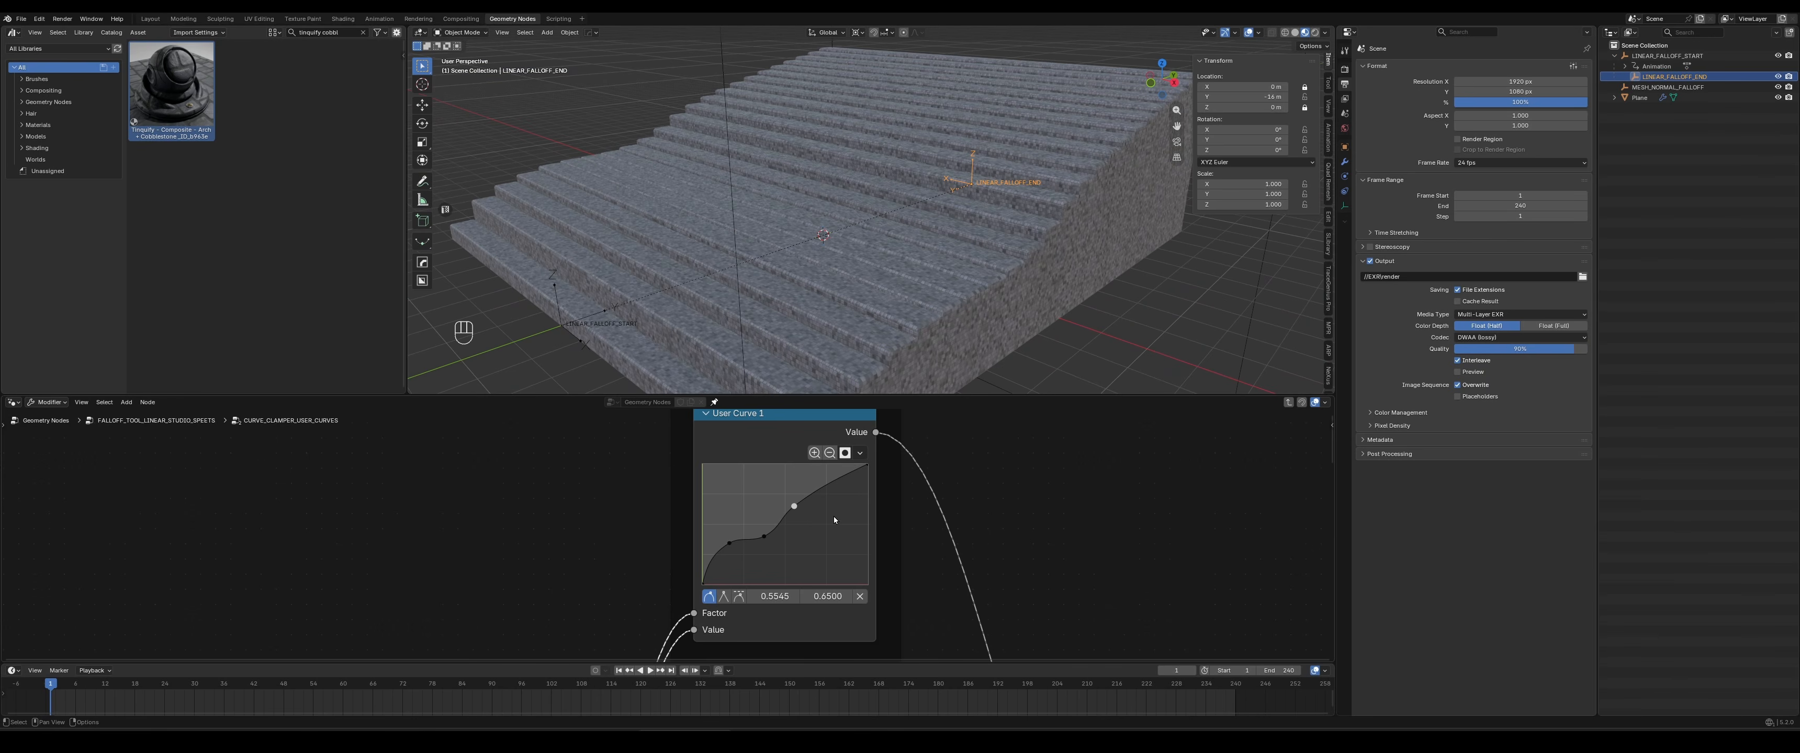
# Add control points to User Curve 1 at about 0.81, 0.59 and 0.88, 0.79 to give it a wavy shape
pyautogui.click(822, 485)
pyautogui.moveTo(824, 491); pyautogui.dragTo(837, 520)
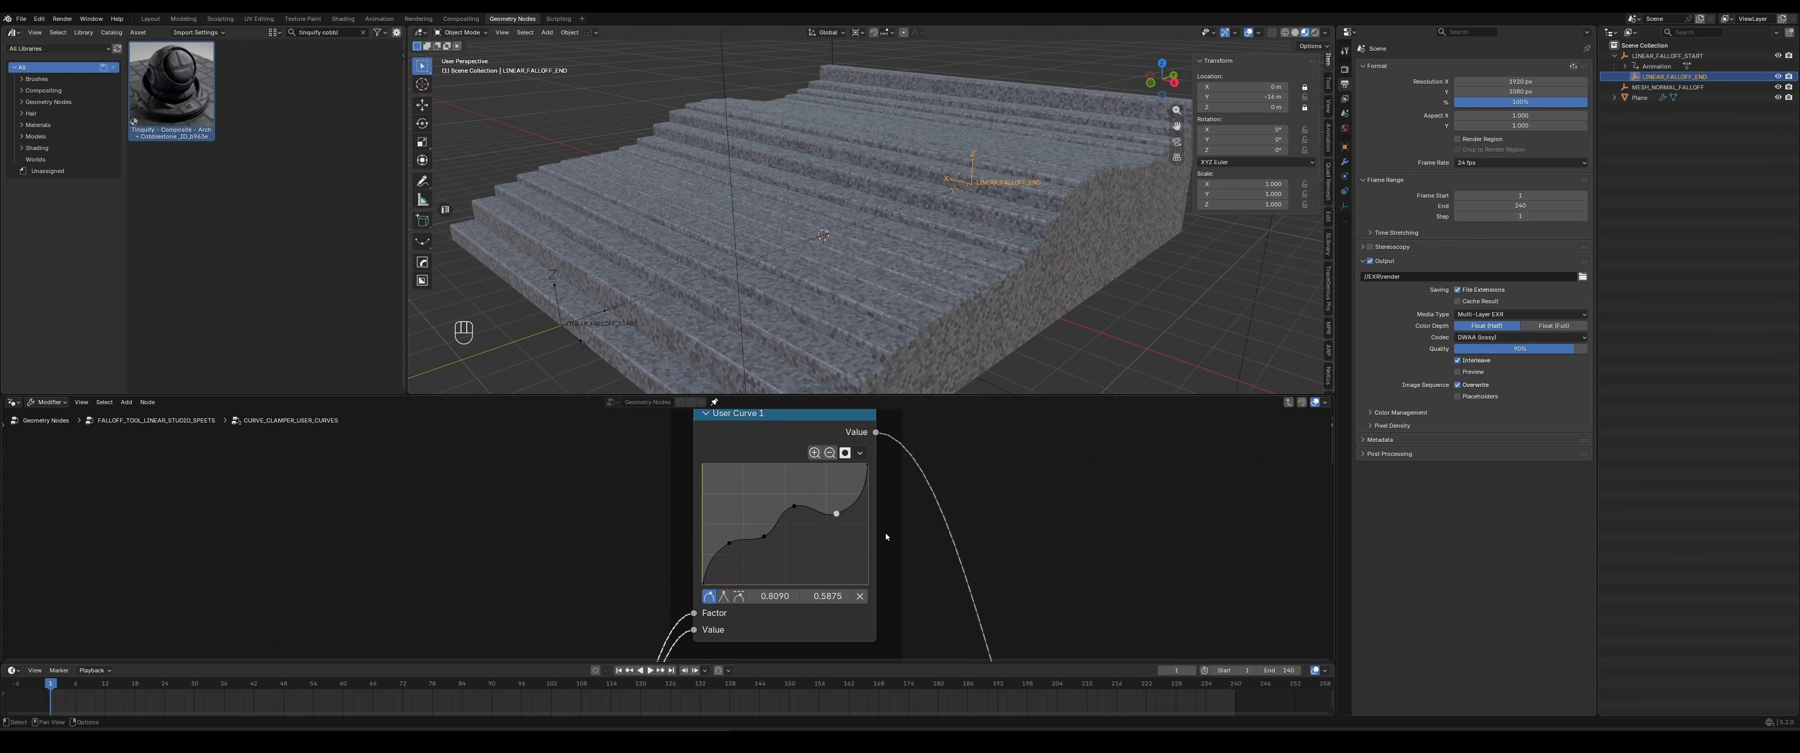
pyautogui.moveTo(1000, 541); pyautogui.dragTo(900, 541, button='middle')
pyautogui.moveTo(755, 508); pyautogui.dragTo(750, 490)
pyautogui.moveTo(975, 263)
pyautogui.mouseDown(button='middle')
pyautogui.moveTo(939, 267)
pyautogui.moveTo(959, 279)
pyautogui.moveTo(1008, 260)
pyautogui.moveTo(992, 266)
pyautogui.mouseUp(button='middle')
# Reset User Curve 1 and bend it downward with a single control point near 0.6, 0.3
pyautogui.click(762, 453)
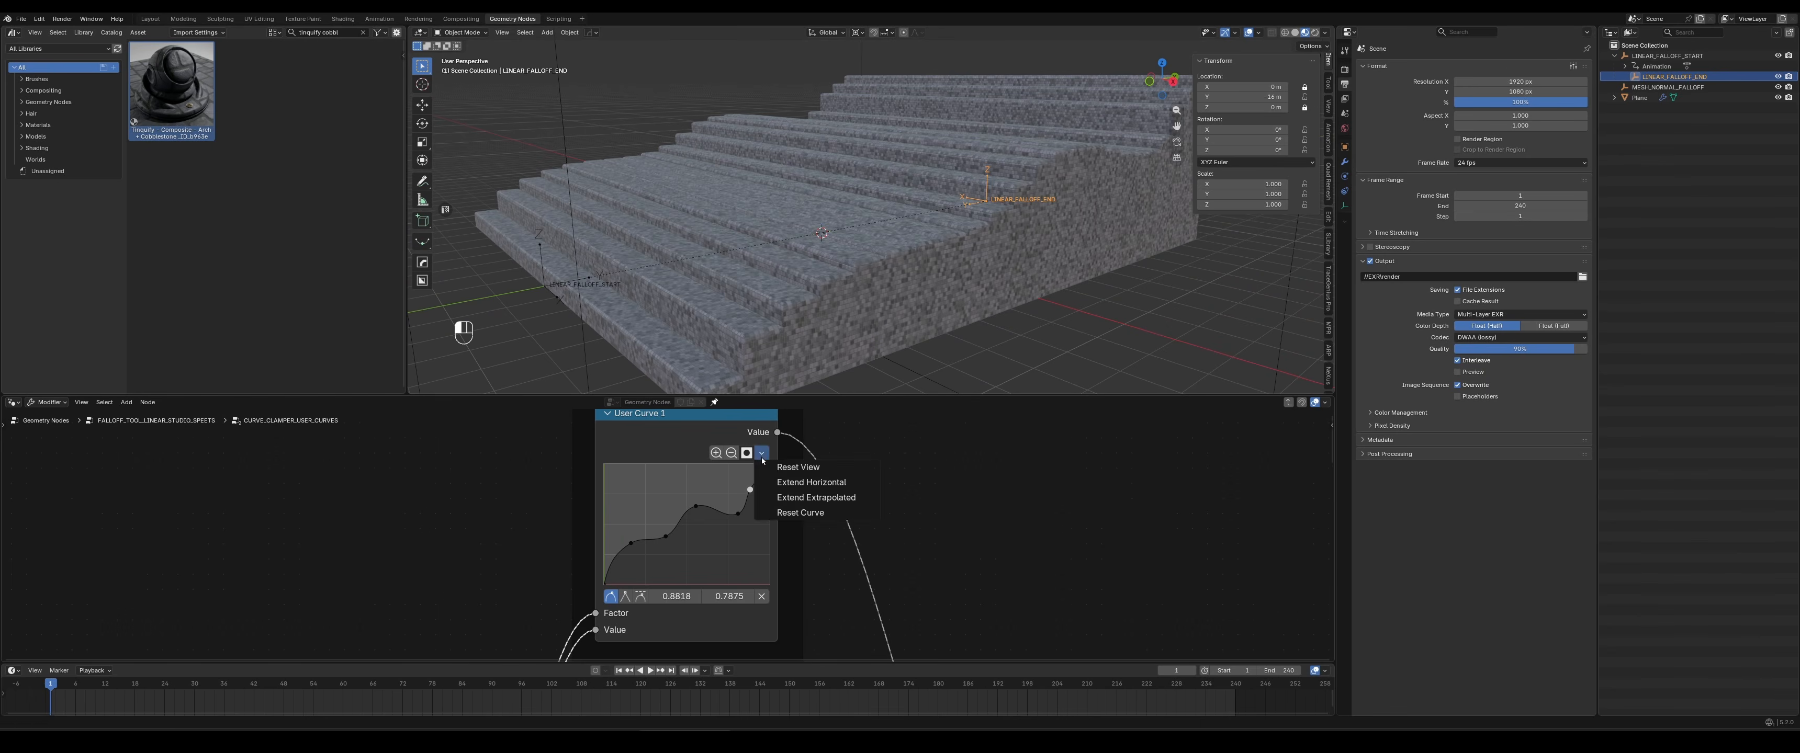
pyautogui.click(804, 517)
pyautogui.click(703, 549)
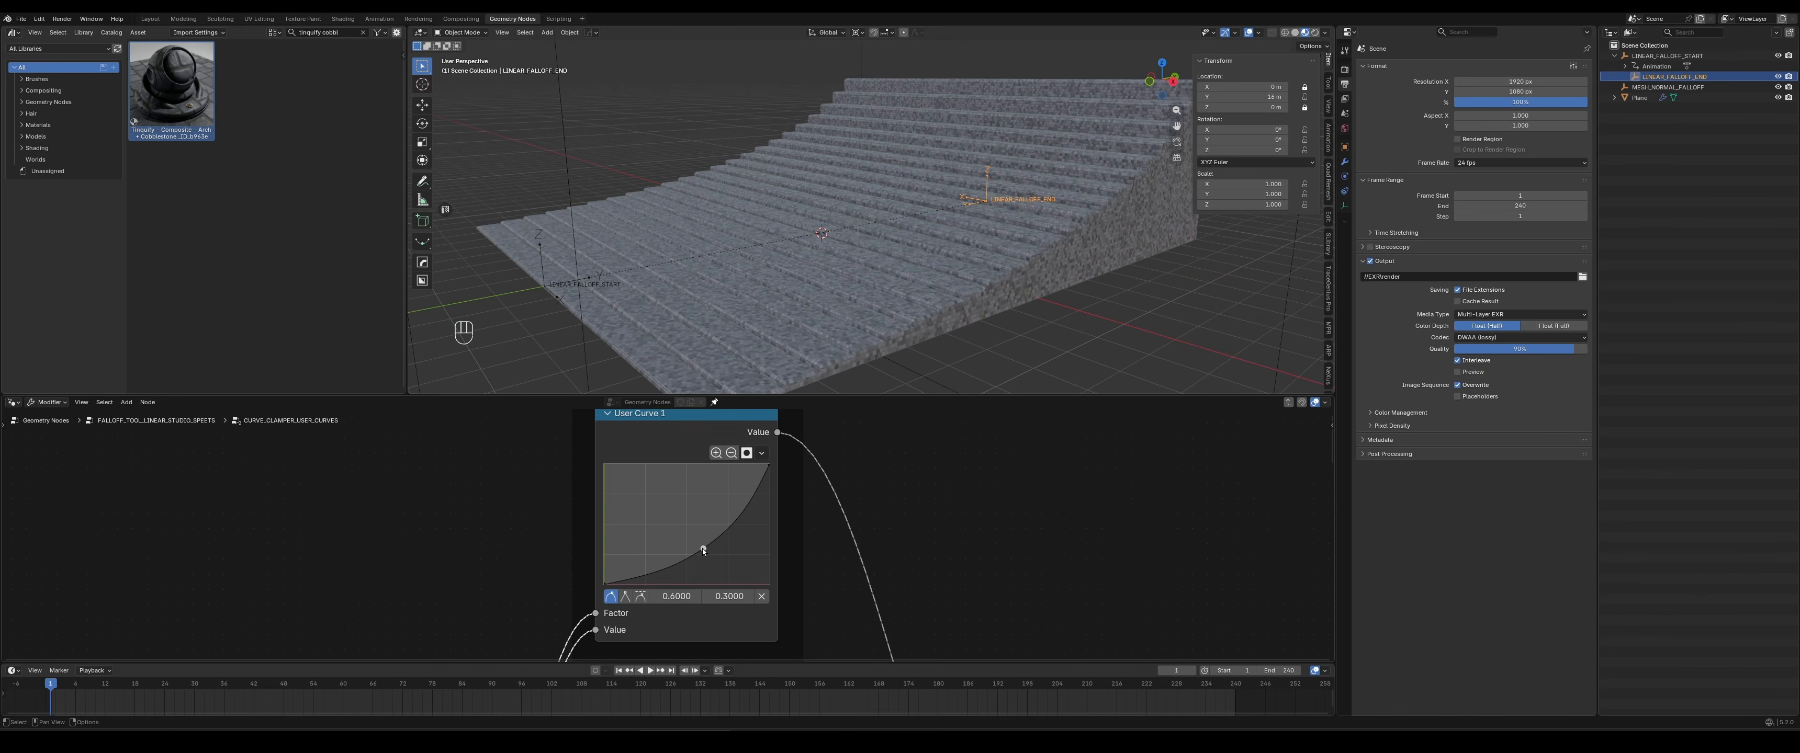
pyautogui.moveTo(701, 549); pyautogui.dragTo(696, 552)
pyautogui.moveTo(804, 307); pyautogui.dragTo(822, 323, button='middle')
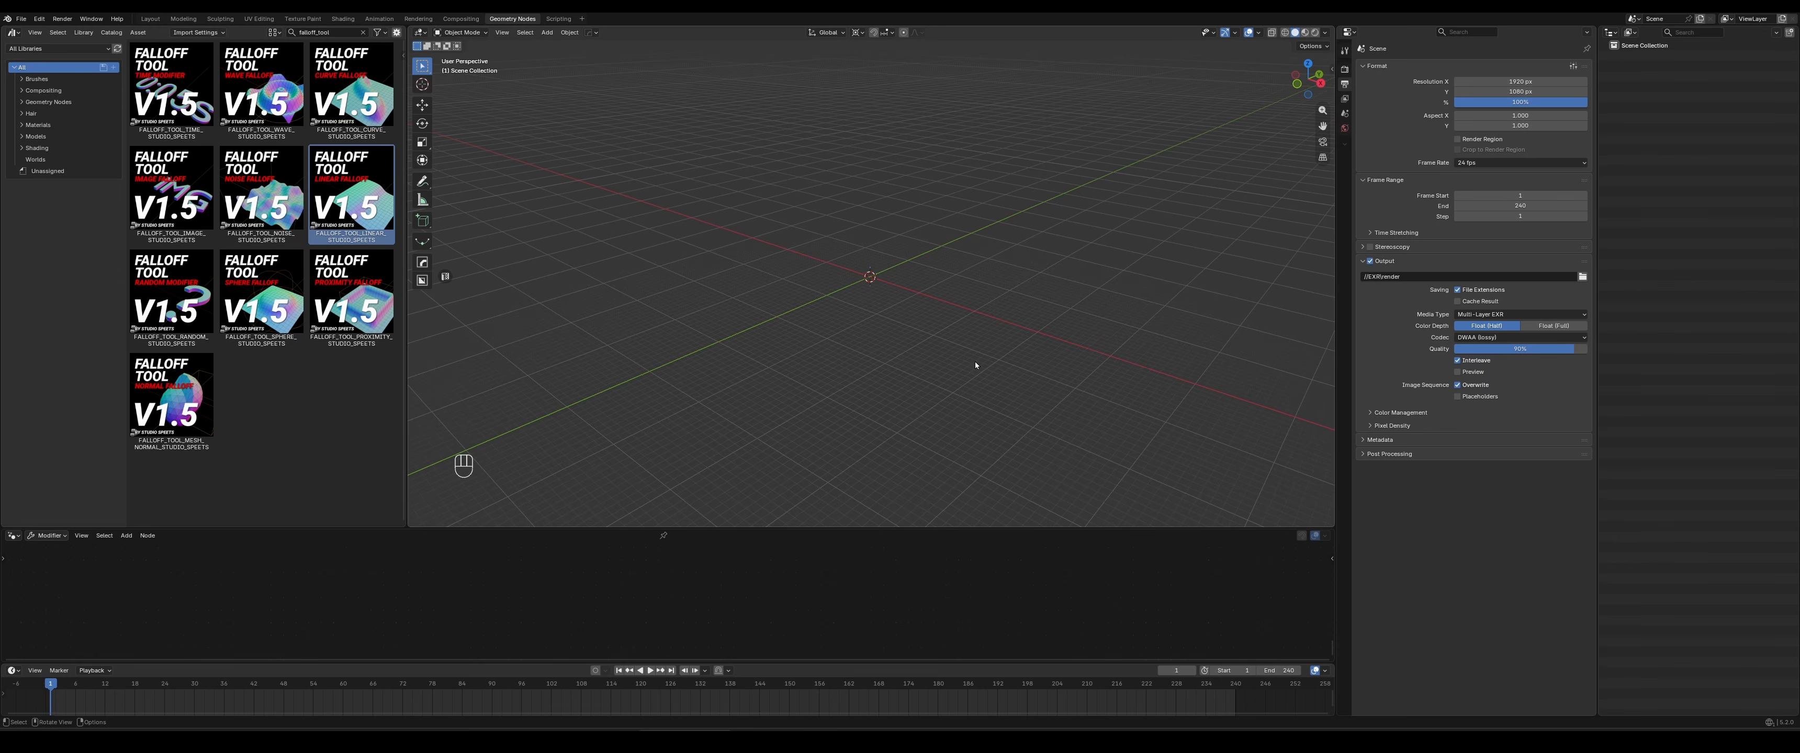
# Add a plane mesh and scale its geometry uniformly by a factor of 8 in Edit Mode
pyautogui.hotkey('shift', 'a')
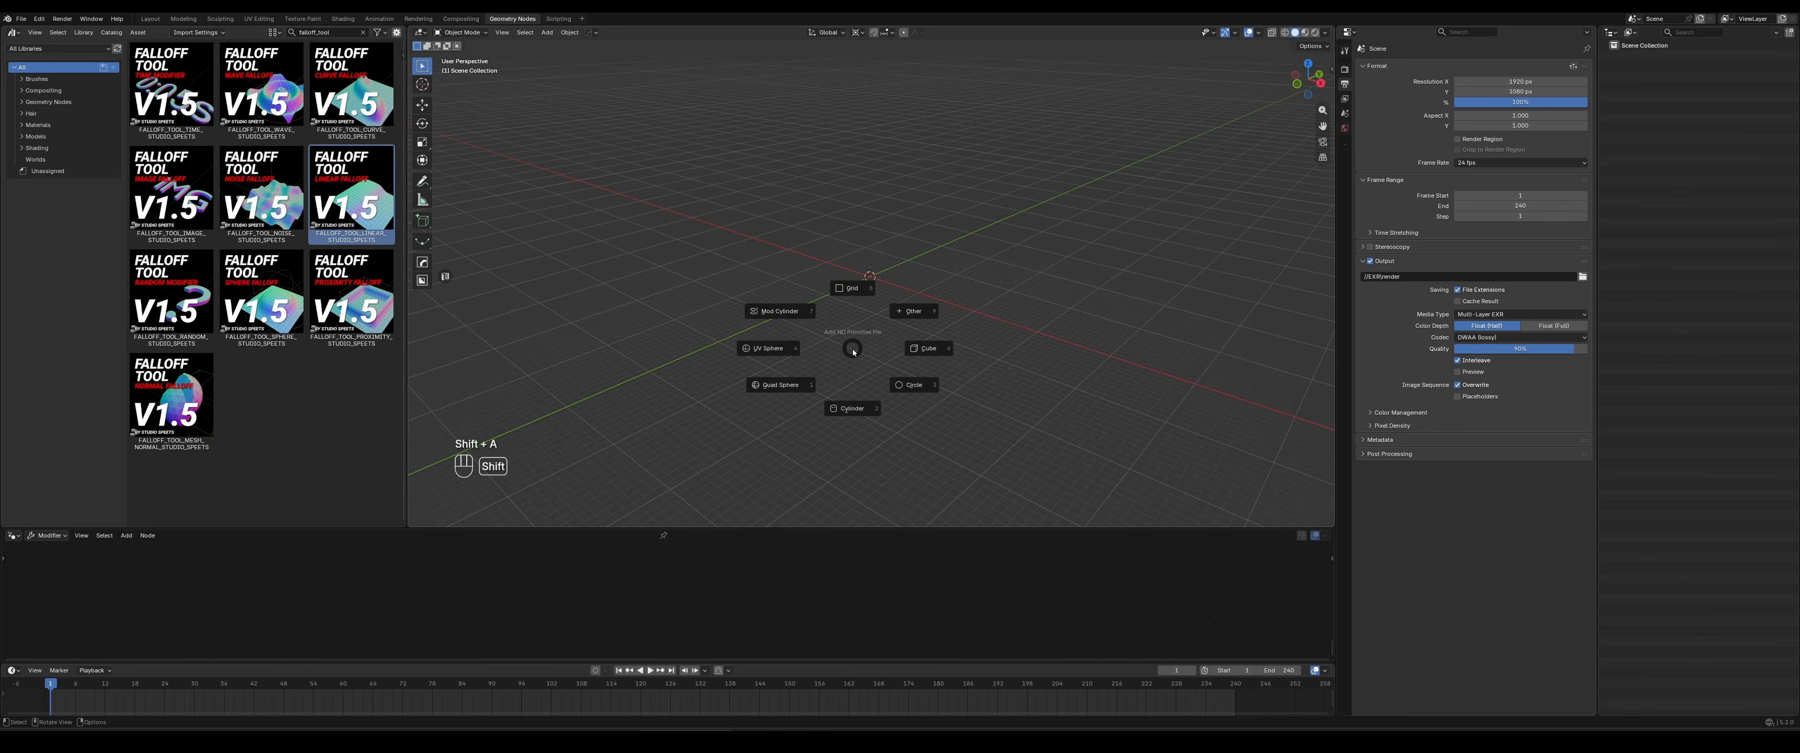
pyautogui.click(912, 311)
pyautogui.moveTo(873, 330)
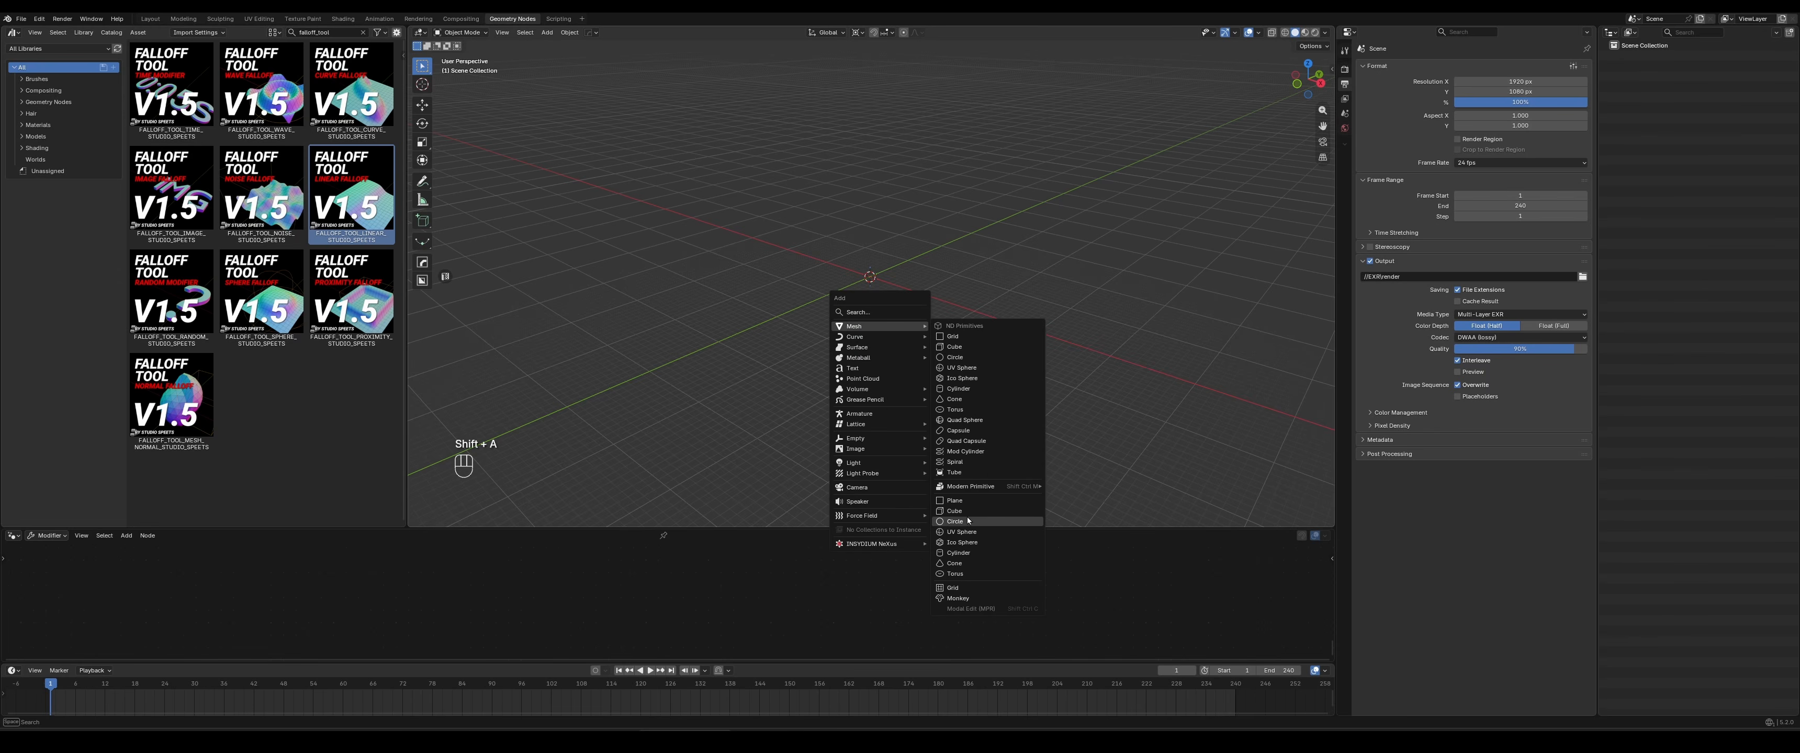
pyautogui.click(968, 502)
pyautogui.moveTo(876, 353); pyautogui.dragTo(979, 300, button='middle')
pyautogui.press('Tab')
pyautogui.press('s')
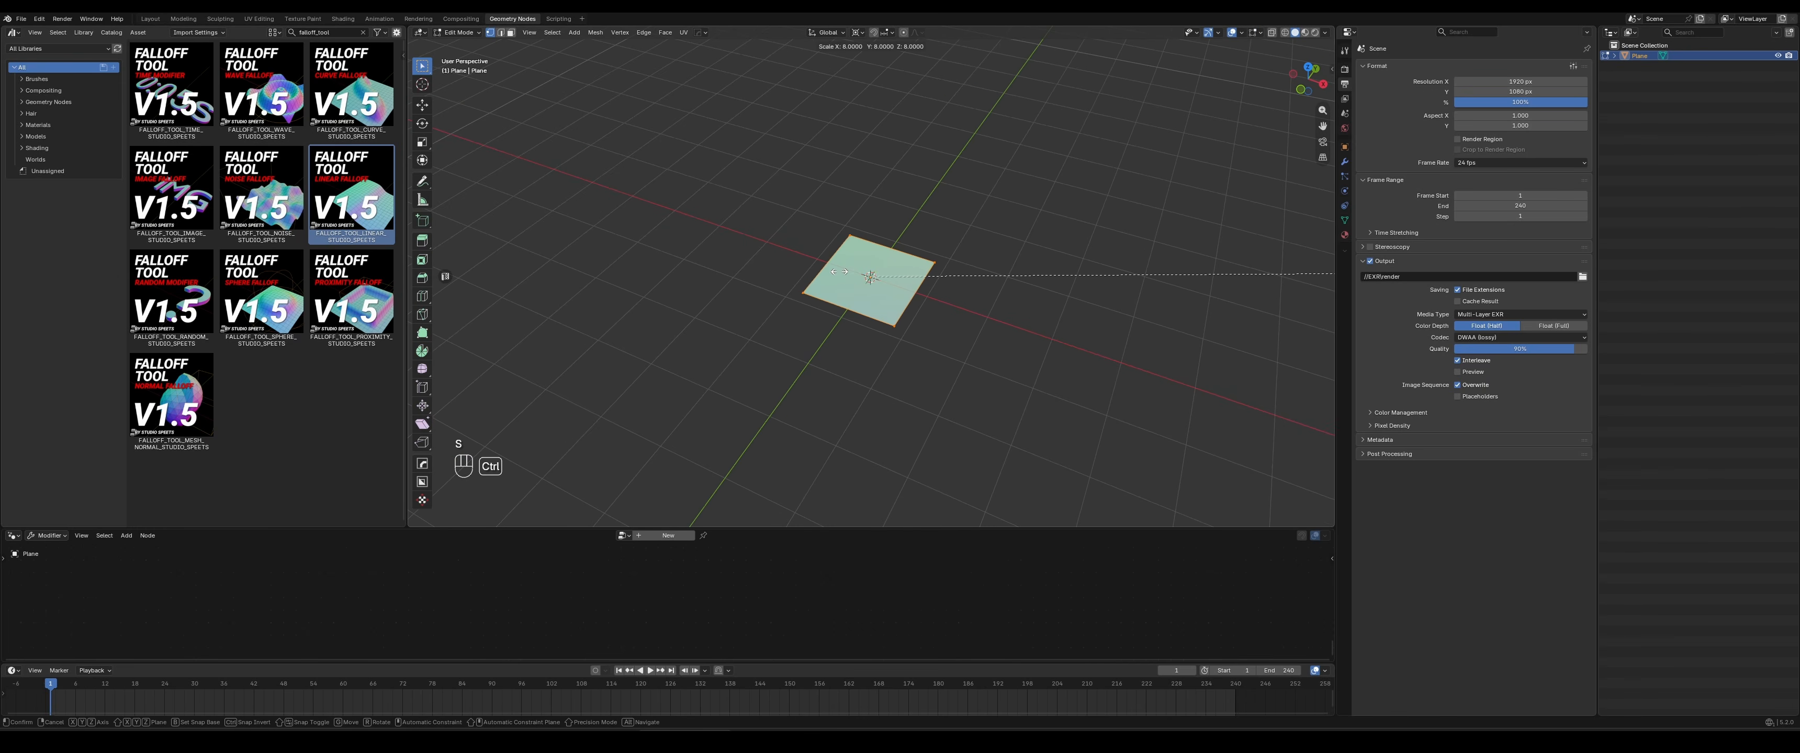
pyautogui.keyDown('ctrl'); pyautogui.click(856, 279); pyautogui.keyUp('ctrl')
# Subdivide the plane's mesh four times and return to Object Mode
pyautogui.rightClick(893, 274)
pyautogui.click(893, 274)
pyautogui.rightClick(893, 274)
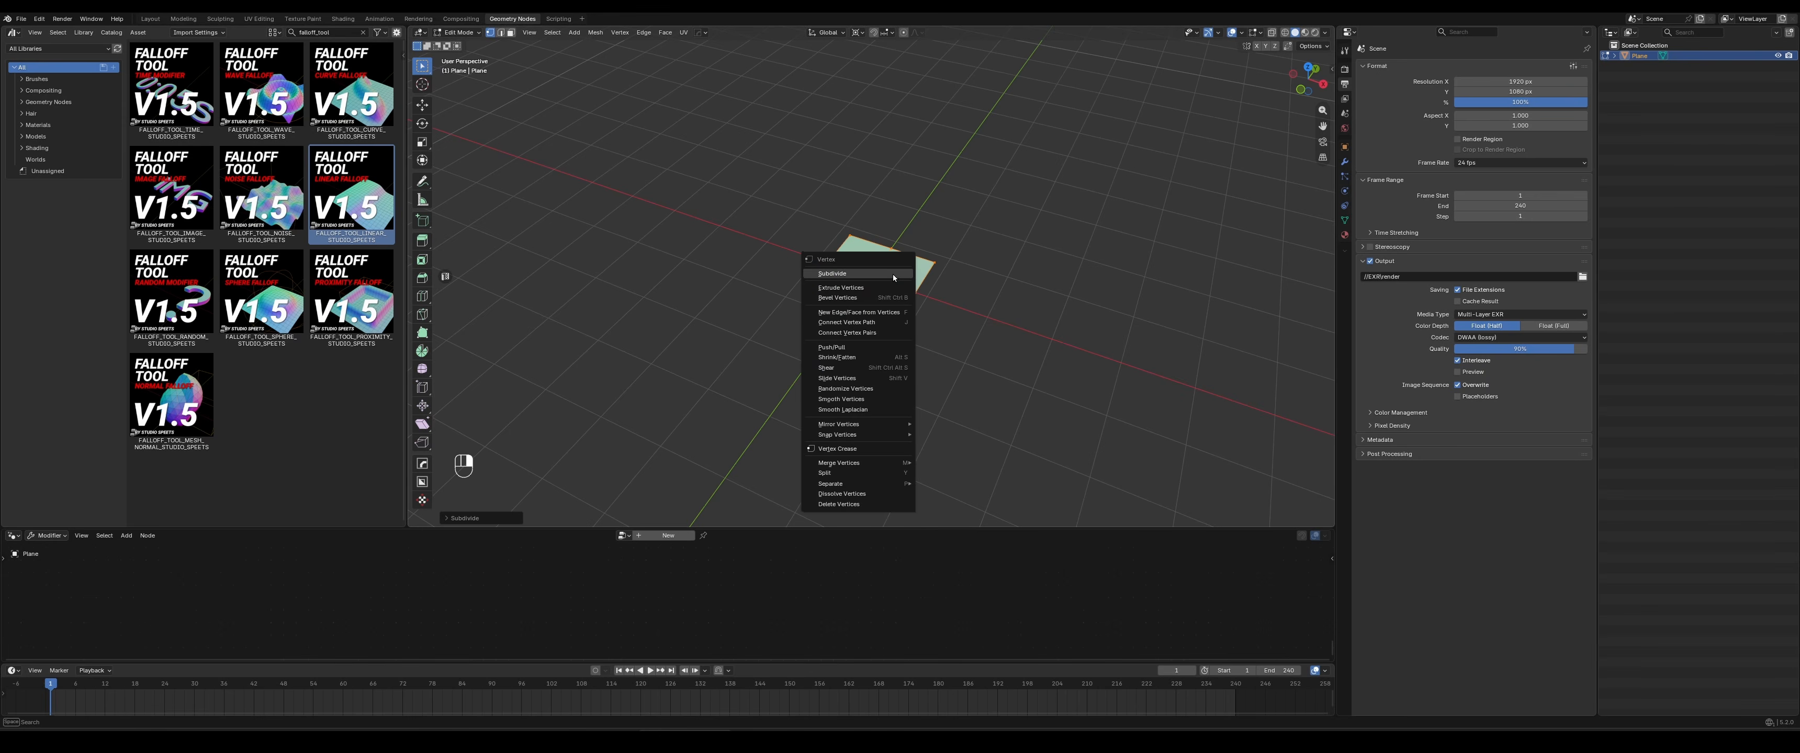
pyautogui.click(893, 275)
pyautogui.rightClick(893, 274)
pyautogui.click(893, 275)
pyautogui.rightClick(896, 275)
pyautogui.click(895, 275)
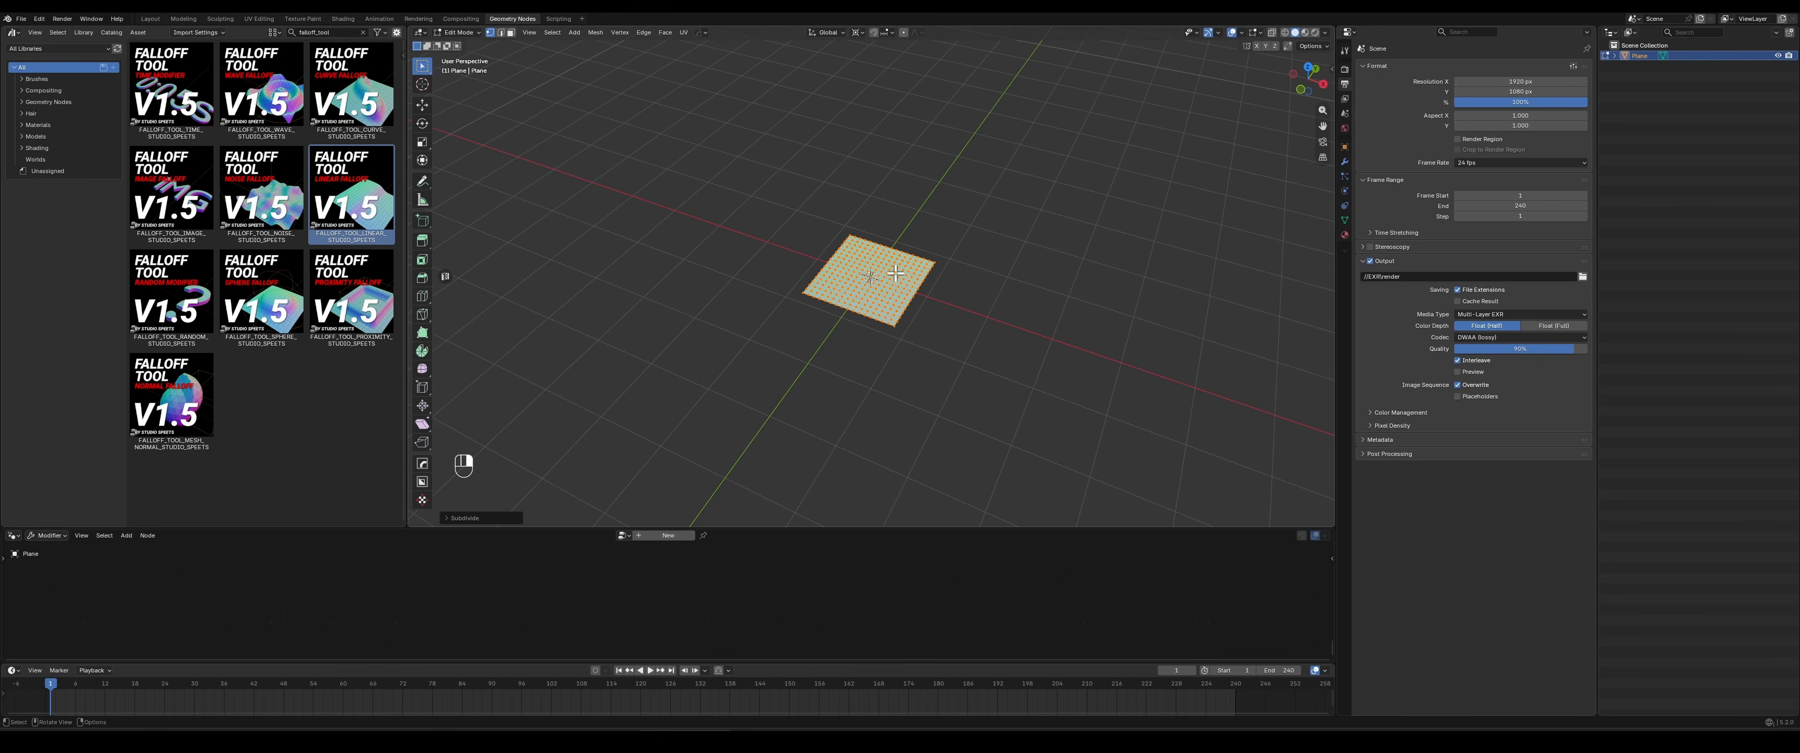
pyautogui.moveTo(806, 374); pyautogui.dragTo(827, 360, button='middle')
pyautogui.scroll(3, 827, 360)
pyautogui.press('Tab')
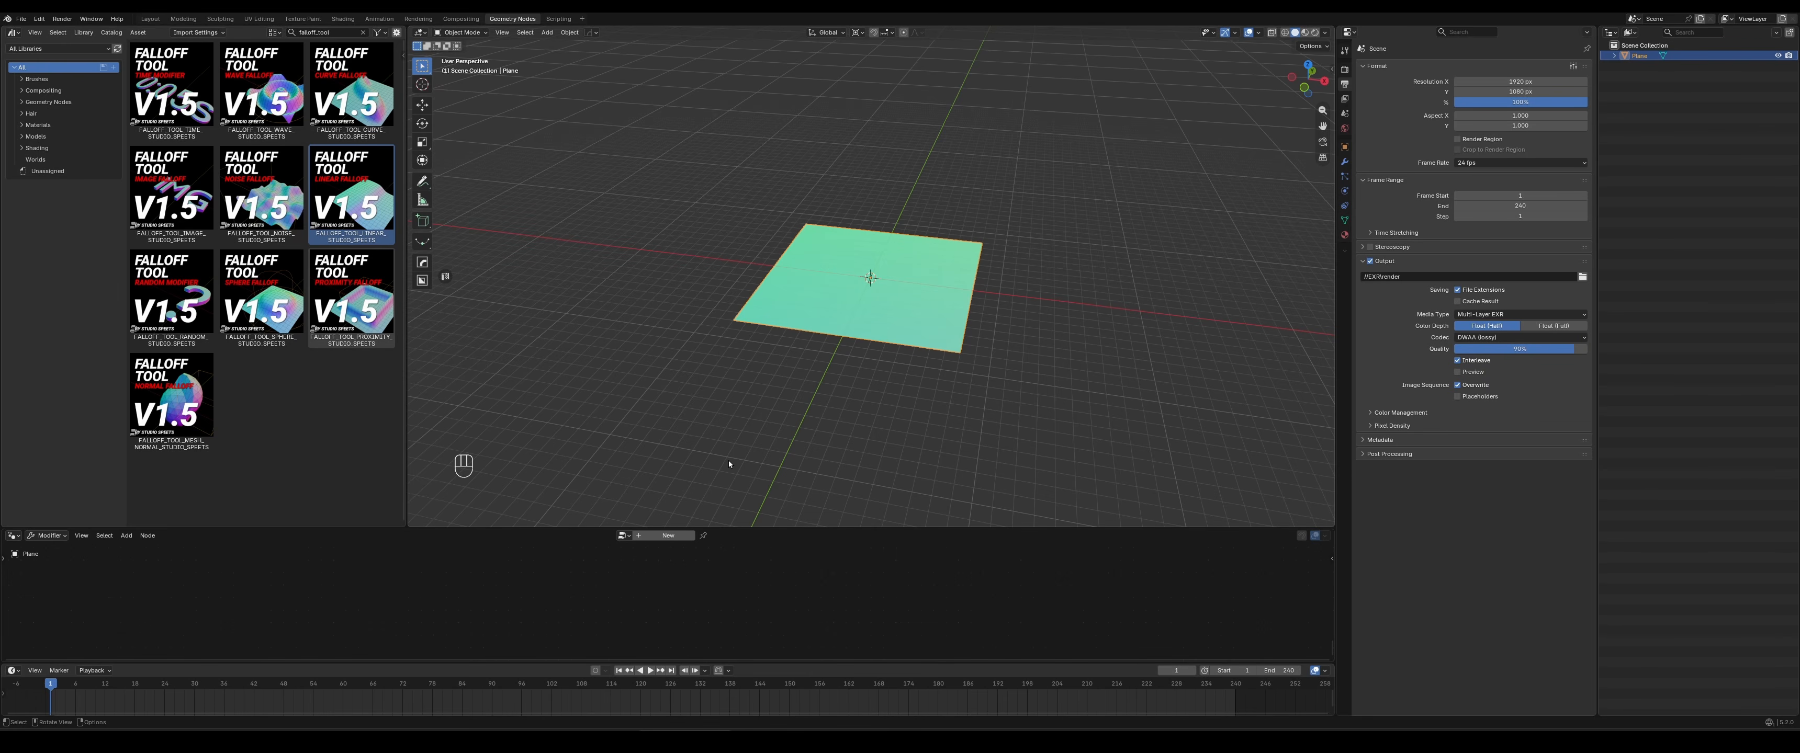
# Create a new geometry node tree on the plane and enlarge the node editor area
pyautogui.click(664, 535)
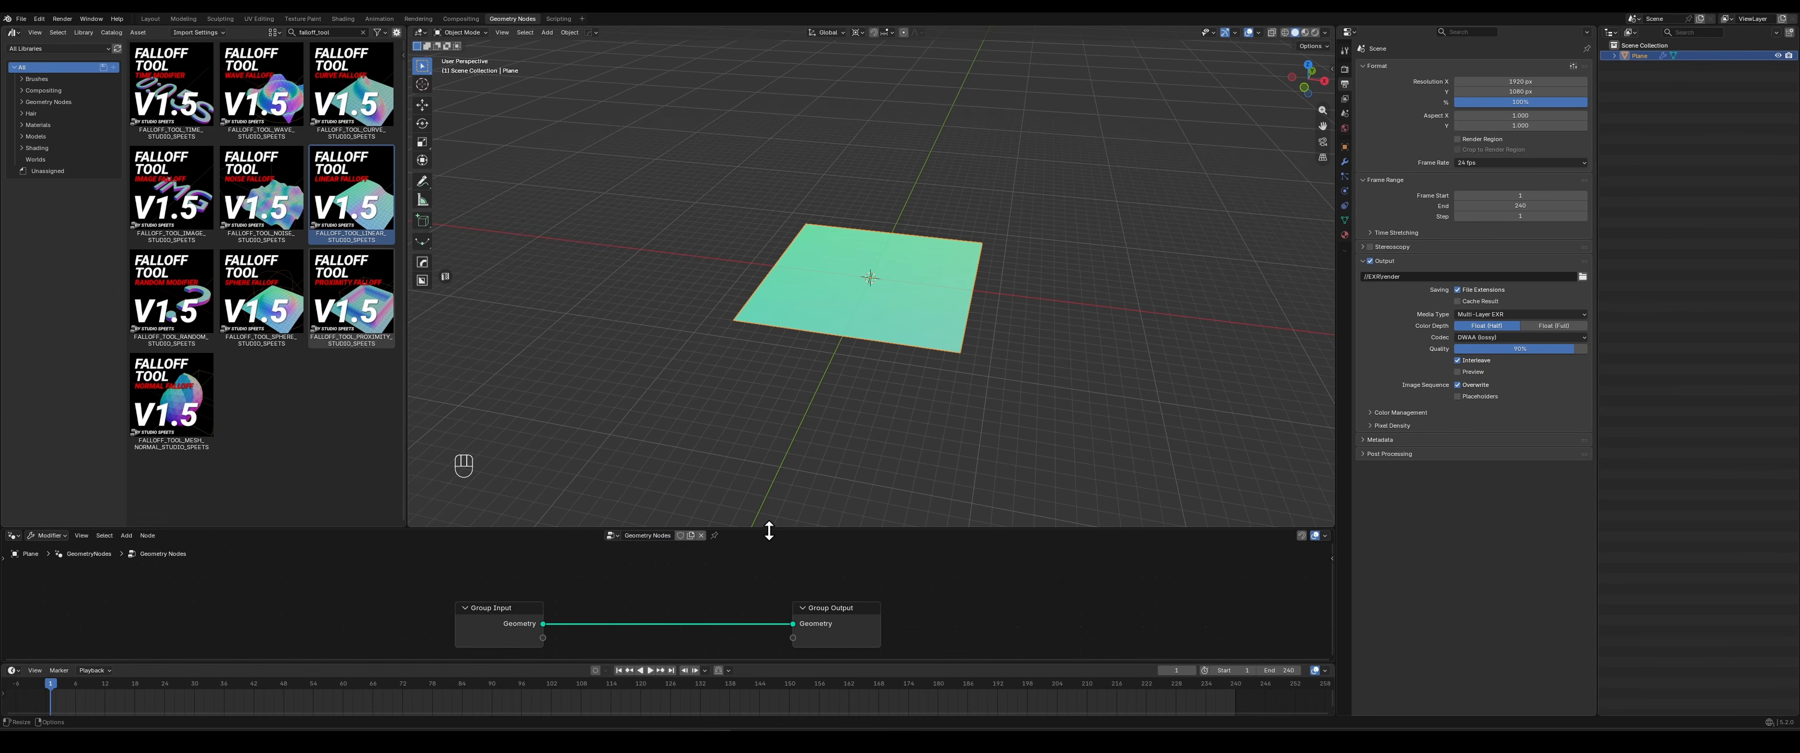
pyautogui.moveTo(769, 531); pyautogui.dragTo(775, 443)
pyautogui.press('a')
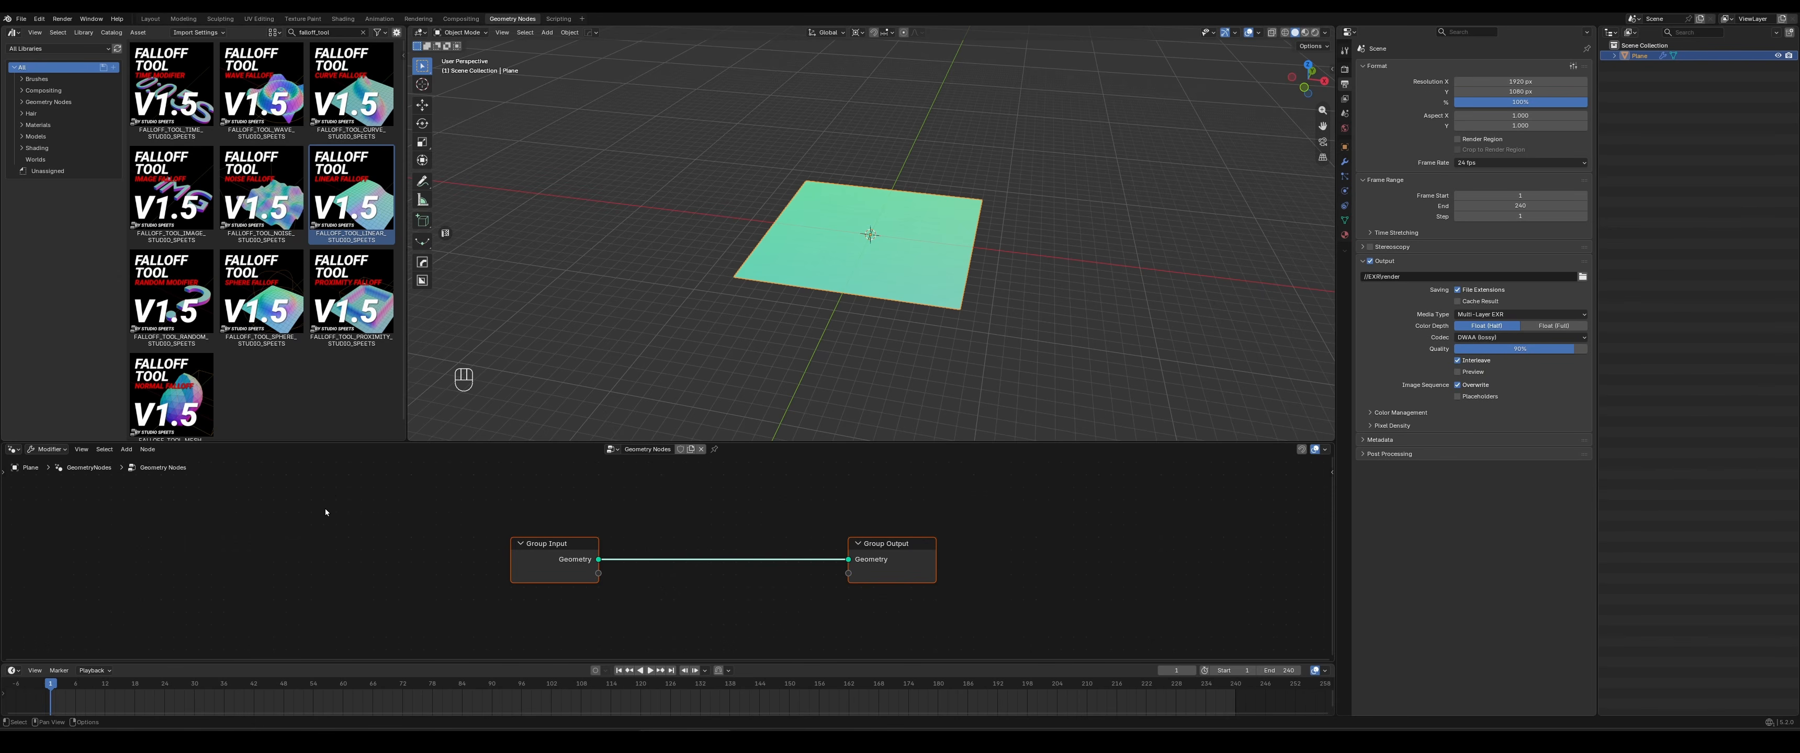
pyautogui.moveTo(431, 442); pyautogui.dragTo(449, 396)
pyautogui.scroll(-3, 659, 474)
pyautogui.moveTo(671, 580); pyautogui.dragTo(787, 555, button='middle')
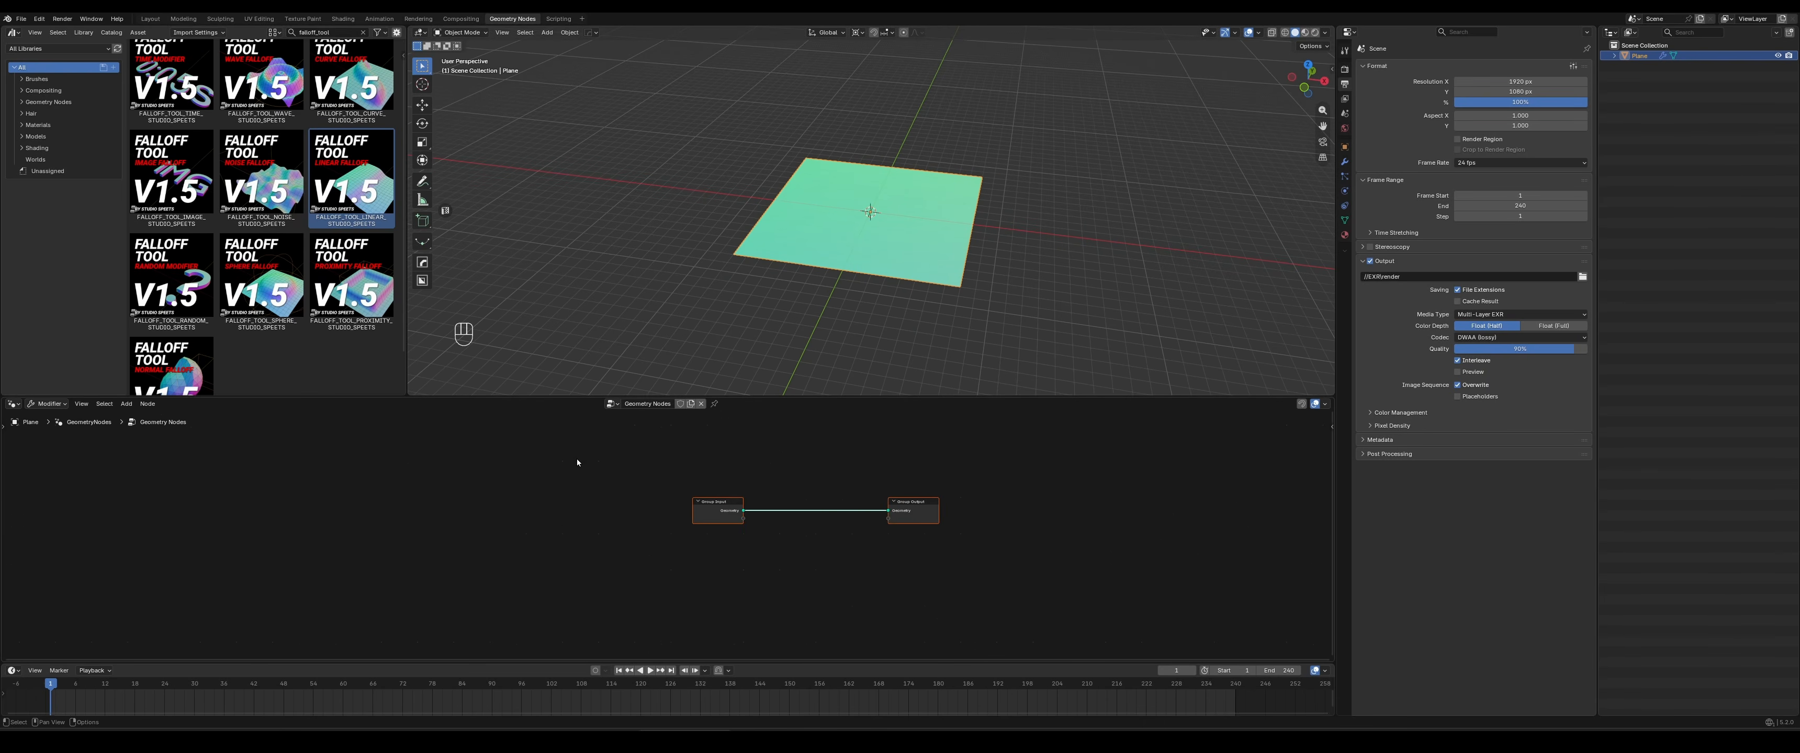
# Move the Group Input node horizontally away from Group Output to make room between them
pyautogui.moveTo(578, 456); pyautogui.dragTo(807, 566)
pyautogui.press('g')
pyautogui.press('x')
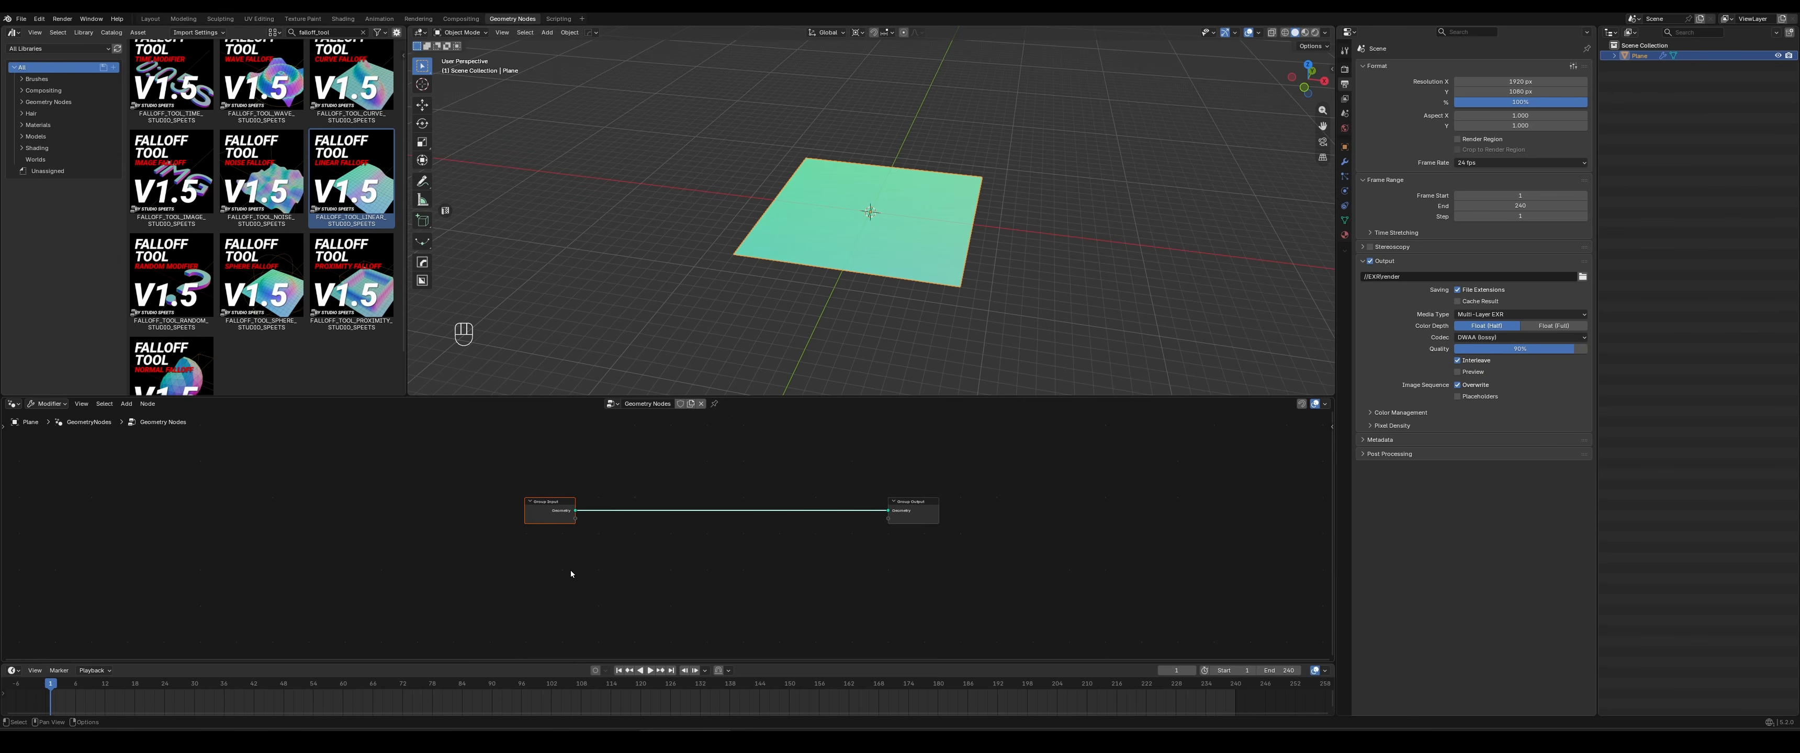
# Insert an Extrude Mesh node on the link between Group Input and Group Output
pyautogui.hotkey('shift', 'a')
pyautogui.moveTo(716, 481)
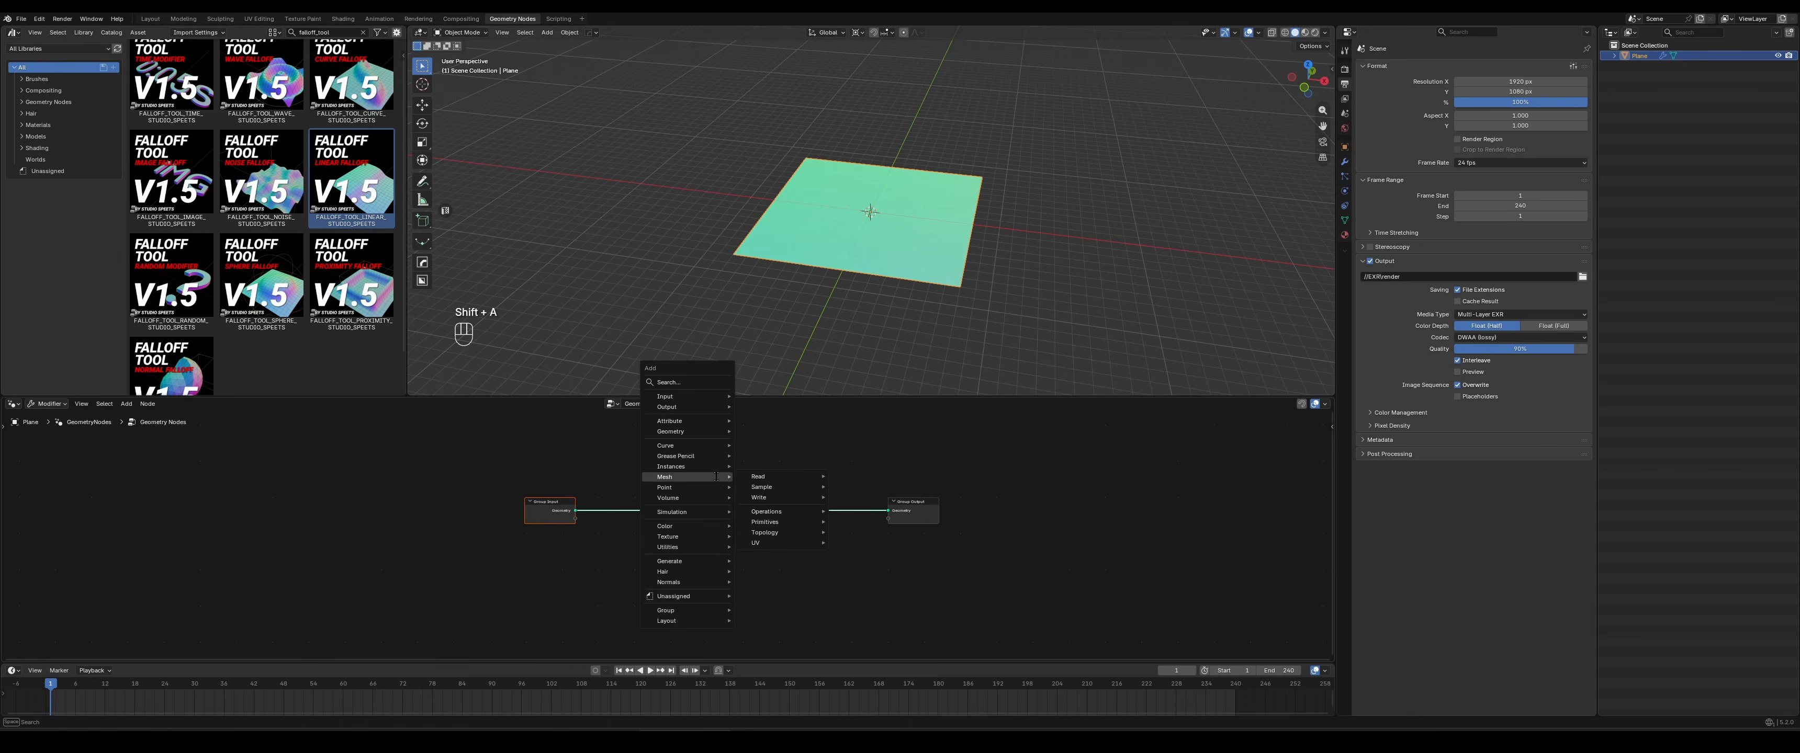
pyautogui.write('extru')
pyautogui.press('Return')
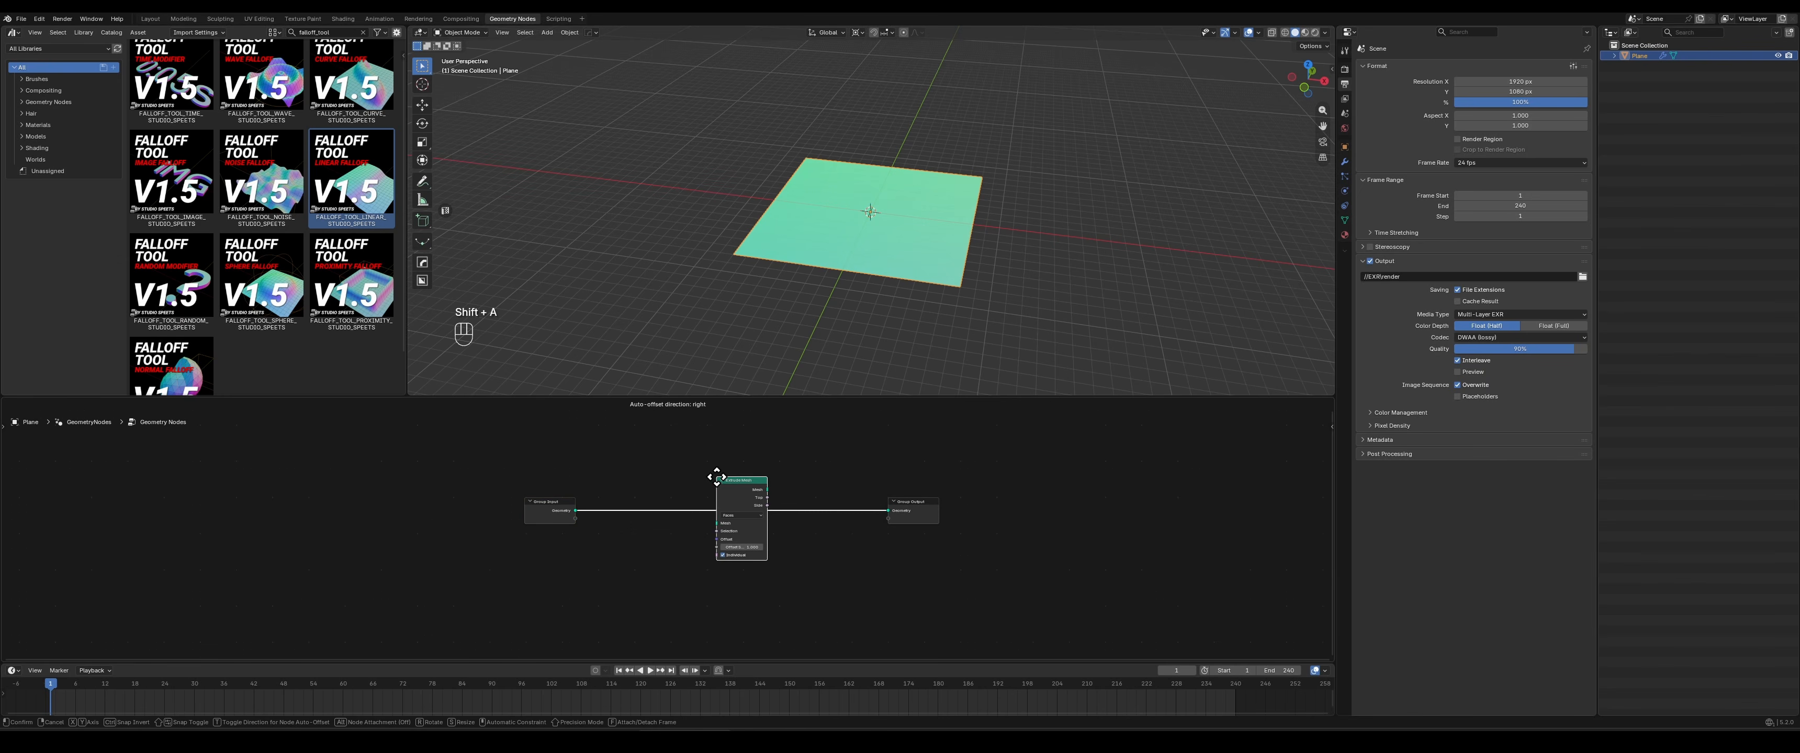
pyautogui.click(774, 484)
pyautogui.moveTo(987, 314); pyautogui.dragTo(929, 293, button='middle')
pyautogui.scroll(3, 929, 293)
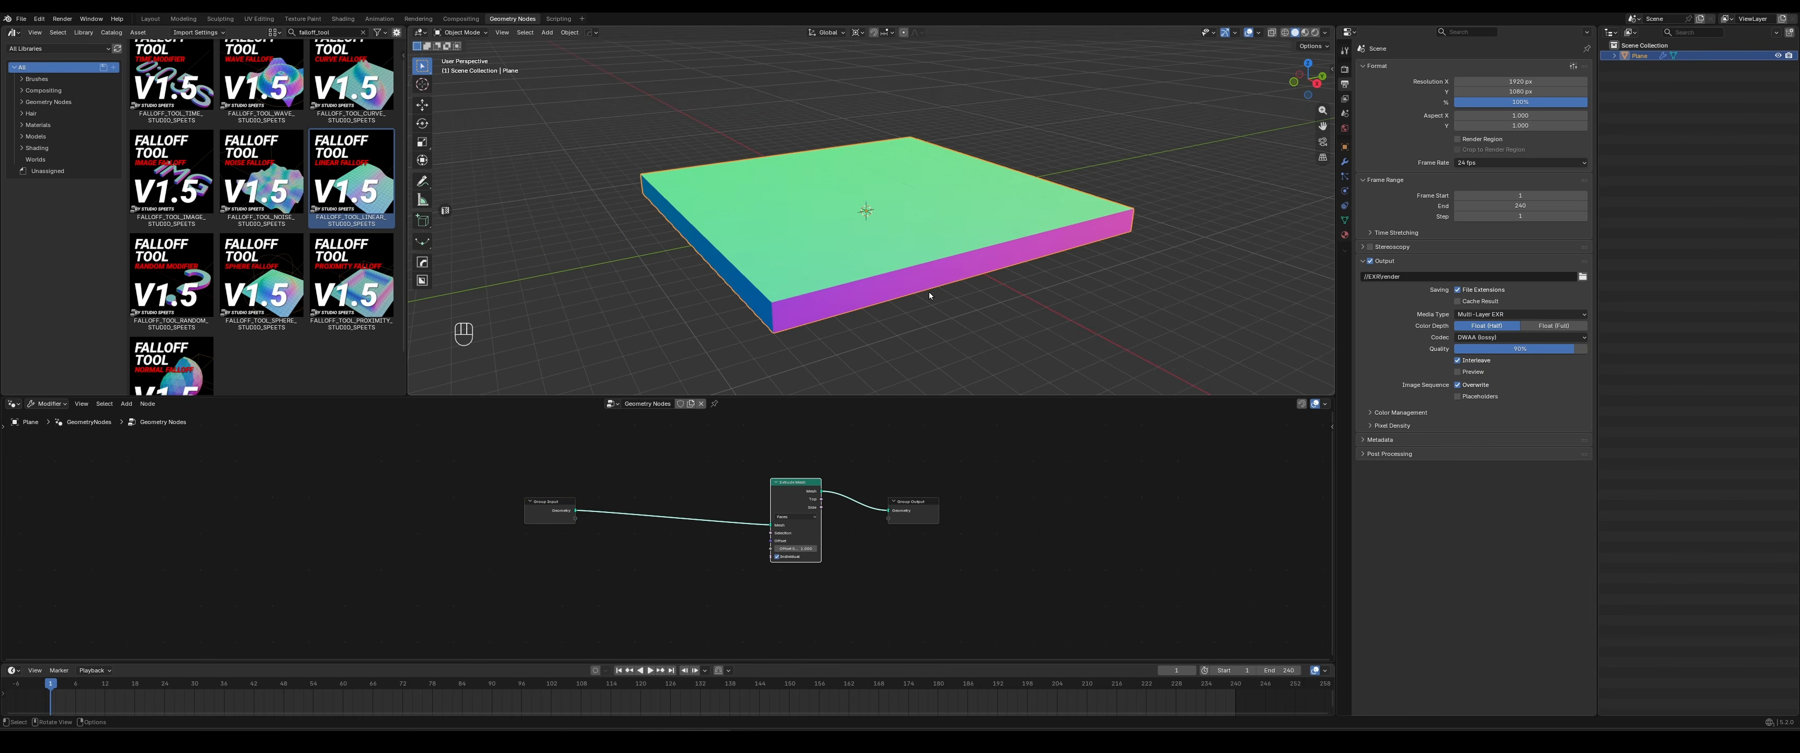
pyautogui.scroll(1, 858, 339)
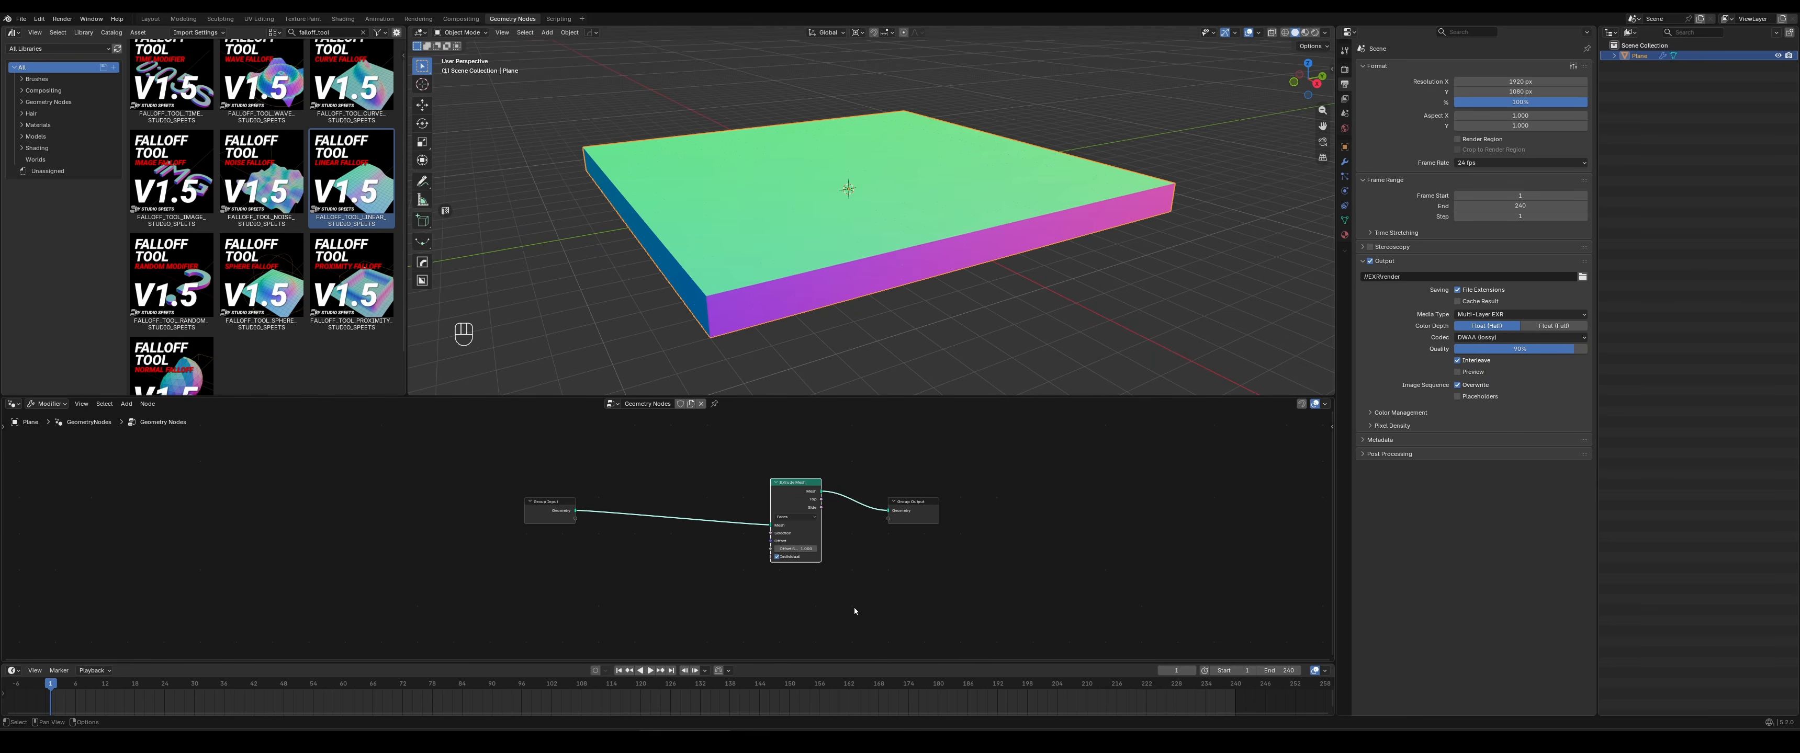
# Set the Extrude Mesh node's Offset Scale to 5 and enlarge the 3D viewport area
pyautogui.scroll(1, 854, 565)
pyautogui.click(812, 548)
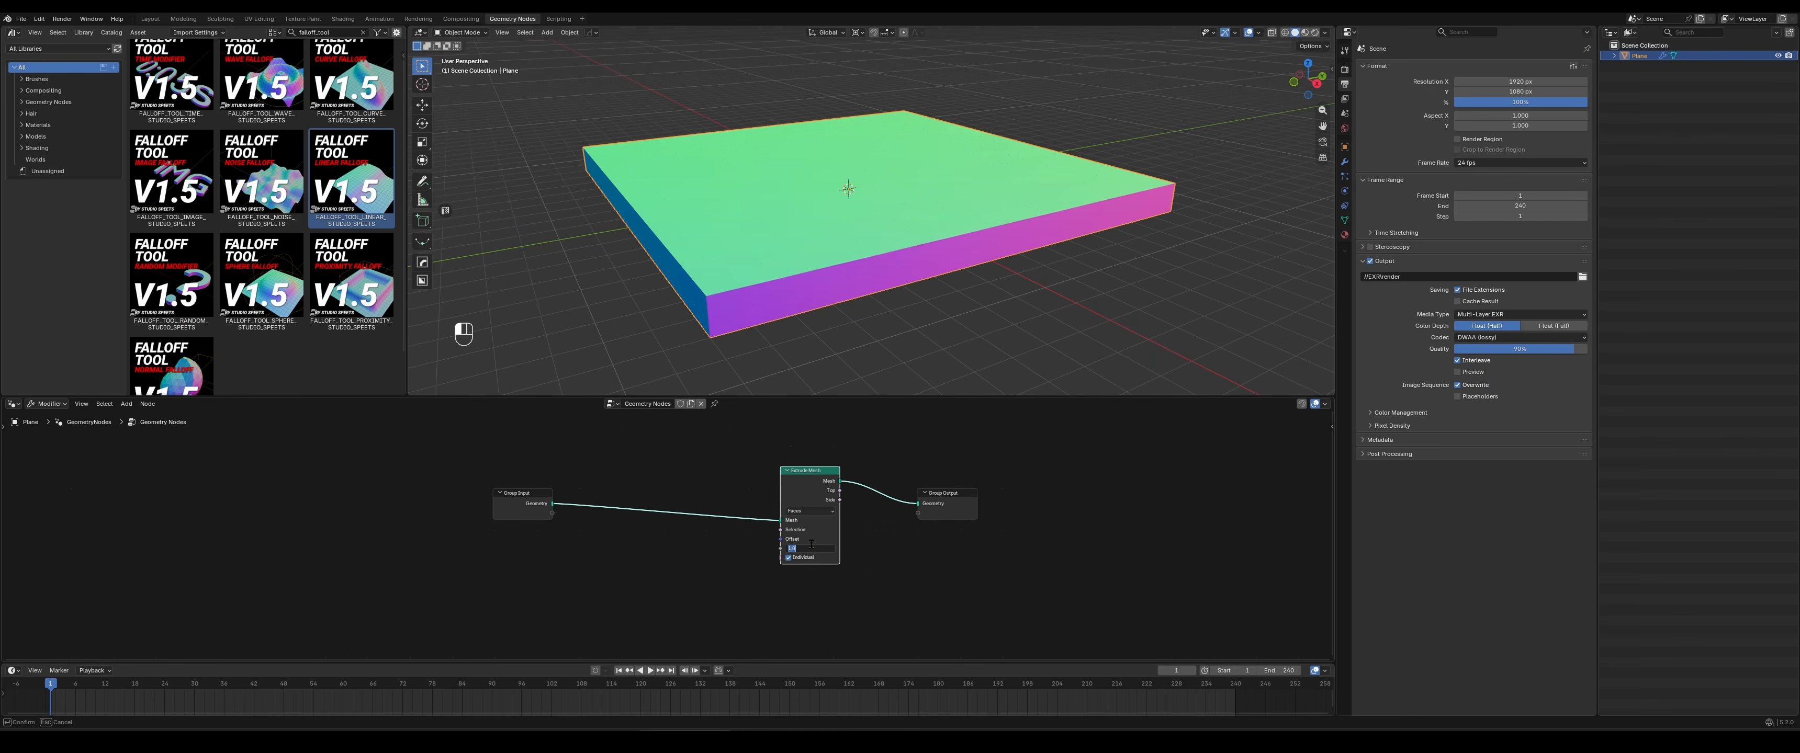
pyautogui.write('5')
pyautogui.press('Return')
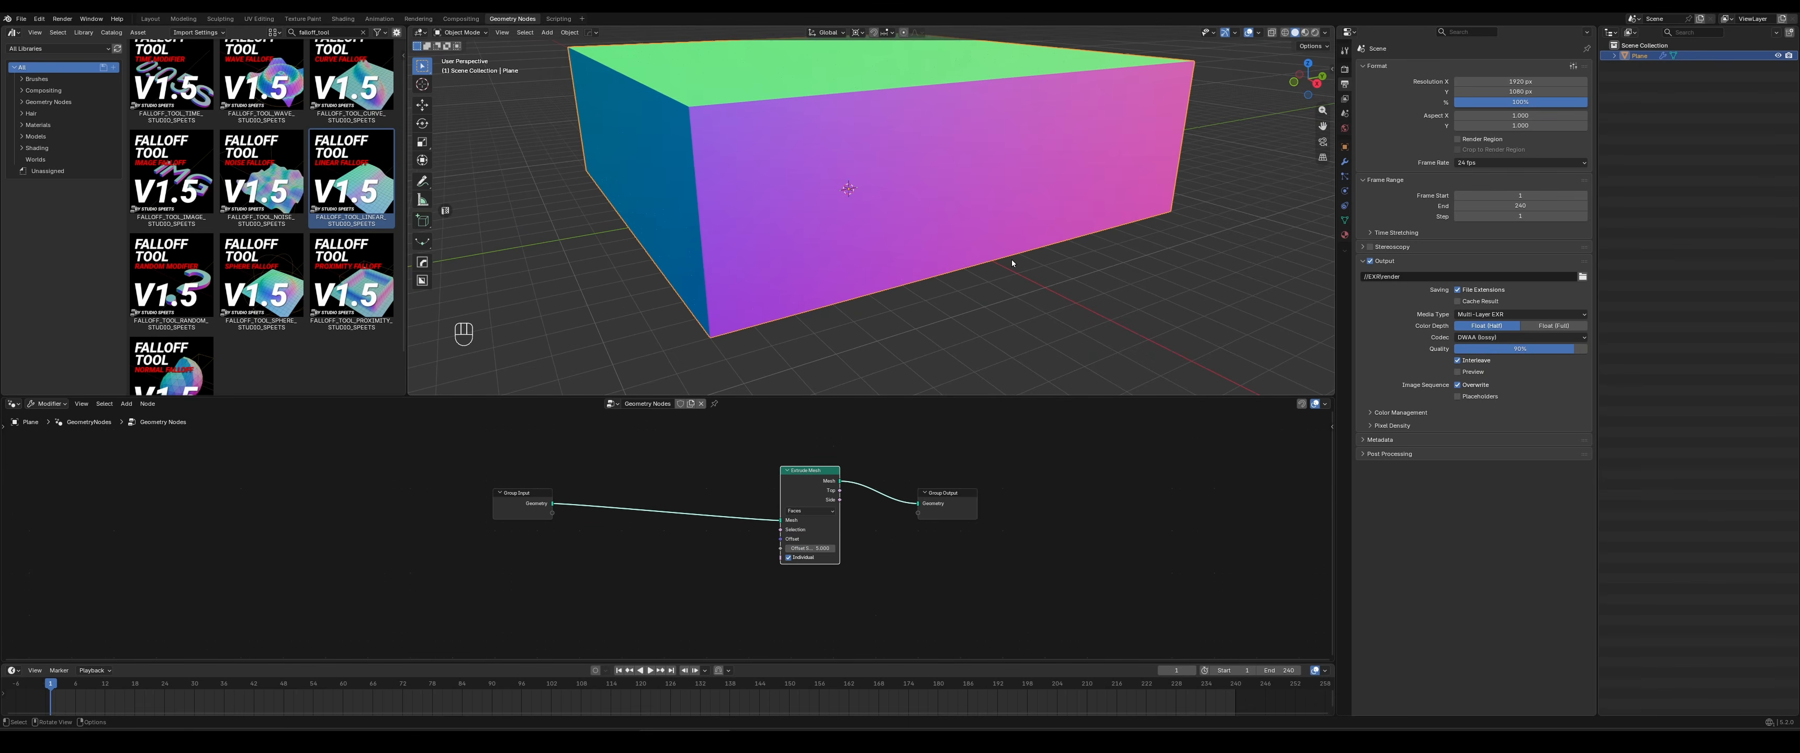
pyautogui.moveTo(1012, 262)
pyautogui.mouseDown(button='middle')
pyautogui.moveTo(974, 257)
pyautogui.moveTo(1006, 286)
pyautogui.mouseUp(button='middle')
pyautogui.moveTo(768, 396); pyautogui.dragTo(768, 450)
pyautogui.moveTo(758, 404); pyautogui.dragTo(706, 371, button='middle')
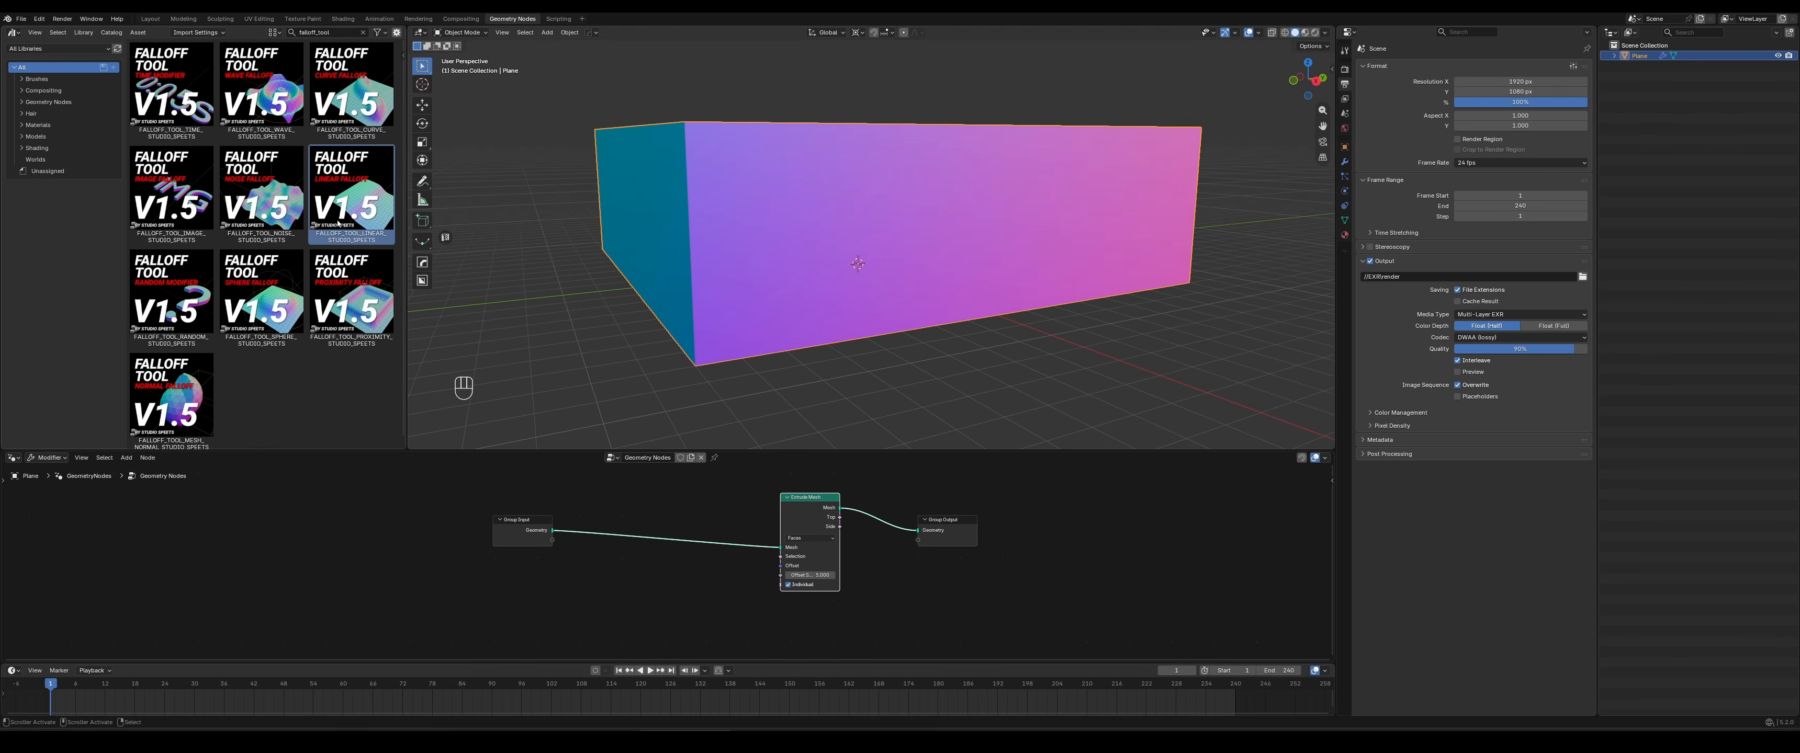
# Place the linear falloff tool asset into the plane's node tree below the Group Input node, and enlarge the node editor
pyautogui.moveTo(350, 176); pyautogui.dragTo(511, 629)
pyautogui.moveTo(894, 315); pyautogui.dragTo(901, 364, button='middle')
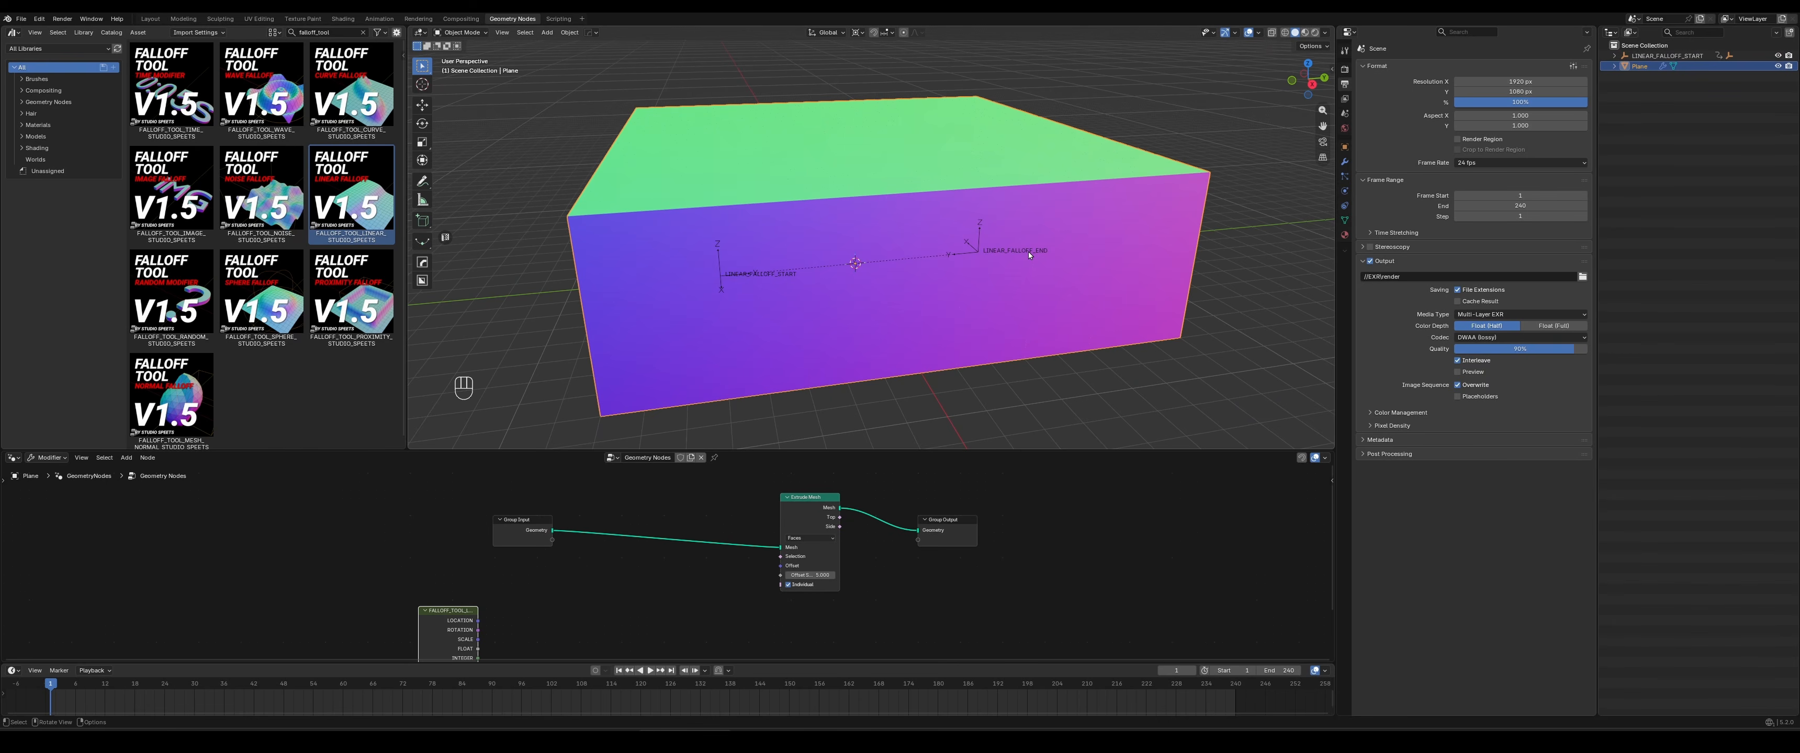
pyautogui.moveTo(845, 346); pyautogui.dragTo(750, 451, button='middle')
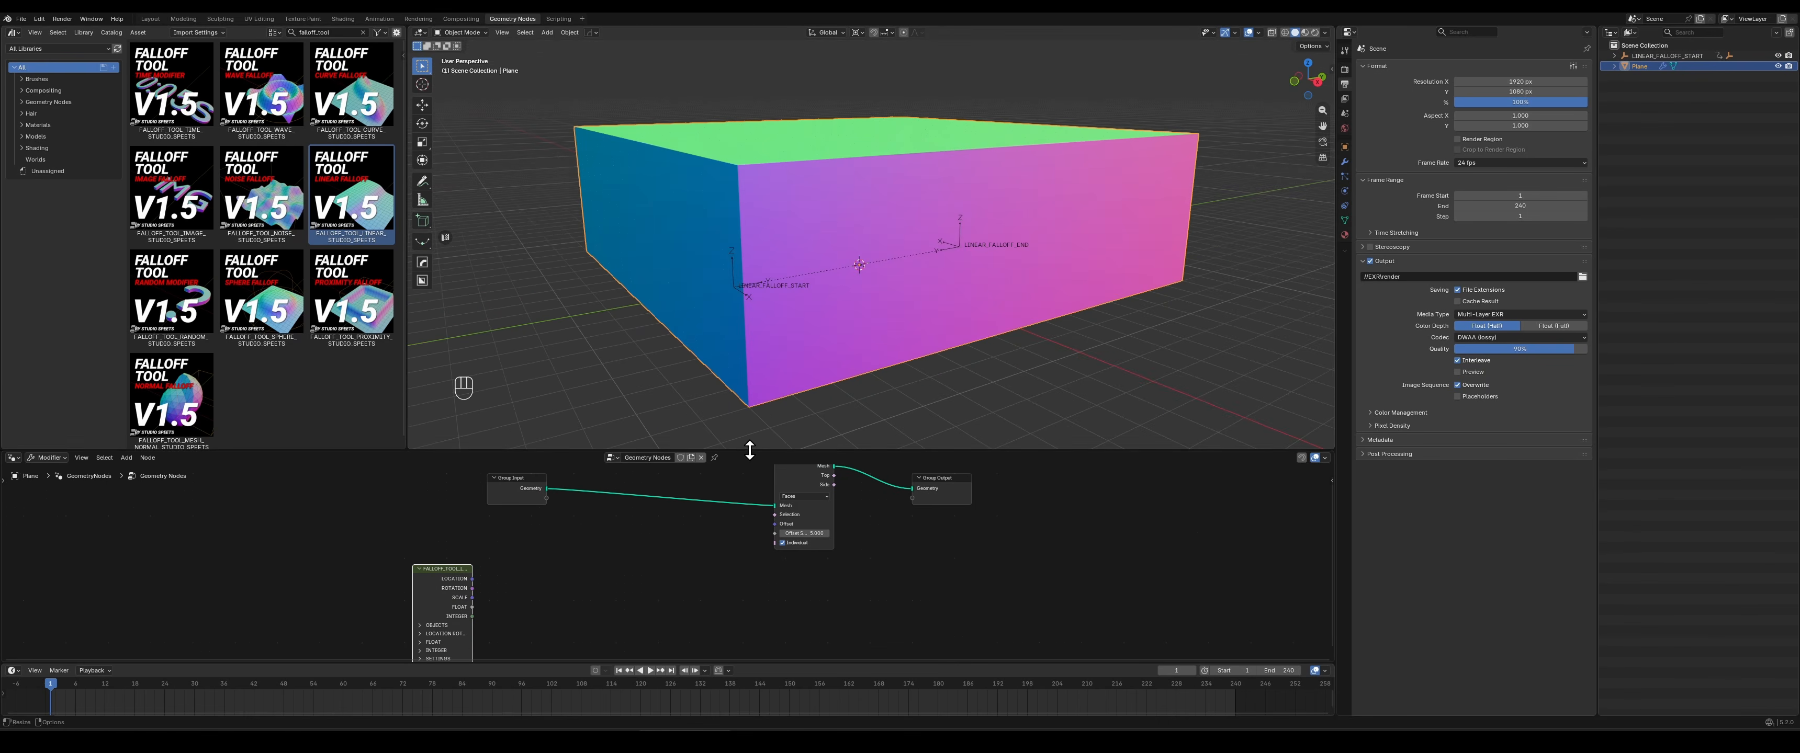
pyautogui.moveTo(749, 451); pyautogui.dragTo(742, 395)
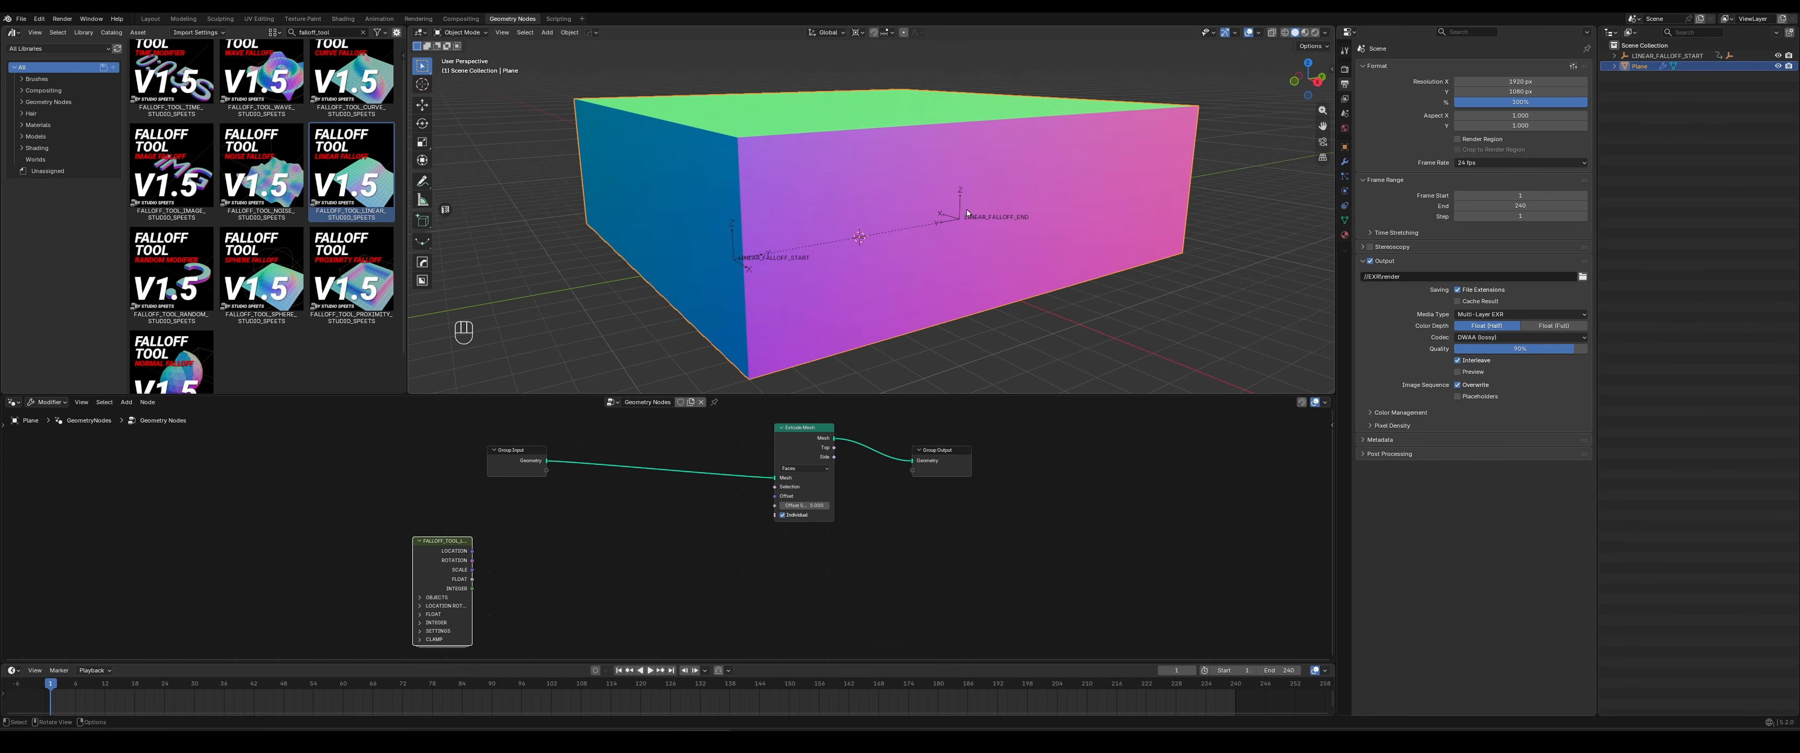
pyautogui.click(728, 266)
pyautogui.press('g')
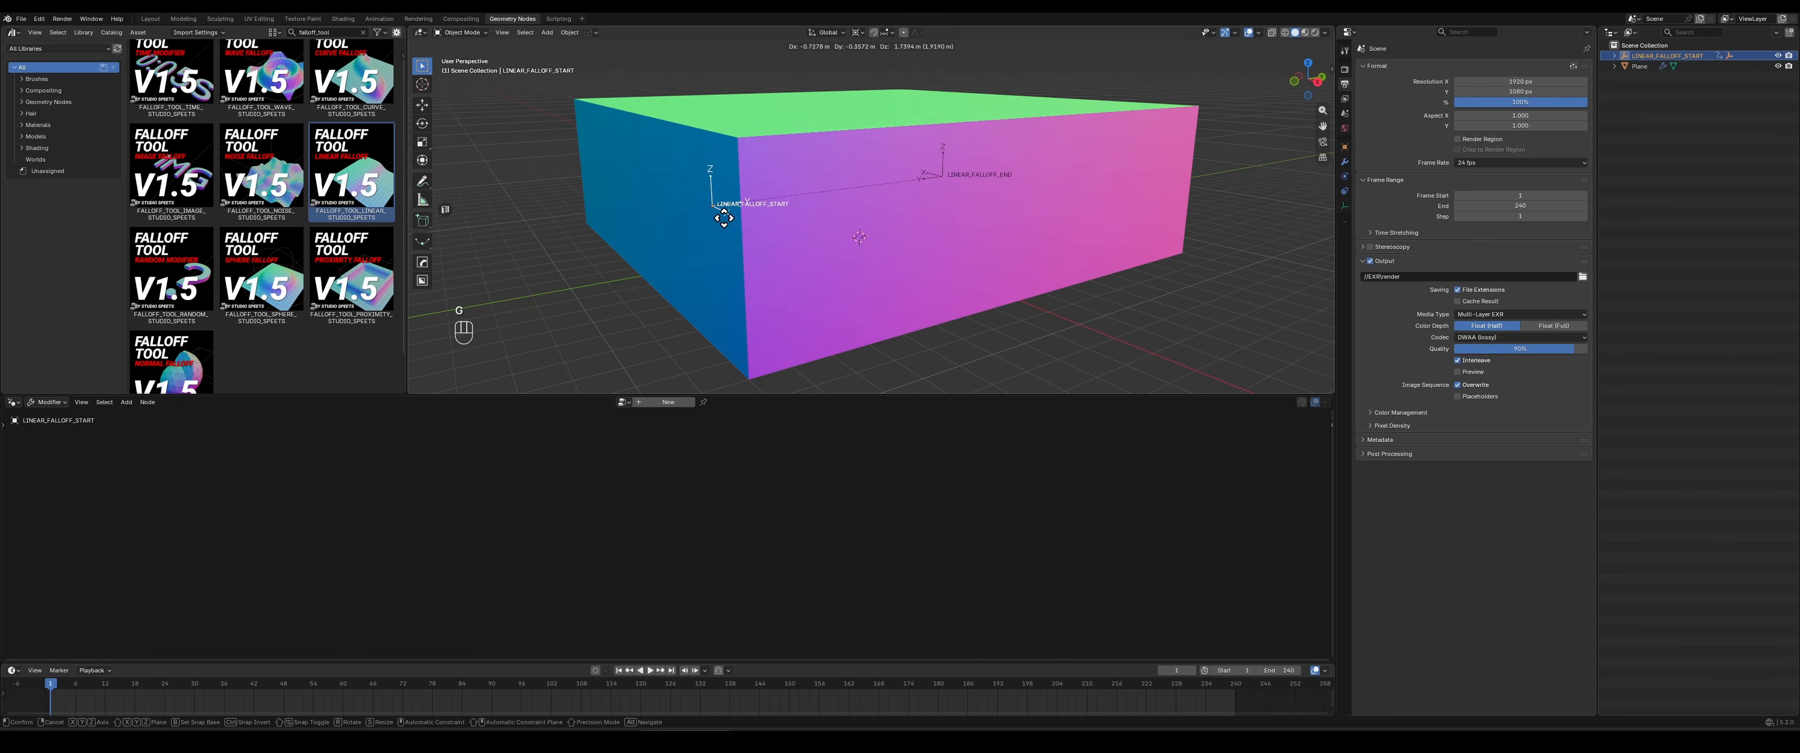
pyautogui.rightClick(838, 229)
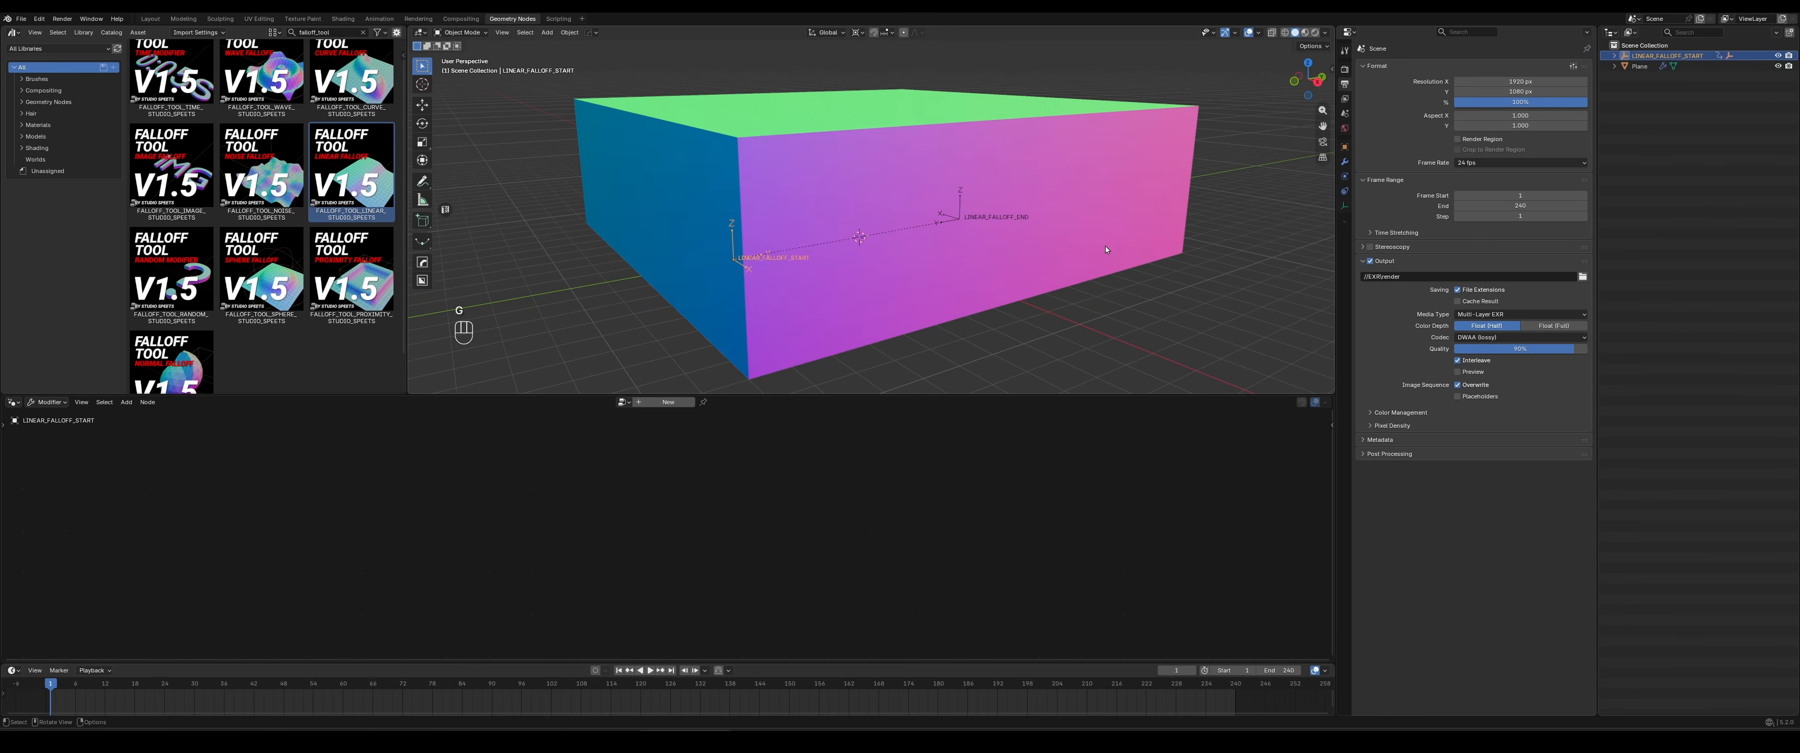
pyautogui.moveTo(1106, 250); pyautogui.dragTo(763, 256, button='middle')
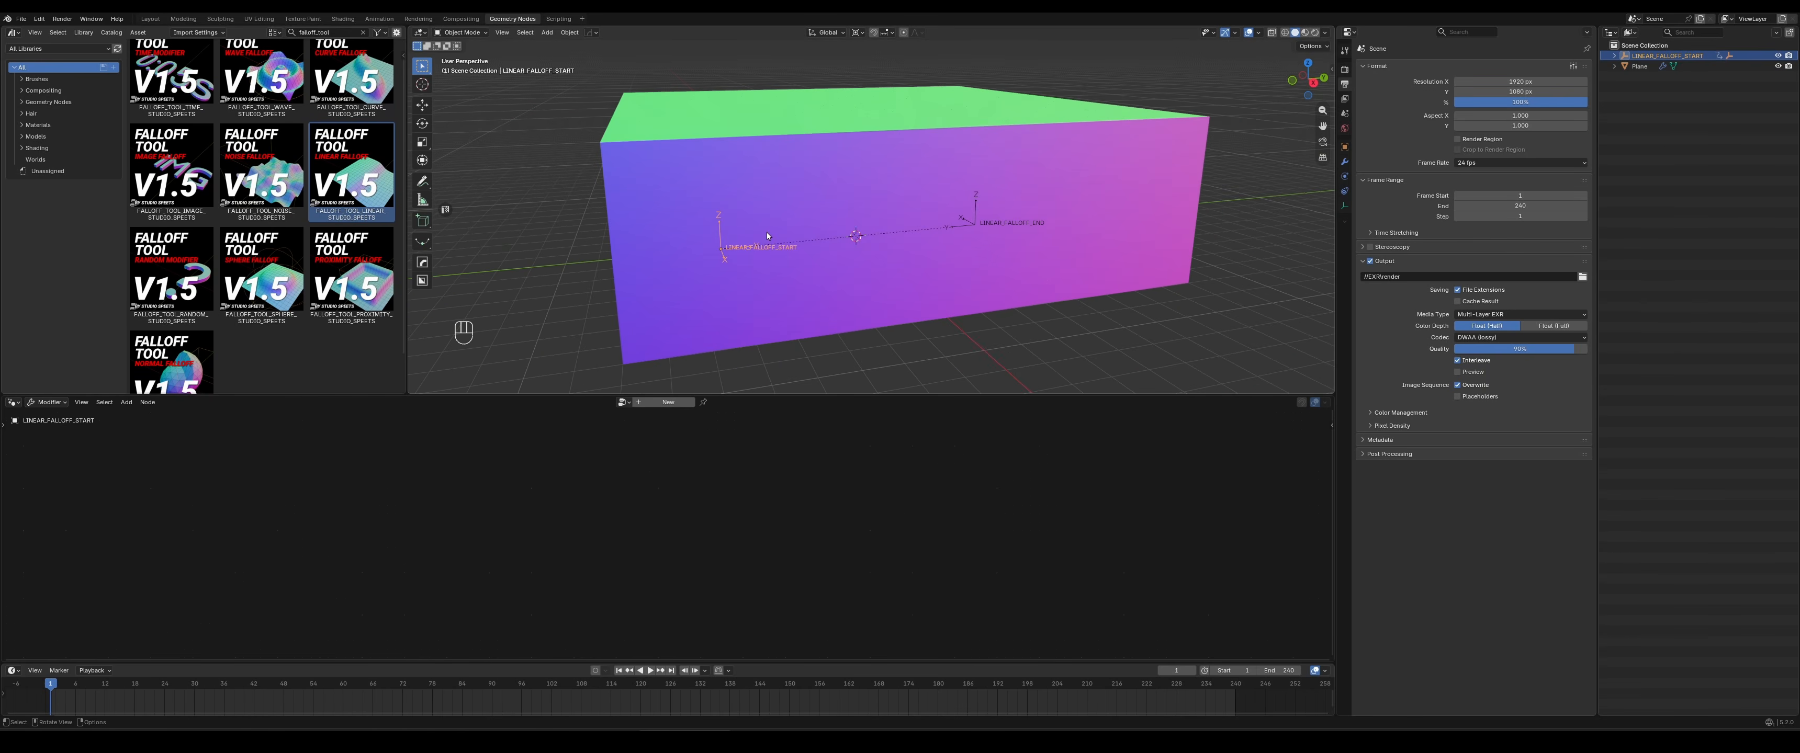
pyautogui.click(952, 190)
# Move the linear falloff node closer to the Extrude Mesh node and widen both nodes so their labels are readable
pyautogui.moveTo(567, 595); pyautogui.dragTo(635, 539, button='middle')
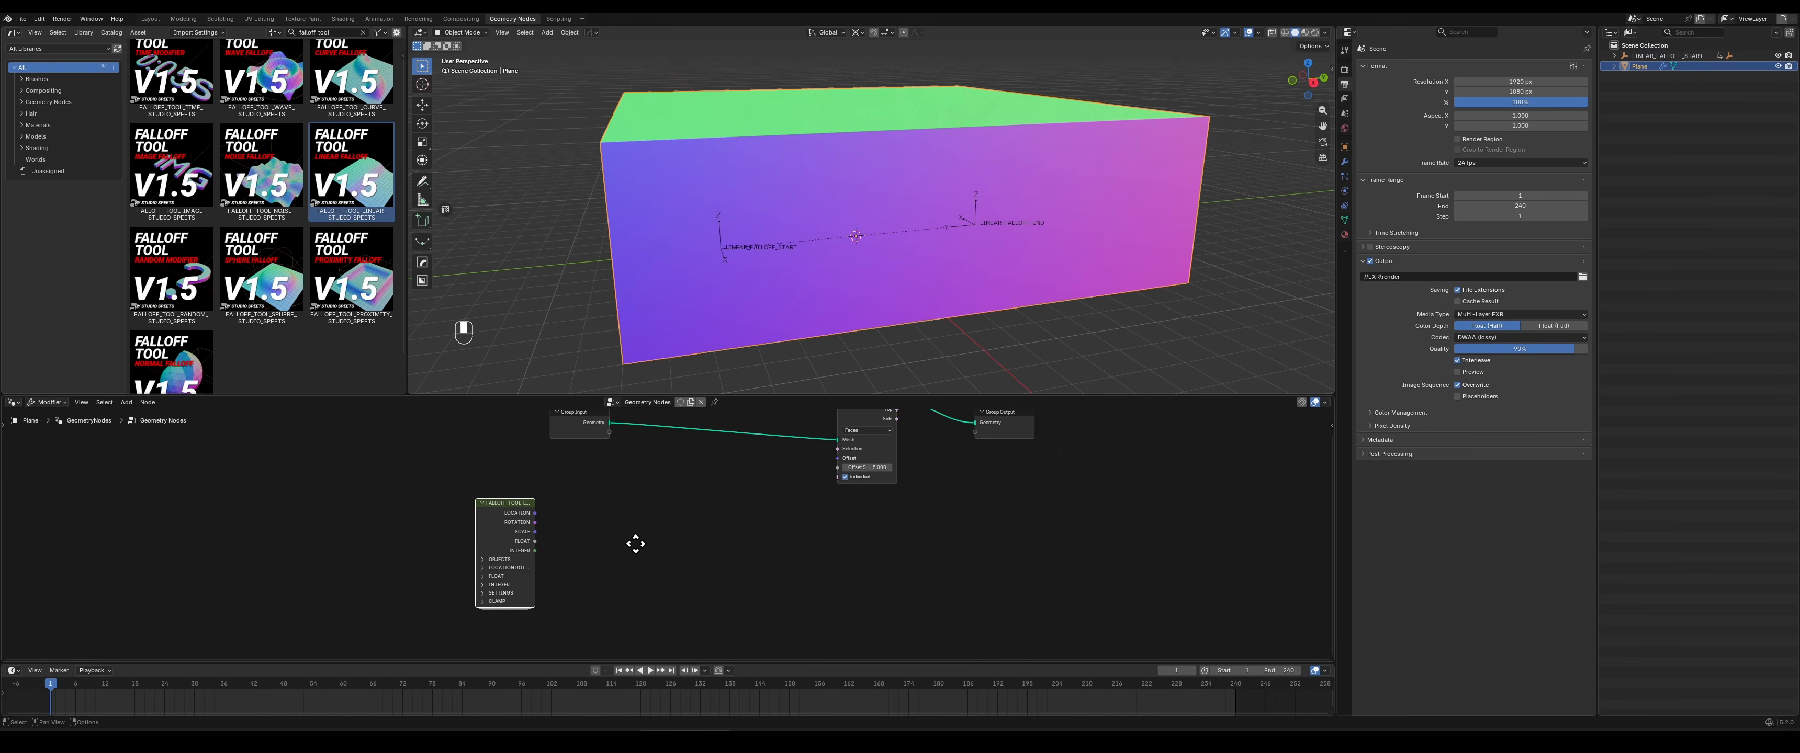
pyautogui.moveTo(499, 542); pyautogui.dragTo(565, 528)
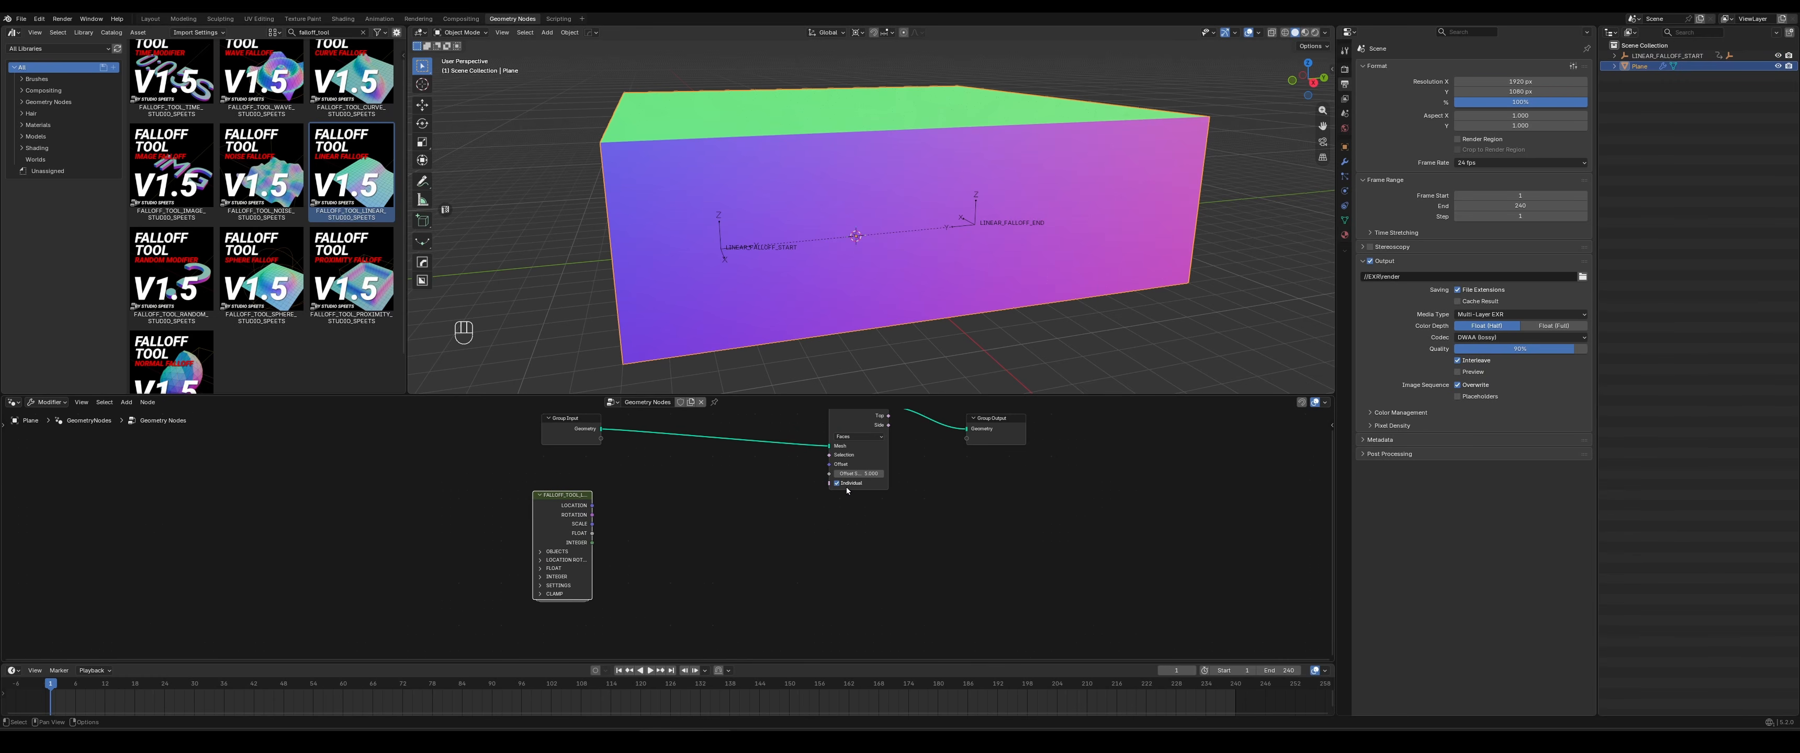
pyautogui.moveTo(888, 453); pyautogui.dragTo(912, 453)
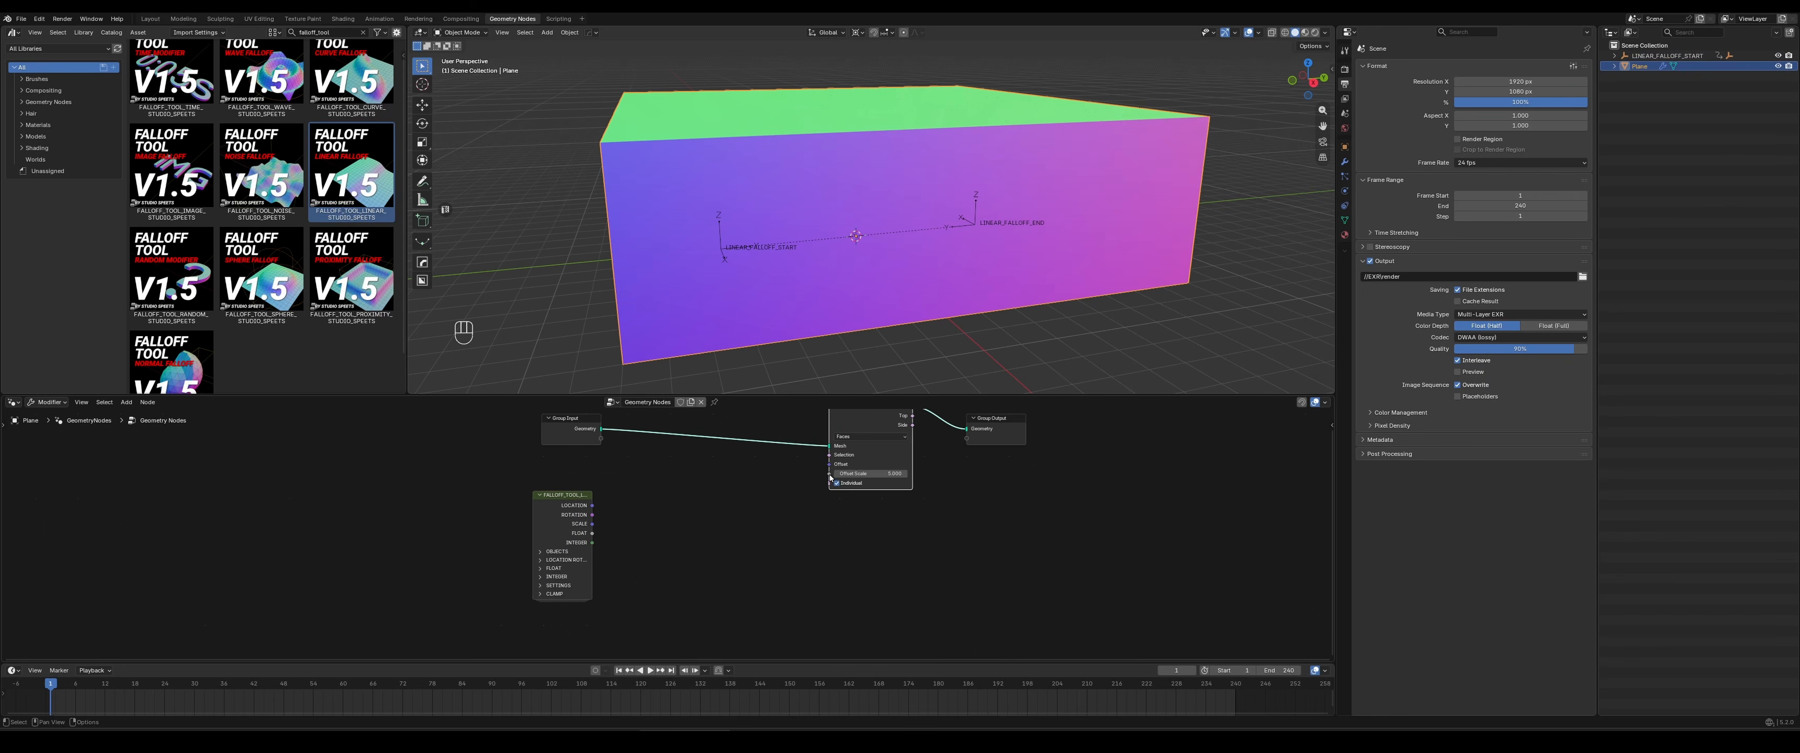
pyautogui.moveTo(830, 477)
pyautogui.moveTo(590, 505); pyautogui.dragTo(626, 544)
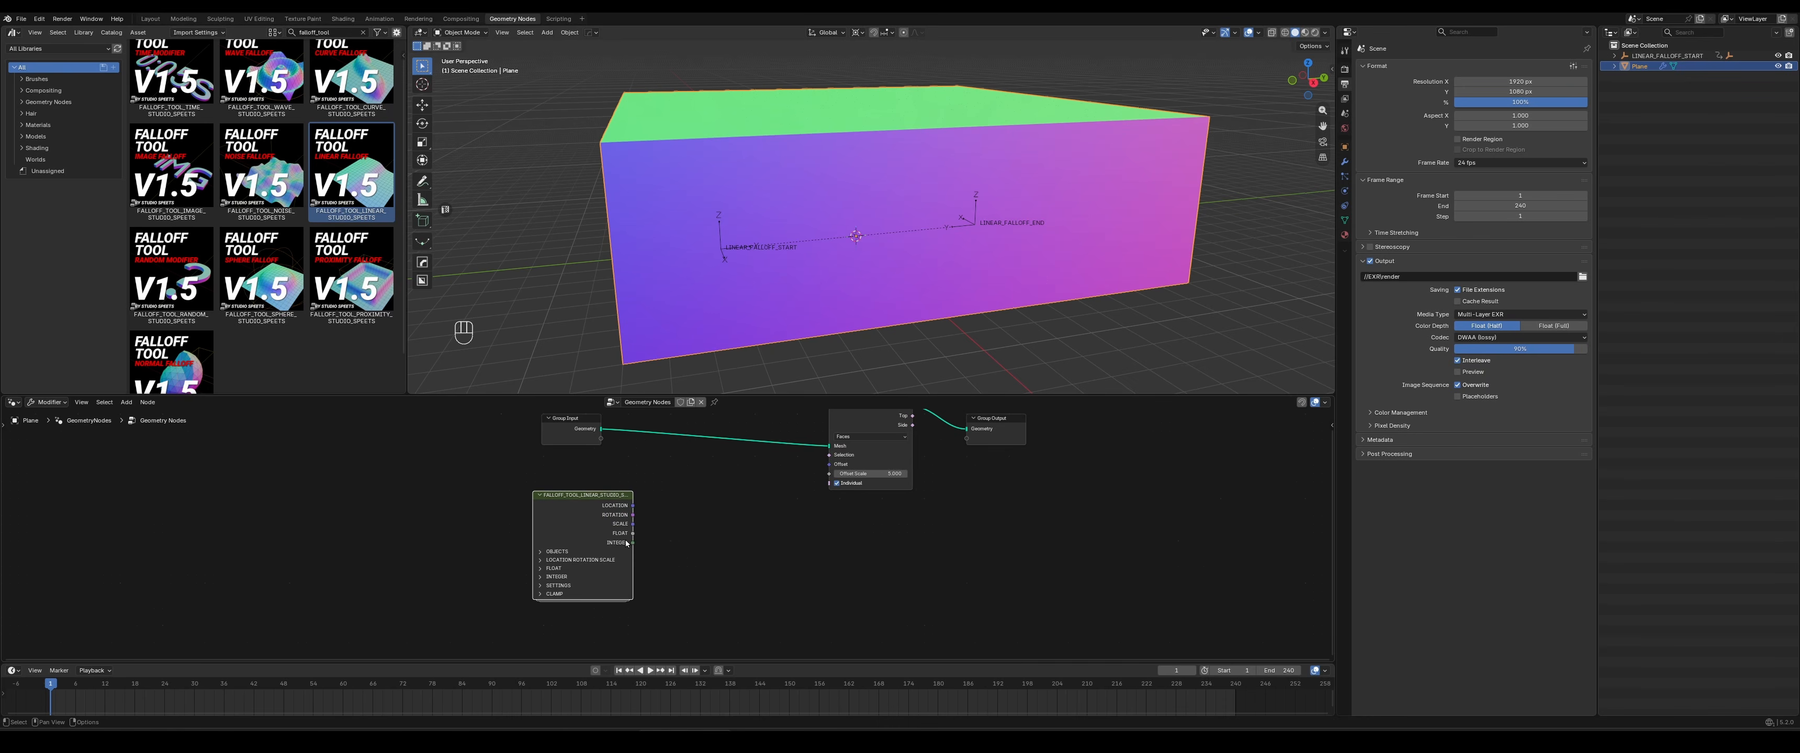
pyautogui.scroll(3, 668, 550)
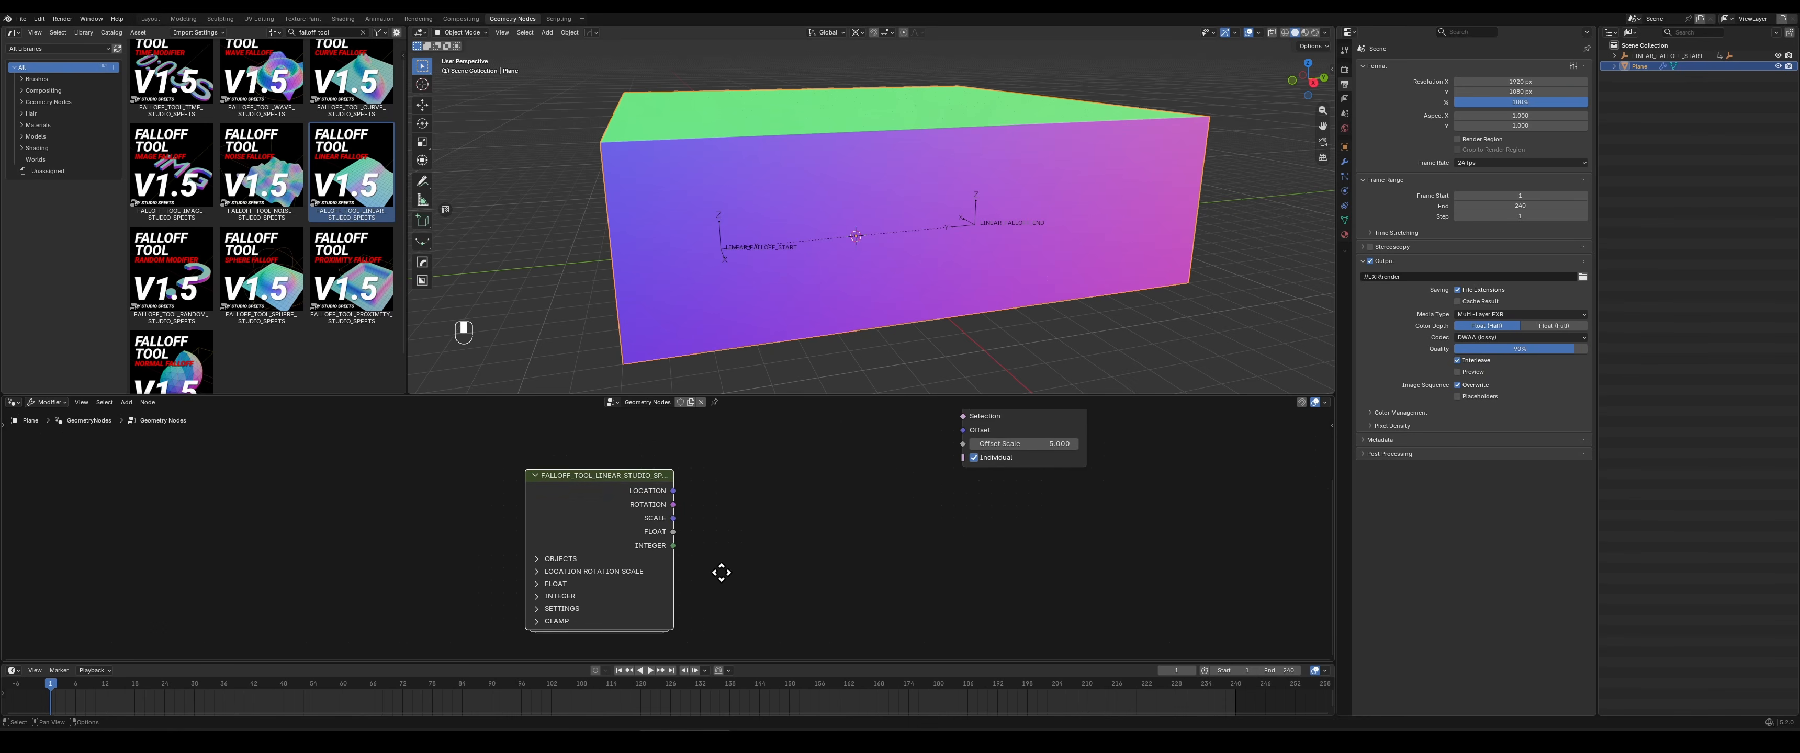
# Connect the linear falloff node's FLOAT output to the Extrude Mesh node's Offset Scale input
pyautogui.moveTo(657, 549); pyautogui.dragTo(947, 461)
pyautogui.moveTo(817, 350); pyautogui.dragTo(883, 327, button='middle')
pyautogui.scroll(3, 868, 318)
pyautogui.scroll(-4, 883, 328)
pyautogui.moveTo(891, 243); pyautogui.dragTo(876, 249, button='middle')
# Move the LINEAR_FALLOFF_START empty about -3 m along the global Y axis
pyautogui.click(758, 248)
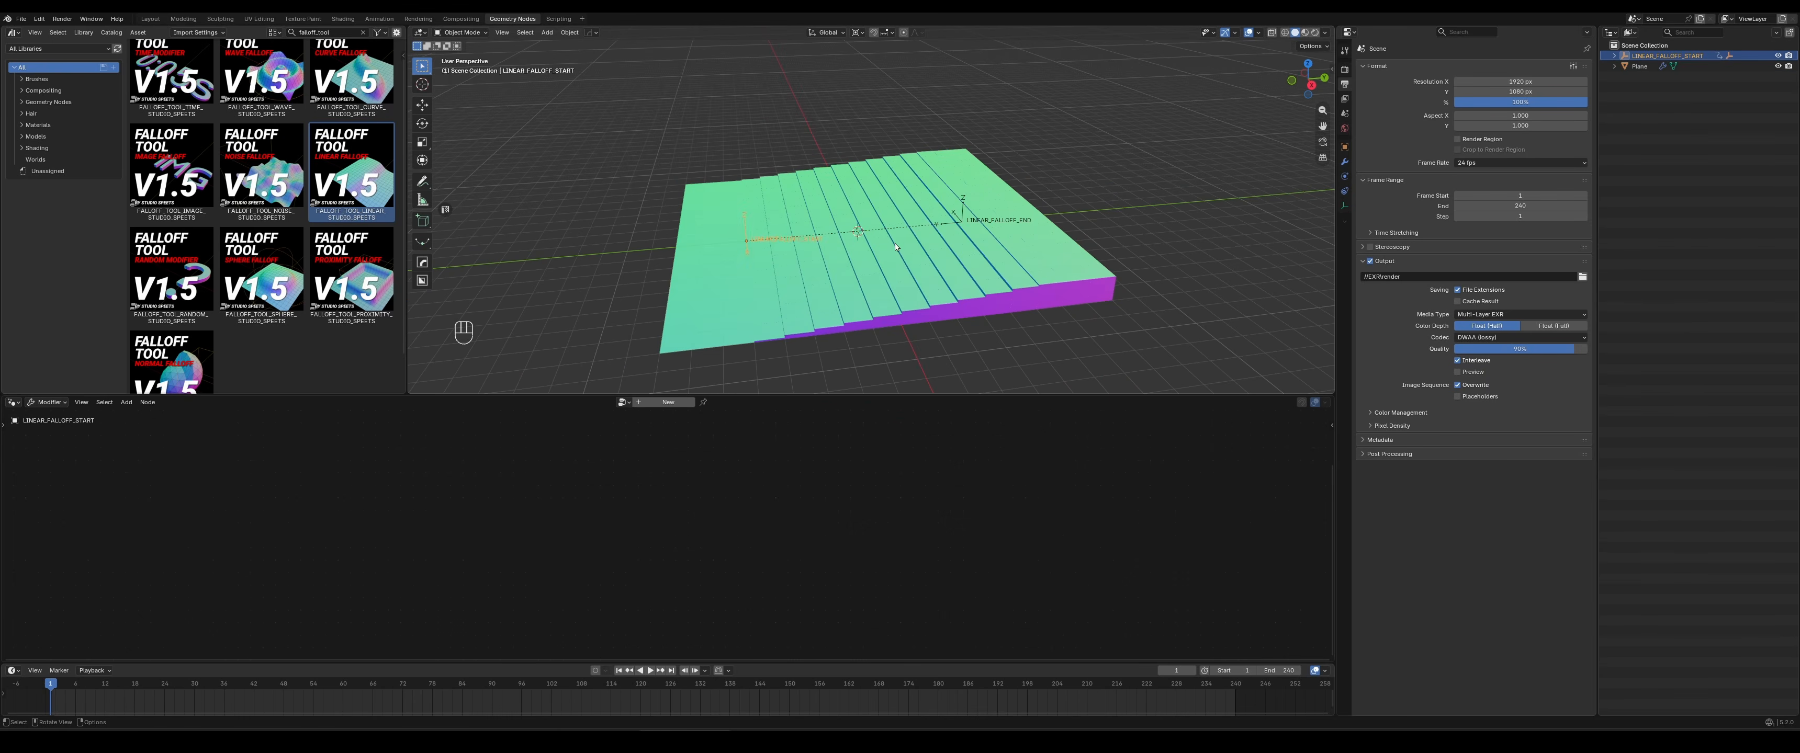
pyautogui.press('g')
pyautogui.press('y')
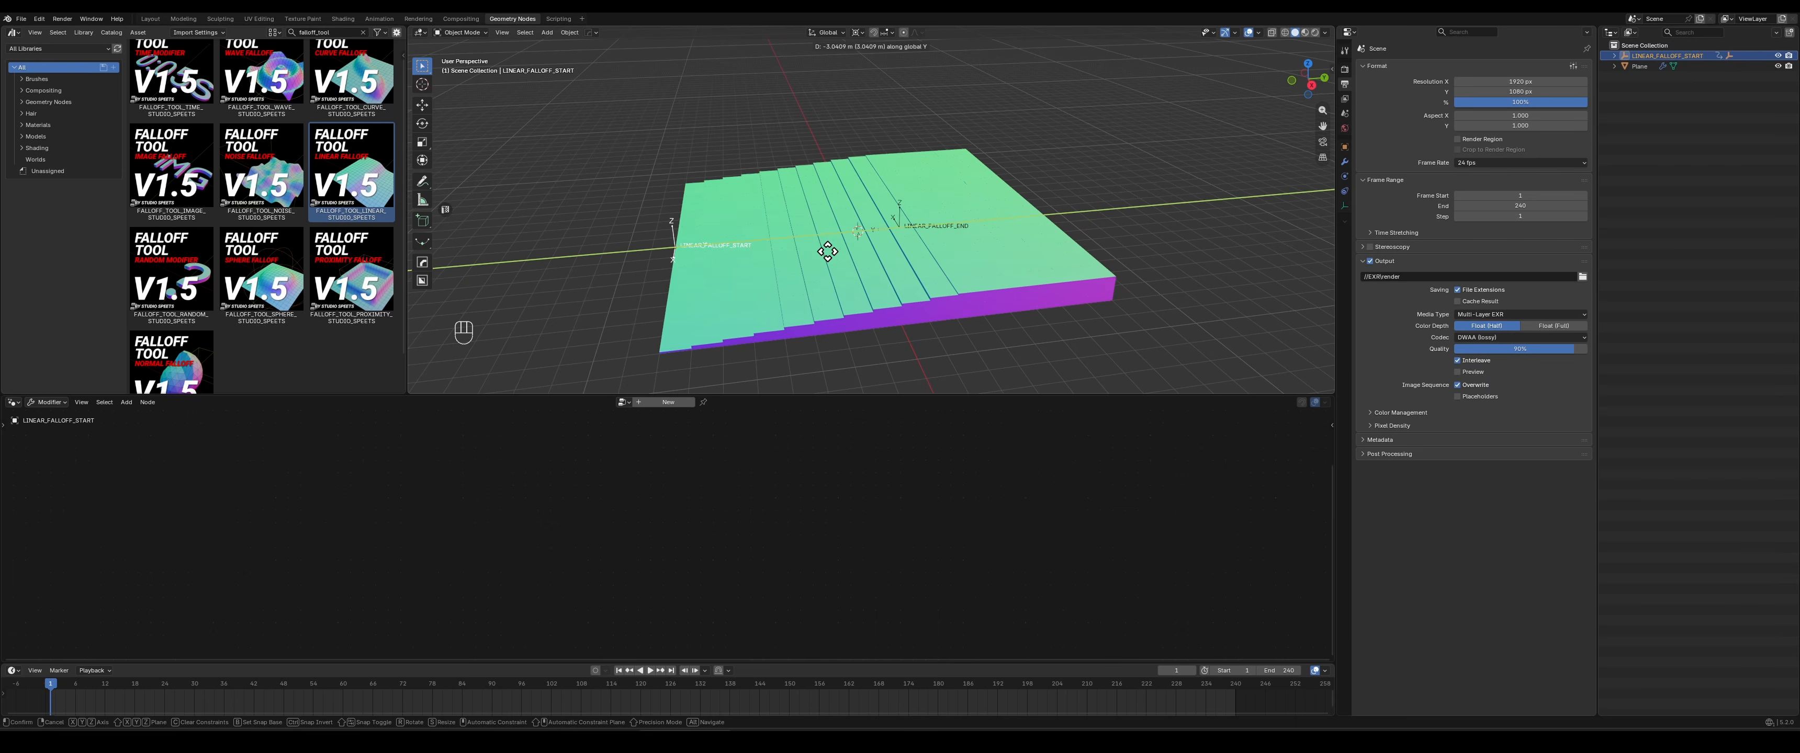
pyautogui.click(827, 252)
# Select the plane again and show its transform properties in the 3D viewport sidebar
pyautogui.click(1083, 236)
pyautogui.press('n')
pyautogui.press('n')
pyautogui.press('n')
pyautogui.click(1326, 60)
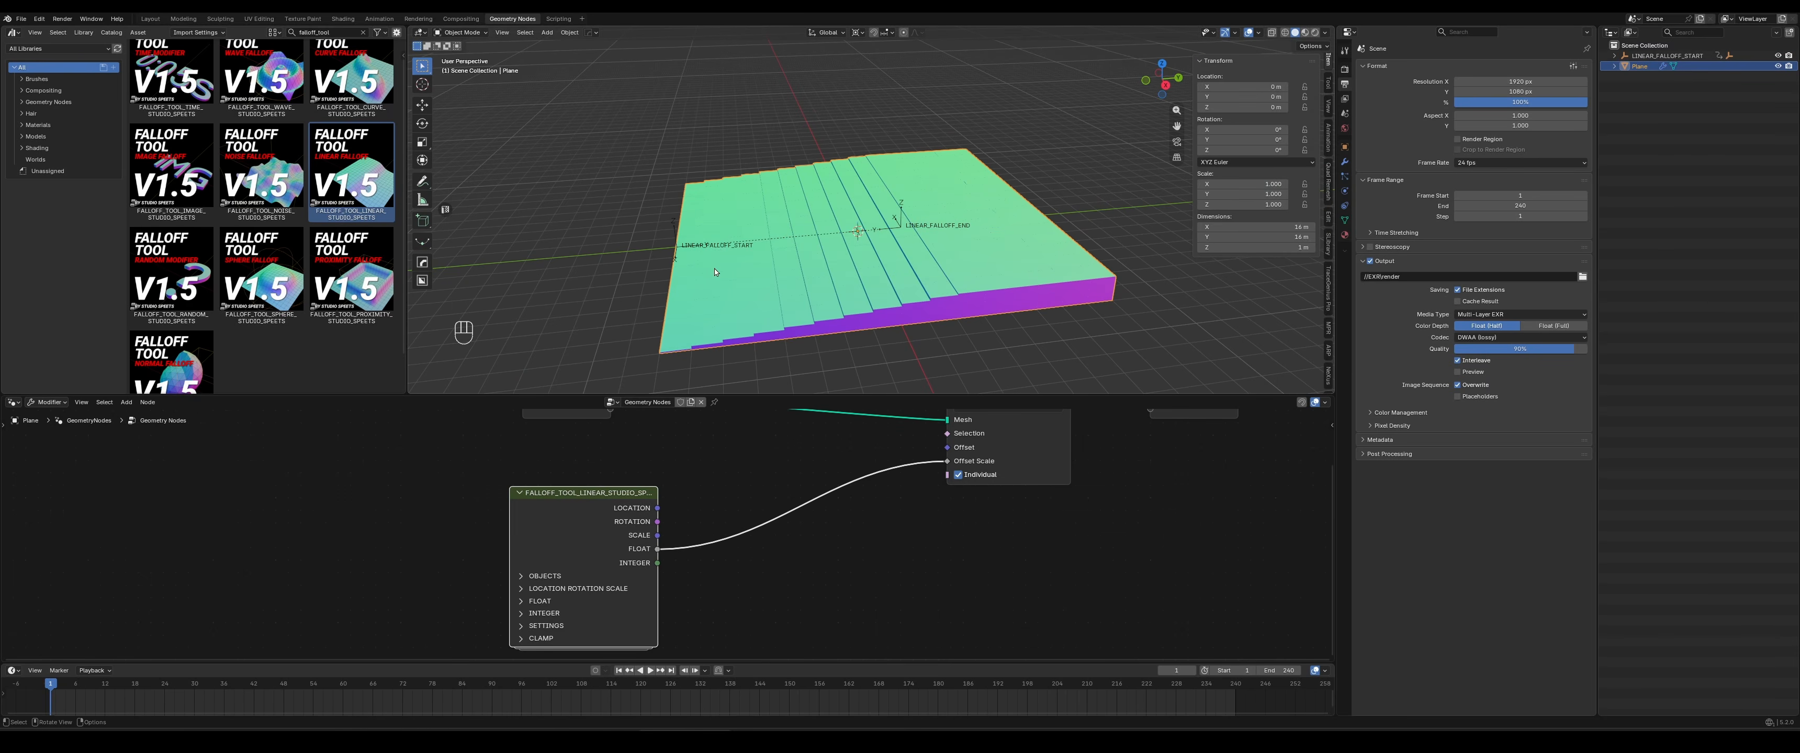
# Set the Y location of the LINEAR_FALLOFF_START empty to -8 m and of the LINEAR_FALLOFF_END empty to -16 m
pyautogui.click(680, 243)
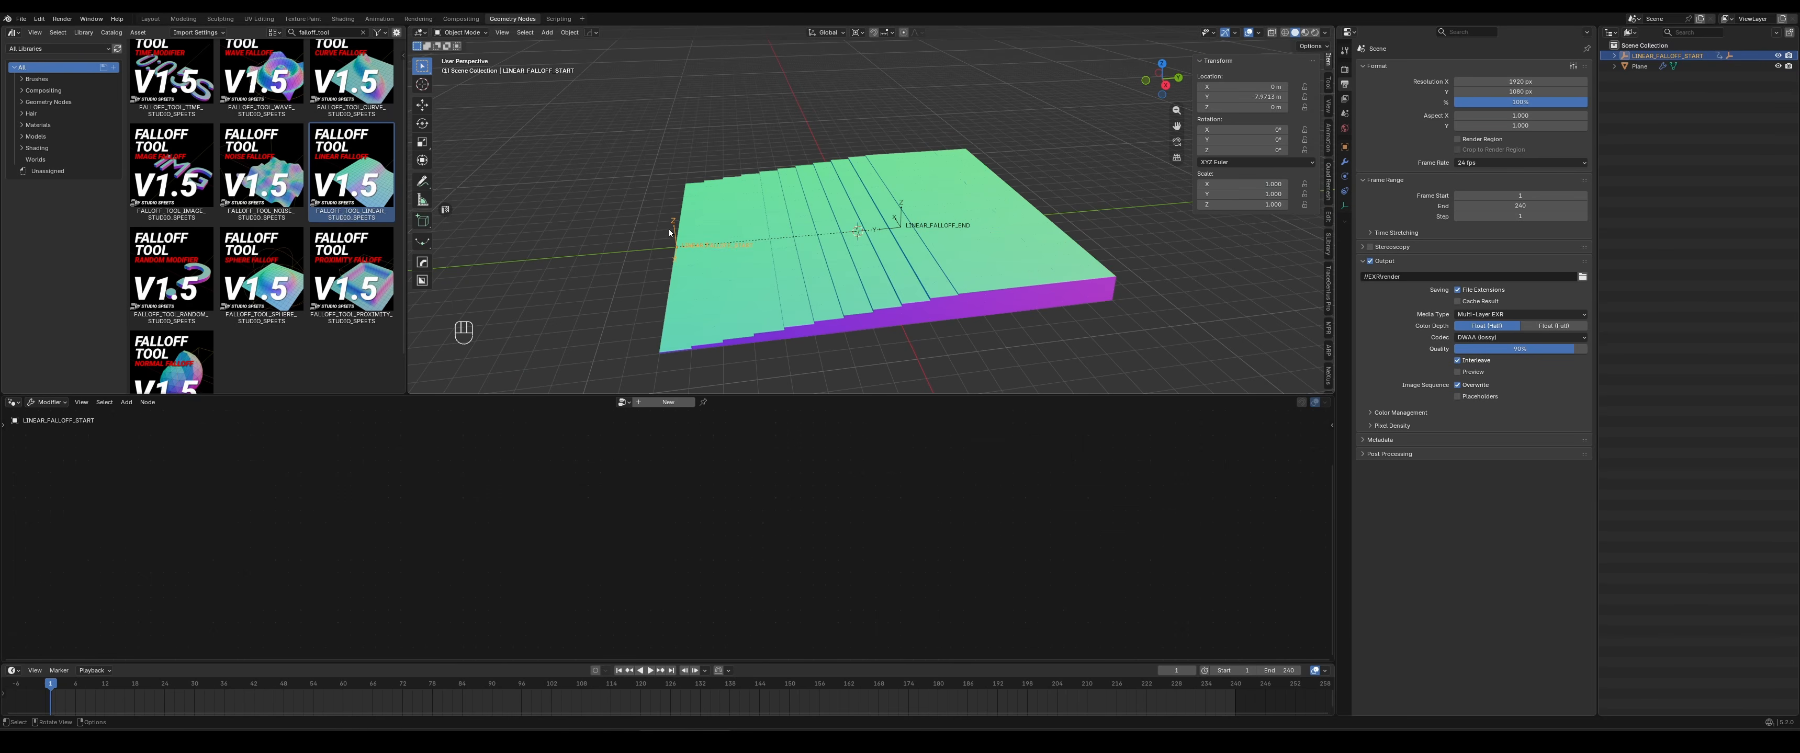
pyautogui.click(1234, 107)
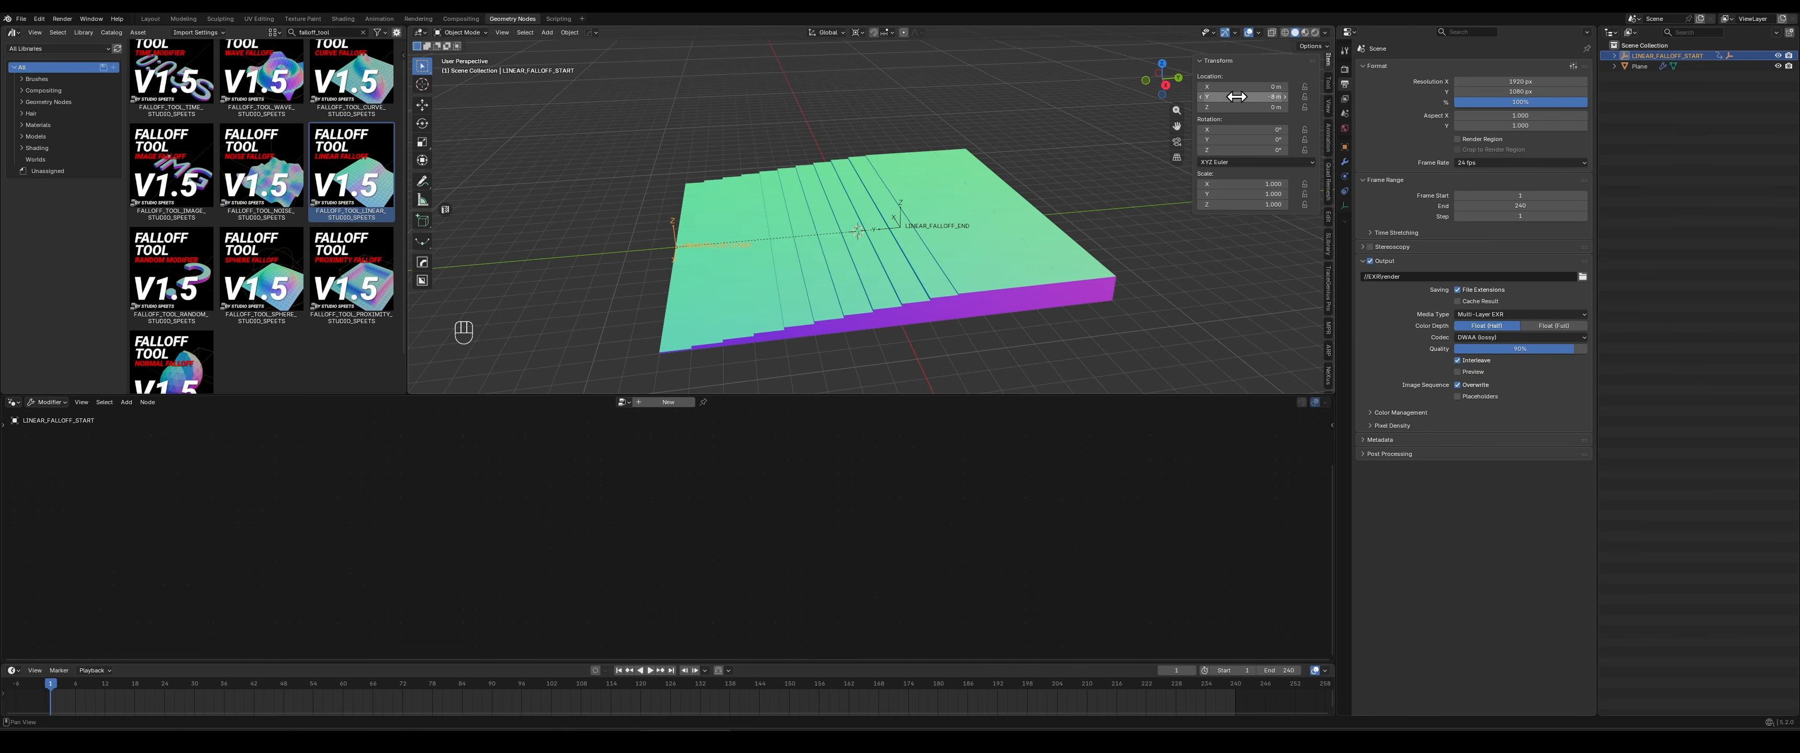
pyautogui.click(902, 210)
pyautogui.click(1263, 99)
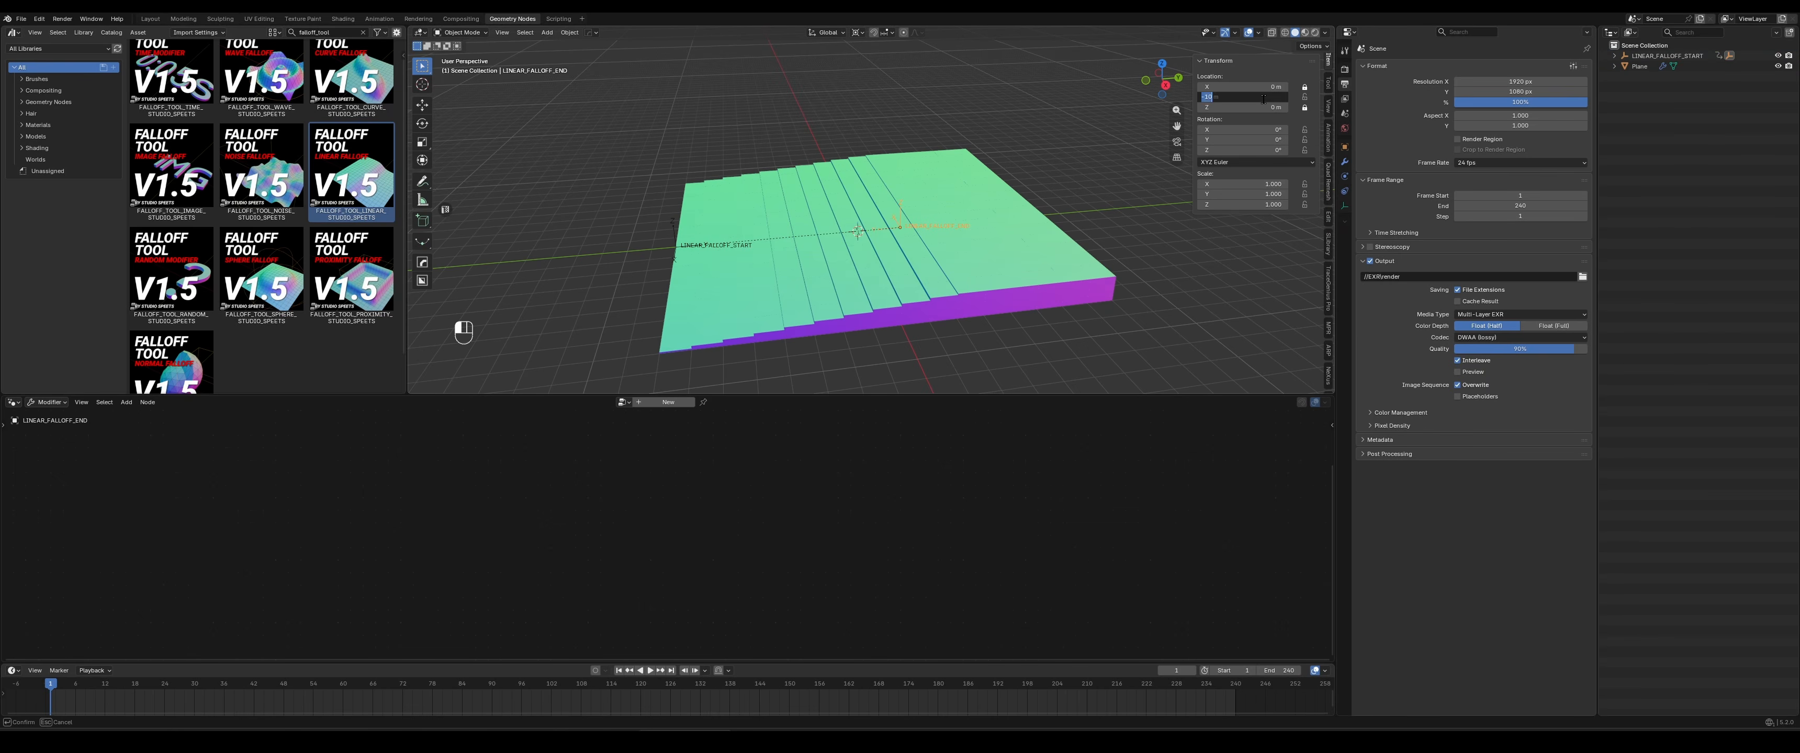
pyautogui.write('-16')
pyautogui.press('Return')
pyautogui.moveTo(1132, 315); pyautogui.dragTo(1018, 209, button='middle')
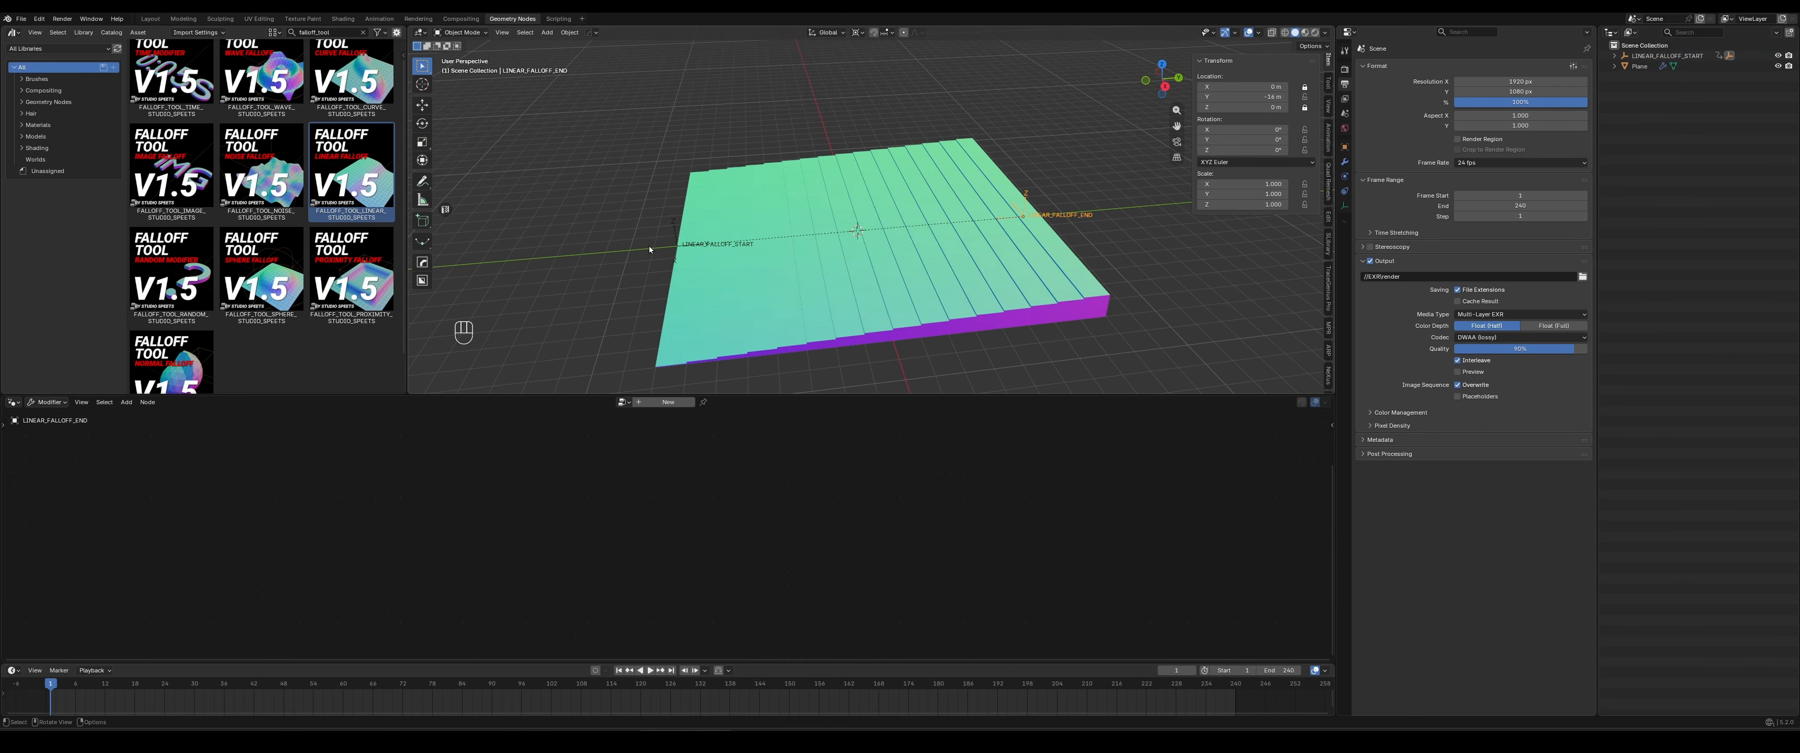
# Select the plane and set the FLOAT value of its linear falloff node to 5
pyautogui.click(676, 245)
pyautogui.moveTo(874, 265); pyautogui.dragTo(935, 274, button='middle')
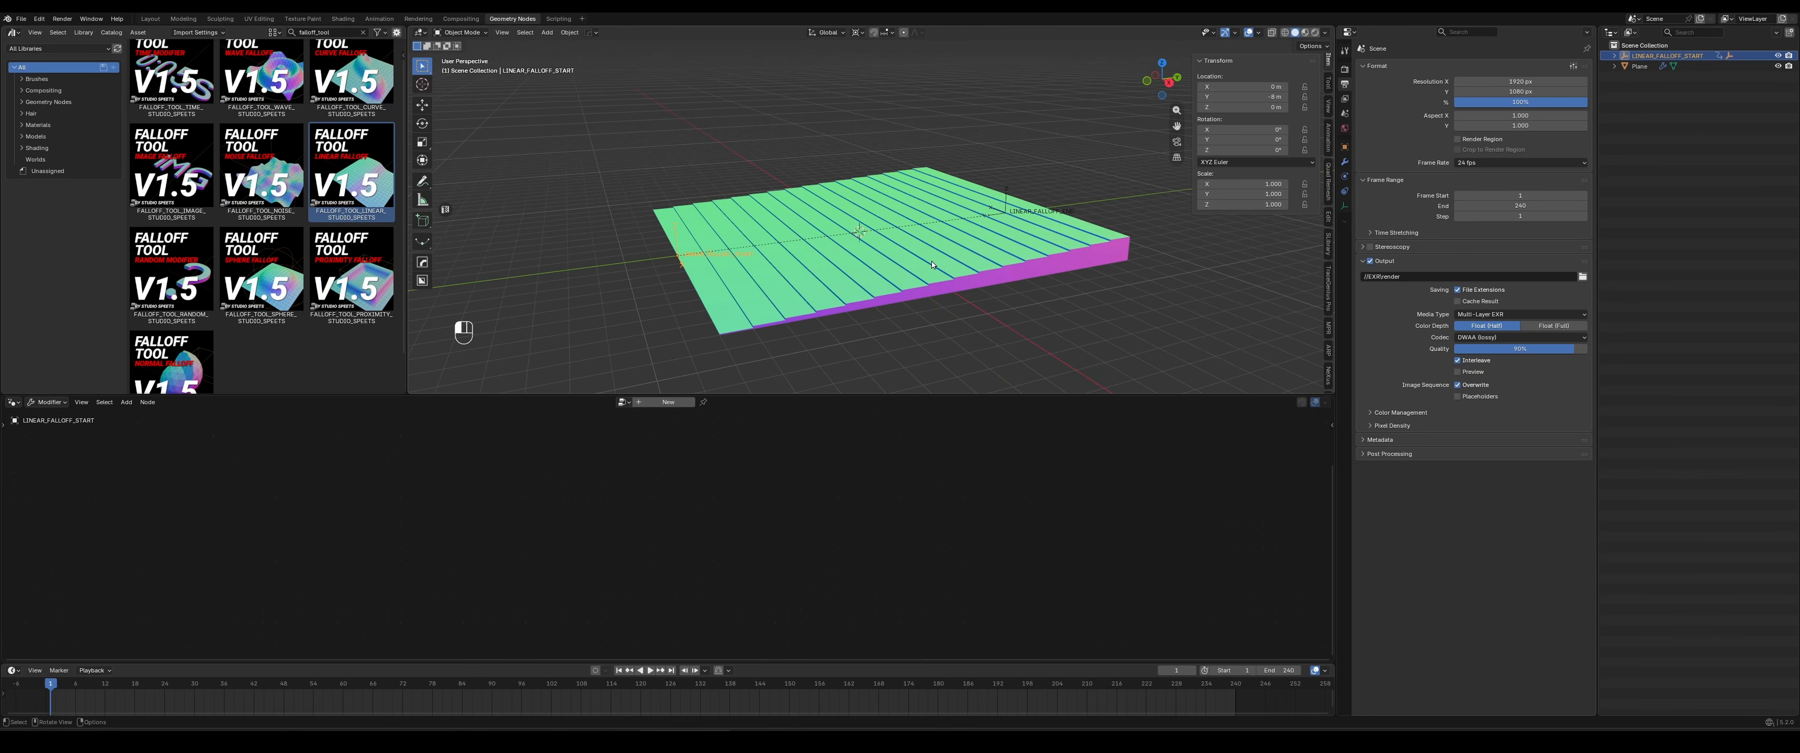
pyautogui.click(932, 265)
pyautogui.scroll(2, 657, 543)
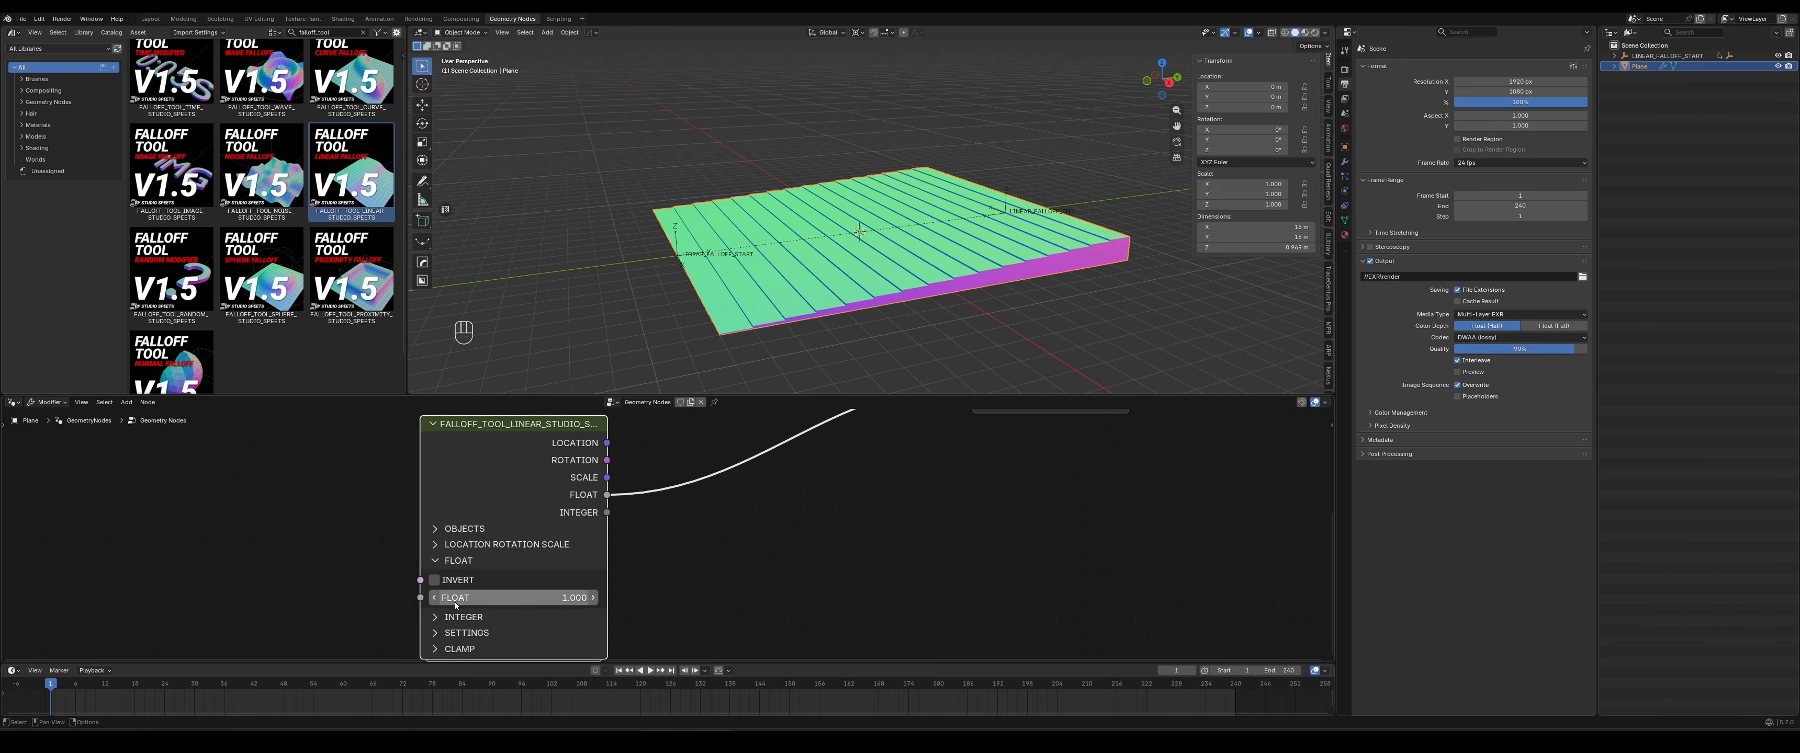
pyautogui.scroll(-2, 608, 595)
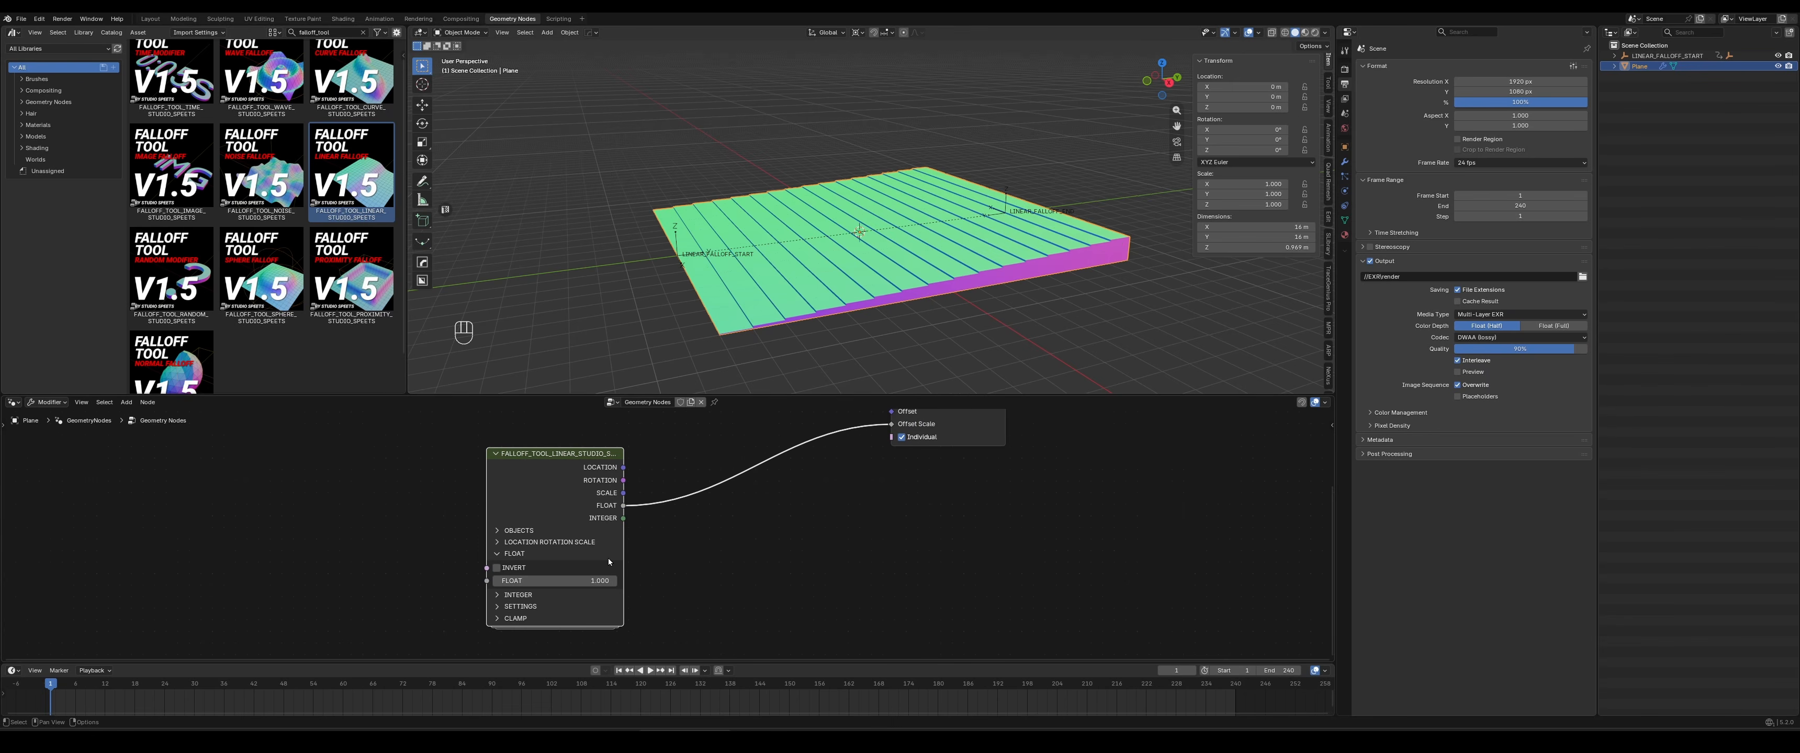
pyautogui.click(569, 581)
pyautogui.write('5')
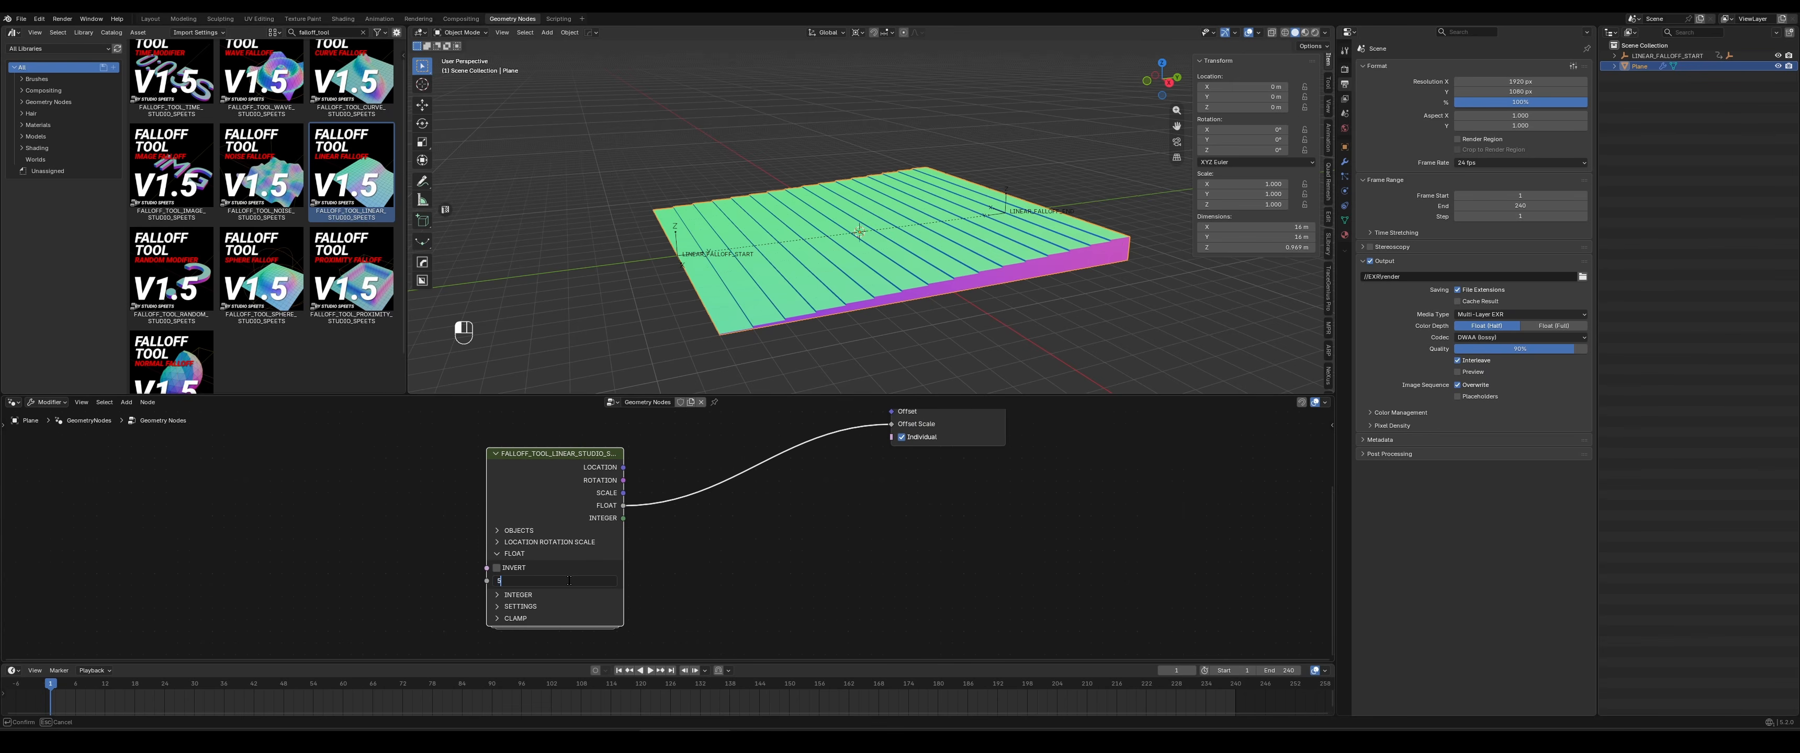
pyautogui.press('Return')
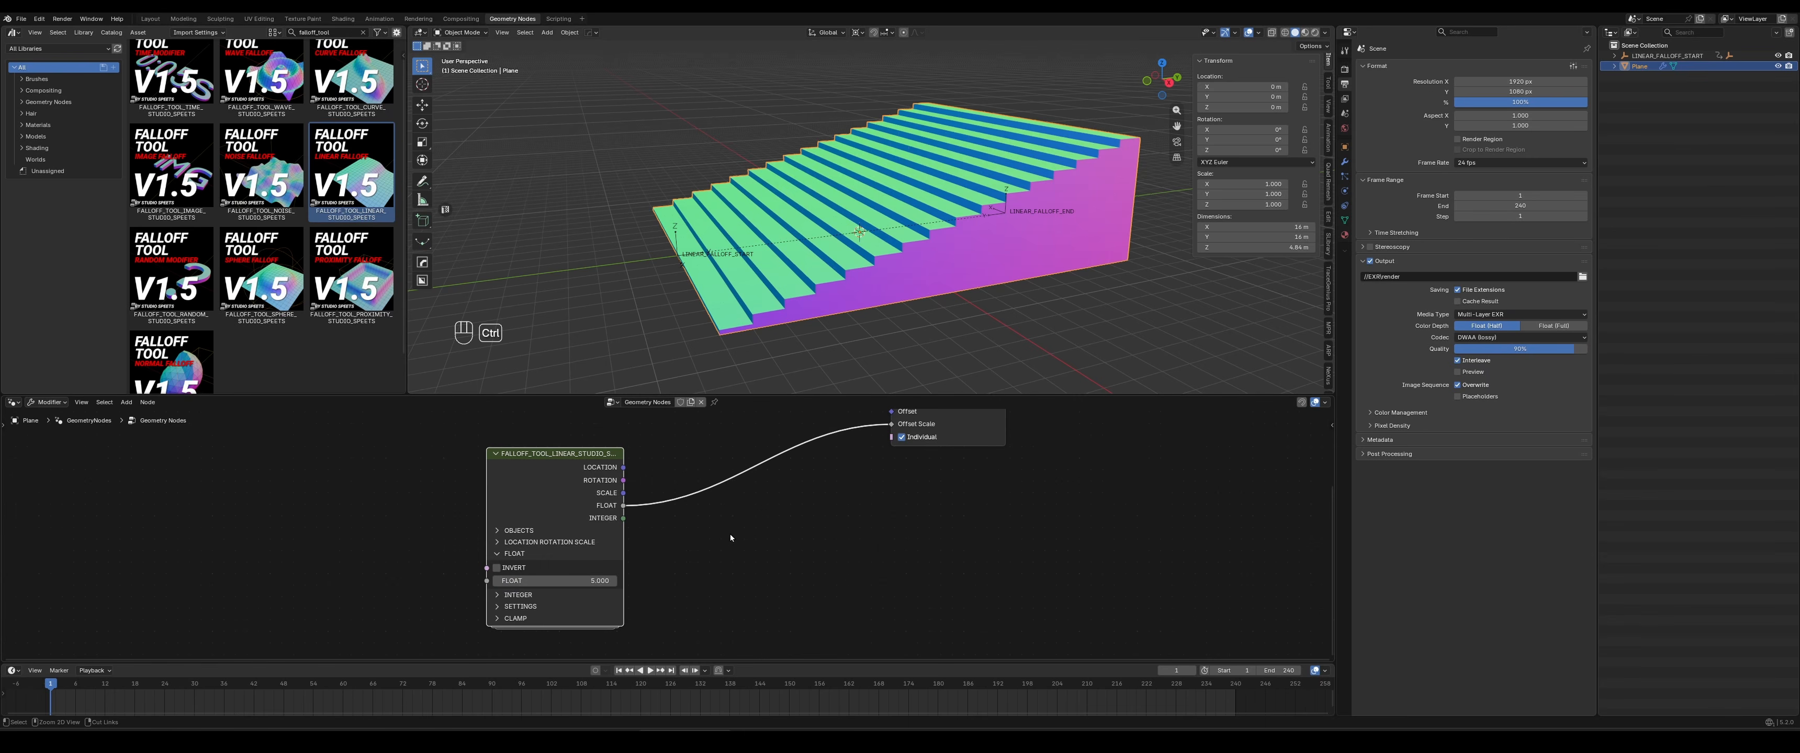
# Cut the link between the falloff node's FLOAT output and the Extrude Mesh Offset Scale, and undo the cut
pyautogui.keyDown('ctrl'); pyautogui.moveTo(731, 448); pyautogui.dragTo(827, 551, button='right'); pyautogui.keyUp('ctrl')
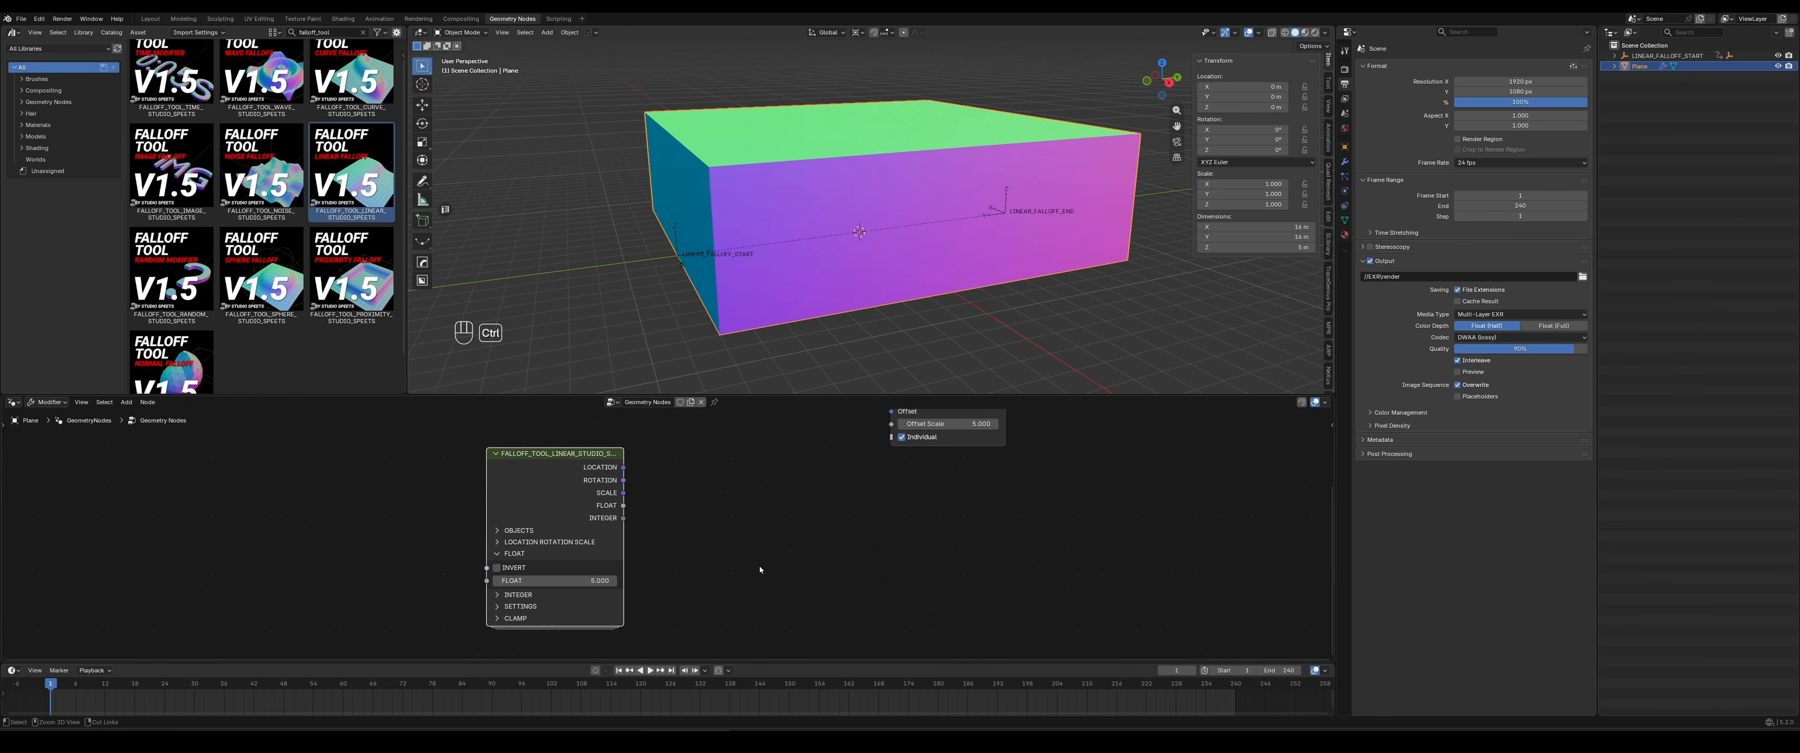
pyautogui.hotkey('ctrl', 'z')
pyautogui.moveTo(831, 301); pyautogui.dragTo(760, 283, button='middle')
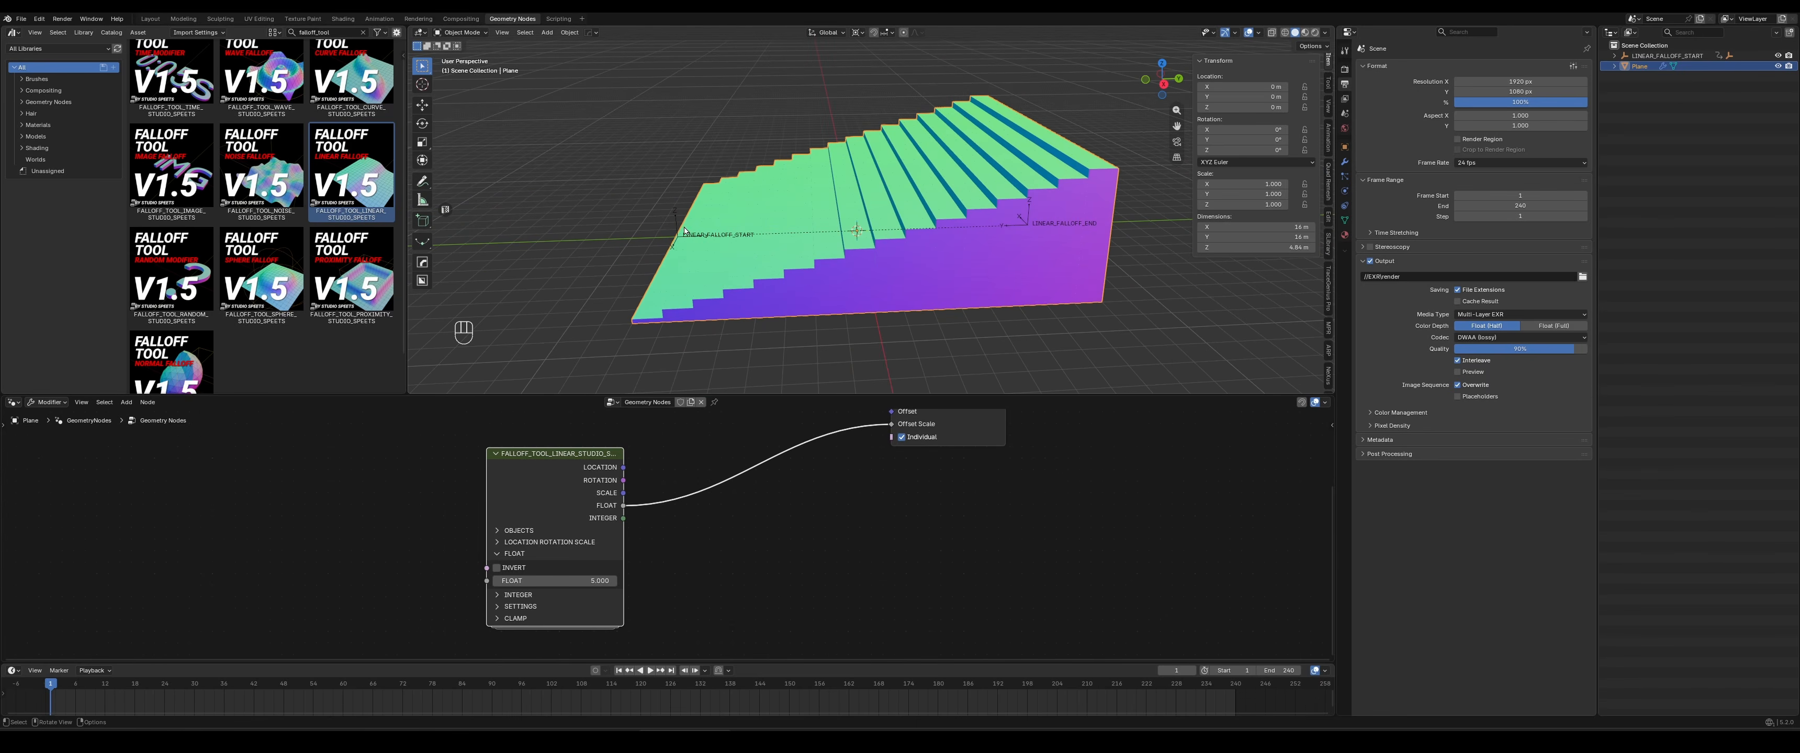
# Try moving the LINEAR_FALLOFF_END empty along the global Y axis towards the start empty, and cancel the move
pyautogui.click(675, 239)
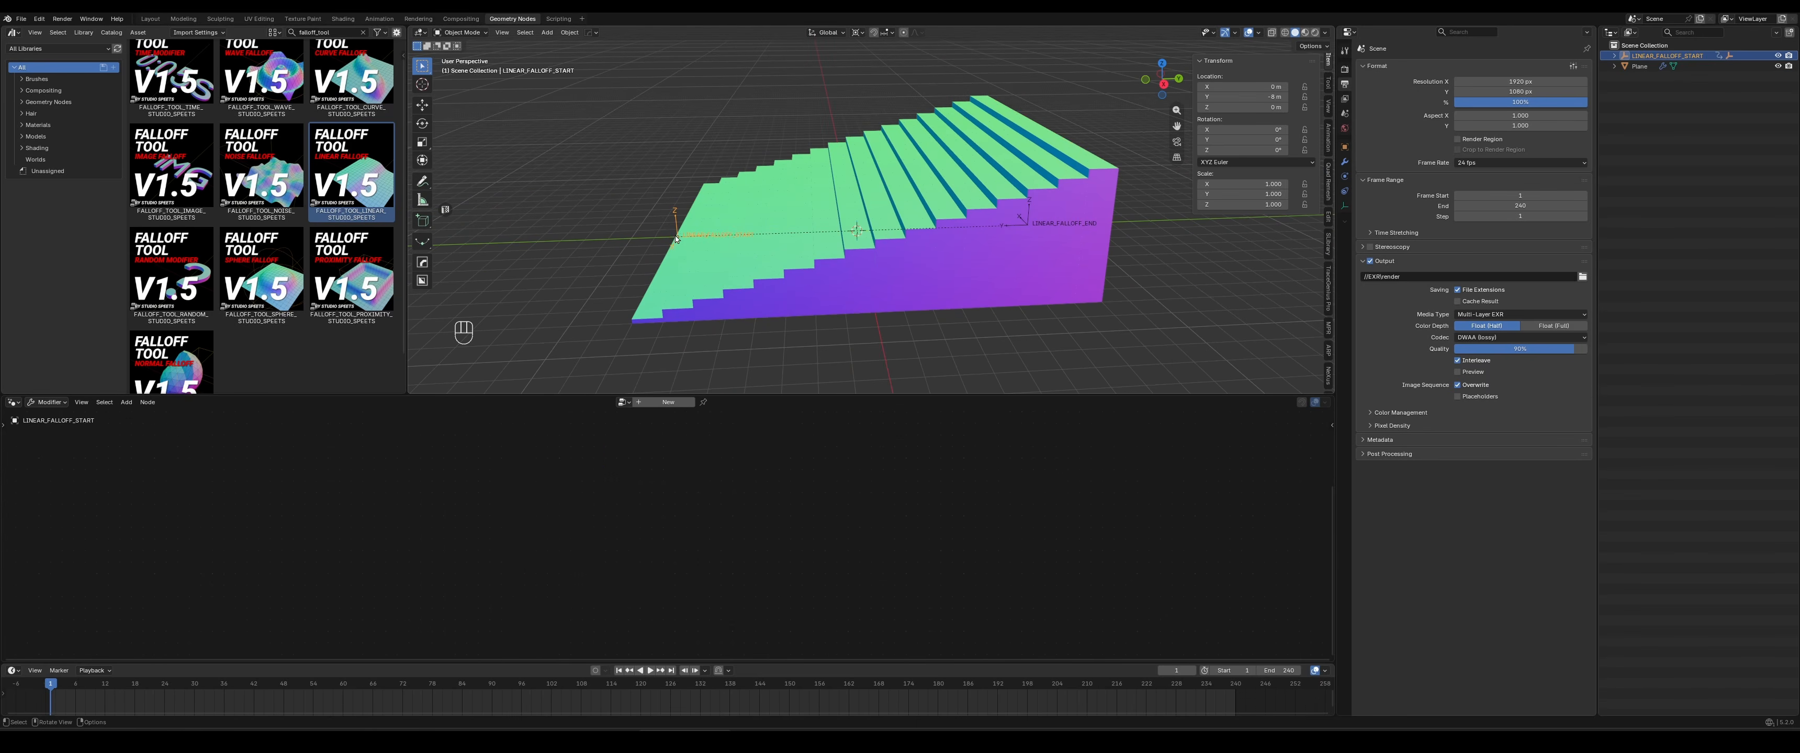
pyautogui.click(1031, 225)
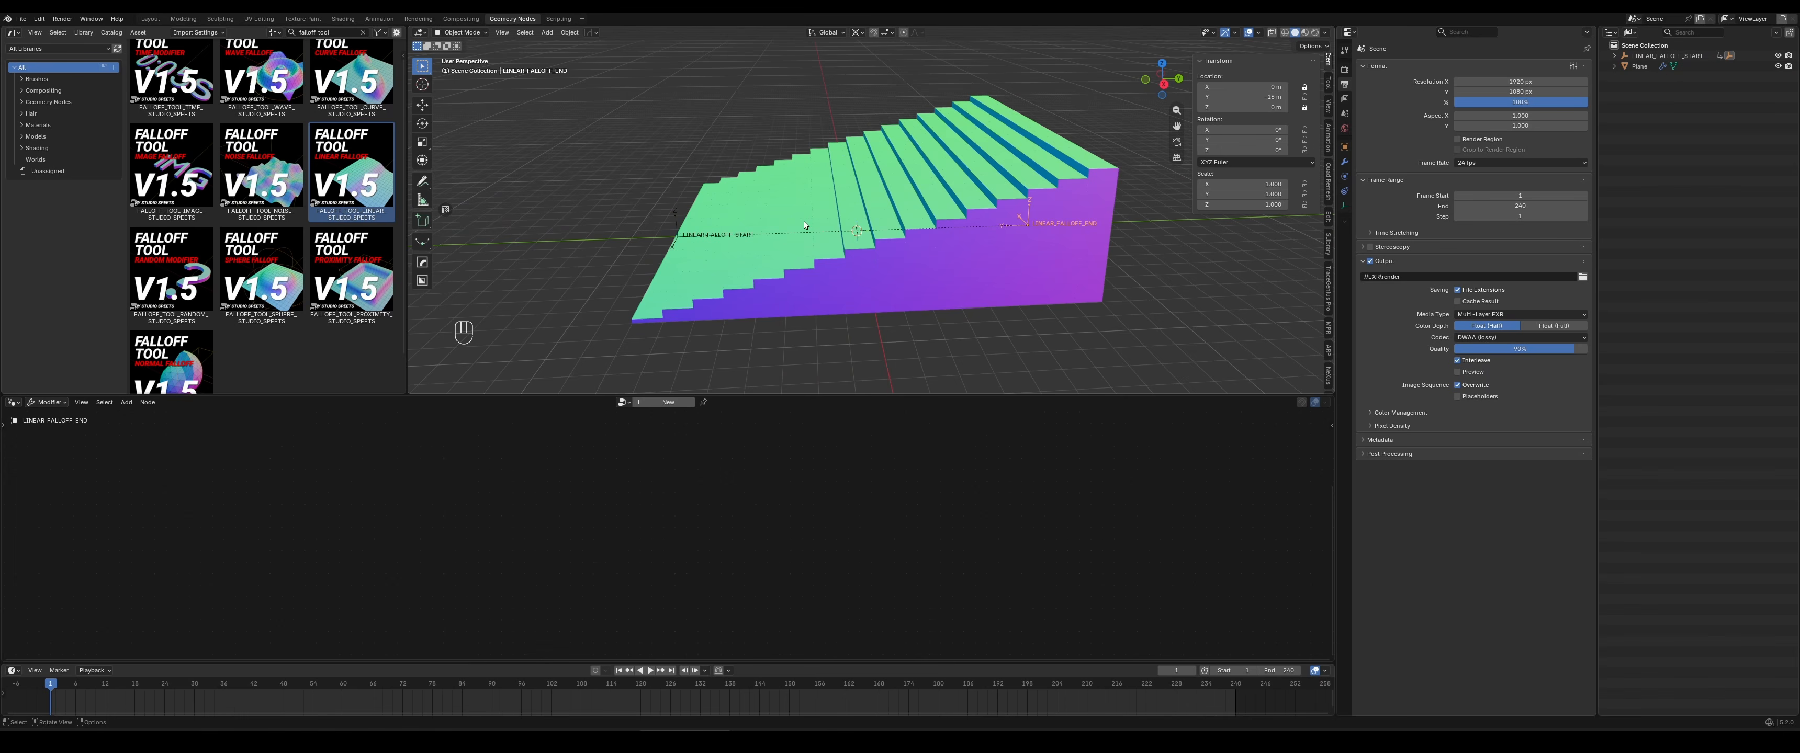
pyautogui.moveTo(800, 262); pyautogui.dragTo(769, 274, button='middle')
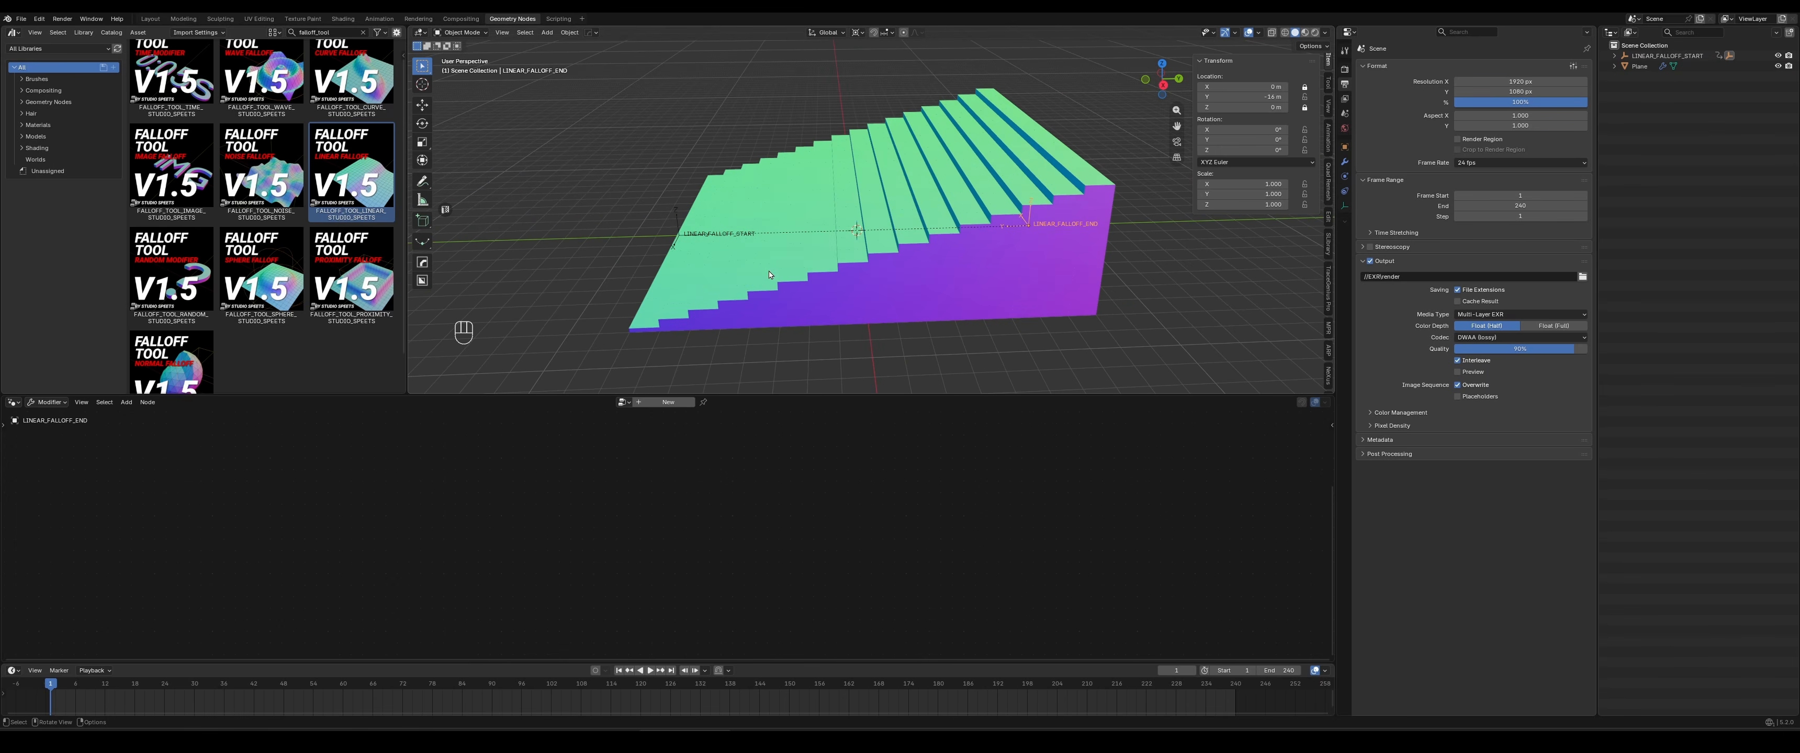
pyautogui.press('g')
pyautogui.press('y')
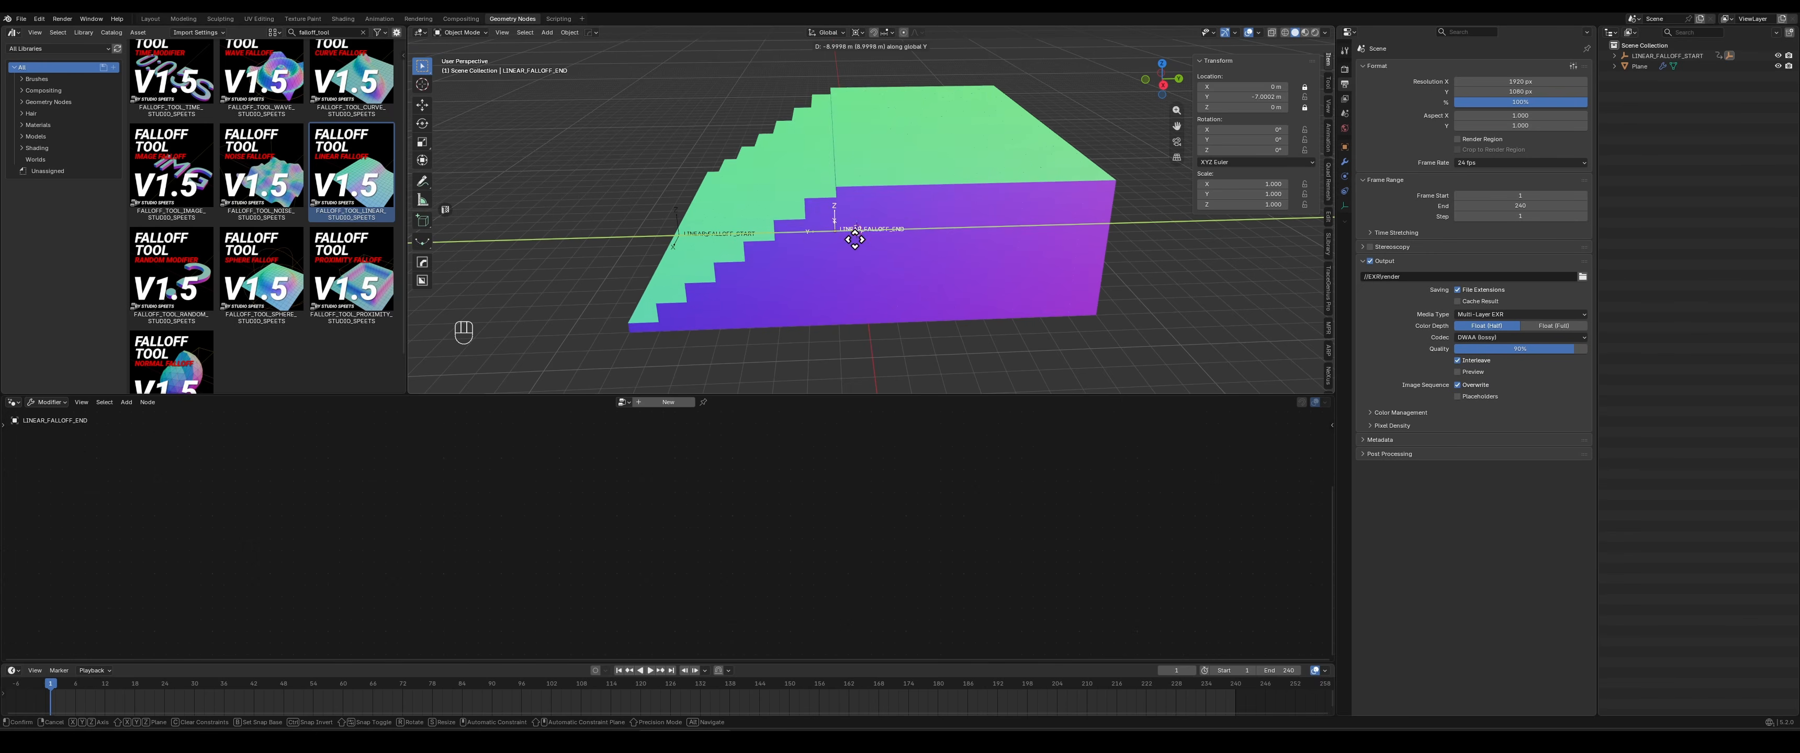
pyautogui.rightClick(997, 247)
pyautogui.moveTo(945, 270); pyautogui.dragTo(864, 287, button='middle')
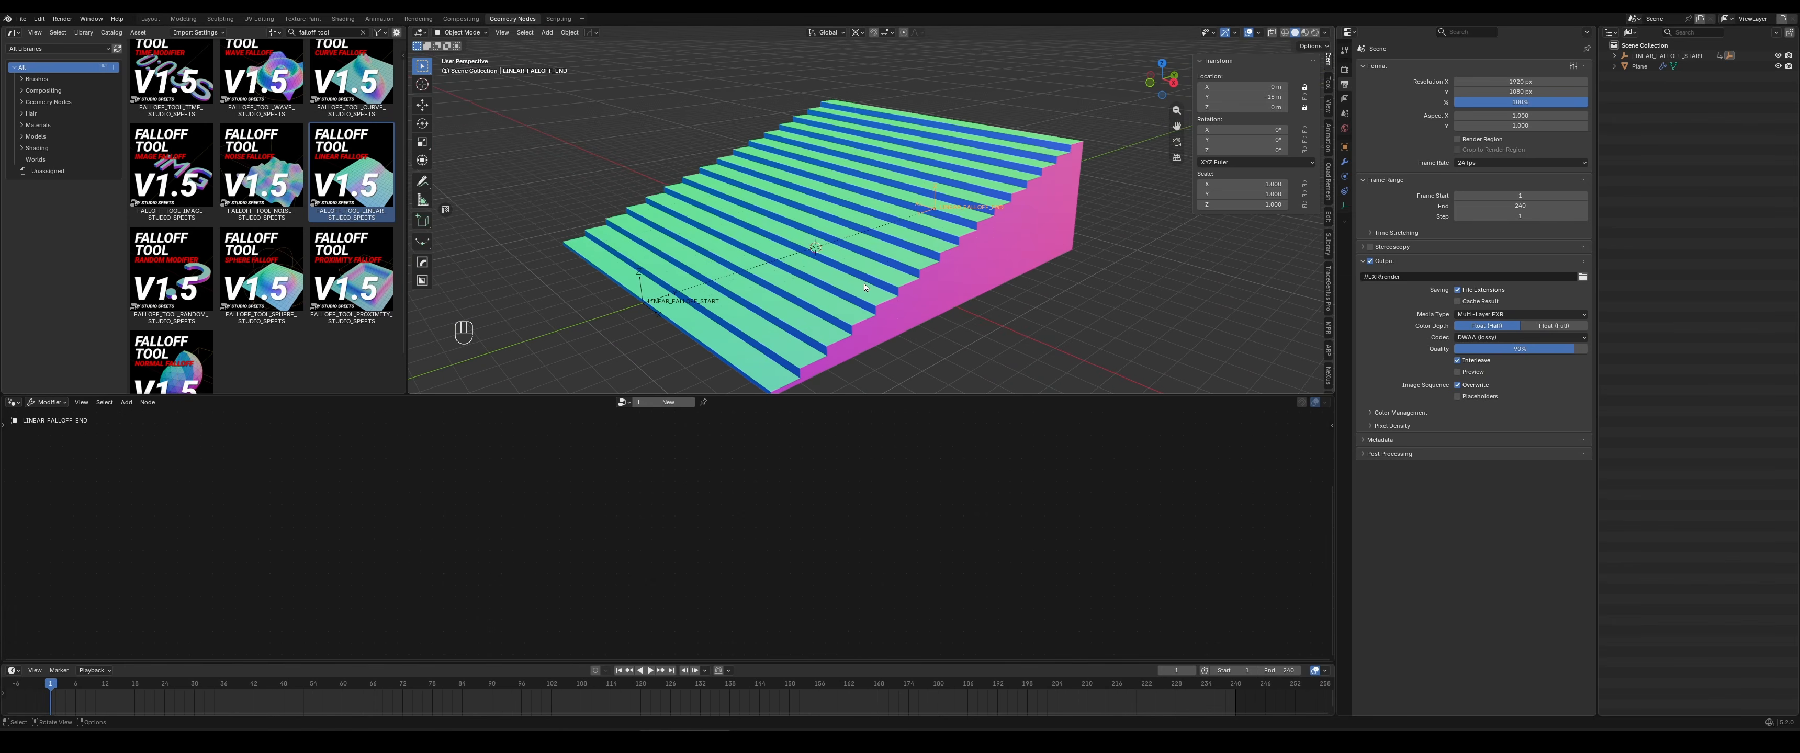
# Select the stepped plane, pin its Geometry Nodes tree in the node editor and frame all nodes
pyautogui.click(865, 323)
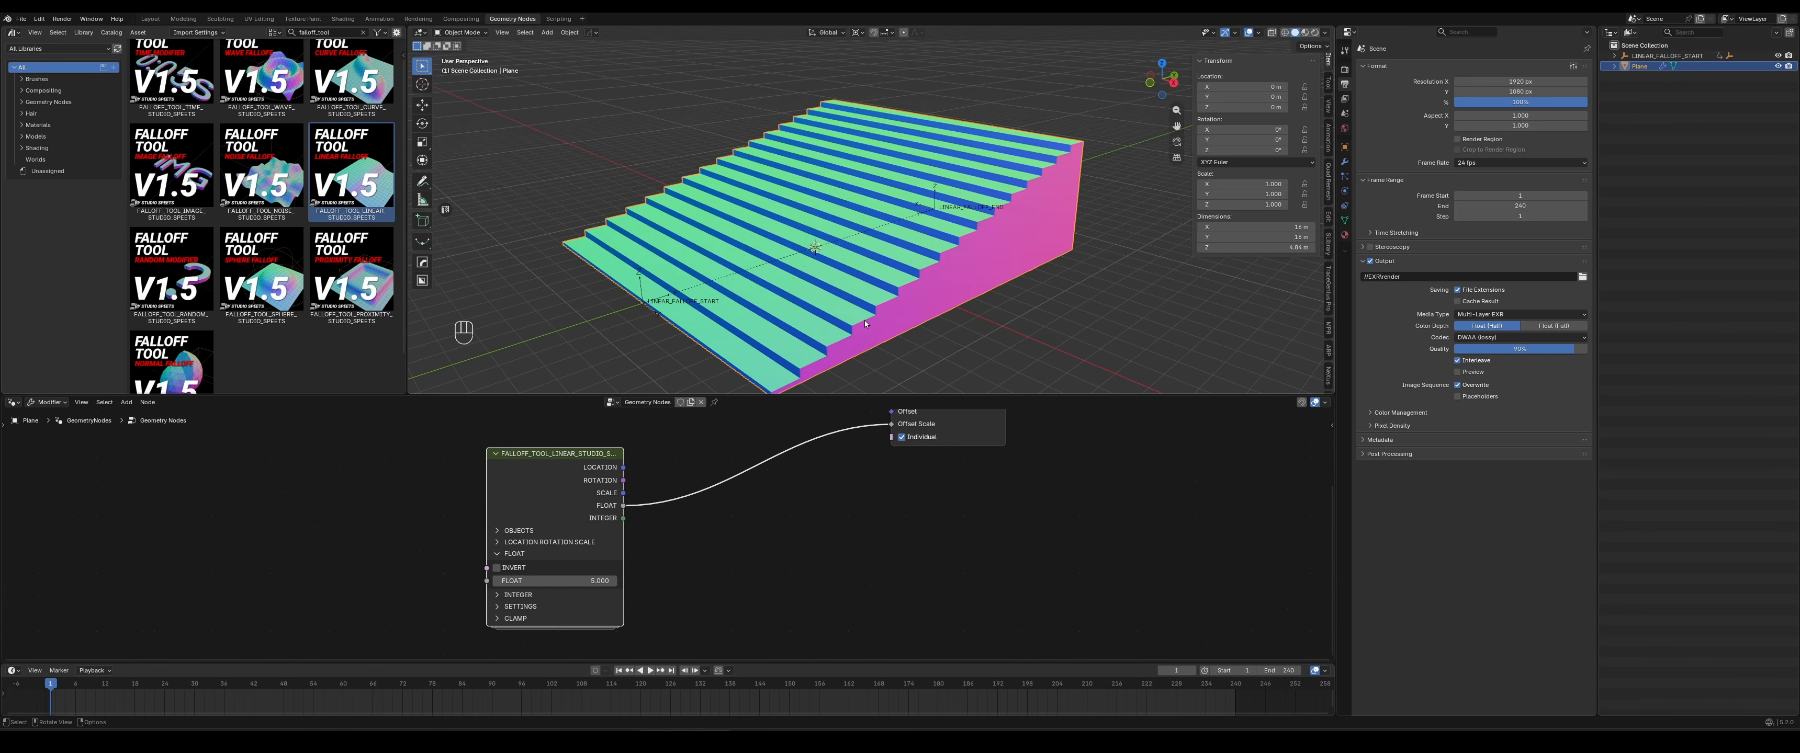
pyautogui.click(713, 403)
pyautogui.press('Home')
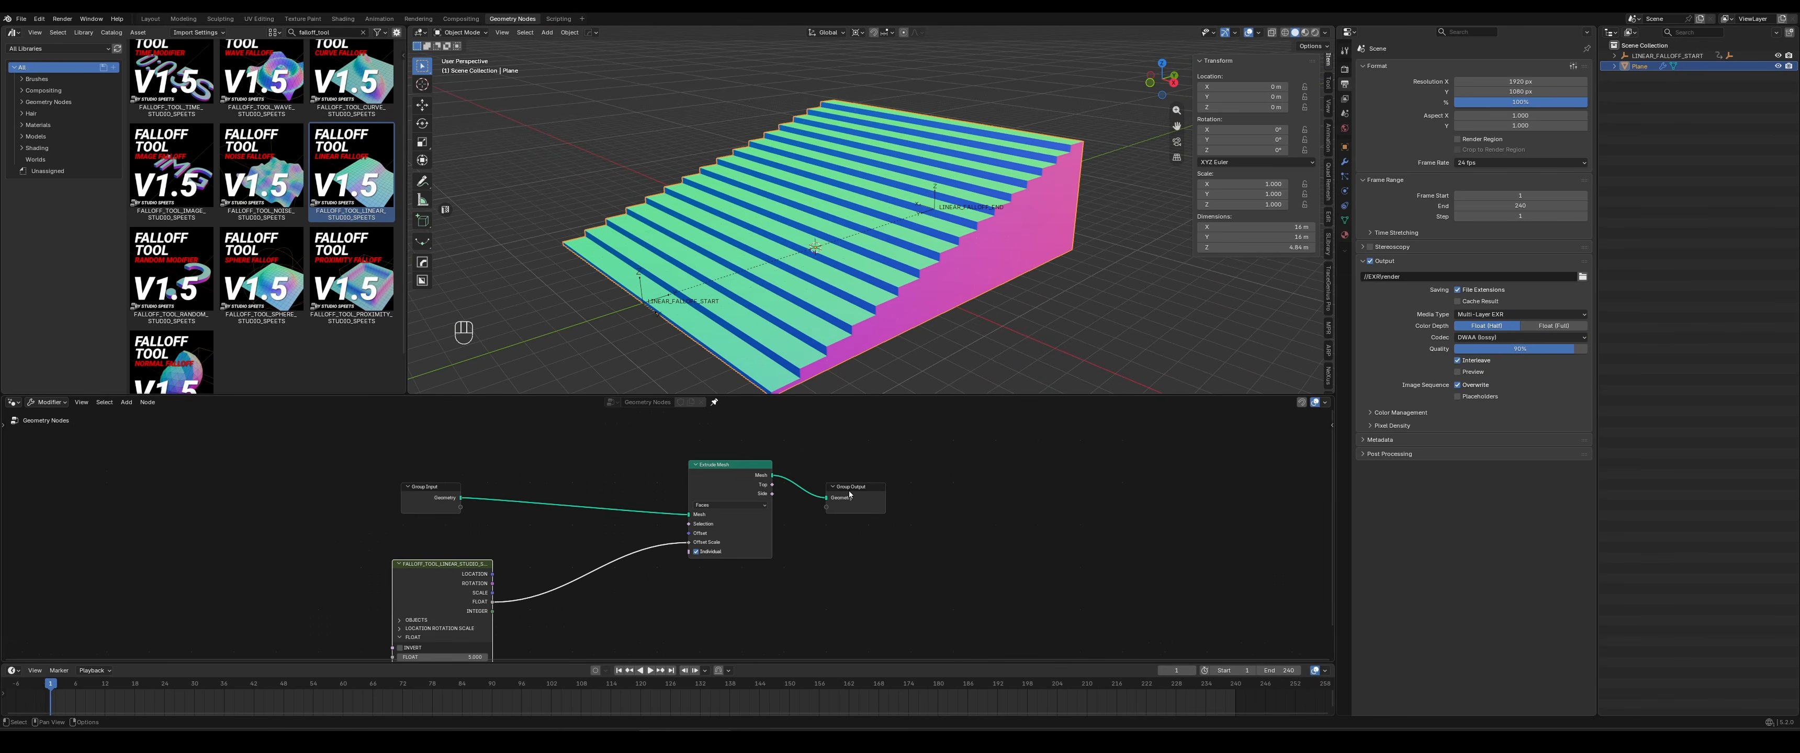
# Move the Group Output node away and insert a Mesh Bevel node on the link between Extrude Mesh and Group Output
pyautogui.moveTo(850, 495); pyautogui.dragTo(1075, 473)
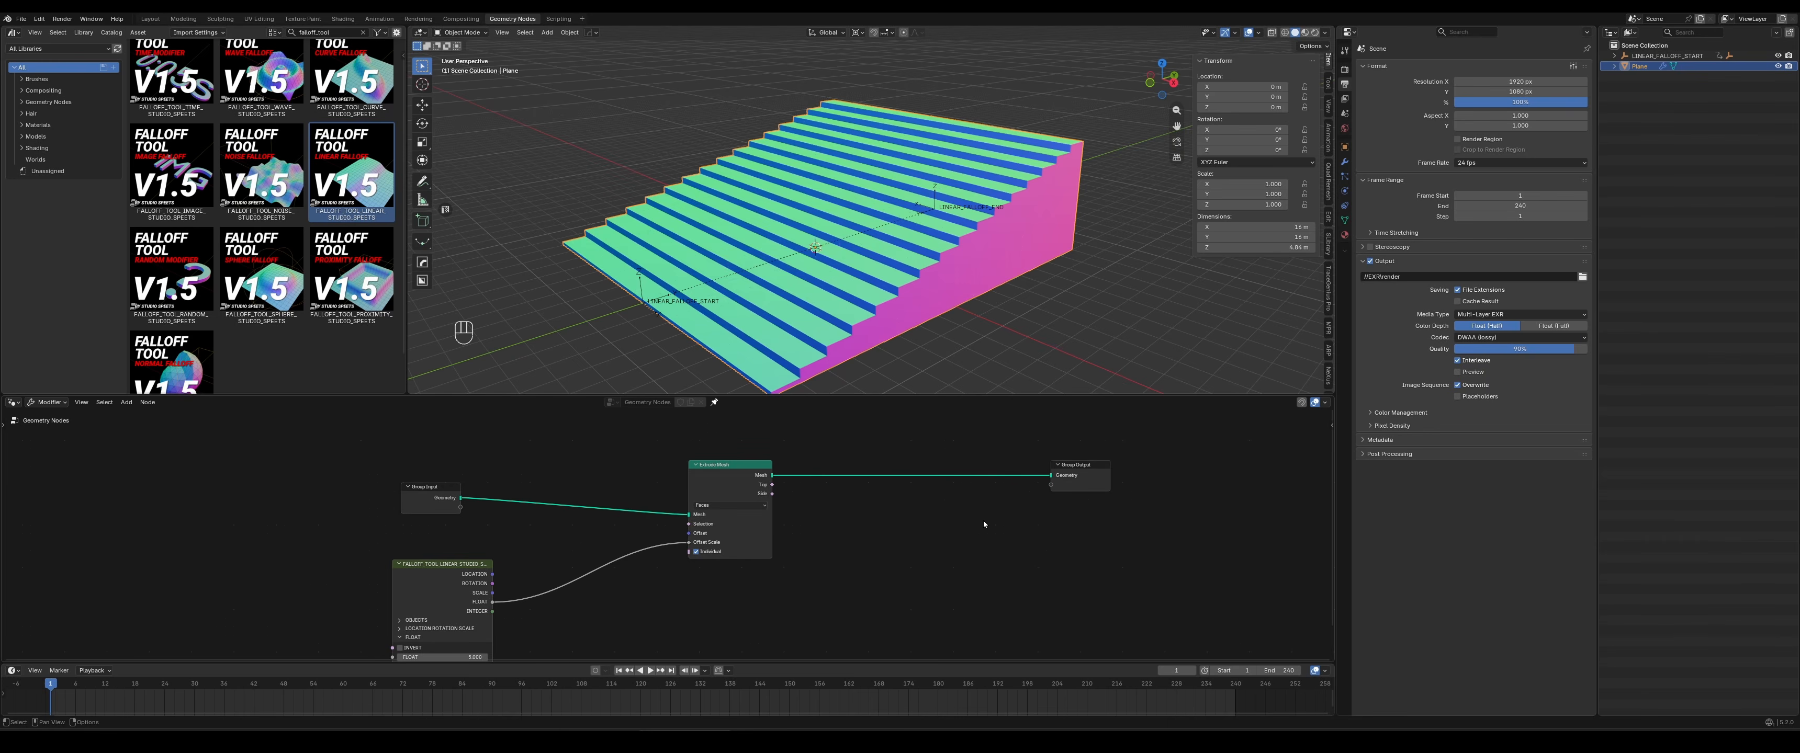
pyautogui.hotkey('shift', 'a')
pyautogui.moveTo(984, 524)
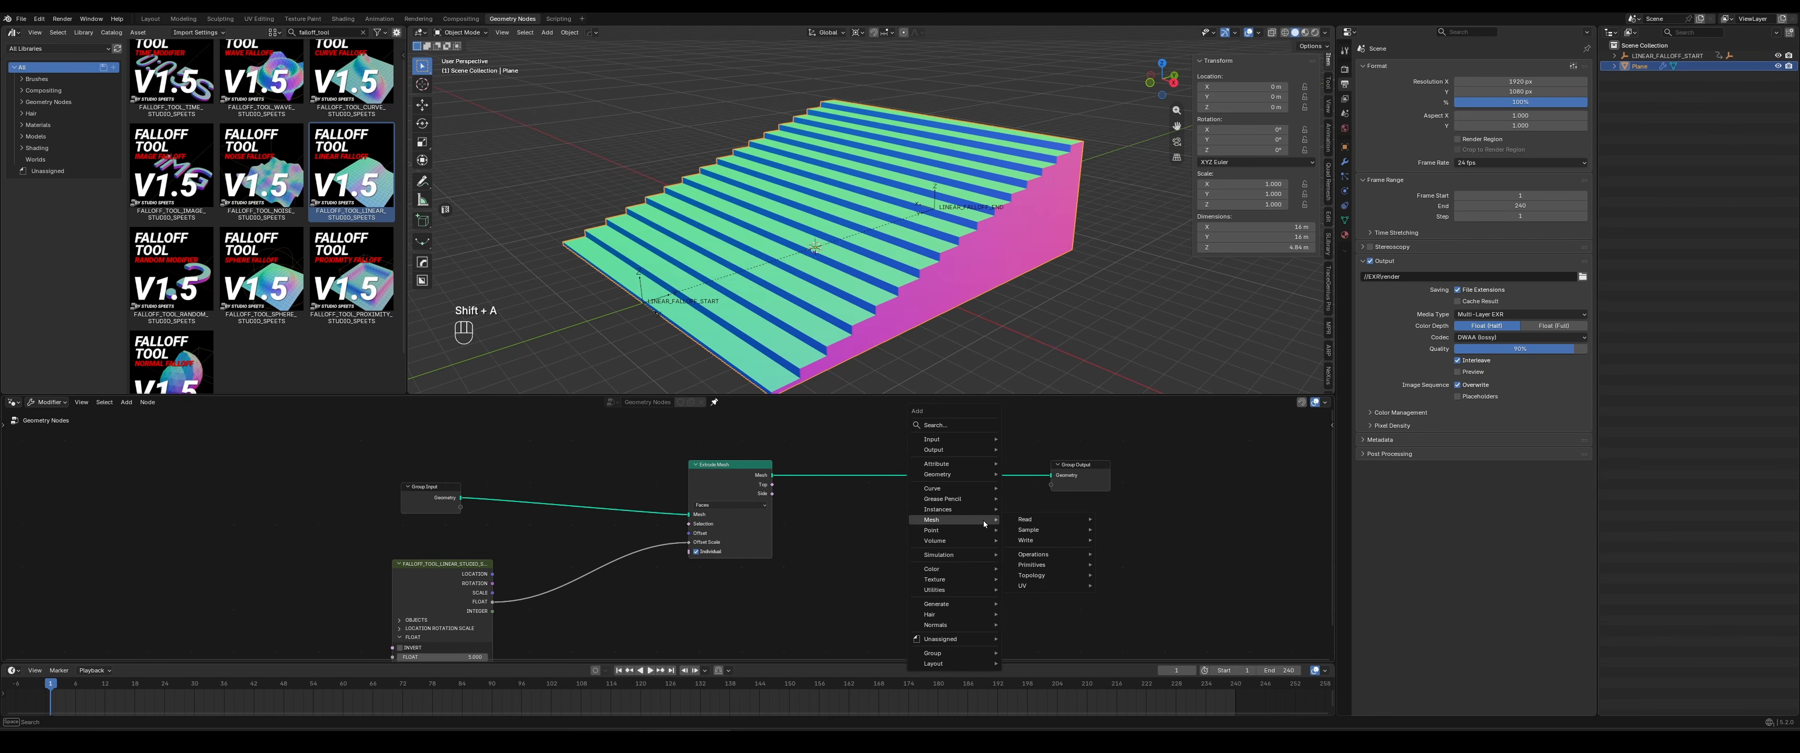
pyautogui.write('beve')
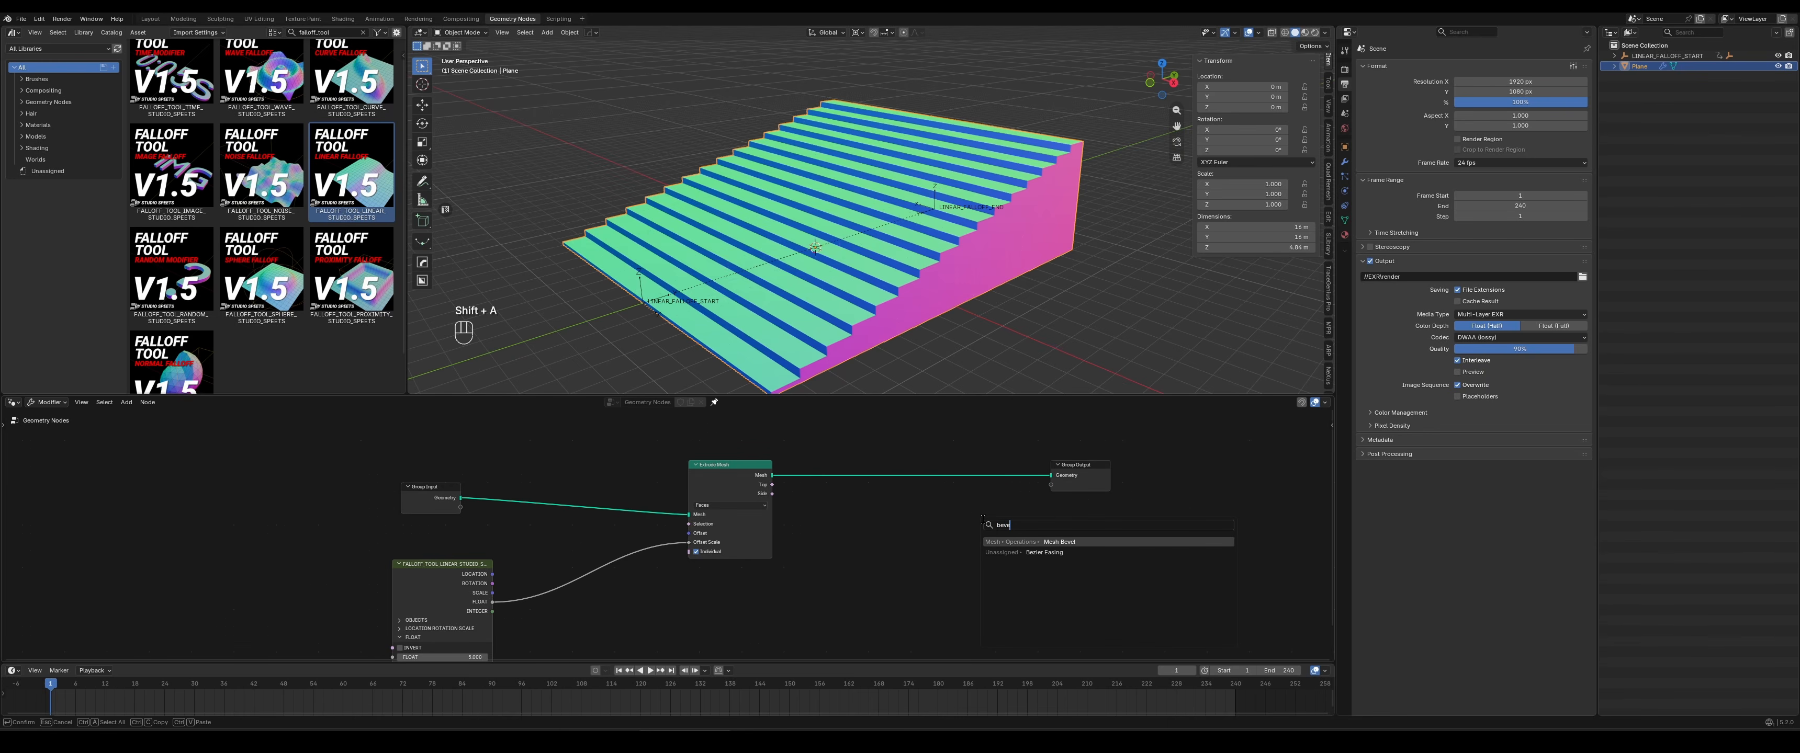
pyautogui.press('Return')
pyautogui.click(959, 466)
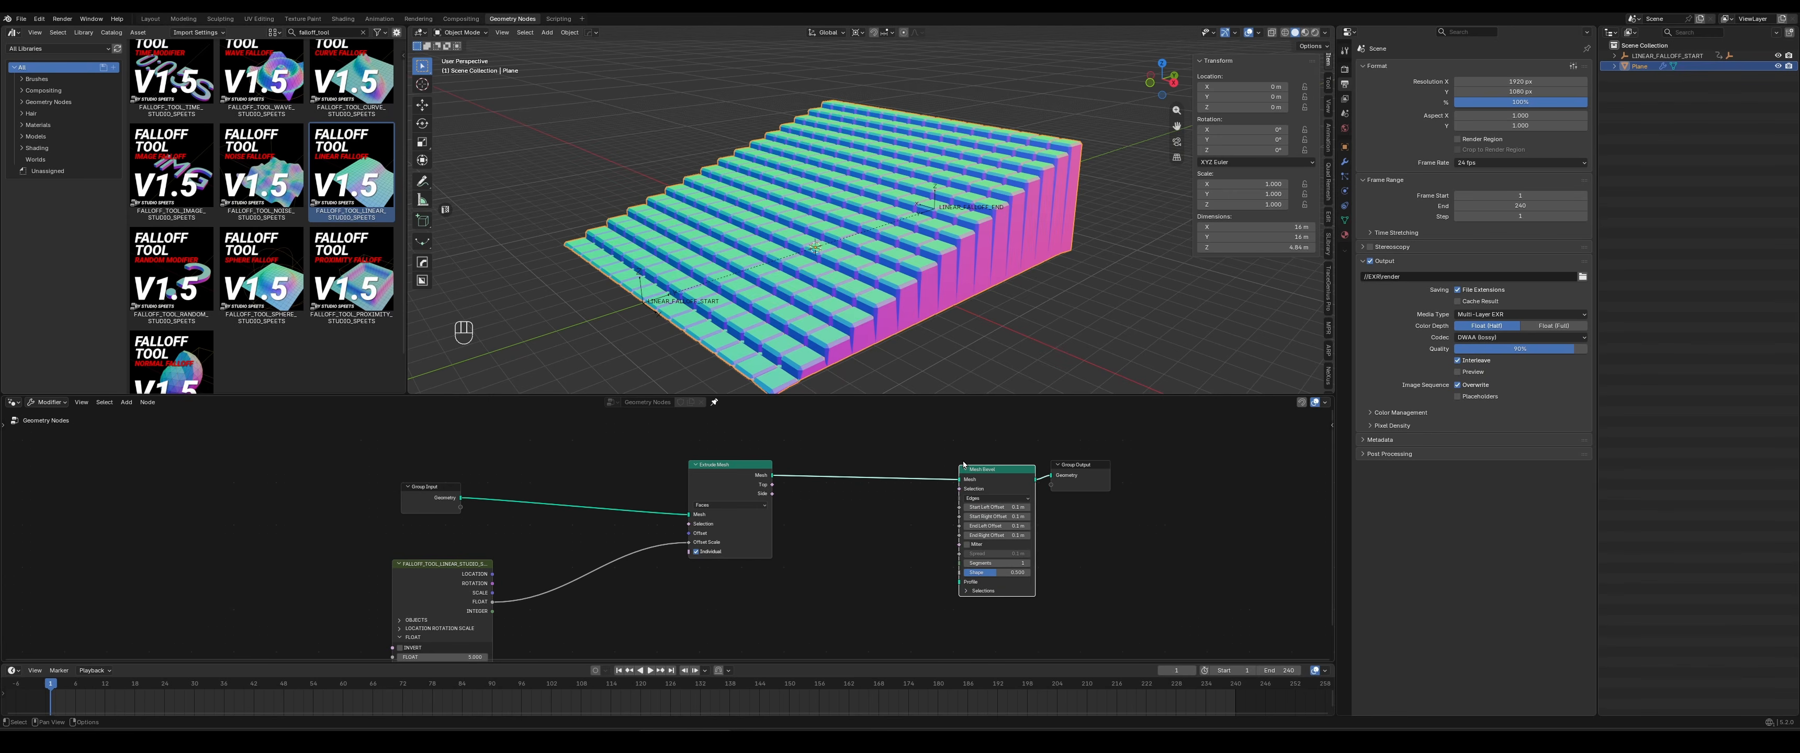
# Set the Mesh Bevel node's Segments to 3
pyautogui.keyDown('shift'); pyautogui.moveTo(949, 272); pyautogui.dragTo(947, 271, button='middle'); pyautogui.keyUp('shift')
pyautogui.scroll(5, 879, 258)
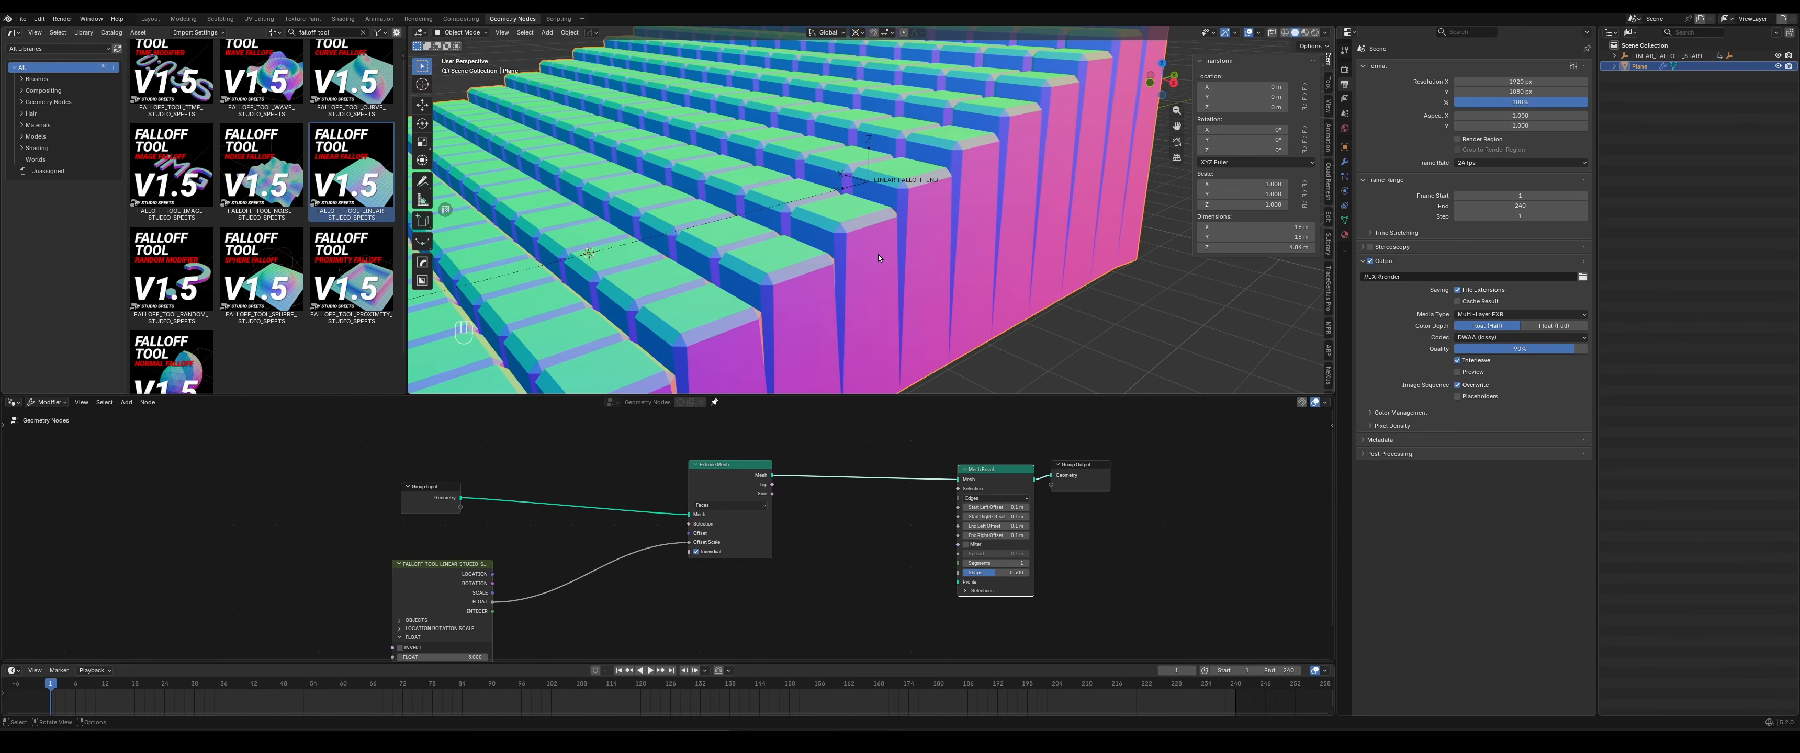
pyautogui.scroll(3, 794, 590)
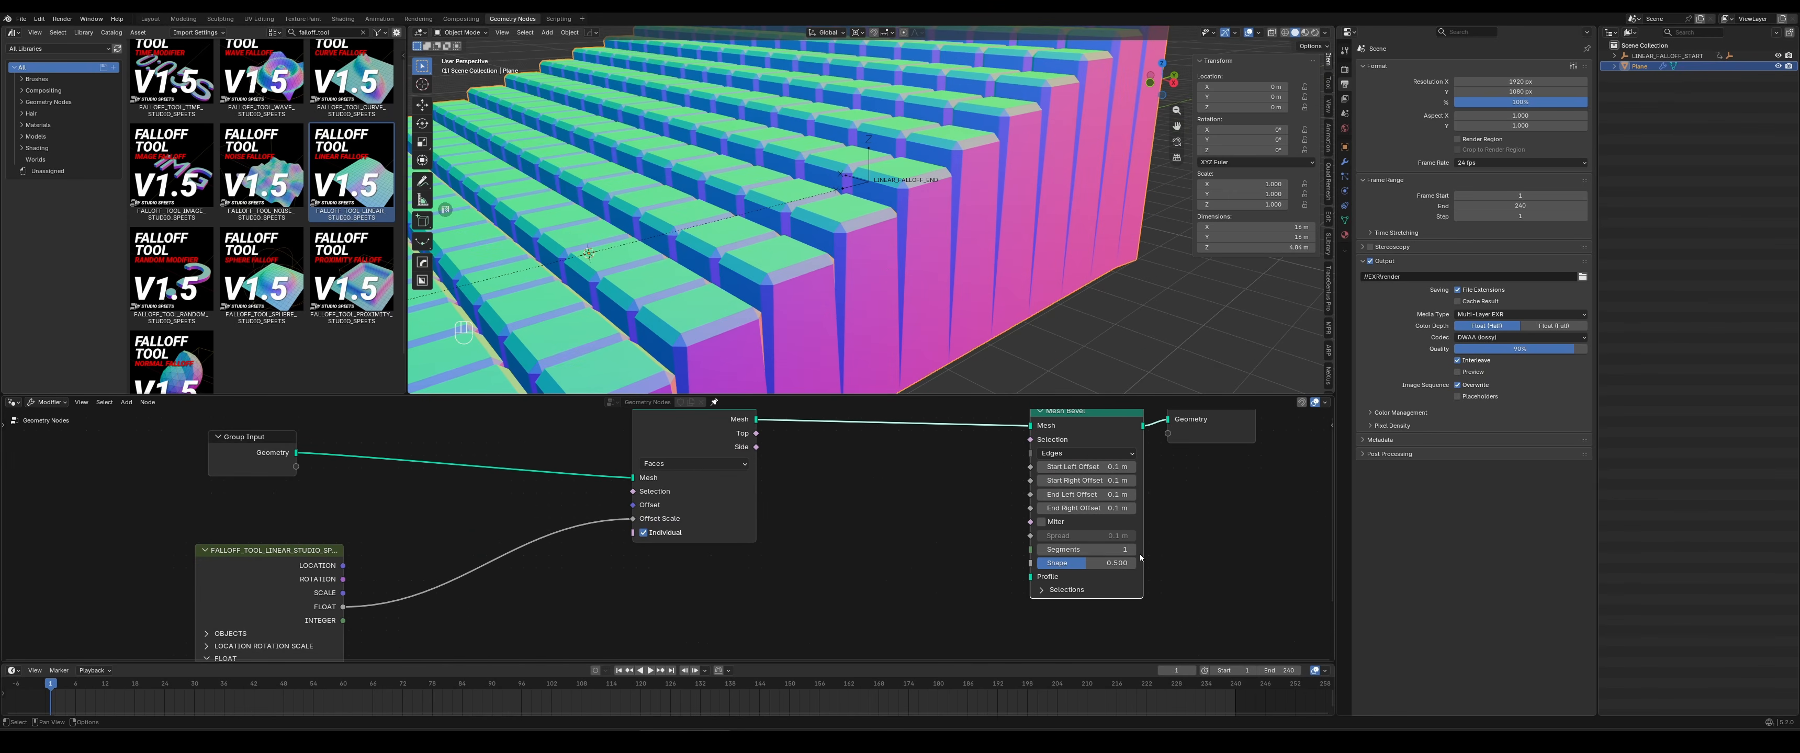
pyautogui.click(1133, 550)
pyautogui.click(1133, 550)
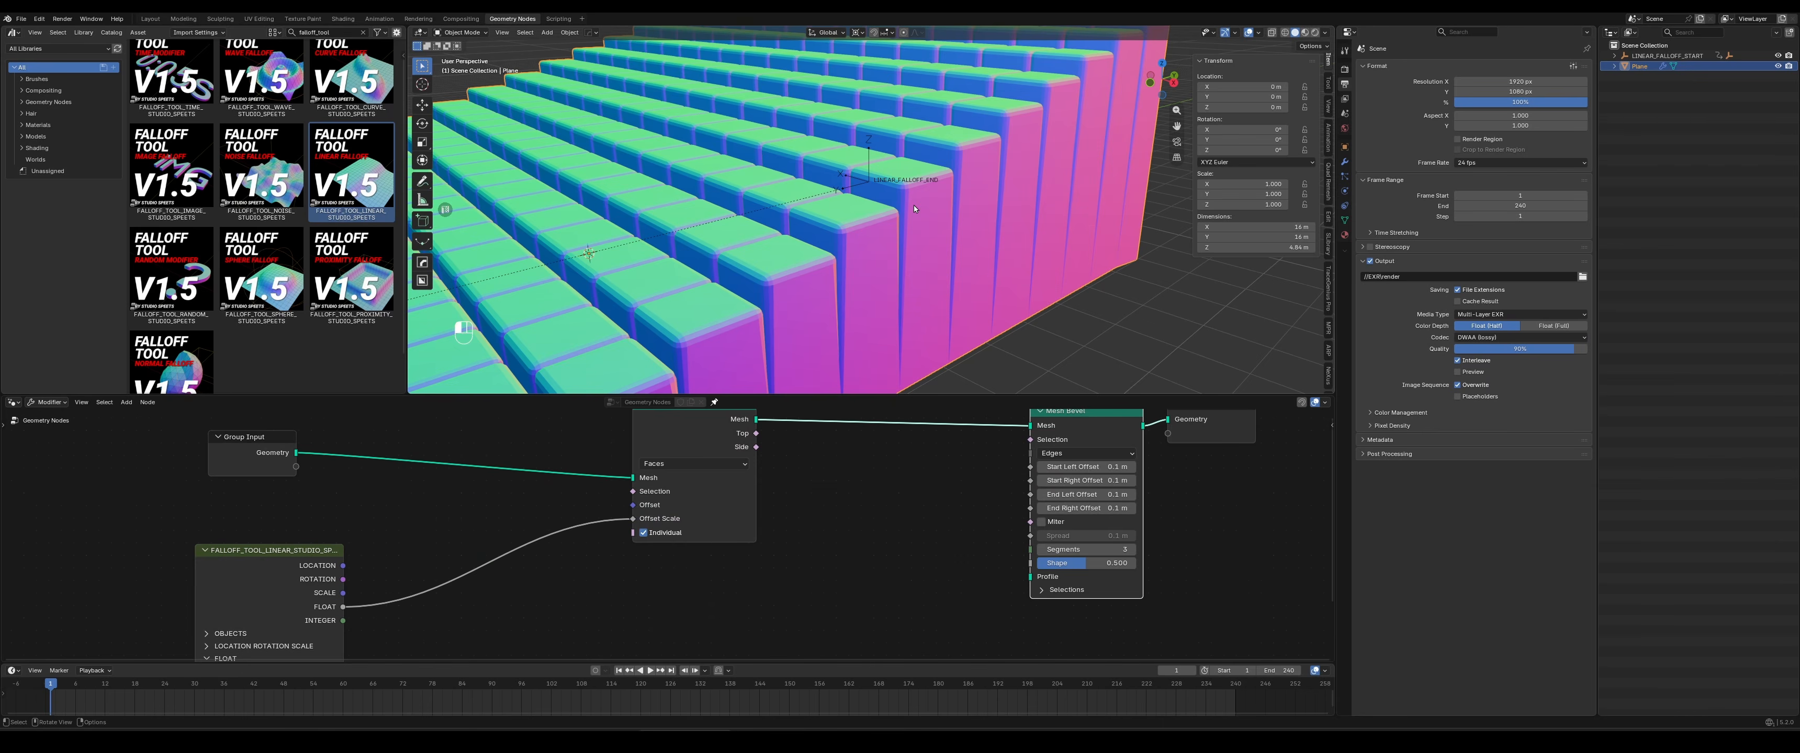
# Examine the bevelled edges of the extruded steps up close and from several angles
pyautogui.moveTo(875, 249); pyautogui.dragTo(838, 244, button='middle')
pyautogui.scroll(-5, 838, 244)
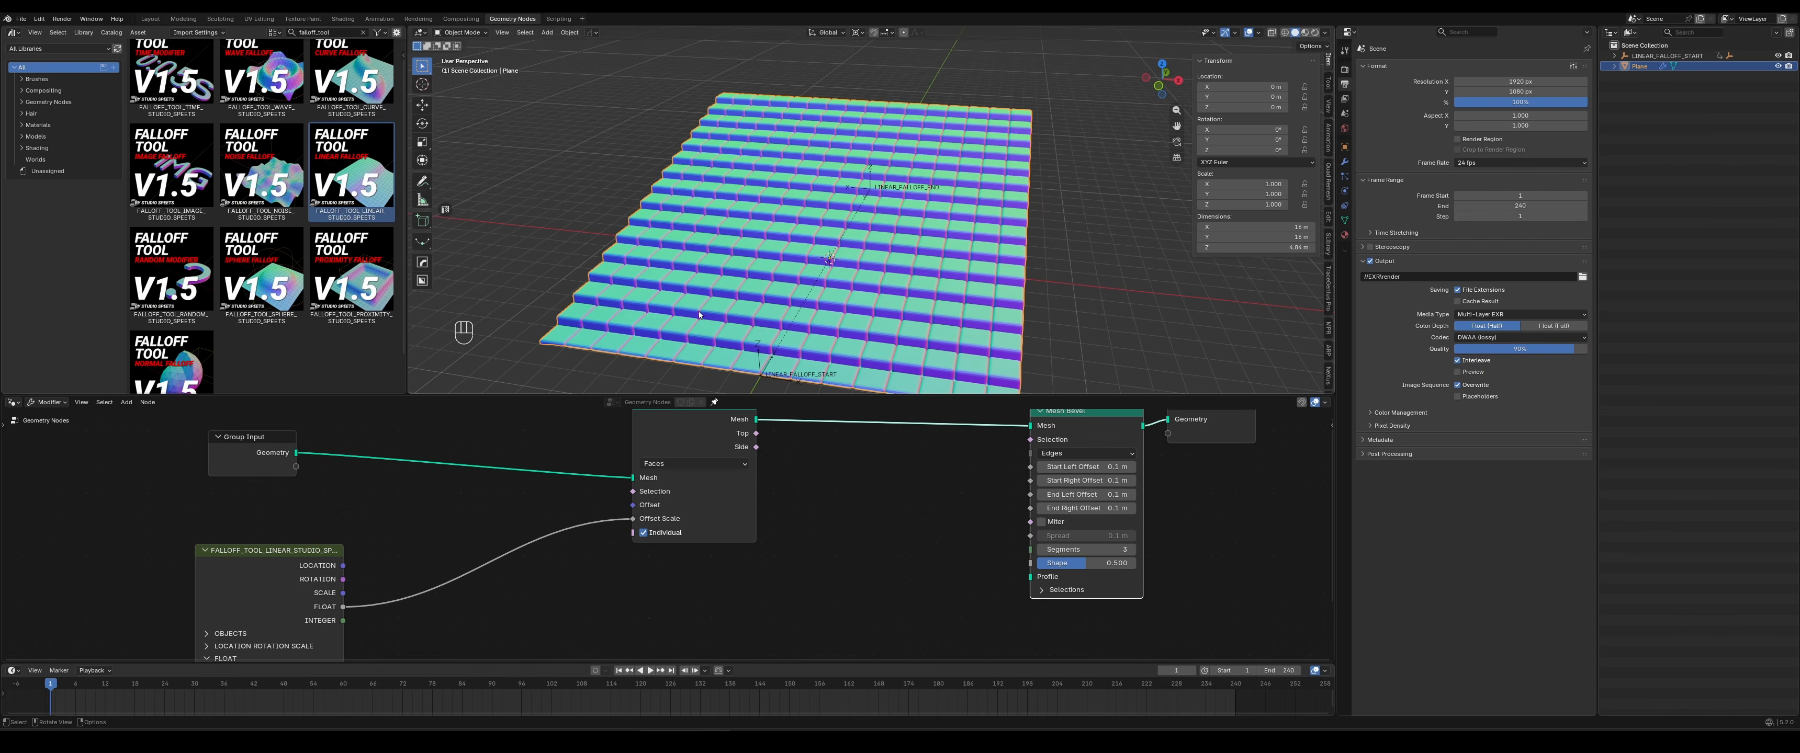
pyautogui.moveTo(738, 291); pyautogui.dragTo(810, 280, button='middle')
pyautogui.scroll(6, 814, 266)
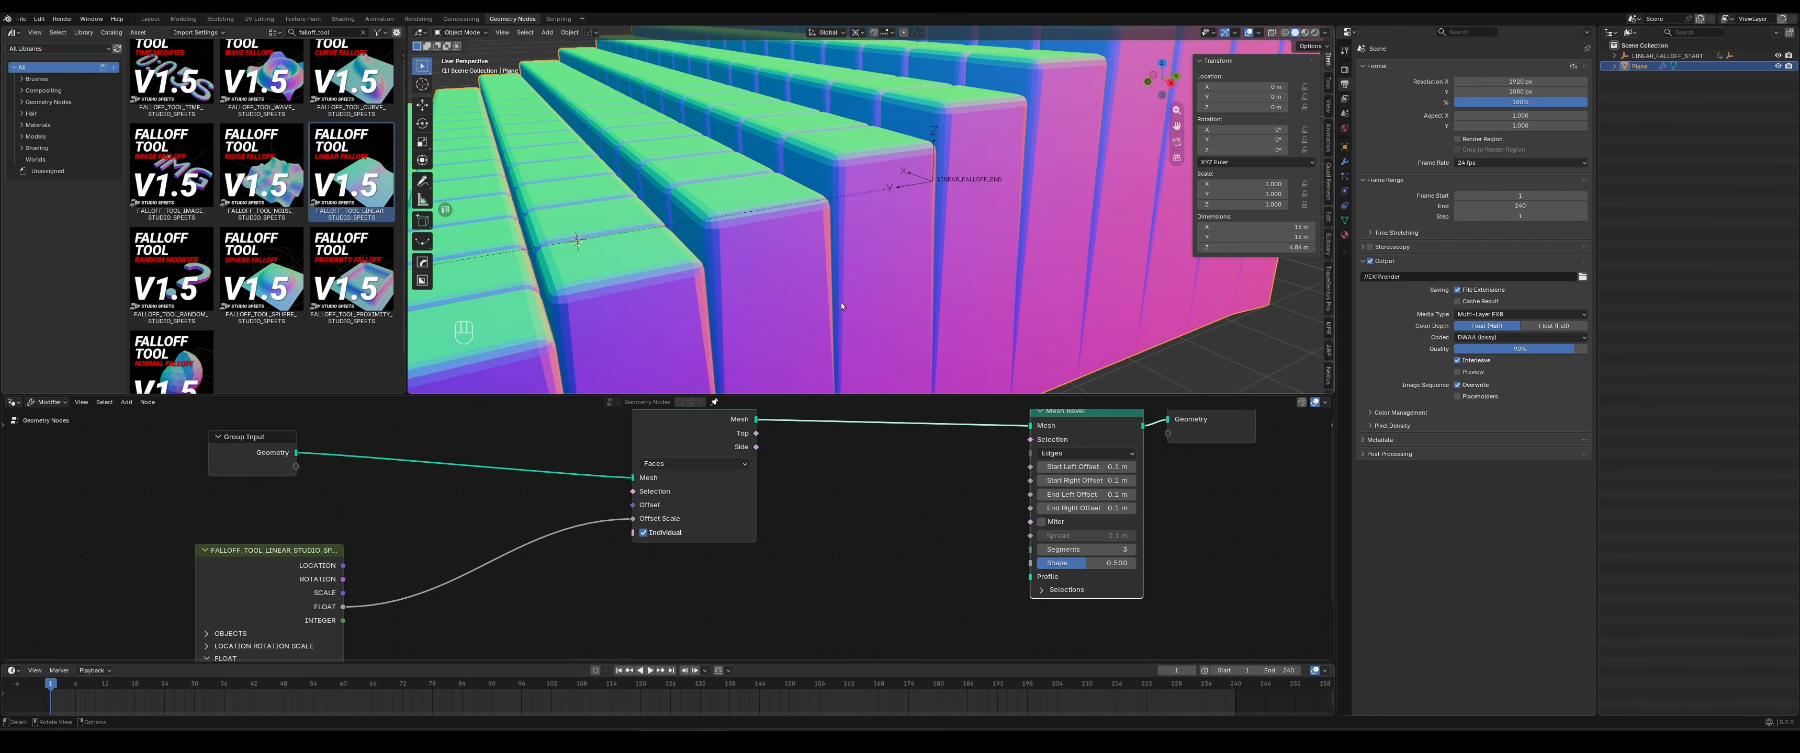
pyautogui.scroll(3, 839, 245)
pyautogui.scroll(-5, 849, 257)
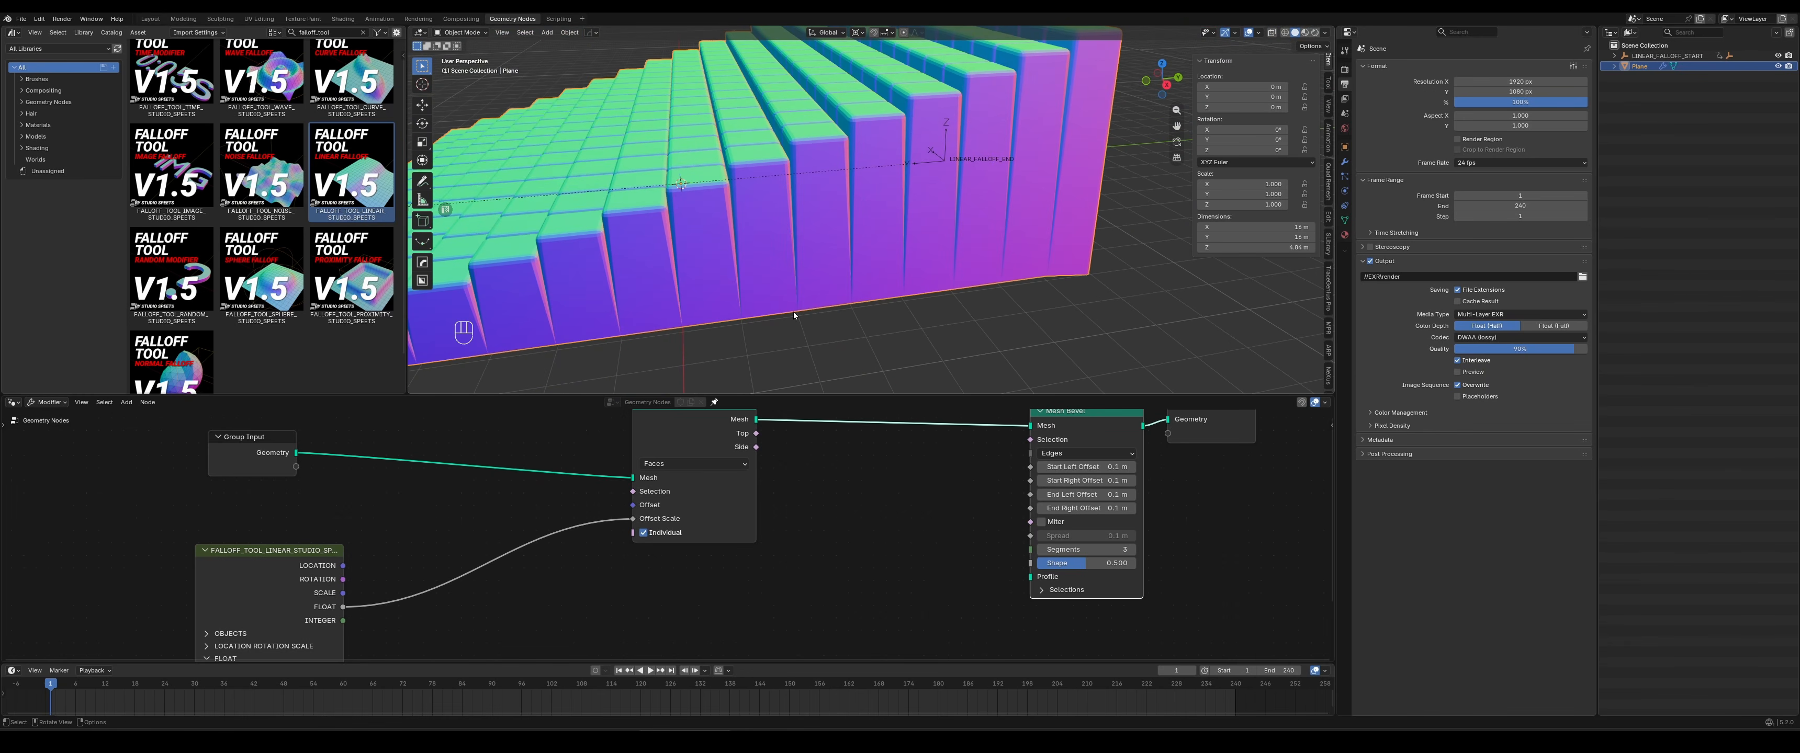
pyautogui.moveTo(797, 315)
pyautogui.mouseDown(button='middle')
pyautogui.moveTo(741, 332)
pyautogui.moveTo(800, 307)
pyautogui.moveTo(804, 256)
pyautogui.moveTo(783, 300)
pyautogui.mouseUp(button='middle')
pyautogui.scroll(4, 803, 256)
pyautogui.scroll(-4, 597, 219)
pyautogui.scroll(-2, 804, 265)
pyautogui.keyDown('shift'); pyautogui.moveTo(825, 221); pyautogui.dragTo(878, 258, button='middle'); pyautogui.keyUp('shift')
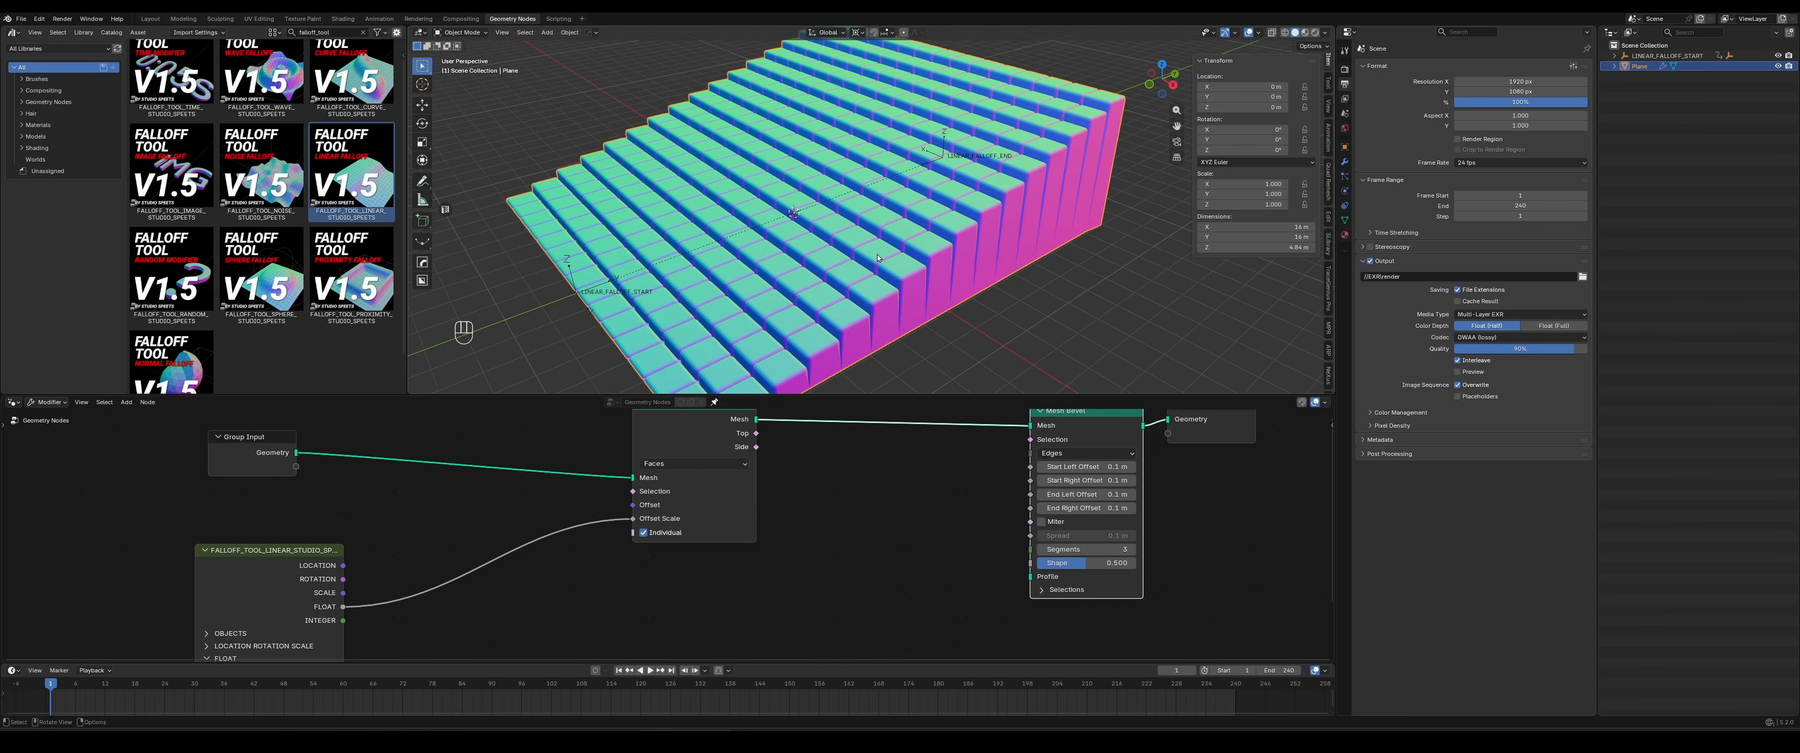
# Move the Group Output node farther from the Mesh Bevel node
pyautogui.scroll(-1, 900, 584)
pyautogui.moveTo(900, 585); pyautogui.dragTo(864, 599, button='middle')
pyautogui.moveTo(1087, 451); pyautogui.dragTo(1161, 462)
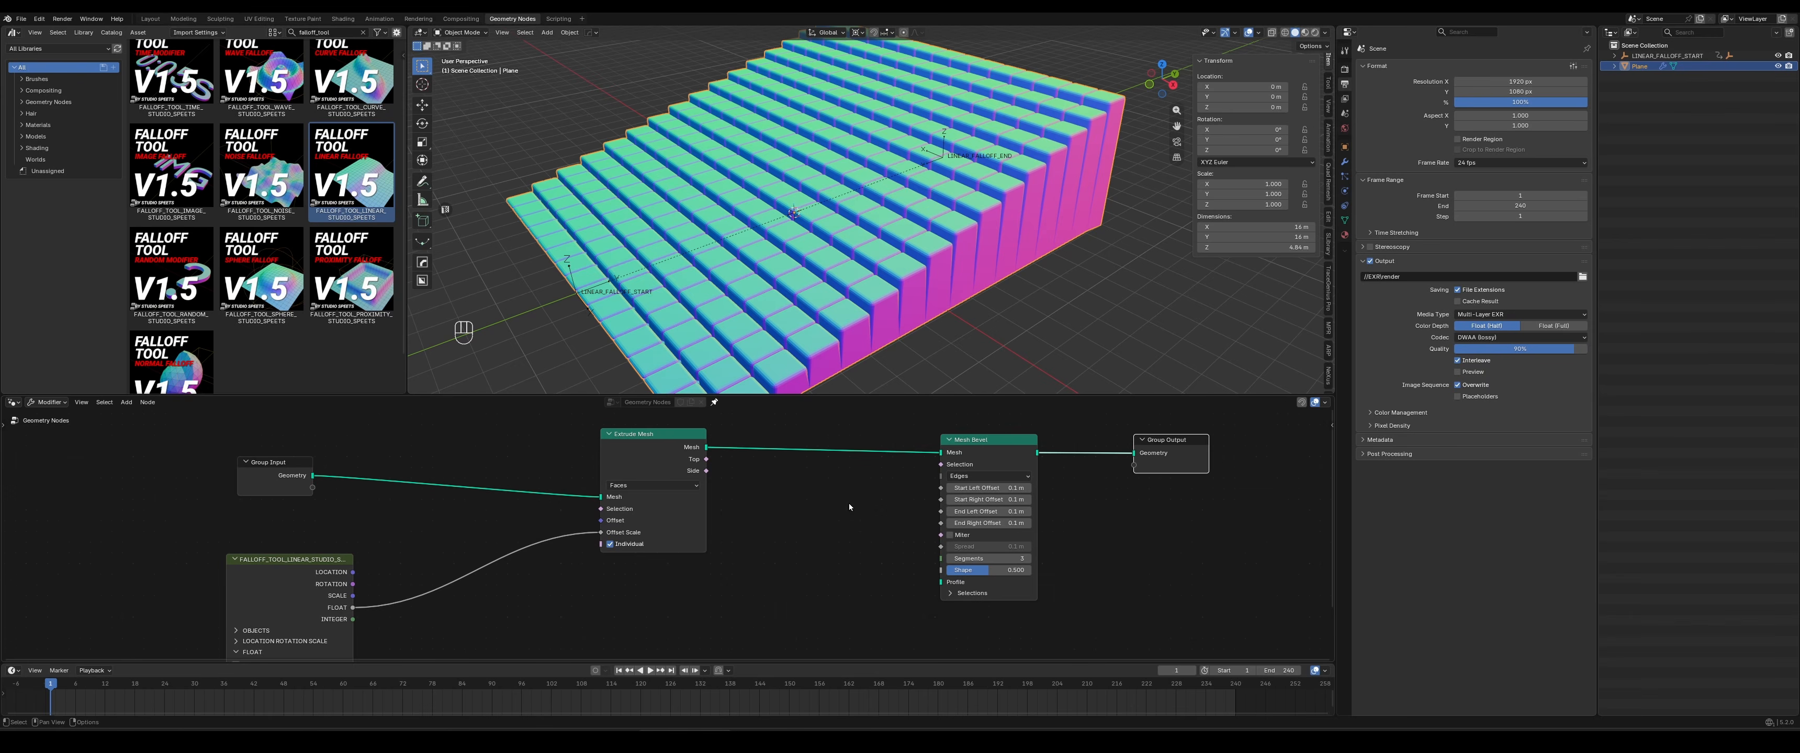
# Add the mesh normal falloff tool asset to the node tree, below and between the Extrude Mesh and Mesh Bevel nodes
pyautogui.scroll(-2, 381, 349)
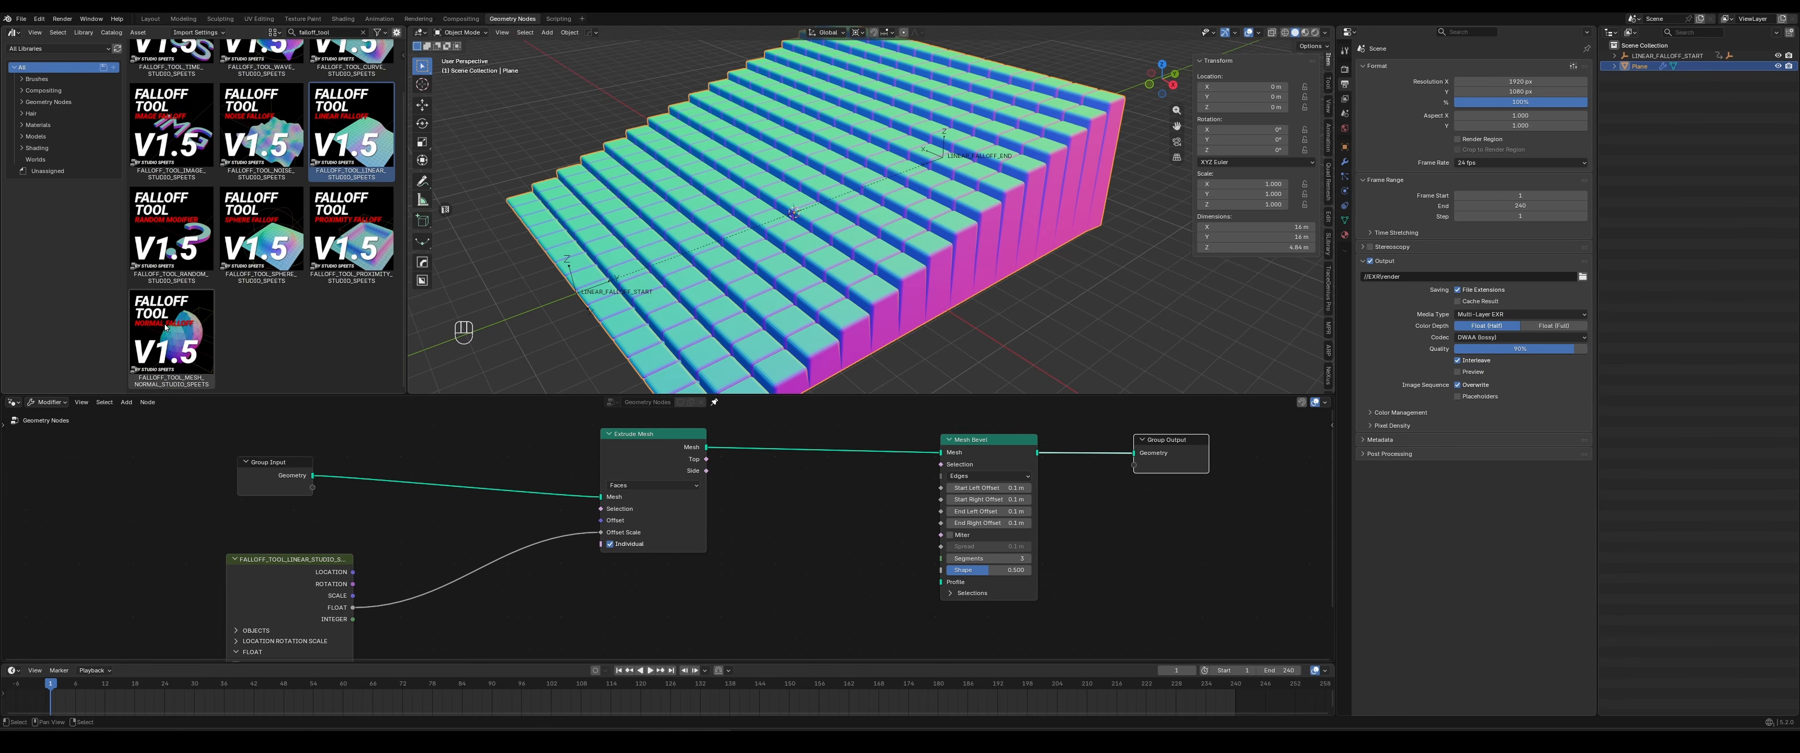
pyautogui.moveTo(166, 326); pyautogui.dragTo(727, 605)
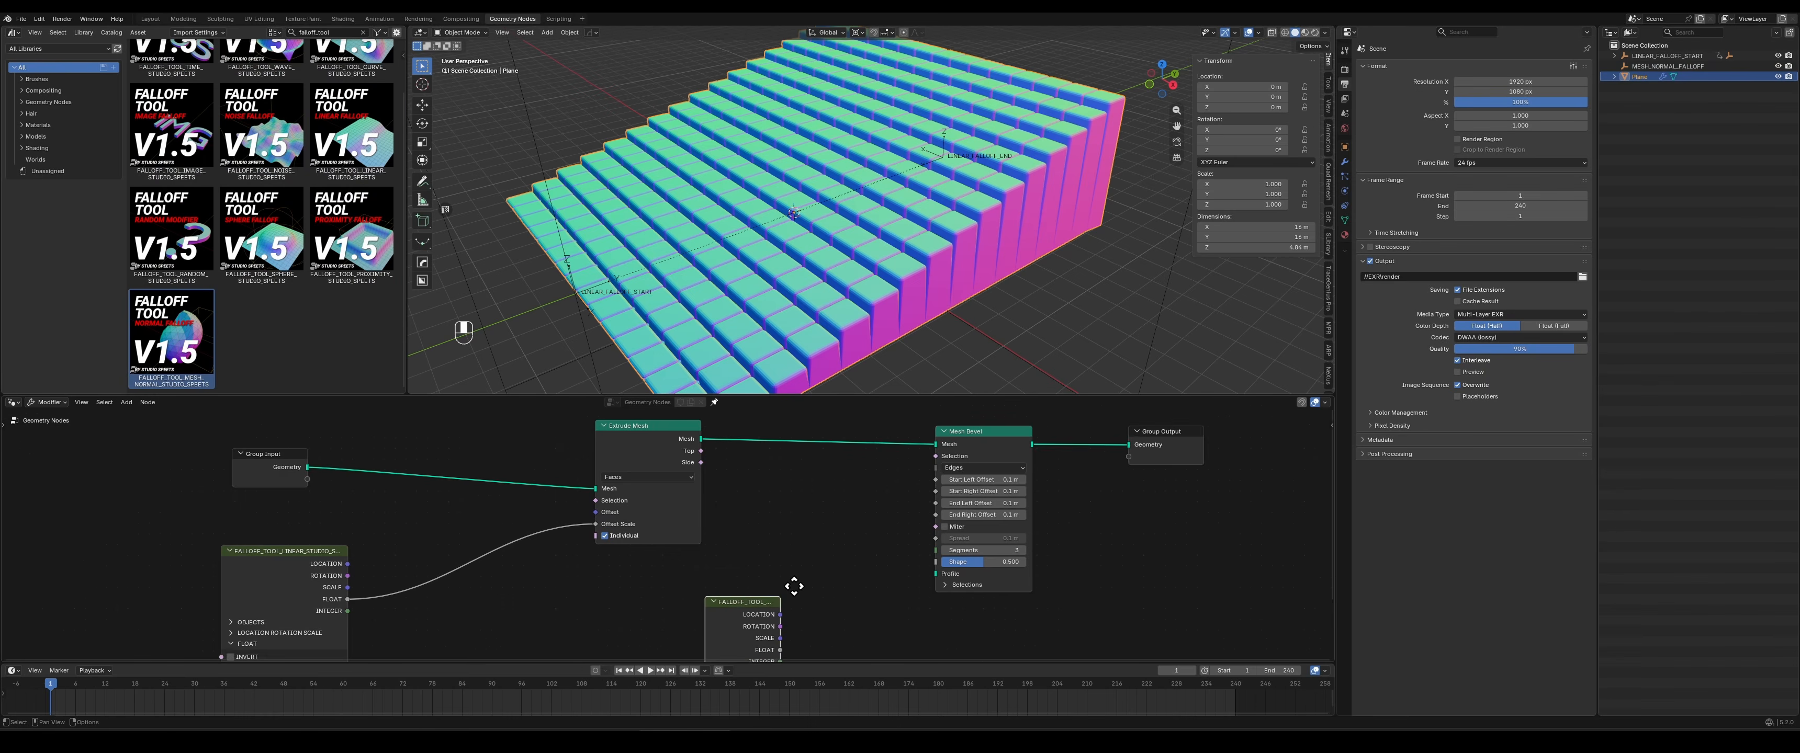
pyautogui.moveTo(794, 587); pyautogui.dragTo(798, 493, button='middle')
# Widen the mesh normal falloff node until its full title is readable
pyautogui.moveTo(723, 541); pyautogui.dragTo(763, 555)
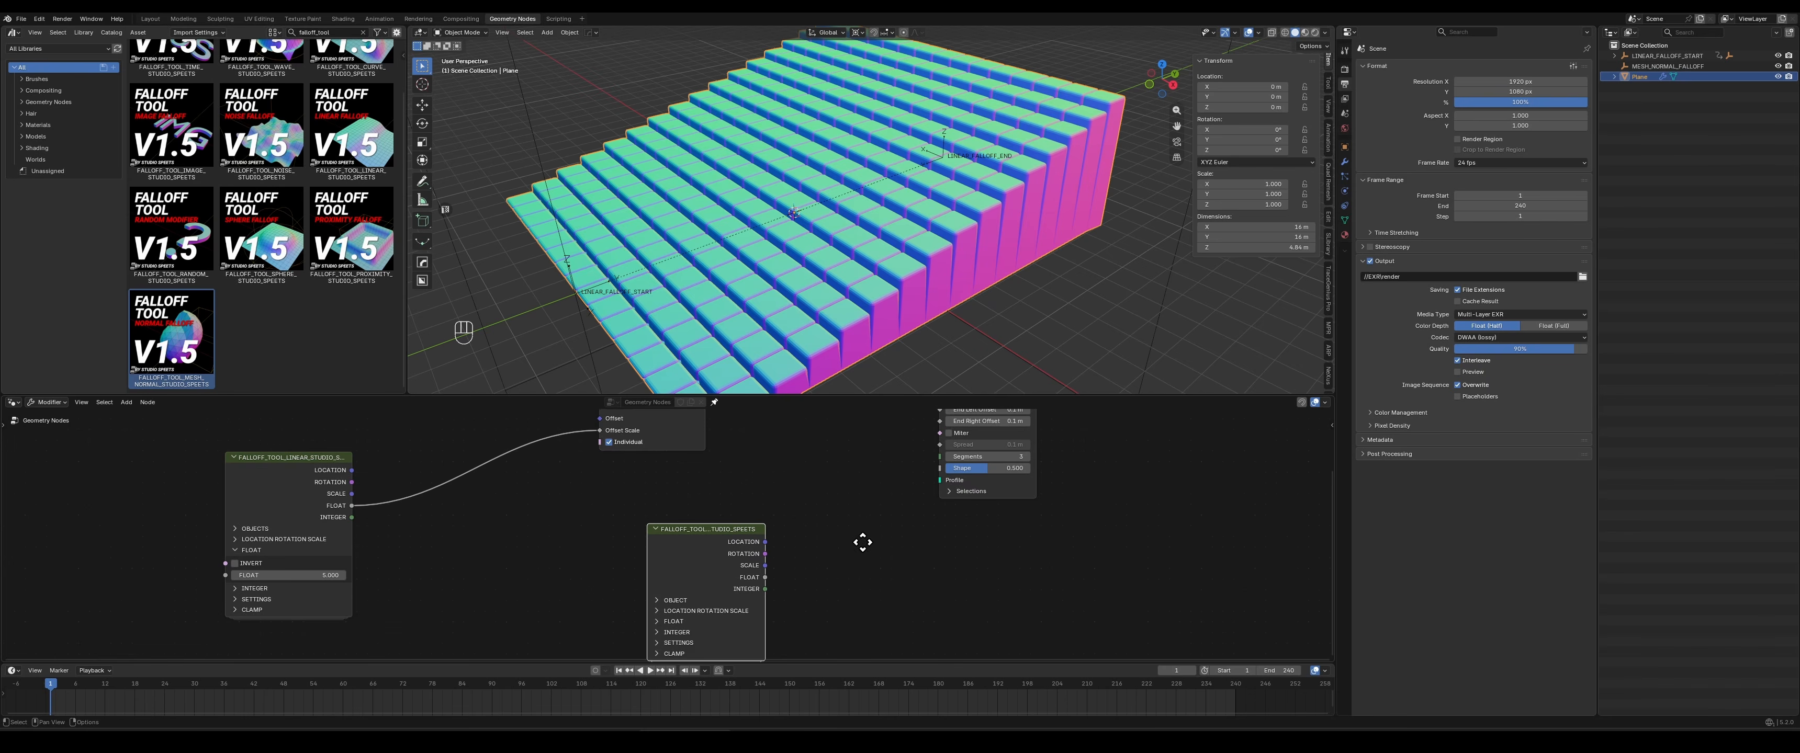
pyautogui.moveTo(862, 542); pyautogui.dragTo(805, 519, button='middle')
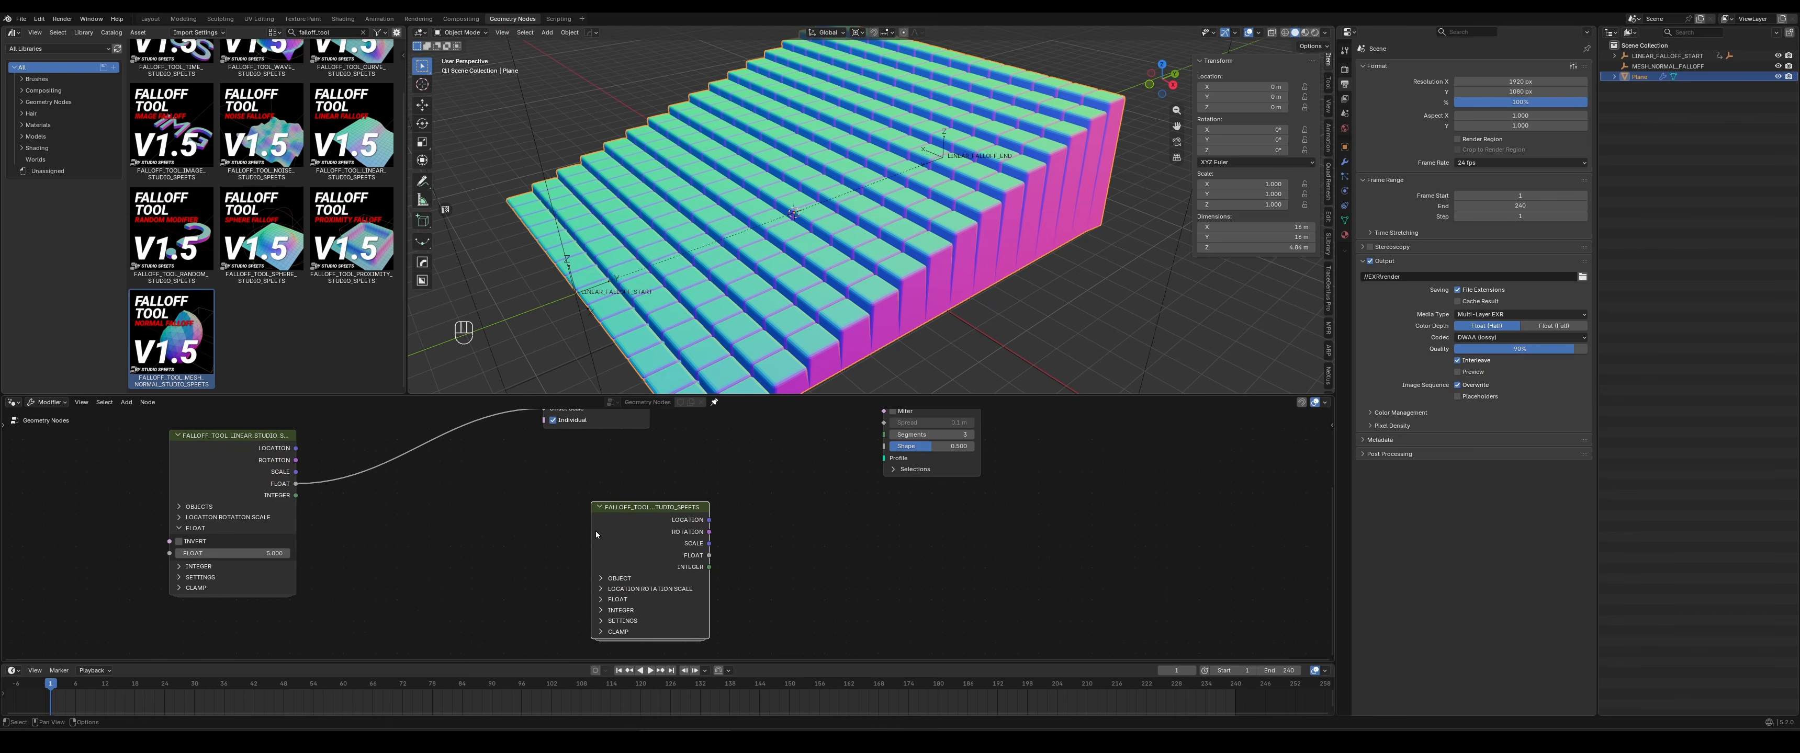
pyautogui.moveTo(592, 533); pyautogui.dragTo(525, 532)
pyautogui.scroll(2, 751, 488)
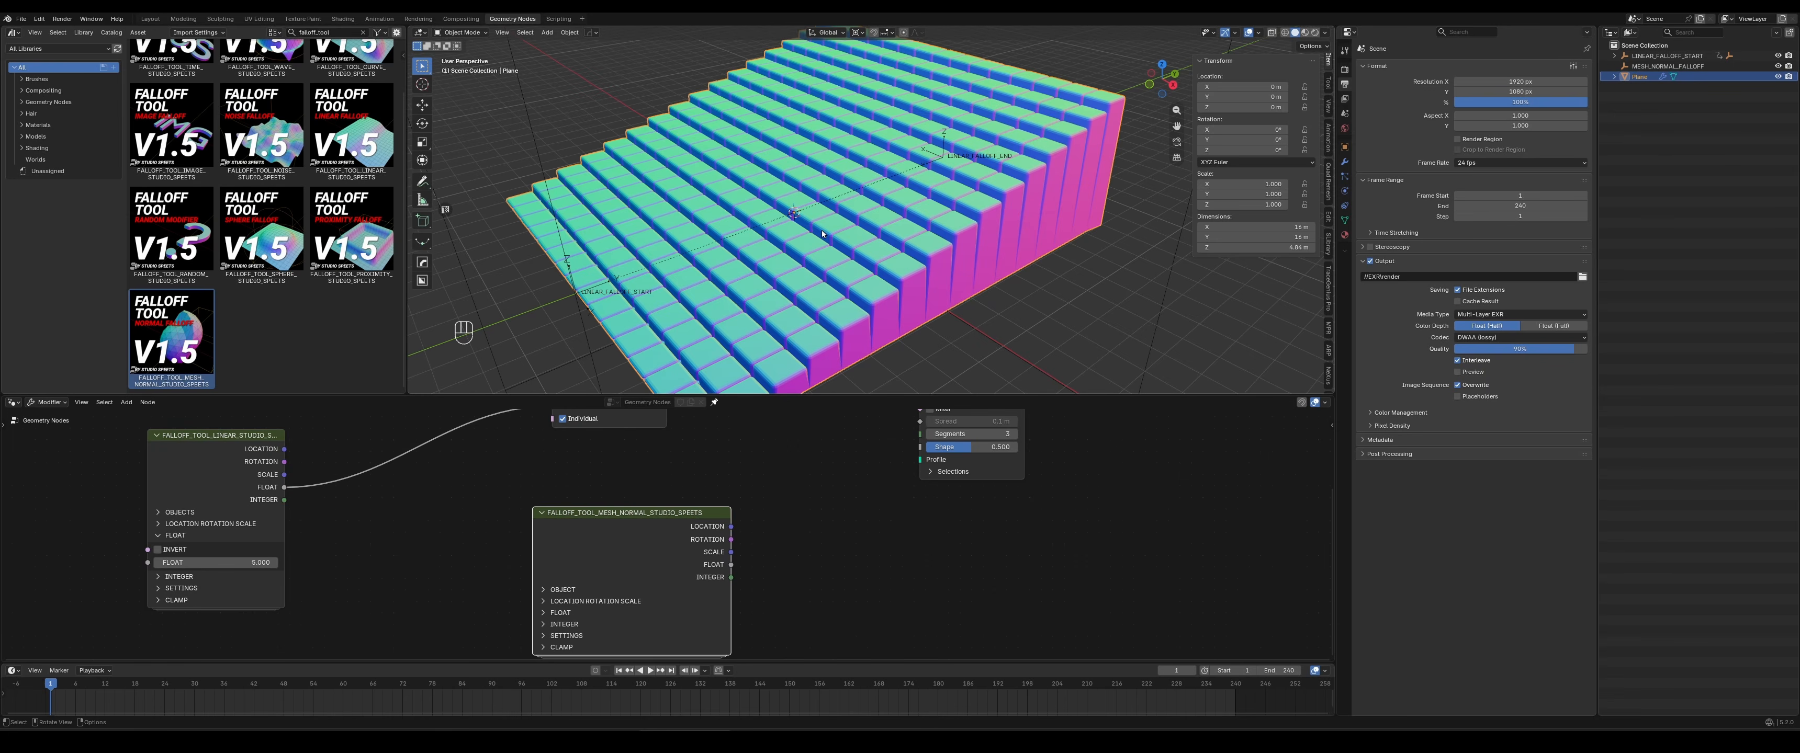
# Connect the mesh normal falloff's Integer output to the Mesh Bevel node's Selection input
pyautogui.moveTo(862, 501); pyautogui.dragTo(814, 520, button='middle')
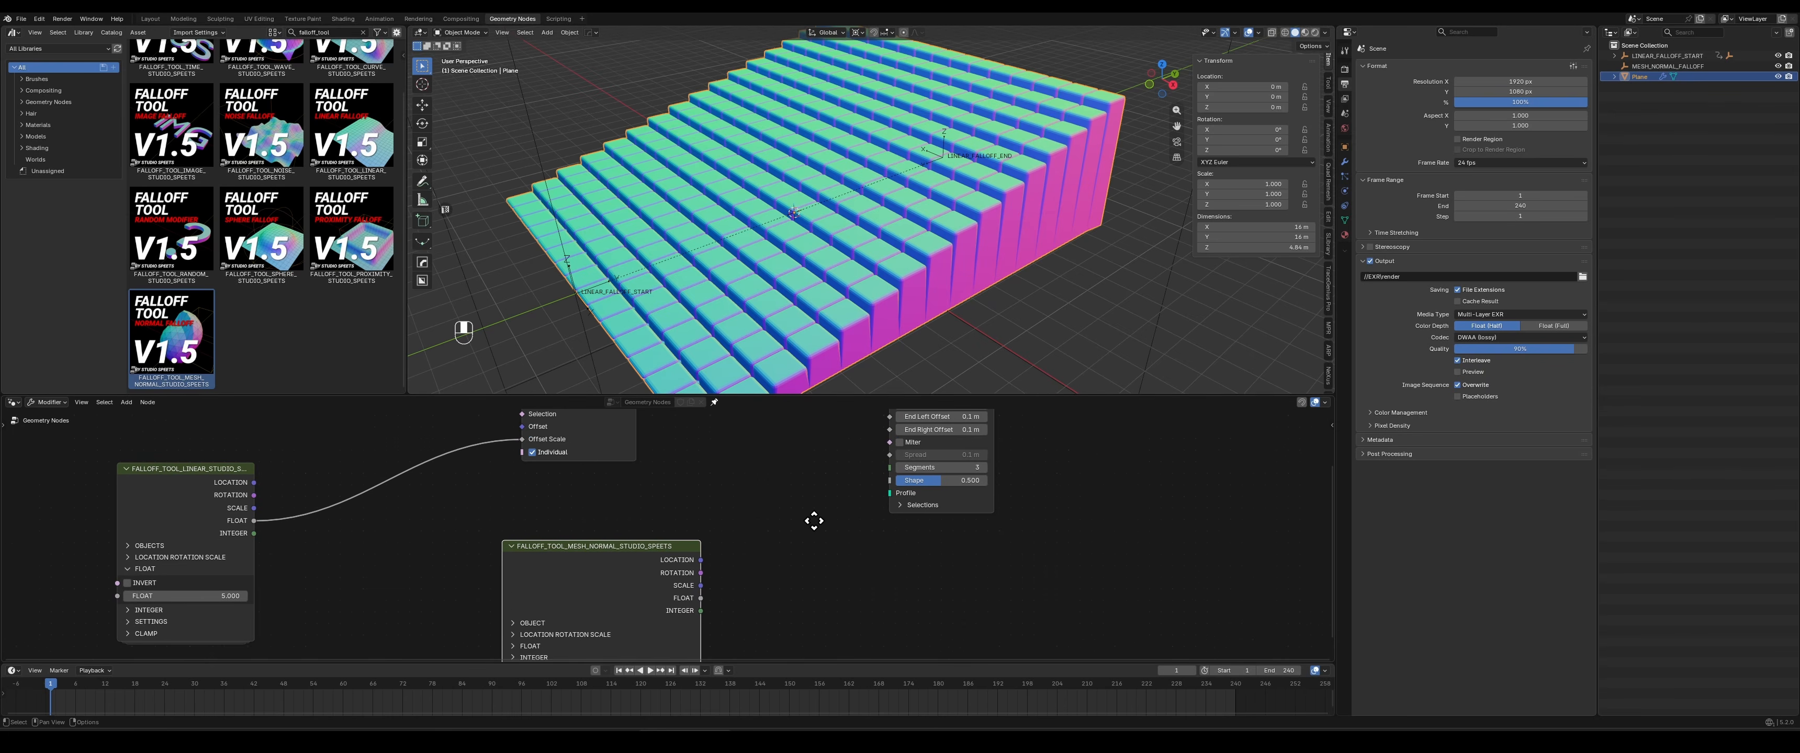
pyautogui.moveTo(700, 610); pyautogui.dragTo(876, 478)
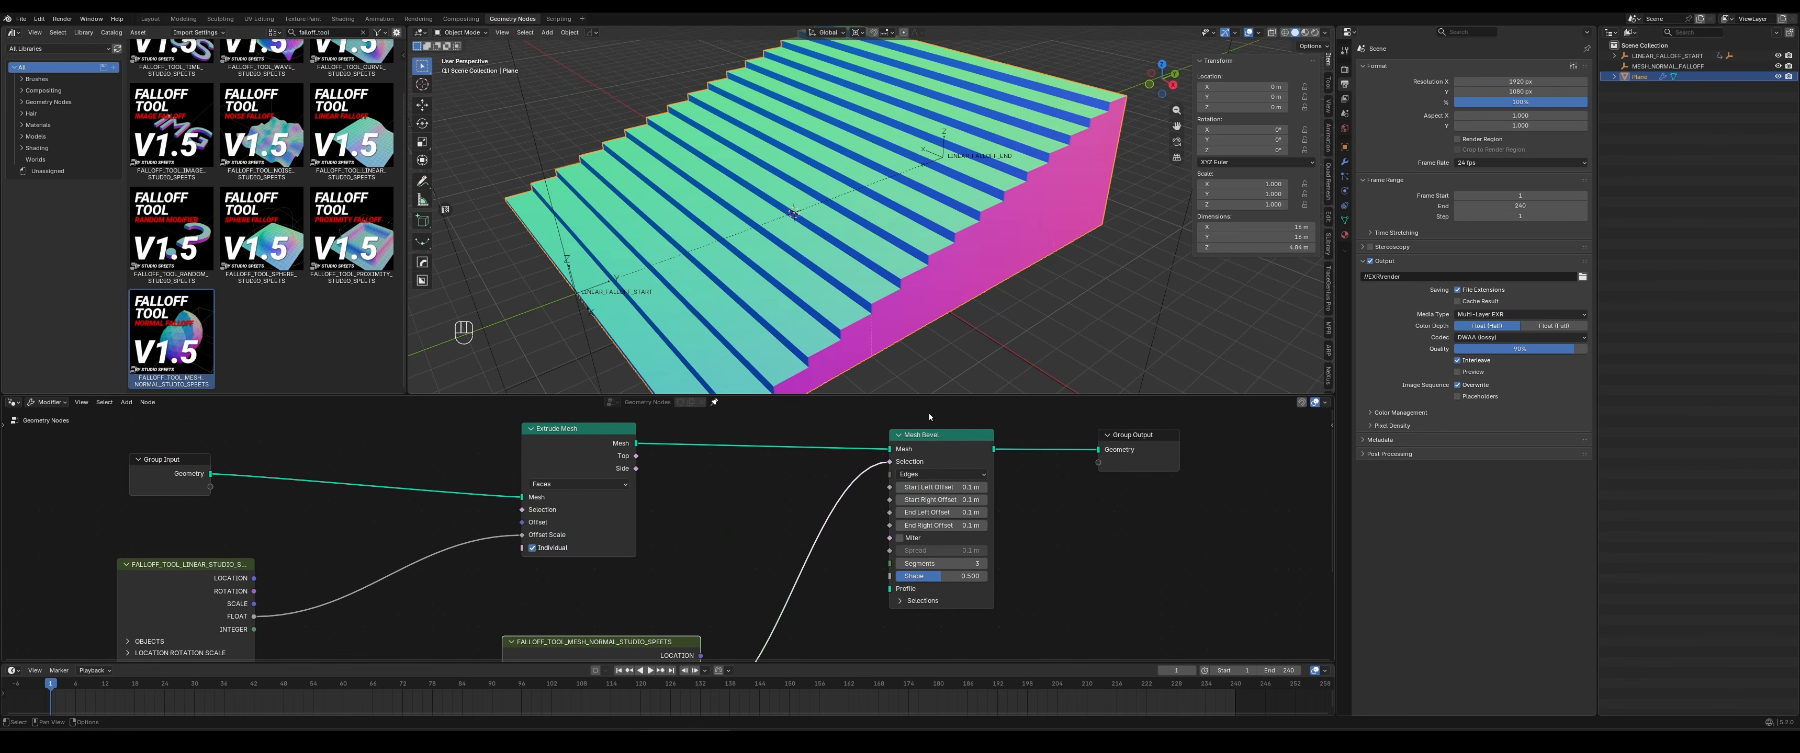
pyautogui.moveTo(917, 275); pyautogui.dragTo(921, 262, button='middle')
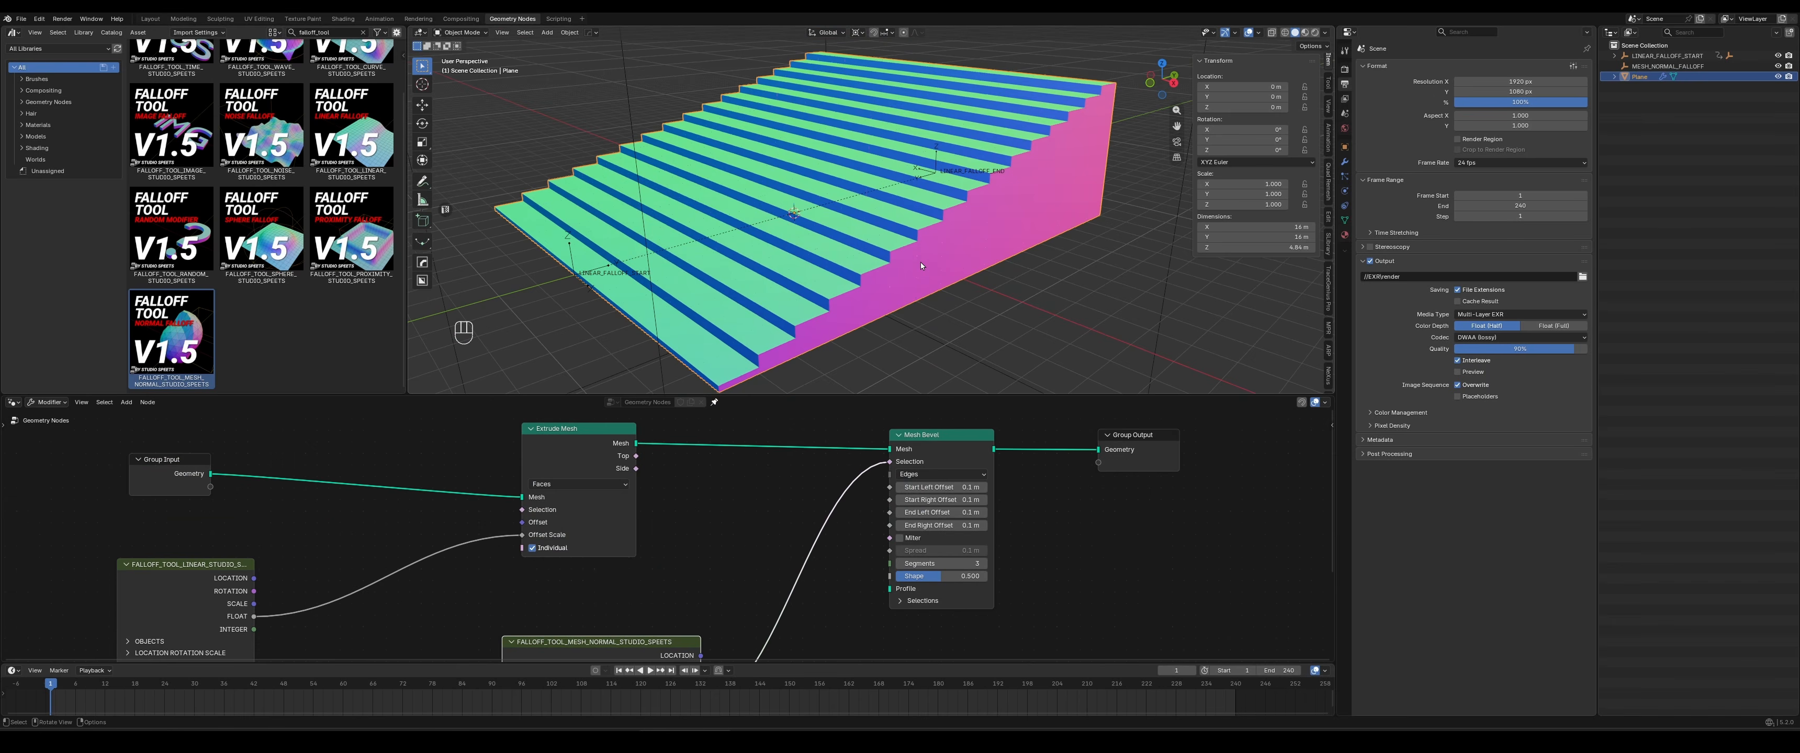
# Set the vector source in the mesh normal falloff's settings to Mesh Normal Vector
pyautogui.moveTo(814, 589)
pyautogui.mouseDown(button='middle')
pyautogui.moveTo(815, 469)
pyautogui.moveTo(832, 508)
pyautogui.mouseUp(button='middle')
pyautogui.moveTo(834, 566); pyautogui.dragTo(850, 515, button='middle')
pyautogui.scroll(8, 851, 524)
pyautogui.click(580, 530)
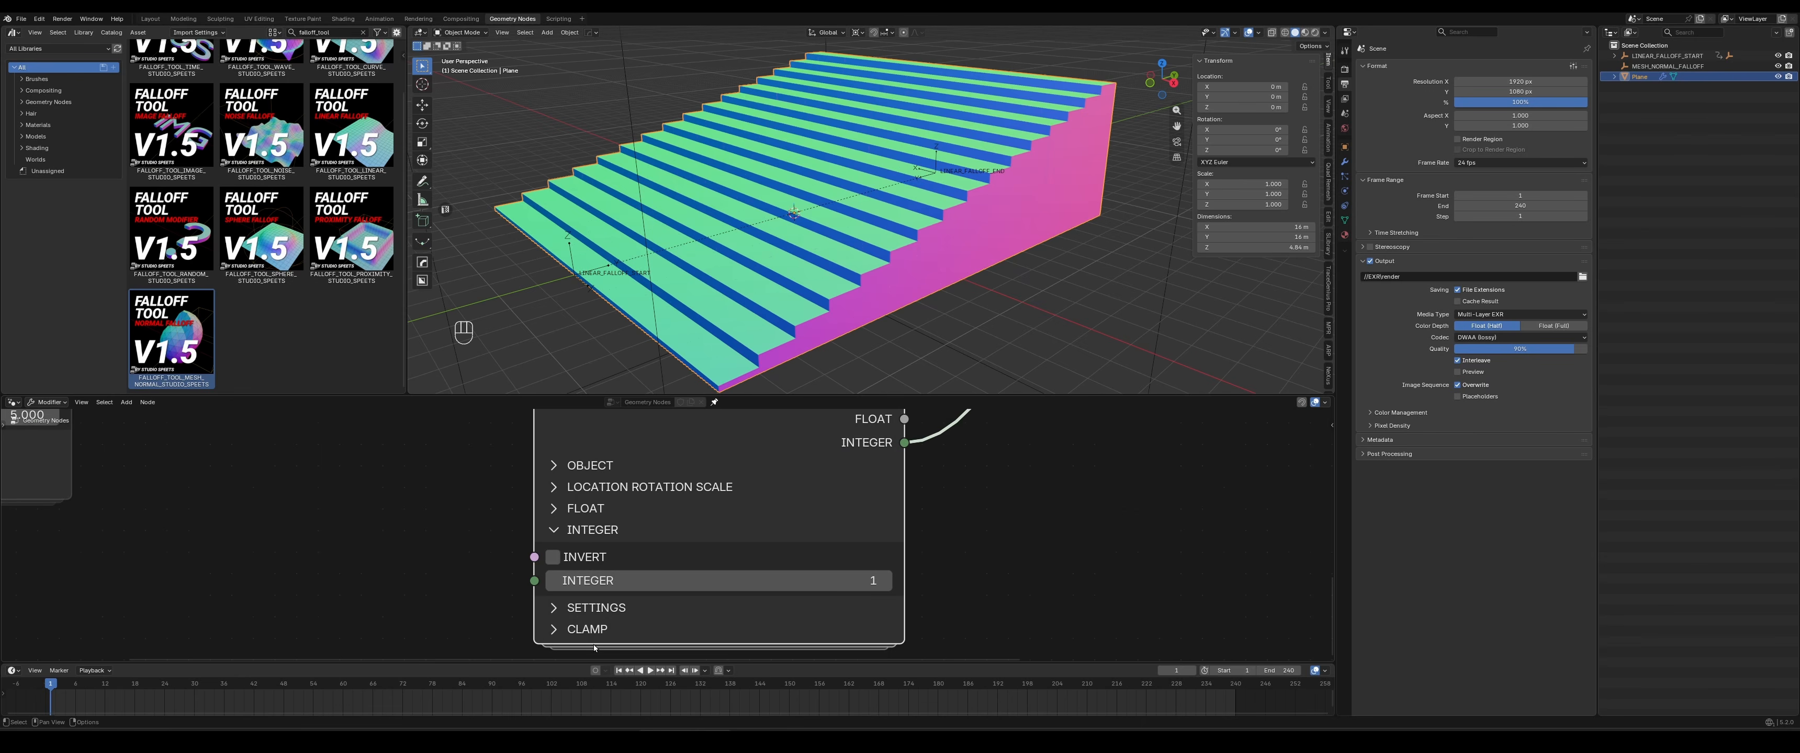
pyautogui.click(590, 530)
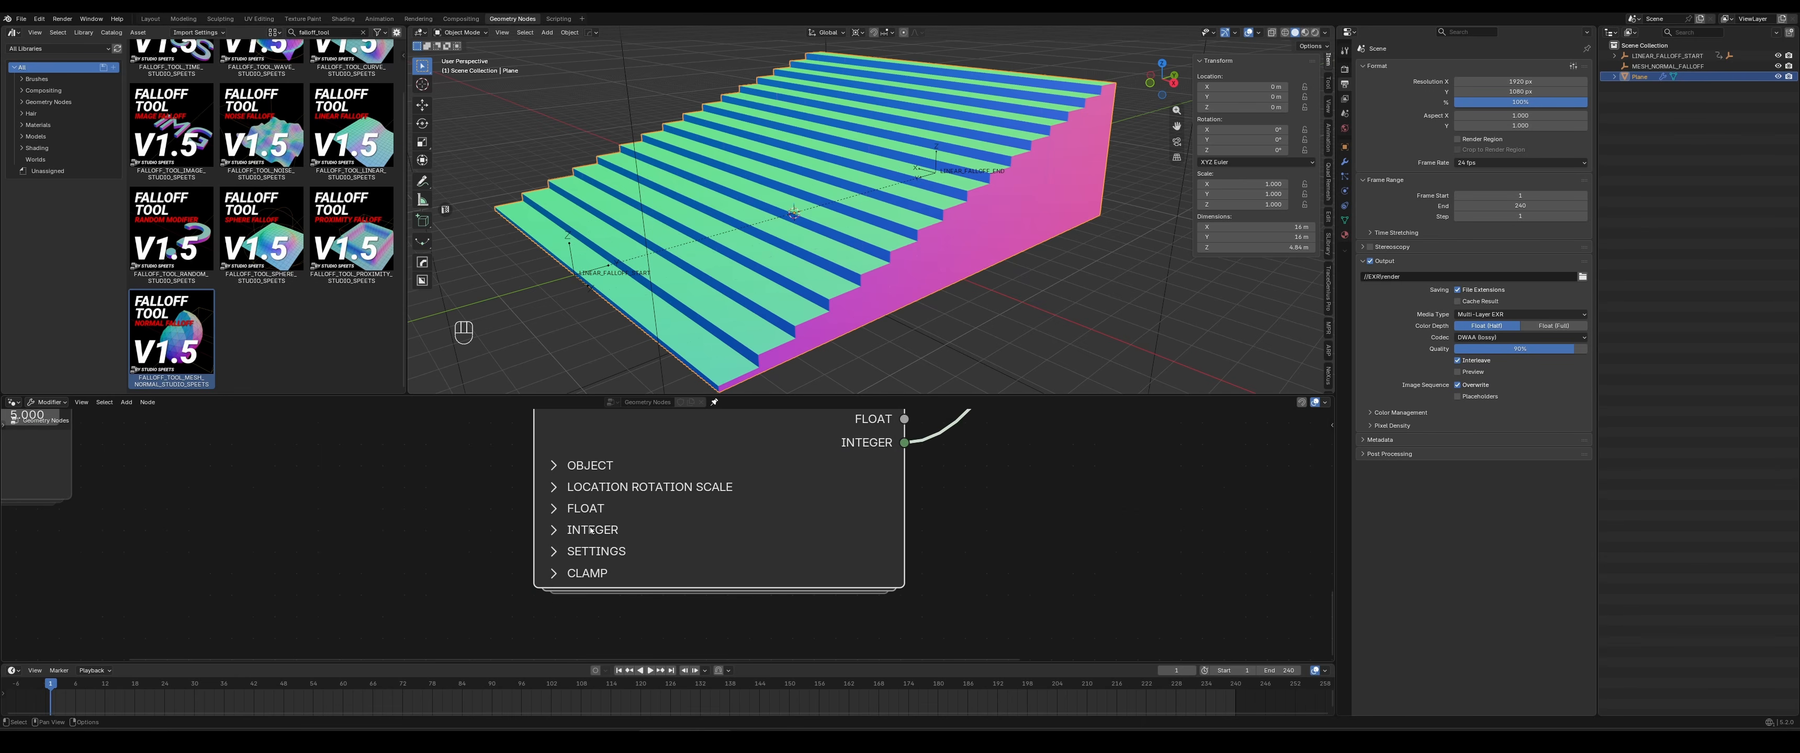
pyautogui.click(602, 561)
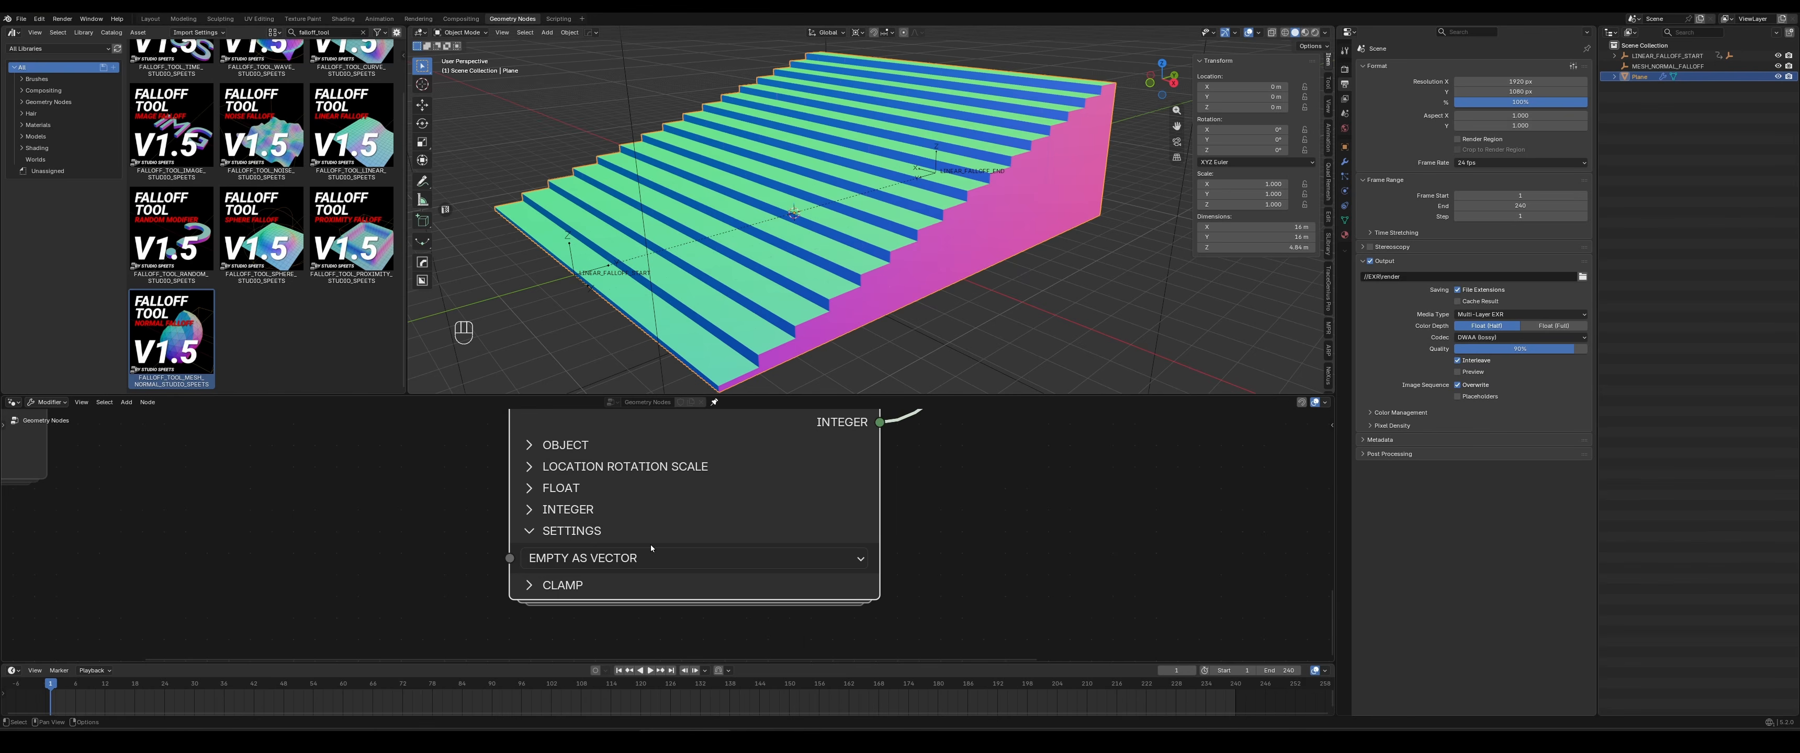
pyautogui.click(643, 558)
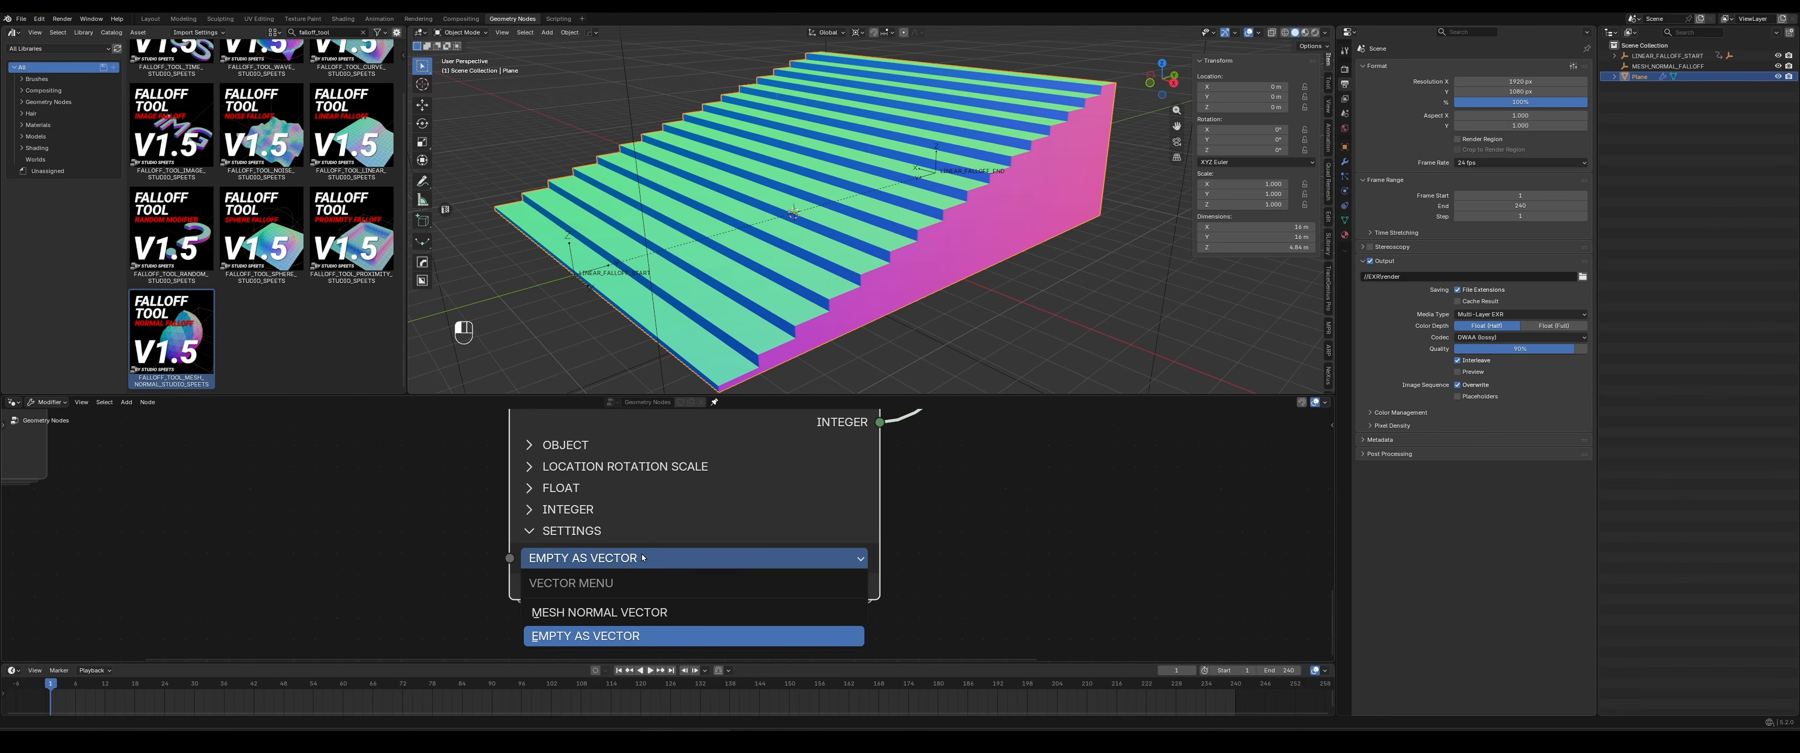
pyautogui.click(551, 614)
pyautogui.moveTo(963, 596); pyautogui.dragTo(964, 535, button='middle')
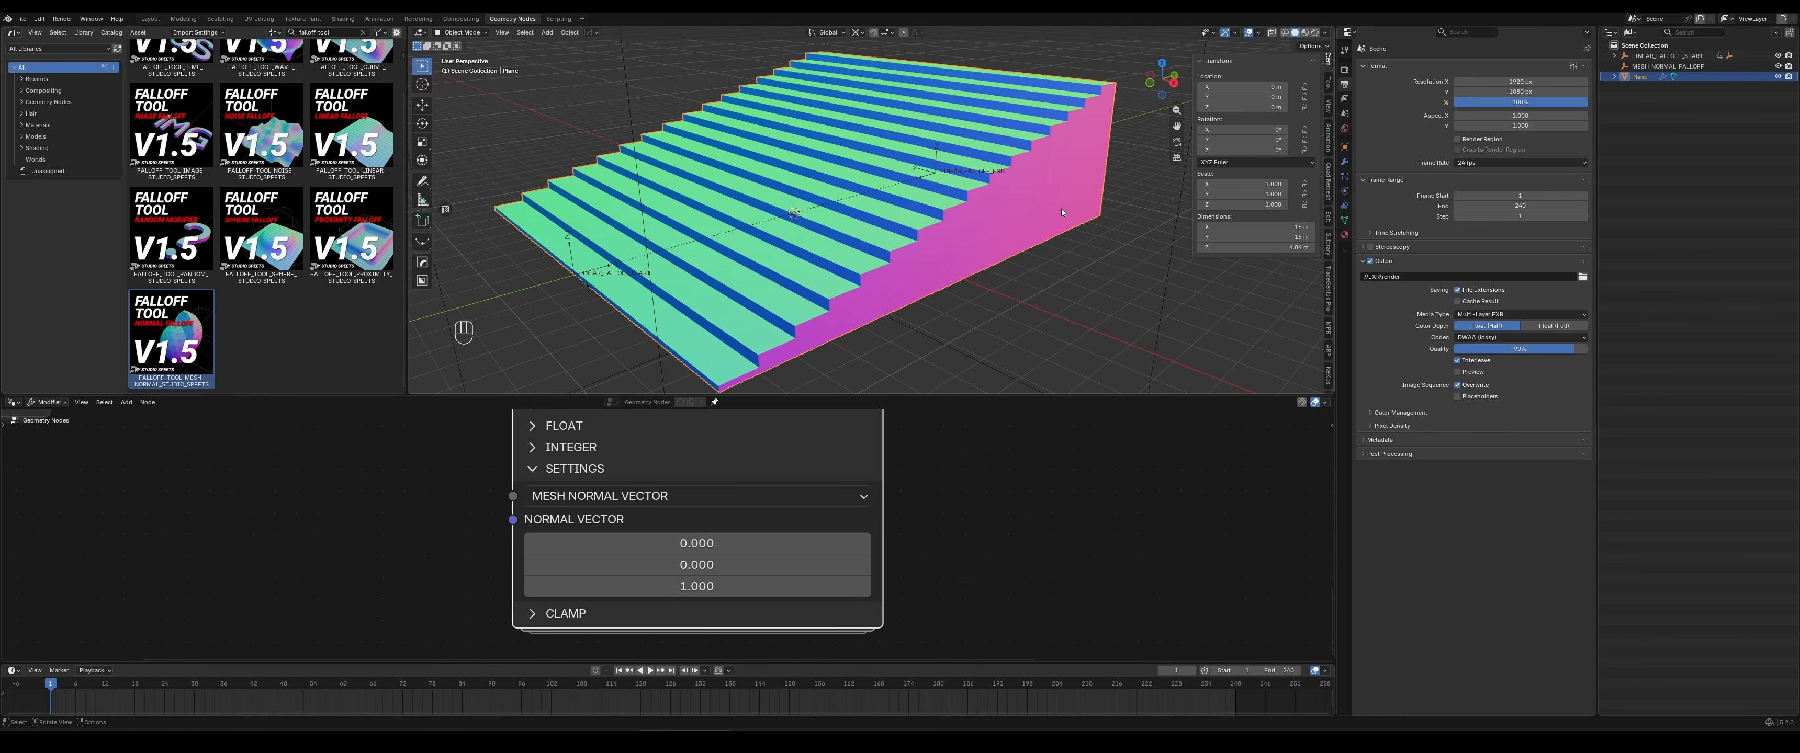
# Set Adjust Falloff Influence to 0.330 in the mesh normal falloff's clamp range settings
pyautogui.scroll(-1, 982, 460)
pyautogui.moveTo(981, 460); pyautogui.dragTo(937, 492, button='middle')
pyautogui.scroll(-2, 936, 493)
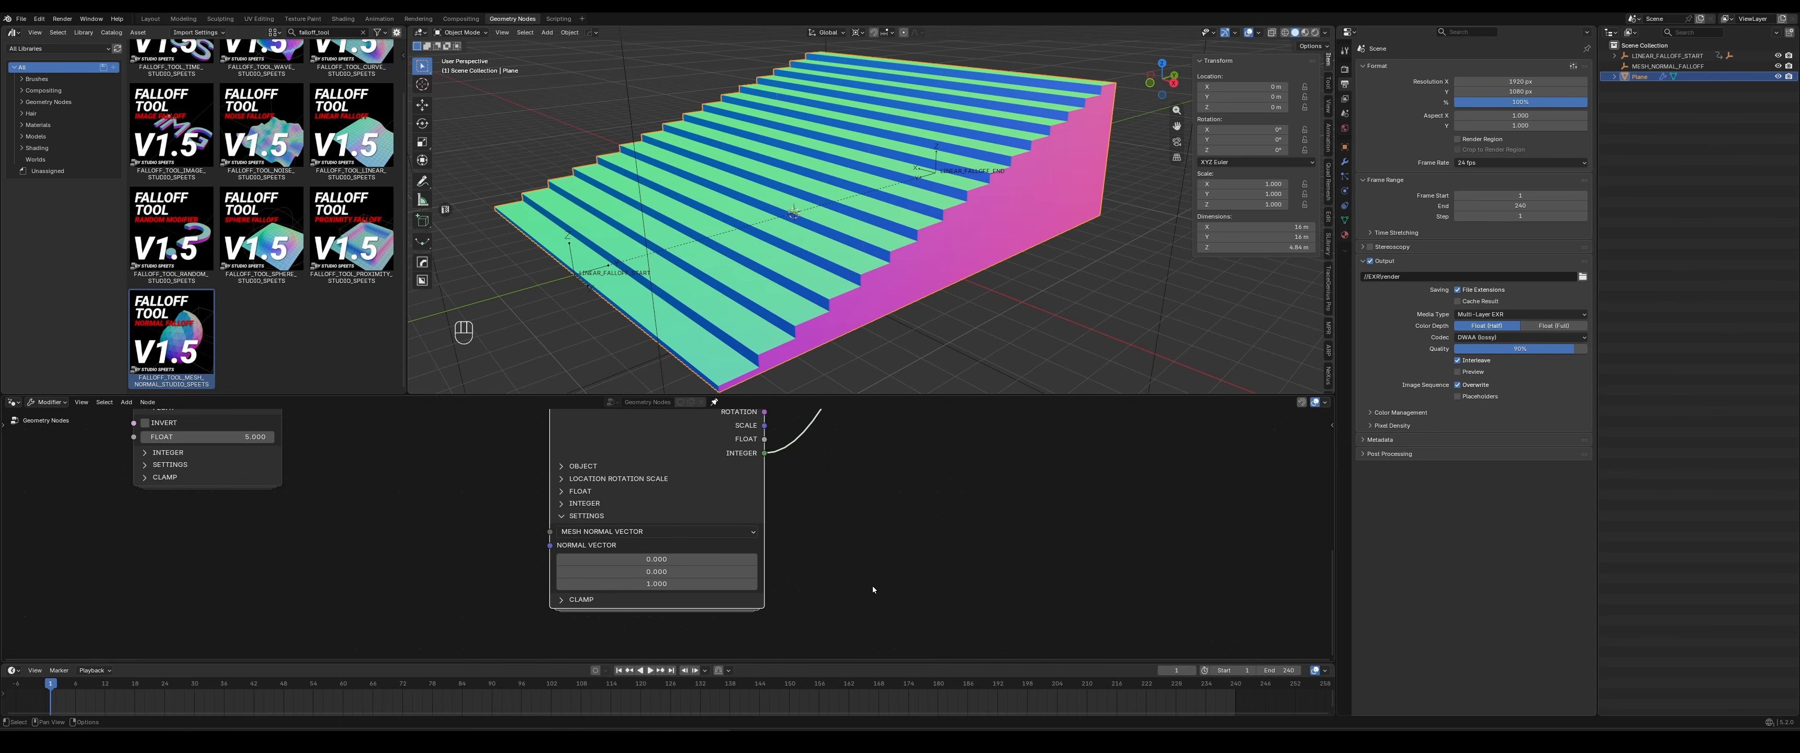
pyautogui.scroll(3, 873, 589)
pyautogui.click(580, 599)
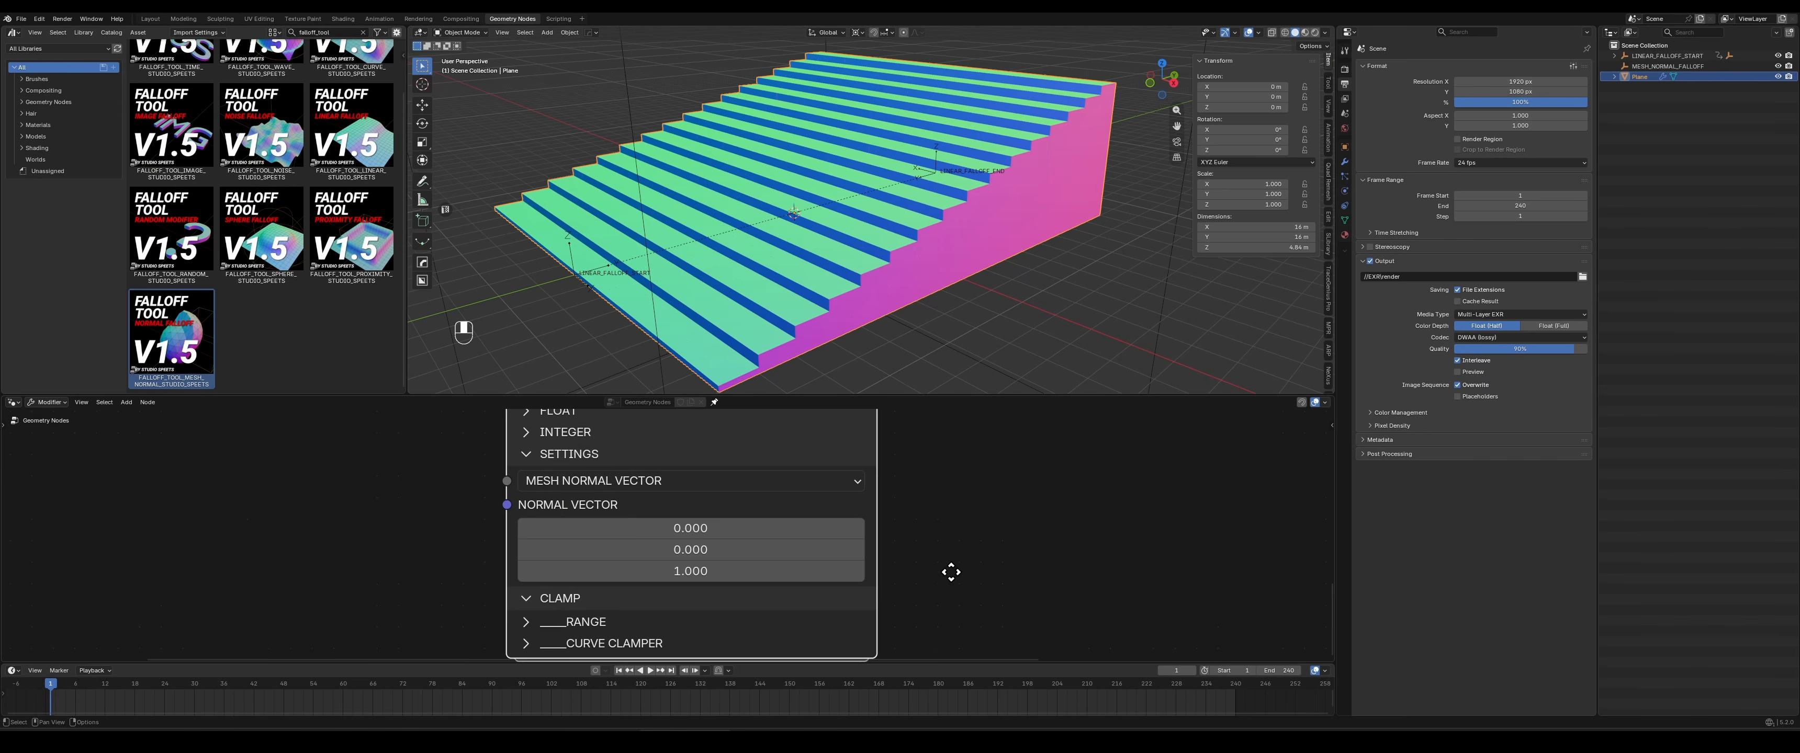
pyautogui.scroll(1, 953, 567)
pyautogui.click(550, 594)
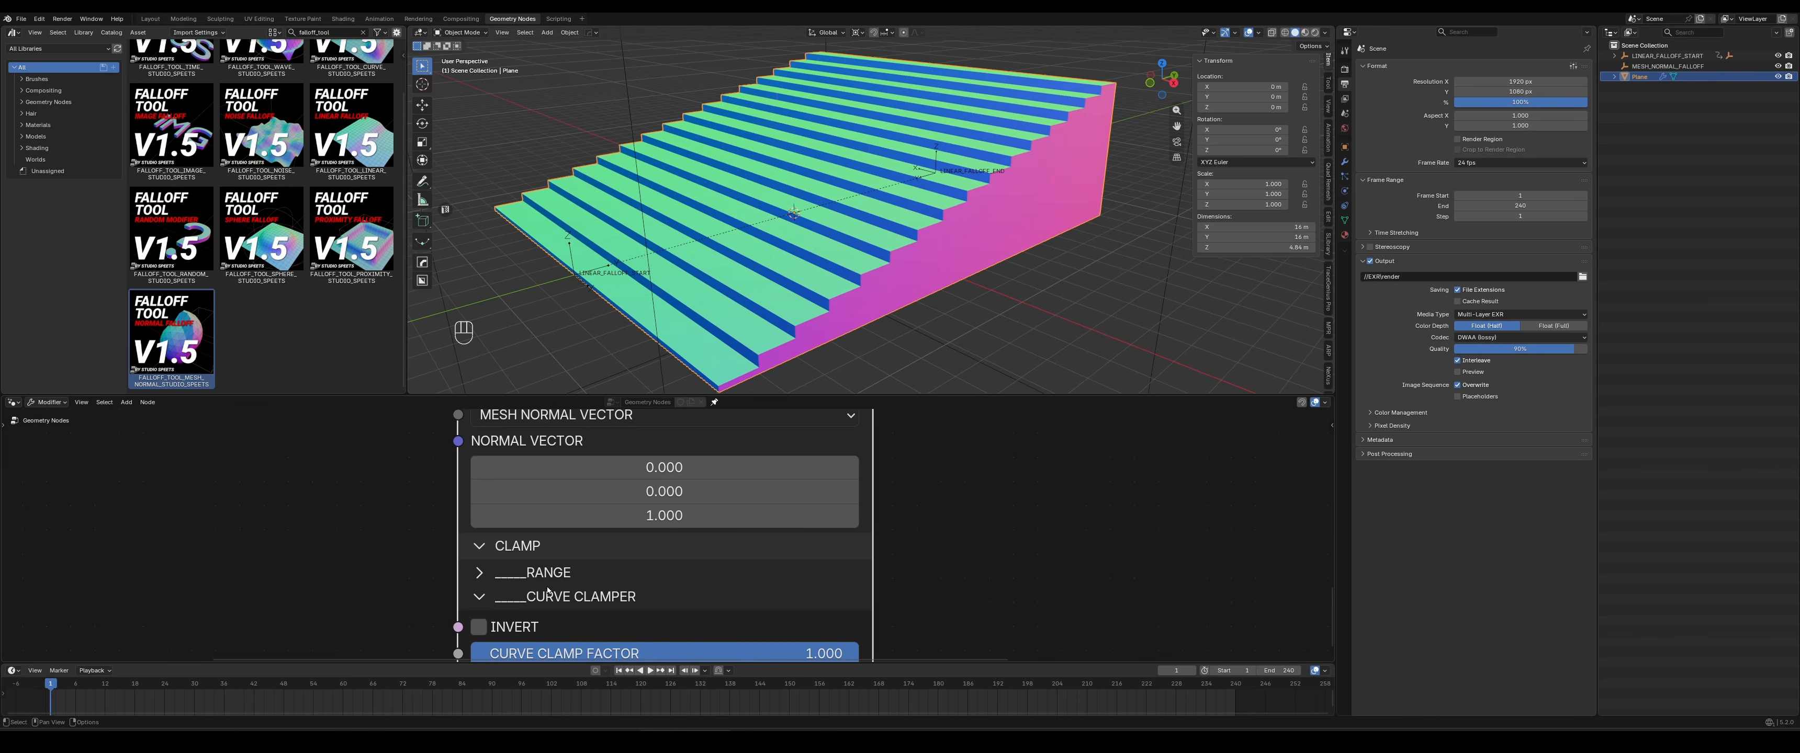
pyautogui.click(515, 597)
pyautogui.click(531, 573)
pyautogui.scroll(-1, 655, 601)
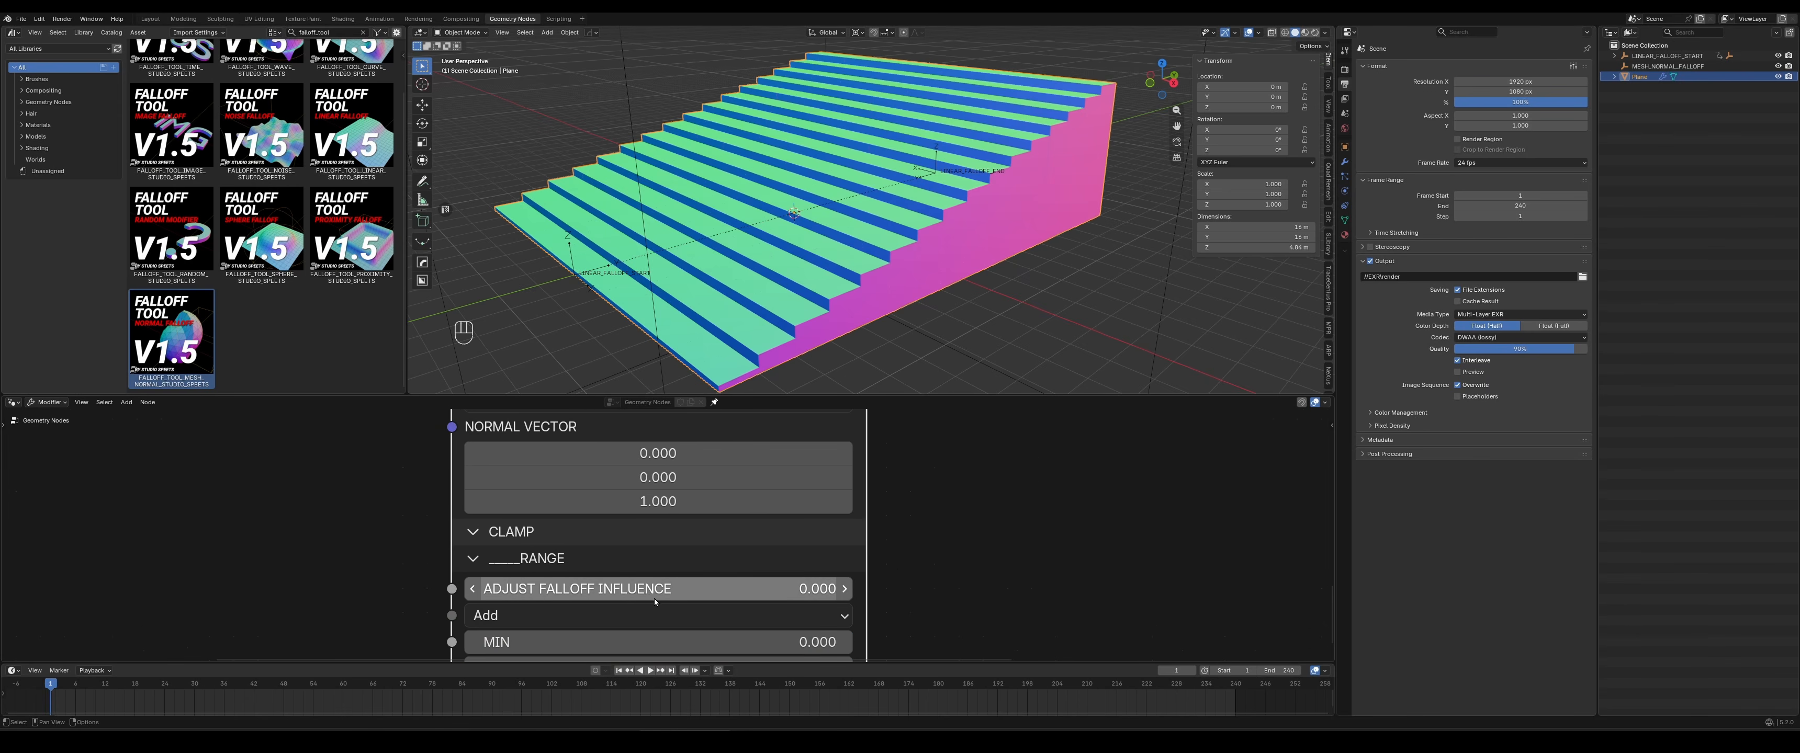
pyautogui.keyDown('shift'); pyautogui.moveTo(655, 599); pyautogui.dragTo(698, 588); pyautogui.keyUp('shift')
# Examine which step edges are bevelled, up close and from several angles
pyautogui.scroll(6, 916, 343)
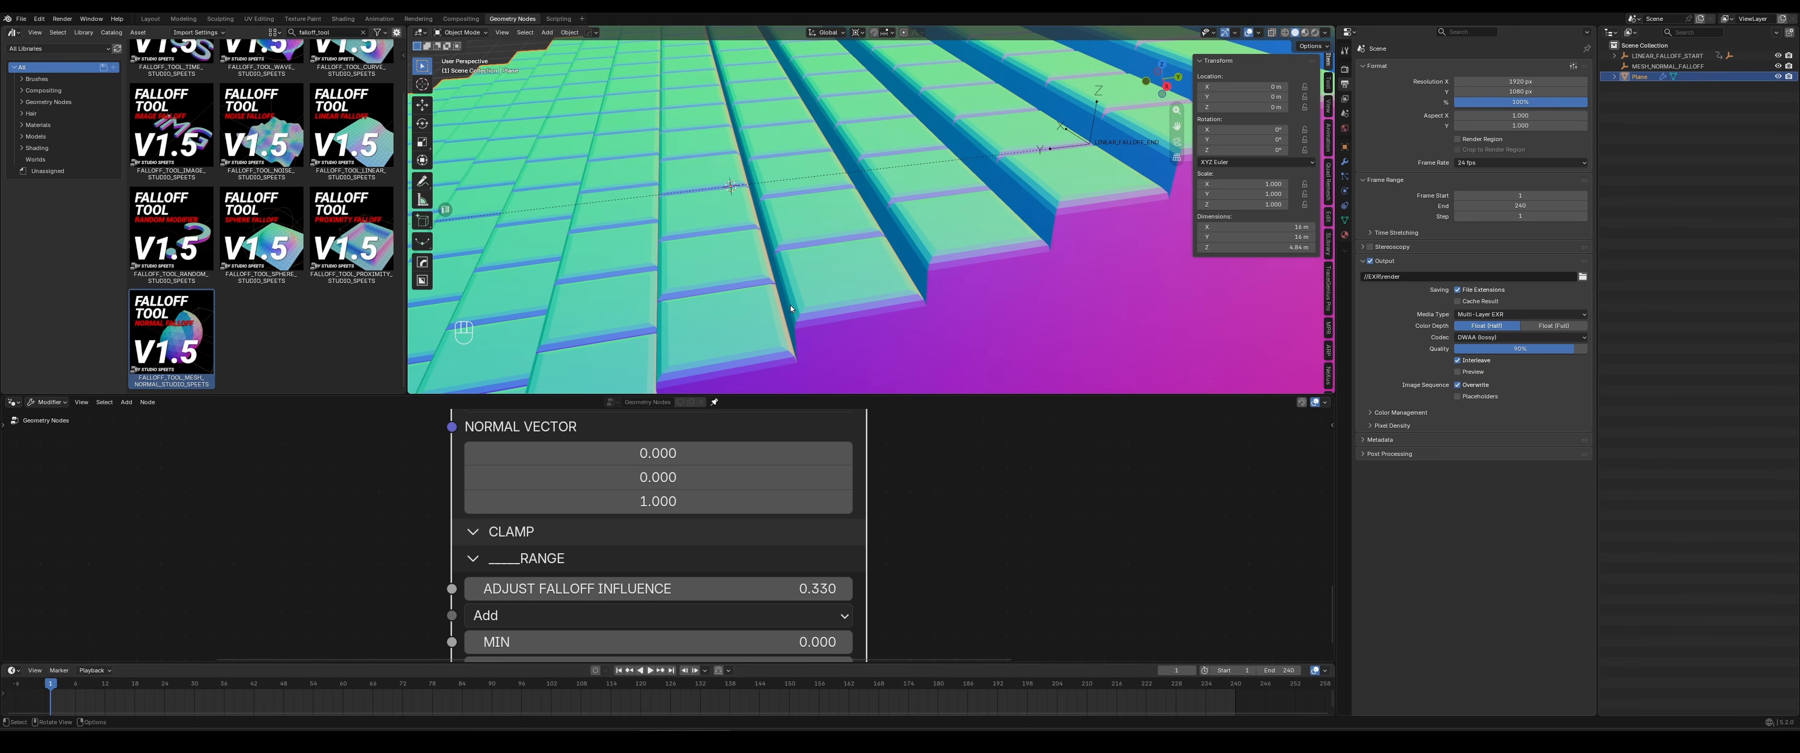
pyautogui.moveTo(791, 308); pyautogui.dragTo(878, 272, button='middle')
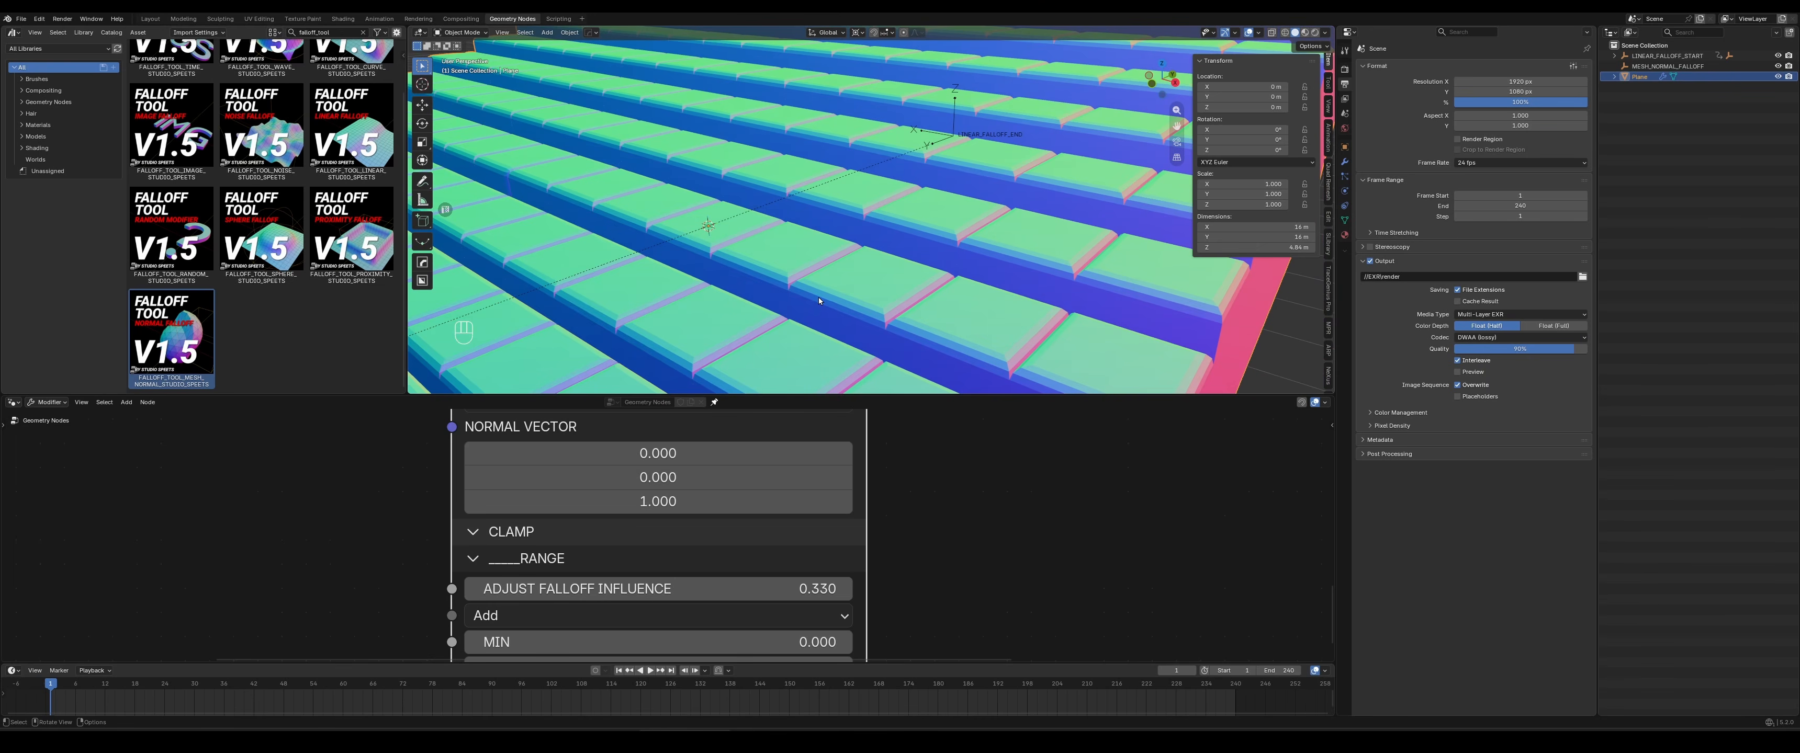
pyautogui.moveTo(890, 330); pyautogui.dragTo(780, 167, button='middle')
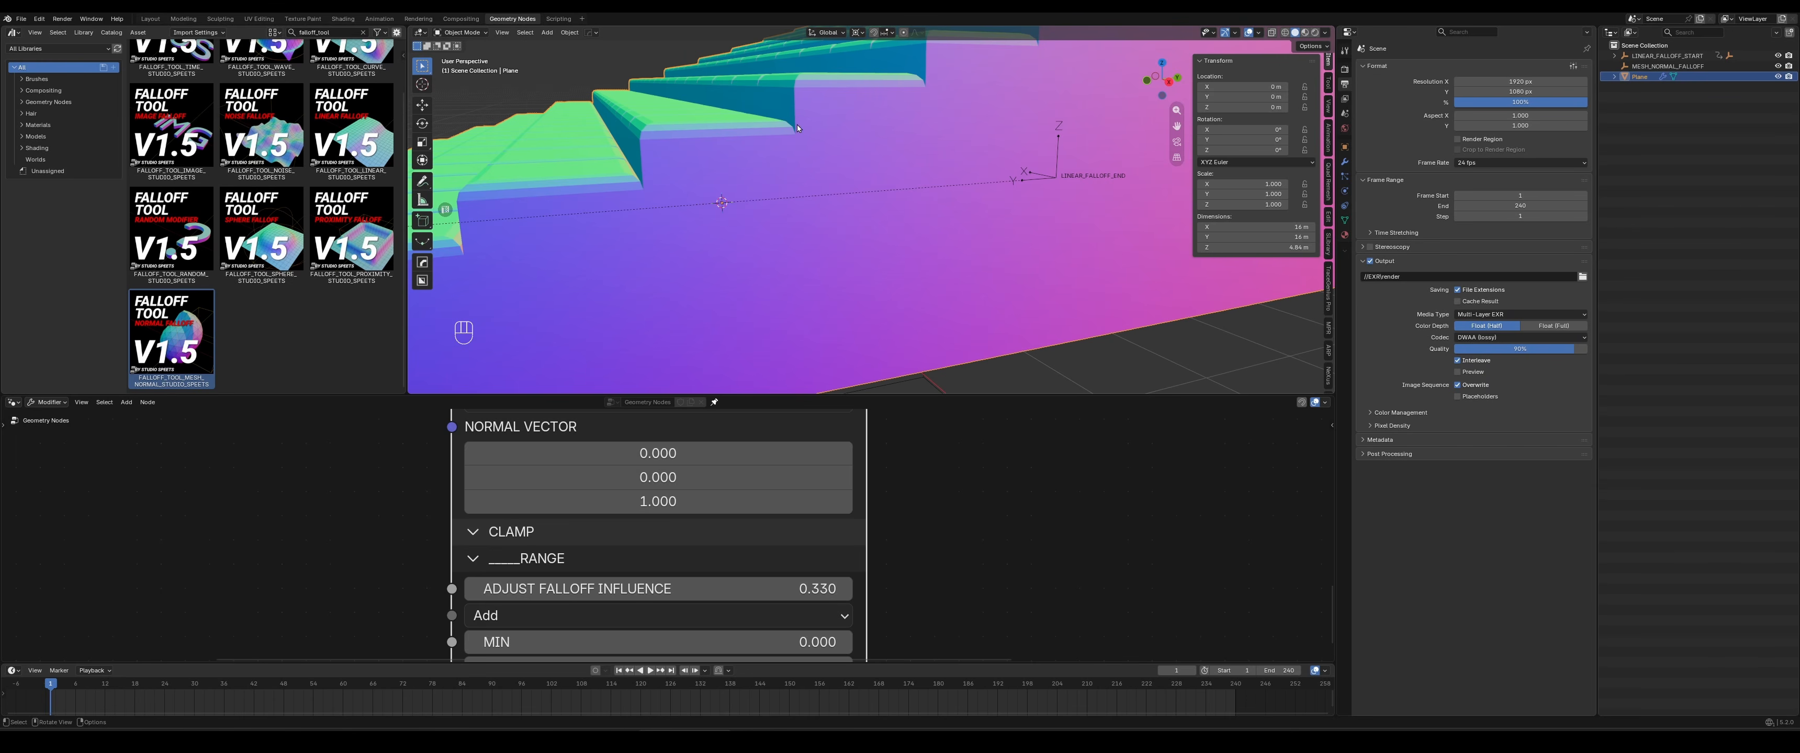
pyautogui.moveTo(791, 187); pyautogui.dragTo(870, 248, button='middle')
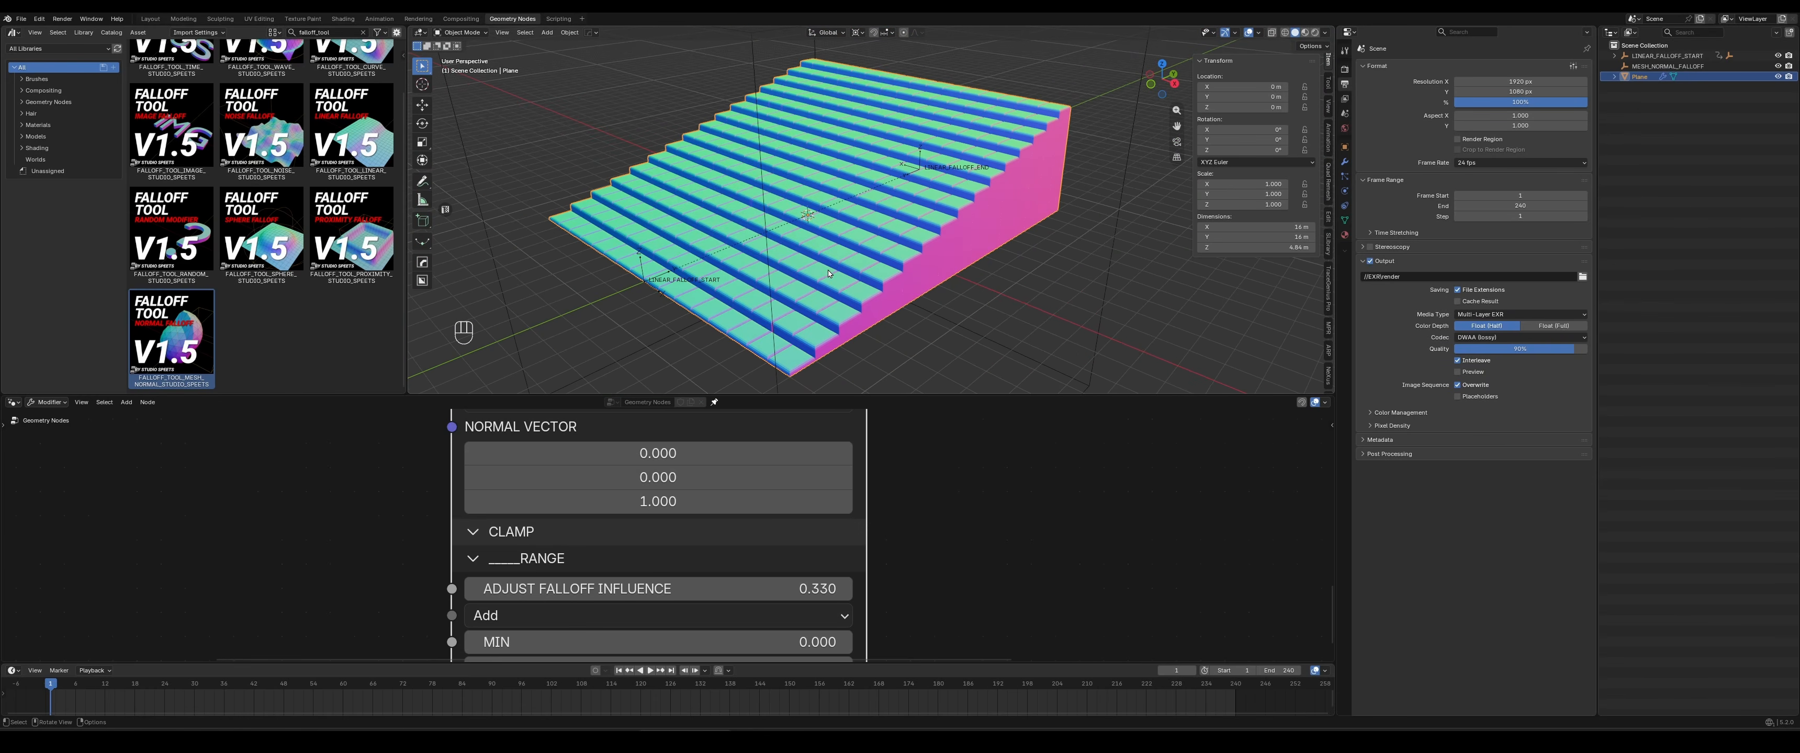
pyautogui.scroll(-4, 828, 274)
pyautogui.scroll(10, 843, 282)
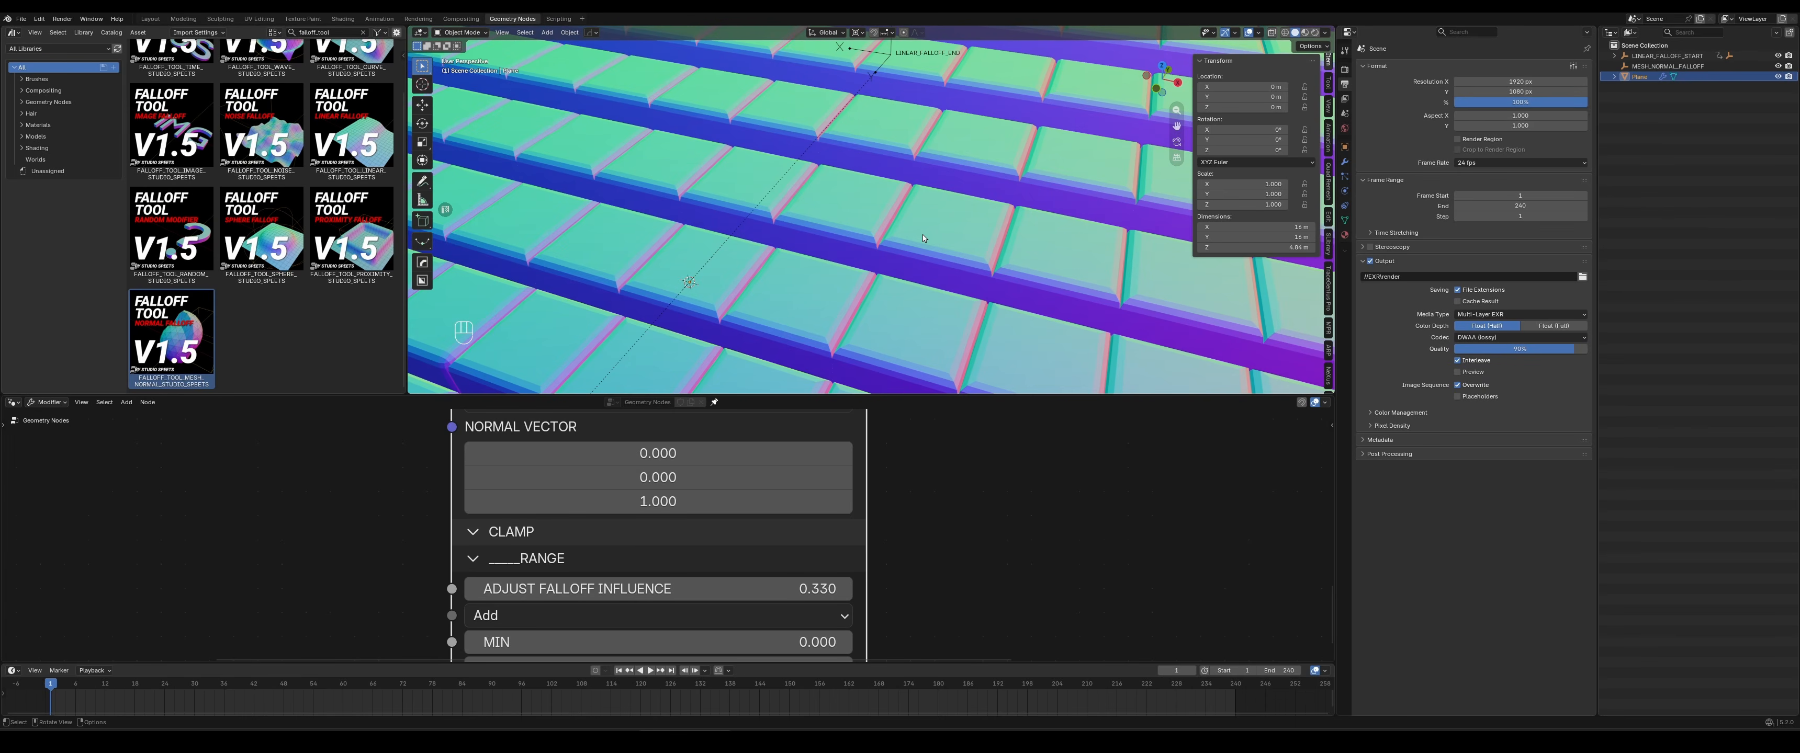
pyautogui.scroll(-8, 1192, 281)
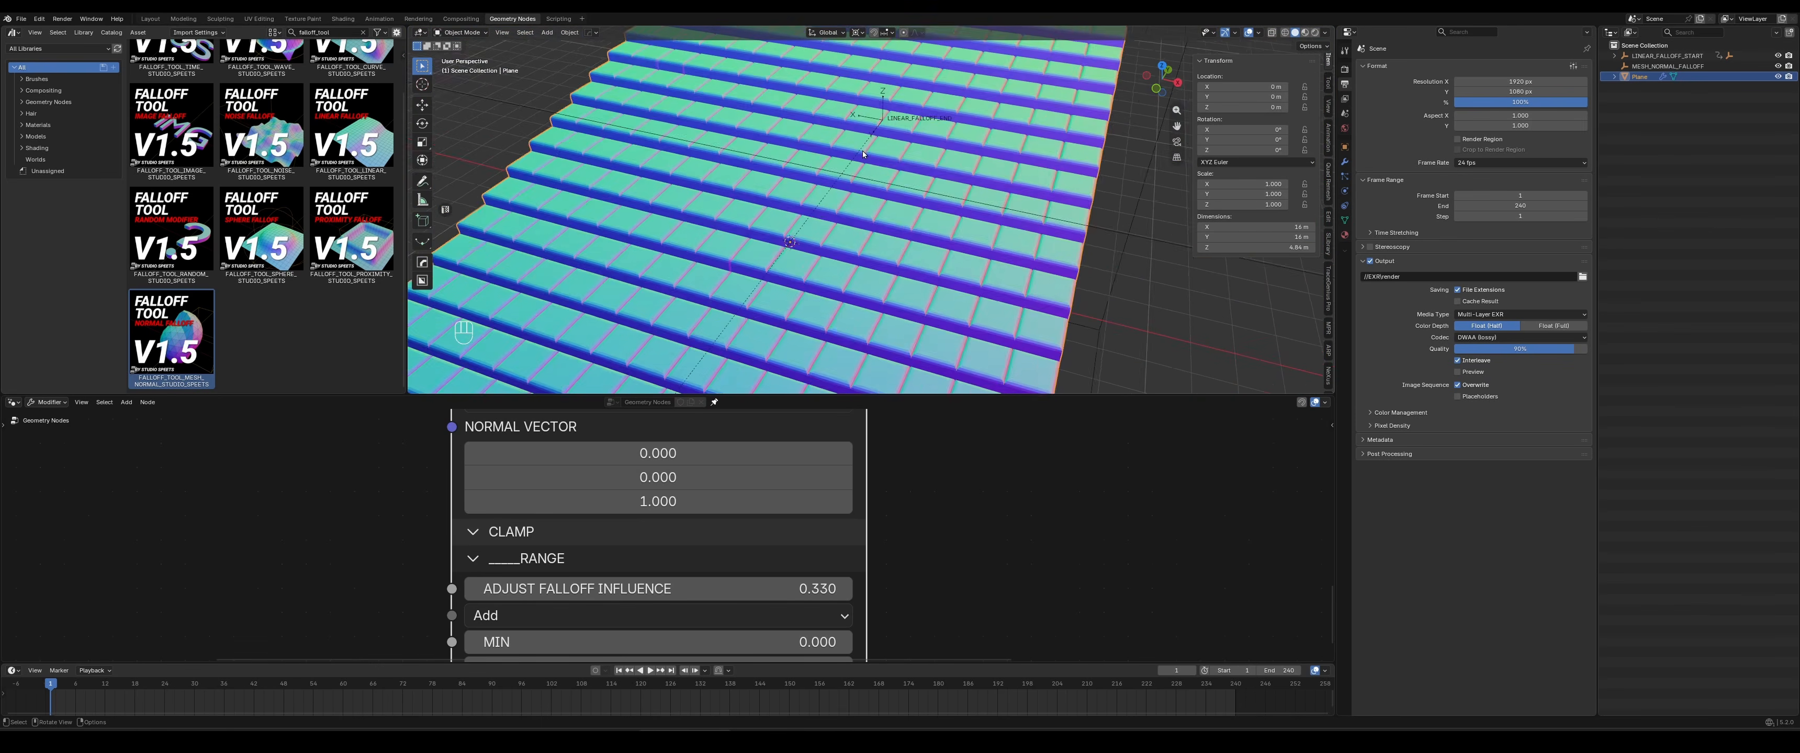
pyautogui.moveTo(842, 135); pyautogui.dragTo(766, 87, button='middle')
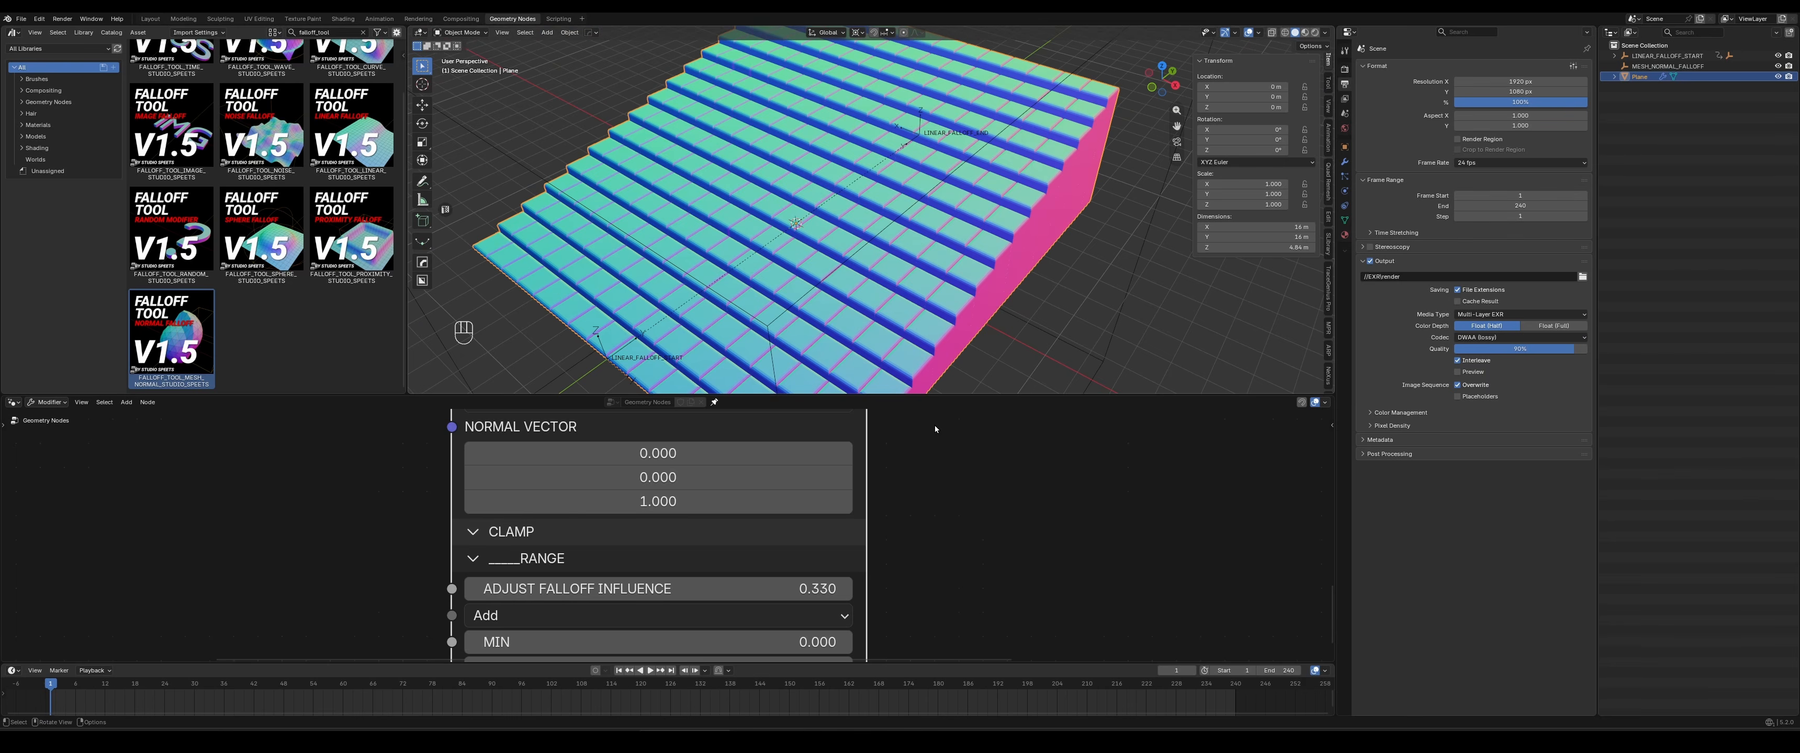
# Cut the link between the Group Input node and the Extrude Mesh node
pyautogui.scroll(-8, 935, 429)
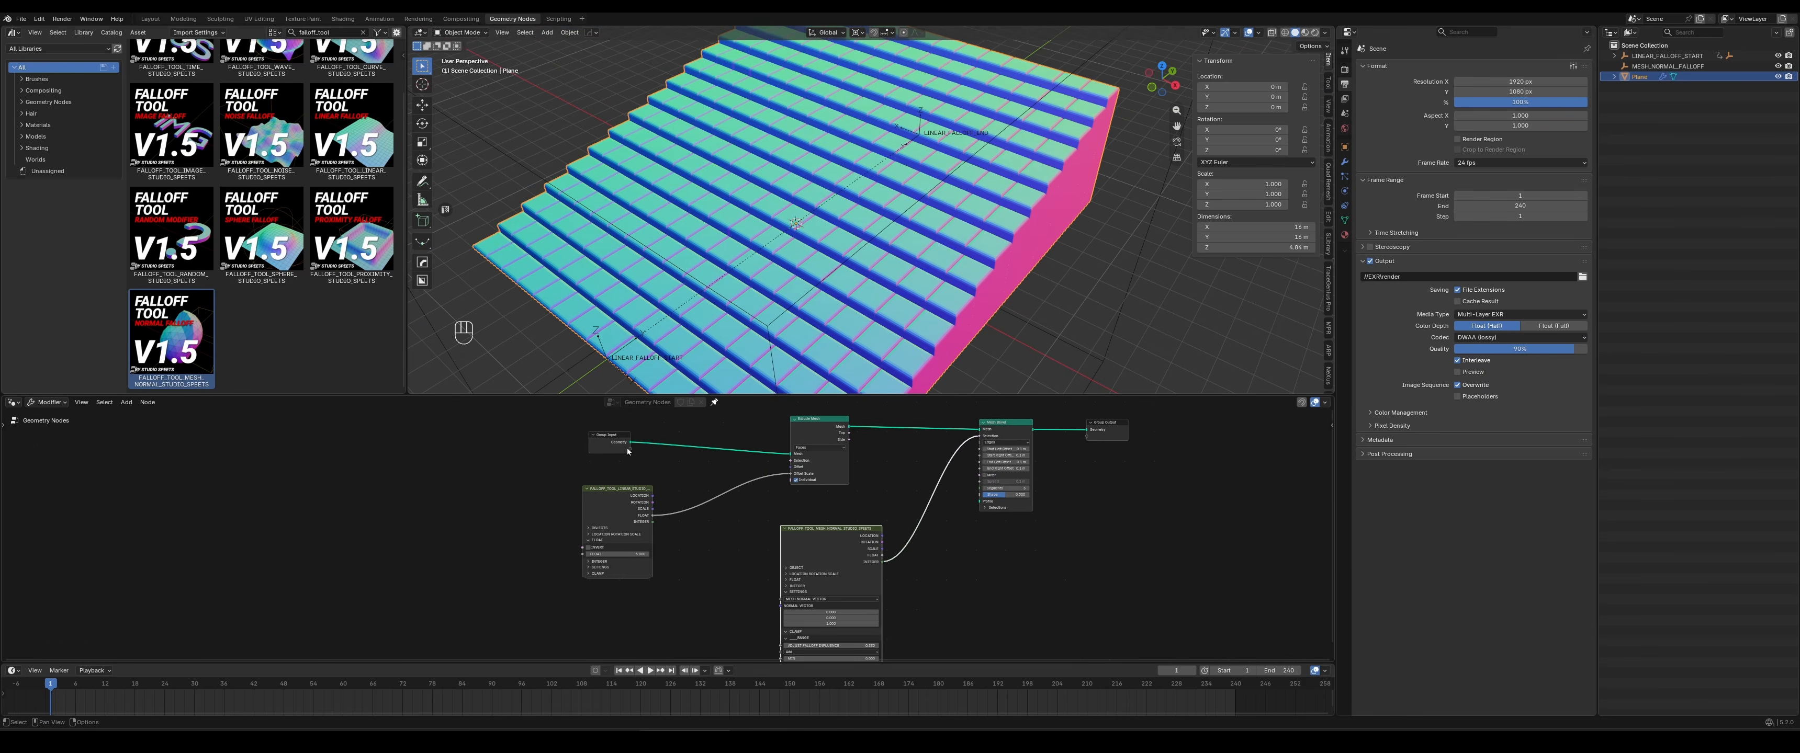
pyautogui.moveTo(628, 451); pyautogui.dragTo(672, 501, button='middle')
pyautogui.keyDown('ctrl'); pyautogui.moveTo(701, 531); pyautogui.dragTo(718, 468, button='right'); pyautogui.keyUp('ctrl')
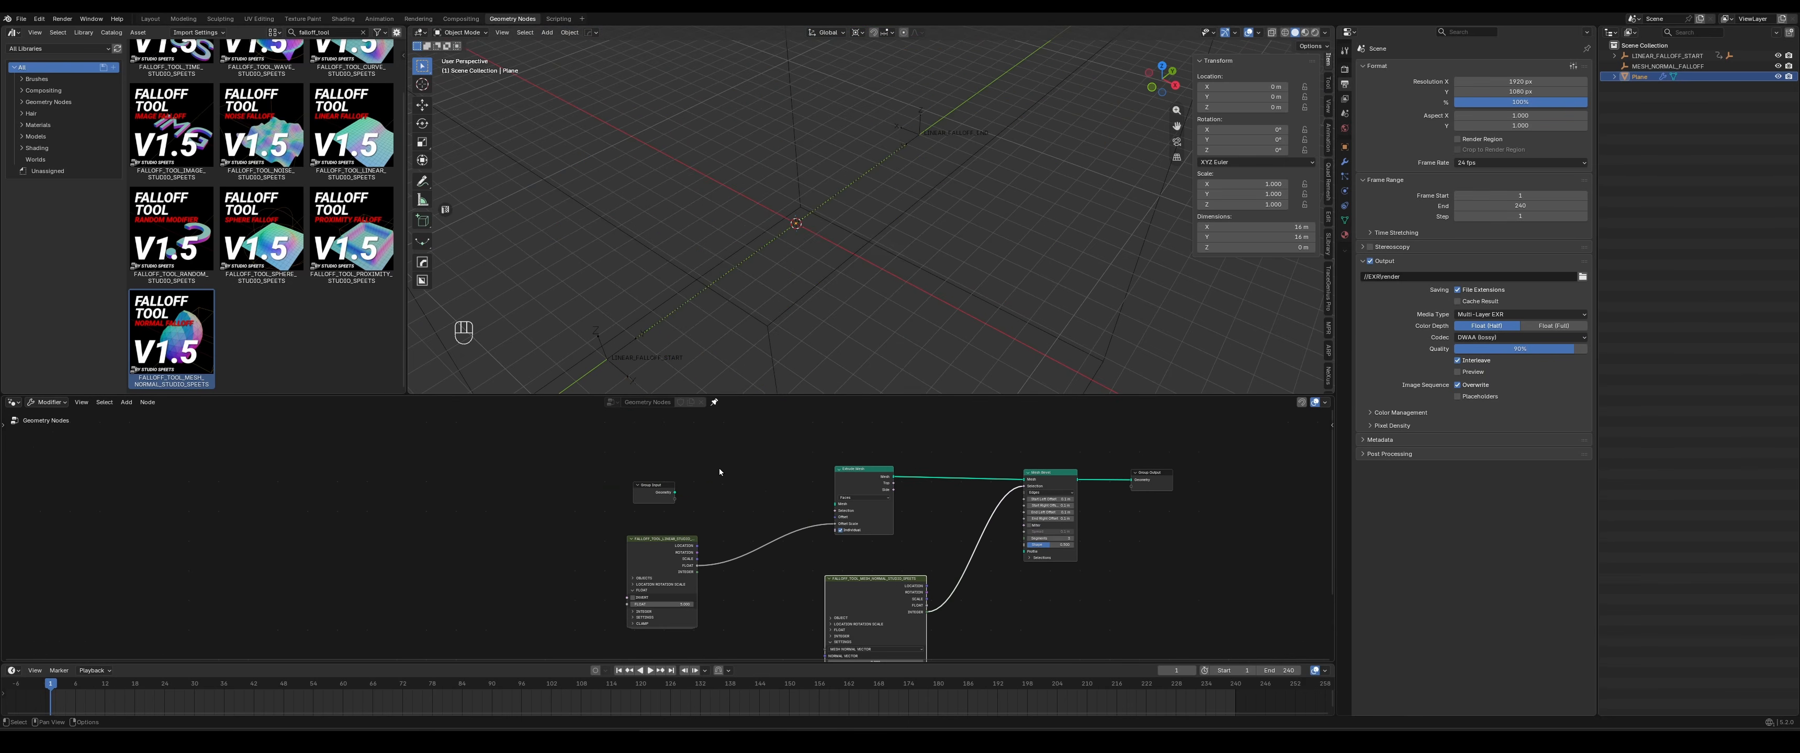
# Add a Grid mesh primitive node beside the Group Input and connect its Mesh output to Extrude Mesh's Mesh input
pyautogui.moveTo(718, 468); pyautogui.dragTo(733, 505, button='middle')
pyautogui.scroll(4, 733, 505)
pyautogui.moveTo(790, 567); pyautogui.dragTo(755, 559, button='middle')
pyautogui.scroll(-1, 755, 559)
pyautogui.hotkey('shift', 'a')
pyautogui.moveTo(692, 451)
pyautogui.write('grid')
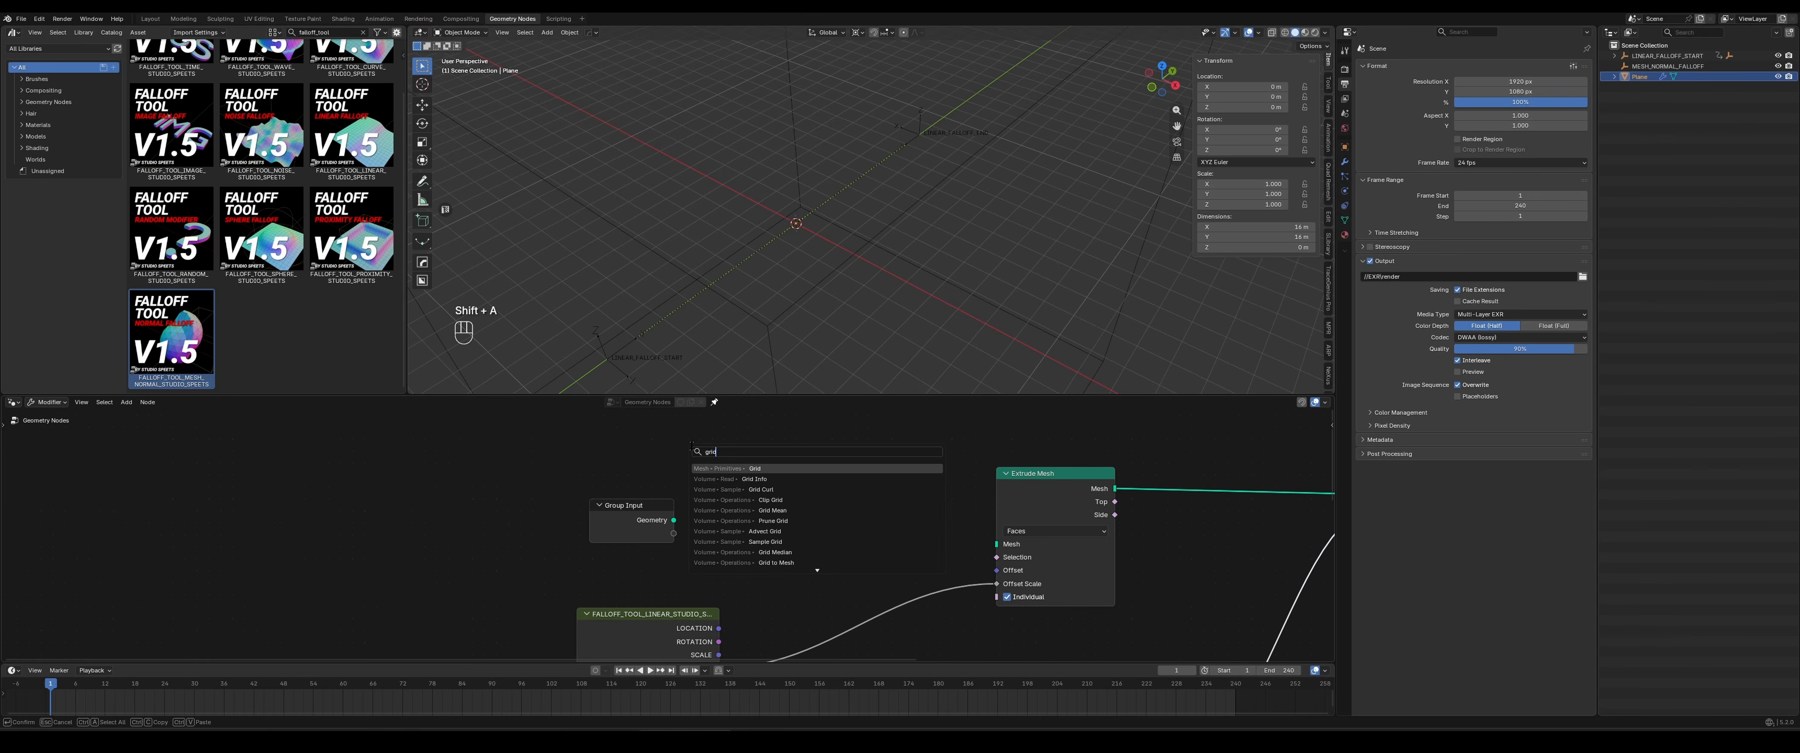
pyautogui.press('Return')
pyautogui.click(720, 451)
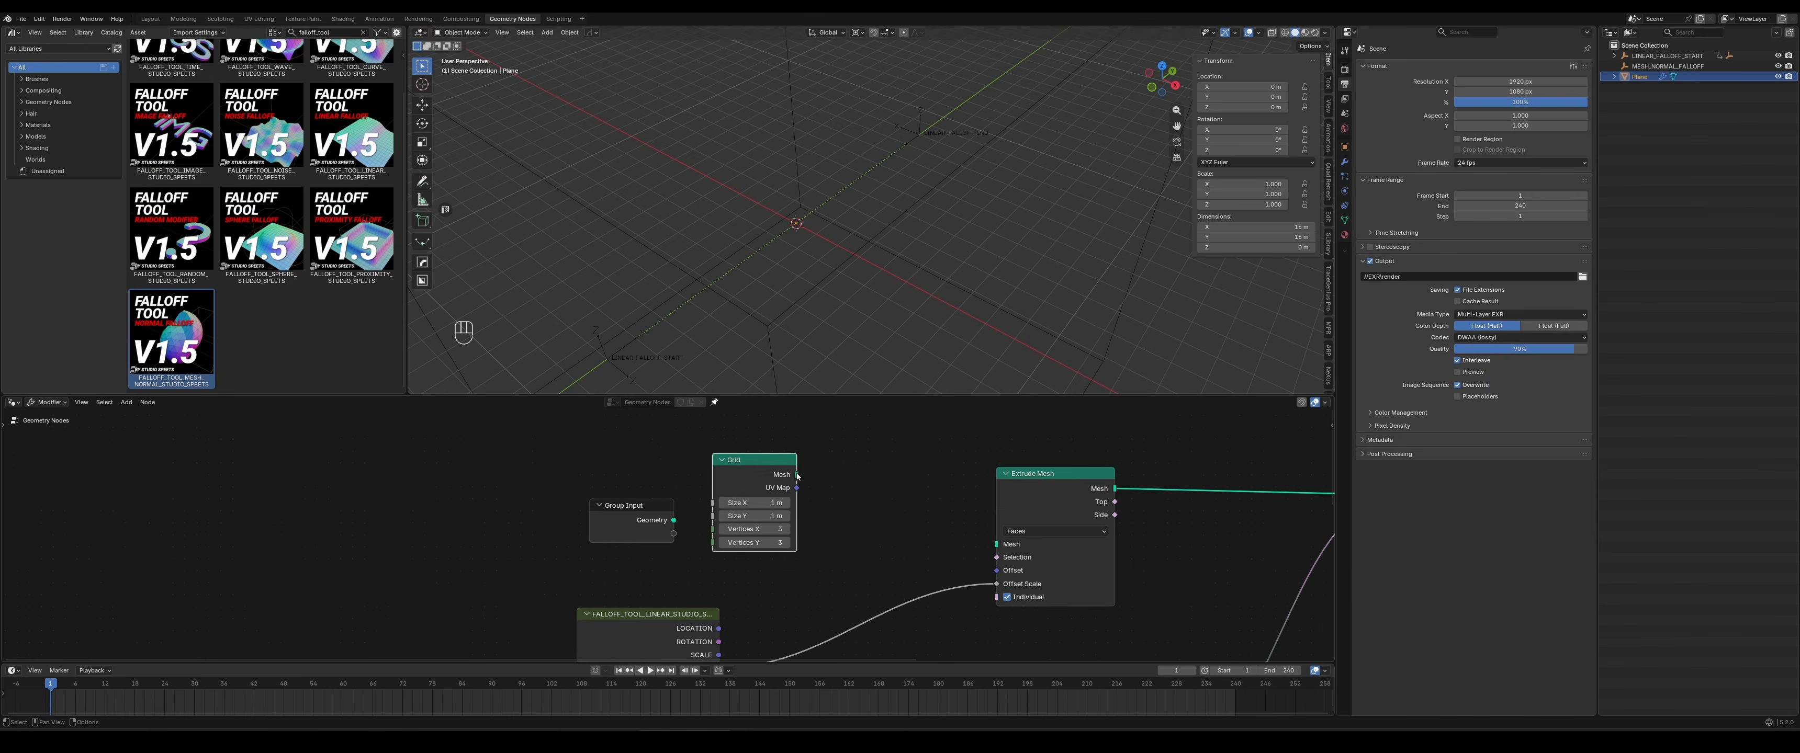
pyautogui.moveTo(796, 474); pyautogui.dragTo(997, 547)
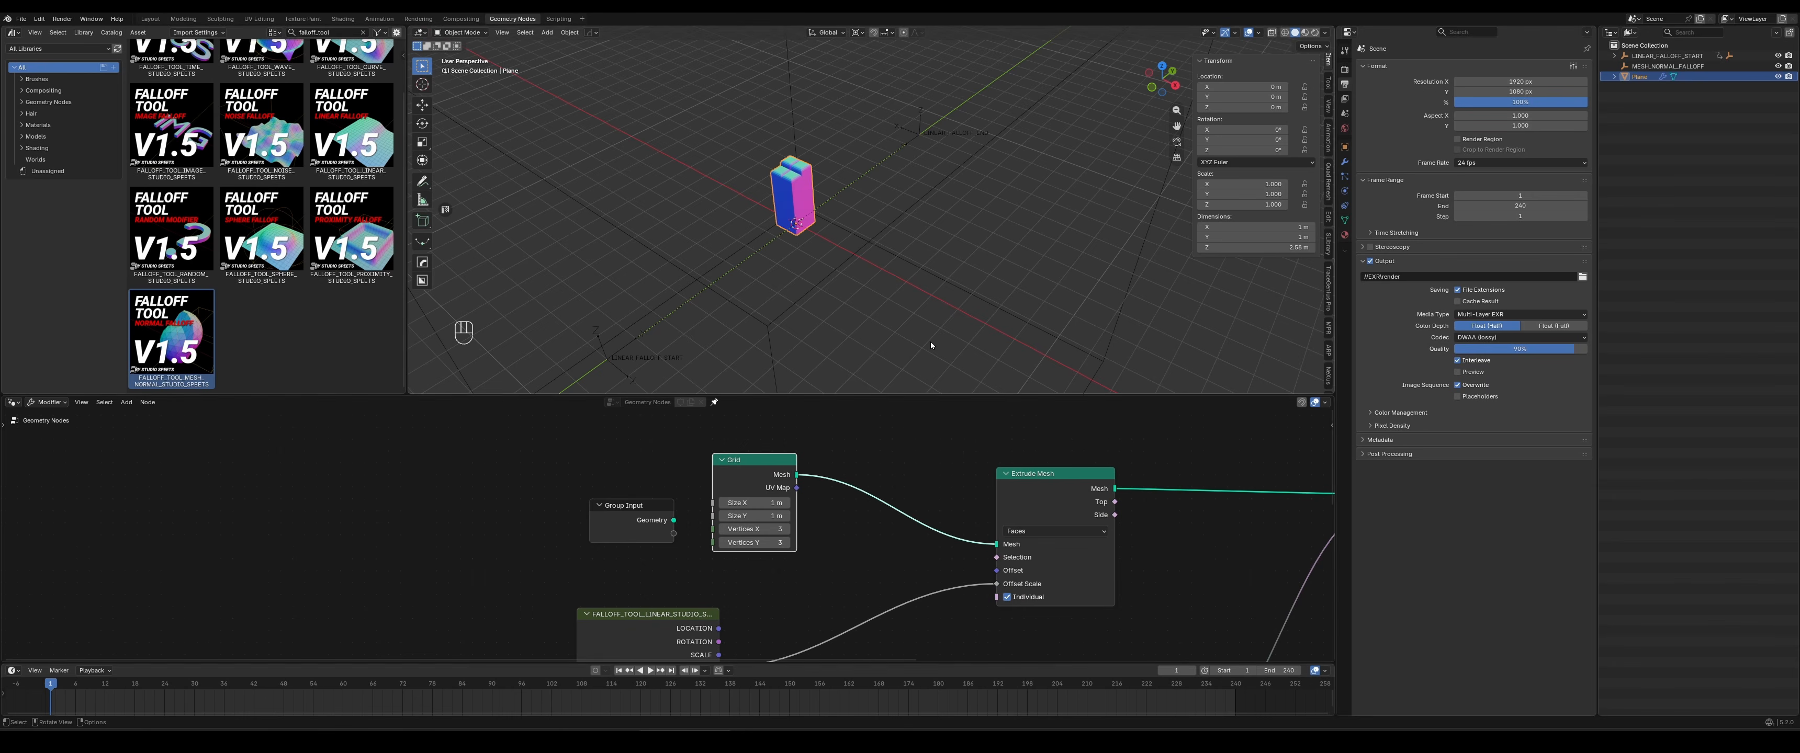
# Size the grid 16 m by 16 m with 2 vertices in X and 24 in Y
pyautogui.click(755, 503)
pyautogui.write('16')
pyautogui.press('Tab')
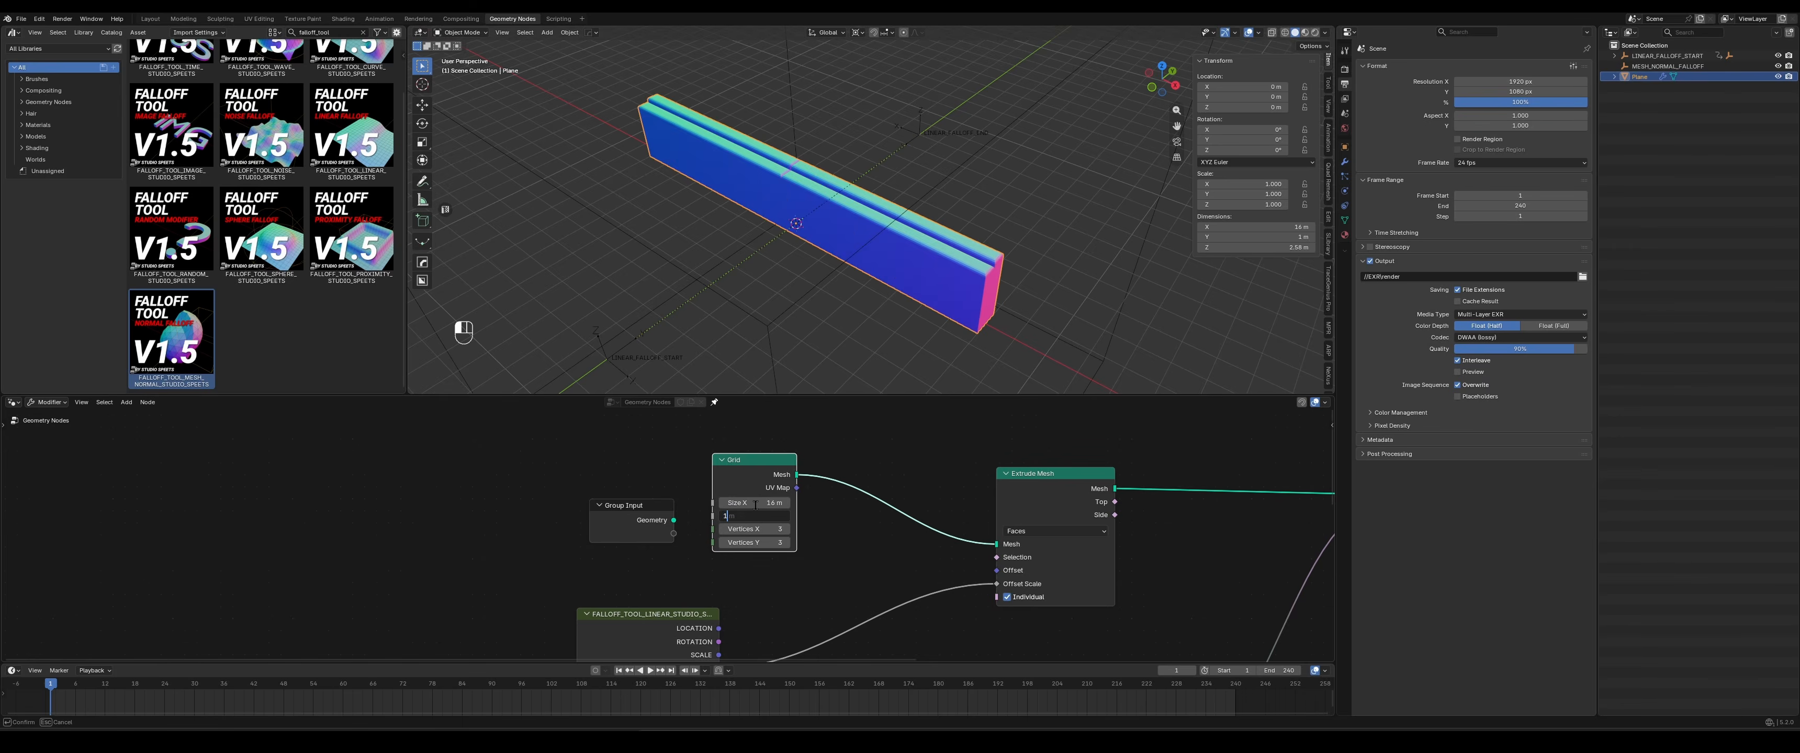
pyautogui.write('16')
pyautogui.press('Return')
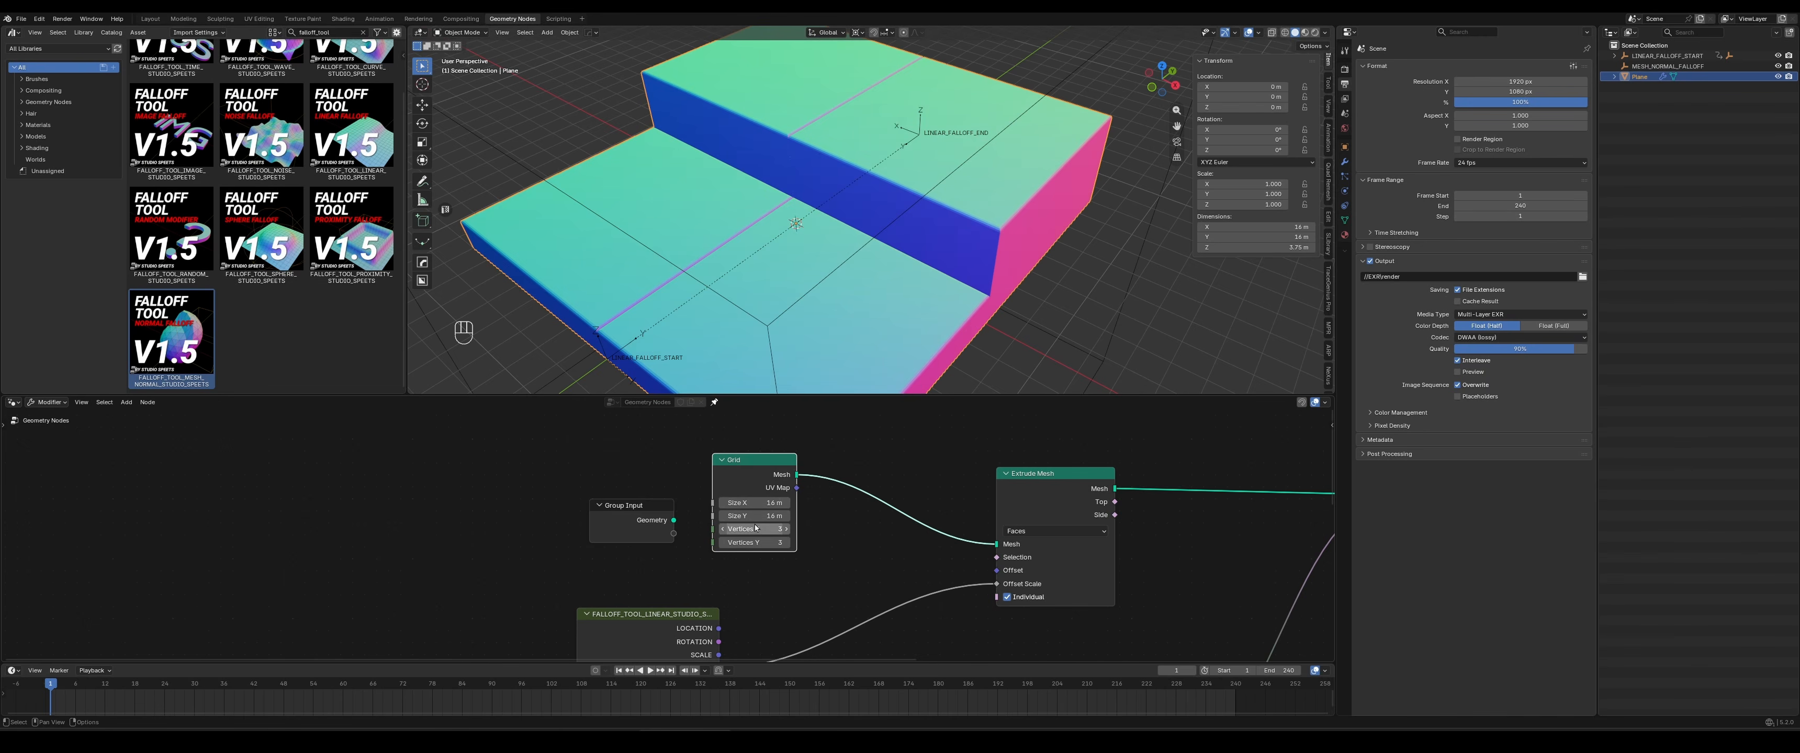
pyautogui.moveTo(755, 529); pyautogui.dragTo(841, 543)
# Inspect the stepped strips from several angles and switch the viewport to Material Preview shading
pyautogui.moveTo(940, 279); pyautogui.dragTo(860, 262, button='middle')
pyautogui.moveTo(852, 266)
pyautogui.mouseDown(button='middle')
pyautogui.moveTo(846, 289)
pyautogui.moveTo(922, 294)
pyautogui.moveTo(820, 276)
pyautogui.moveTo(858, 275)
pyautogui.mouseUp(button='middle')
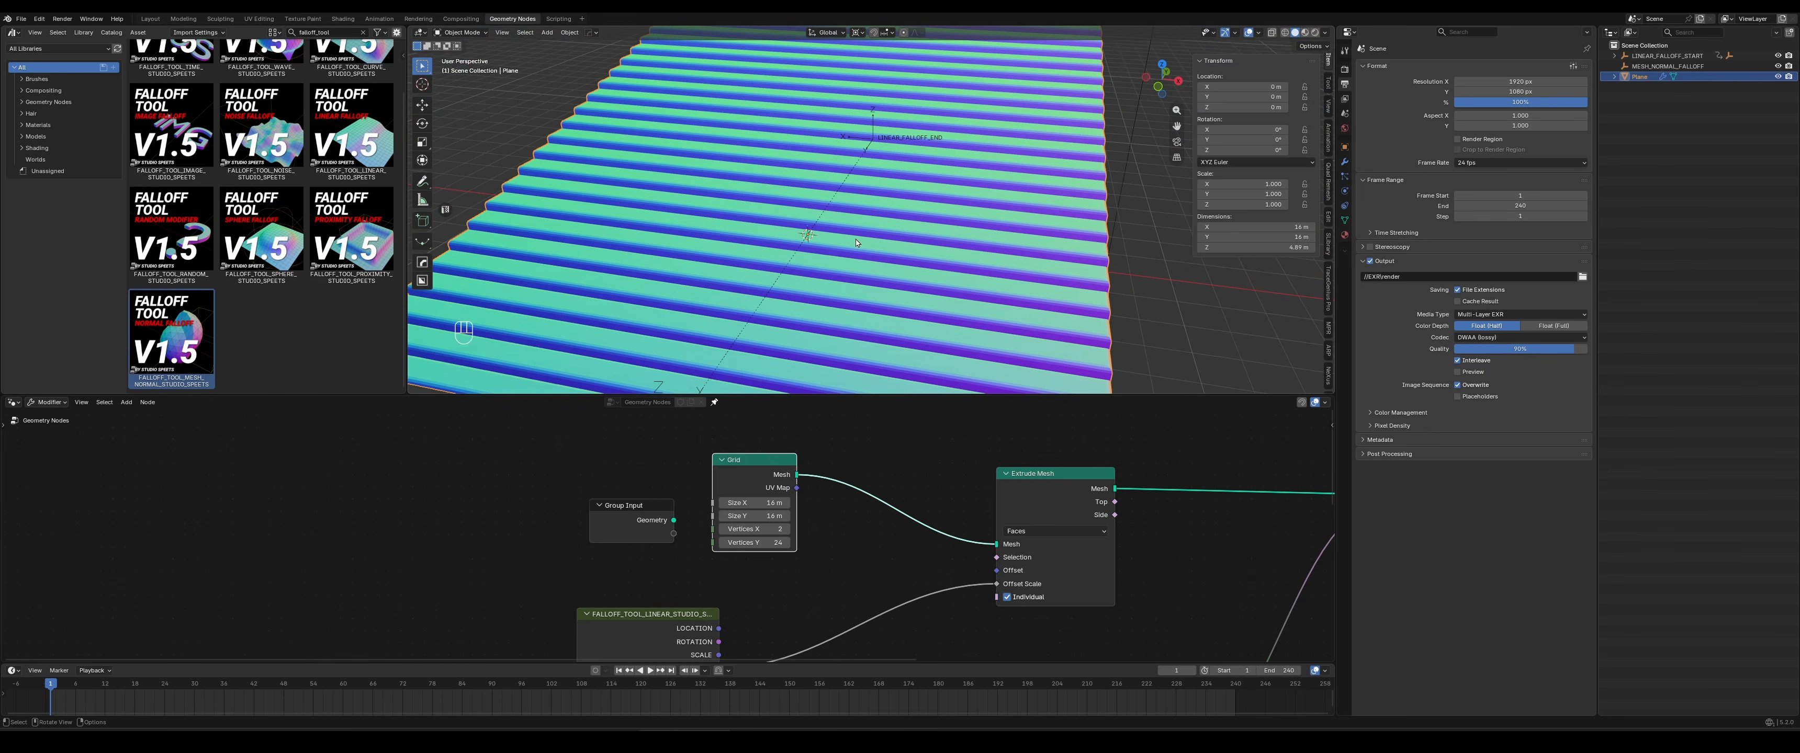
pyautogui.scroll(-4, 856, 243)
pyautogui.moveTo(889, 237); pyautogui.dragTo(833, 217, button='middle')
pyautogui.scroll(1, 836, 217)
pyautogui.moveTo(915, 219); pyautogui.dragTo(891, 246, button='middle')
pyautogui.scroll(4, 866, 220)
pyautogui.scroll(-1, 880, 235)
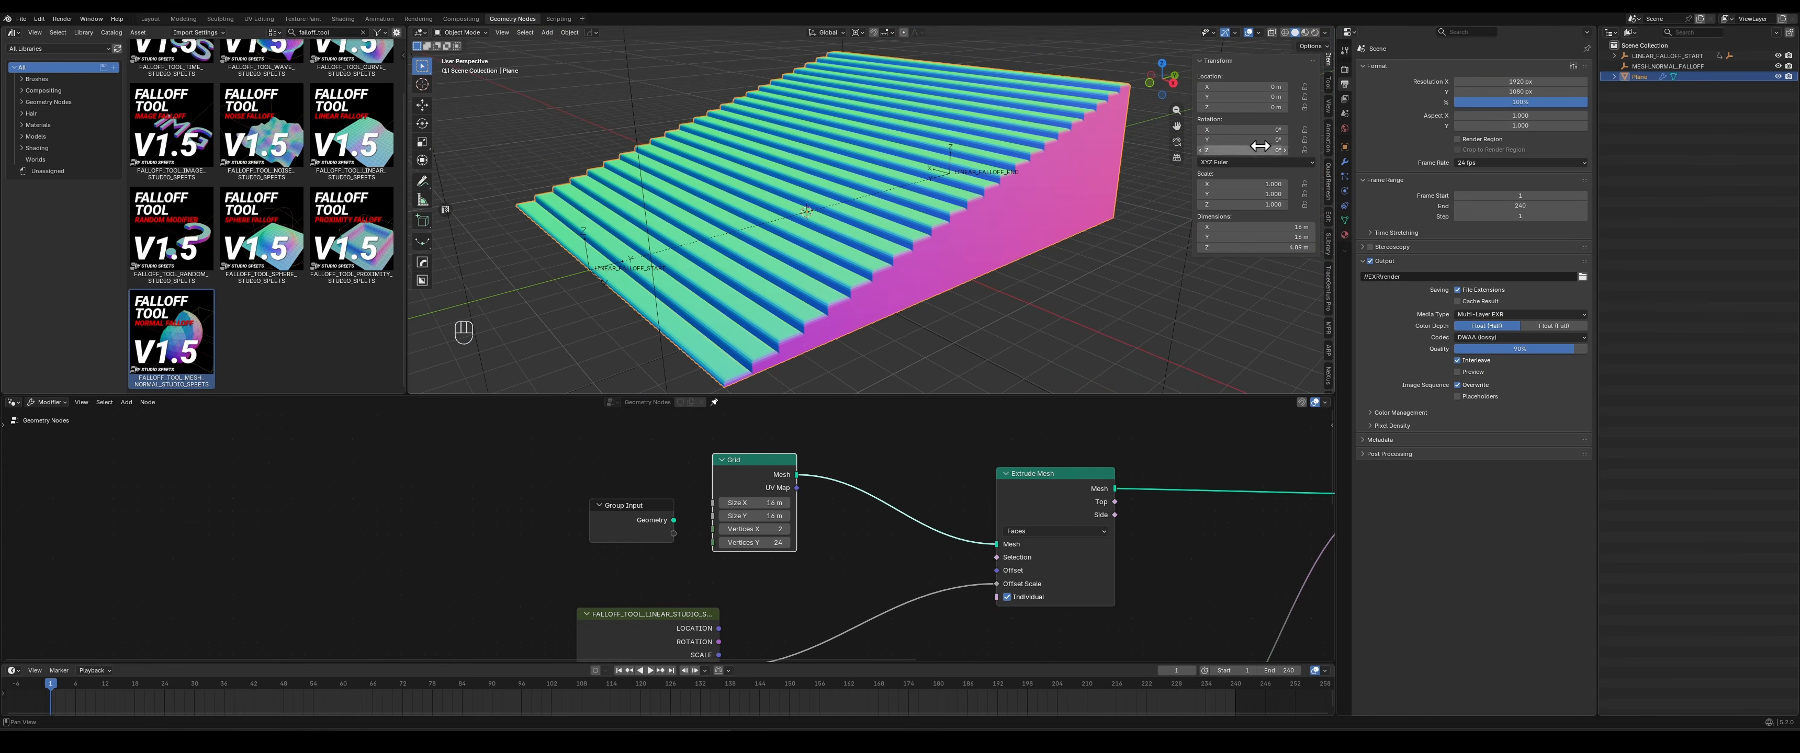
pyautogui.click(1304, 33)
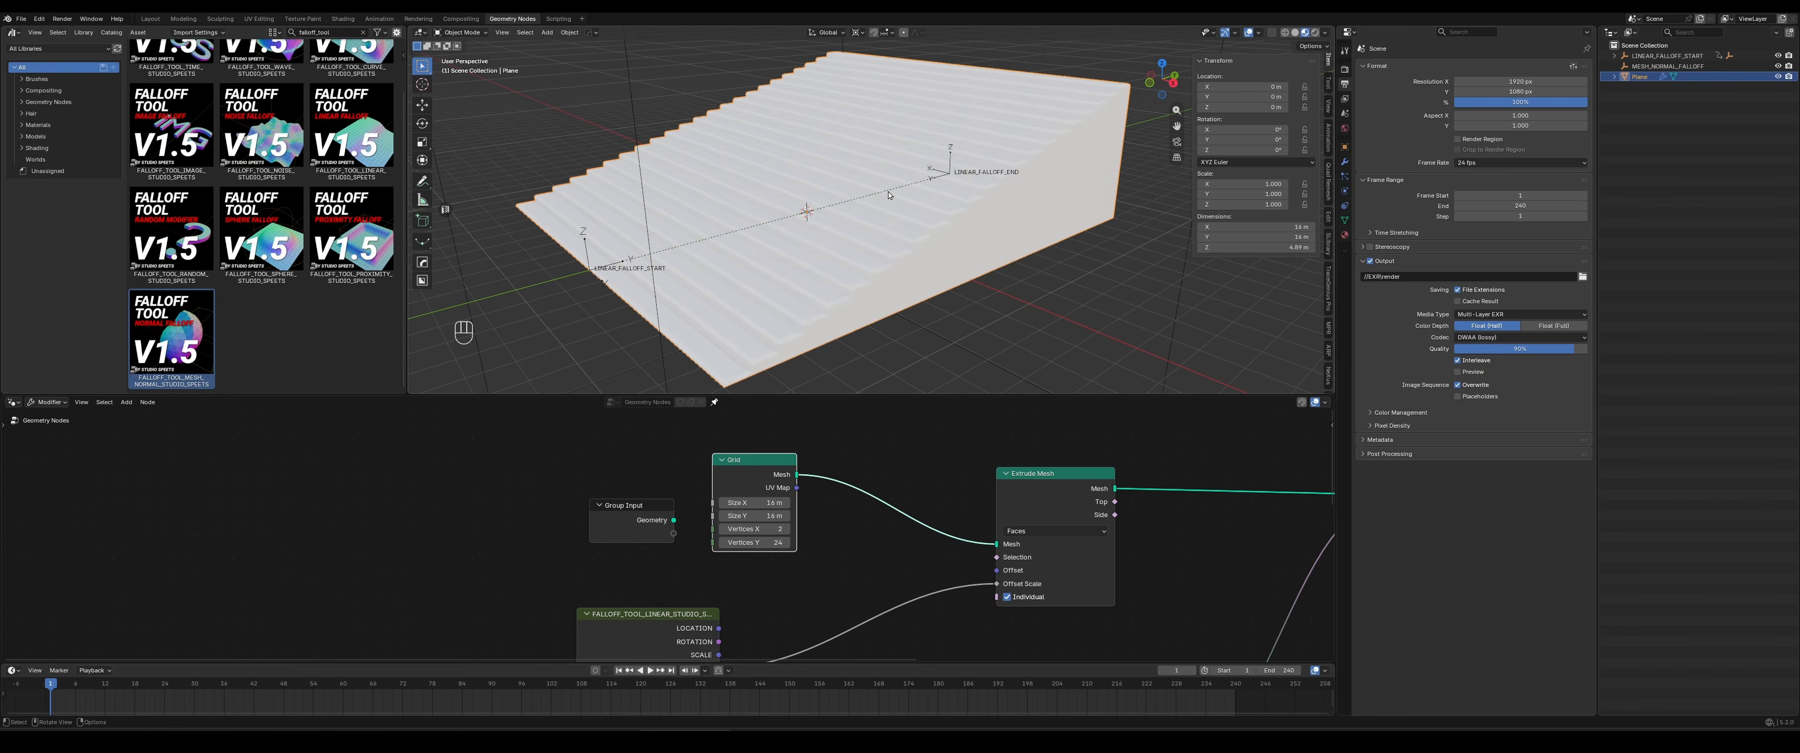
pyautogui.moveTo(856, 188)
pyautogui.mouseDown(button='middle')
pyautogui.moveTo(931, 212)
pyautogui.moveTo(1010, 188)
pyautogui.moveTo(896, 220)
pyautogui.moveTo(854, 191)
pyautogui.moveTo(893, 200)
pyautogui.mouseUp(button='middle')
# Move the Group Output farther away and insert a Set Material node between Mesh Bevel and Group Output
pyautogui.moveTo(1197, 524); pyautogui.dragTo(786, 516, button='middle')
pyautogui.moveTo(1153, 501); pyautogui.dragTo(789, 493, button='middle')
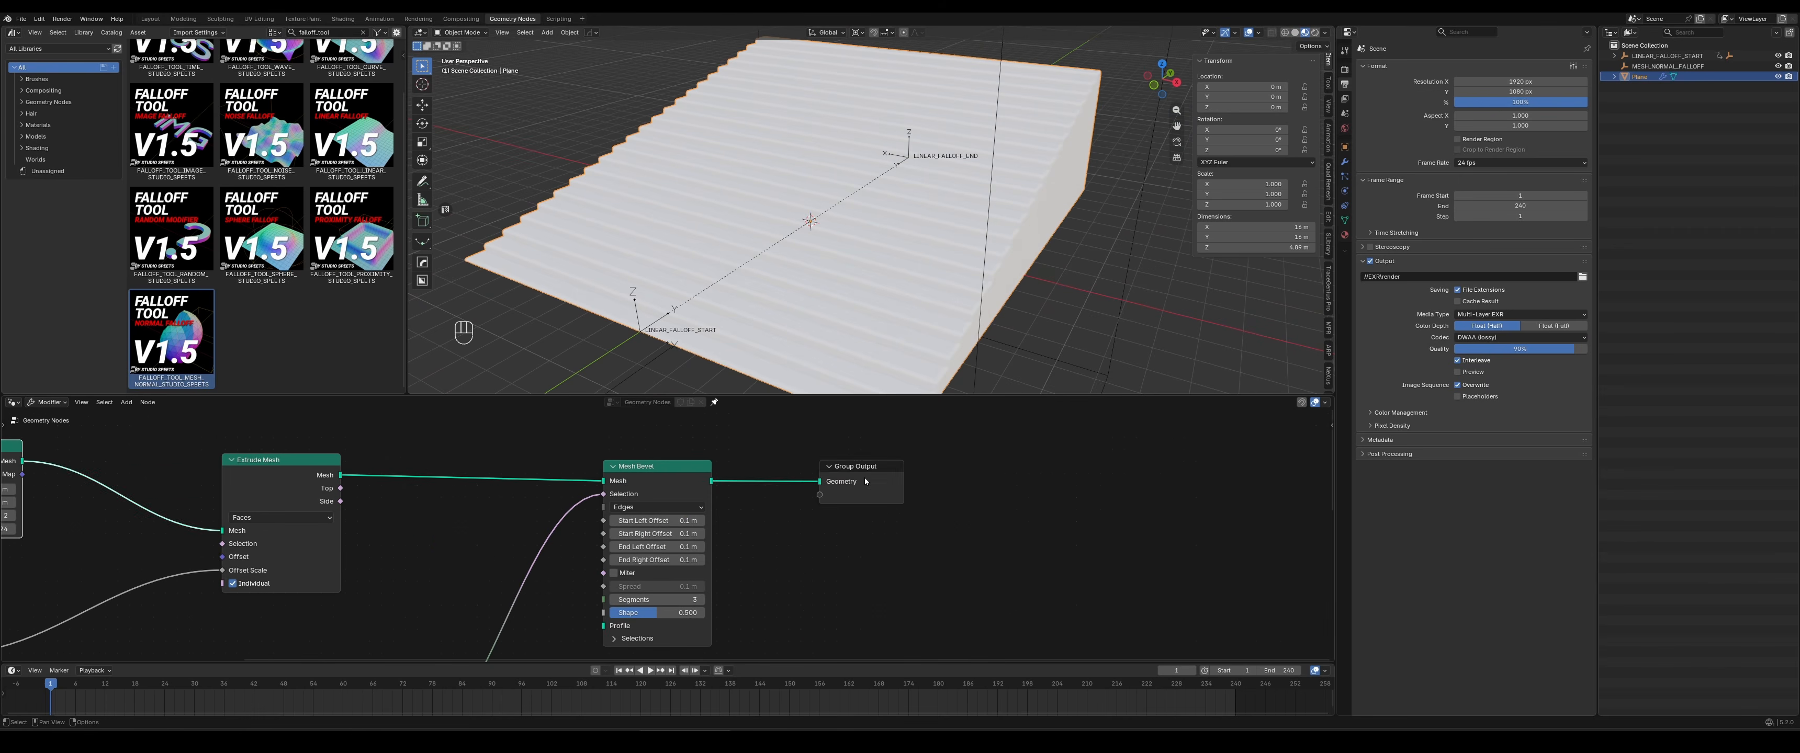
pyautogui.moveTo(866, 481); pyautogui.dragTo(1179, 476)
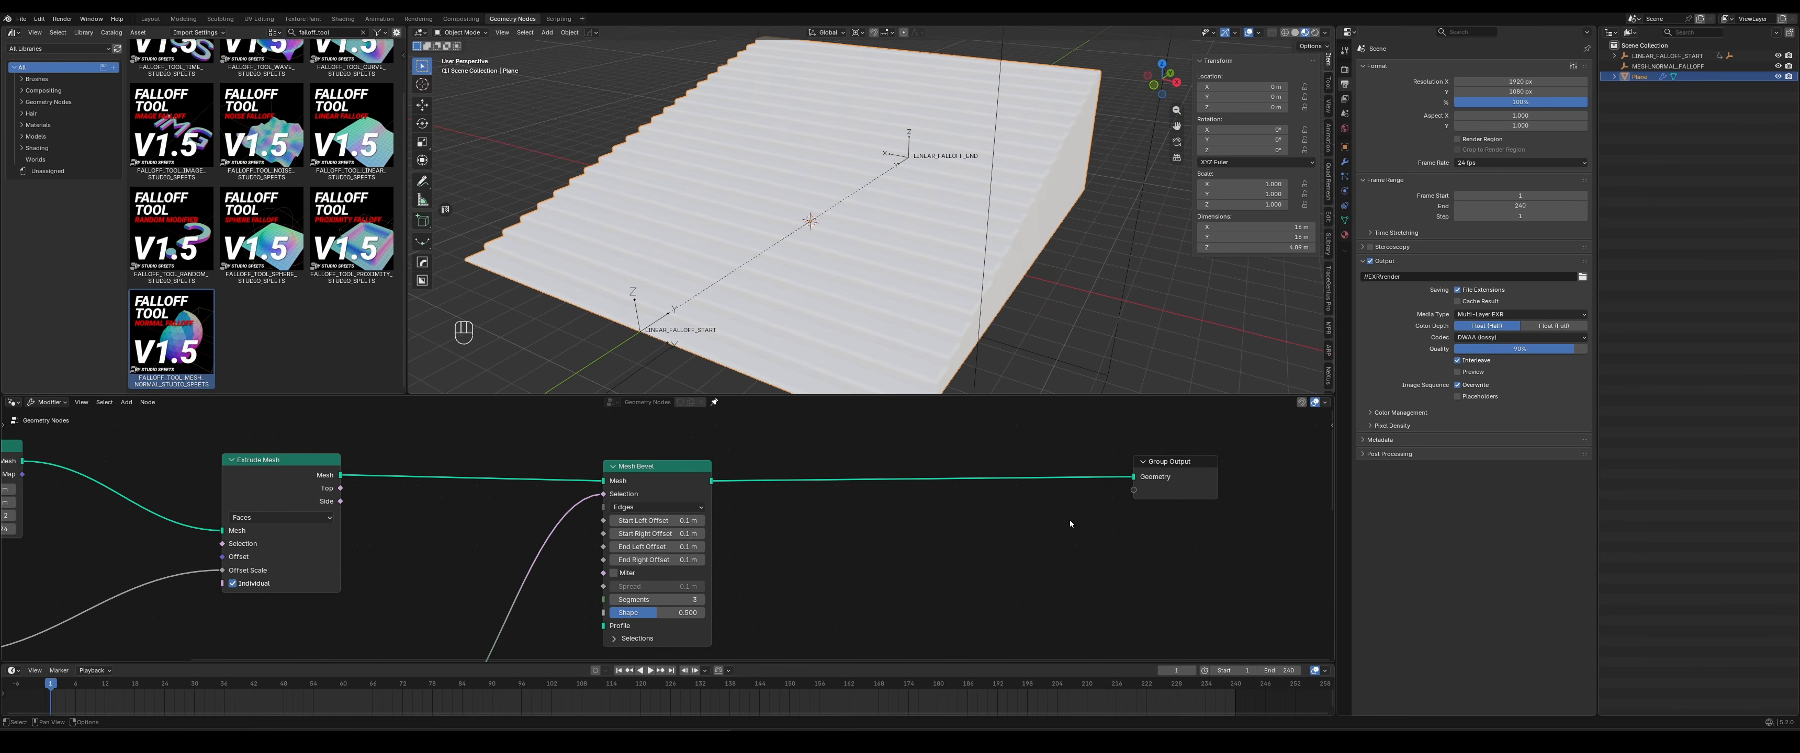
pyautogui.hotkey('shift', 'a')
pyautogui.write('set')
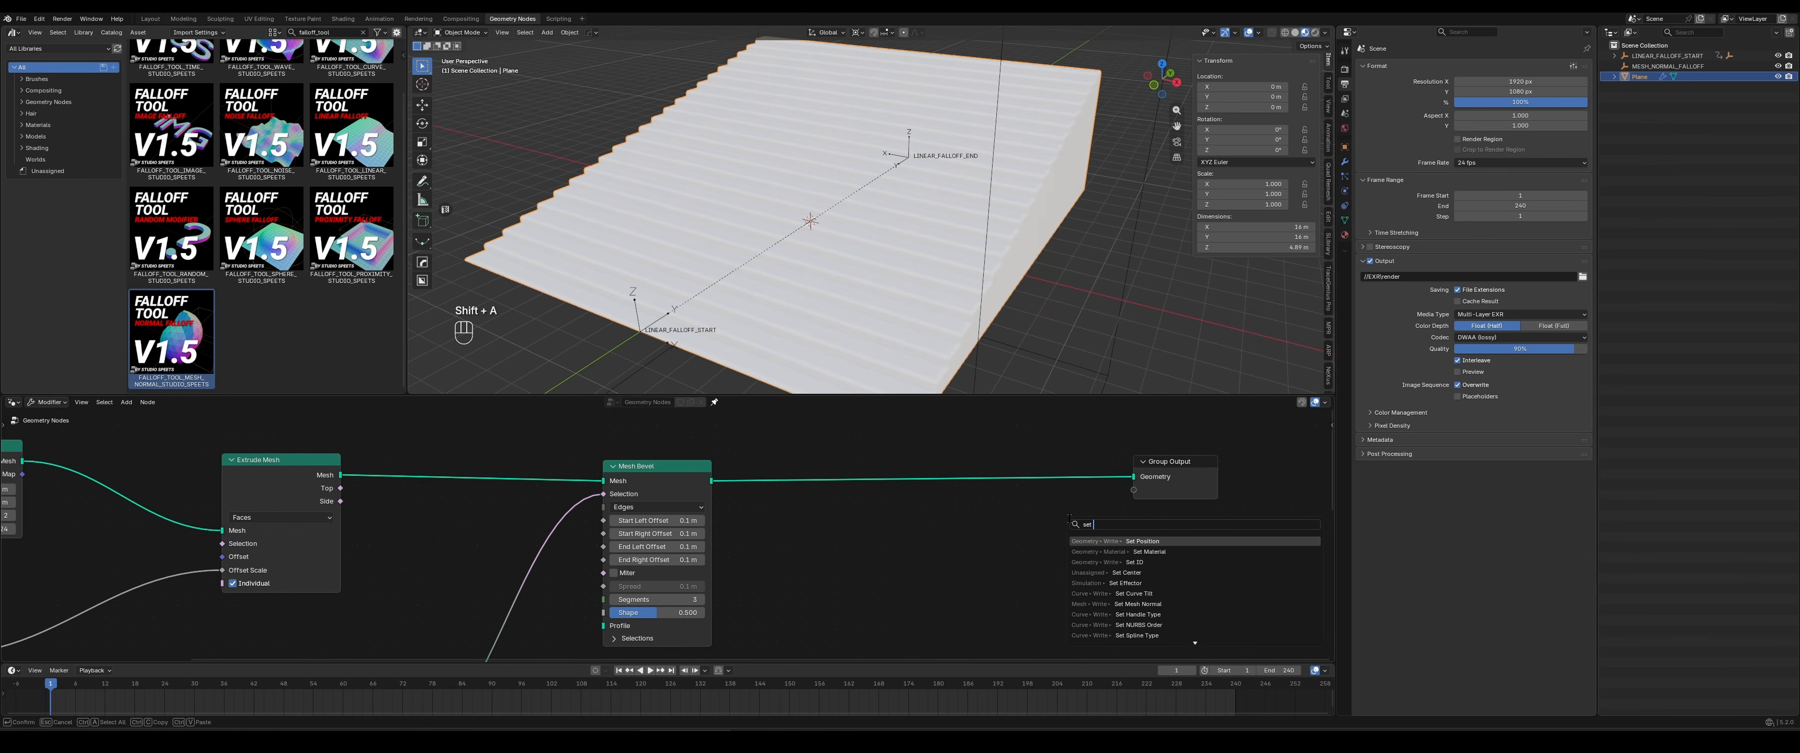
pyautogui.press('Down')
pyautogui.press('Return')
pyautogui.click(1021, 459)
# Delete the unused Group Input node and move the Grid node slightly closer to Extrude Mesh
pyautogui.scroll(-10, 919, 544)
pyautogui.scroll(1, 821, 574)
pyautogui.moveTo(821, 574); pyautogui.dragTo(893, 500, button='middle')
pyautogui.scroll(1, 896, 502)
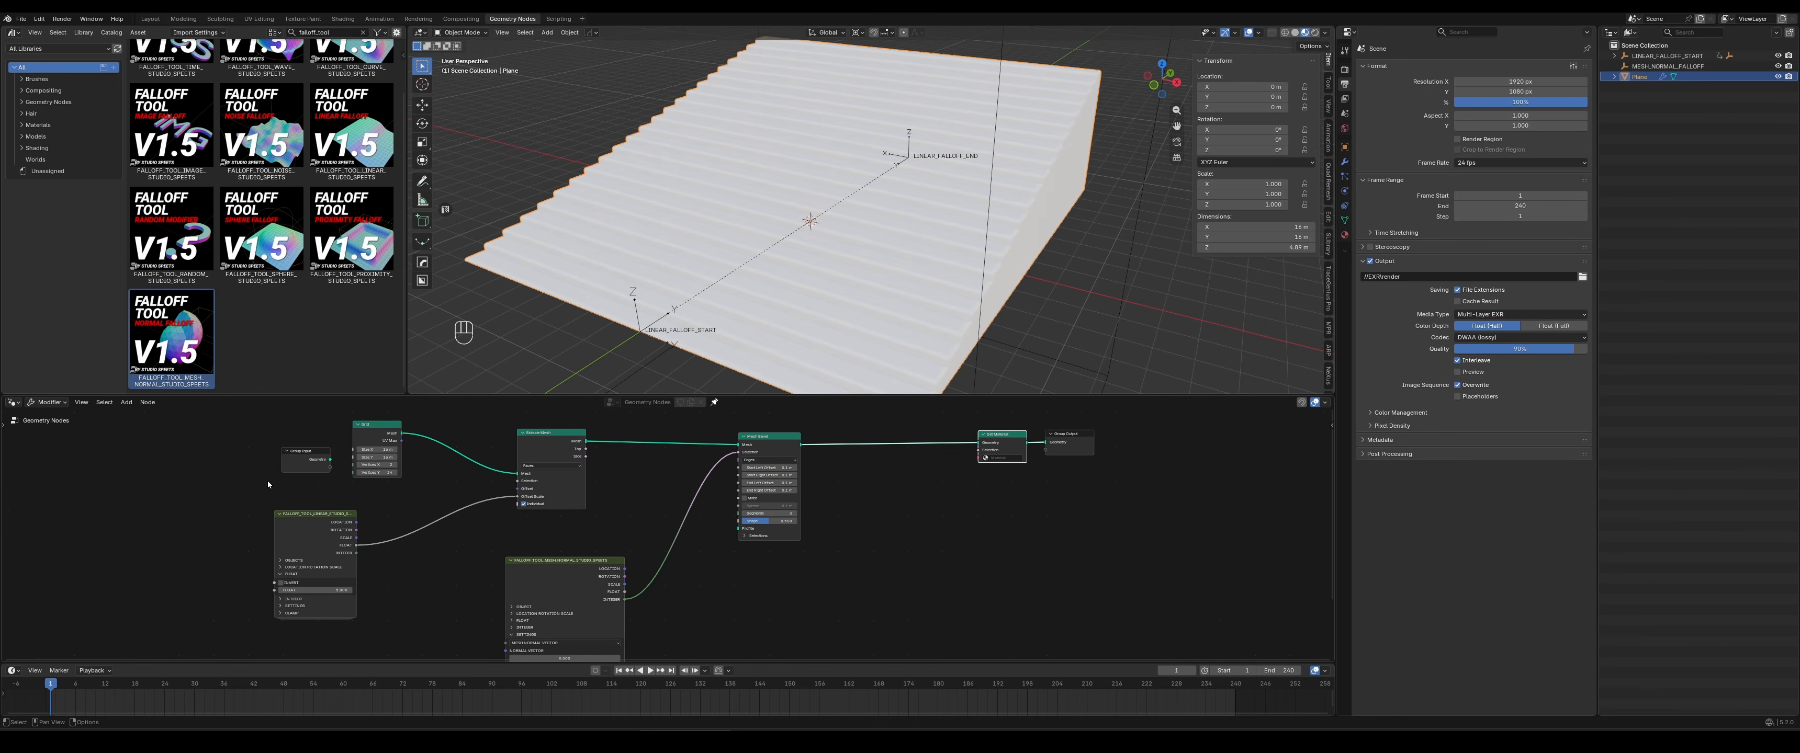
pyautogui.click(299, 472)
pyautogui.press('Delete')
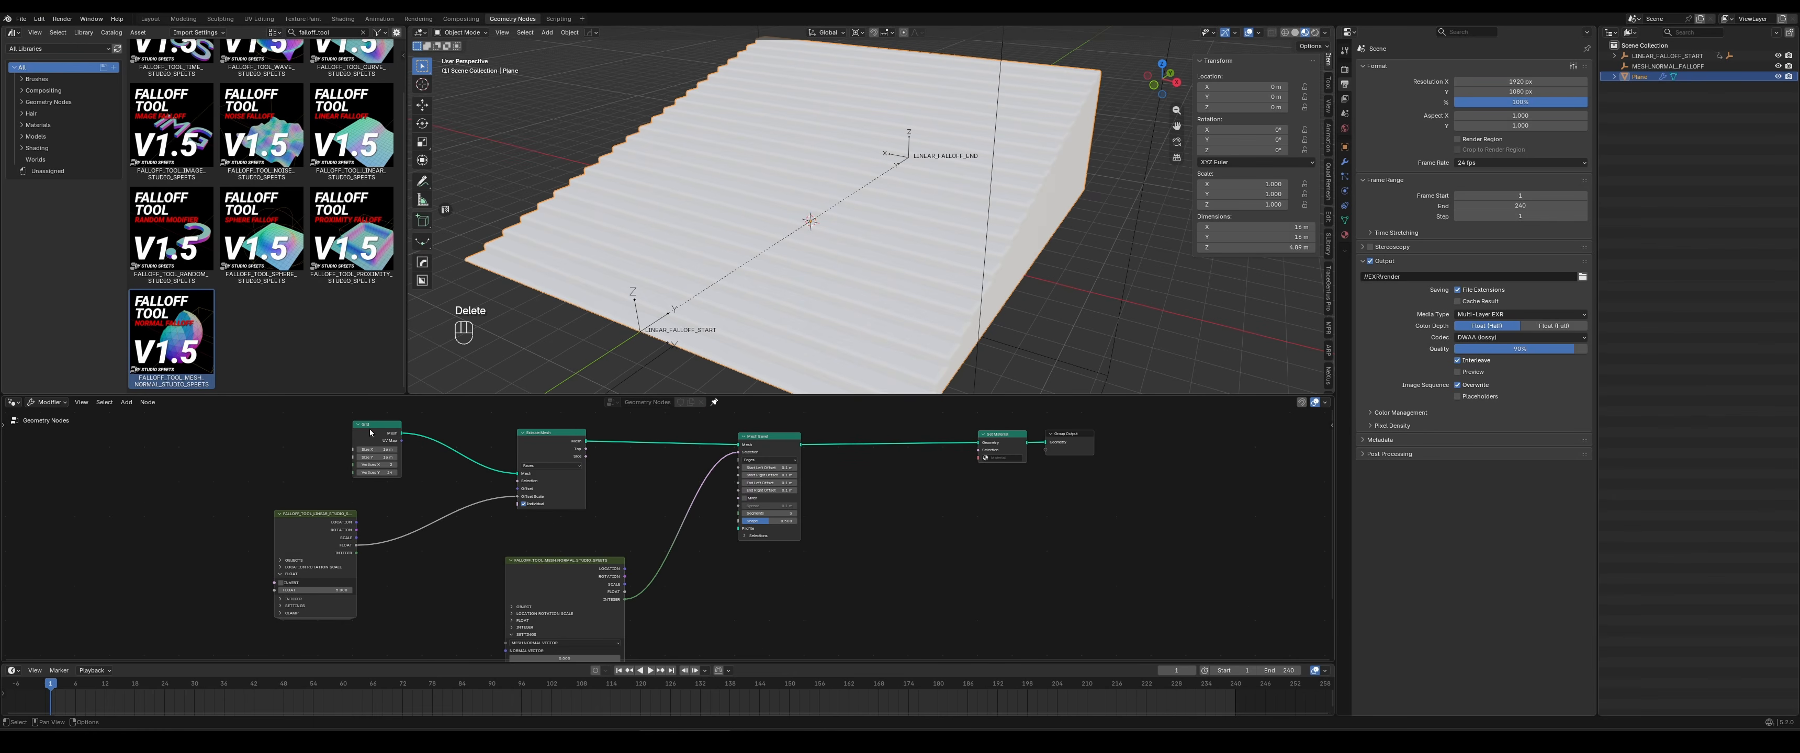
pyautogui.moveTo(367, 425); pyautogui.dragTo(393, 445)
pyautogui.scroll(2, 979, 535)
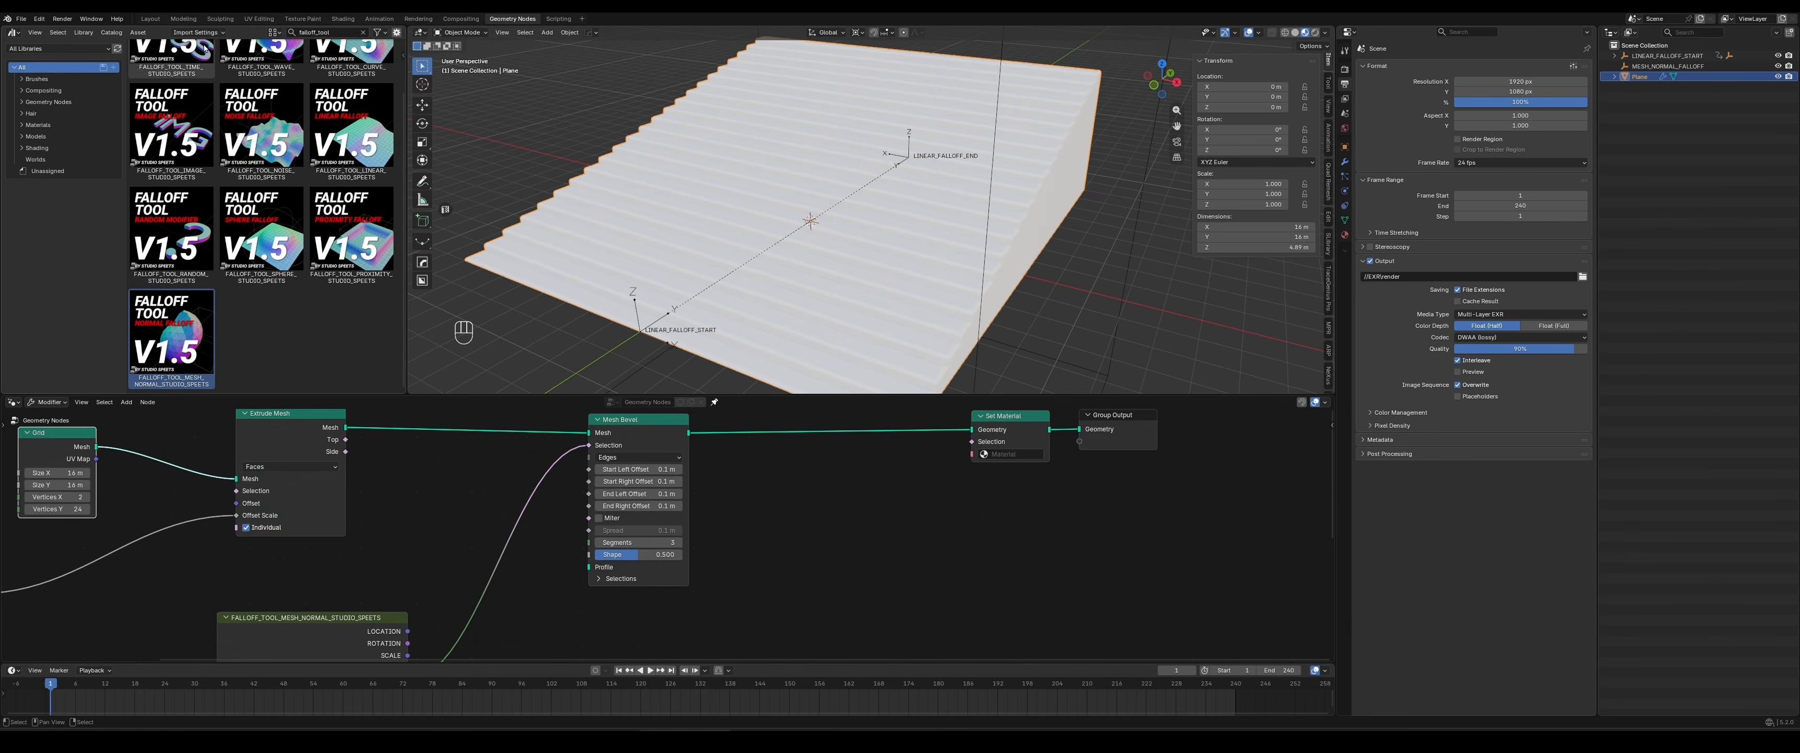
# Search the asset library for "tinquify"
pyautogui.click(323, 32)
pyautogui.write('tinqu')
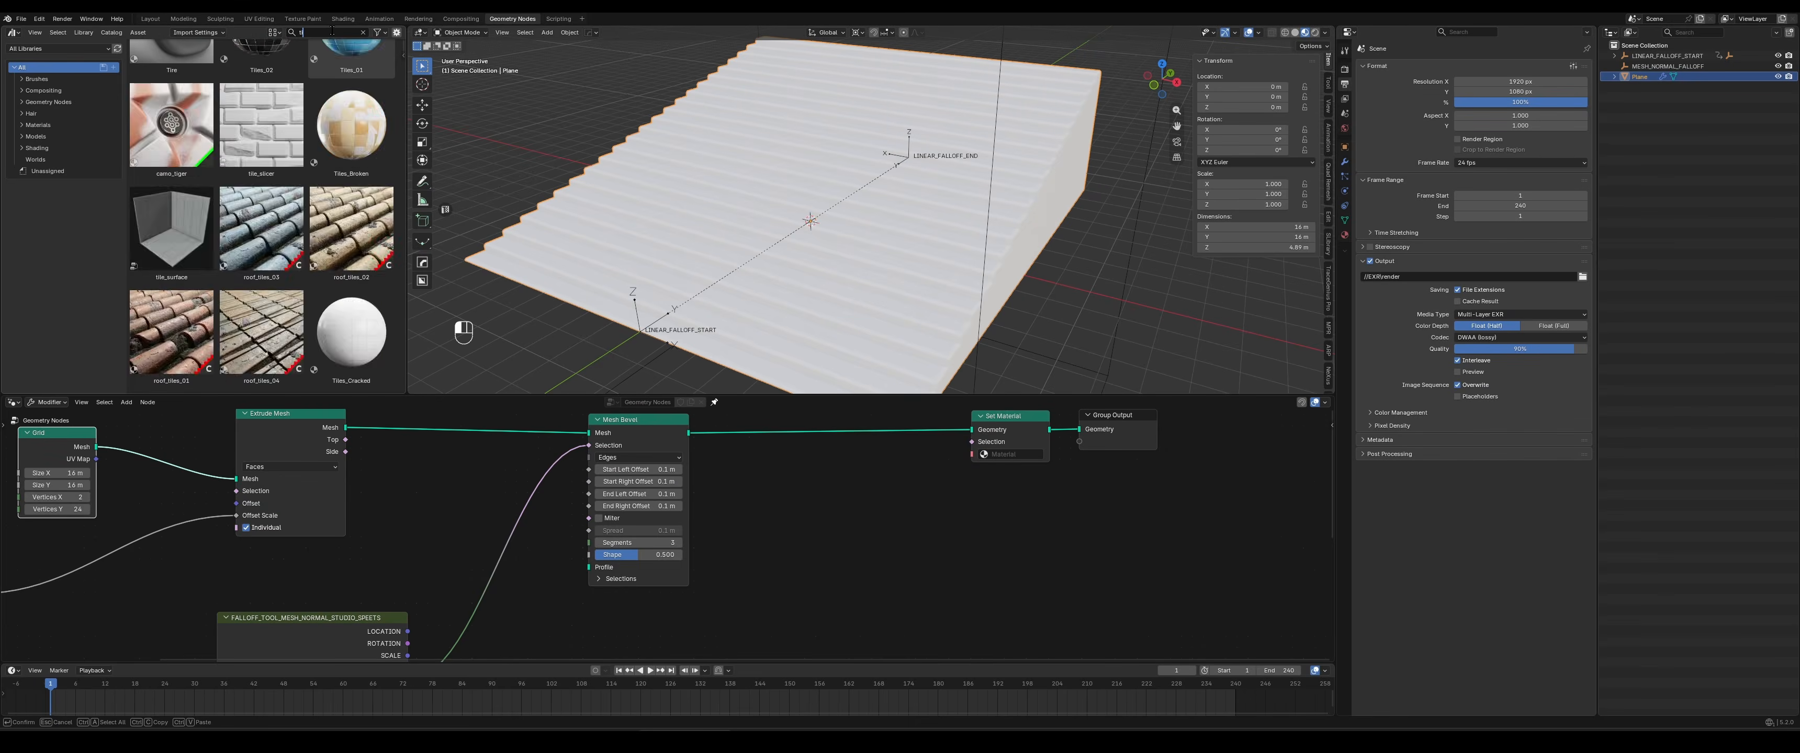
pyautogui.write('ify')
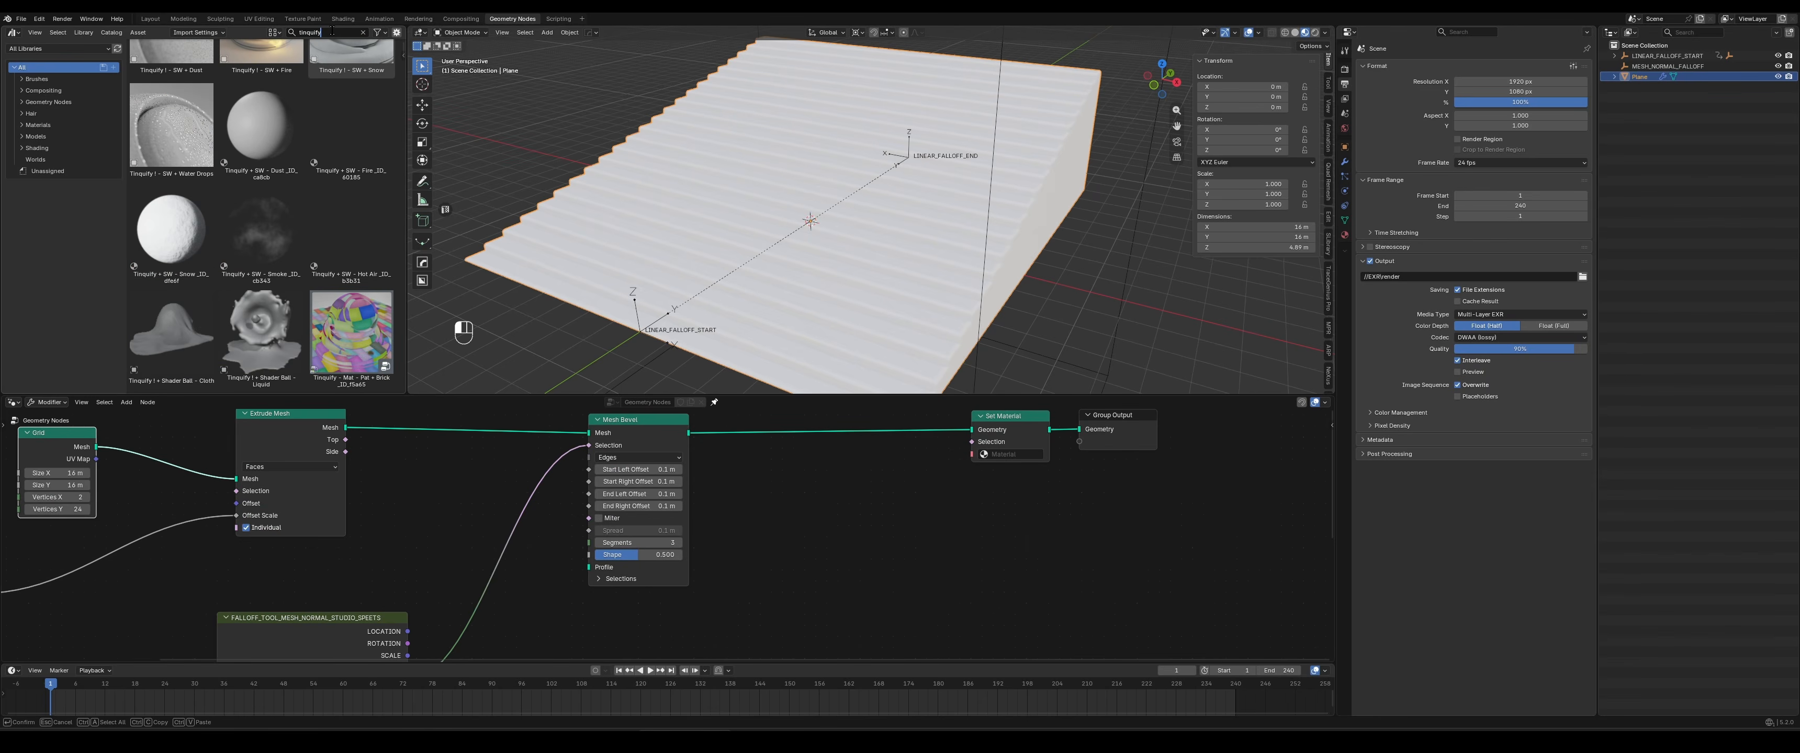
pyautogui.press('Return')
pyautogui.scroll(-5, 318, 70)
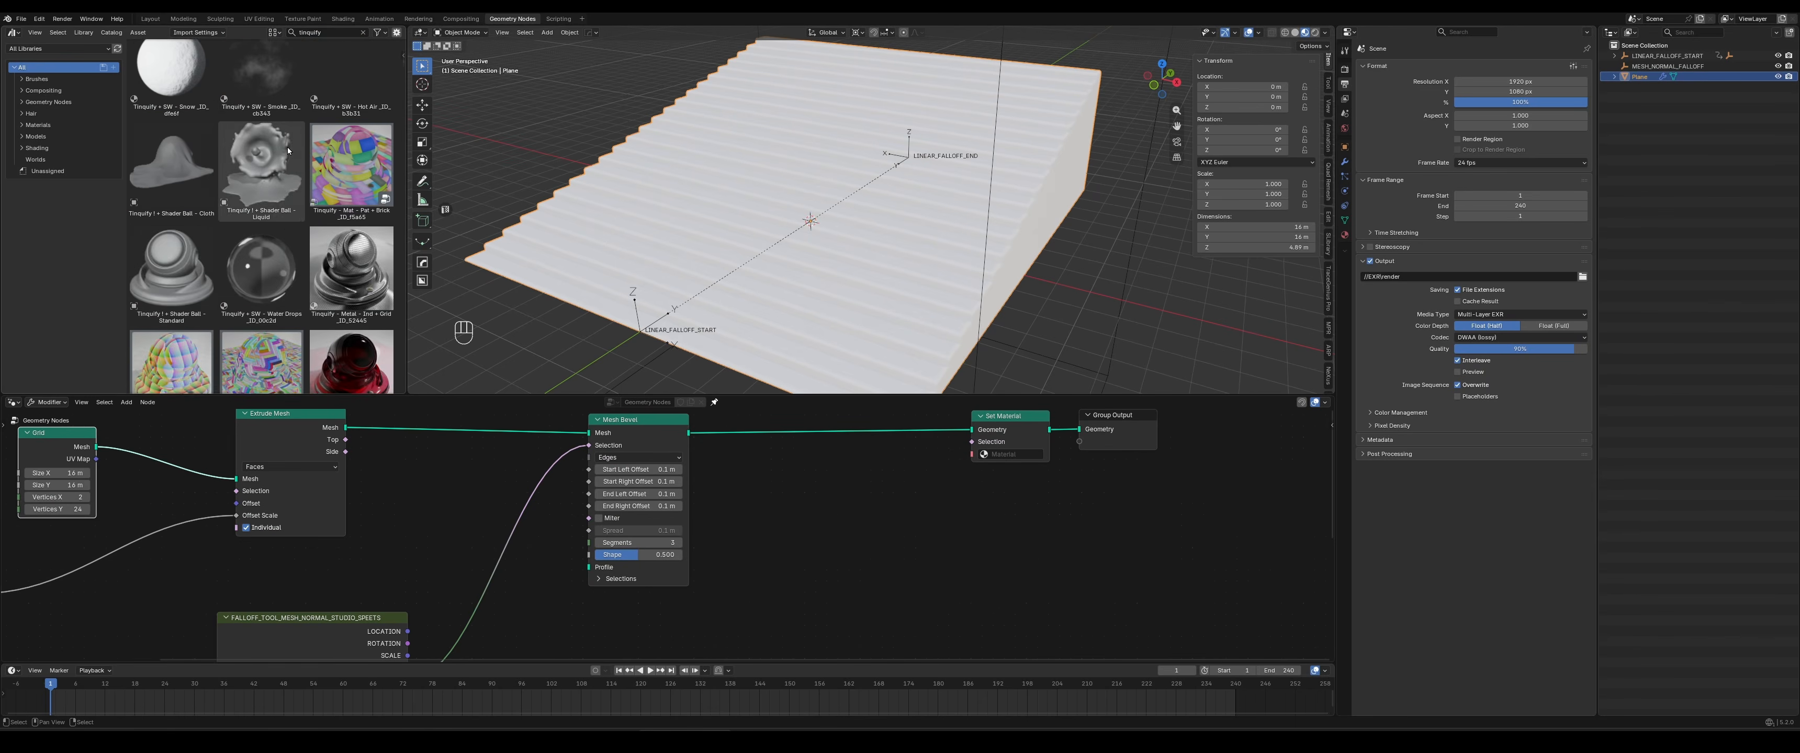
pyautogui.hotkey('ctrl', 'f')
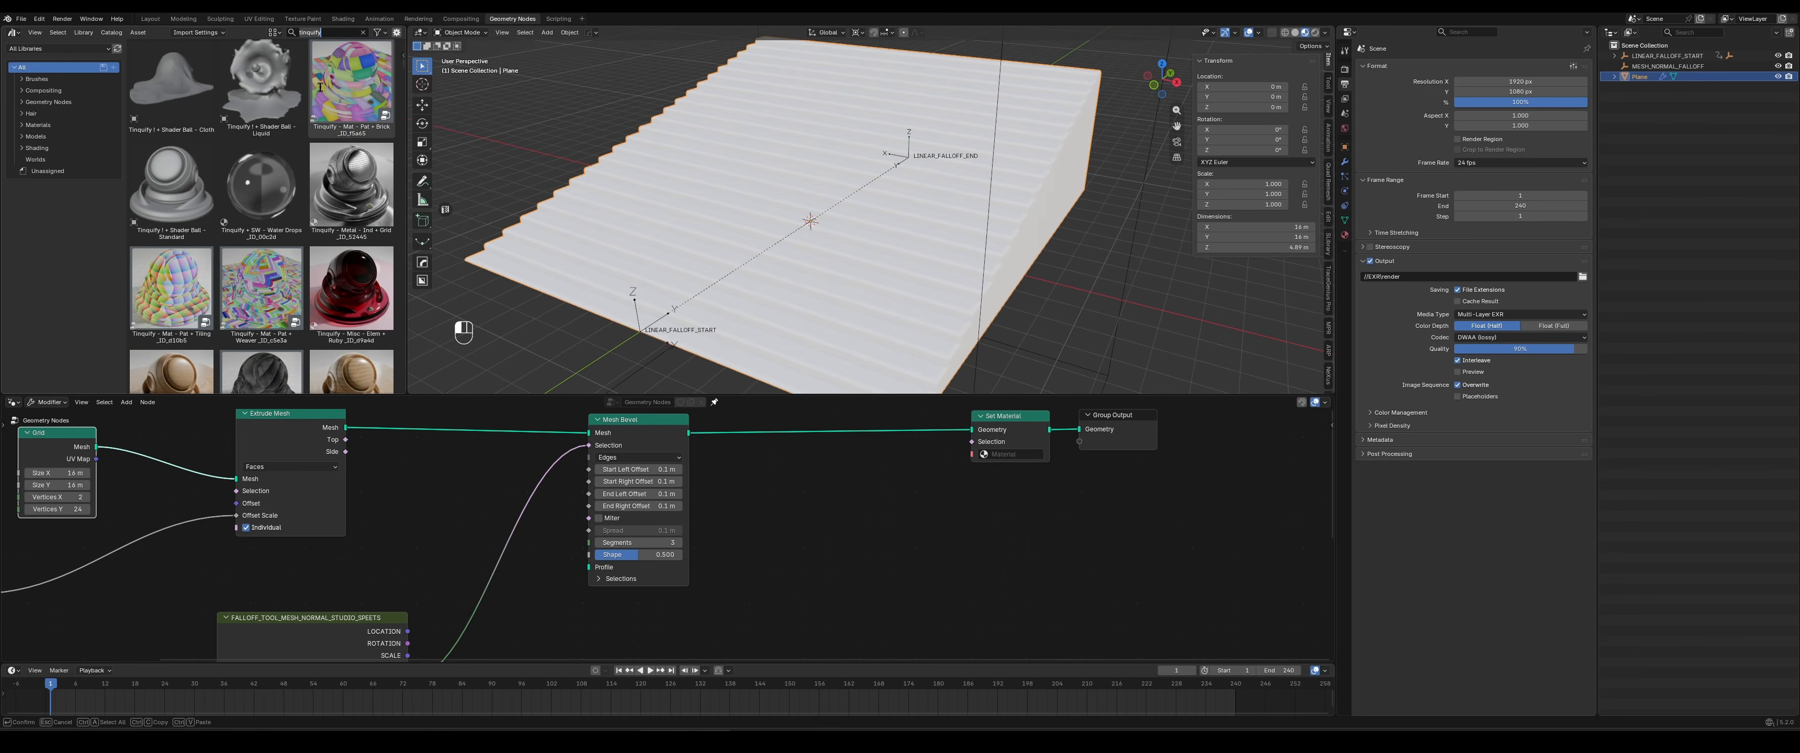
pyautogui.press('Return')
# Browse the Tinquify assets for a material suited to the stepped strips, including the concrete shader
pyautogui.scroll(-7, 267, 175)
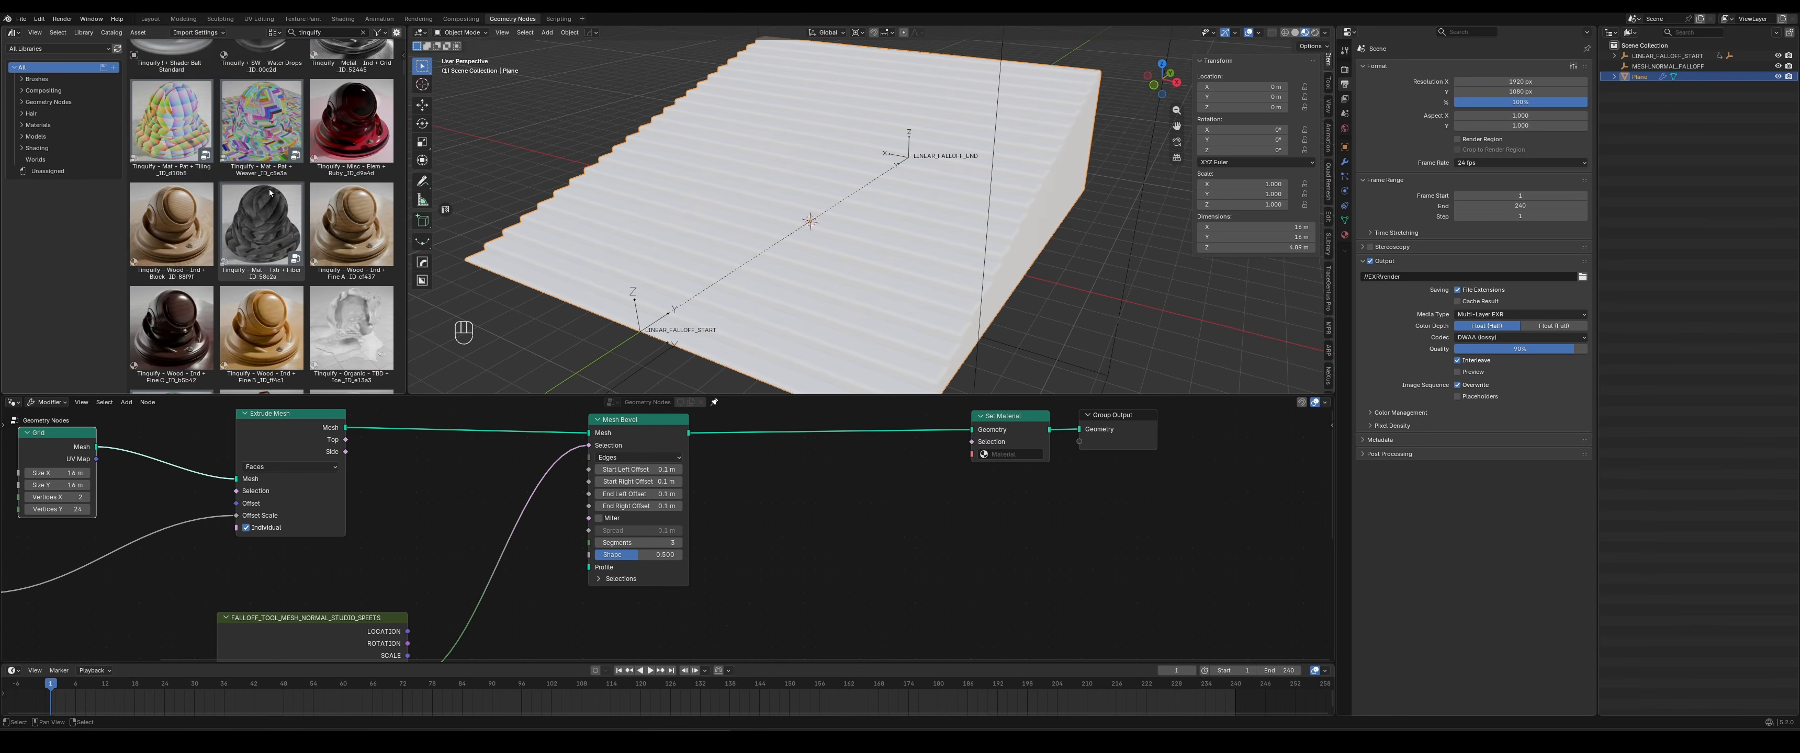
pyautogui.scroll(-10, 274, 158)
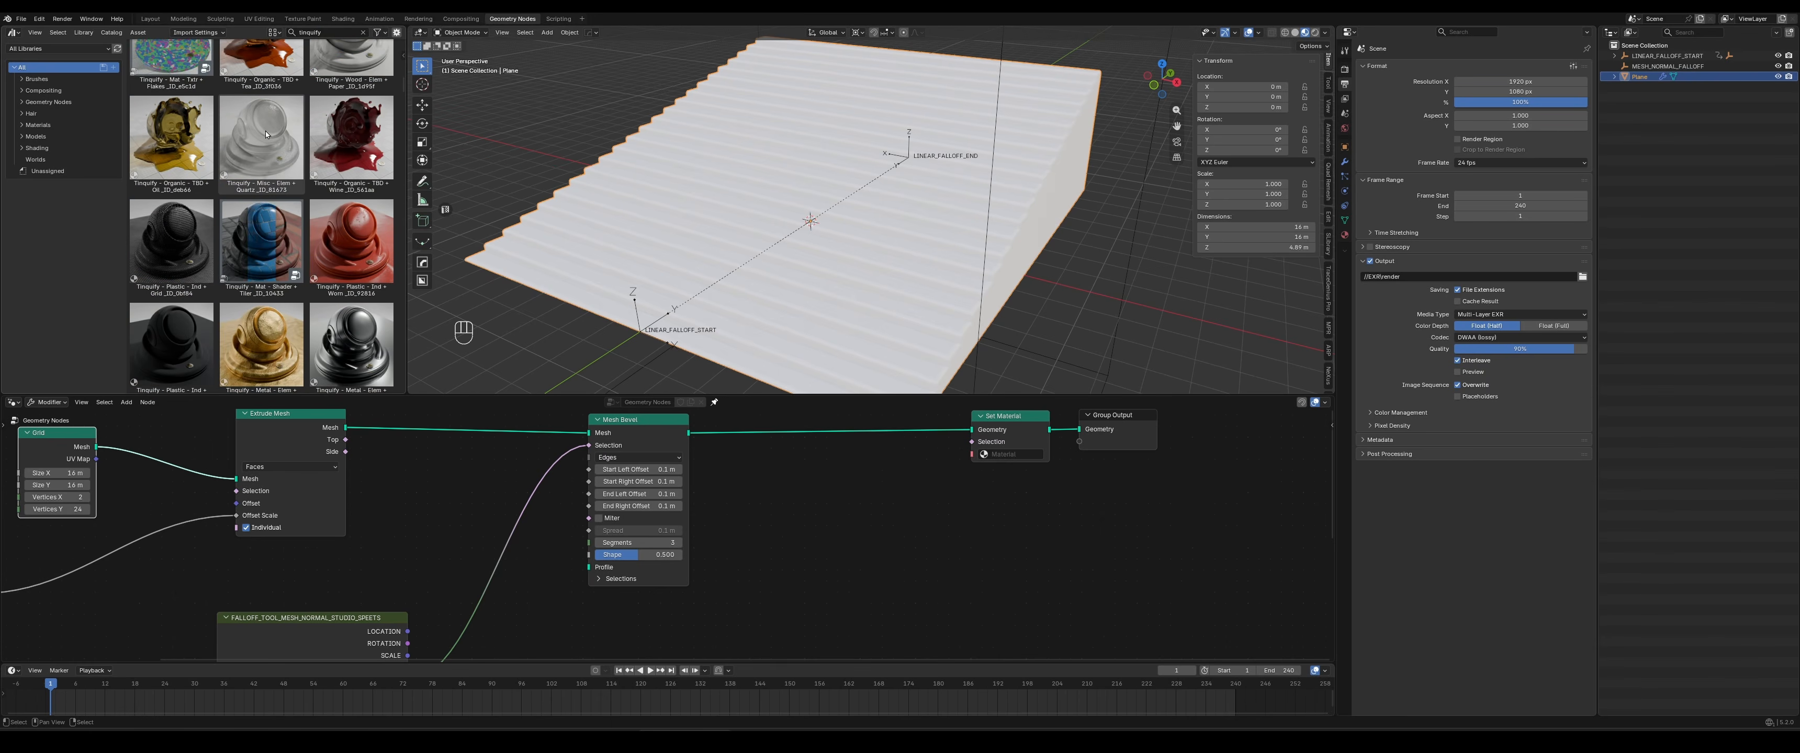
pyautogui.scroll(-2, 283, 145)
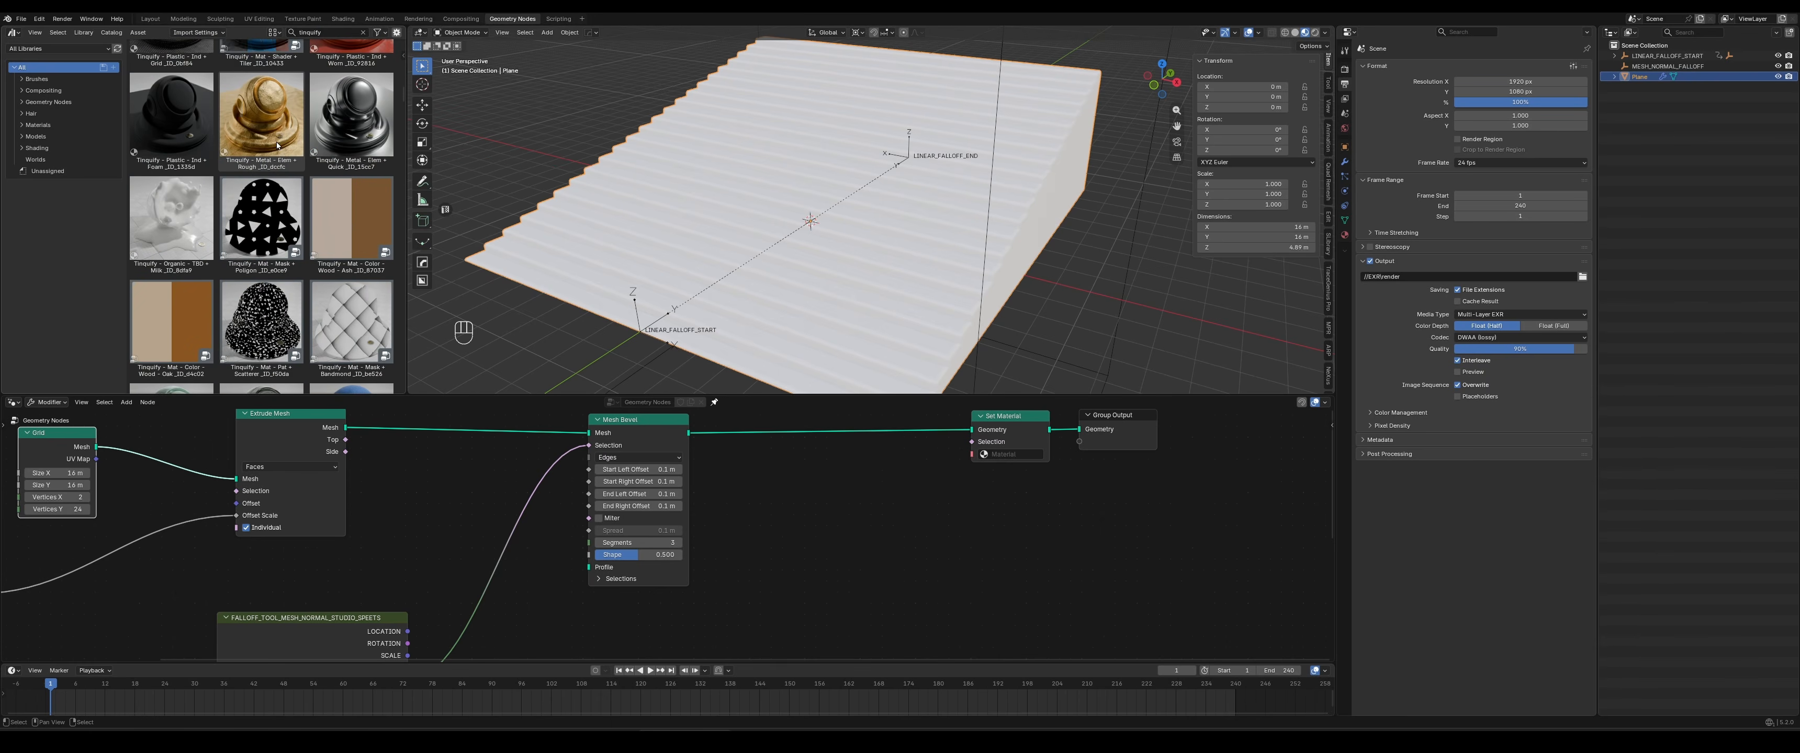
pyautogui.scroll(-5, 277, 145)
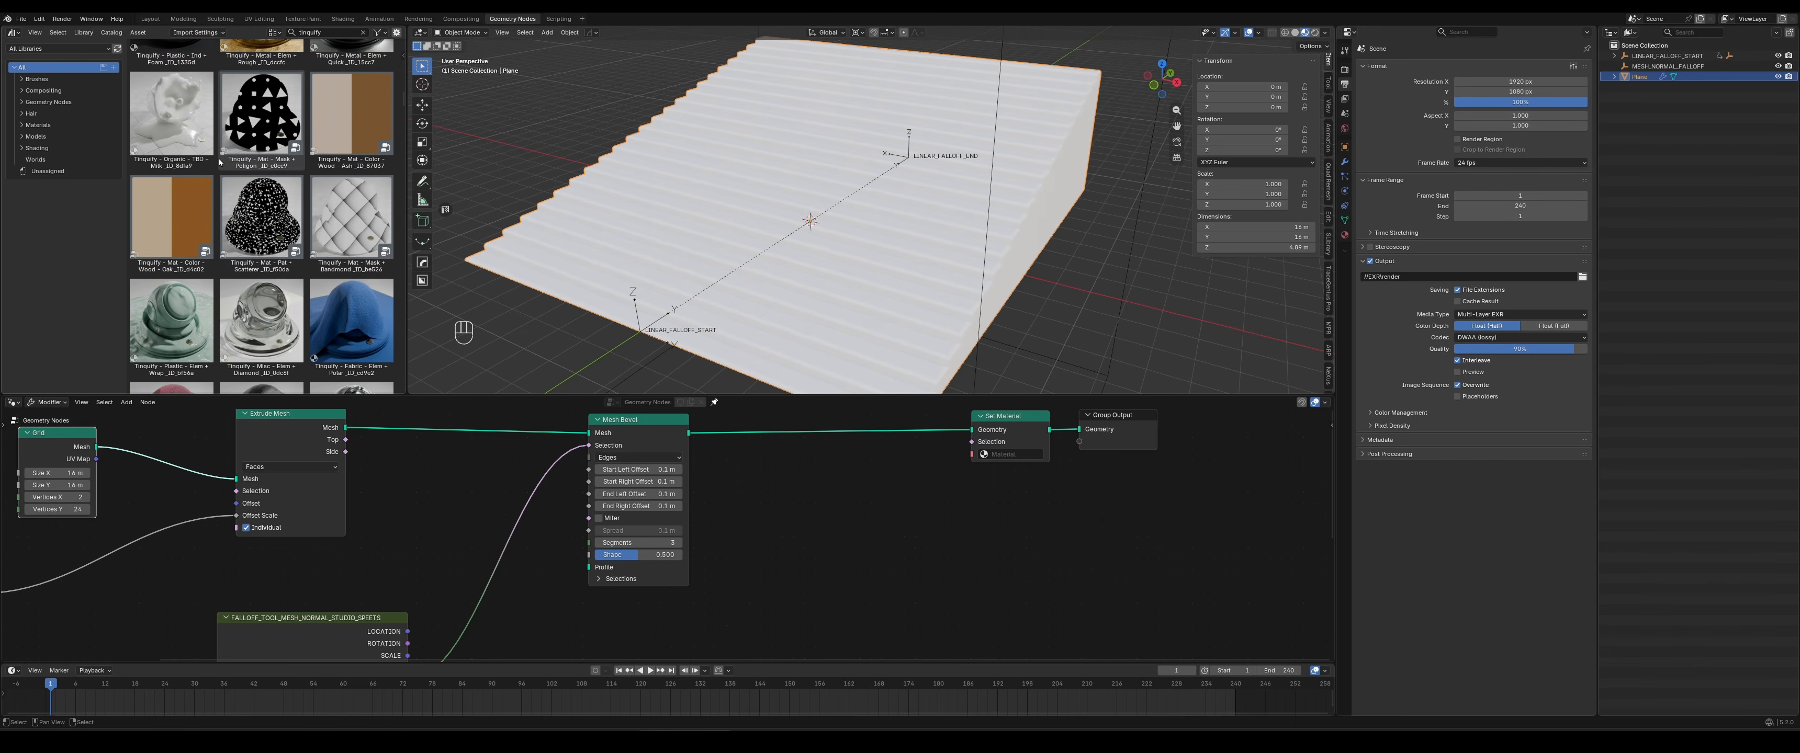
pyautogui.scroll(-8, 220, 161)
pyautogui.scroll(-7, 237, 147)
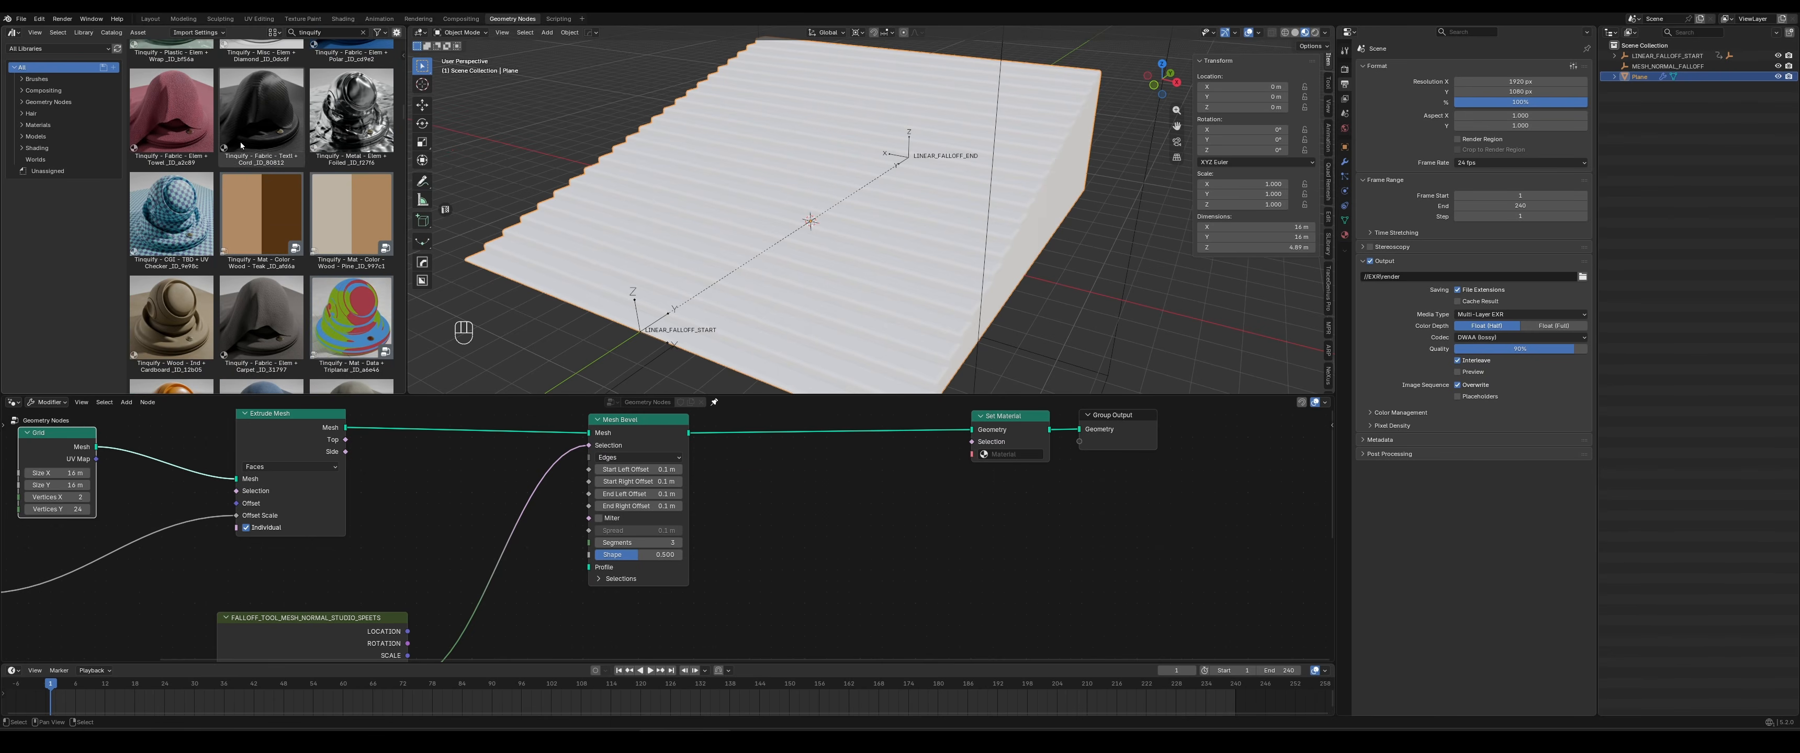
pyautogui.scroll(-15, 240, 147)
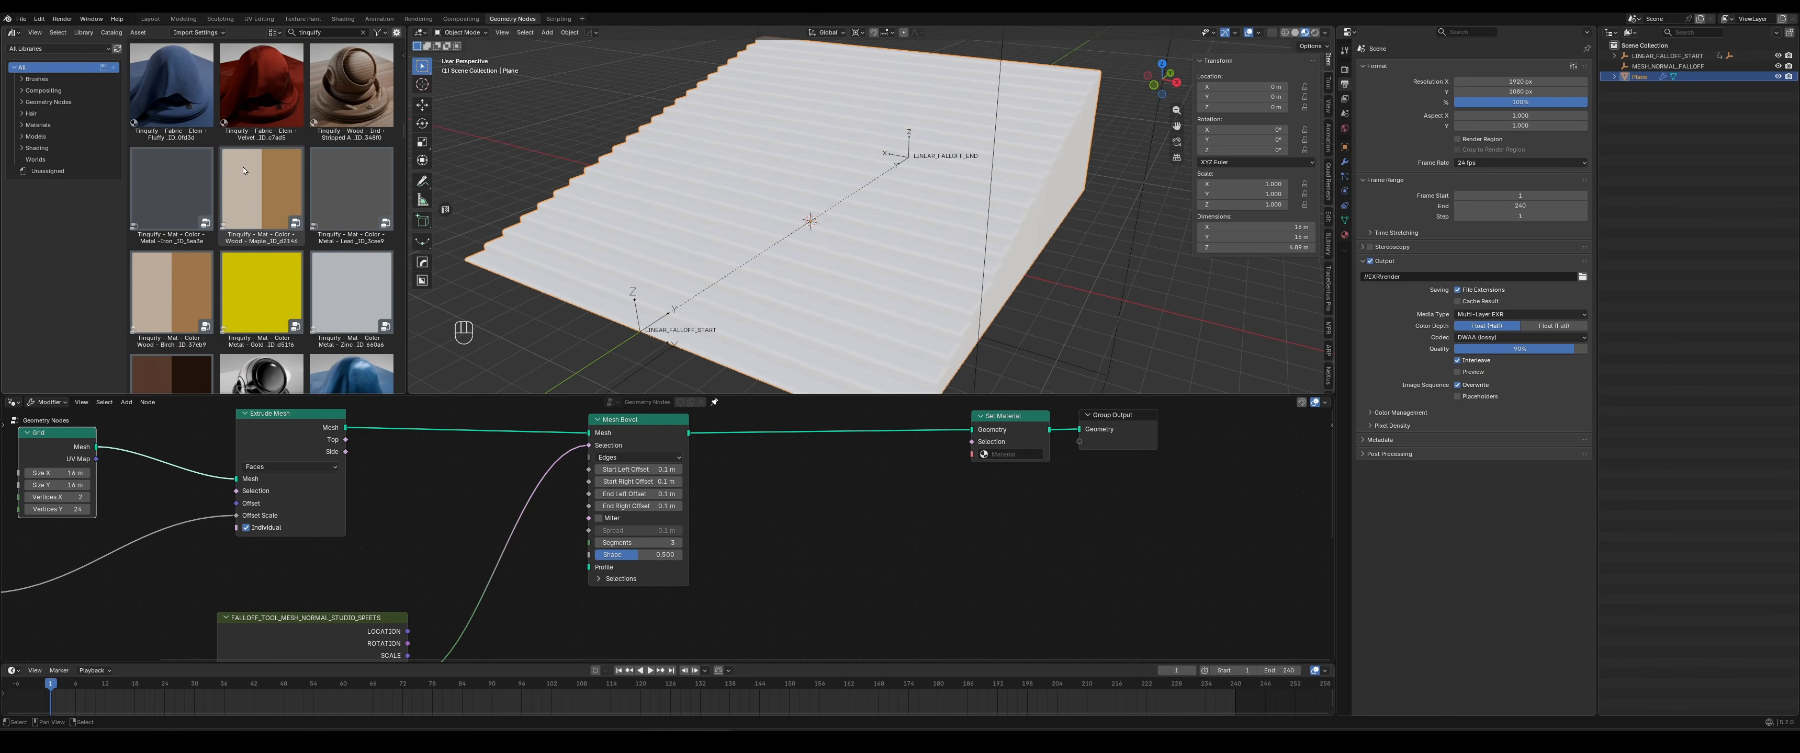
pyautogui.scroll(-8, 249, 164)
pyautogui.scroll(-7, 265, 196)
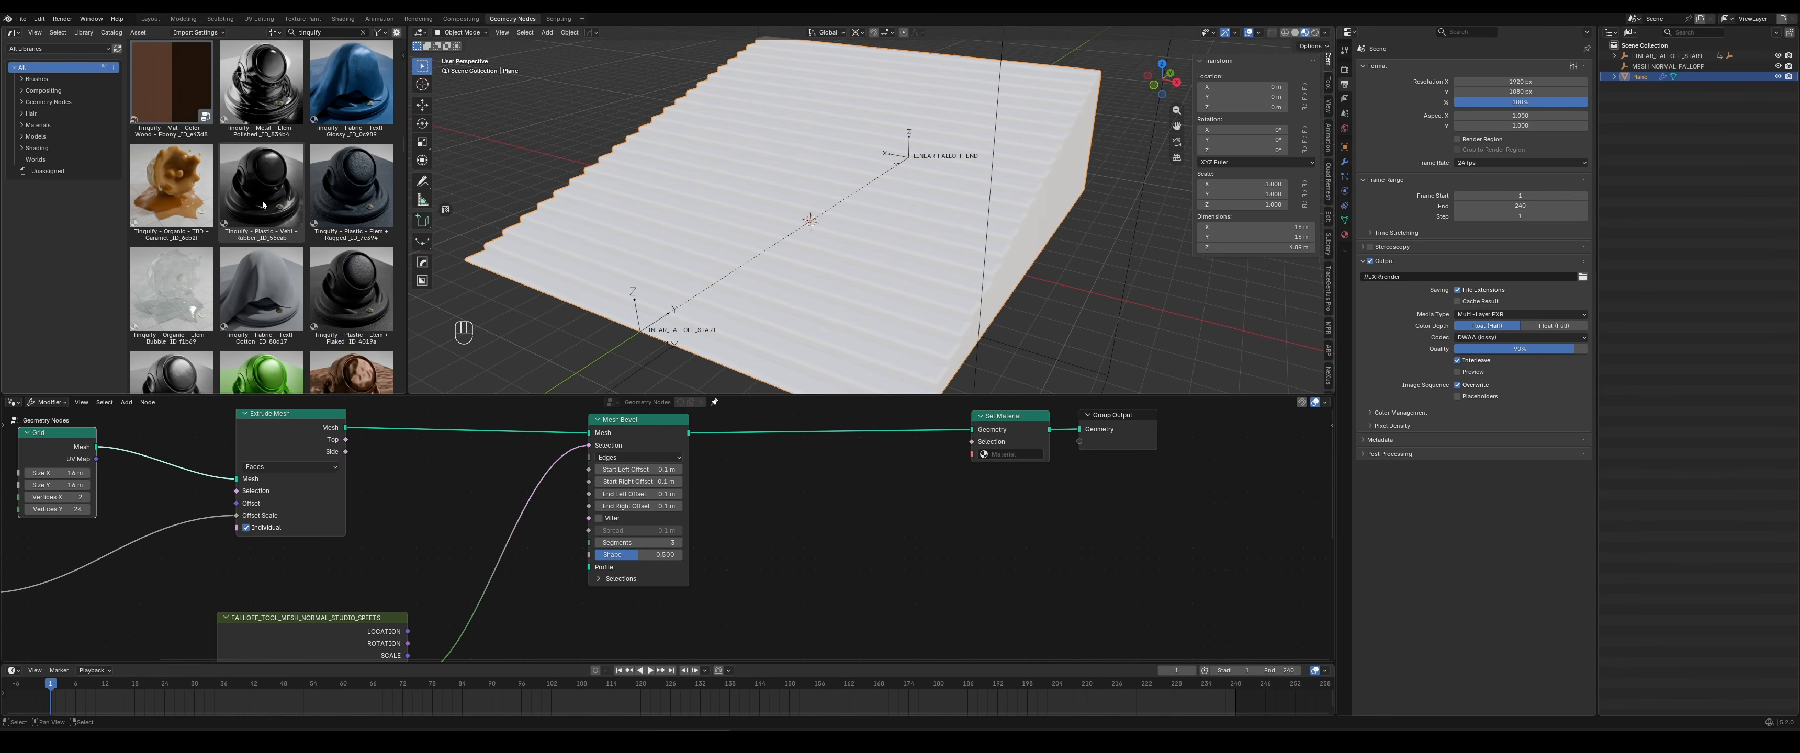
pyautogui.scroll(-4, 285, 212)
pyautogui.scroll(-6, 186, 237)
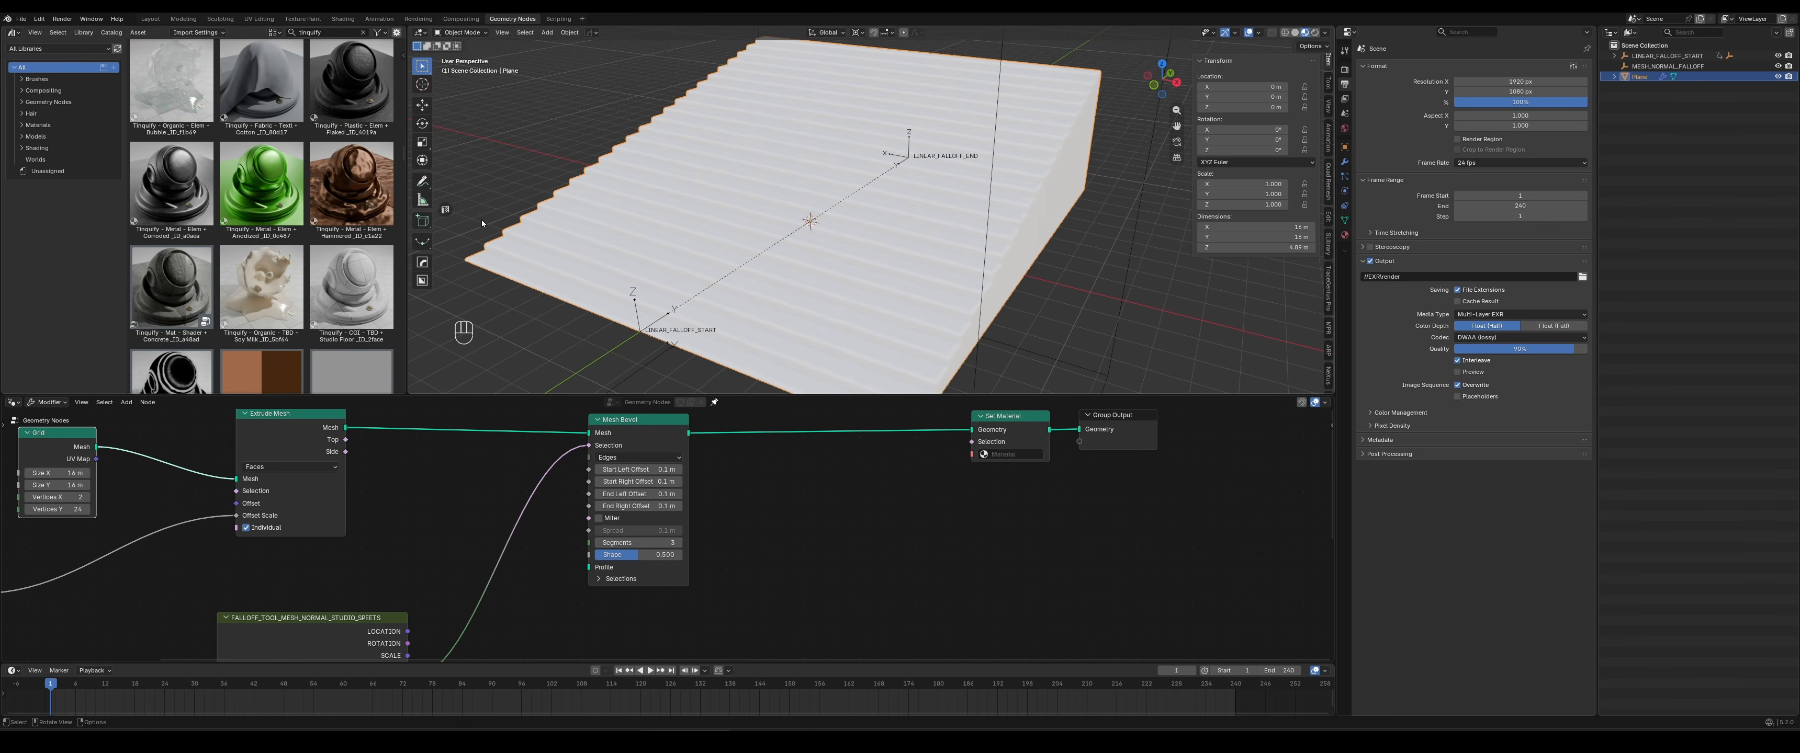
pyautogui.moveTo(779, 152); pyautogui.dragTo(749, 171, button='middle')
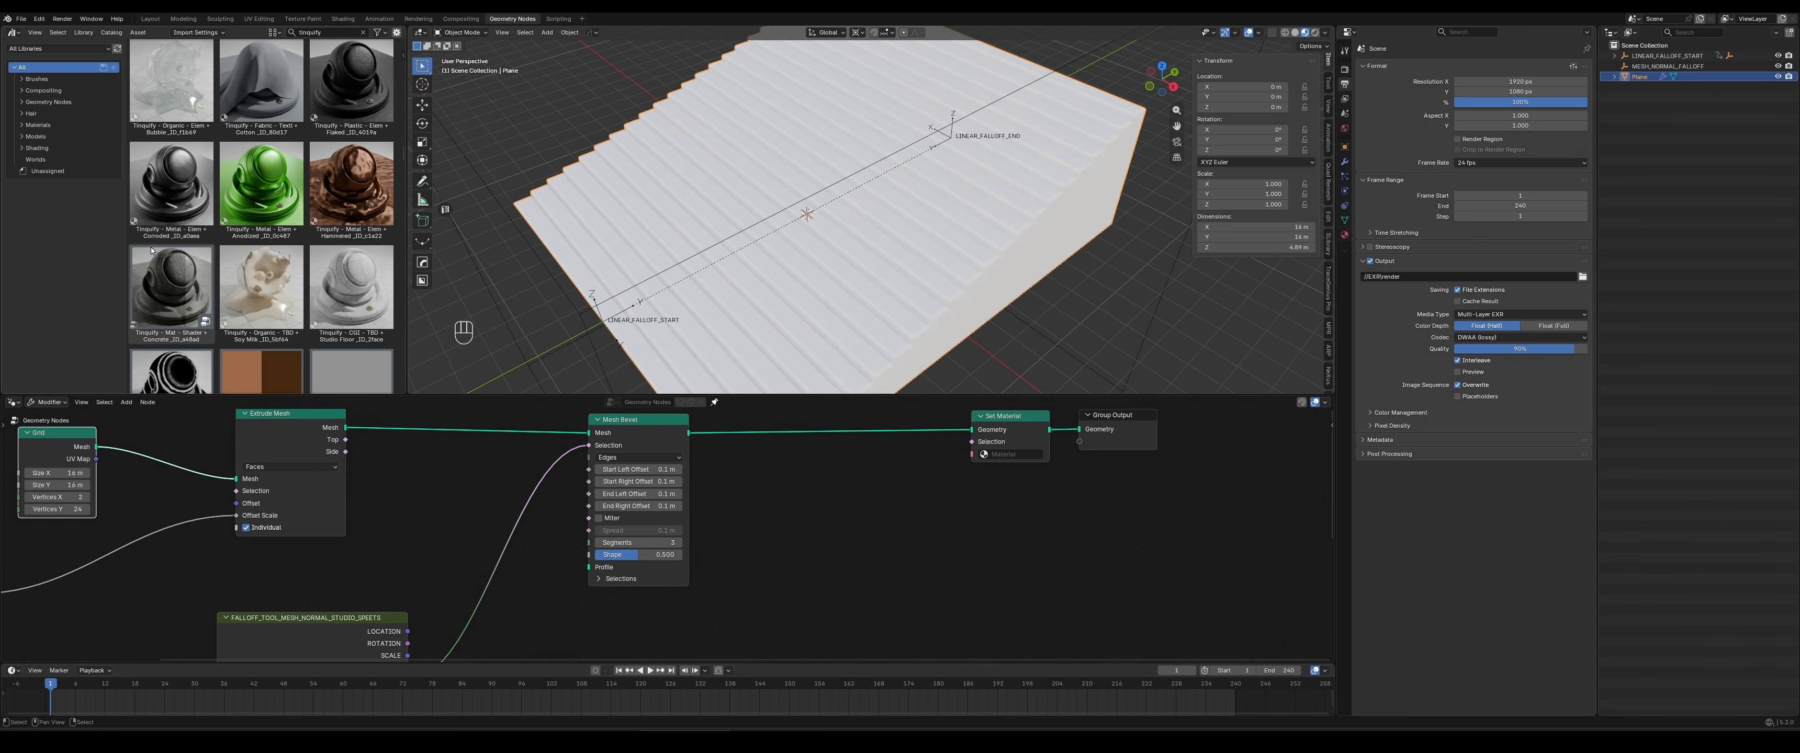
pyautogui.moveTo(146, 292); pyautogui.dragTo(218, 324)
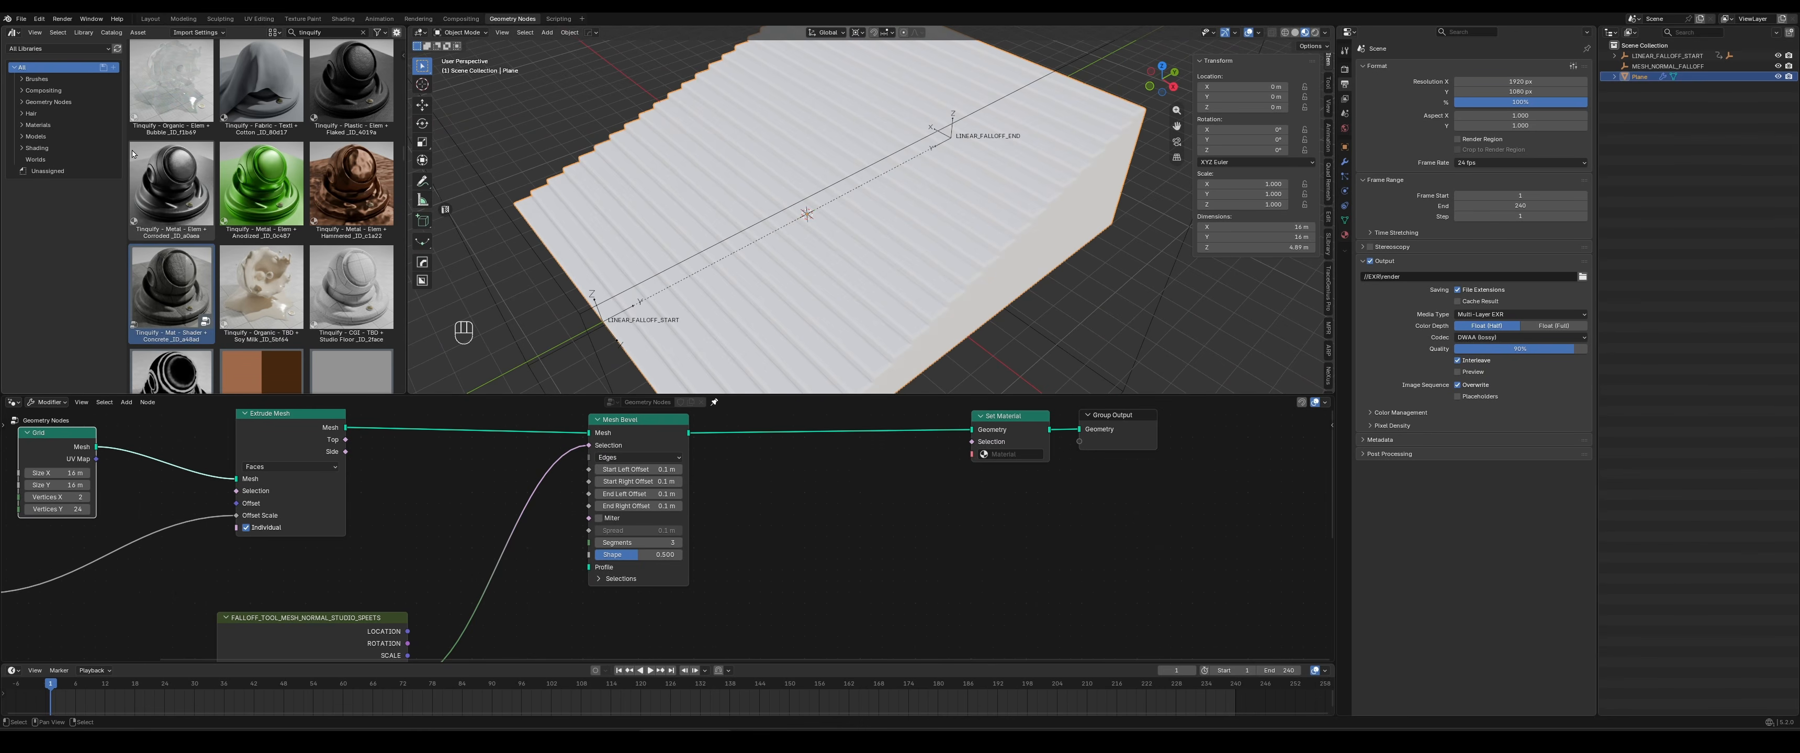
pyautogui.scroll(-5, 168, 182)
# Narrow the asset search to Tinquify concrete materials and apply the Arch Concrete Rough material to the stepped plane
pyautogui.click(333, 32)
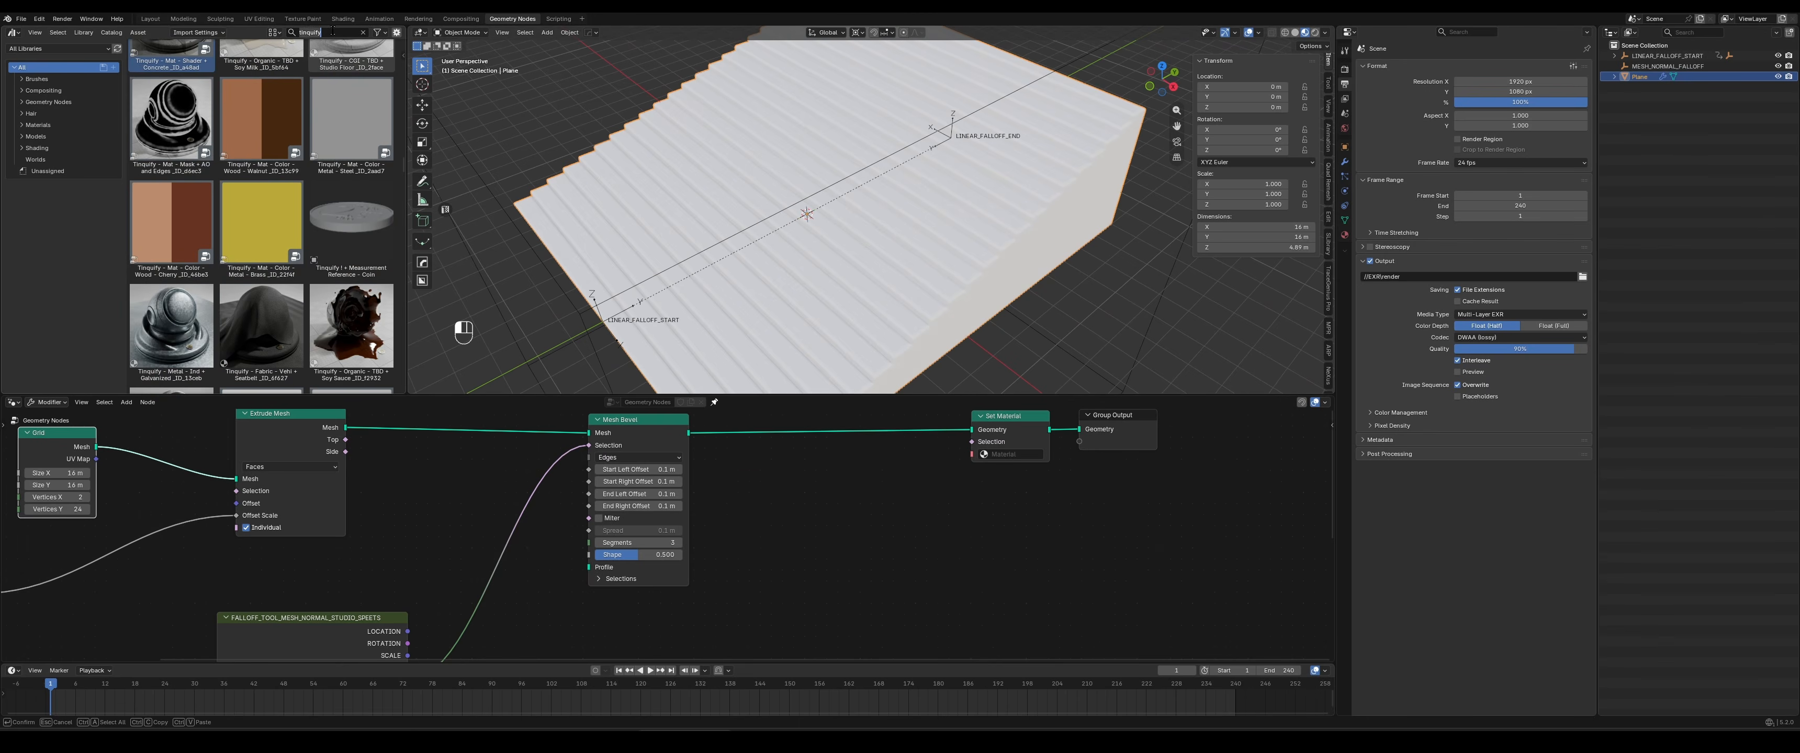
pyautogui.write('concr')
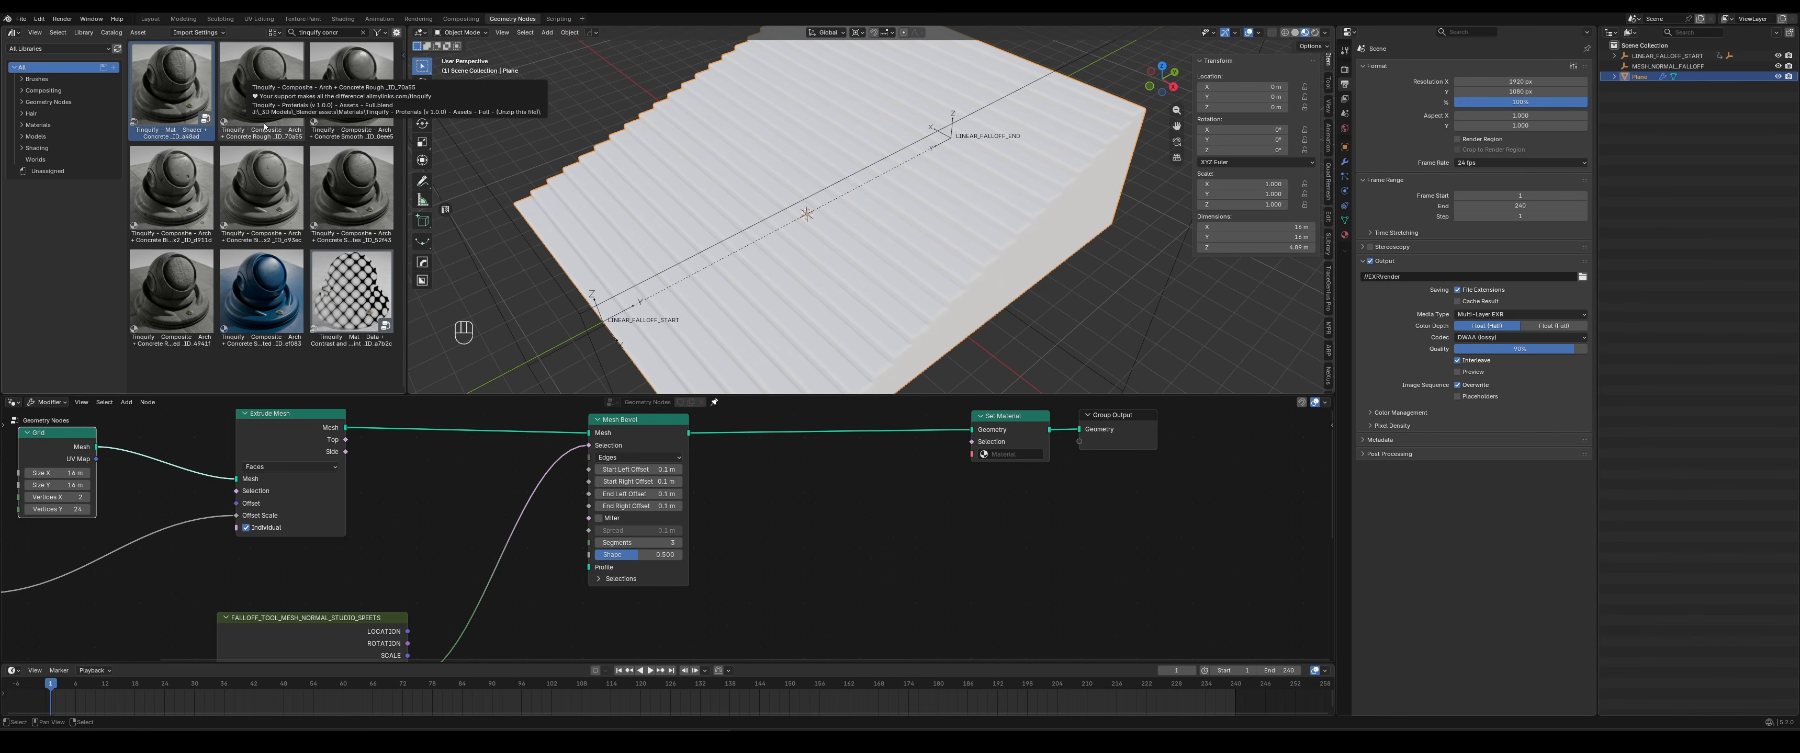
pyautogui.moveTo(264, 126); pyautogui.dragTo(753, 126)
pyautogui.moveTo(830, 188); pyautogui.dragTo(838, 189)
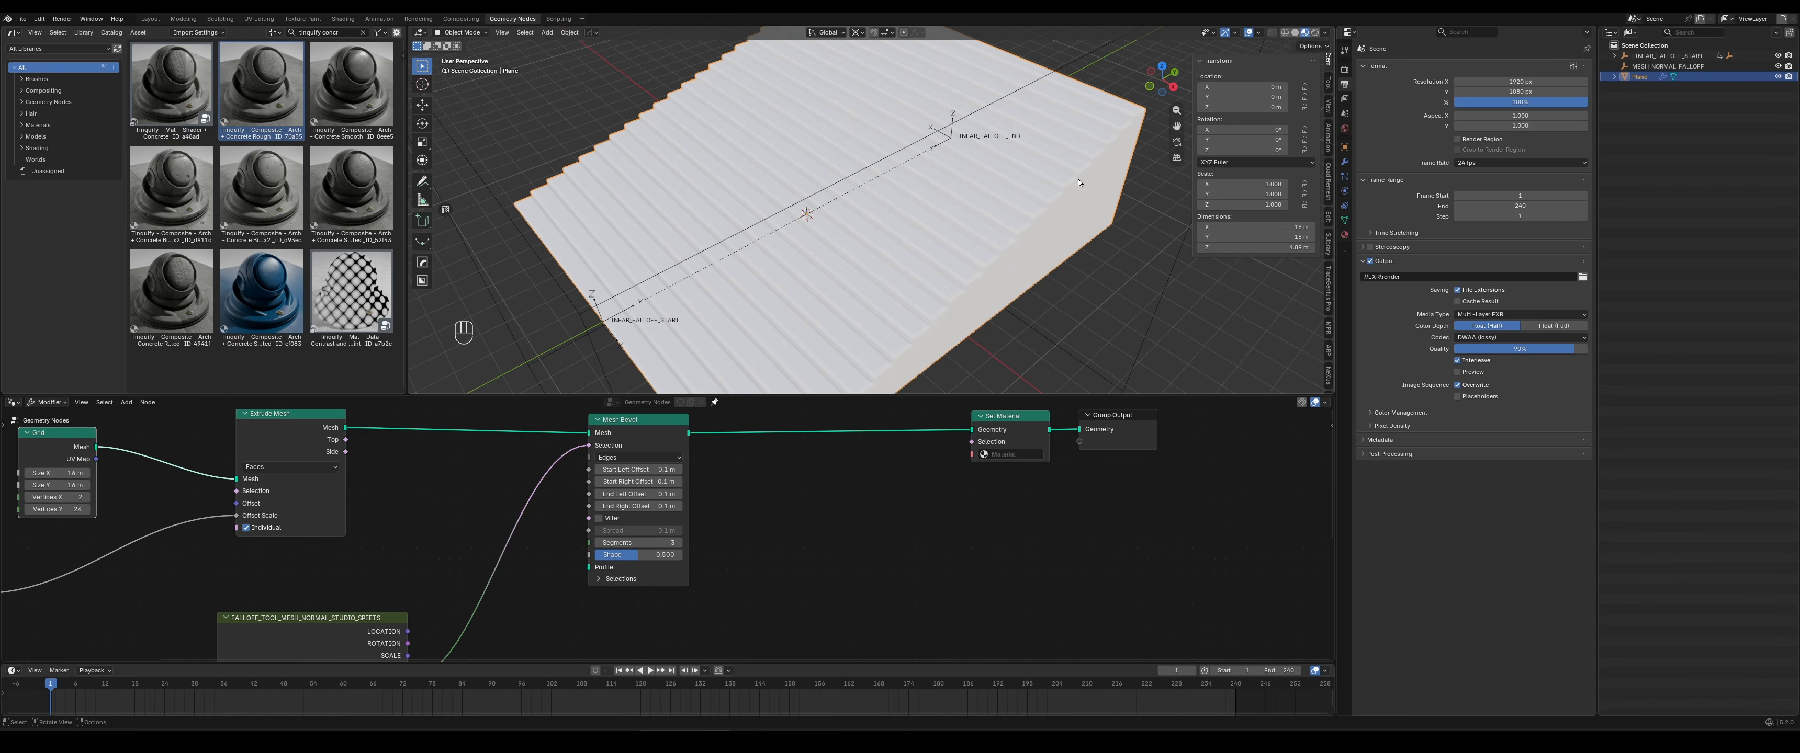
# Assign the Tinquify Arch Concrete Rough material in the Set Material node and inspect it on the steps
pyautogui.moveTo(917, 216); pyautogui.dragTo(898, 211, button='middle')
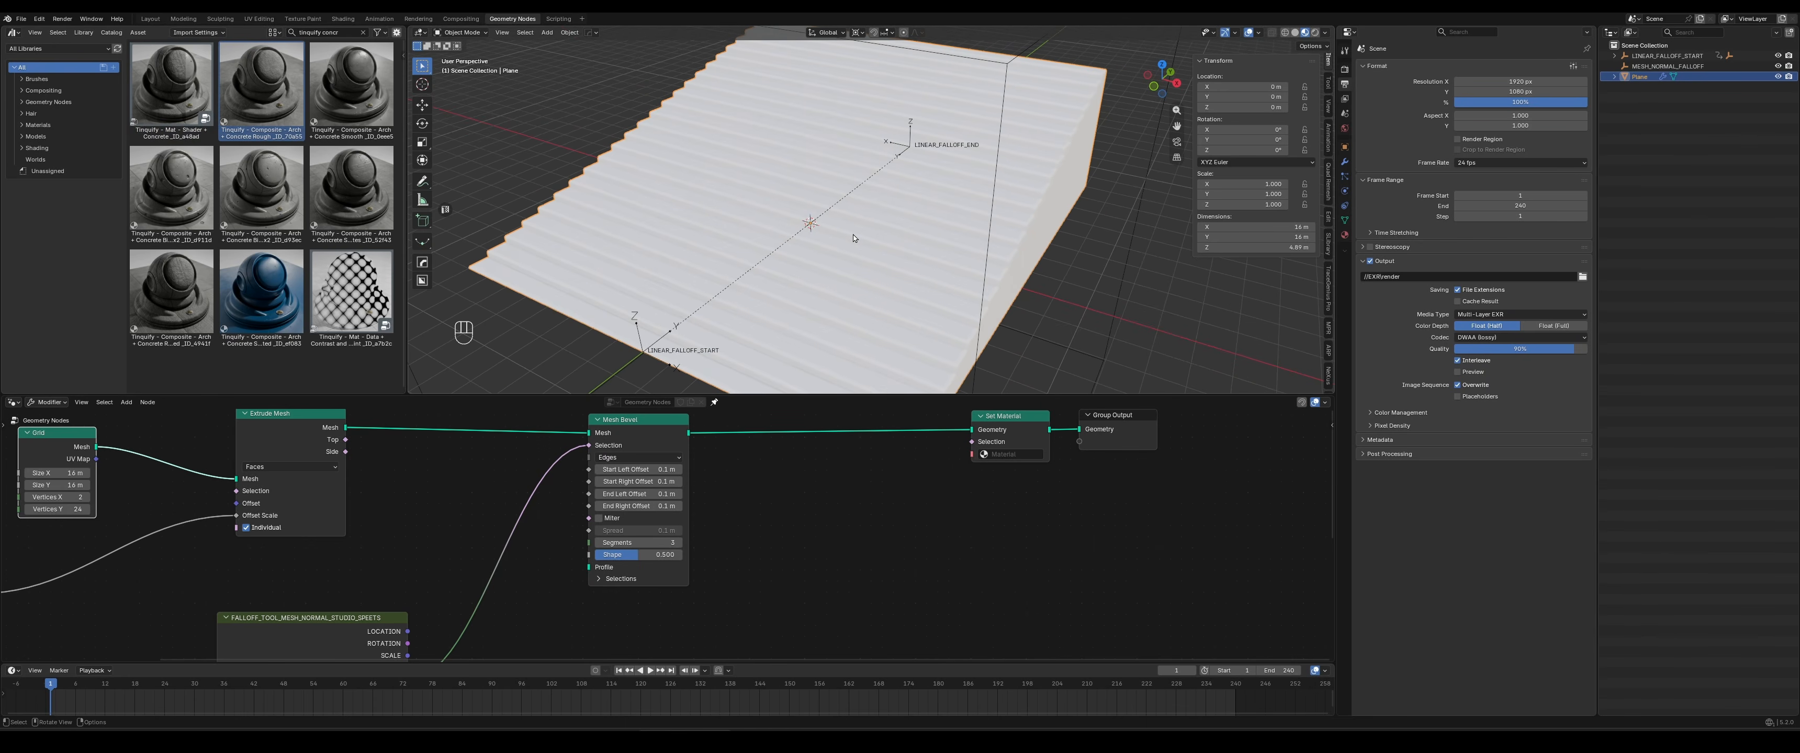
pyautogui.click(986, 458)
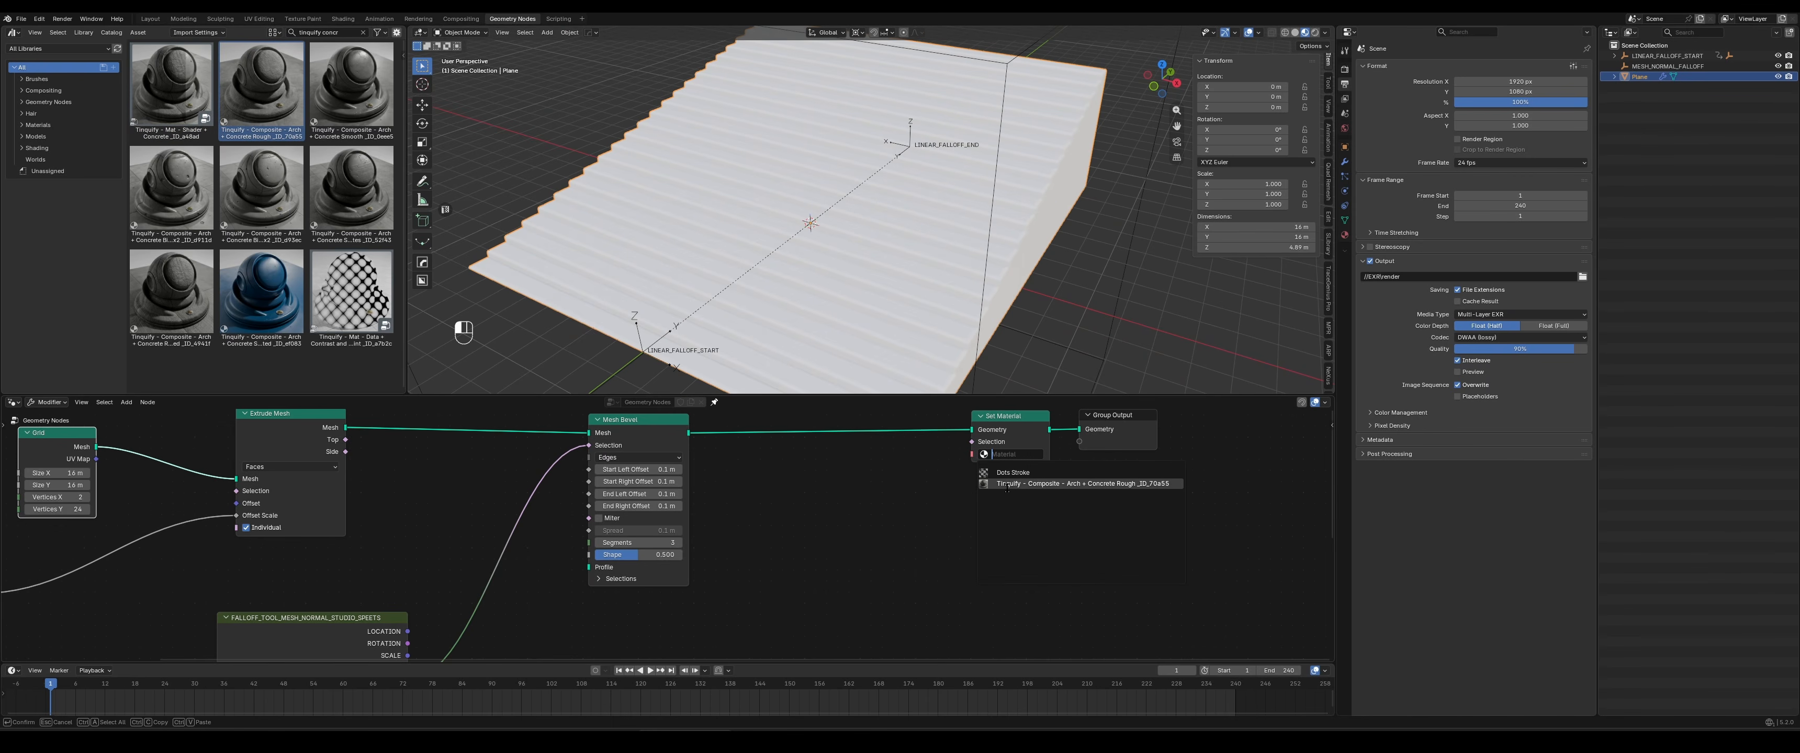
pyautogui.click(1099, 485)
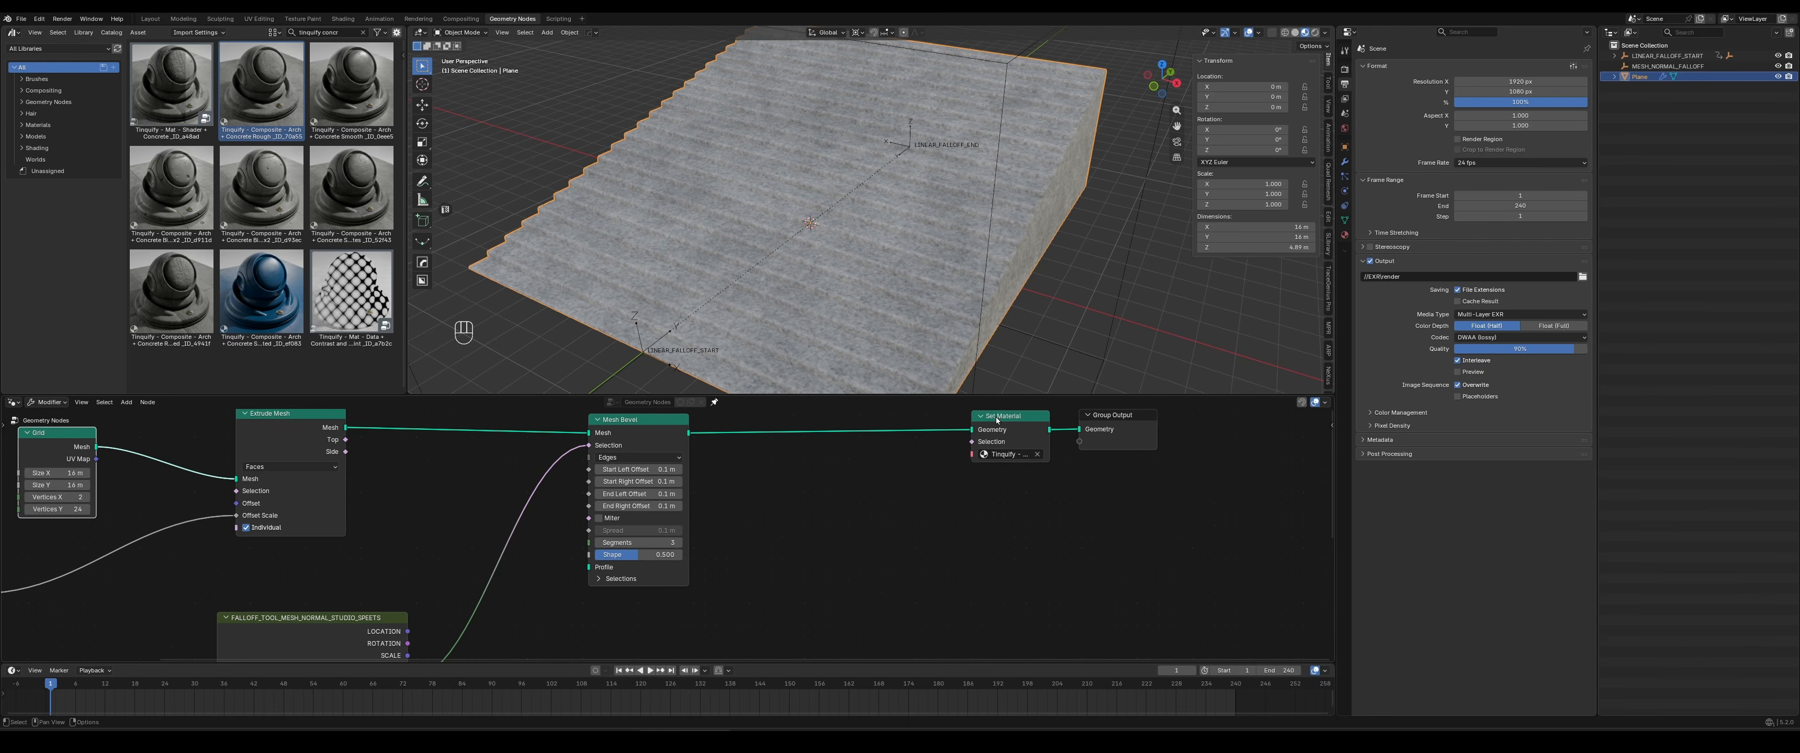
pyautogui.moveTo(997, 420); pyautogui.dragTo(990, 420)
pyautogui.scroll(5, 910, 240)
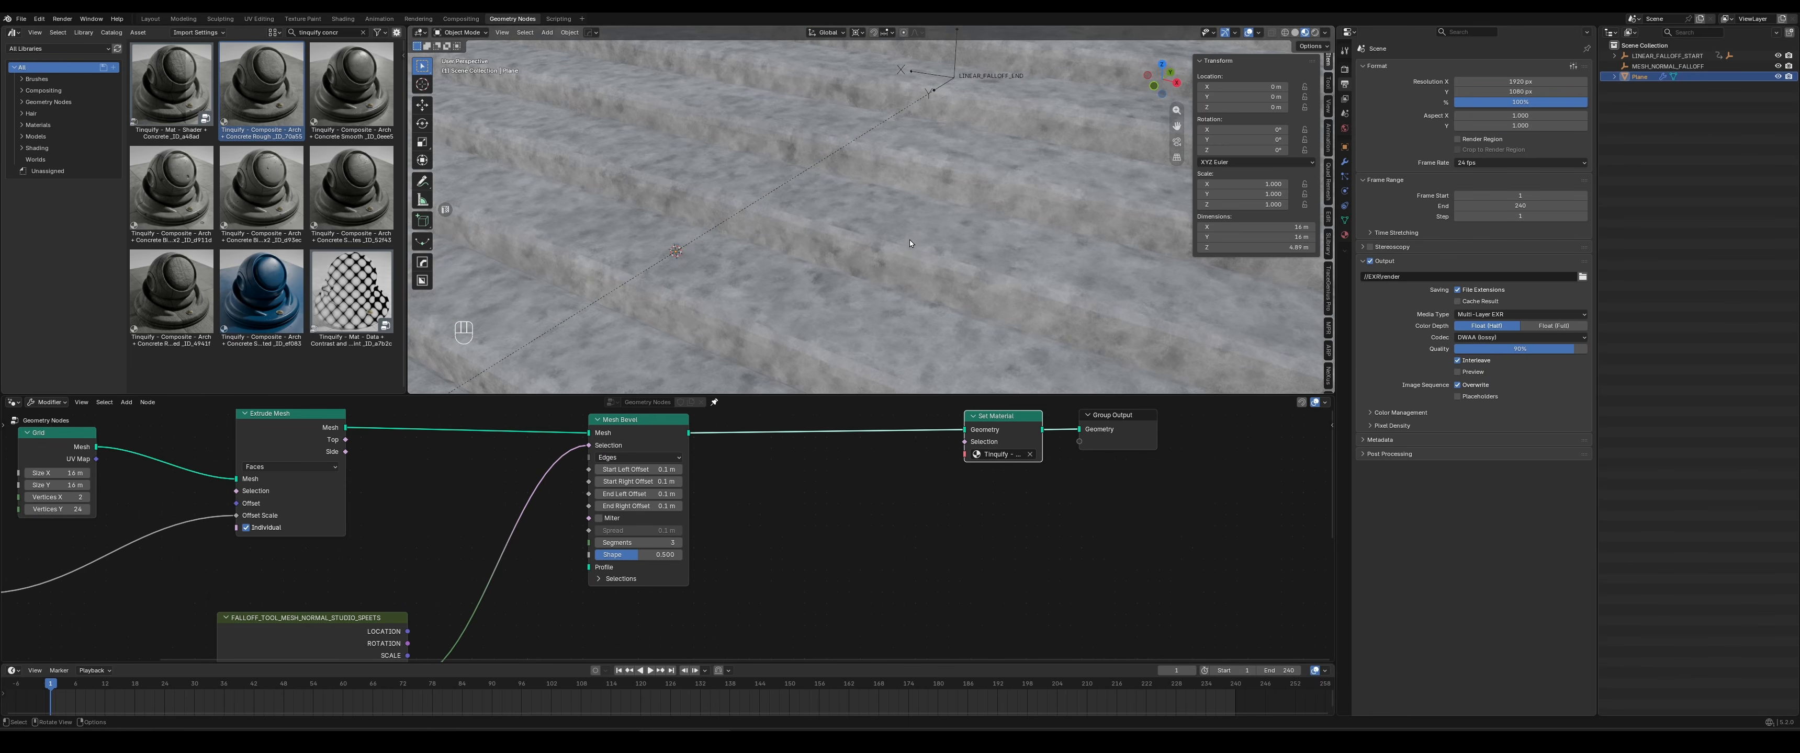
pyautogui.scroll(-5, 905, 278)
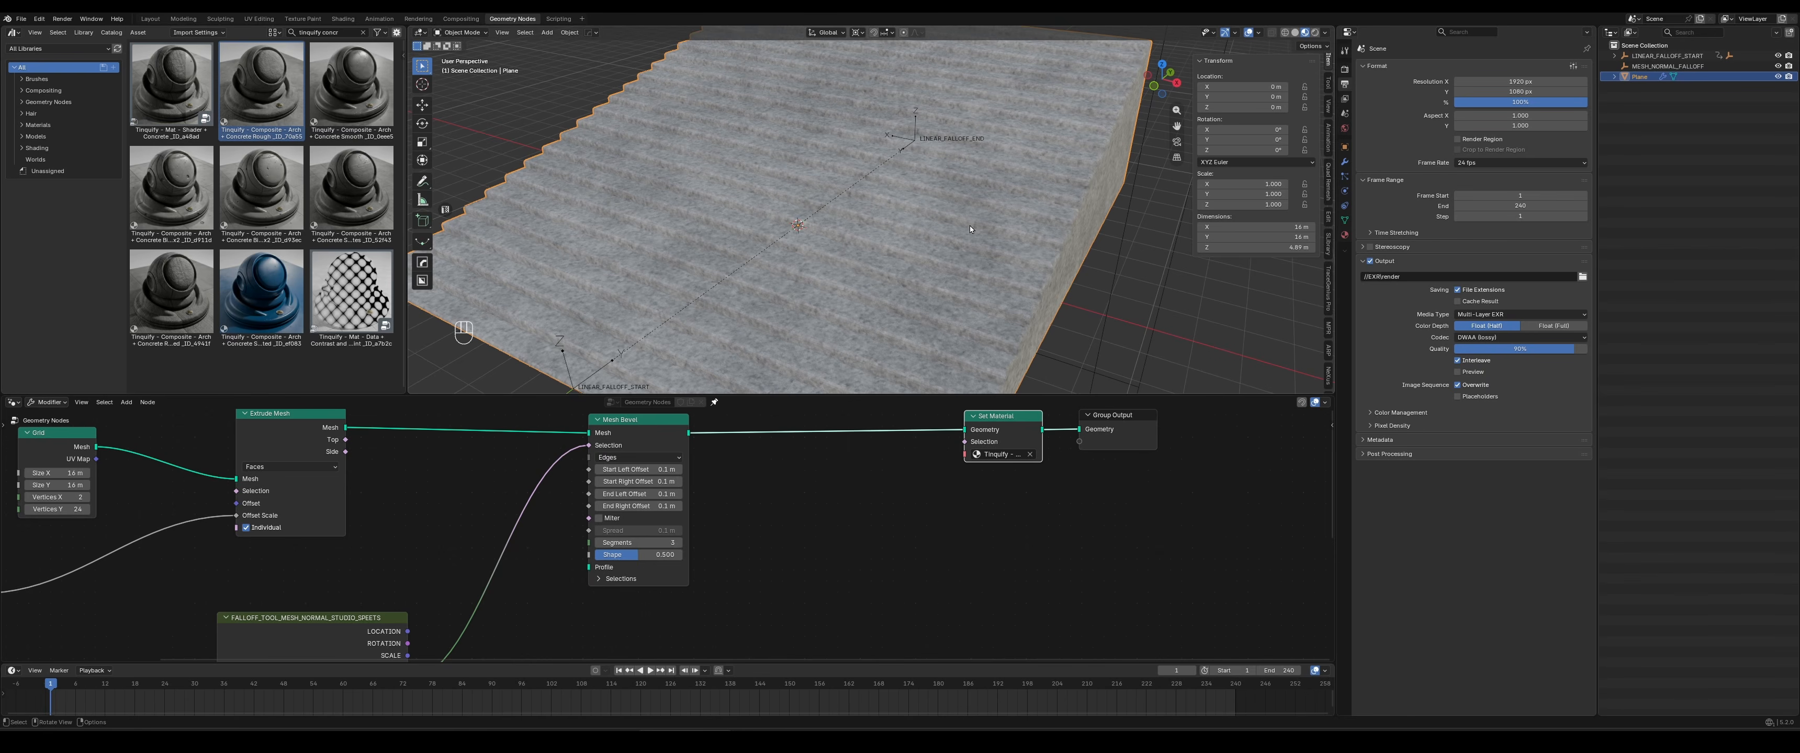
# Search the asset library for the Tinquify cobblestone material and apply it to the stepped plane
pyautogui.click(326, 33)
pyautogui.moveTo(328, 37); pyautogui.dragTo(355, 38)
pyautogui.write('obbl')
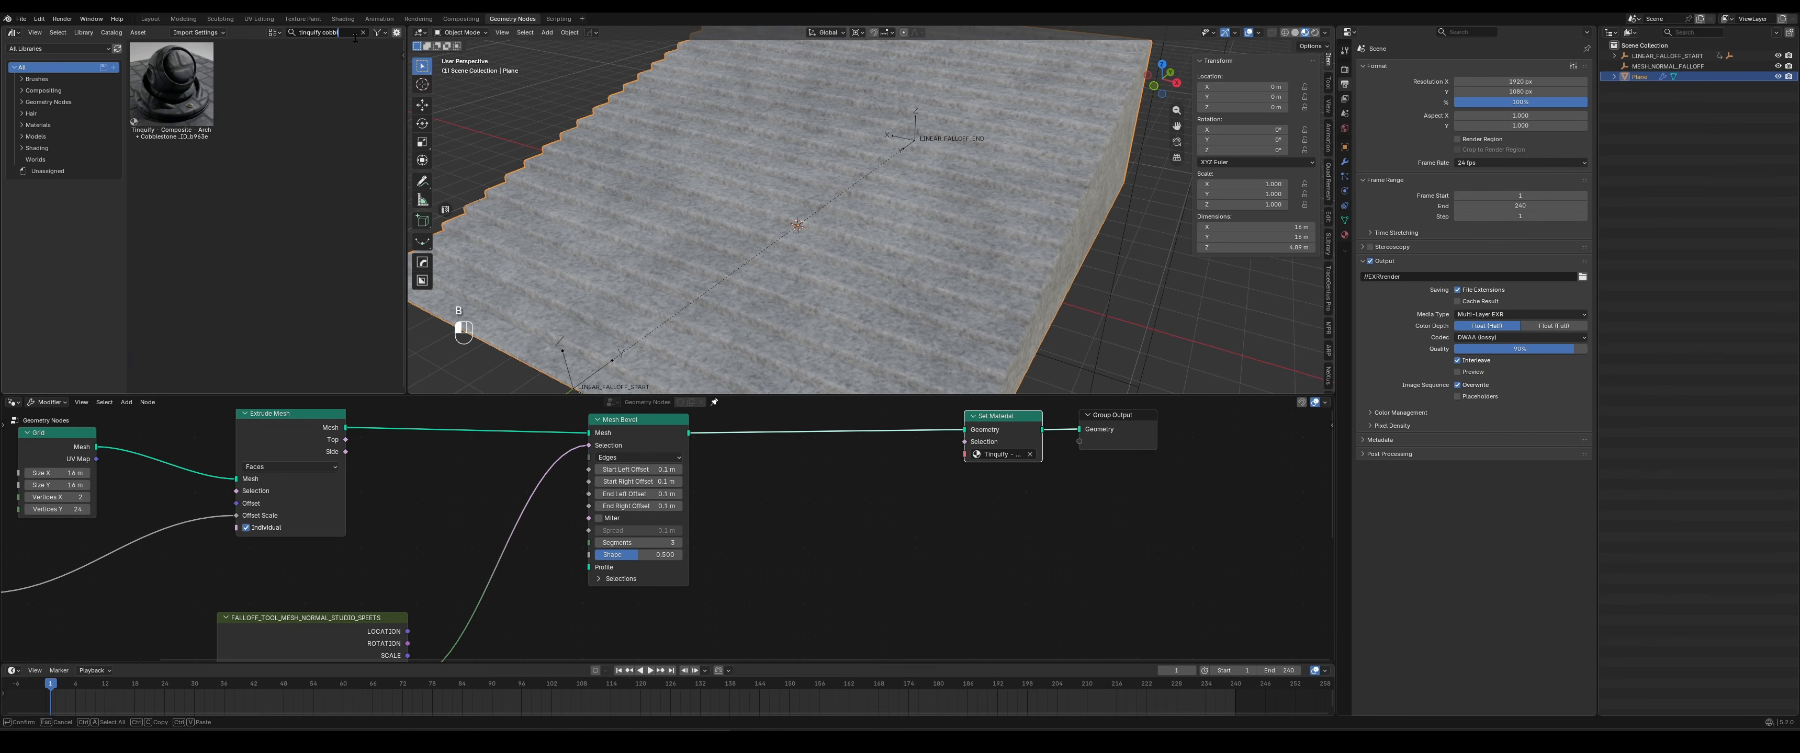
pyautogui.moveTo(171, 83); pyautogui.dragTo(902, 182)
# Set the Set Material node's material to Tinquify Composite Arch Cobblestone
pyautogui.click(1003, 454)
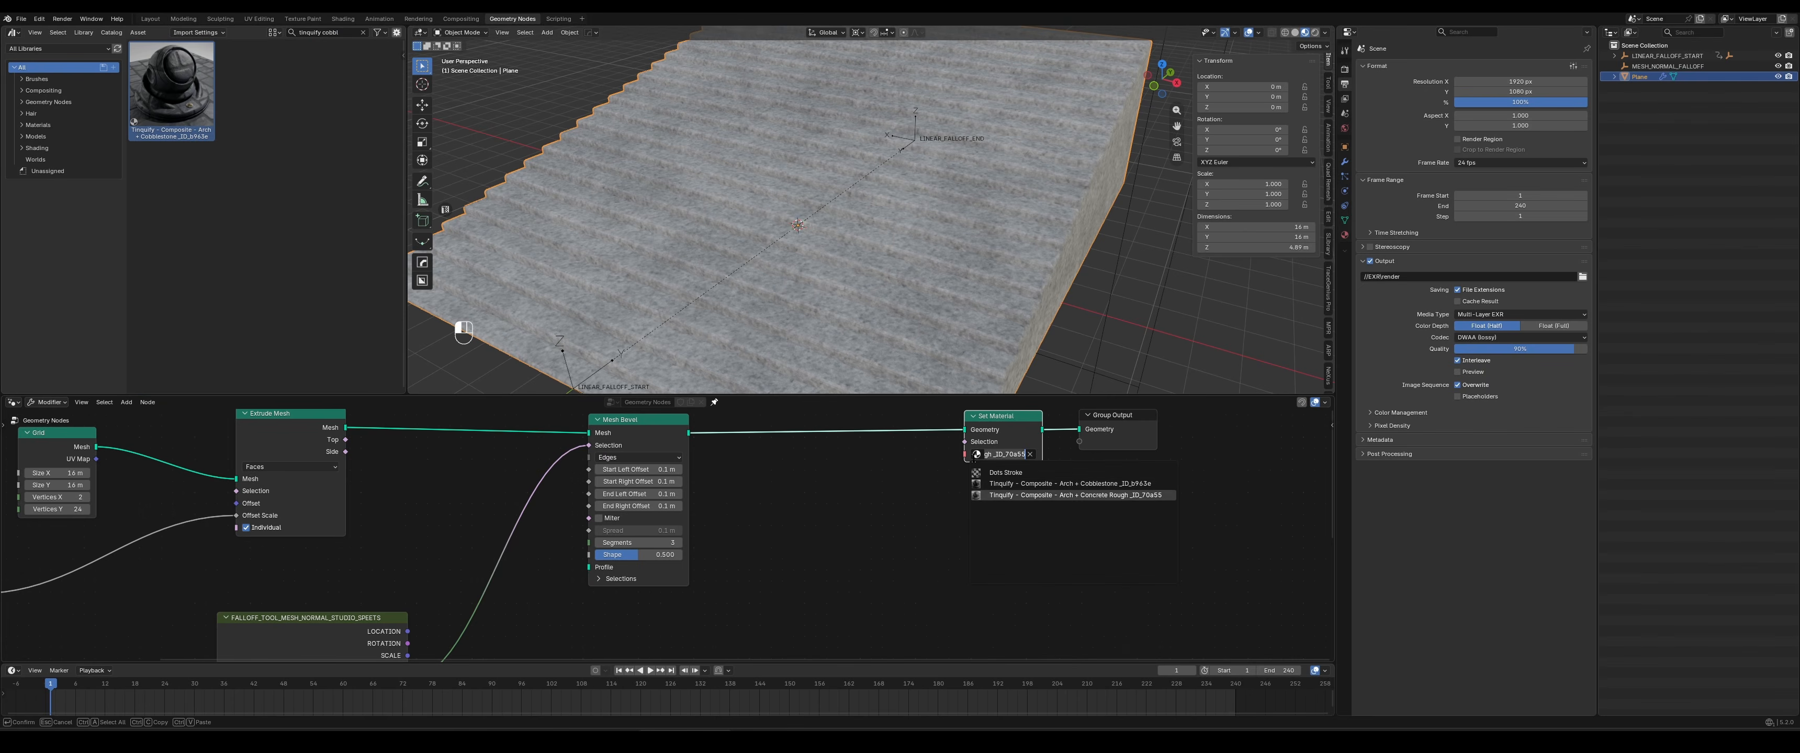
pyautogui.click(1031, 483)
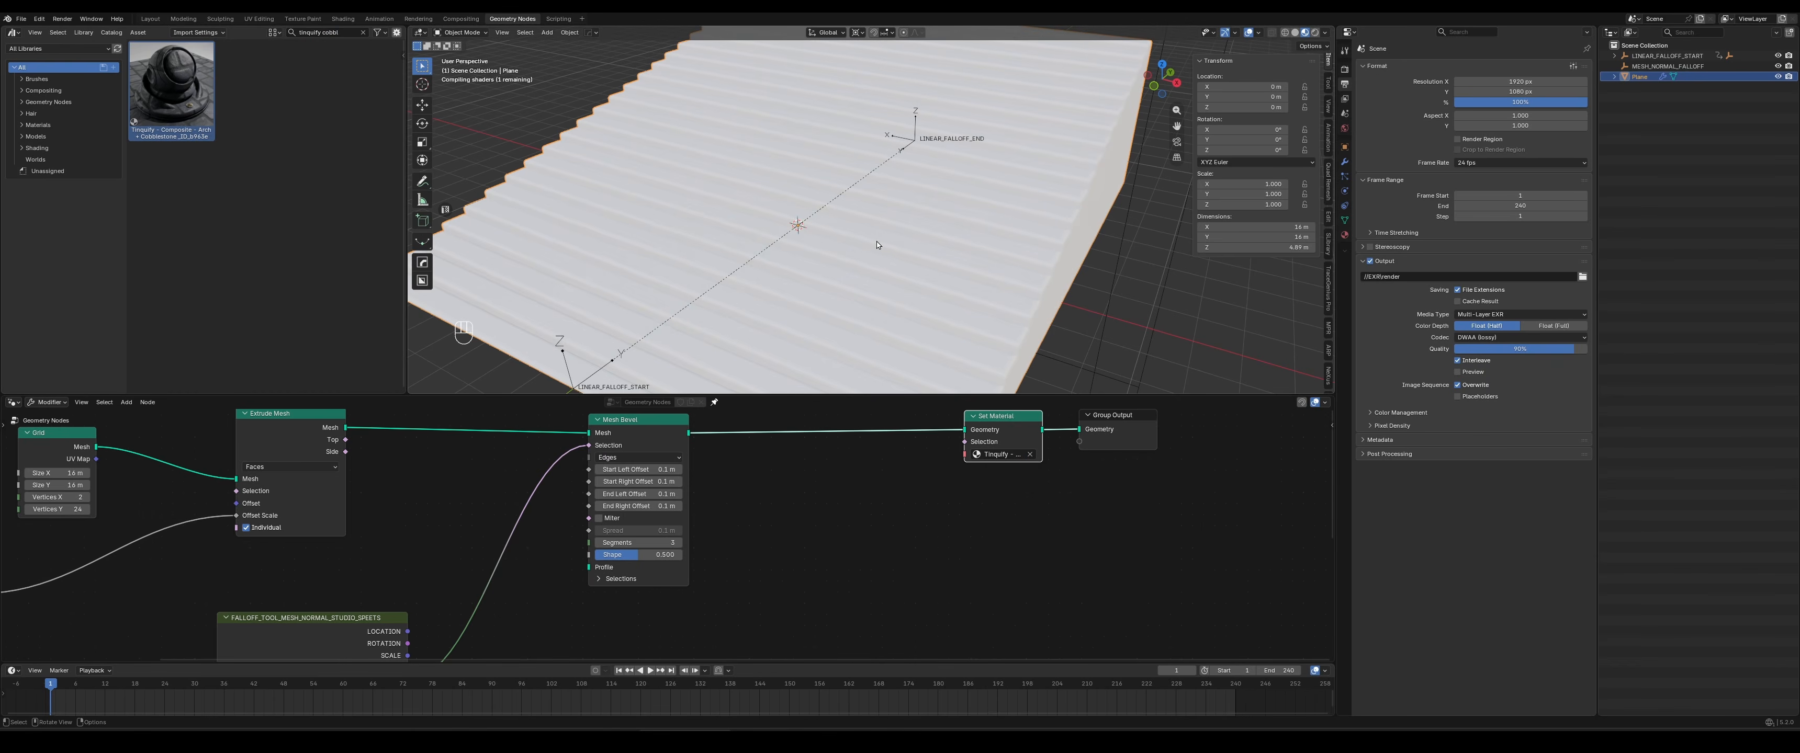
pyautogui.moveTo(898, 256); pyautogui.dragTo(886, 257, button='middle')
# Move the Group Output and Set Material nodes farther from Mesh Bevel
pyautogui.moveTo(1132, 419); pyautogui.dragTo(1218, 420)
pyautogui.moveTo(990, 419); pyautogui.dragTo(1064, 421)
pyautogui.scroll(-3, 884, 258)
# Inspect the cobblestone steps up close and from several angles, and return the viewport from Rendered to Material Preview shading
pyautogui.moveTo(882, 257); pyautogui.dragTo(922, 314, button='middle')
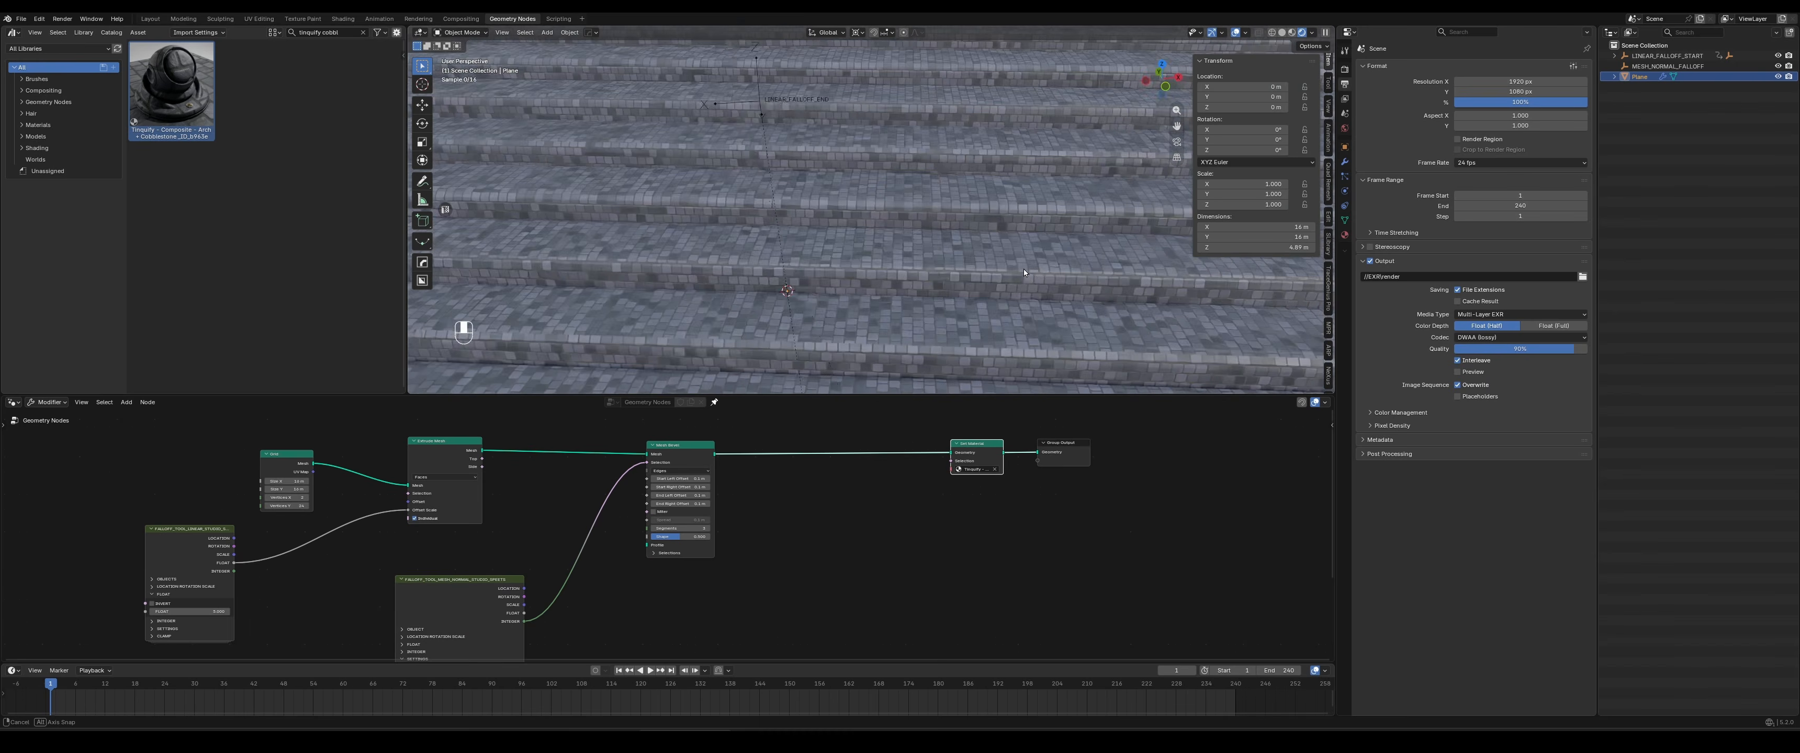
pyautogui.moveTo(1023, 269); pyautogui.dragTo(935, 226, button='middle')
pyautogui.scroll(-5, 952, 285)
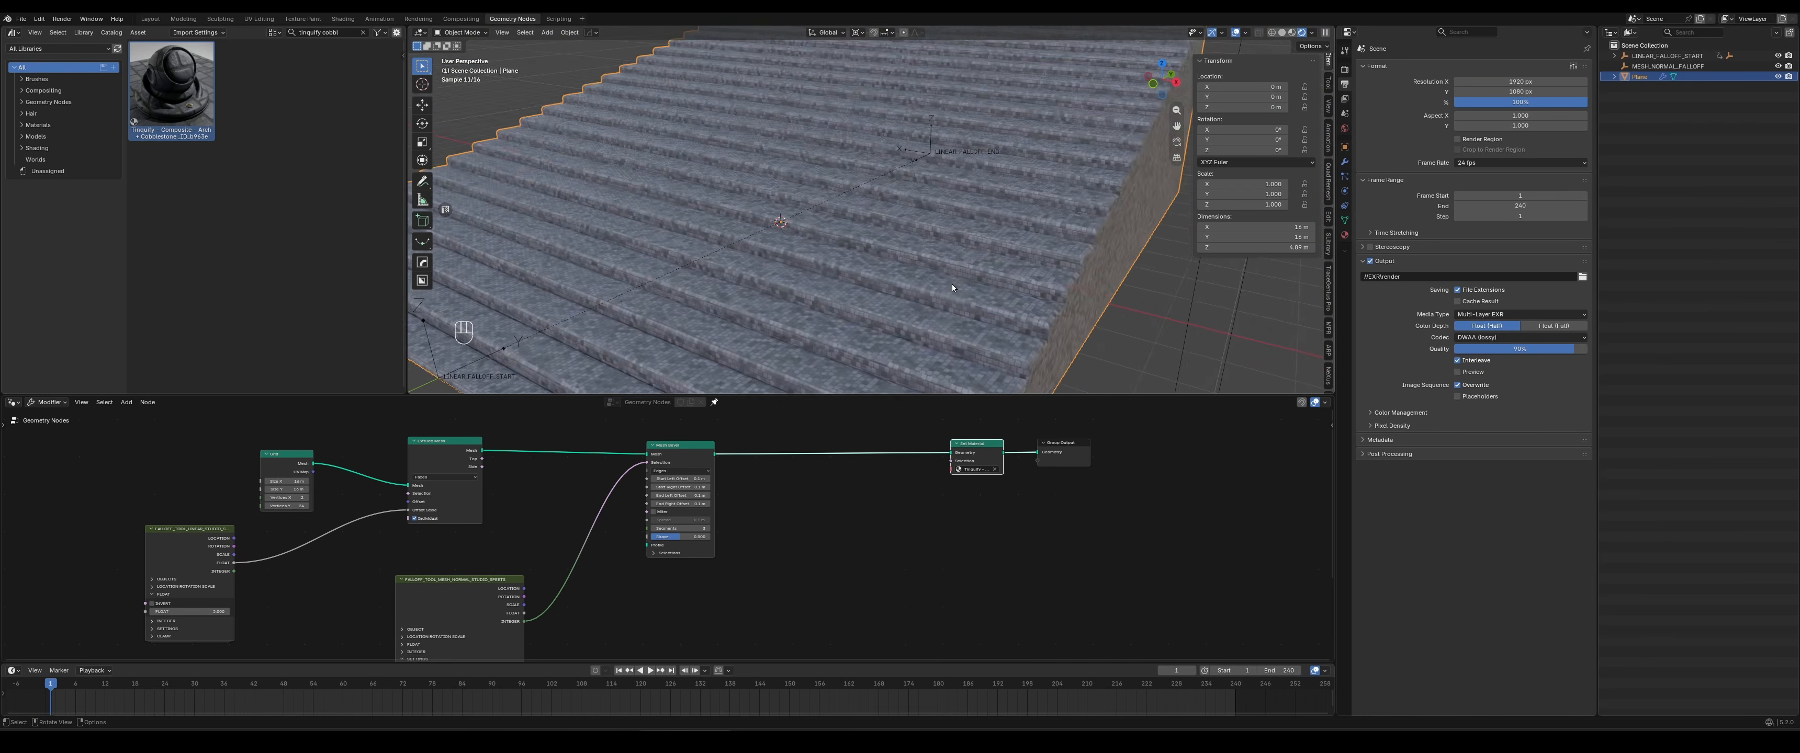
pyautogui.click(1292, 32)
pyautogui.scroll(-4, 902, 298)
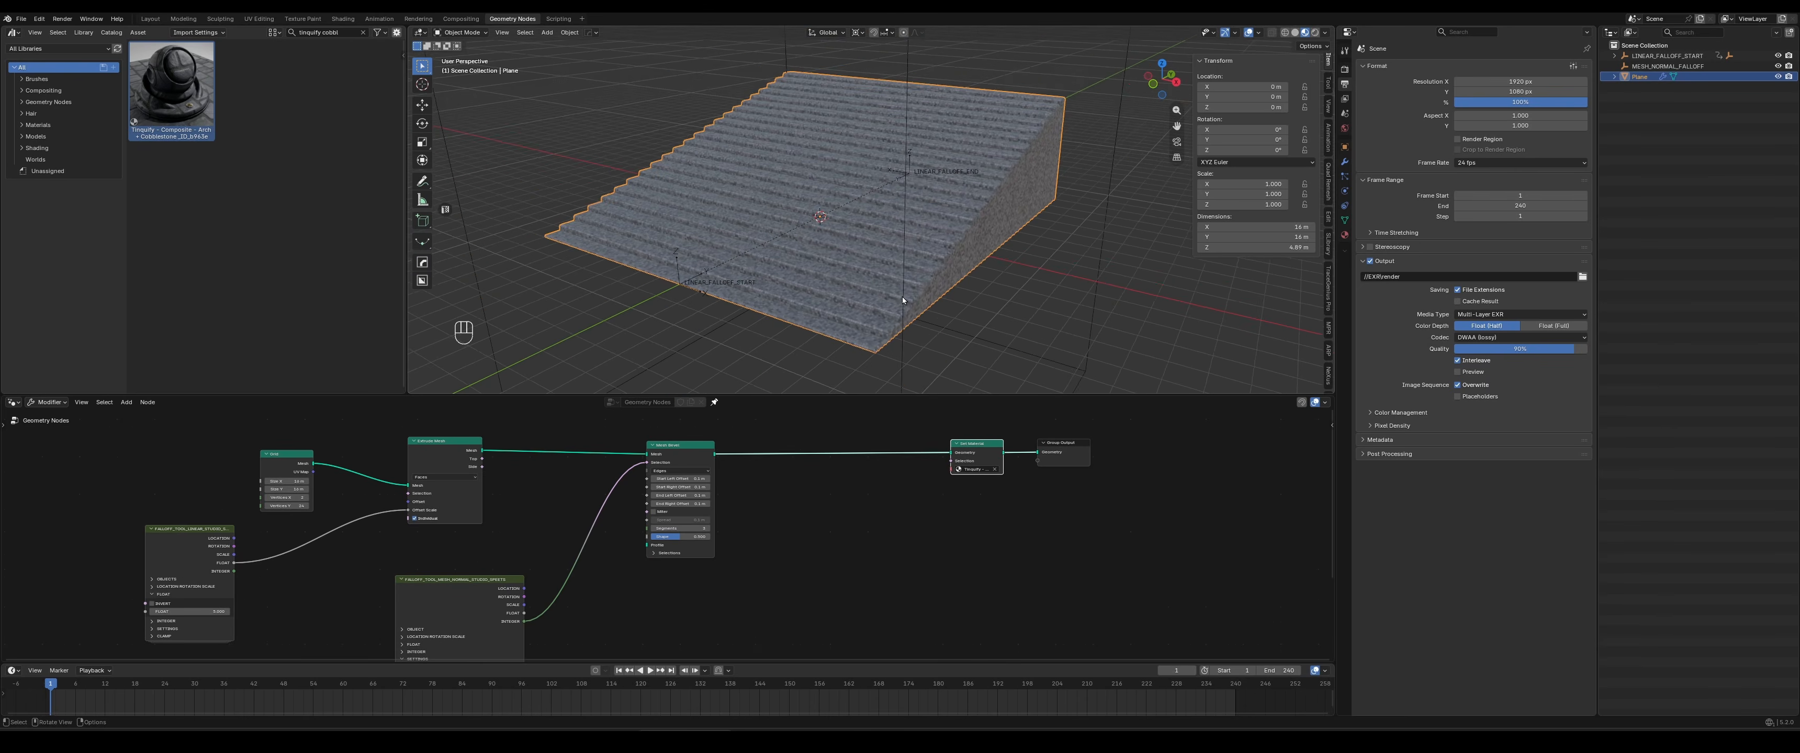
pyautogui.moveTo(890, 278); pyautogui.dragTo(674, 221, button='middle')
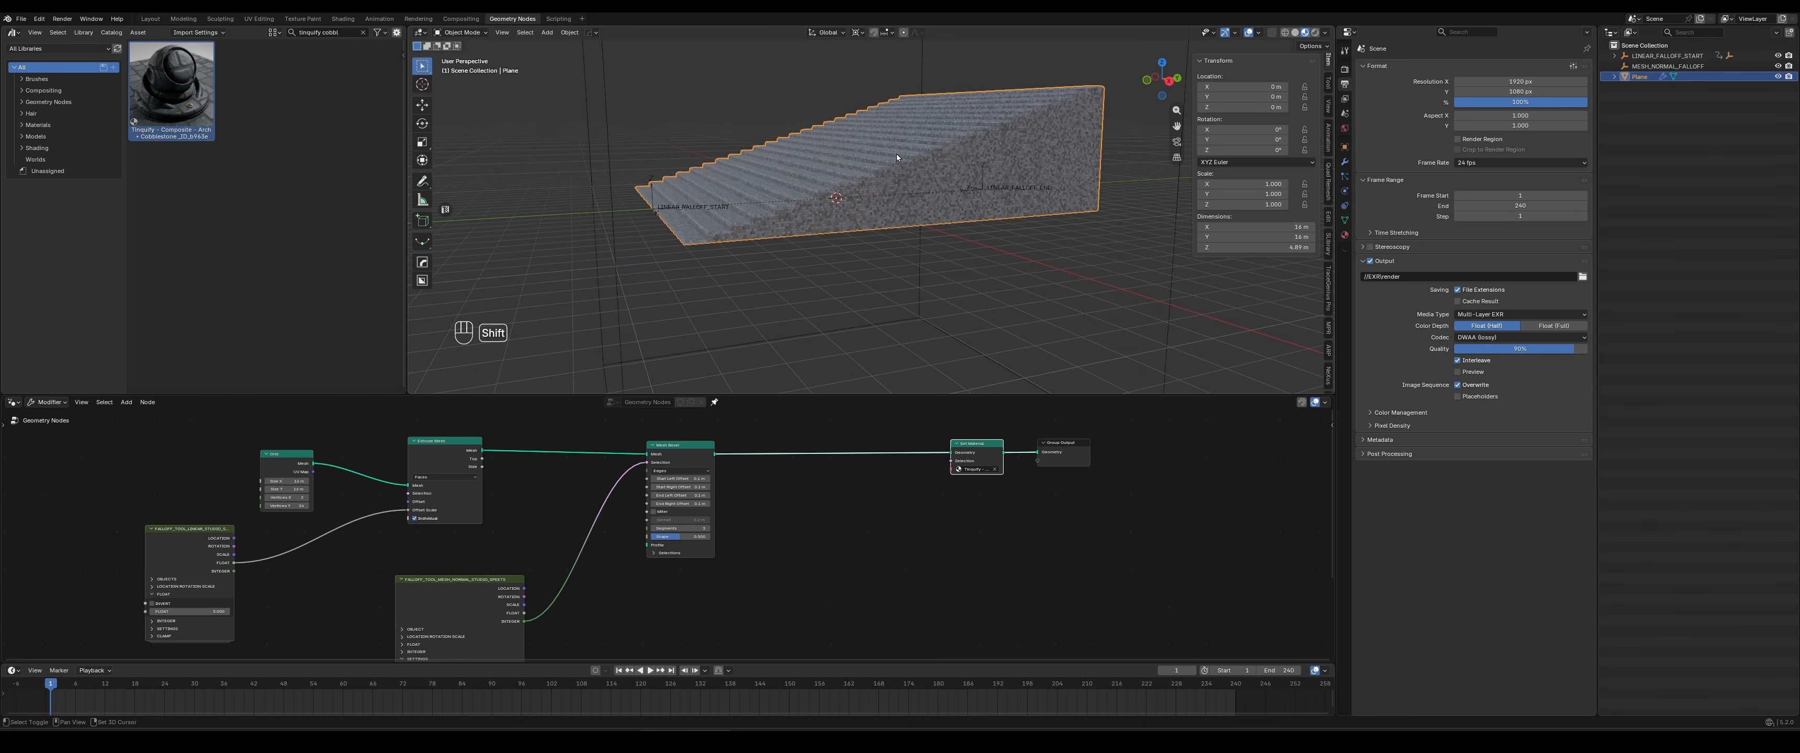
pyautogui.moveTo(895, 153); pyautogui.dragTo(937, 227, button='middle')
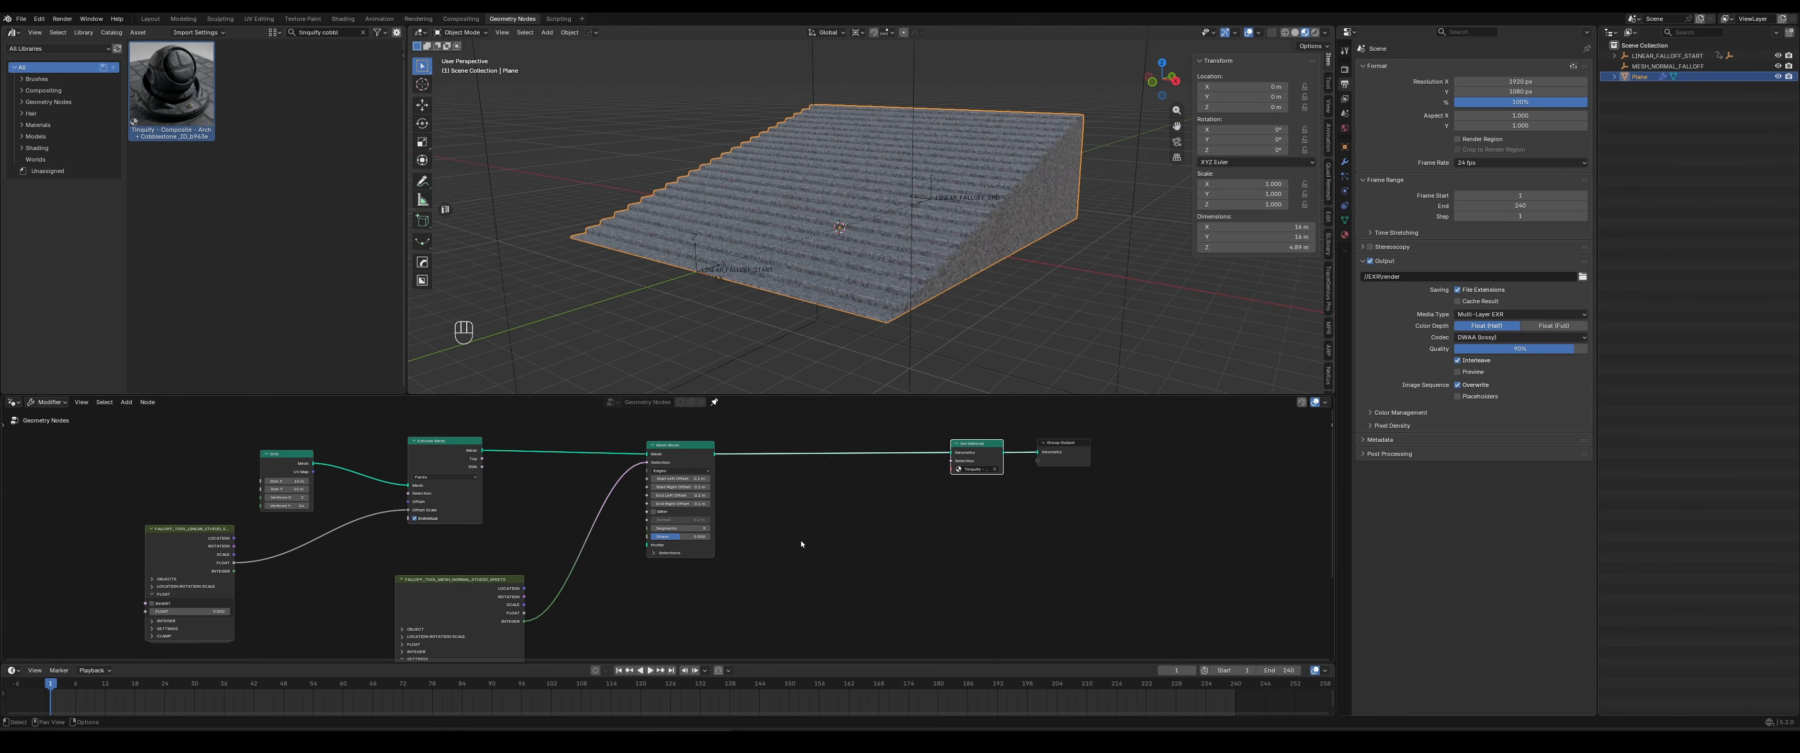
# Examine the linear falloff node's link to Offset Scale and its start and end empties on the staircase
pyautogui.moveTo(773, 539); pyautogui.dragTo(1107, 459, button='middle')
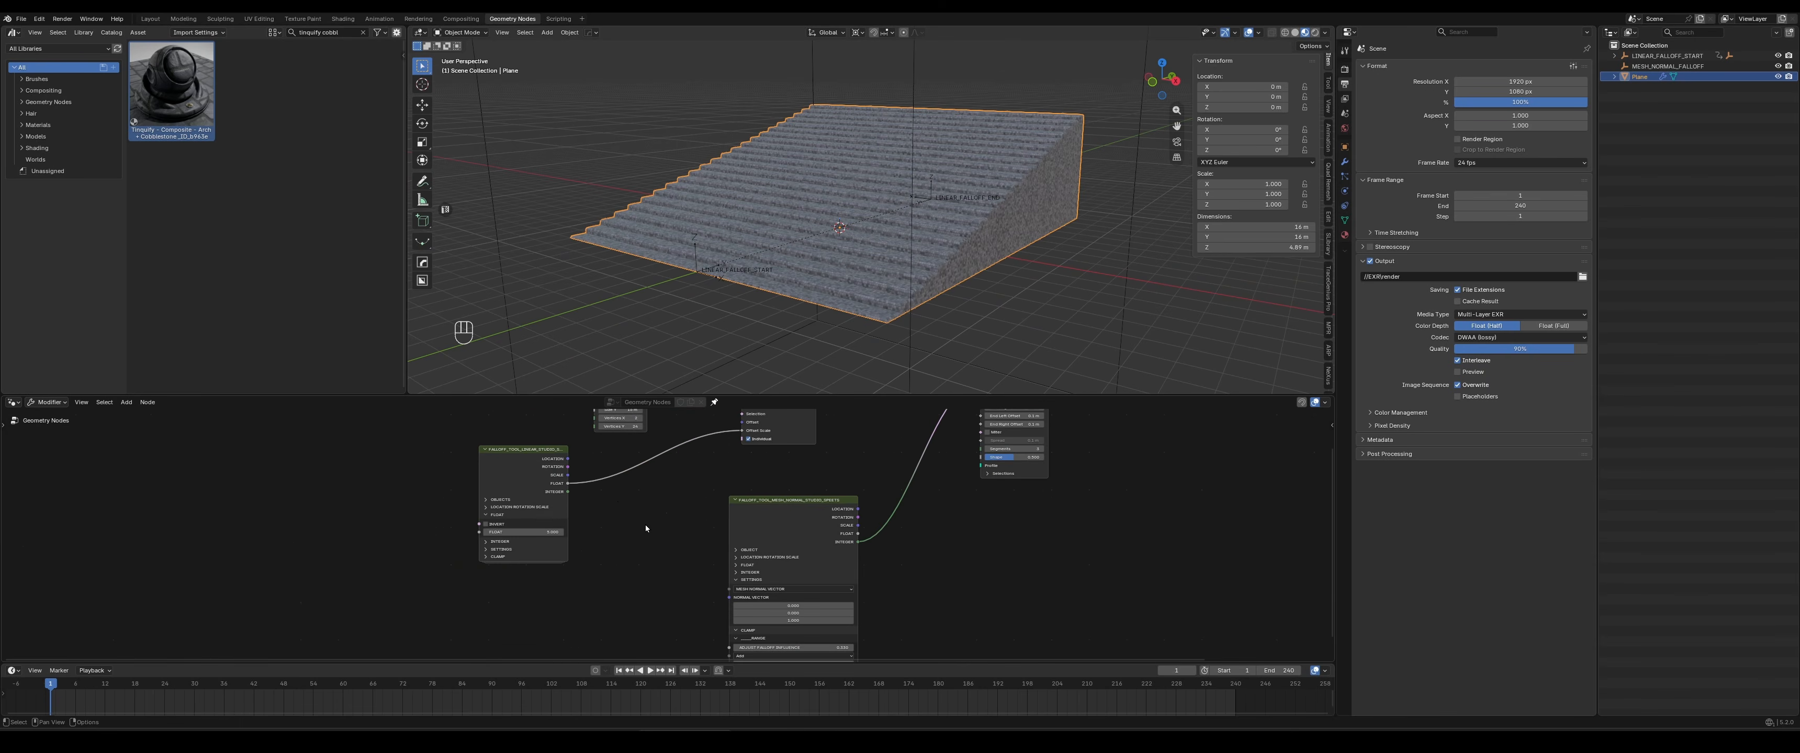
pyautogui.moveTo(617, 501); pyautogui.dragTo(815, 542, button='middle')
pyautogui.scroll(3, 877, 568)
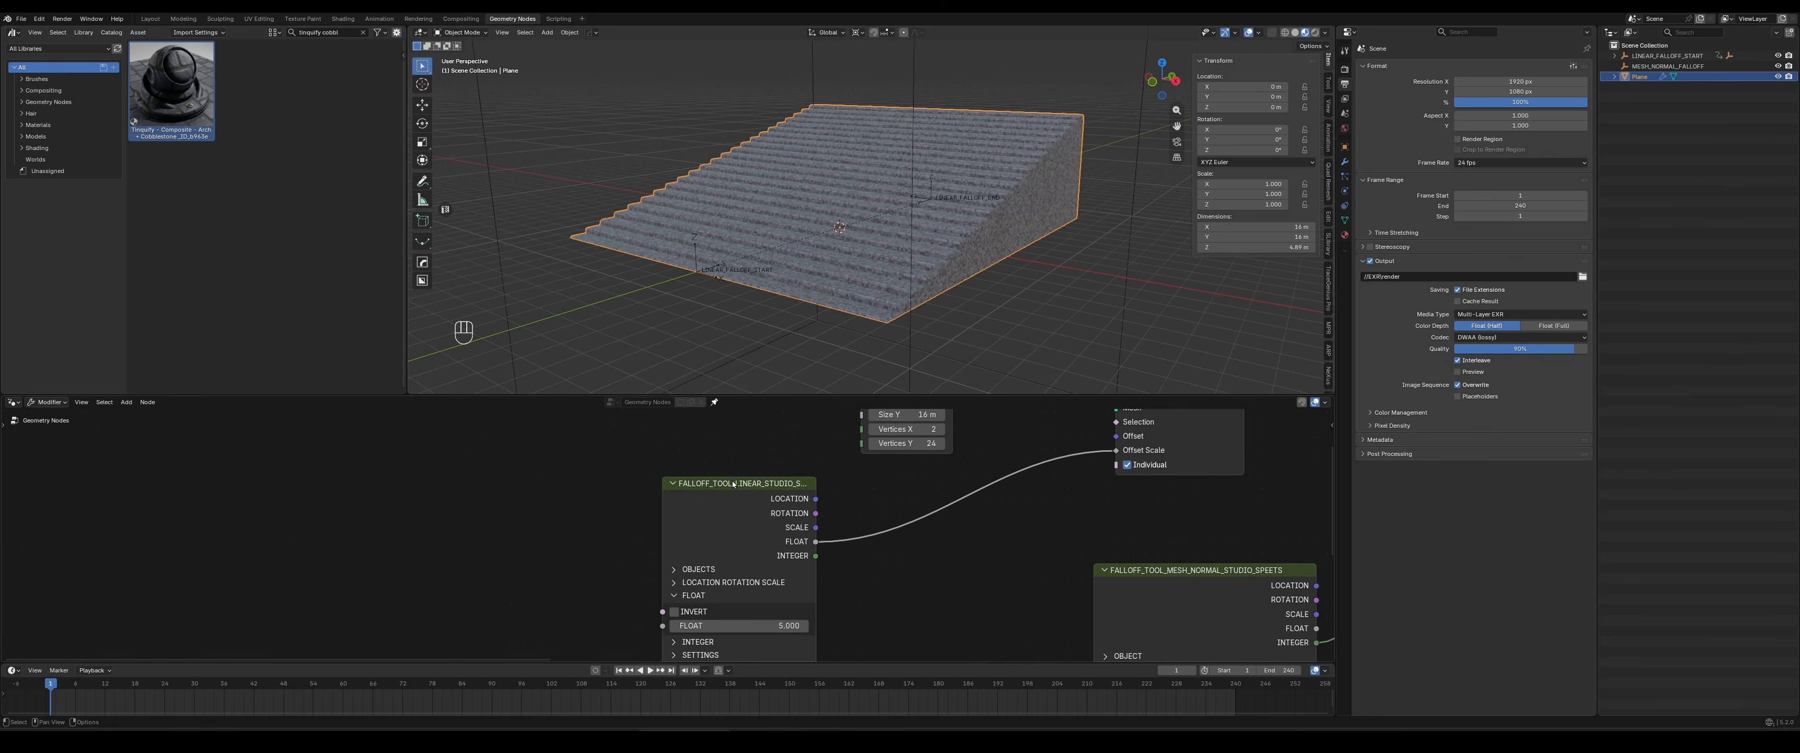
pyautogui.moveTo(981, 484); pyautogui.dragTo(813, 520, button='middle')
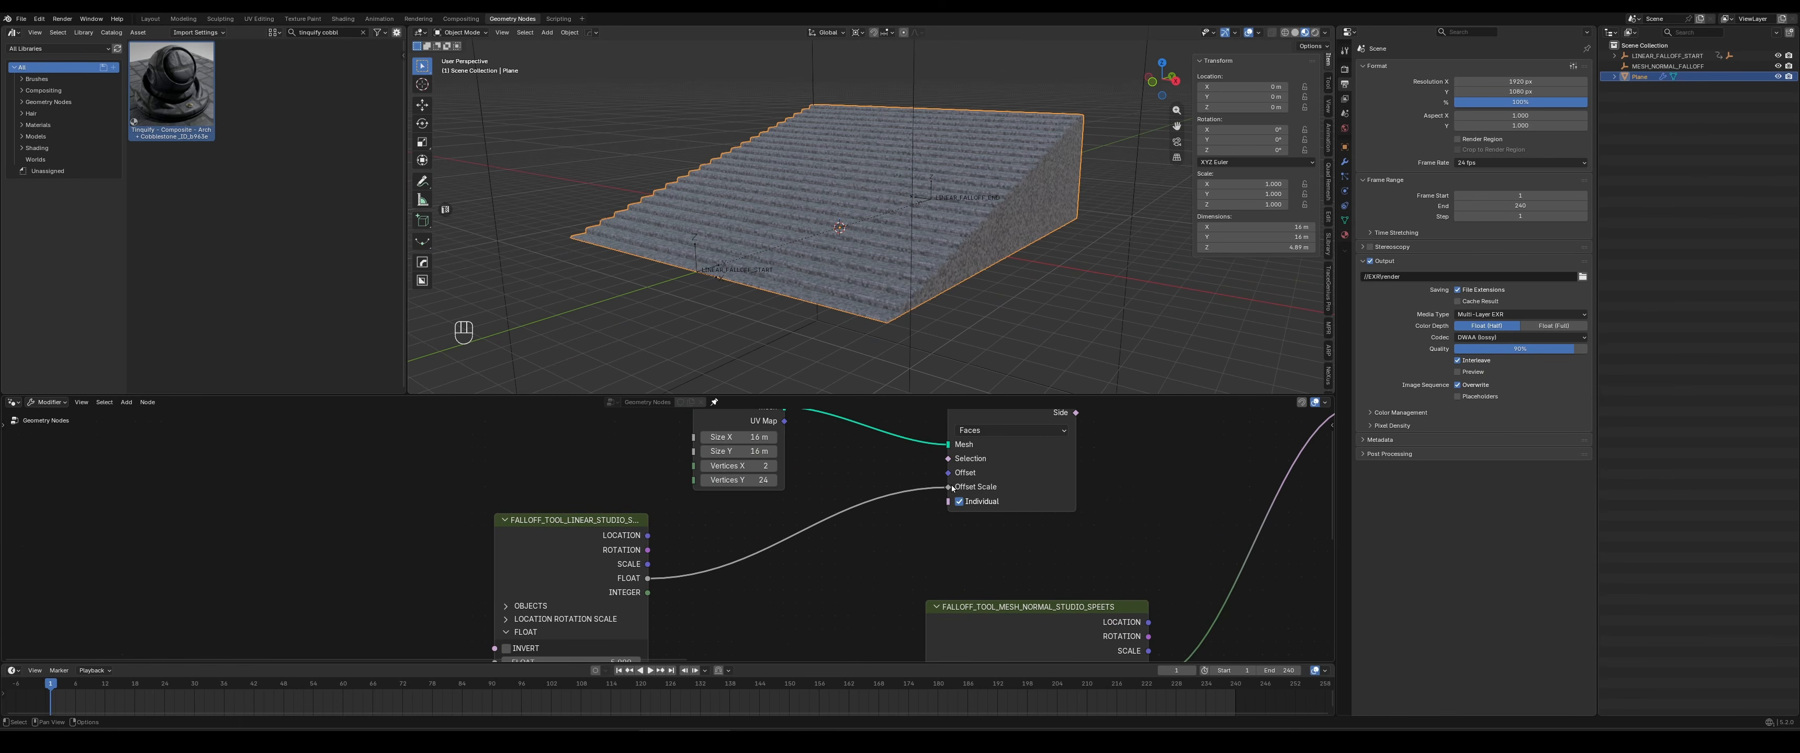
pyautogui.moveTo(984, 319); pyautogui.dragTo(925, 310, button='middle')
pyautogui.click(677, 236)
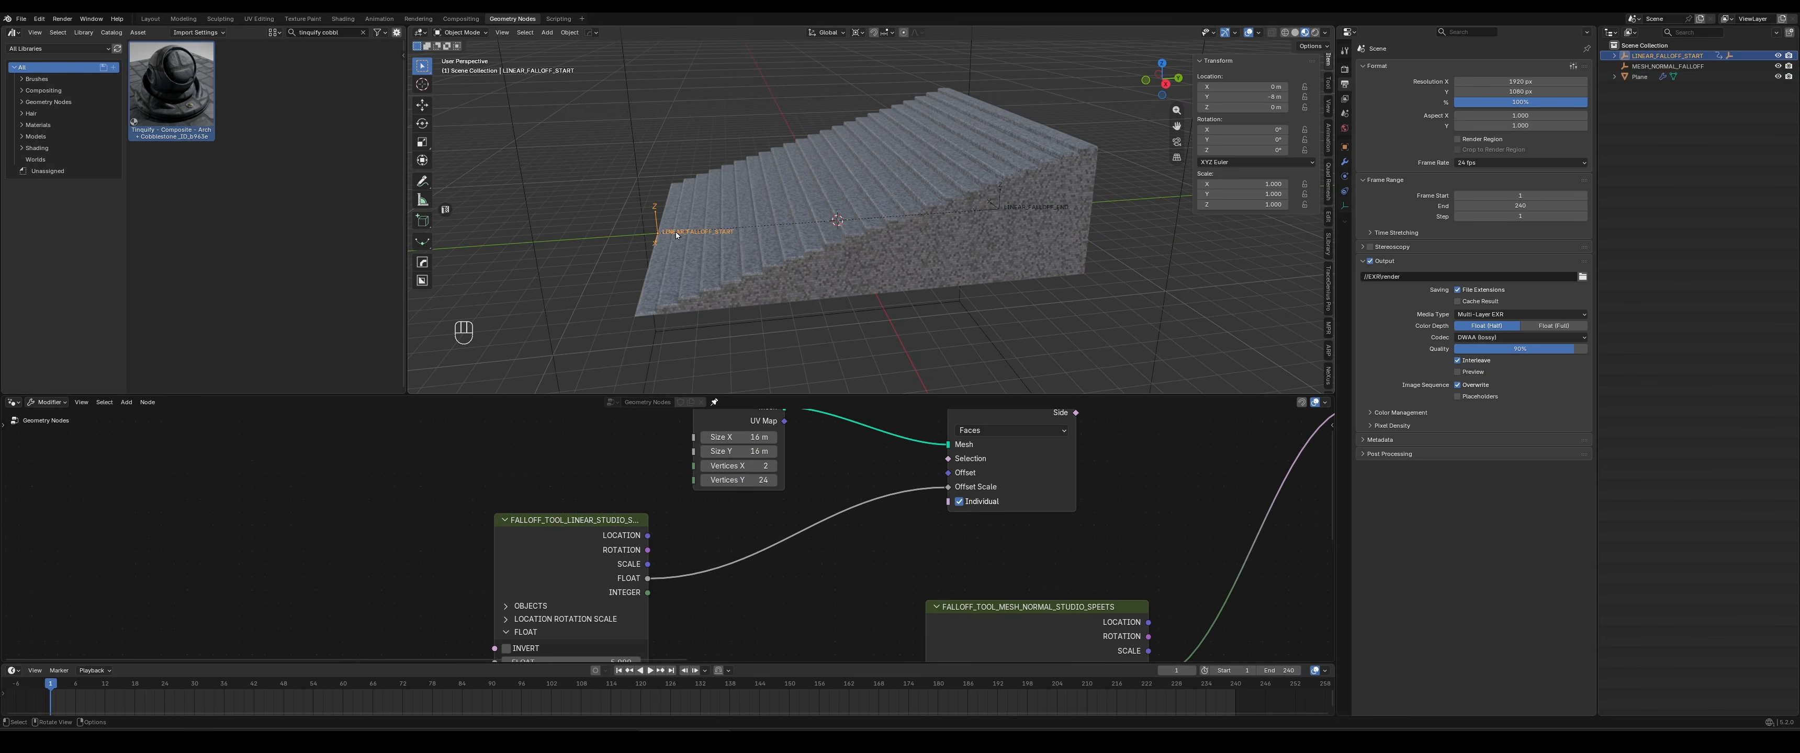
pyautogui.click(1032, 210)
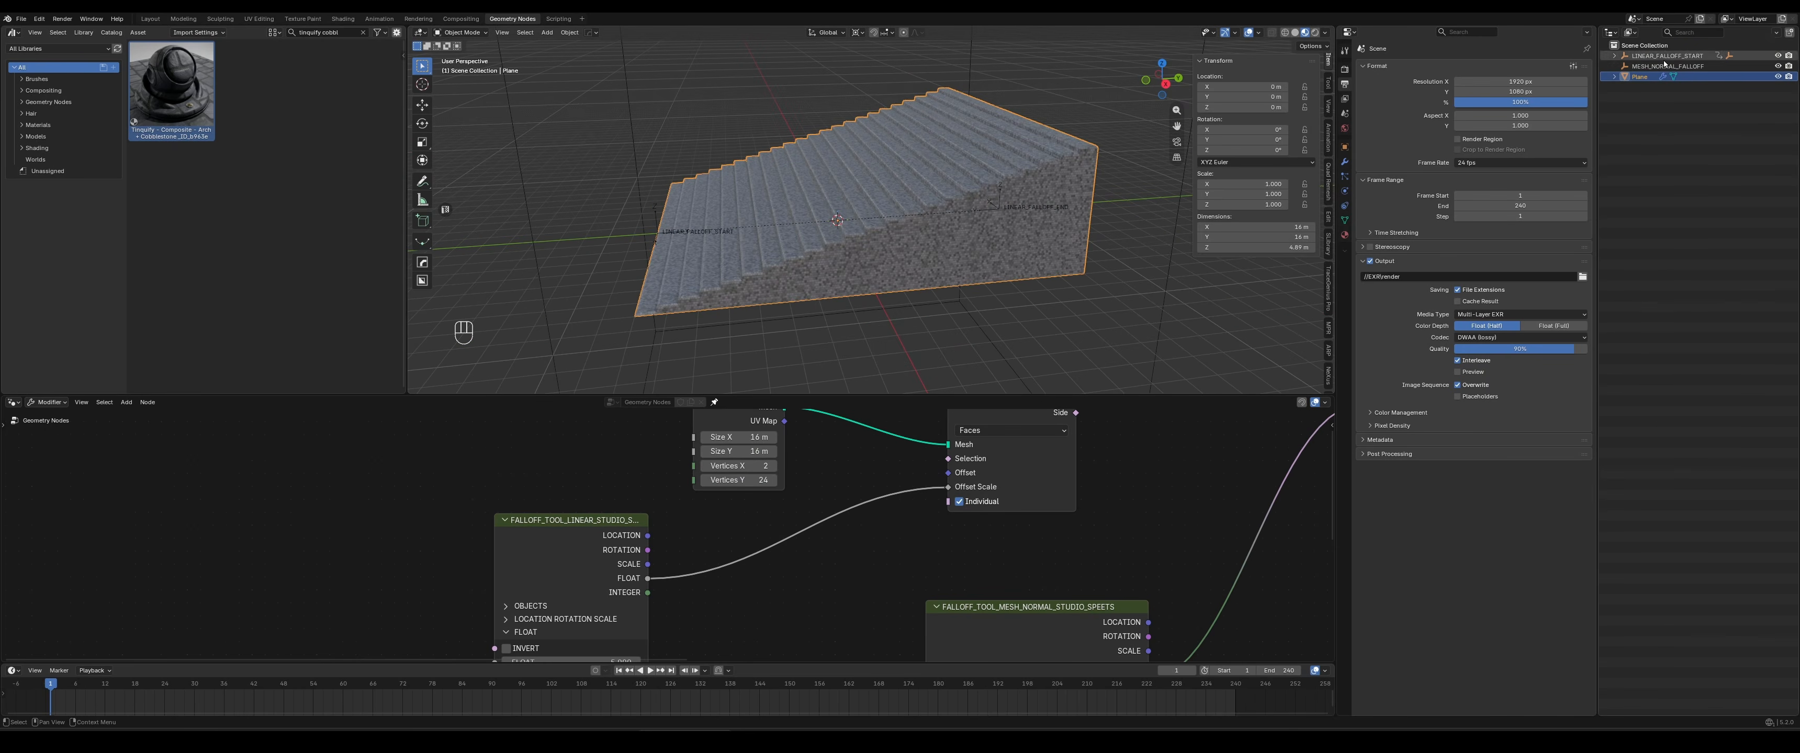
pyautogui.click(1039, 205)
# Expand the Clamp and Curve Clamper sections of the linear falloff node
pyautogui.moveTo(781, 597); pyautogui.dragTo(798, 493, button='middle')
pyautogui.moveTo(796, 548); pyautogui.dragTo(821, 497, button='middle')
pyautogui.scroll(5, 831, 502)
pyautogui.click(520, 558)
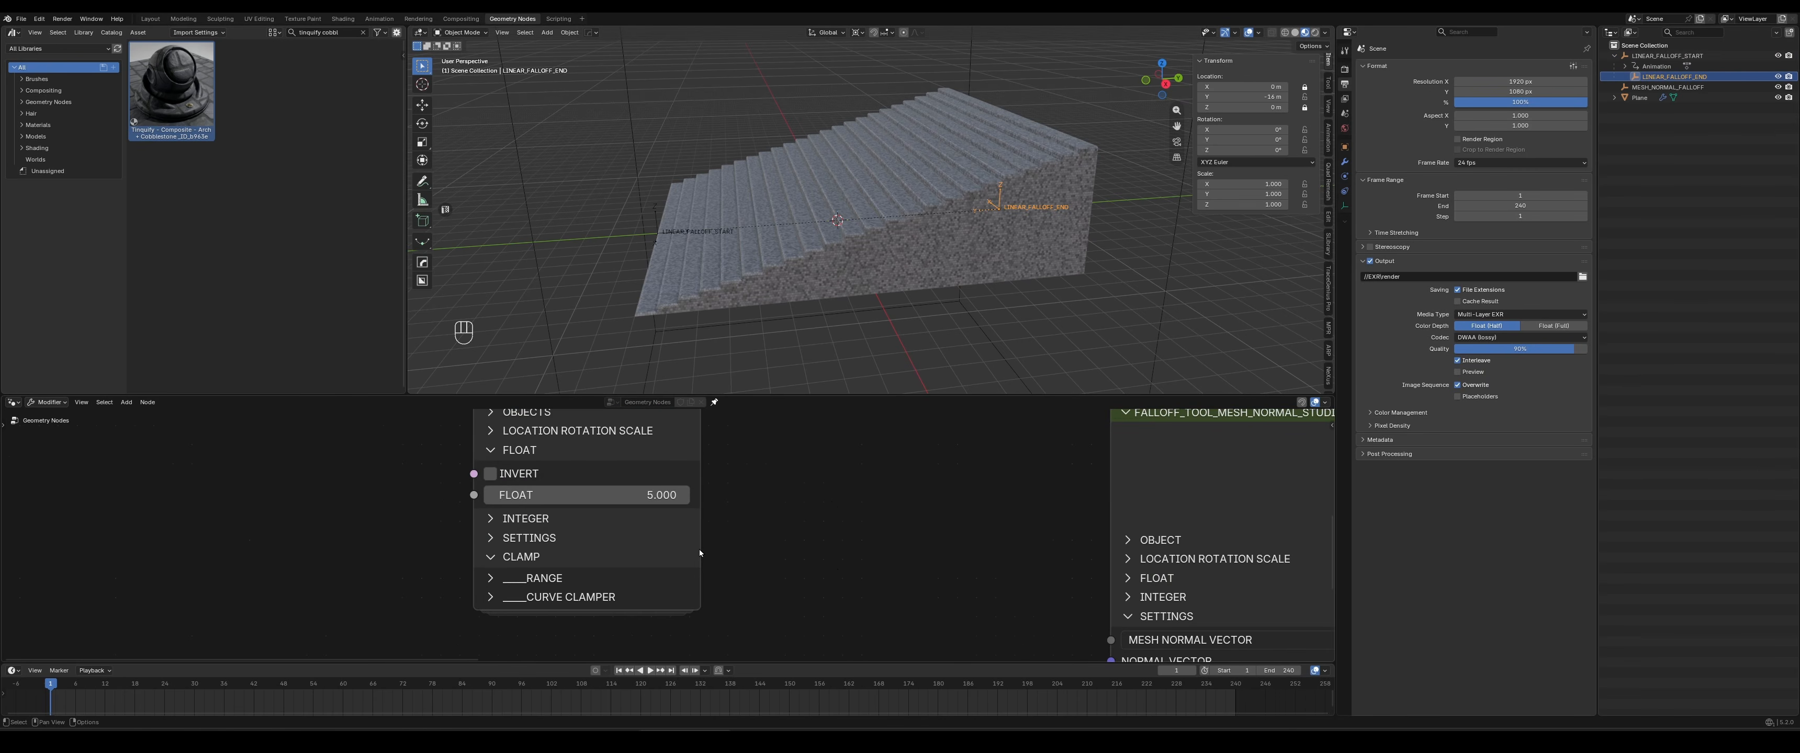
pyautogui.scroll(2, 823, 555)
pyautogui.moveTo(847, 593); pyautogui.dragTo(834, 472, button='middle')
pyautogui.click(545, 535)
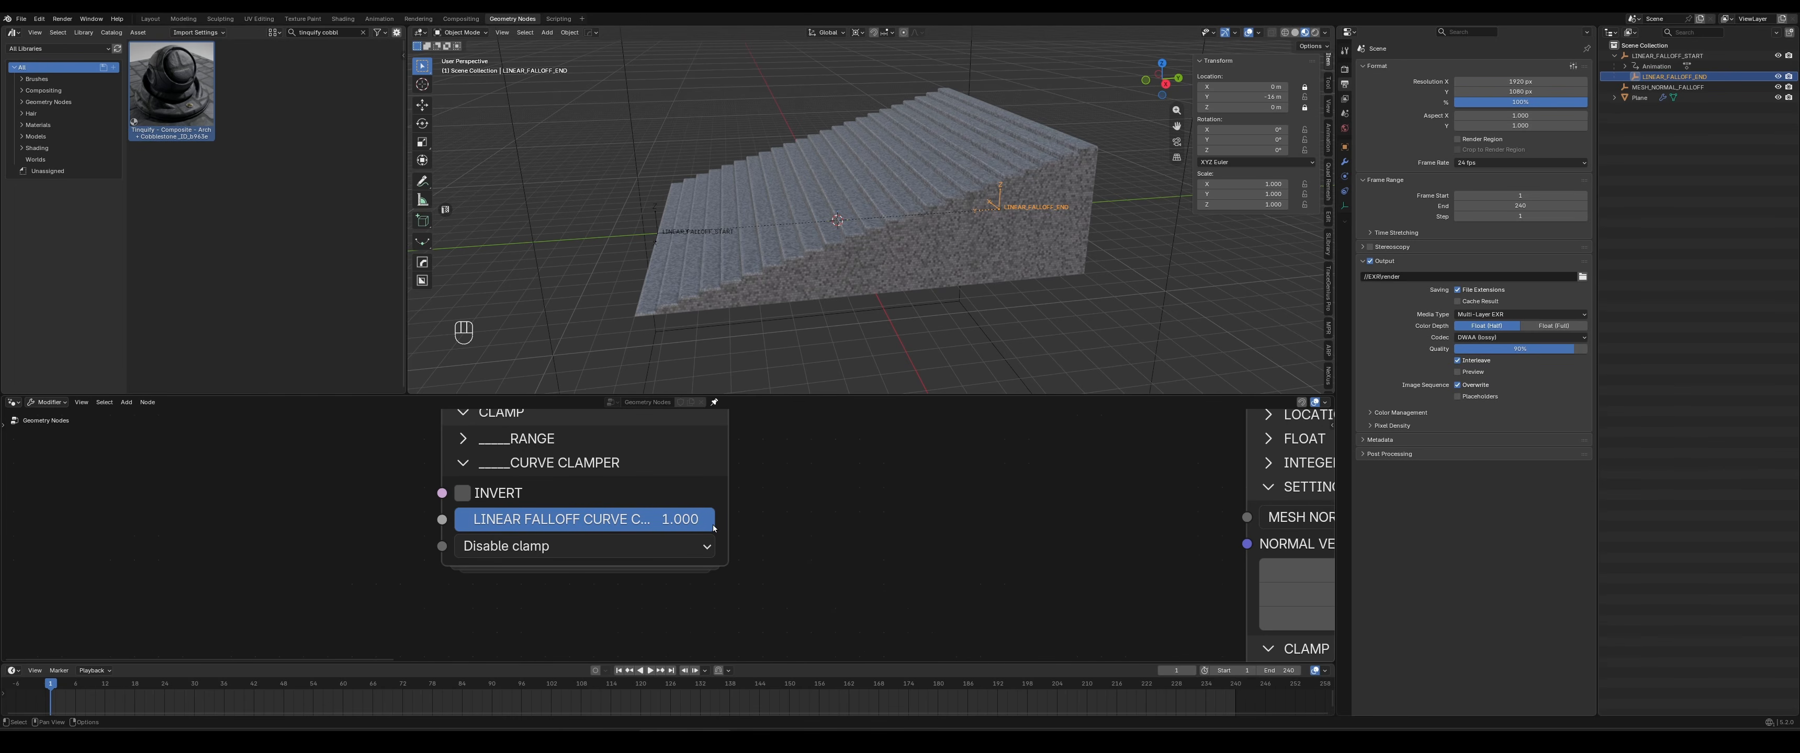
# Try the Hard, S-Curve Soft, S-Curve Hardest and S-Curve 2 Soft clamp curves on the linear falloff
pyautogui.click(642, 553)
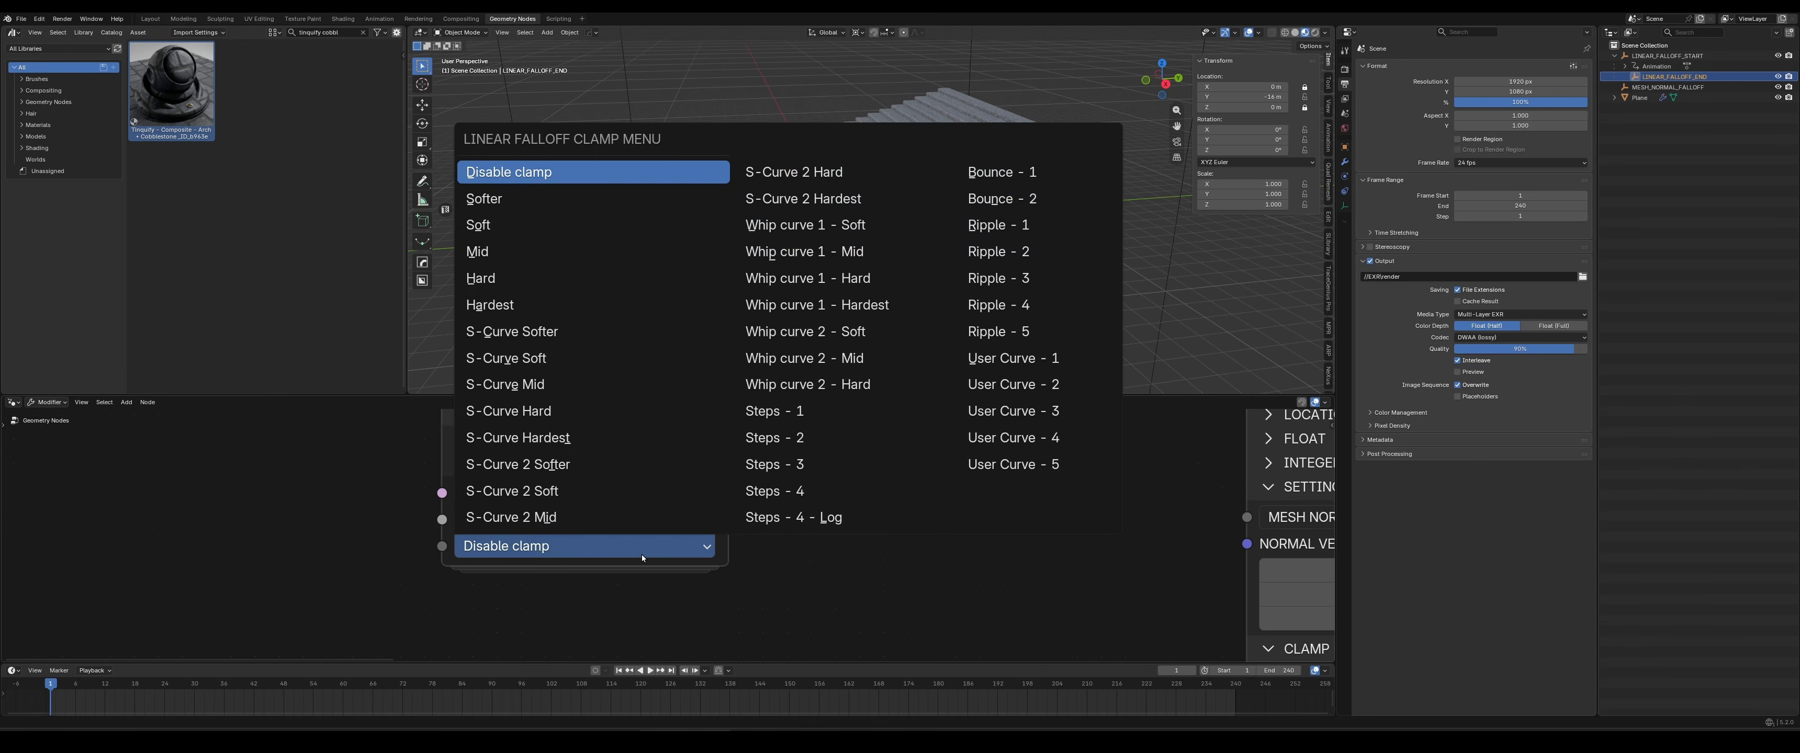
pyautogui.click(511, 285)
pyautogui.click(601, 543)
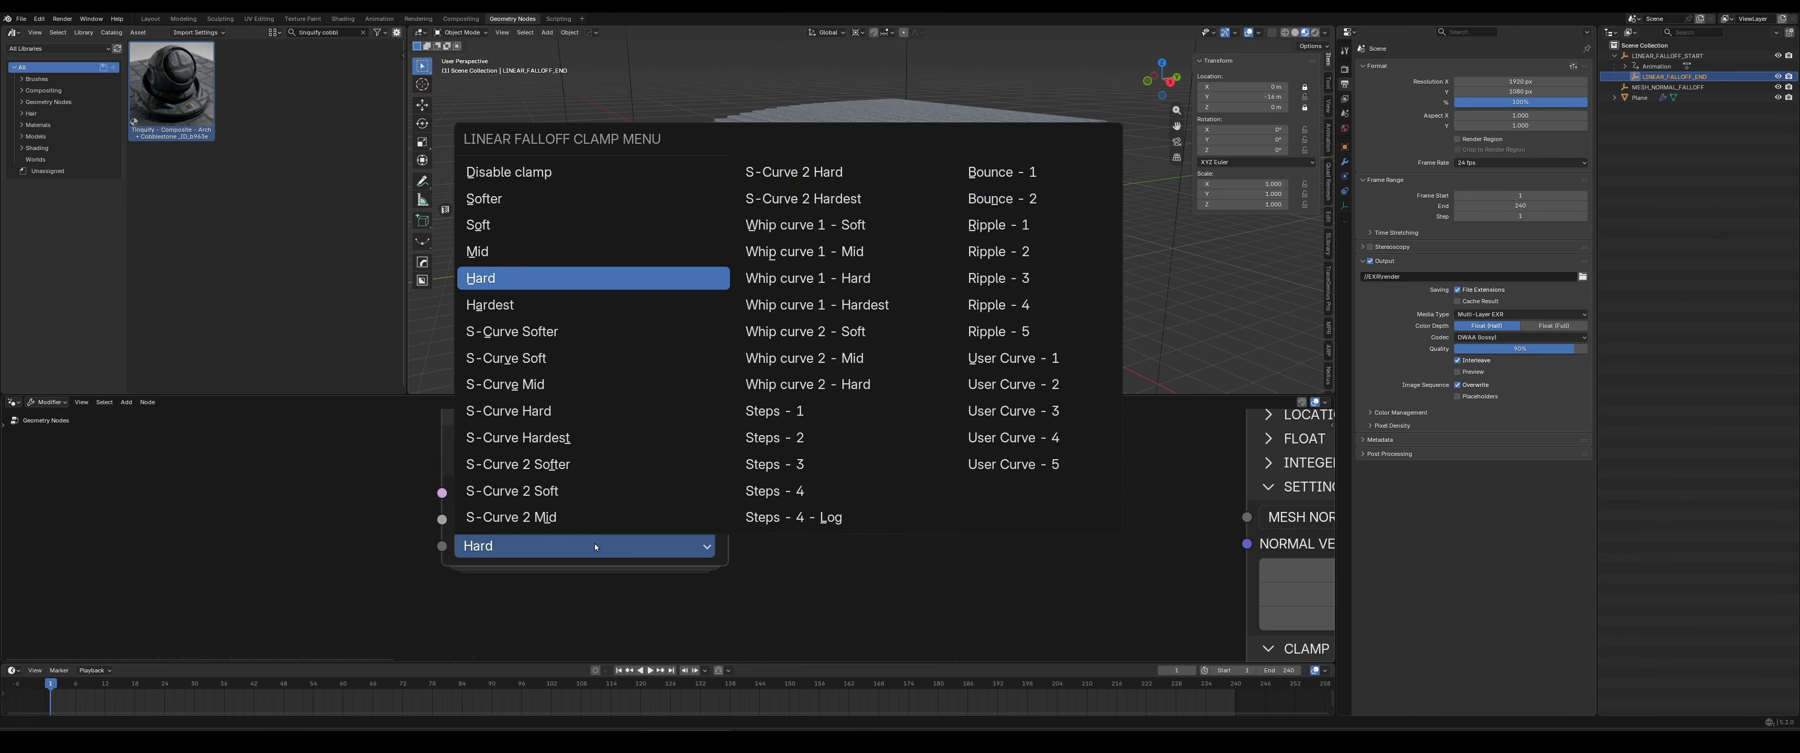
pyautogui.click(535, 364)
pyautogui.moveTo(892, 217)
pyautogui.mouseDown(button='middle')
pyautogui.moveTo(869, 207)
pyautogui.moveTo(887, 218)
pyautogui.mouseUp(button='middle')
pyautogui.click(552, 546)
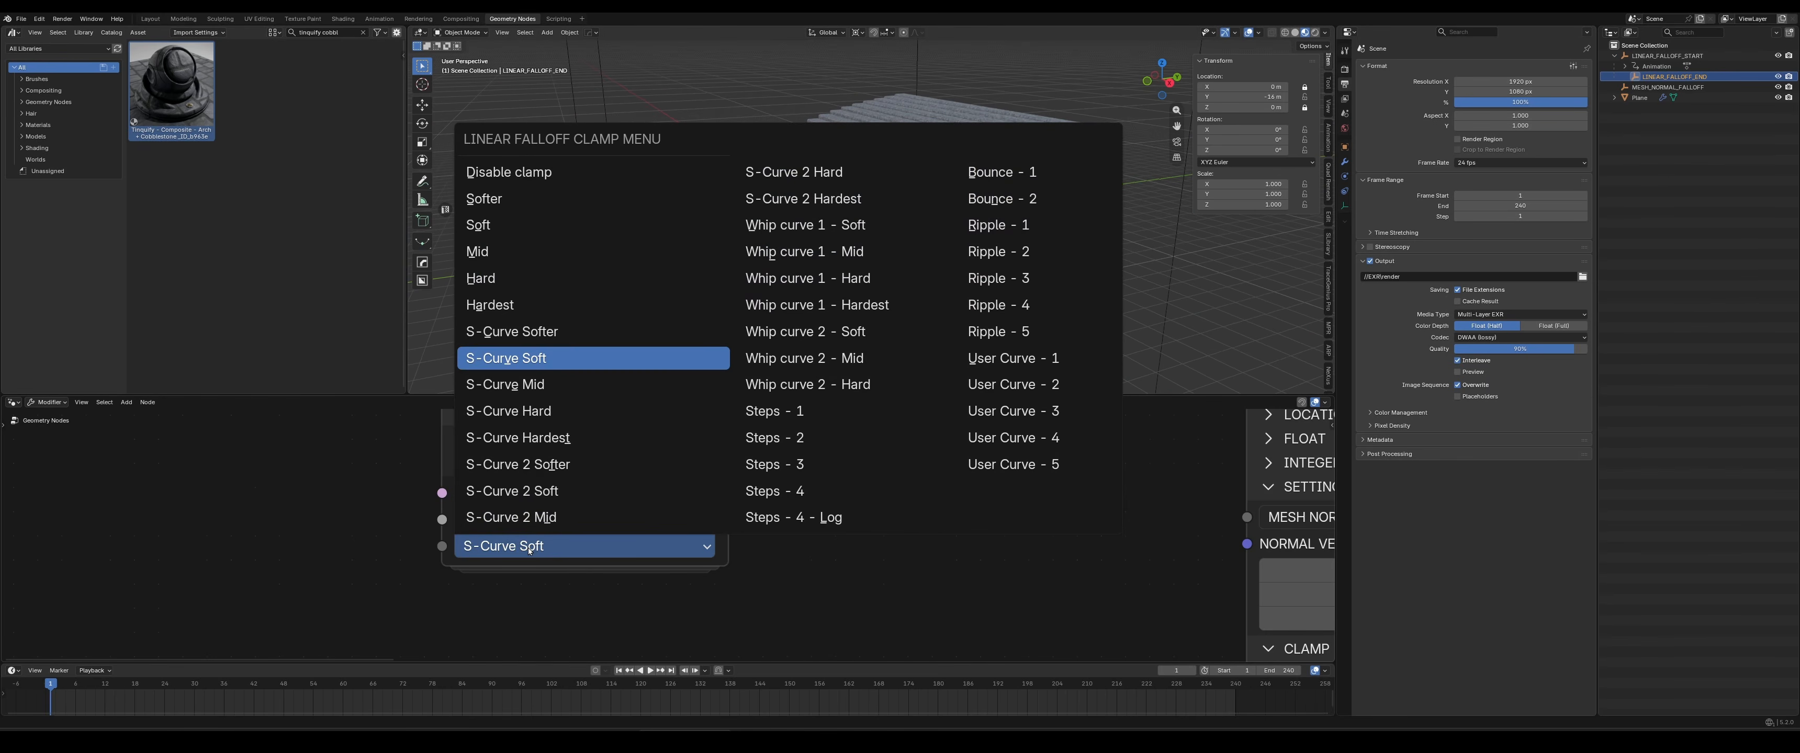
pyautogui.click(552, 436)
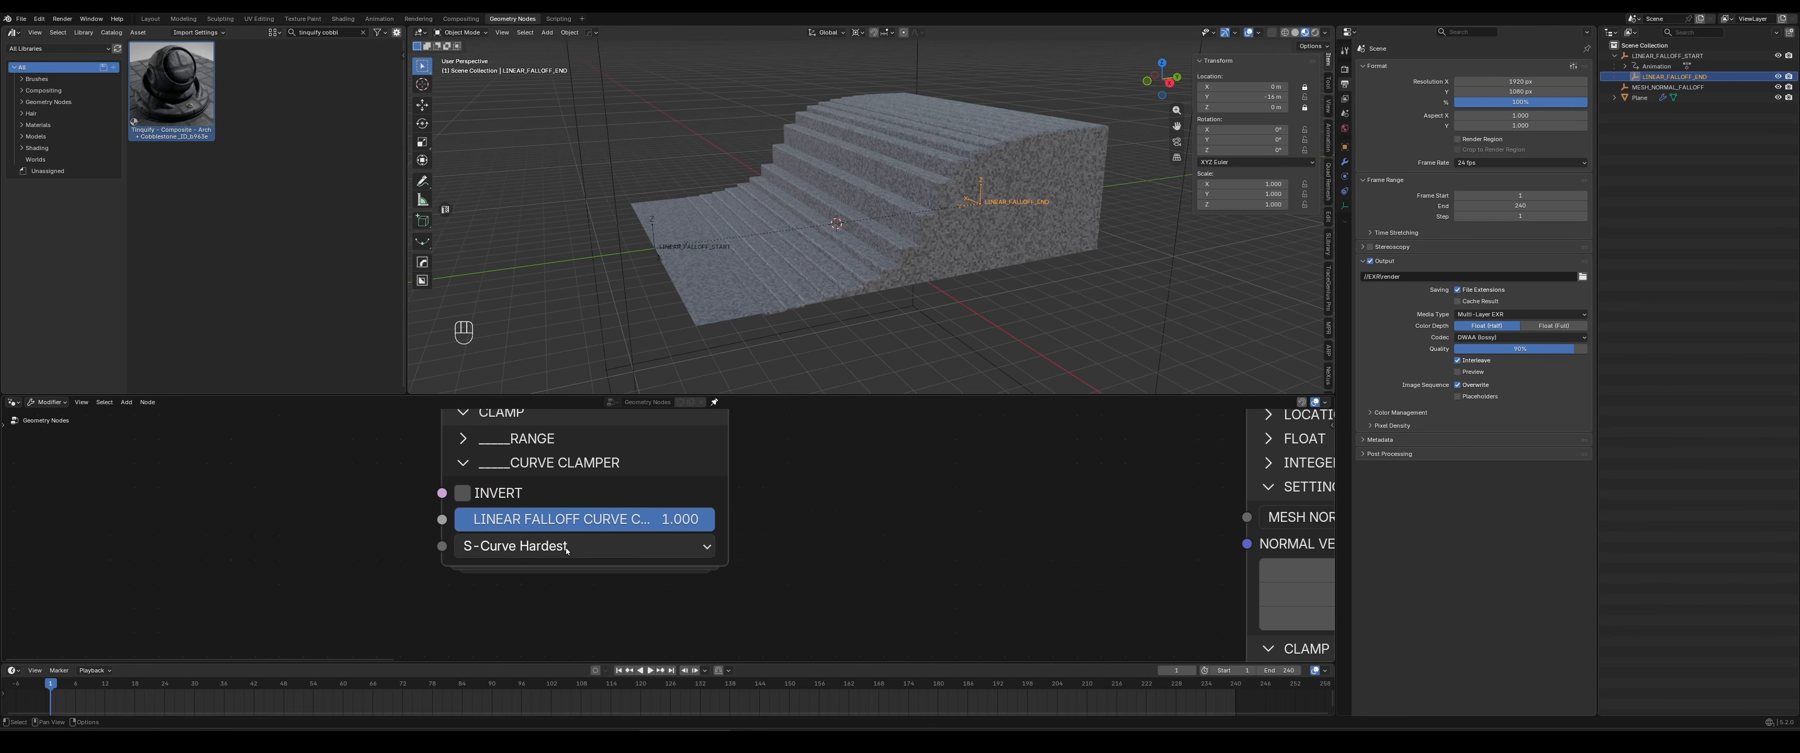
pyautogui.click(545, 546)
pyautogui.click(512, 491)
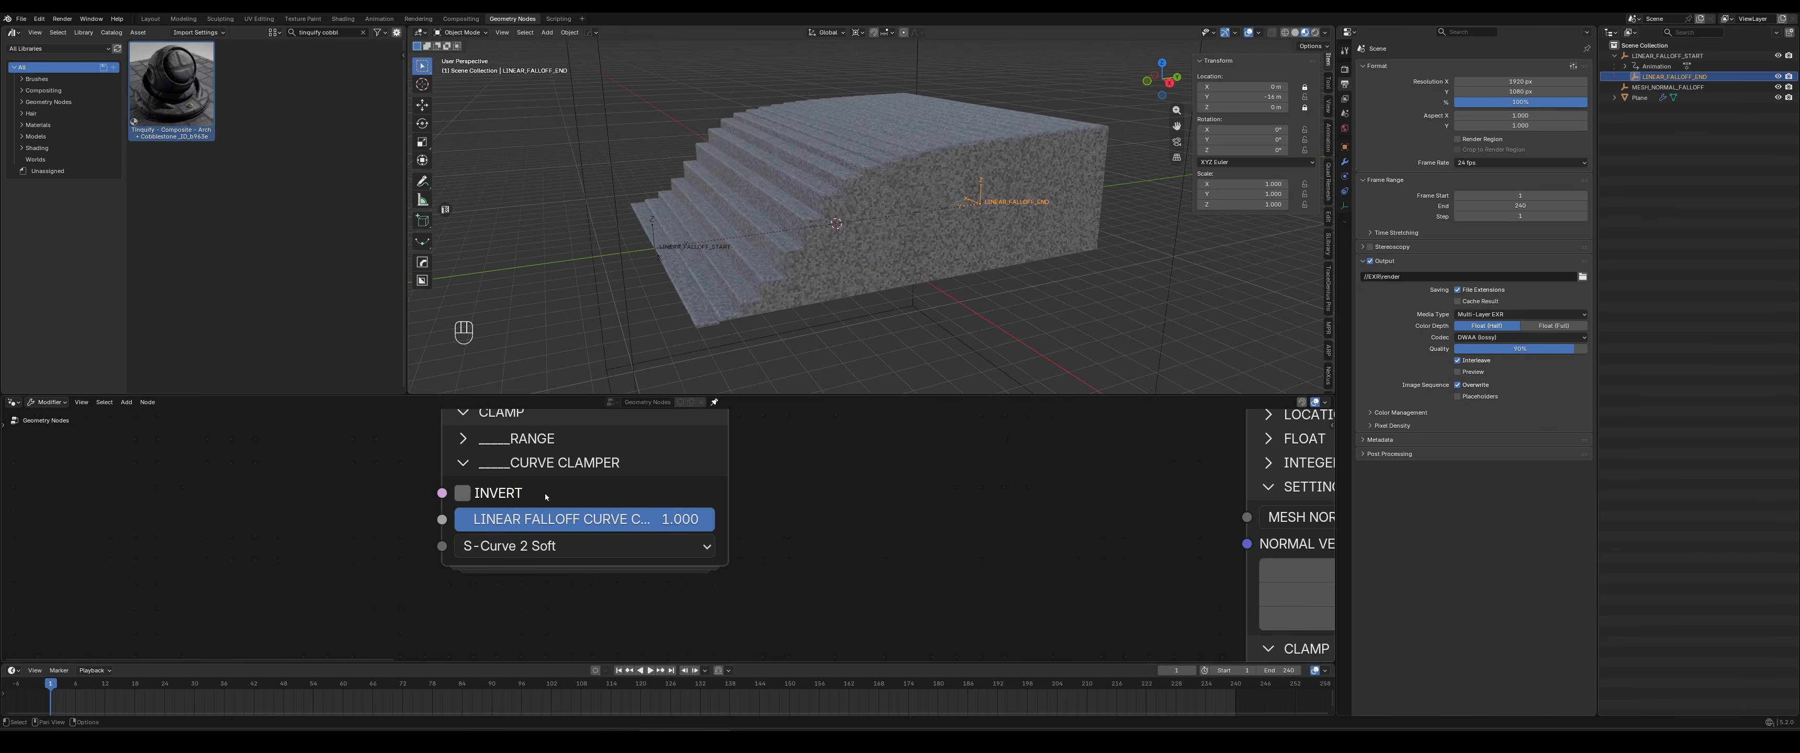
pyautogui.moveTo(923, 255); pyautogui.dragTo(979, 233, button='middle')
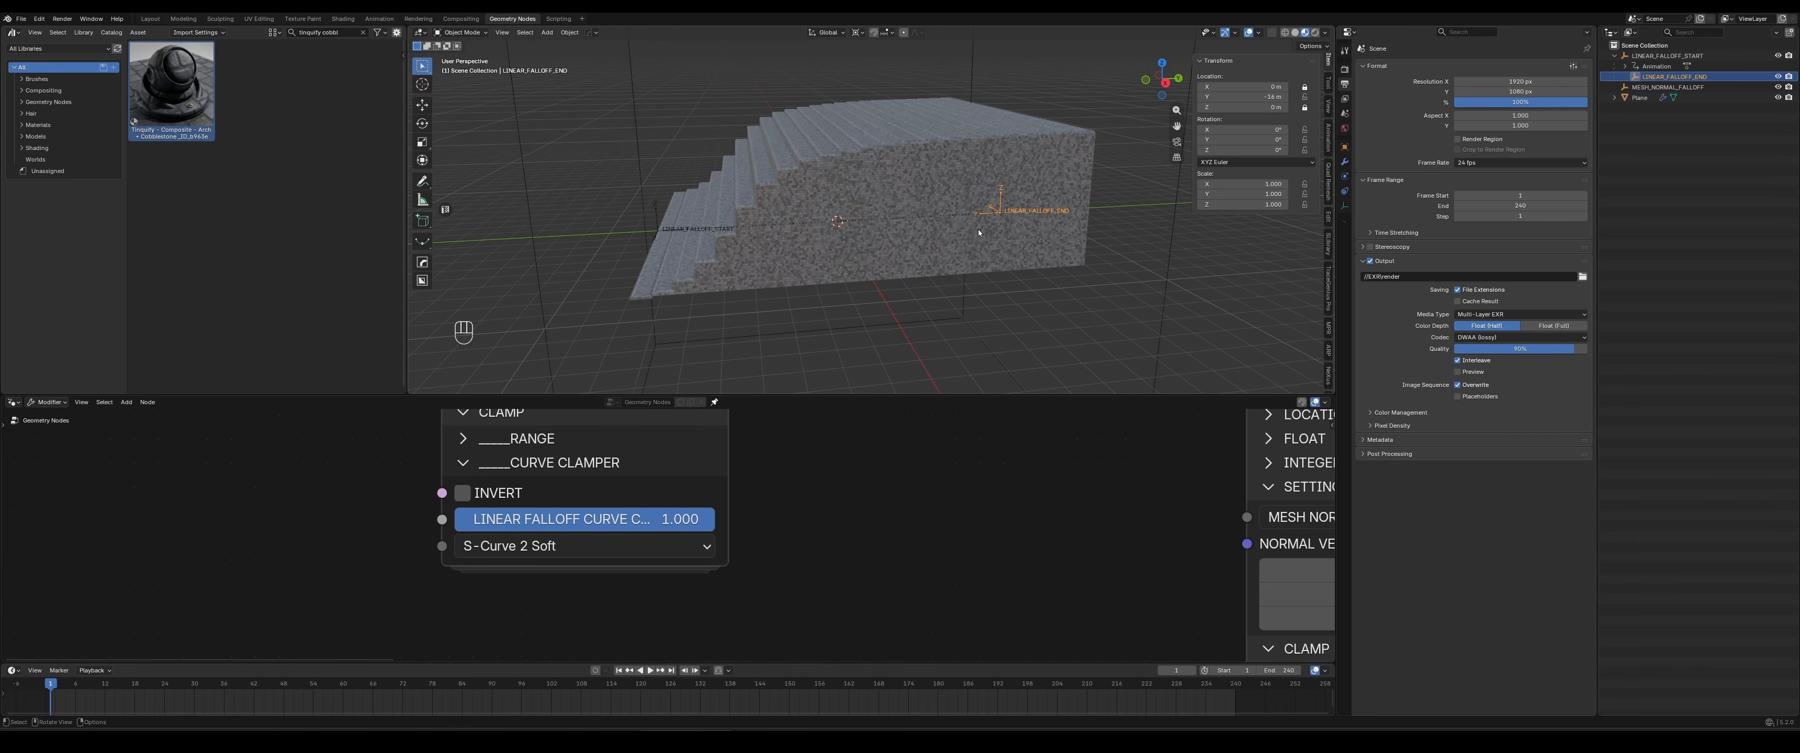
pyautogui.press('g')
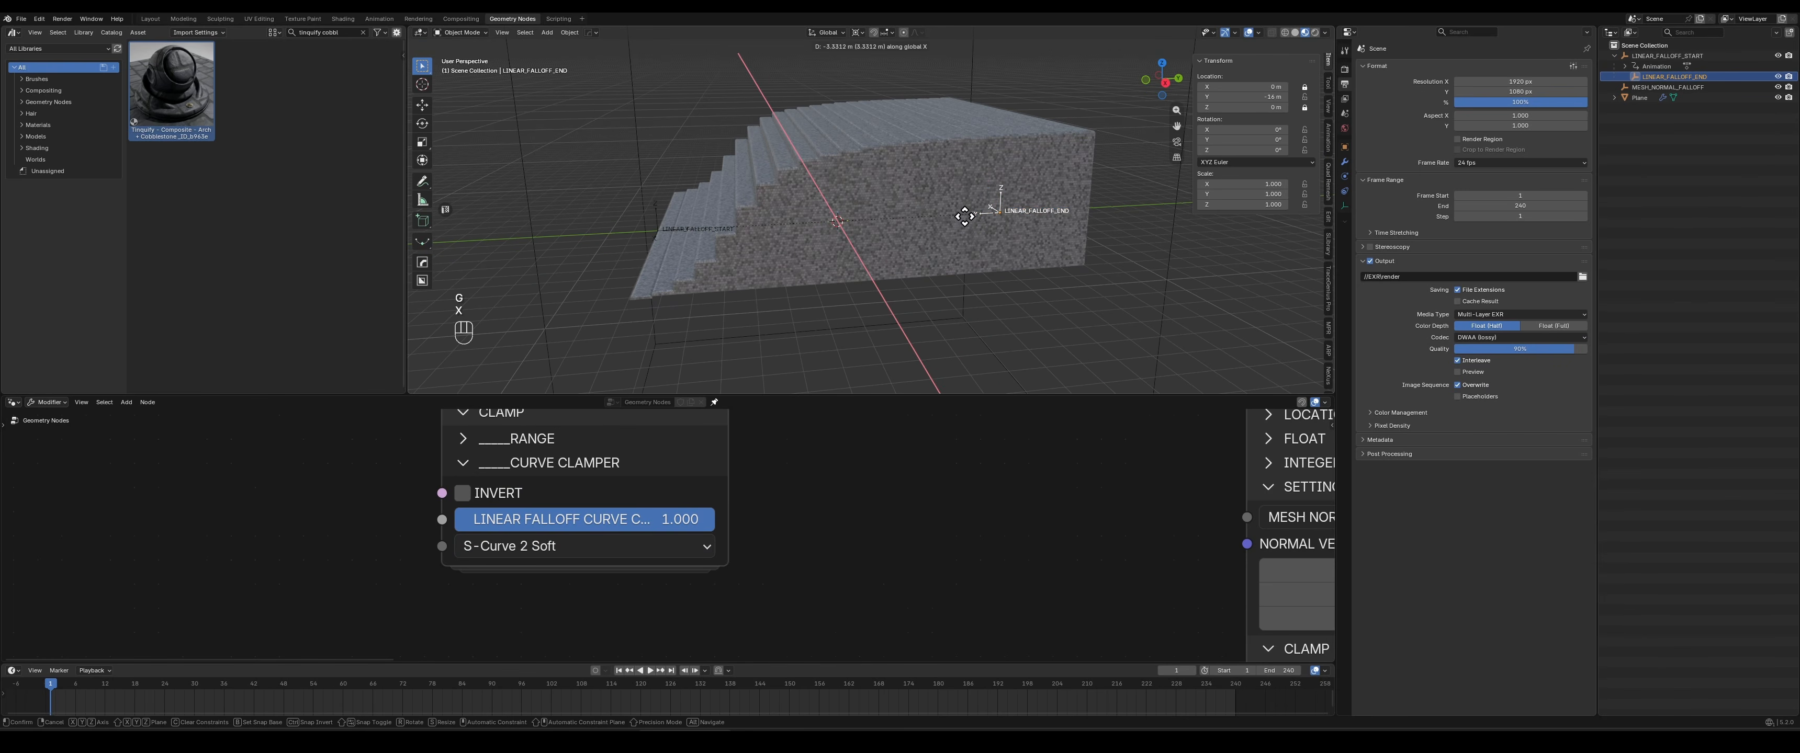
pyautogui.press('y')
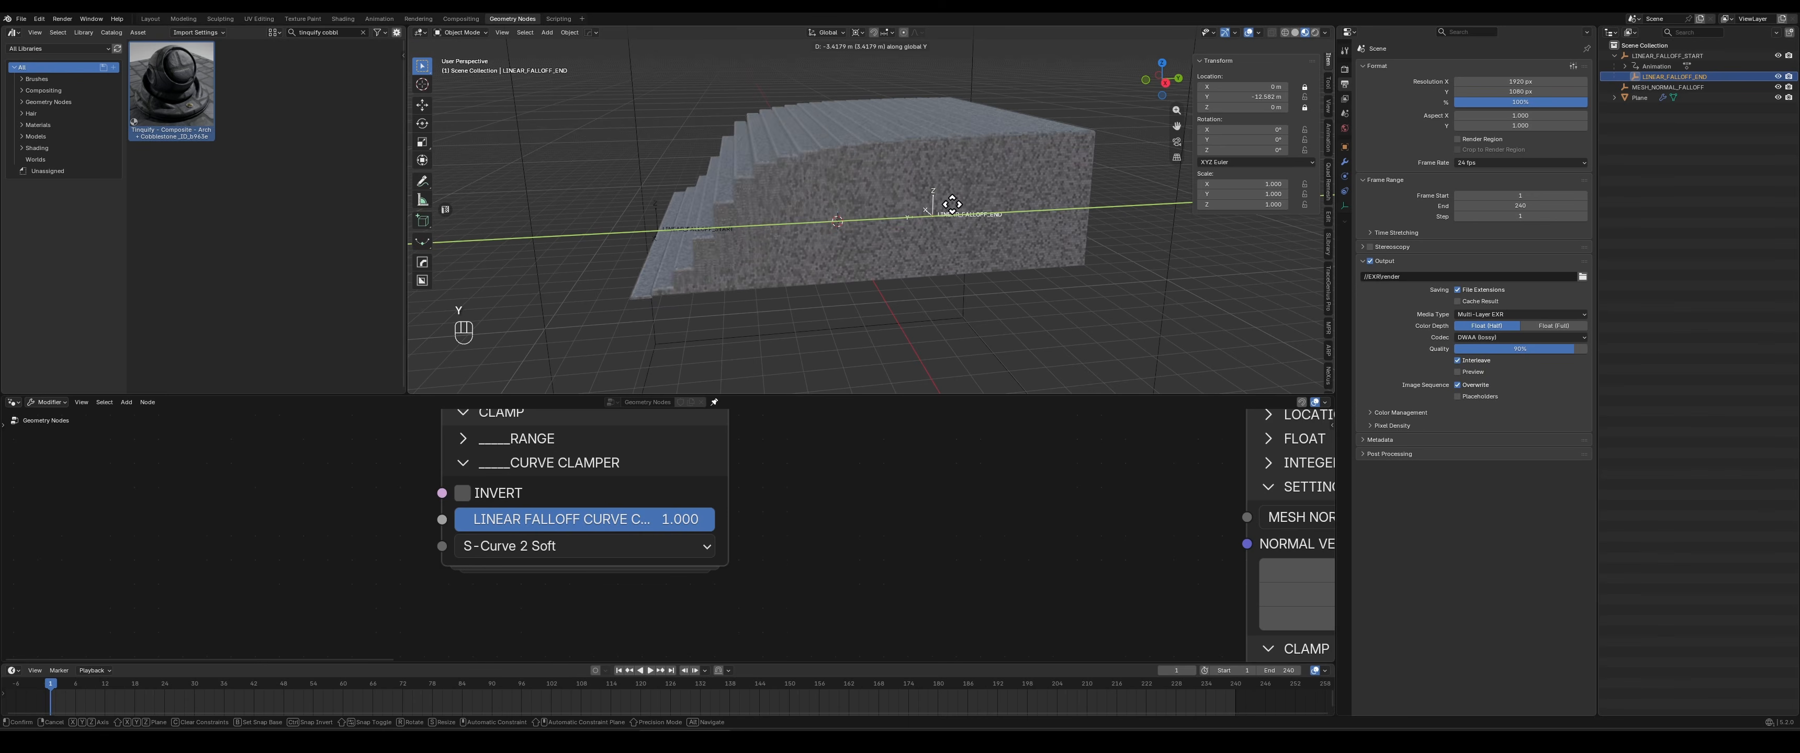
pyautogui.press('Escape')
pyautogui.moveTo(661, 522); pyautogui.dragTo(711, 522)
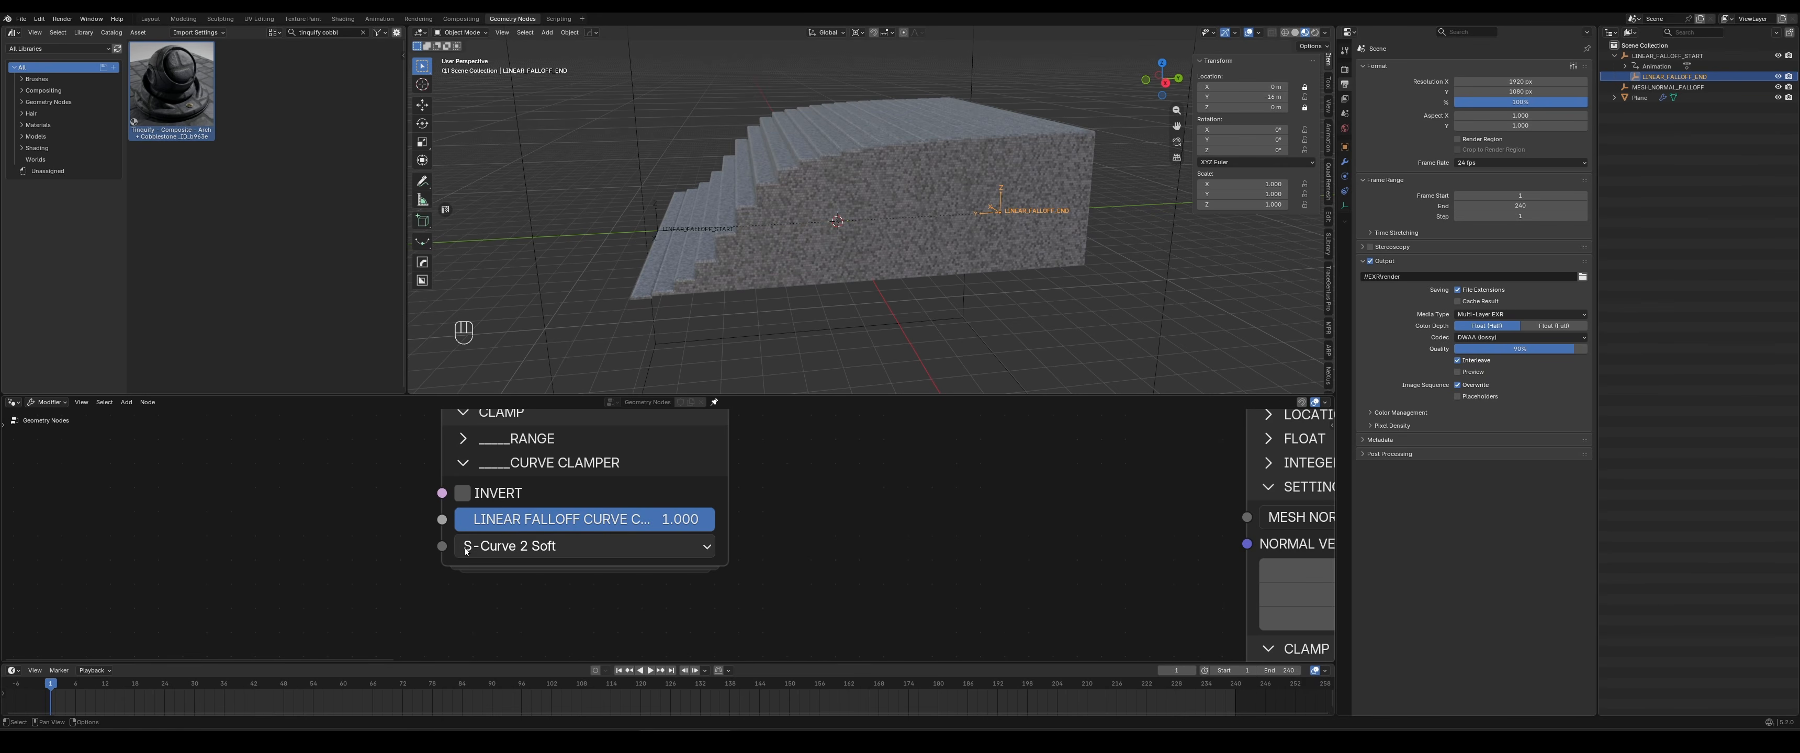
# Try the S-Curve 2 Hard, S-Curve 2 Hardest and Steps - 3 clamp curves on the linear falloff
pyautogui.click(539, 547)
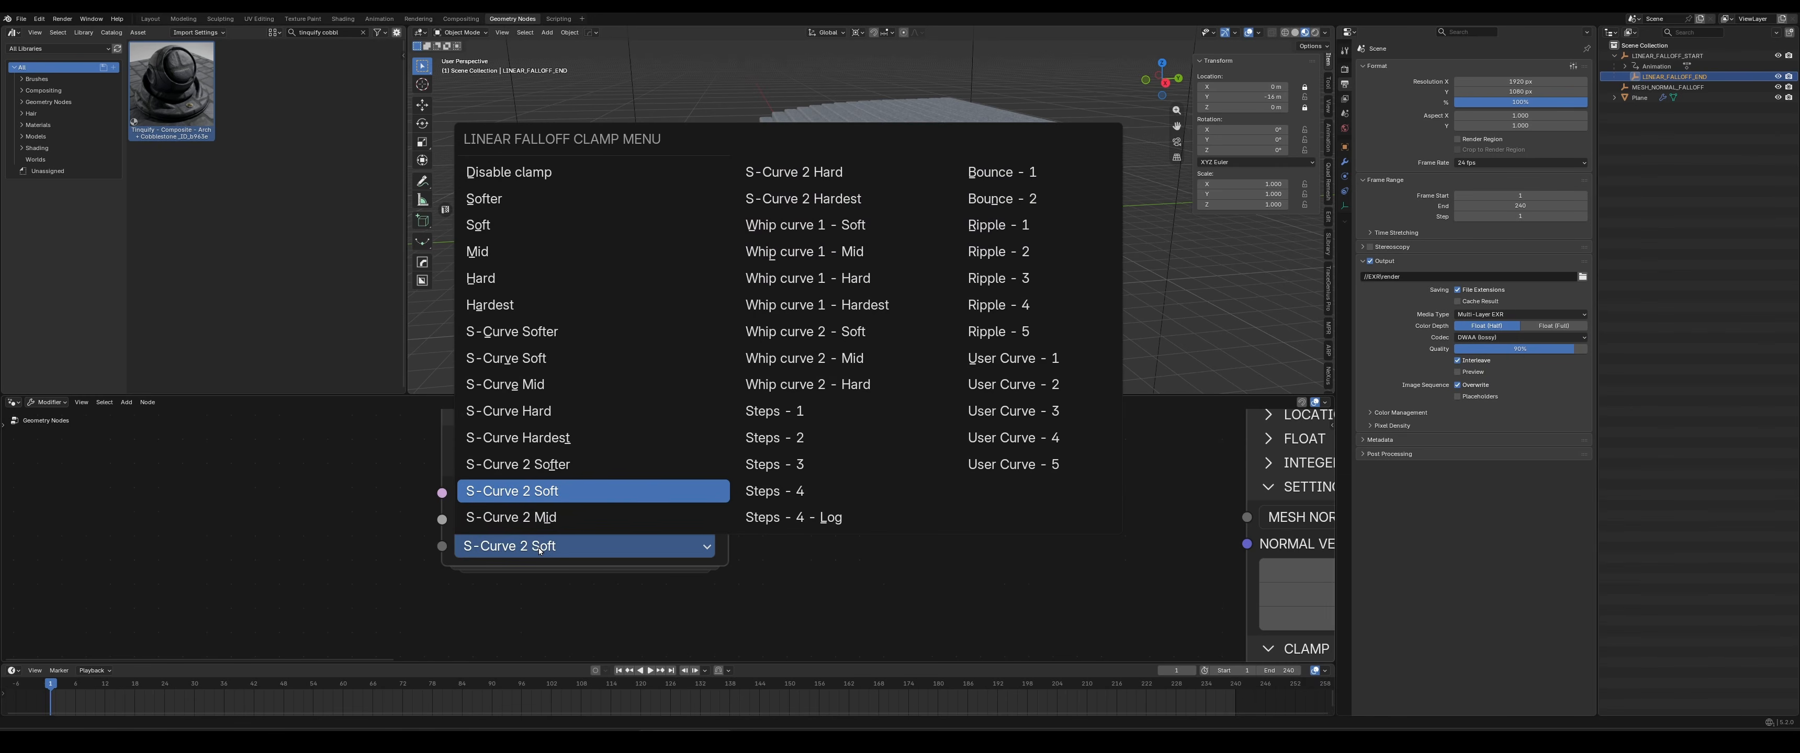
pyautogui.click(794, 172)
pyautogui.click(659, 546)
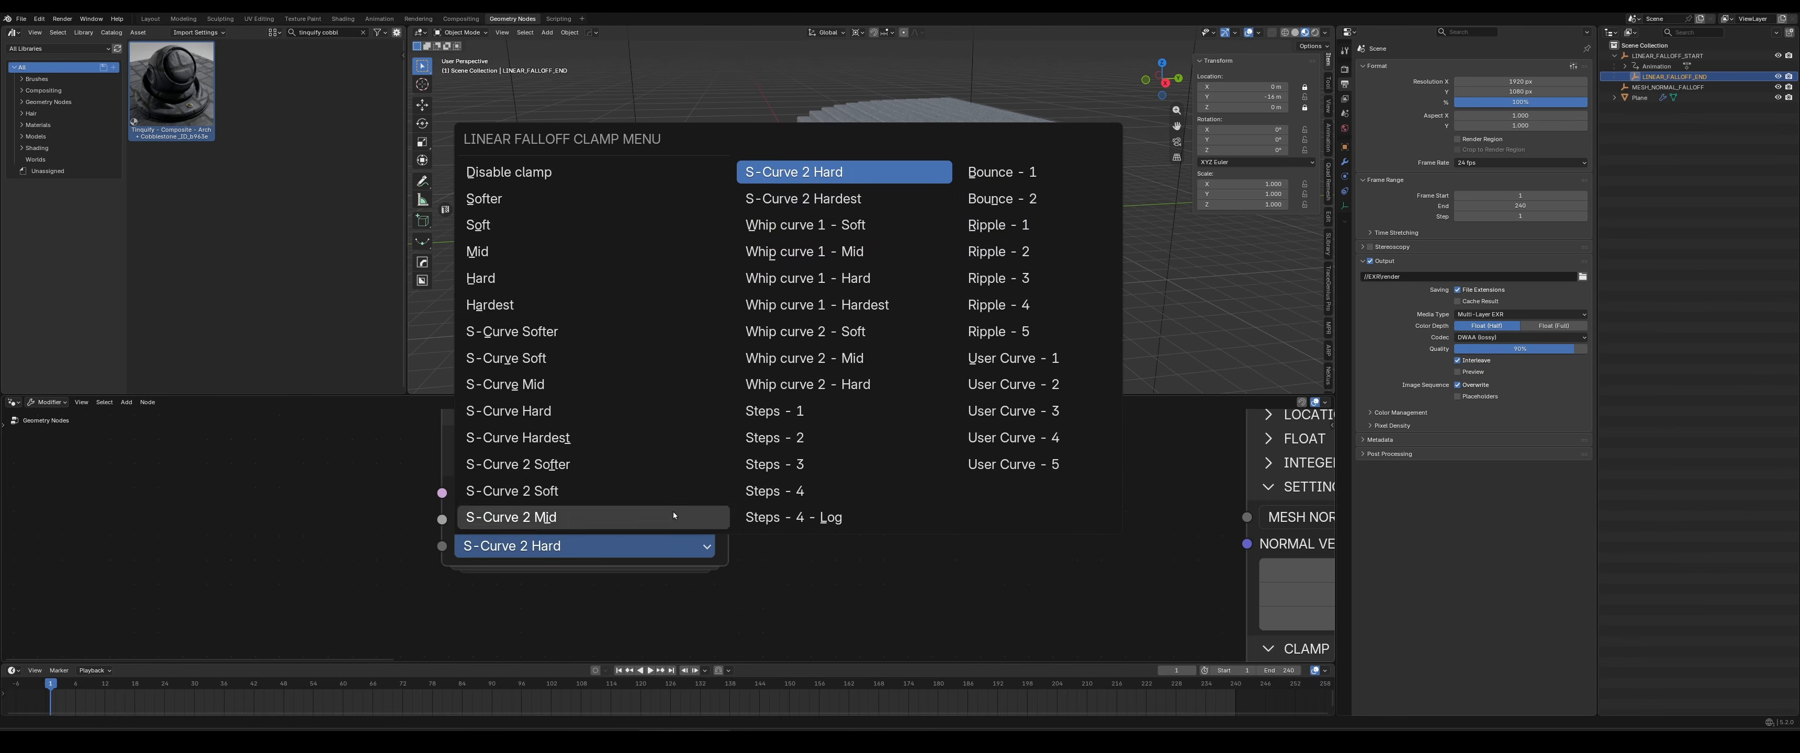
pyautogui.click(841, 198)
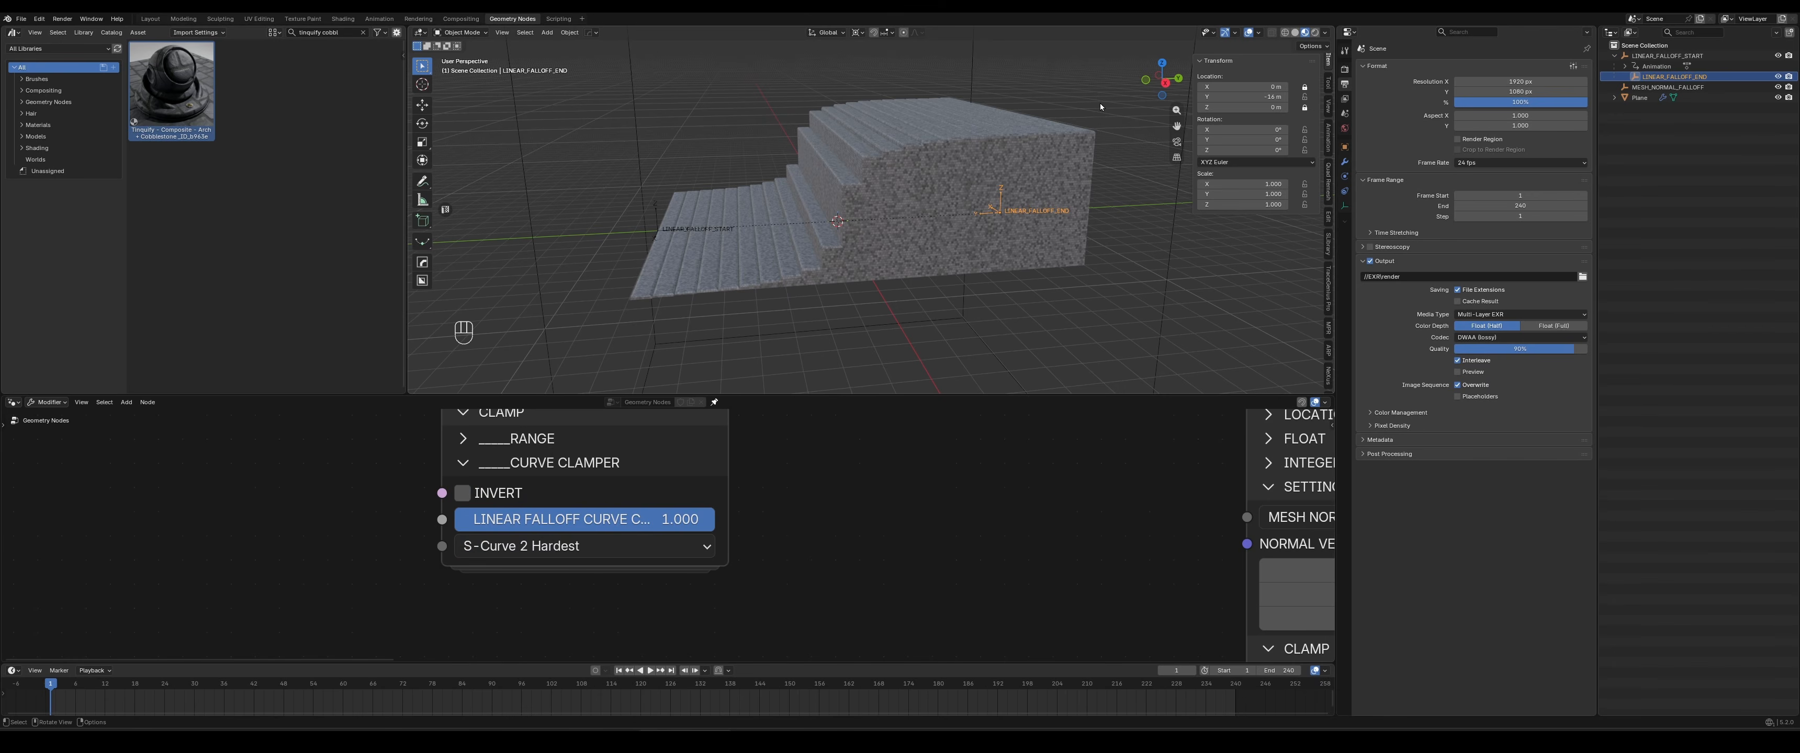
pyautogui.click(606, 549)
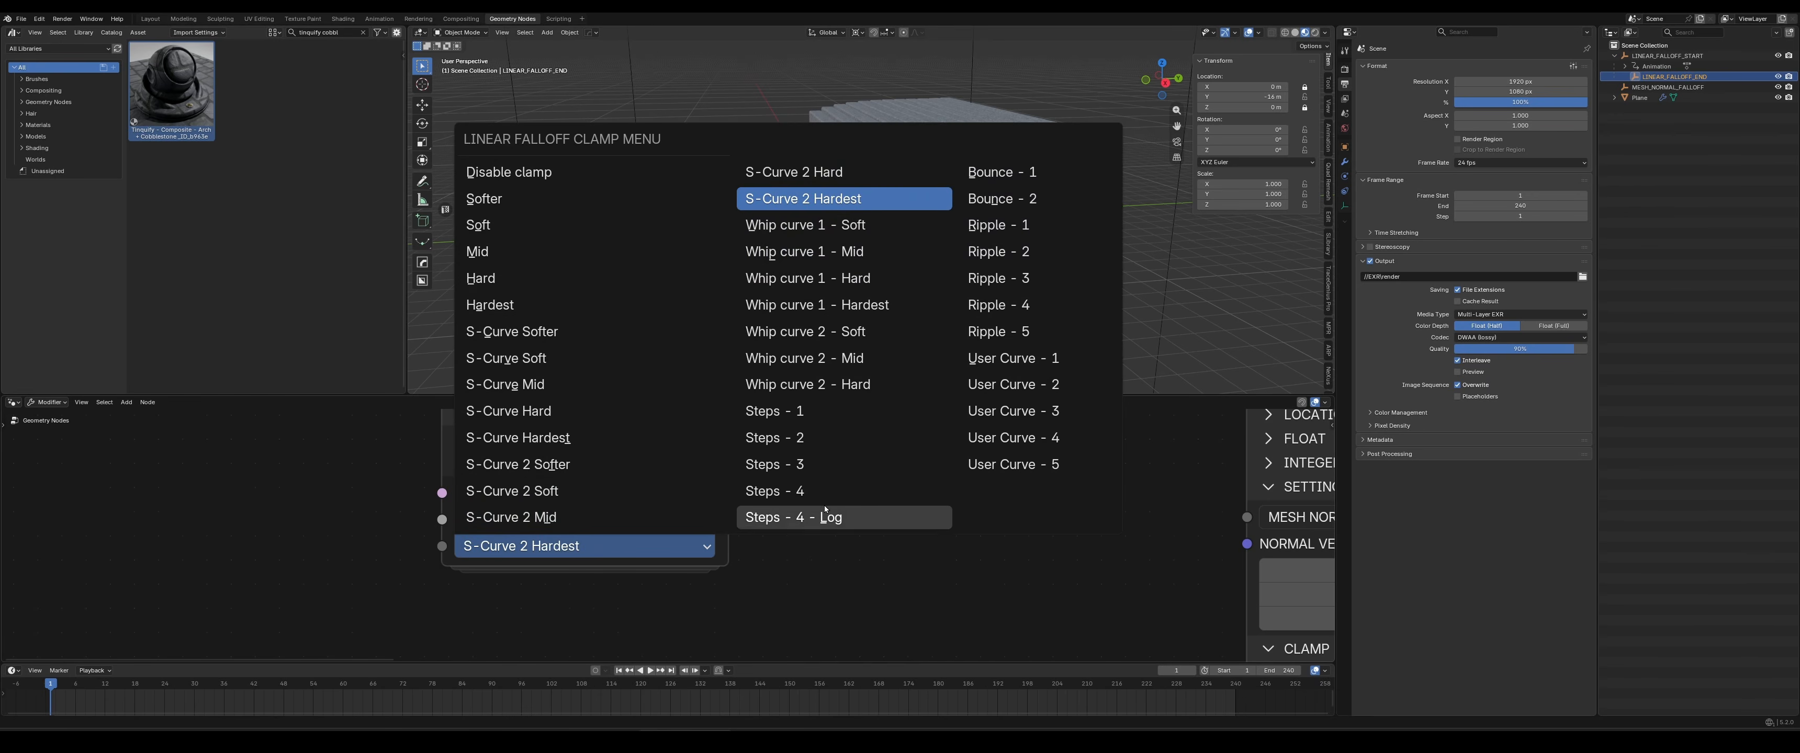
pyautogui.click(804, 489)
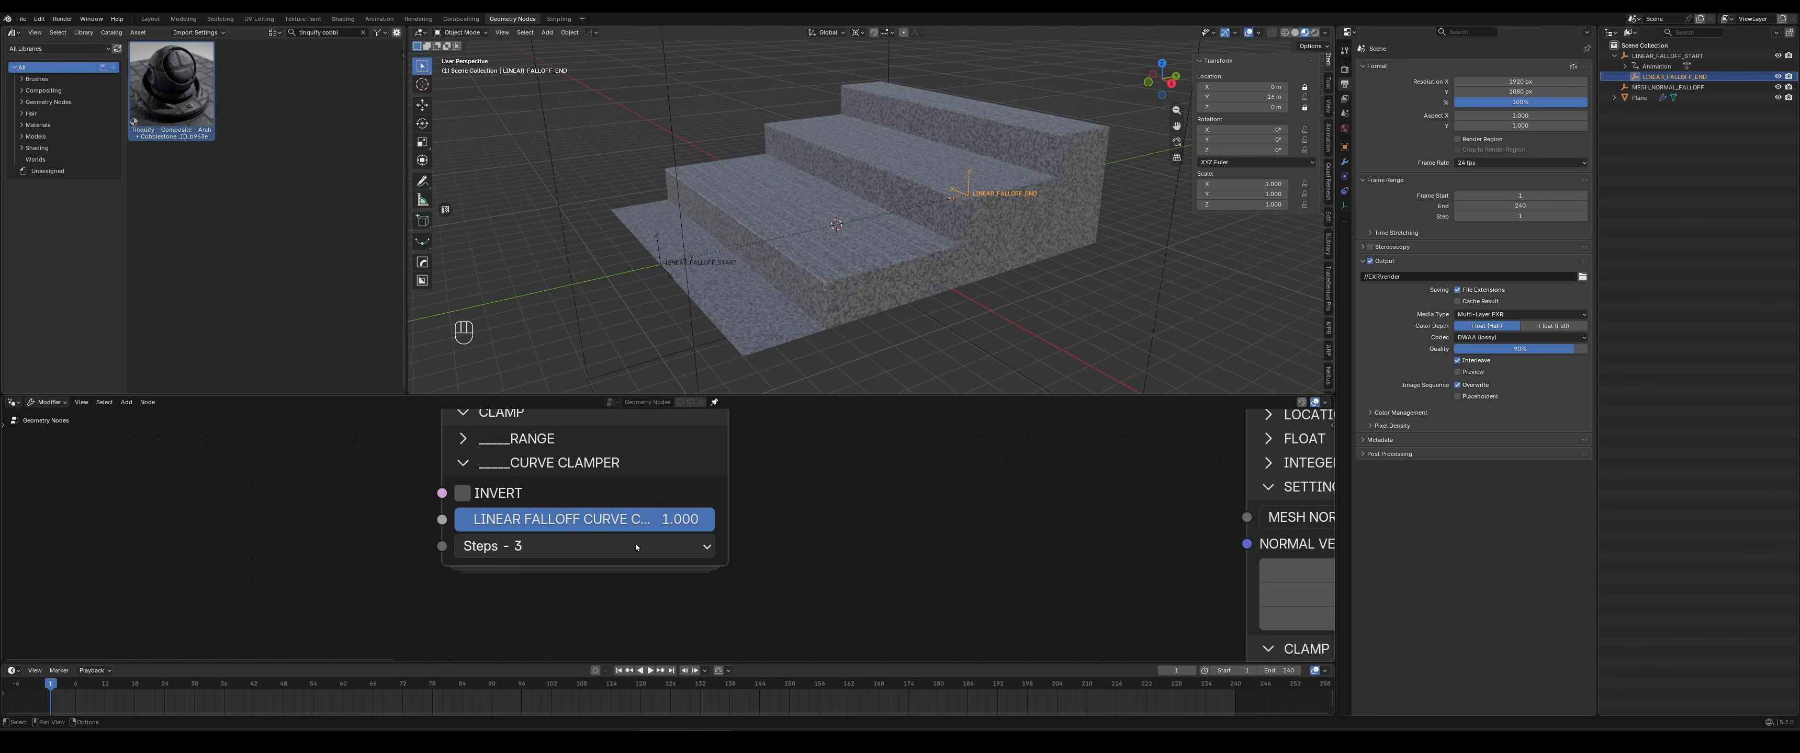
# Set the linear falloff's clamp curve to User Curve - 1, keeping the curve clamp factor at 1.000
pyautogui.click(635, 546)
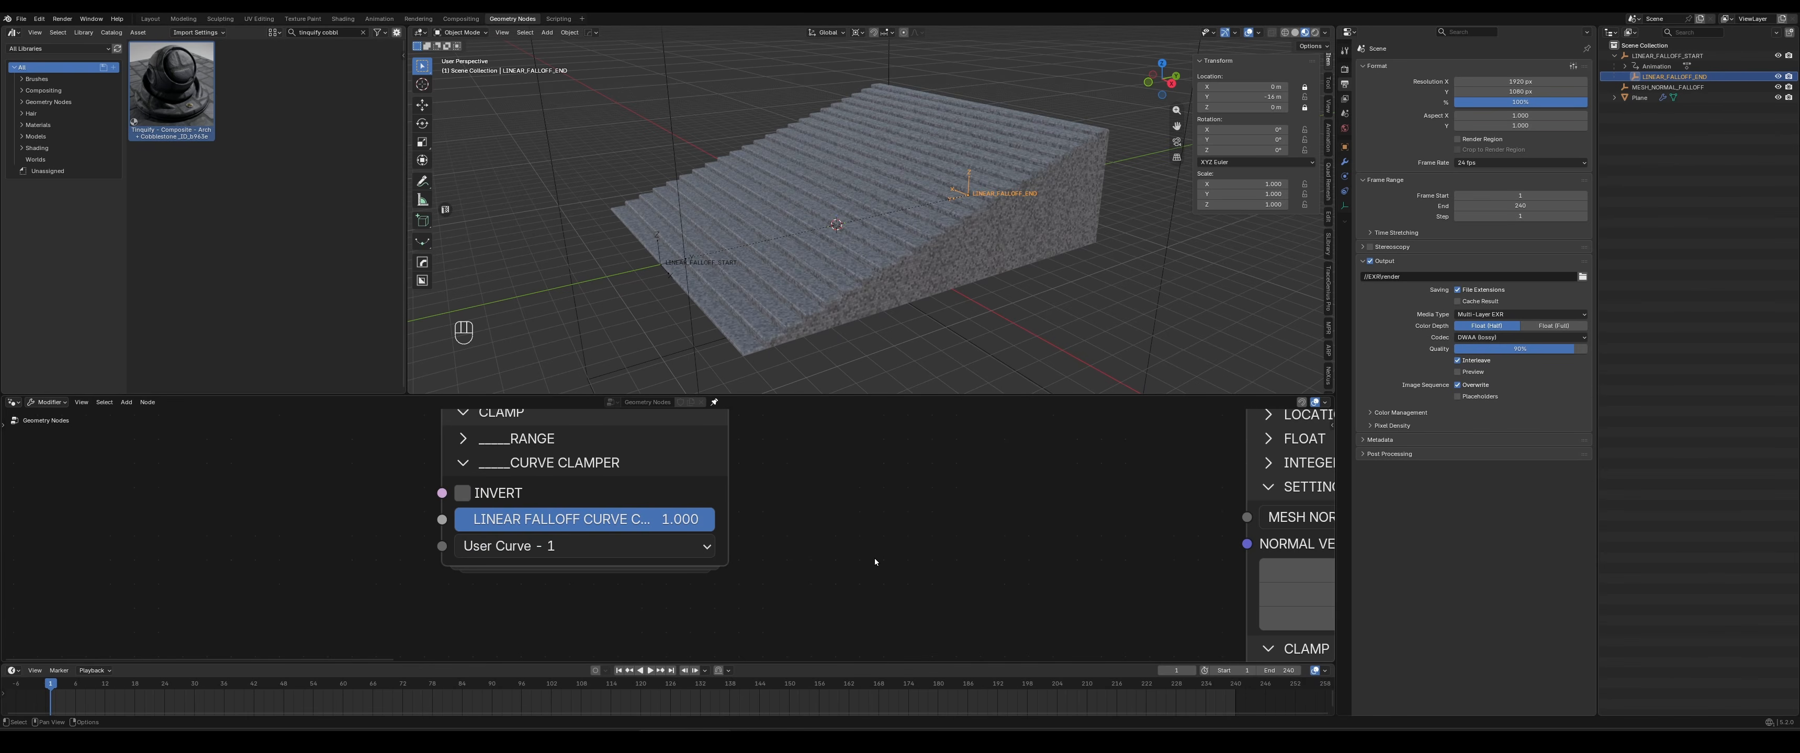
pyautogui.moveTo(898, 458); pyautogui.dragTo(883, 502, button='middle')
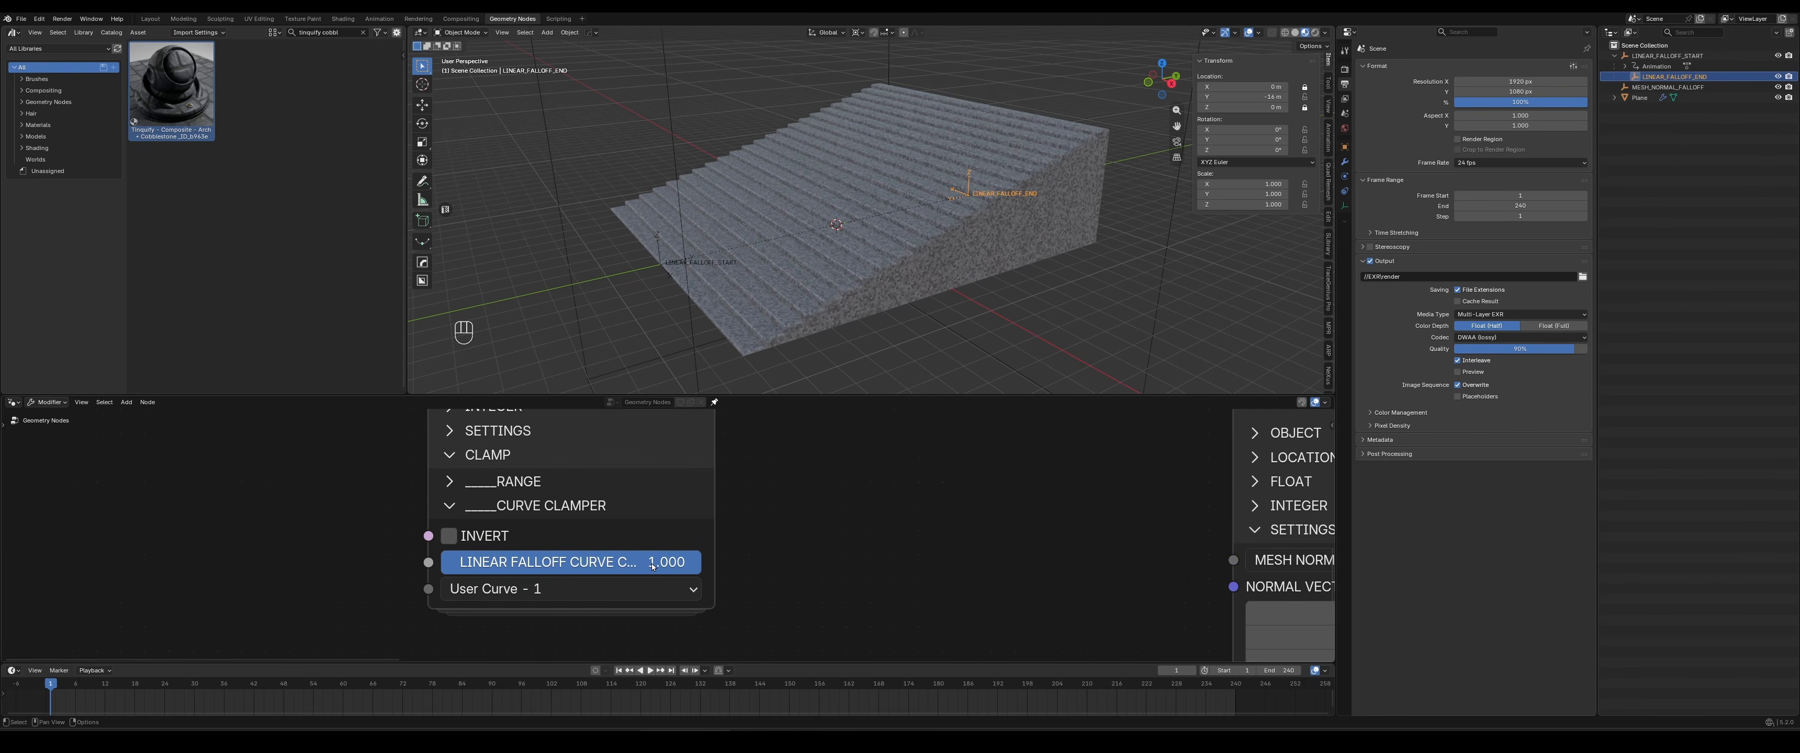
pyautogui.moveTo(589, 562)
pyautogui.mouseDown()
pyautogui.moveTo(329, 562)
pyautogui.moveTo(589, 563)
pyautogui.mouseUp()
# Open the linear falloff node group for editing and enter its nested CURVE_CLAMPER_USER_CURVES group
pyautogui.scroll(-4, 835, 525)
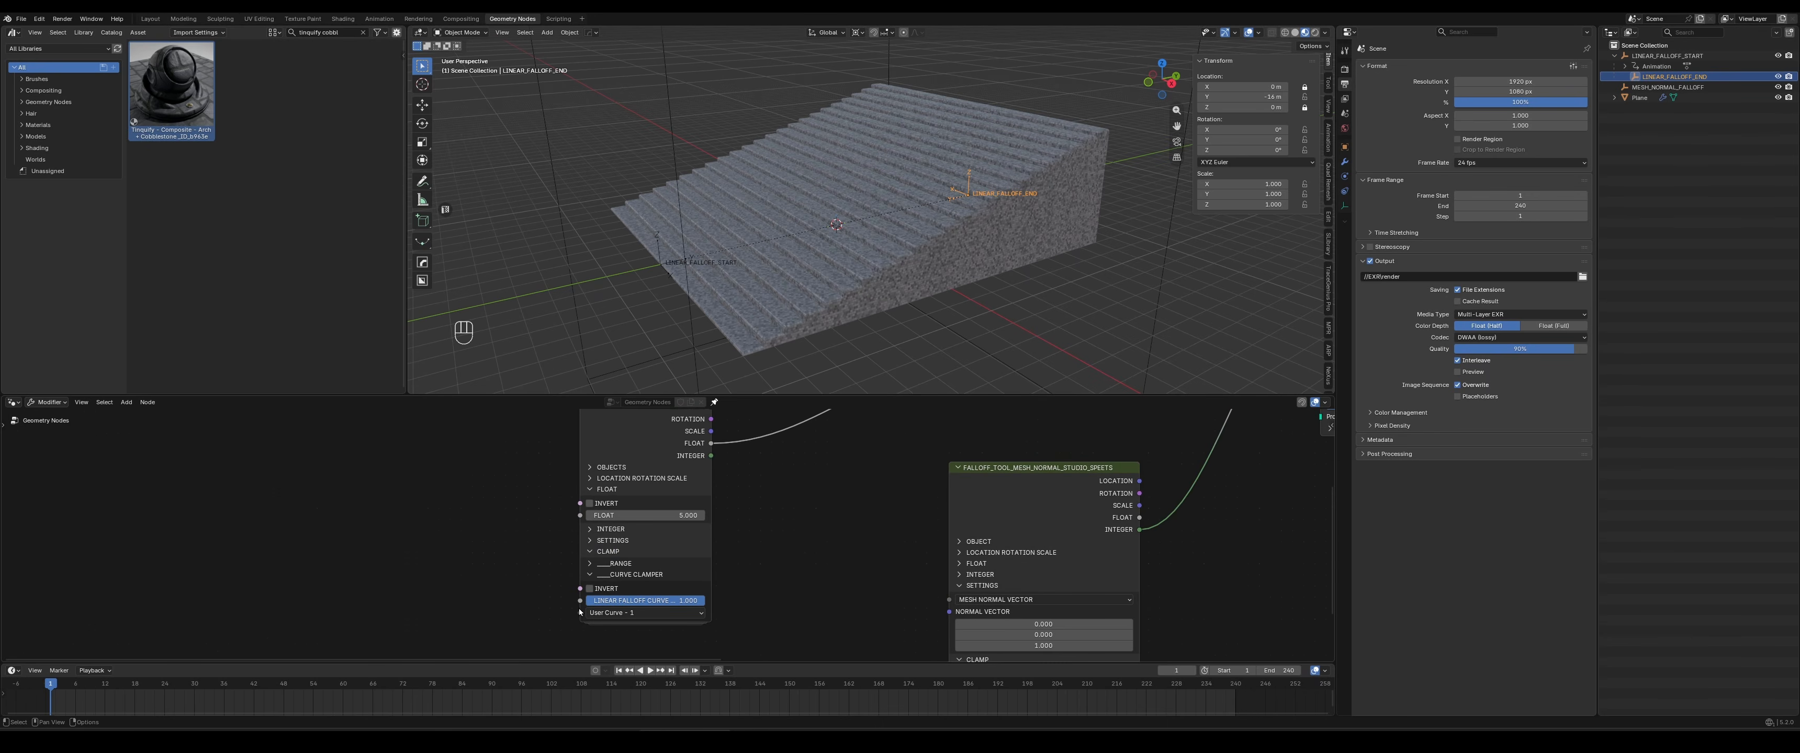
pyautogui.moveTo(824, 523); pyautogui.dragTo(823, 482, button='middle')
pyautogui.scroll(1, 656, 535)
pyautogui.click(602, 462)
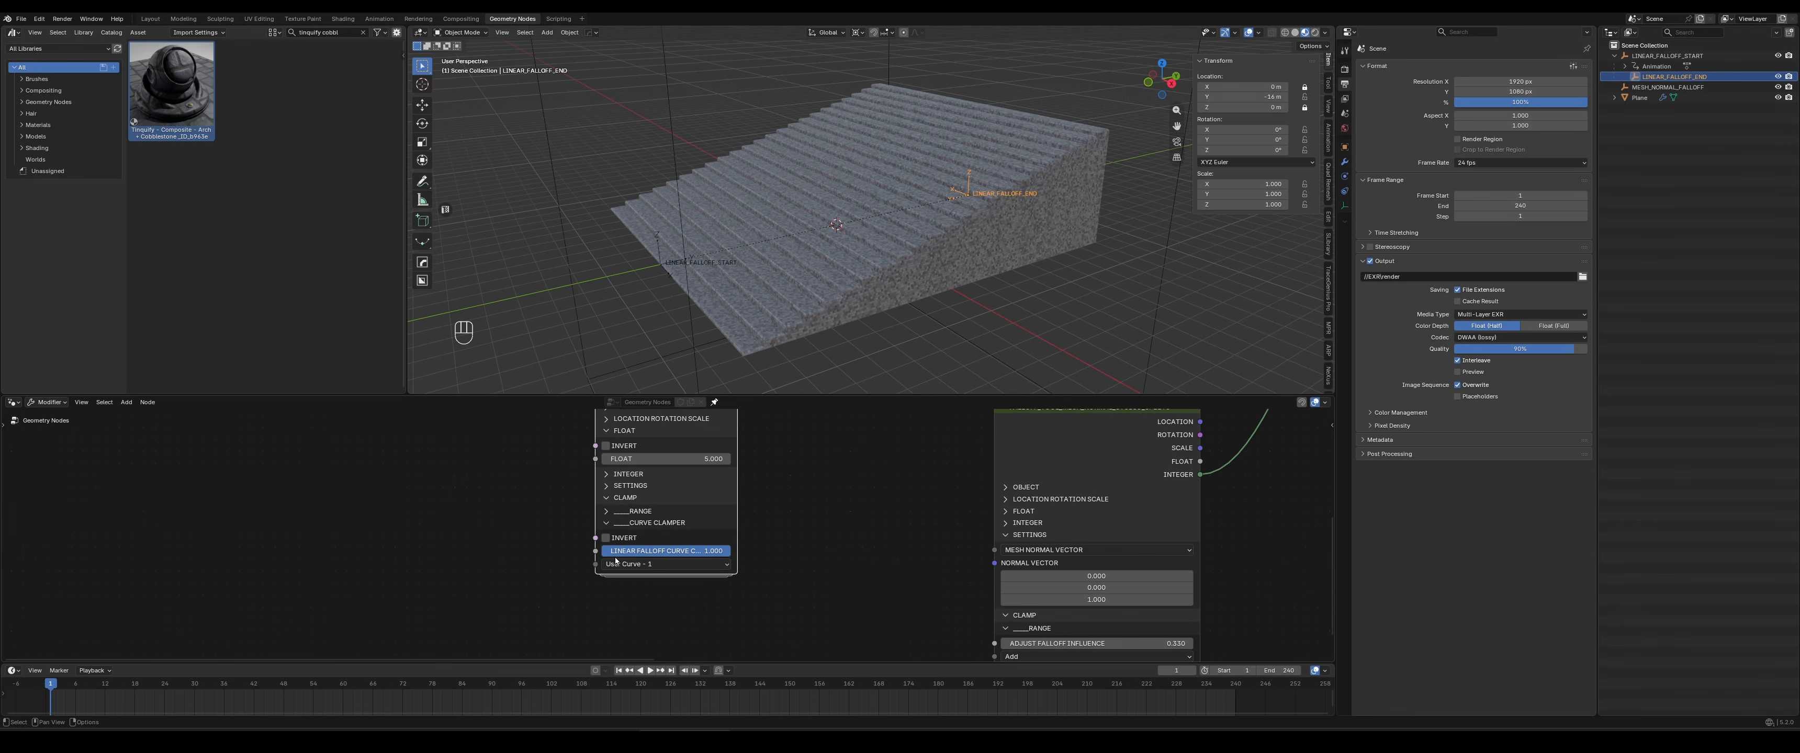
pyautogui.moveTo(726, 428); pyautogui.dragTo(719, 512, button='middle')
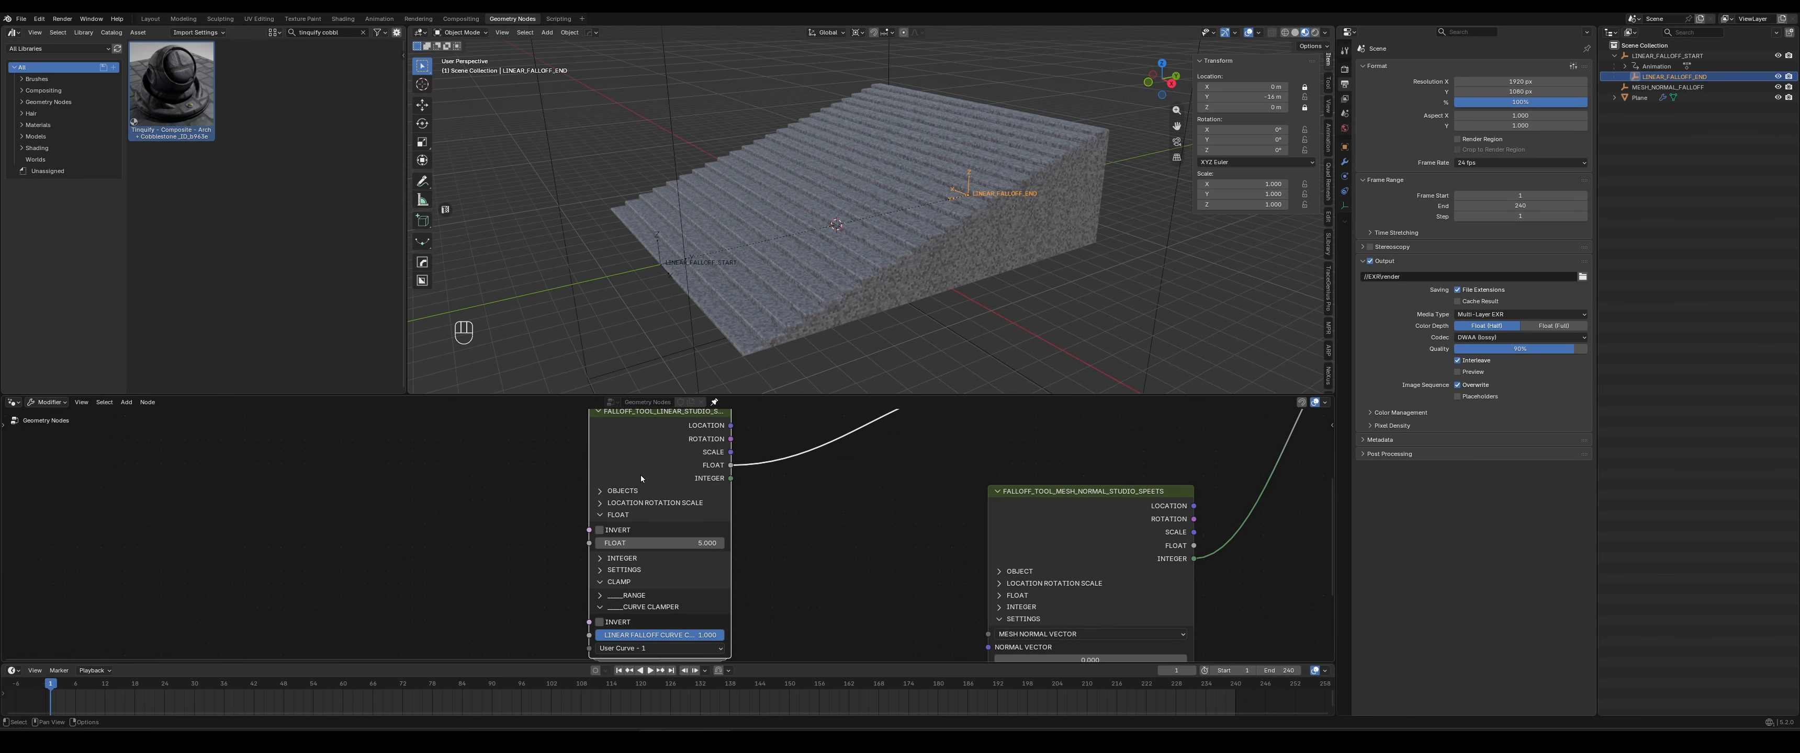
pyautogui.press('Tab')
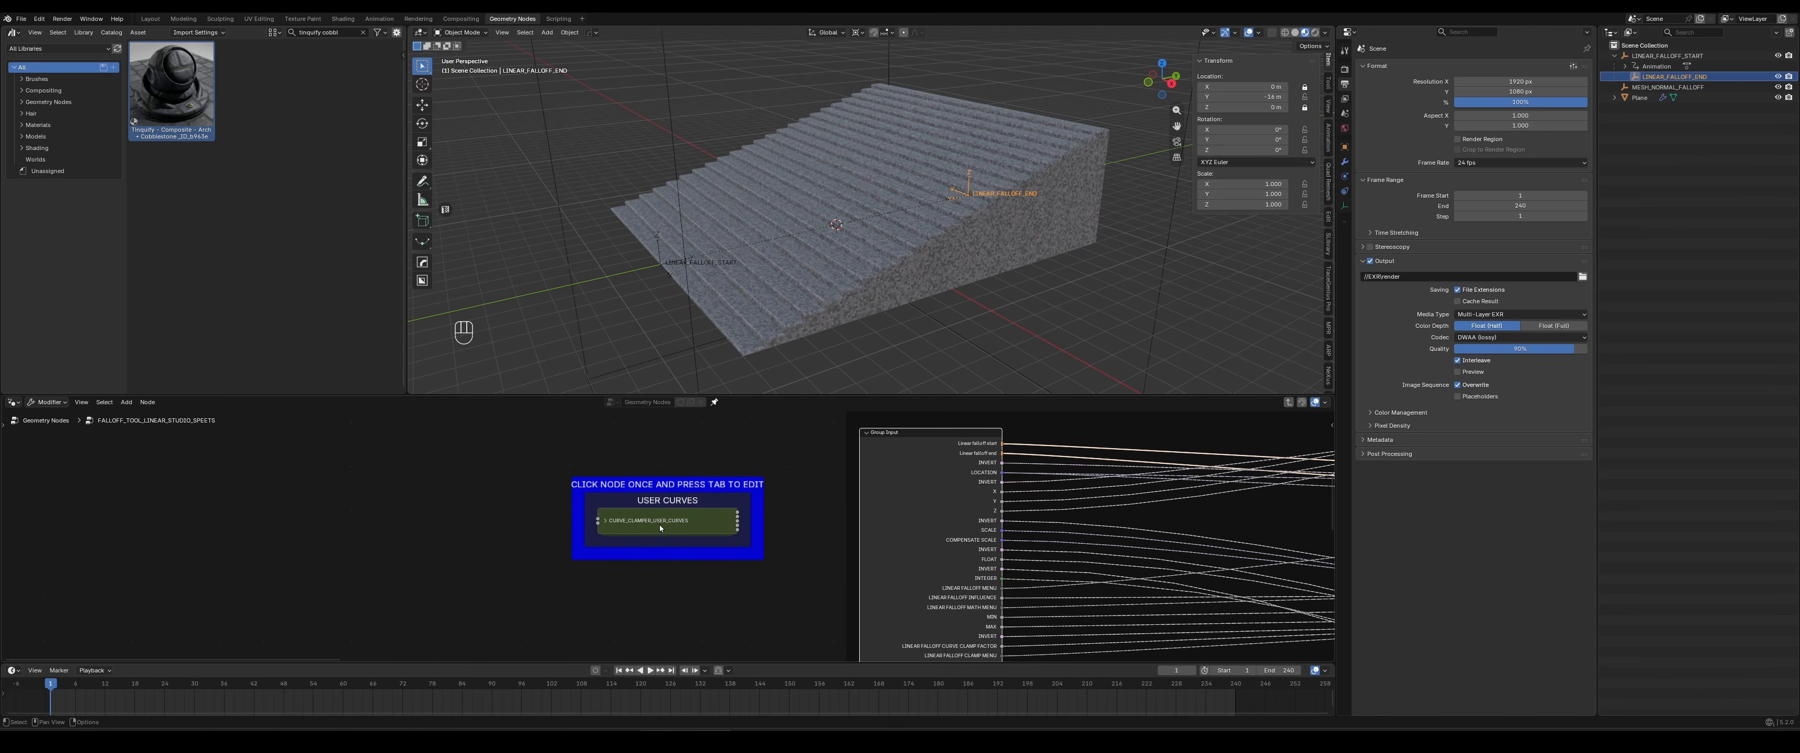
pyautogui.click(679, 528)
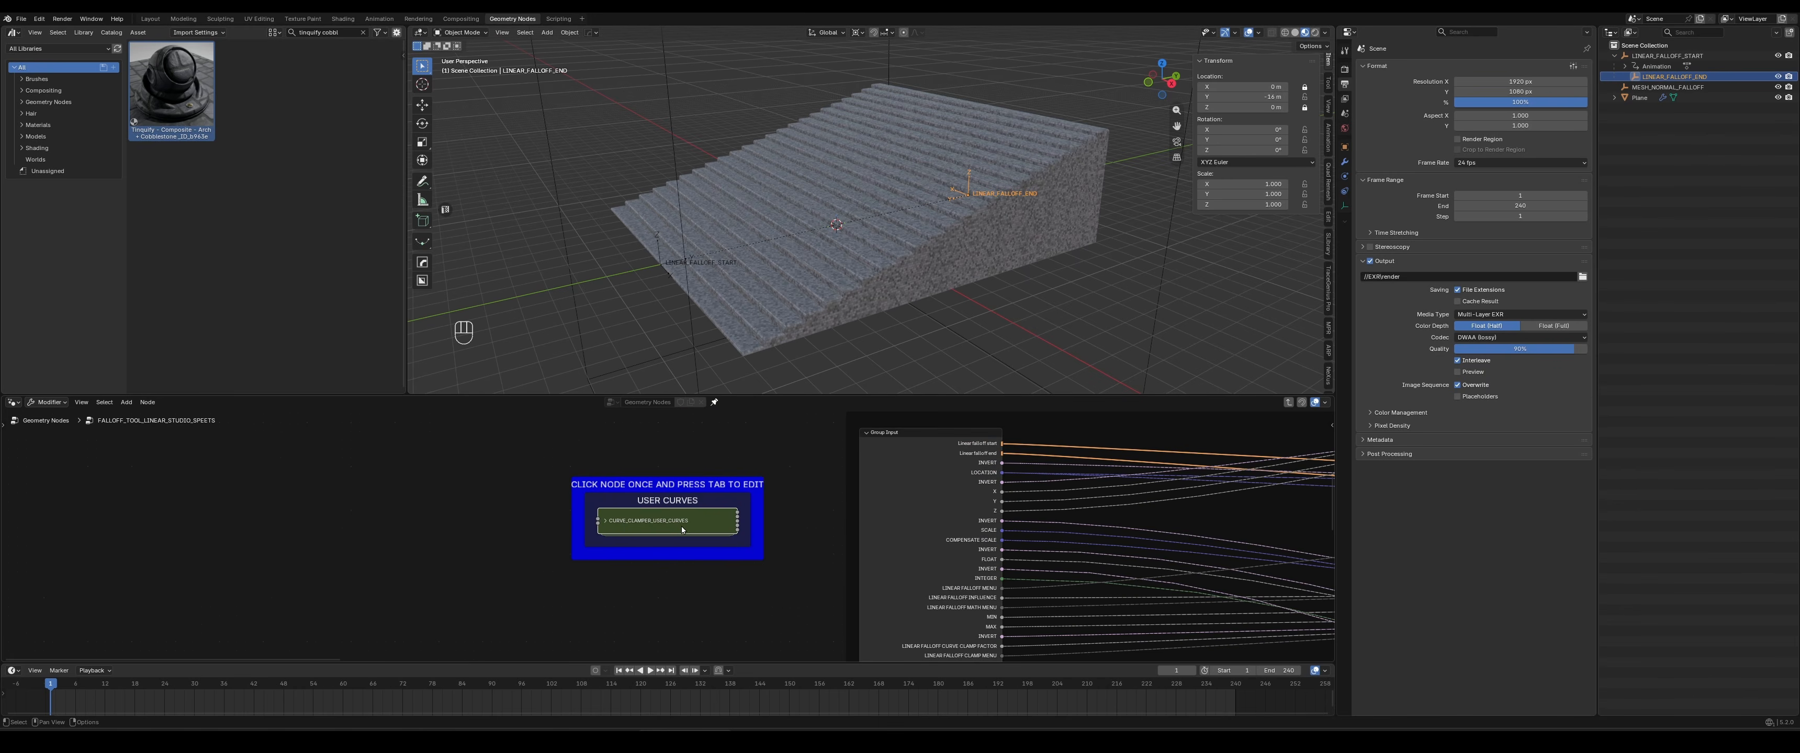
pyautogui.press('Tab')
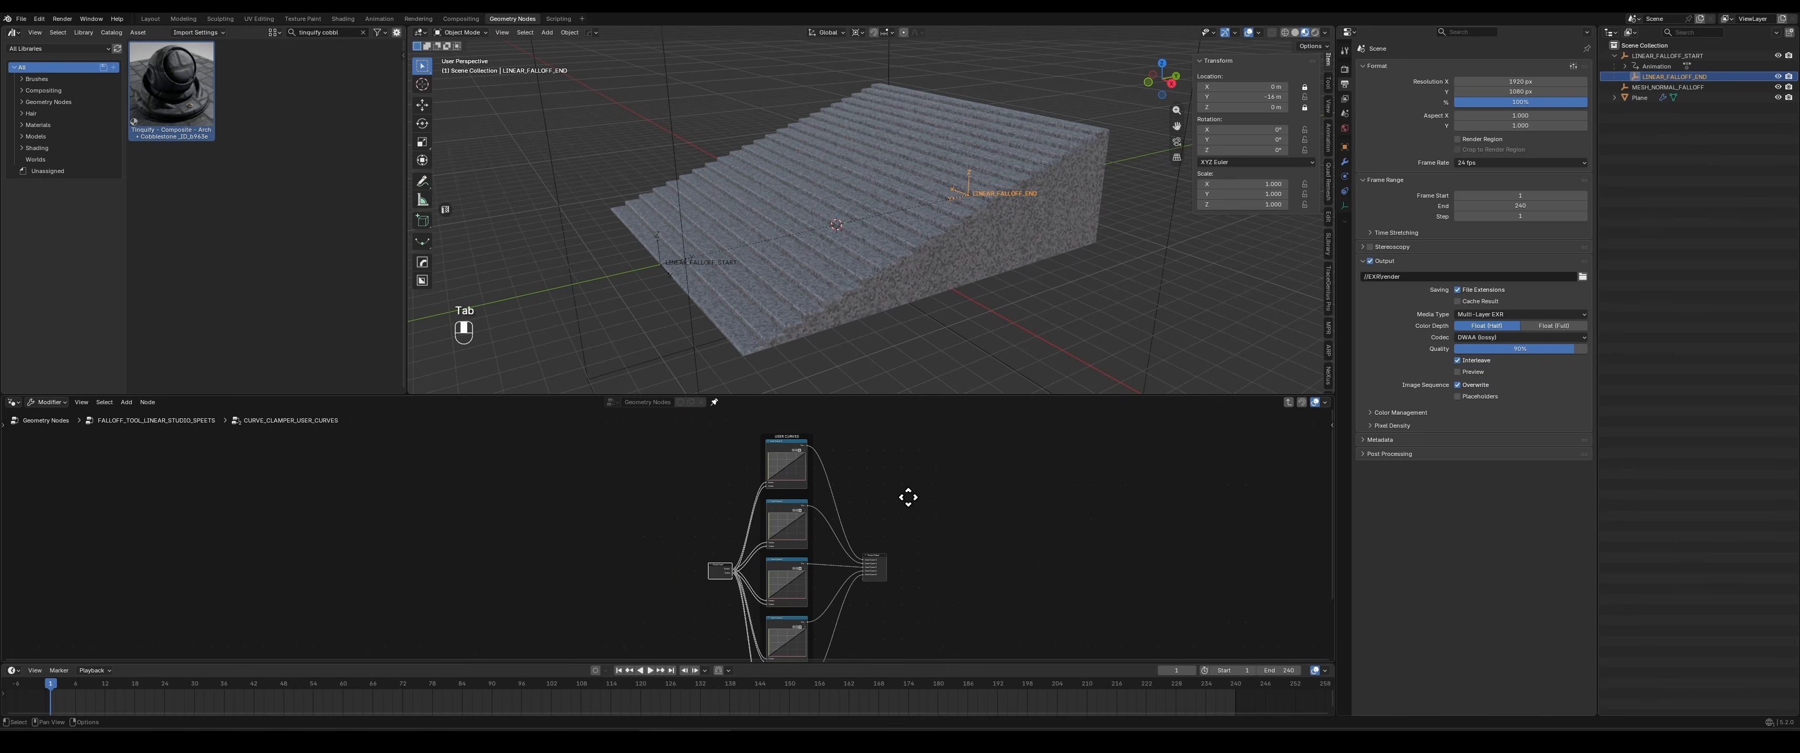
# Add three points to User Curve 1 to form a lower plateau, with the uppermost at about 0.5545, 0.6500
pyautogui.moveTo(909, 495); pyautogui.dragTo(875, 539, button='middle')
pyautogui.scroll(10, 985, 535)
pyautogui.moveTo(1073, 506); pyautogui.dragTo(962, 542, button='middle')
pyautogui.scroll(5, 963, 541)
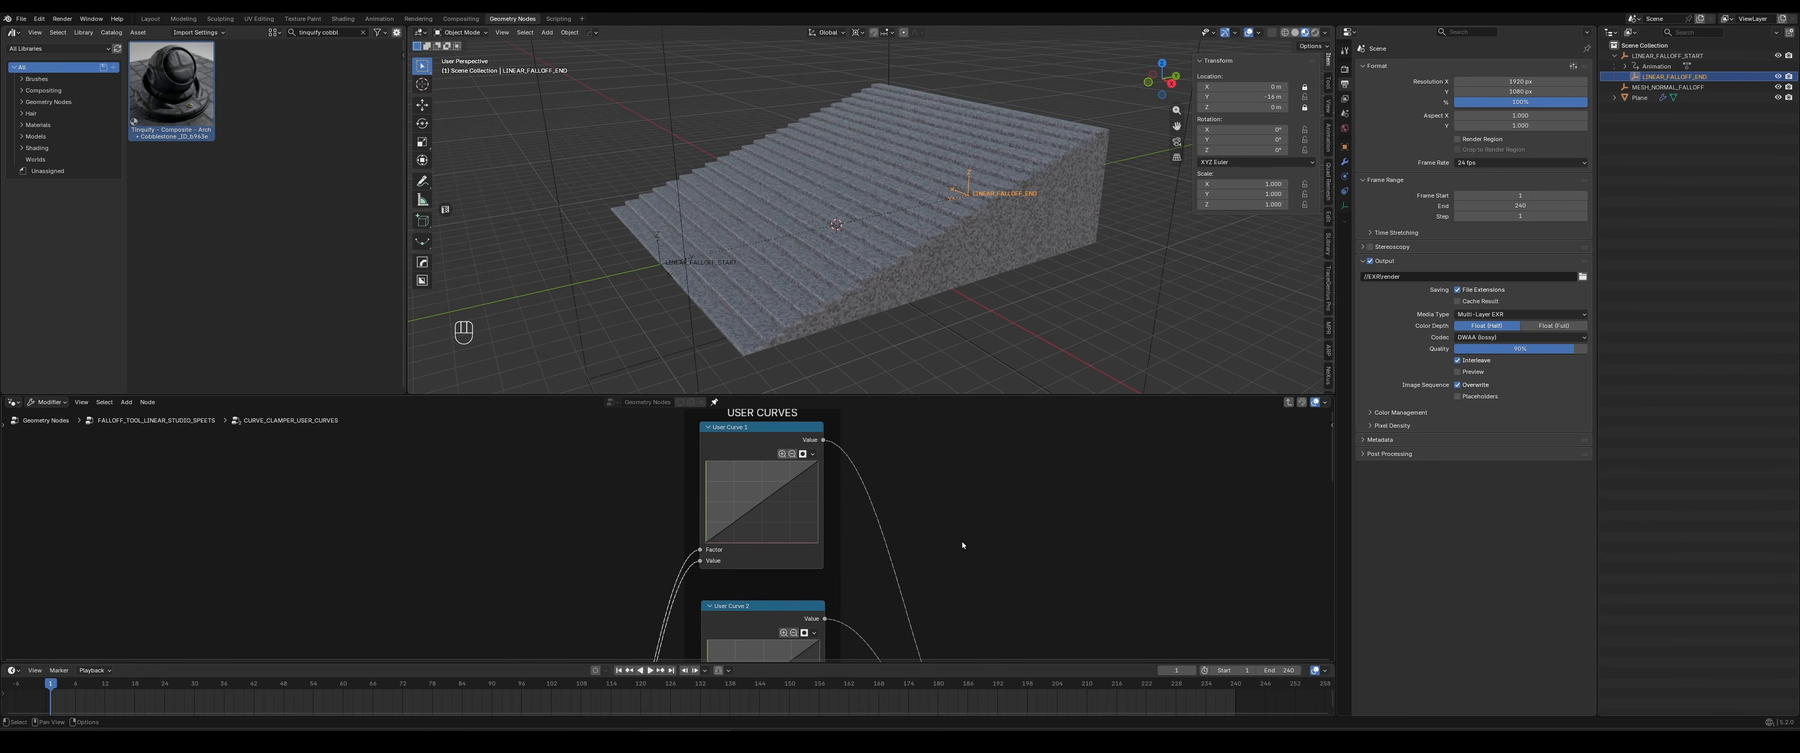
pyautogui.scroll(4, 975, 532)
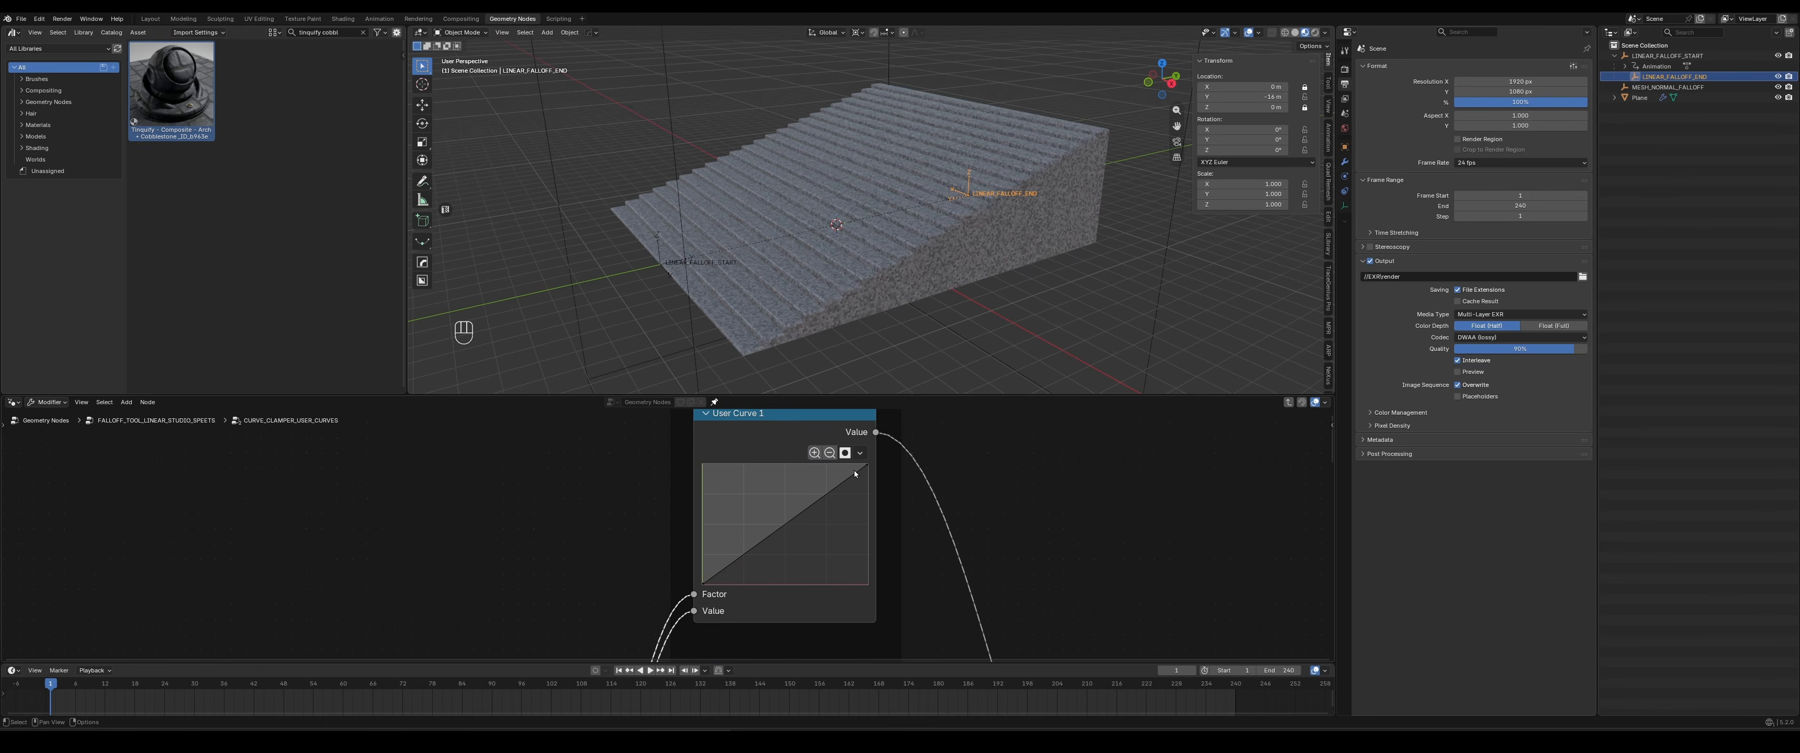
pyautogui.moveTo(734, 564); pyautogui.dragTo(792, 515)
pyautogui.click(797, 526)
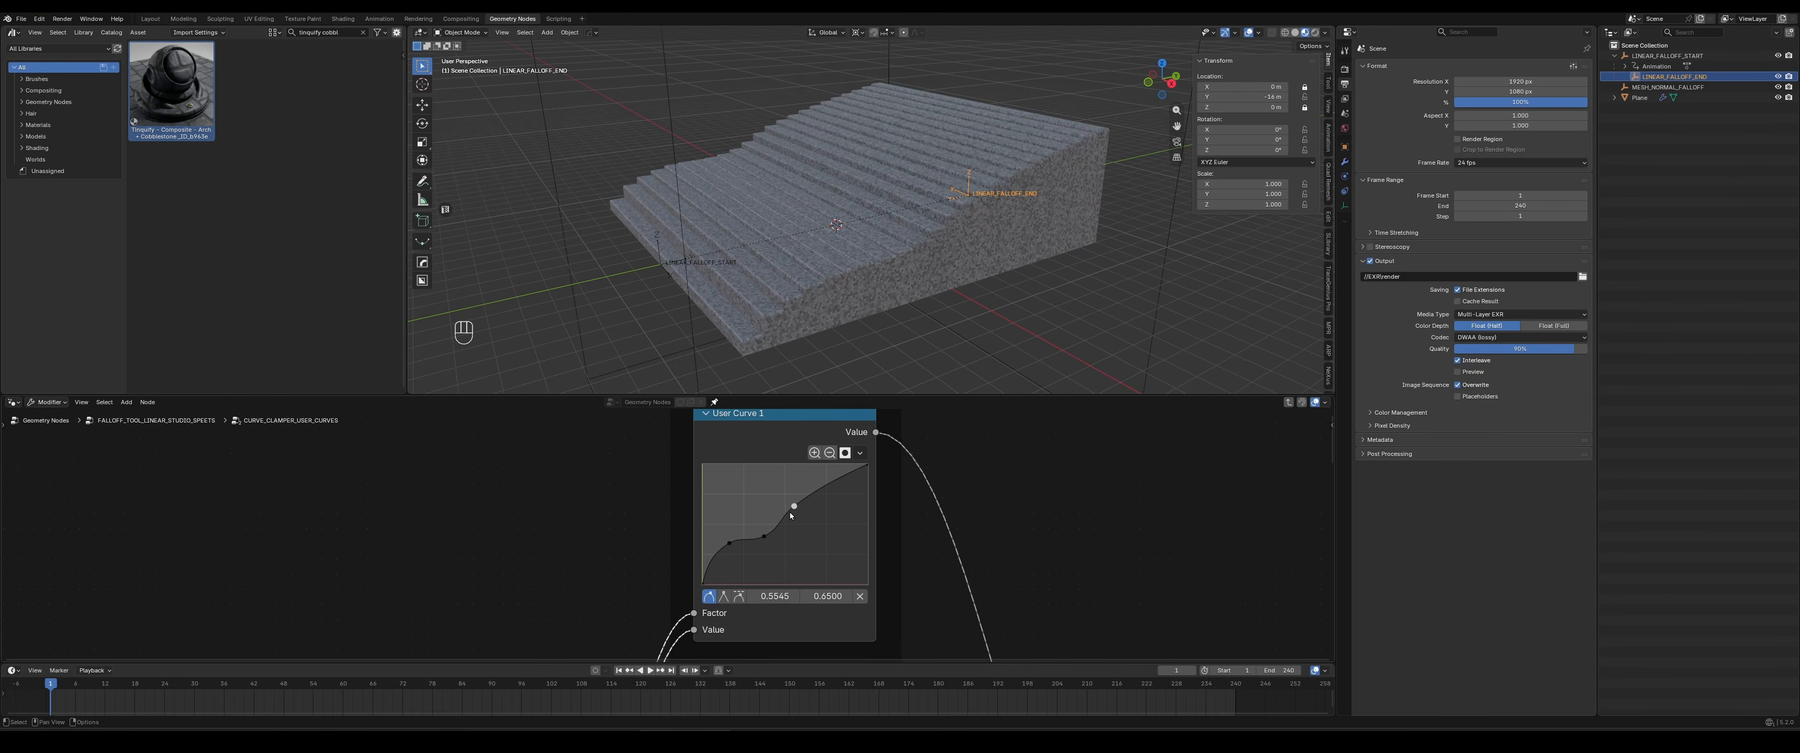
# Add another point to the upper part of User Curve 1 and lower it to about 0.8090, 0.5875
pyautogui.moveTo(971, 275)
pyautogui.mouseDown(button='middle')
pyautogui.moveTo(928, 264)
pyautogui.moveTo(976, 280)
pyautogui.moveTo(895, 302)
pyautogui.moveTo(1089, 277)
pyautogui.moveTo(958, 289)
pyautogui.mouseUp(button='middle')
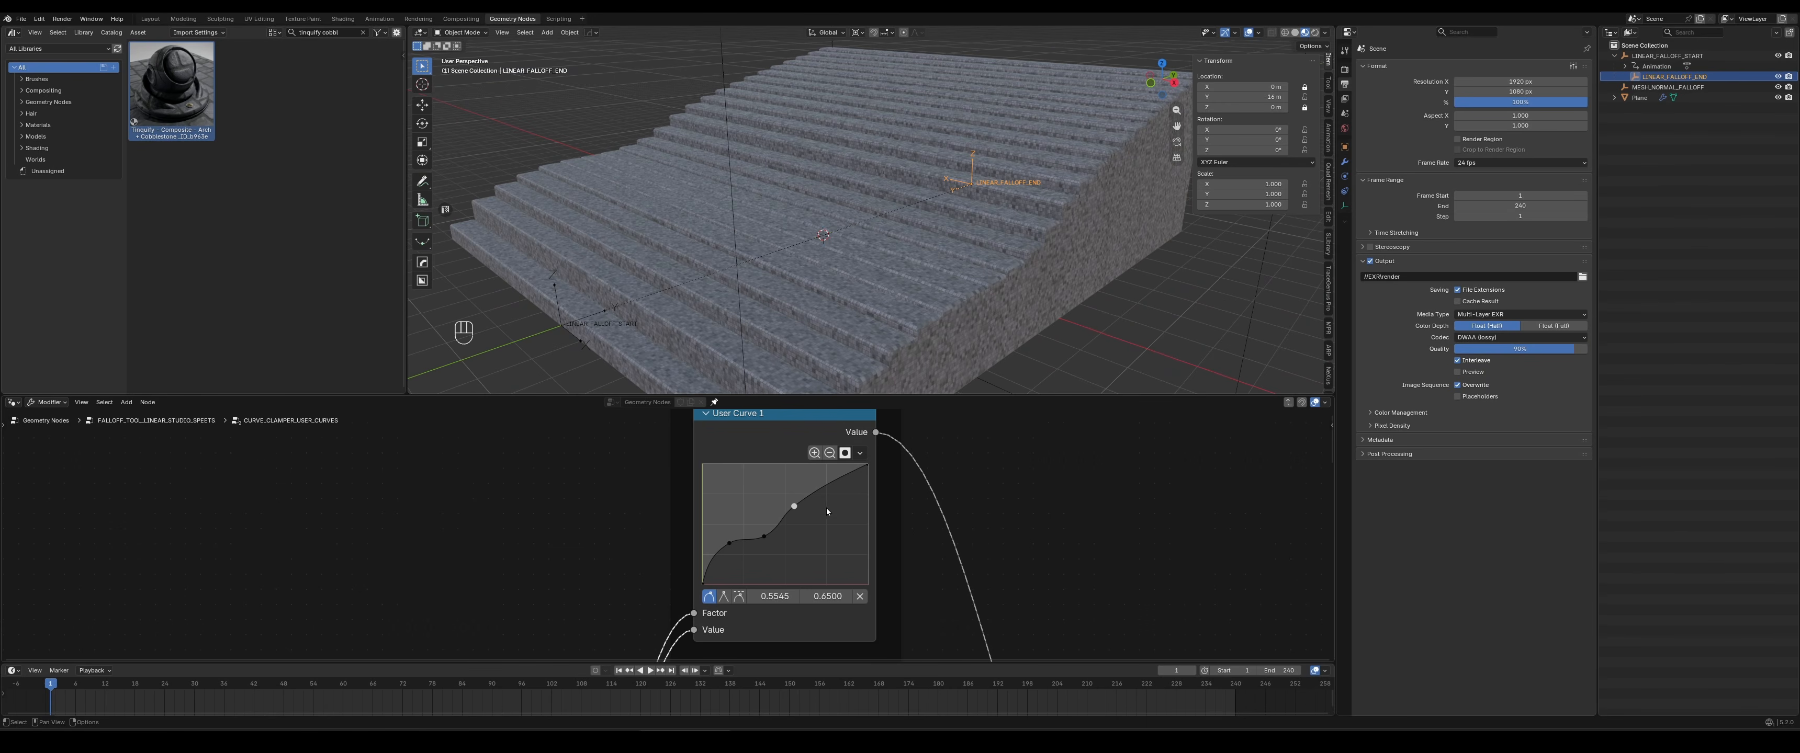
pyautogui.click(824, 488)
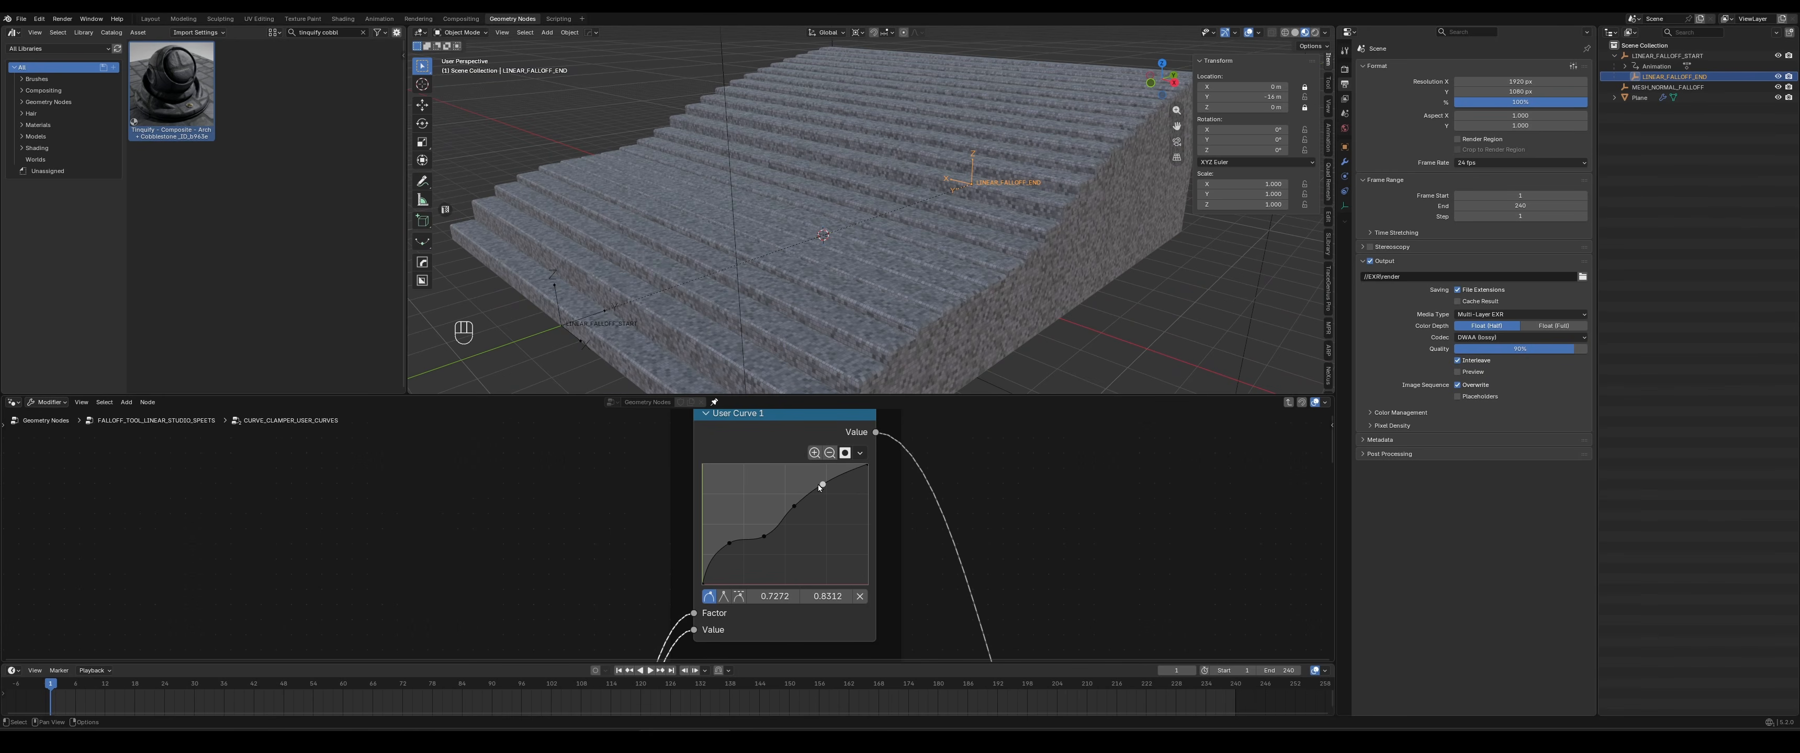
pyautogui.moveTo(821, 487); pyautogui.dragTo(836, 514)
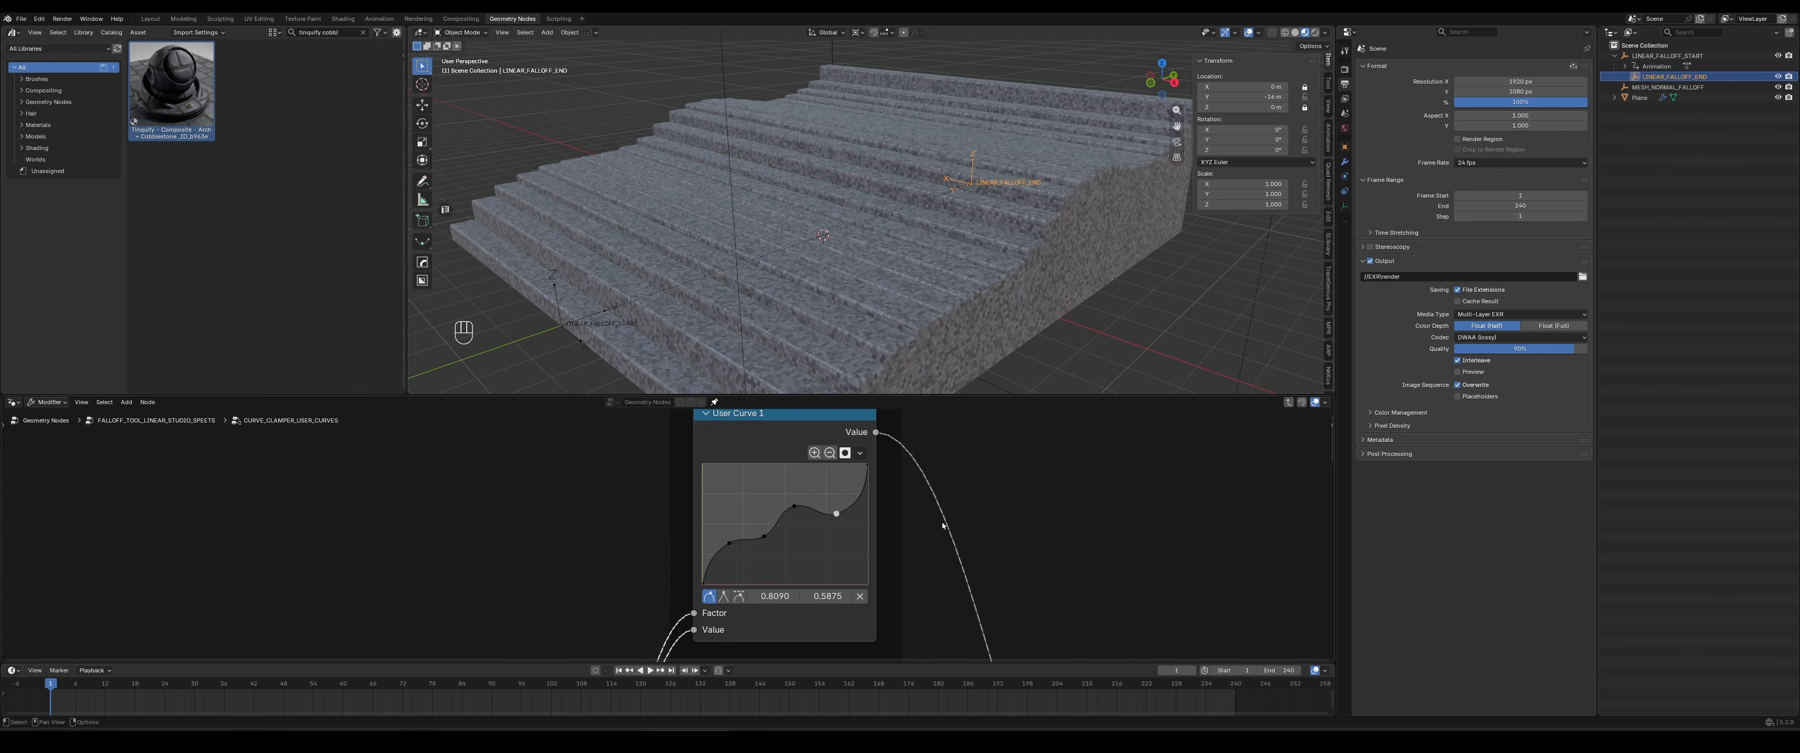
# Add a point near the upper end of User Curve 1 at about 0.8818, 0.7875 and check the staircase's side profile
pyautogui.moveTo(1055, 556); pyautogui.dragTo(954, 551, button='middle')
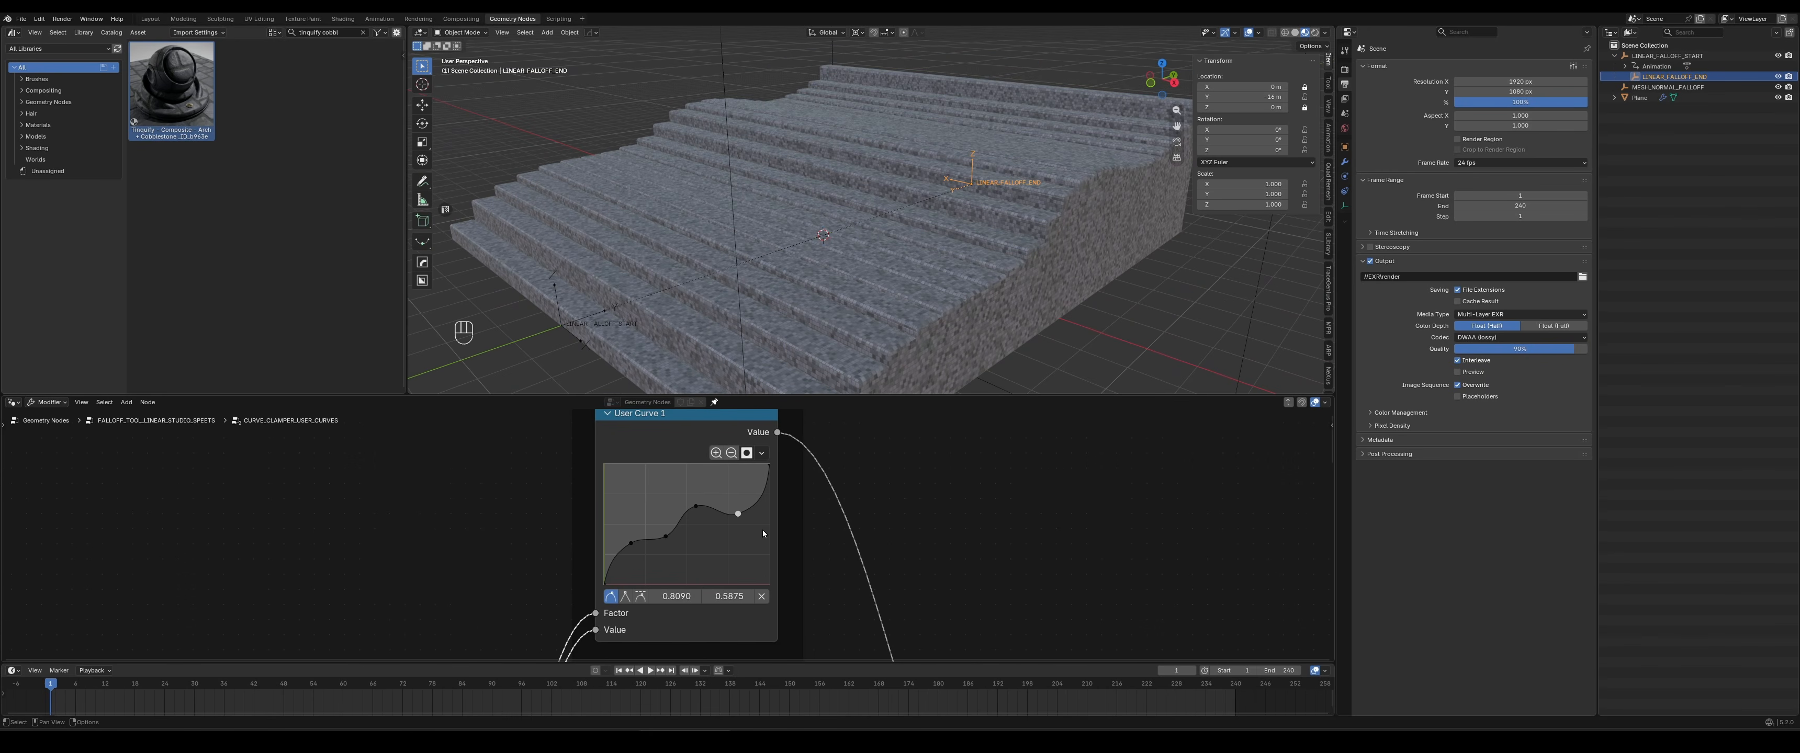
pyautogui.click(758, 497)
pyautogui.moveTo(757, 497); pyautogui.dragTo(750, 490)
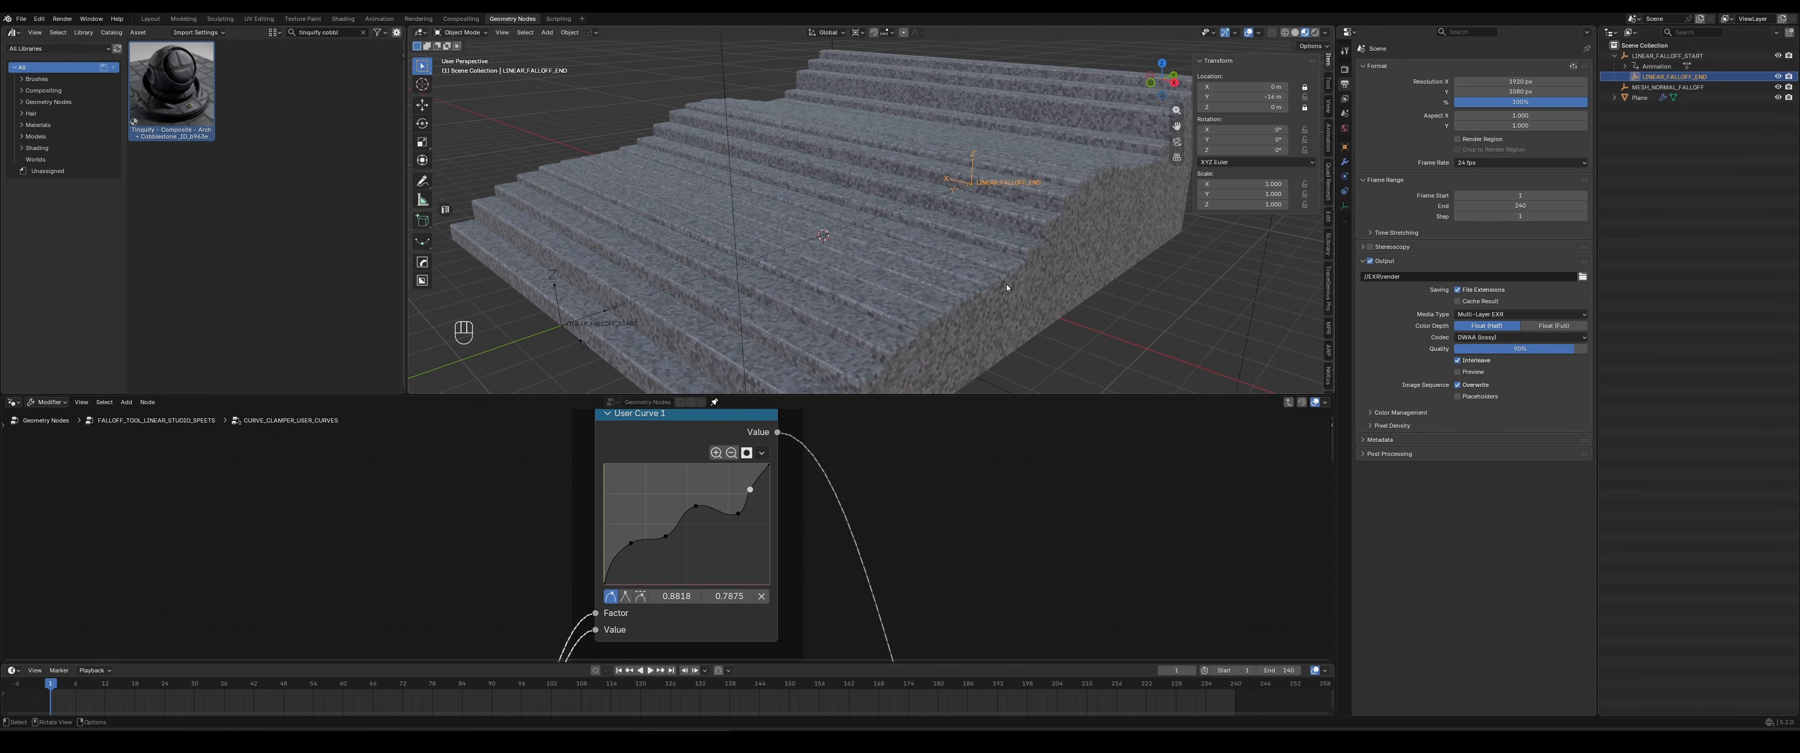
pyautogui.moveTo(1006, 287); pyautogui.dragTo(940, 359, button='middle')
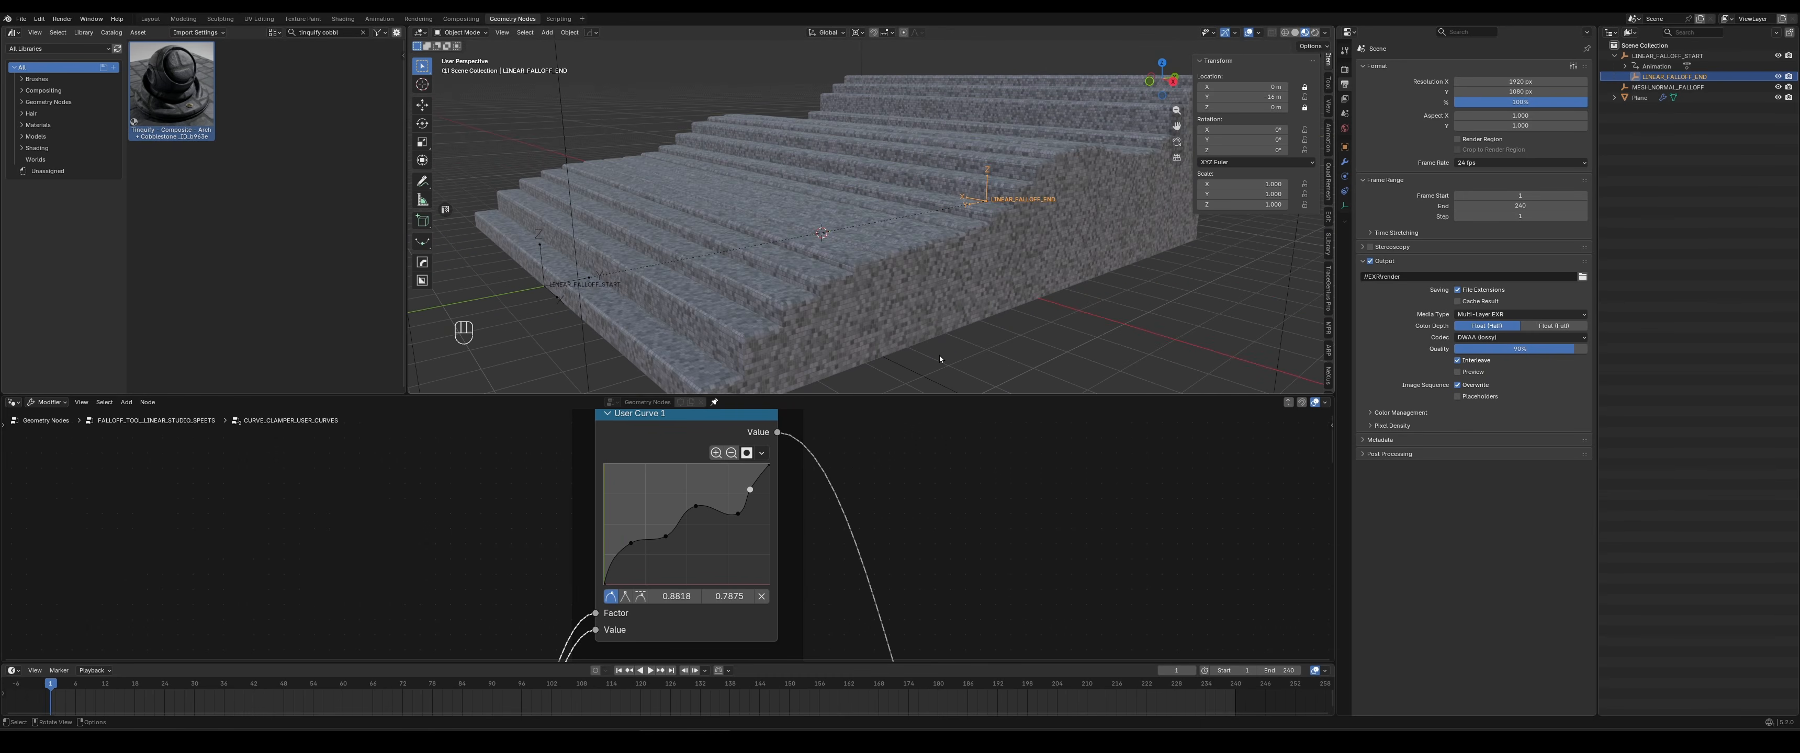
# Reset User Curve 1 and bend it into a concave curve with a single point at about 0.5590, 0.2687
pyautogui.click(763, 454)
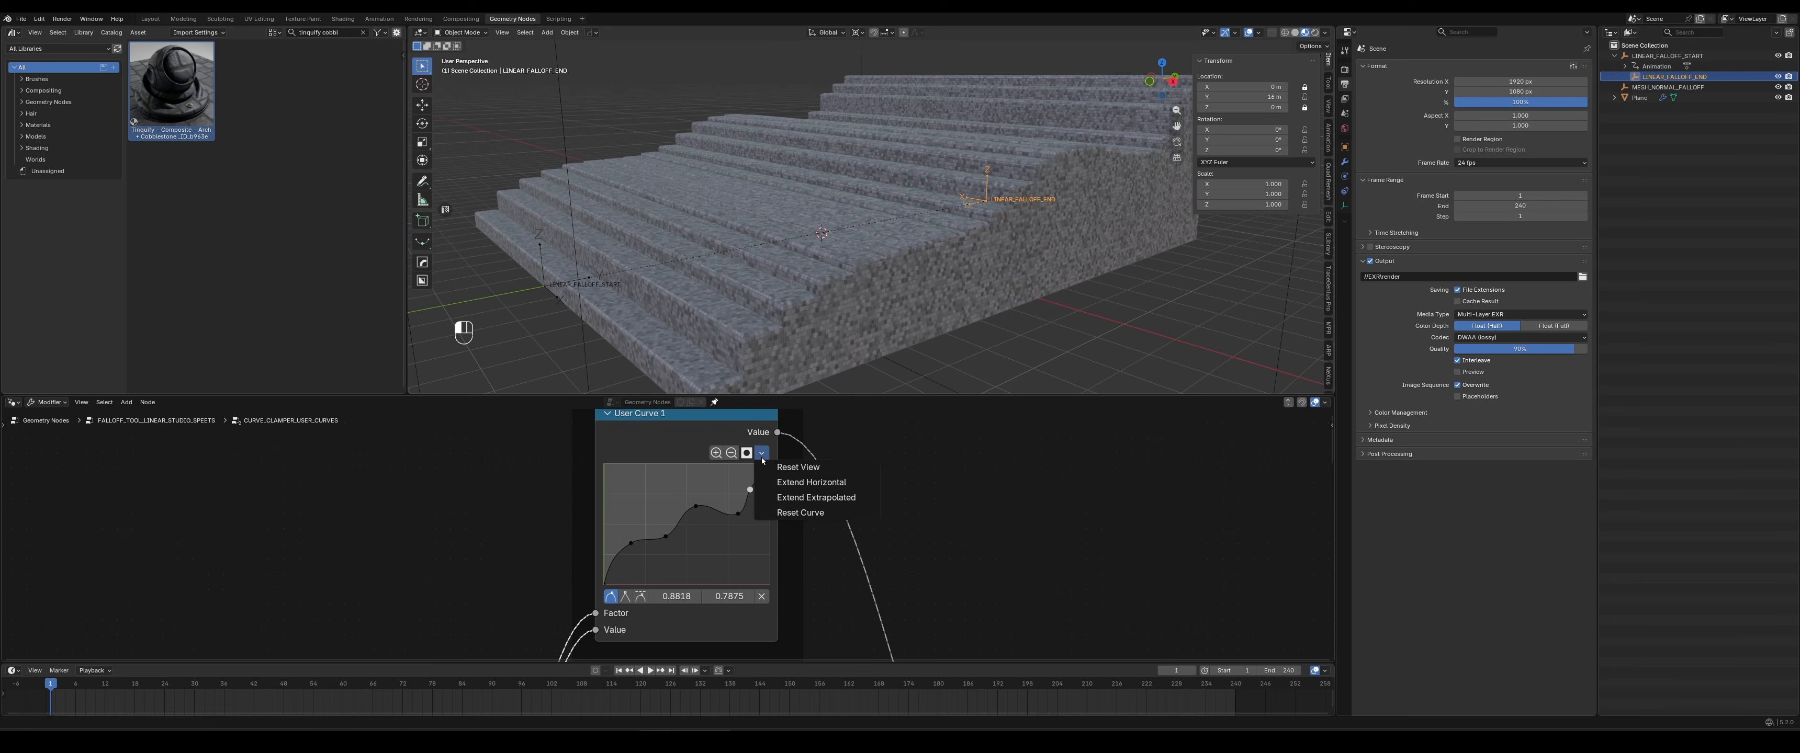
pyautogui.click(793, 512)
pyautogui.moveTo(703, 512); pyautogui.dragTo(696, 552)
pyautogui.moveTo(1045, 222); pyautogui.dragTo(852, 255, button='middle')
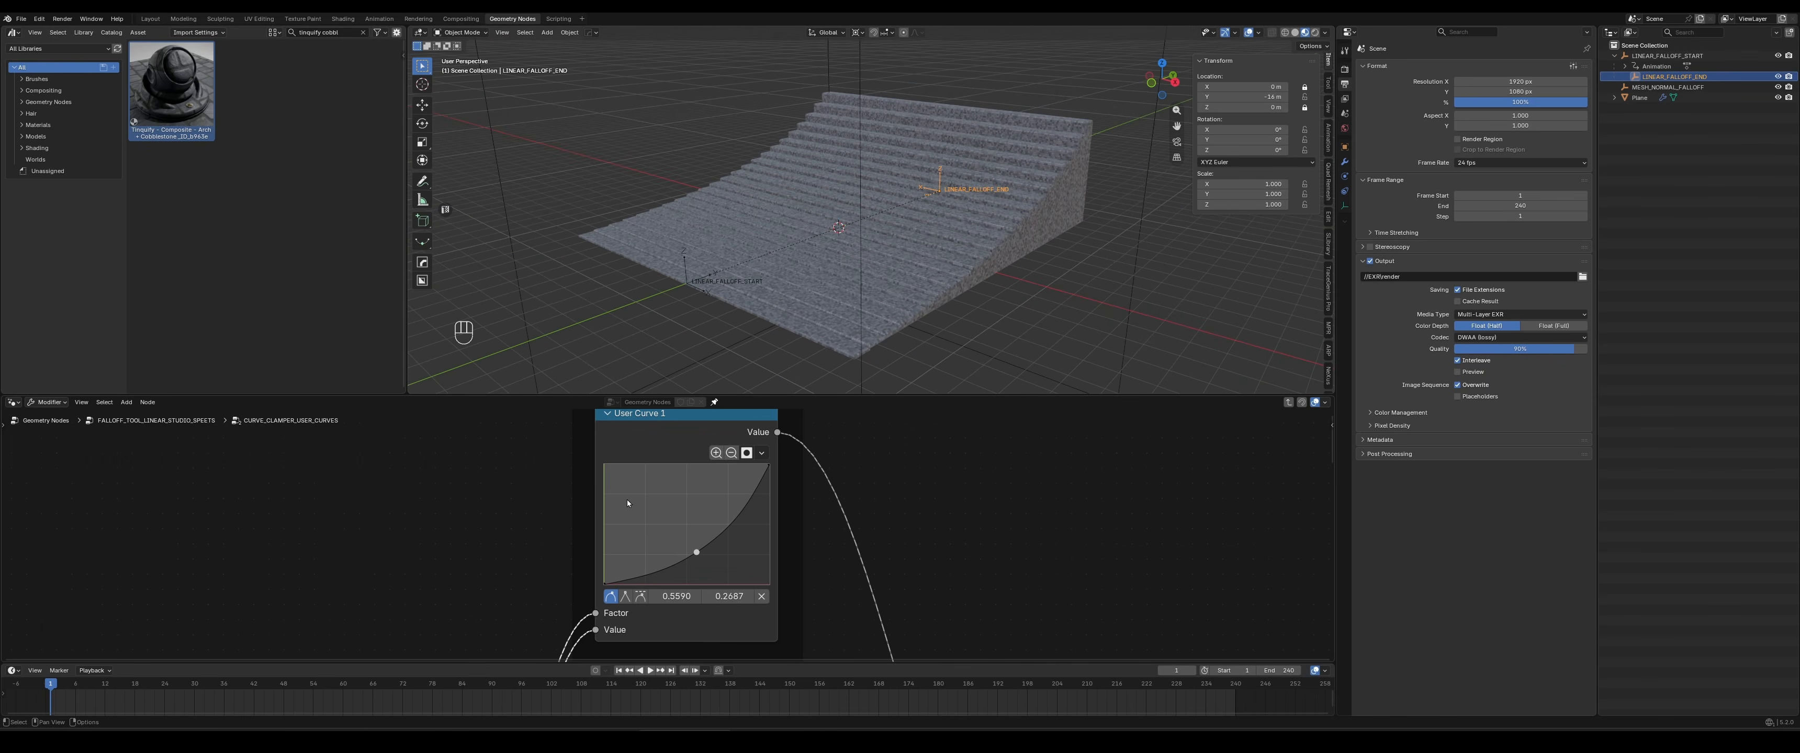
# Leave the nested curve clamper and linear falloff groups and return to the main geometry node tree
pyautogui.scroll(-2, 465, 504)
pyautogui.press('Tab')
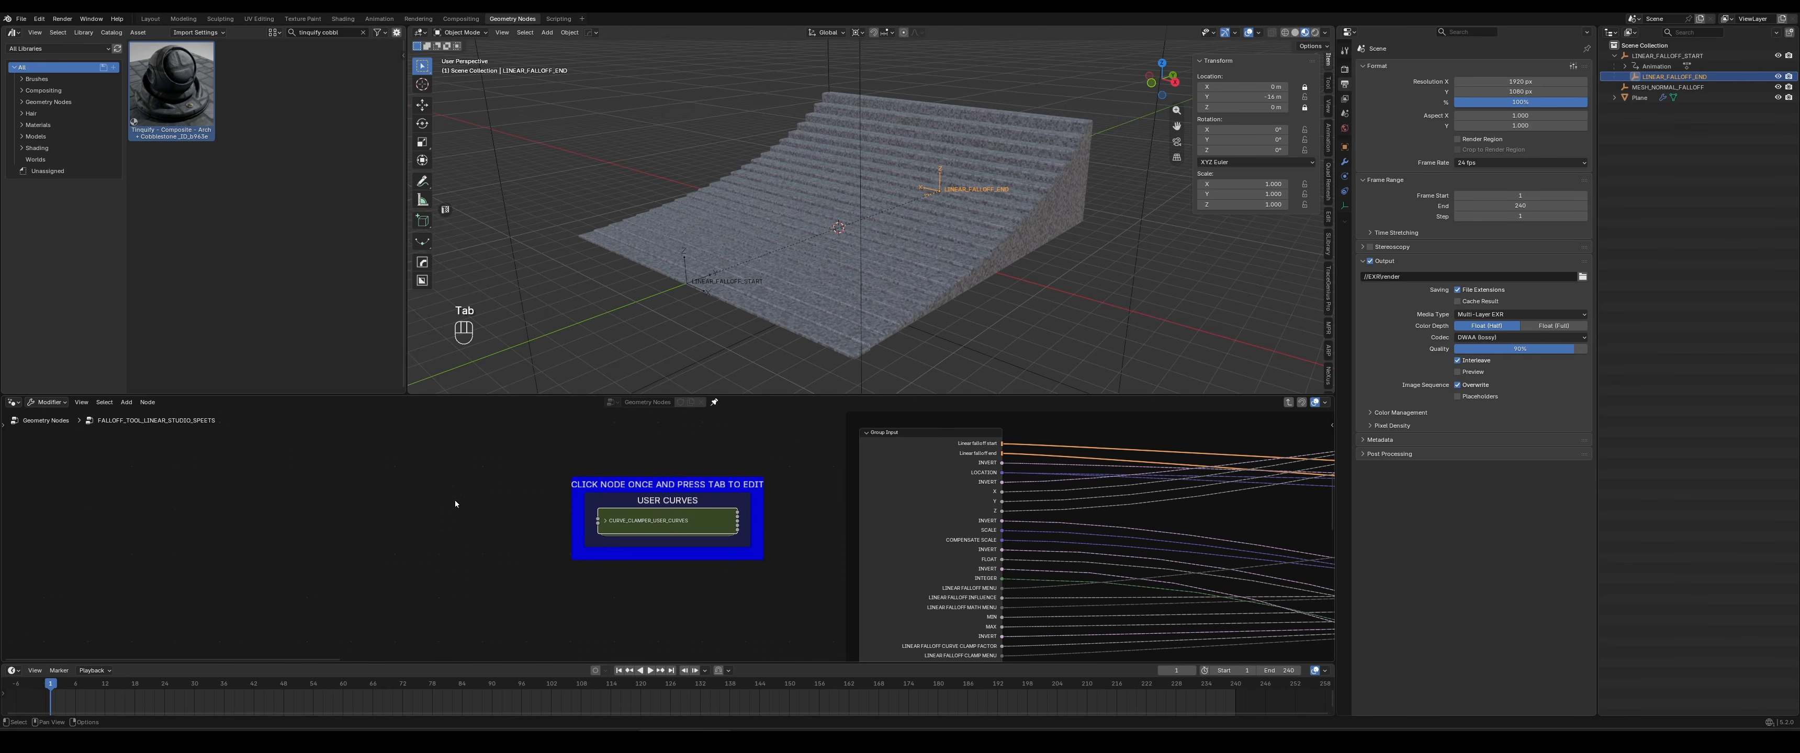
pyautogui.press('Tab')
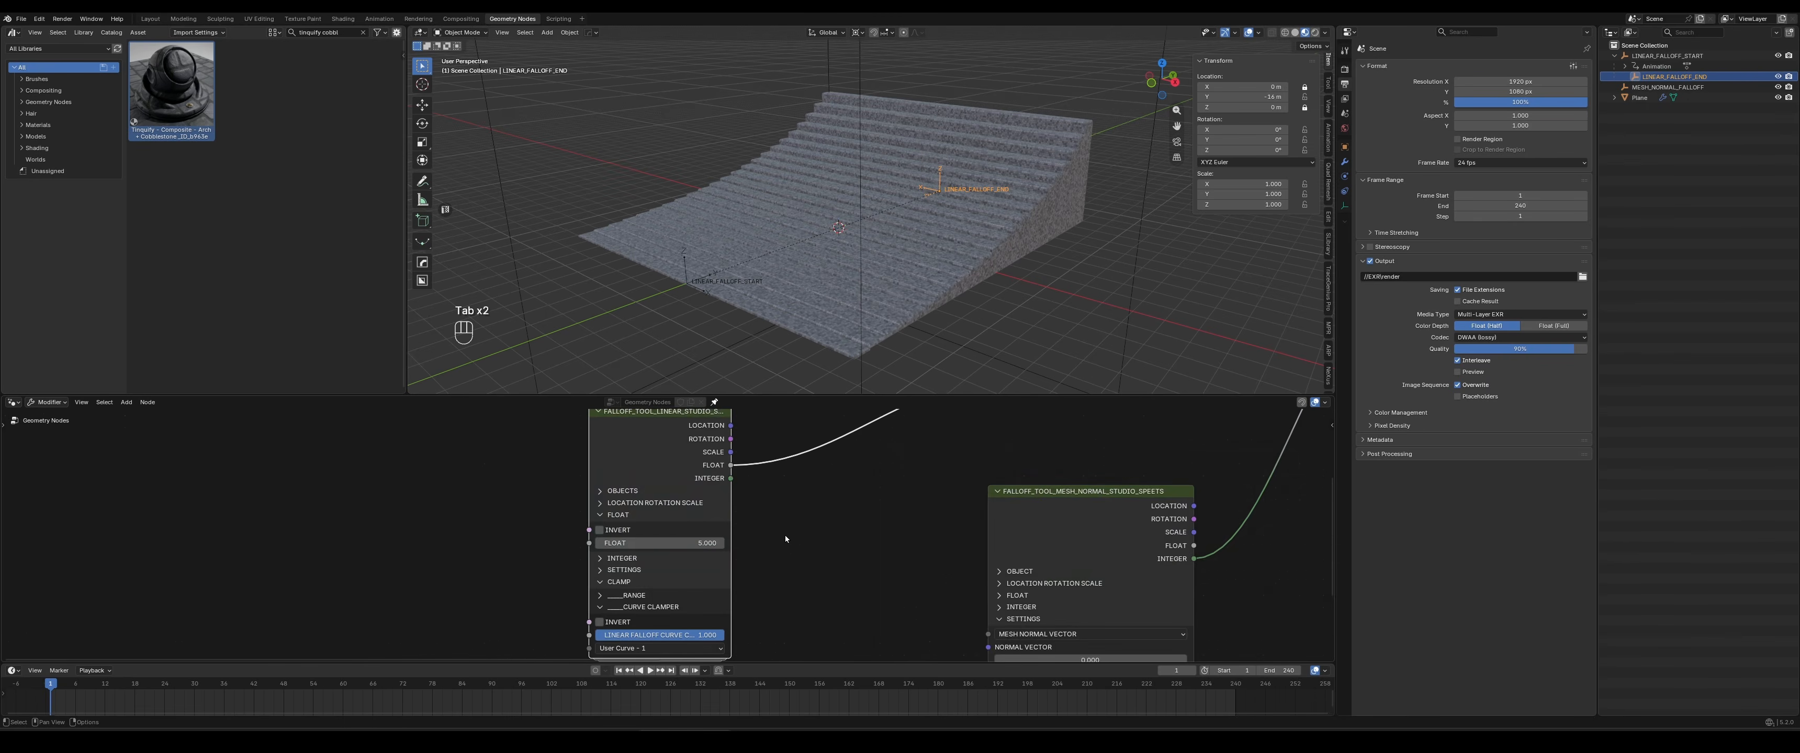
pyautogui.scroll(-10, 789, 487)
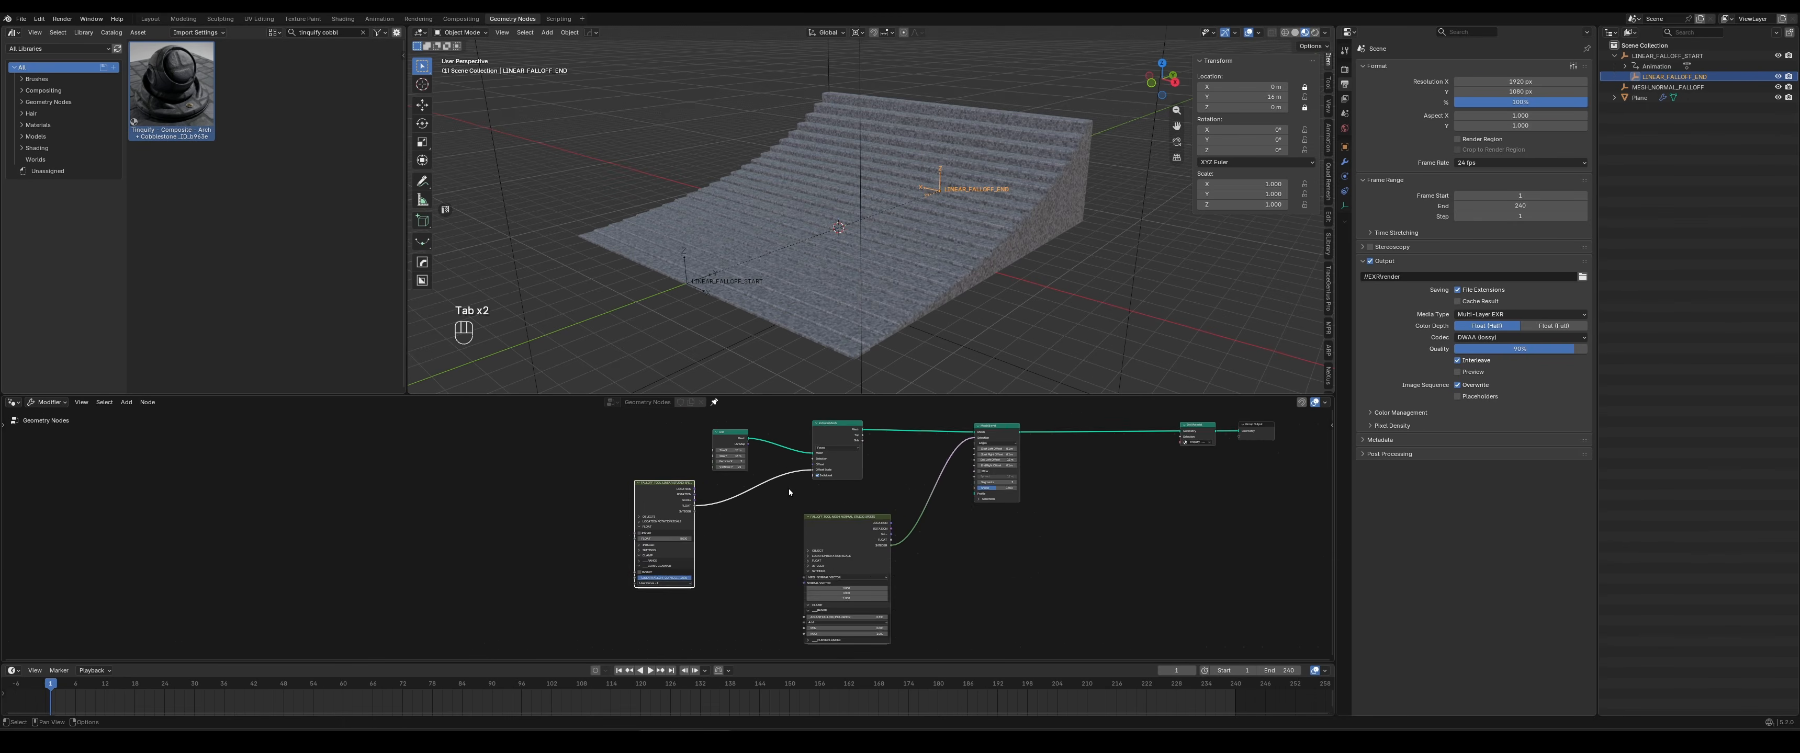
pyautogui.moveTo(1025, 530); pyautogui.dragTo(999, 527, button='middle')
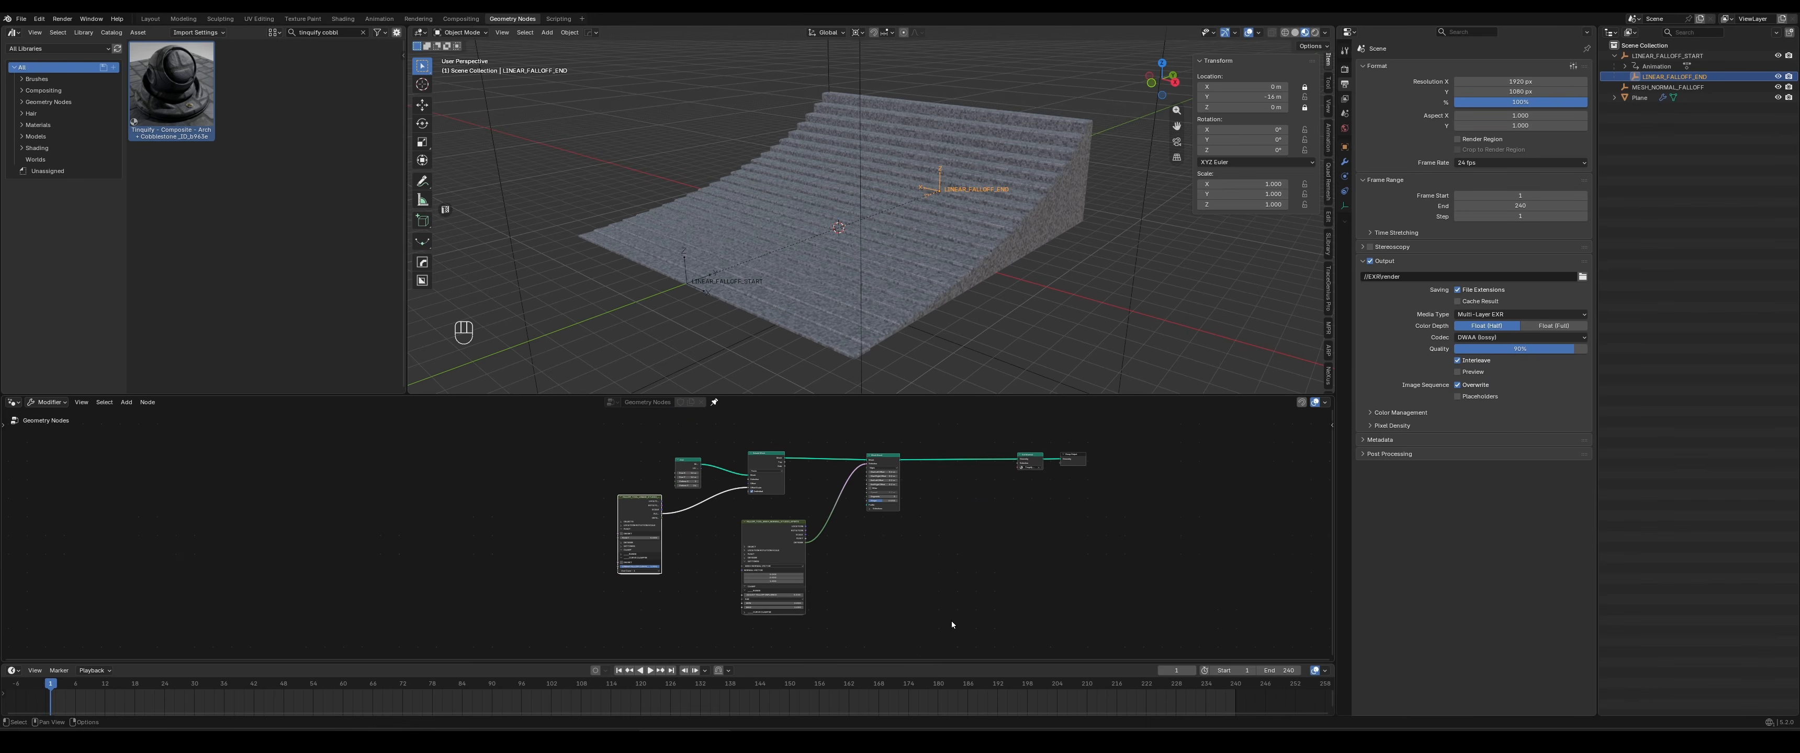
pyautogui.press('Tab')
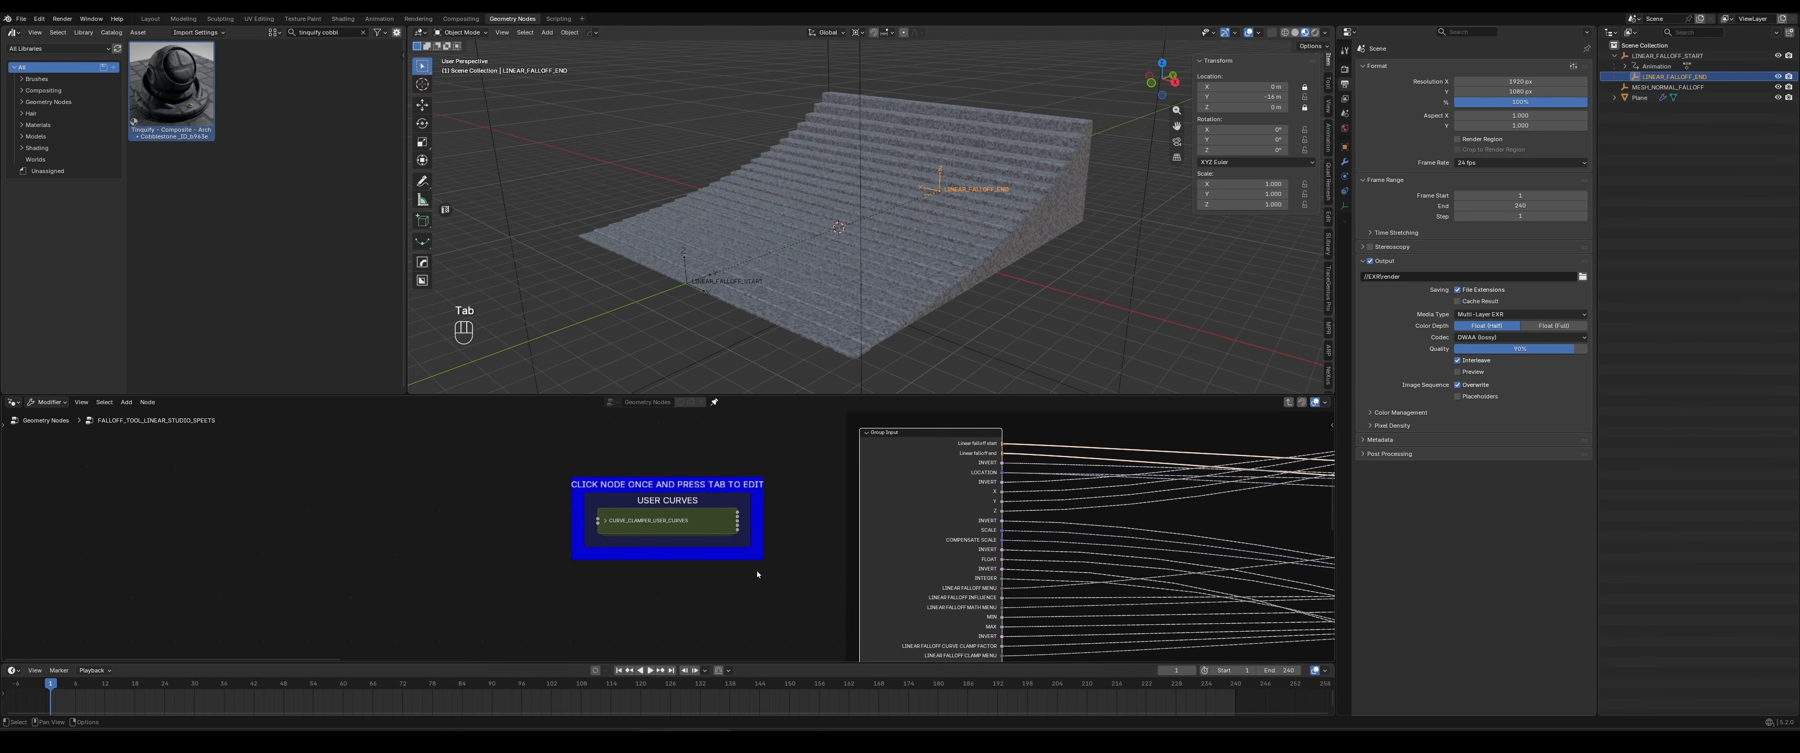
pyautogui.click(58, 423)
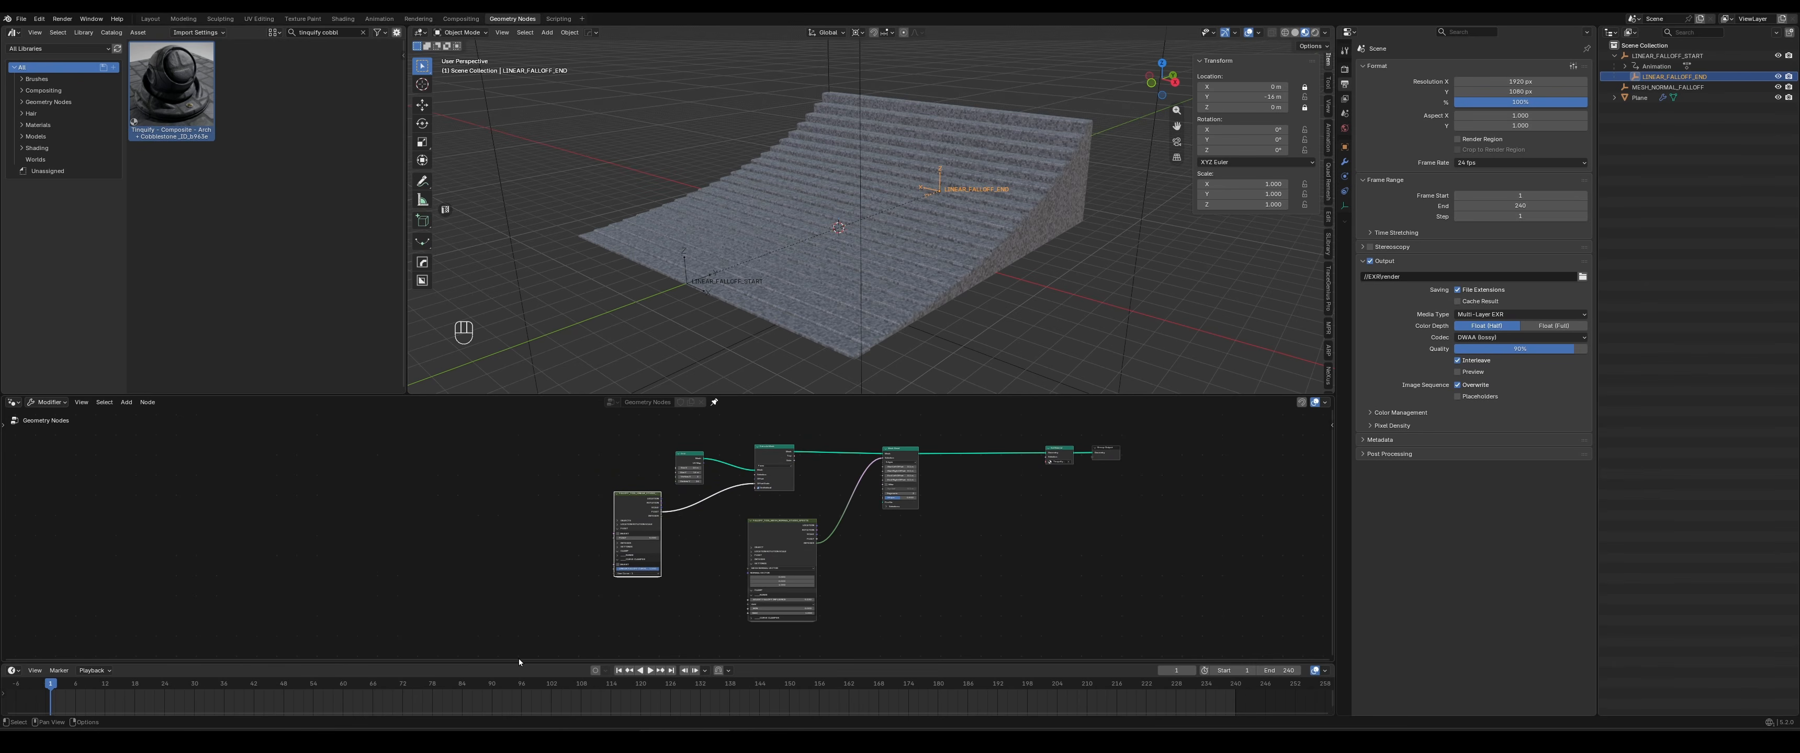
# Examine the node chain and the curved staircase from several angles
pyautogui.moveTo(988, 586); pyautogui.dragTo(942, 581, button='middle')
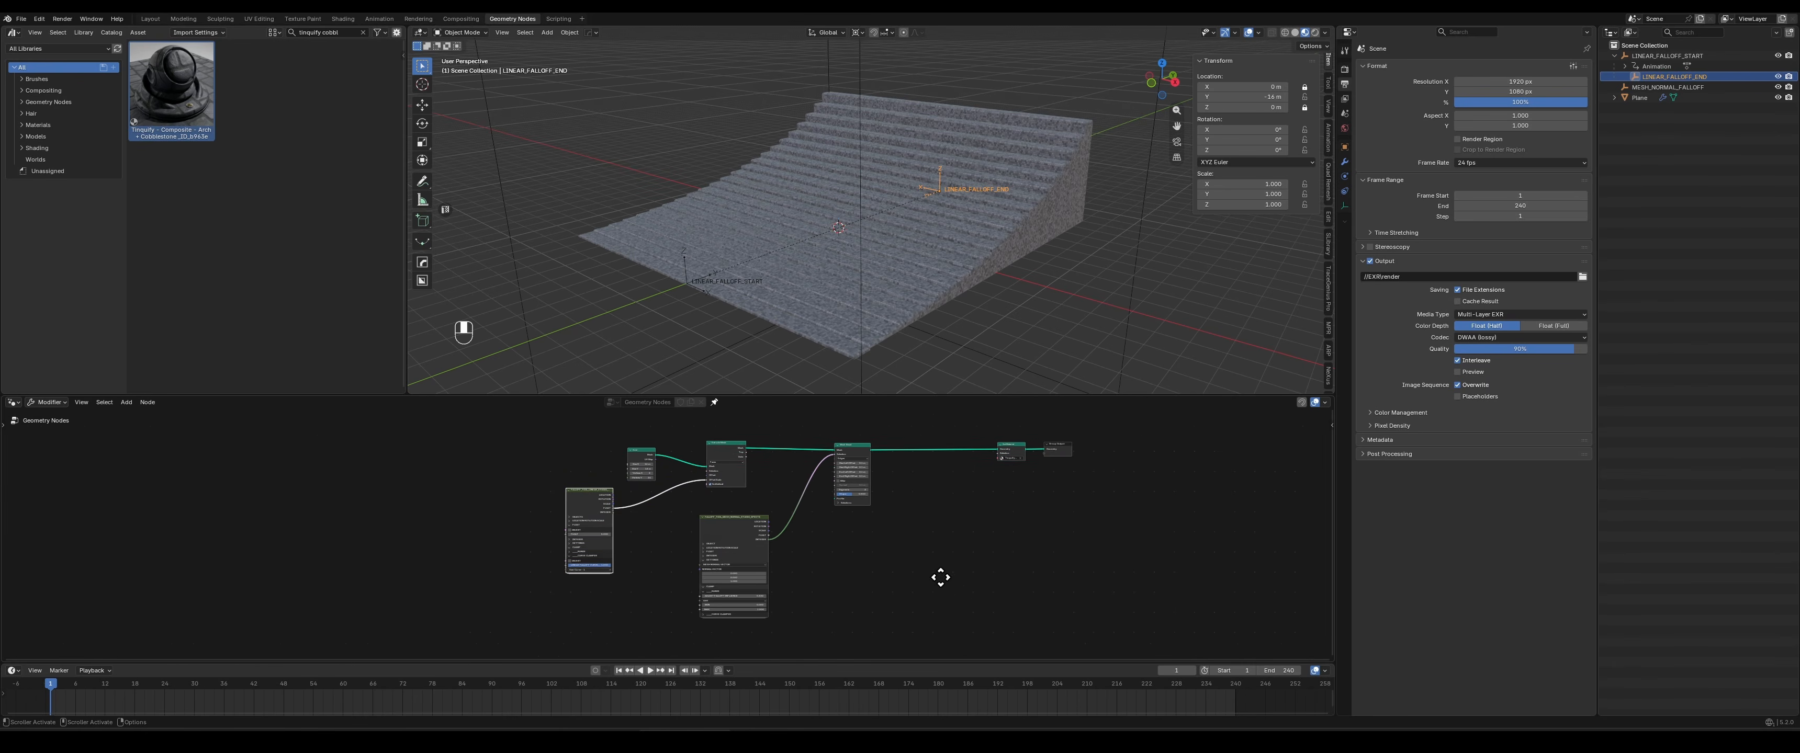
pyautogui.scroll(2, 860, 580)
pyautogui.moveTo(641, 549)
pyautogui.mouseDown(button='middle')
pyautogui.moveTo(633, 498)
pyautogui.moveTo(626, 563)
pyautogui.mouseUp(button='middle')
pyautogui.scroll(2, 624, 564)
pyautogui.moveTo(628, 512); pyautogui.dragTo(704, 562, button='middle')
pyautogui.scroll(3, 705, 561)
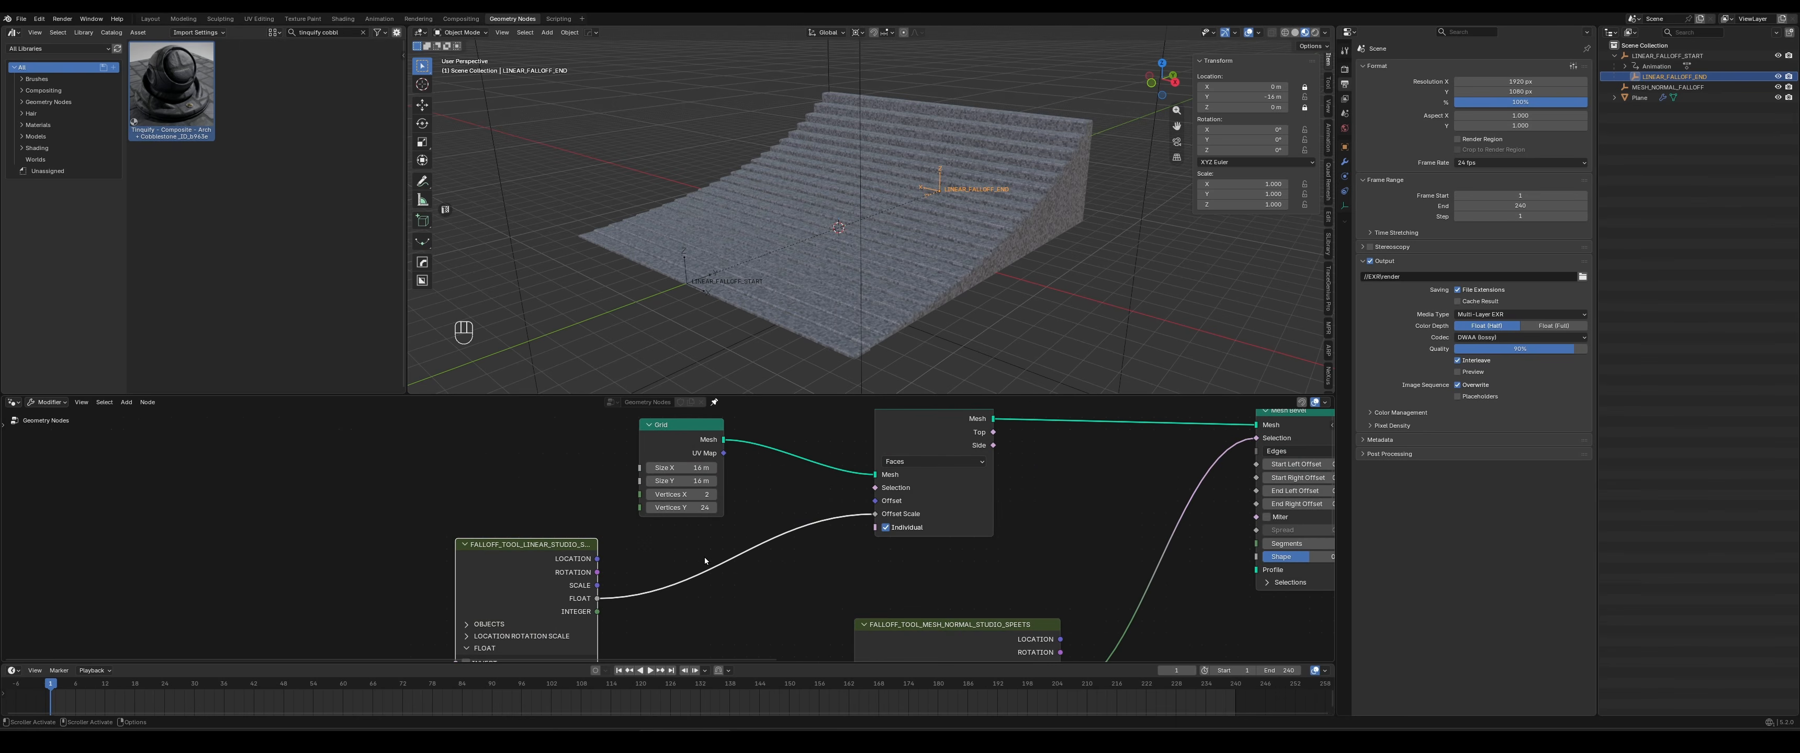
pyautogui.scroll(2, 878, 294)
pyautogui.moveTo(877, 287); pyautogui.dragTo(979, 274, button='middle')
pyautogui.scroll(-2, 877, 294)
pyautogui.scroll(-2, 1114, 503)
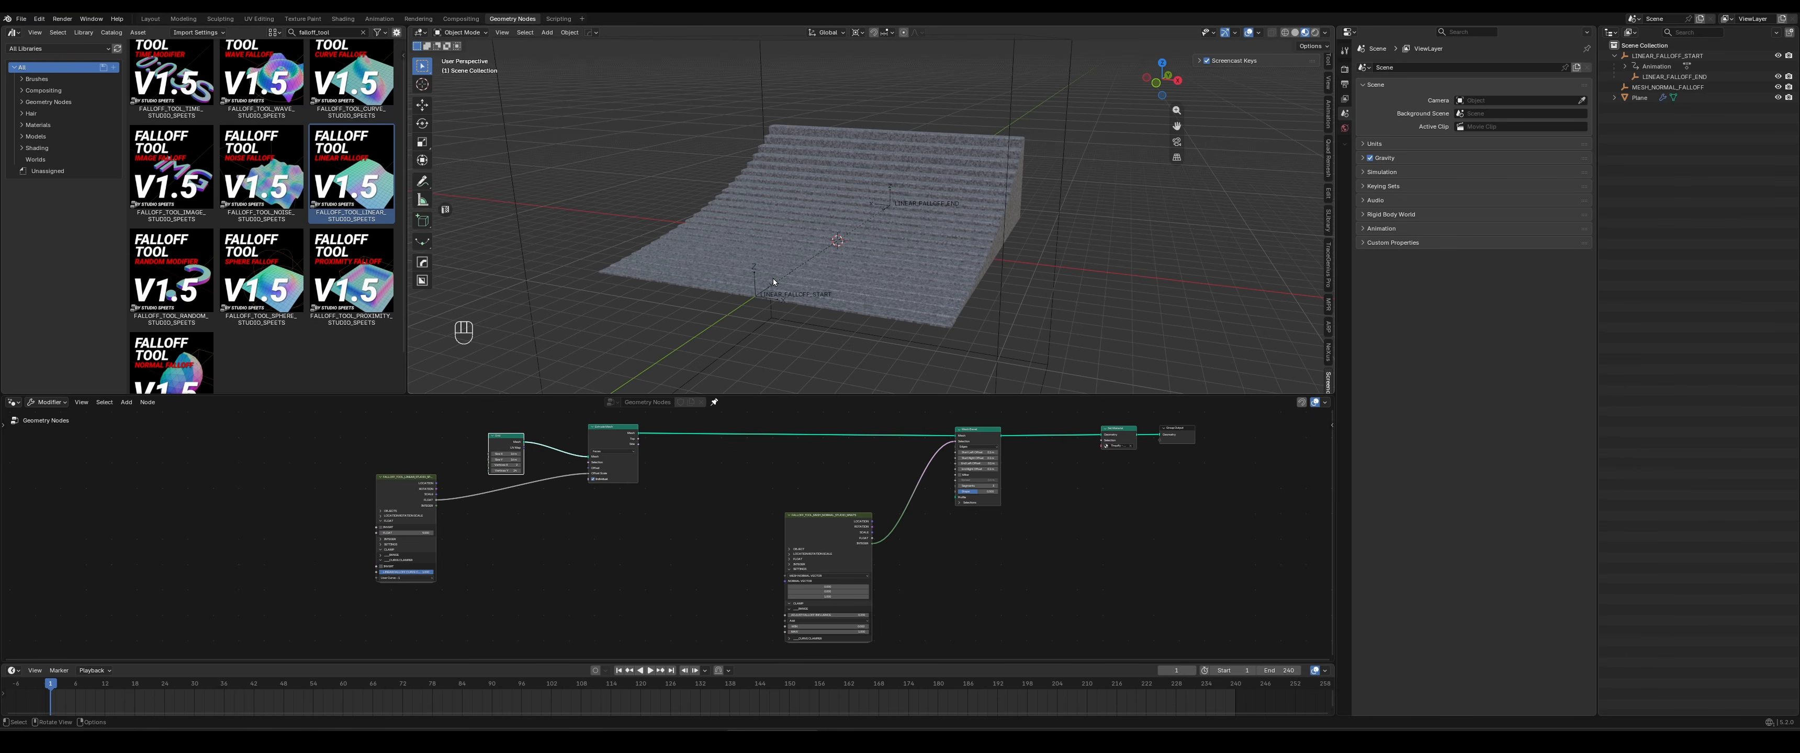
pyautogui.moveTo(773, 285)
pyautogui.mouseDown(button='middle')
pyautogui.moveTo(836, 296)
pyautogui.moveTo(783, 291)
pyautogui.mouseUp(button='middle')
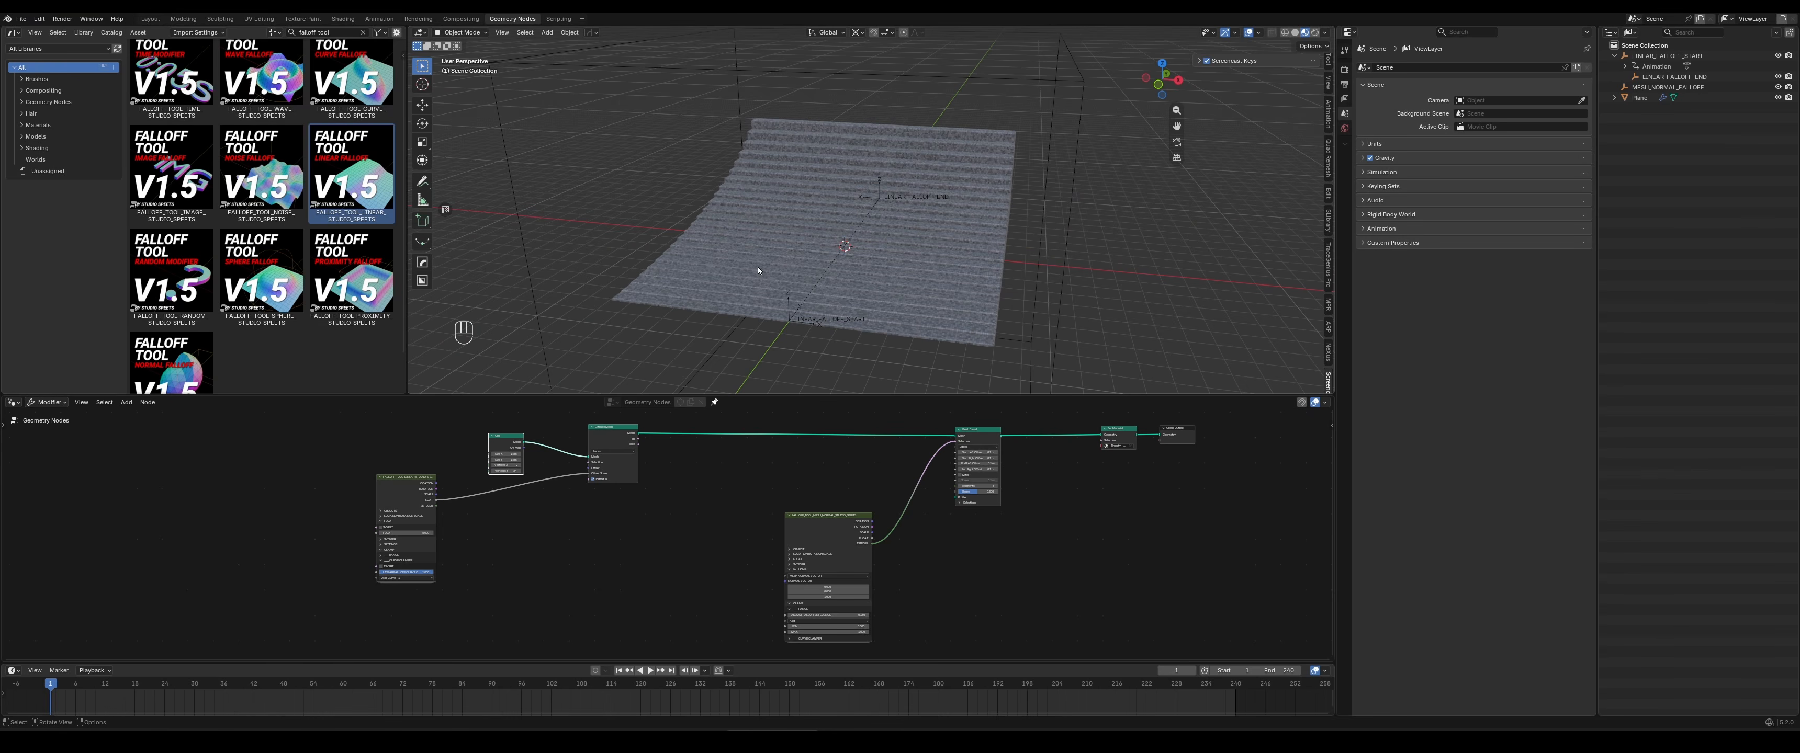
pyautogui.moveTo(753, 282); pyautogui.dragTo(770, 274, button='middle')
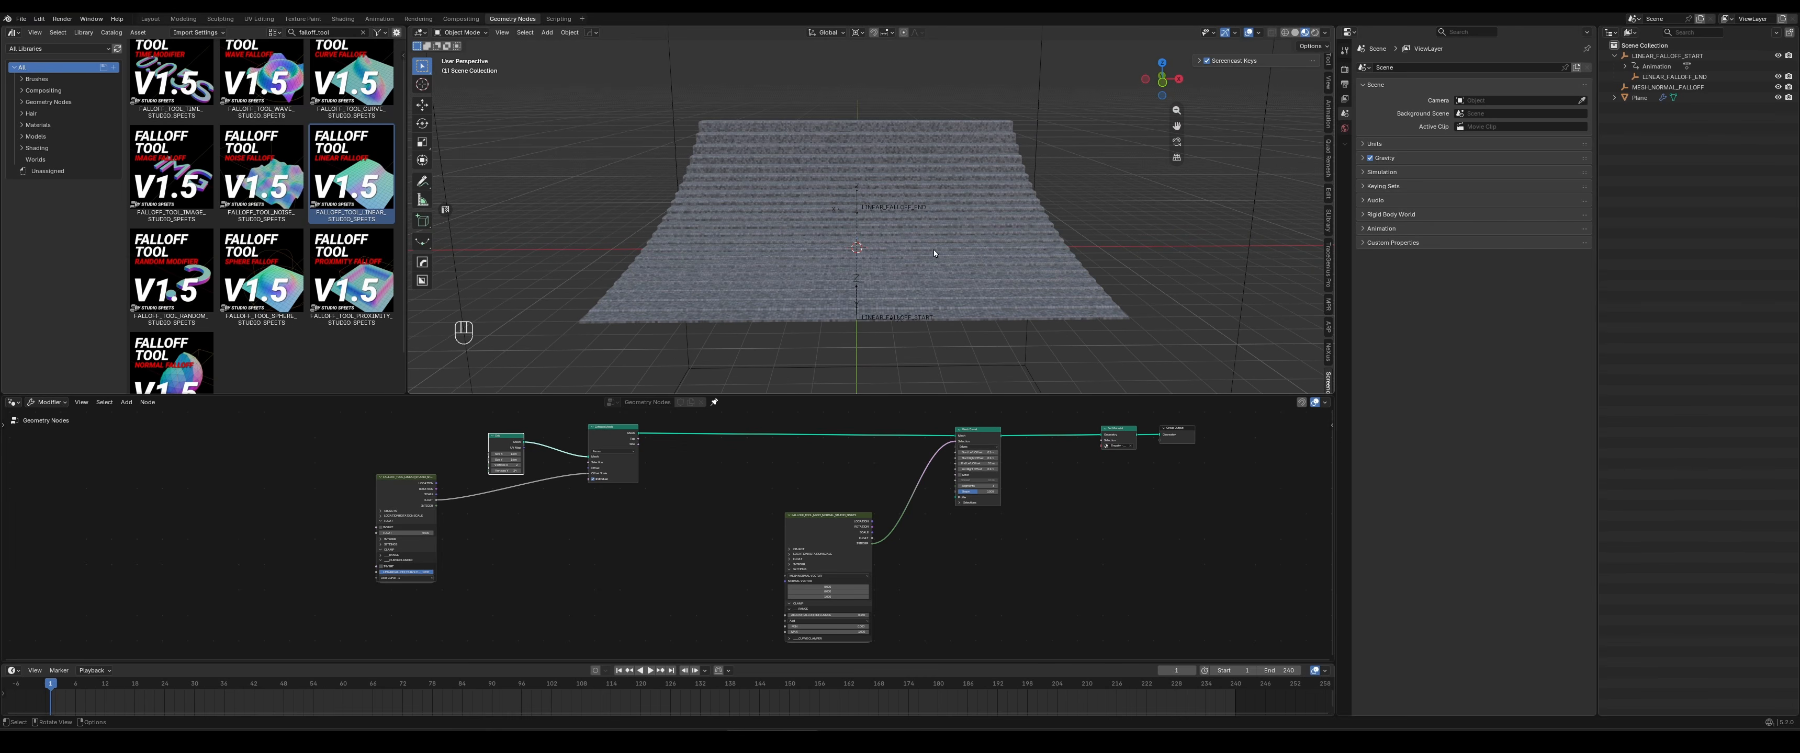
# Try moving the LINEAR_FALLOFF_START empty along the Y axis
pyautogui.moveTo(1006, 251); pyautogui.dragTo(679, 278, button='middle')
pyautogui.click(629, 296)
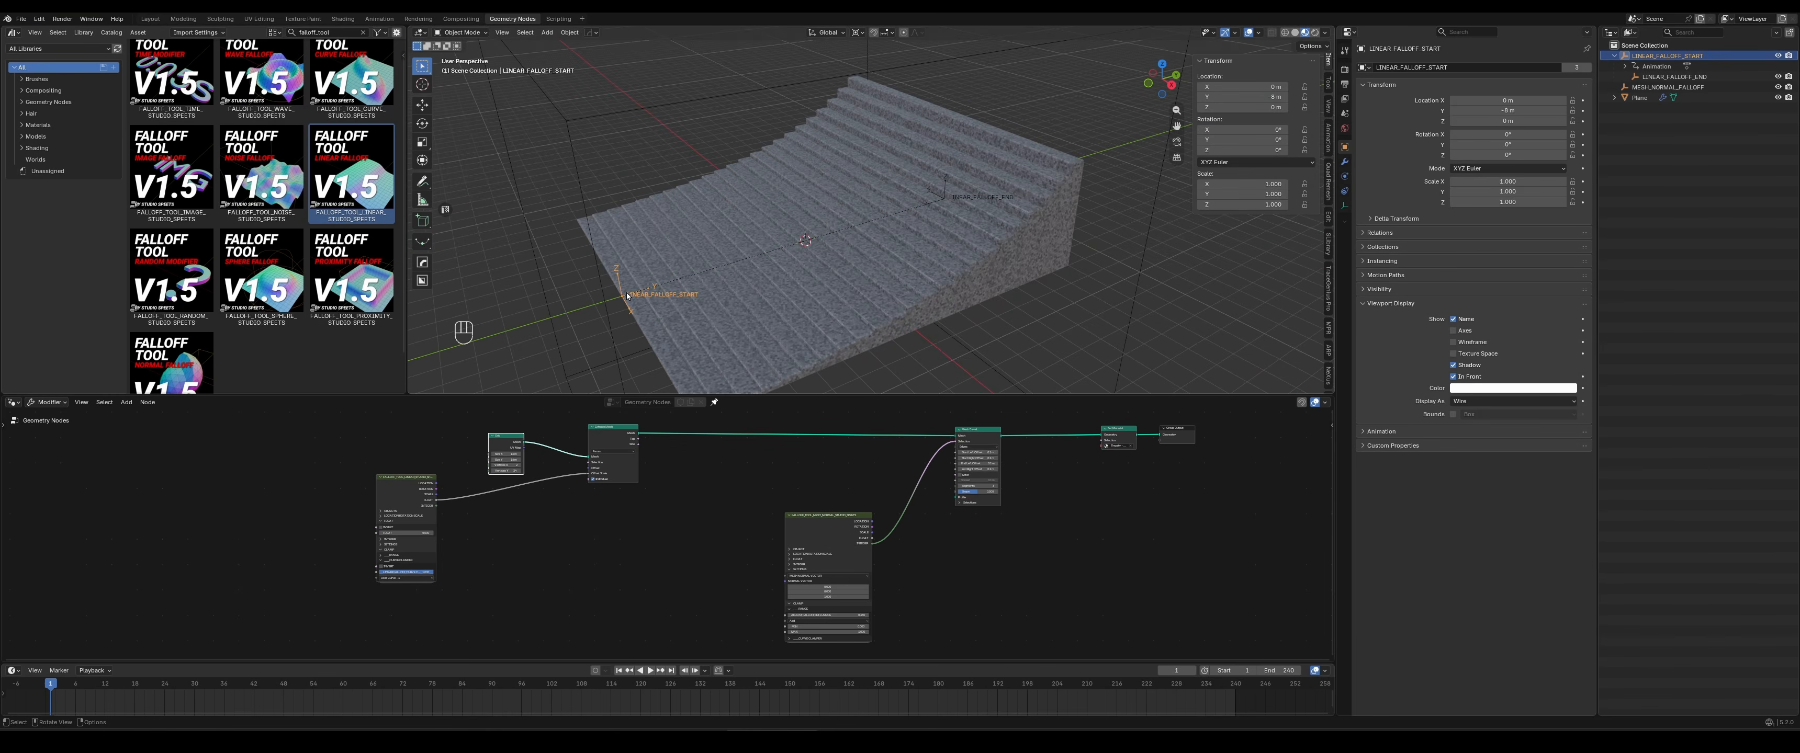
pyautogui.press('g')
pyautogui.press('y')
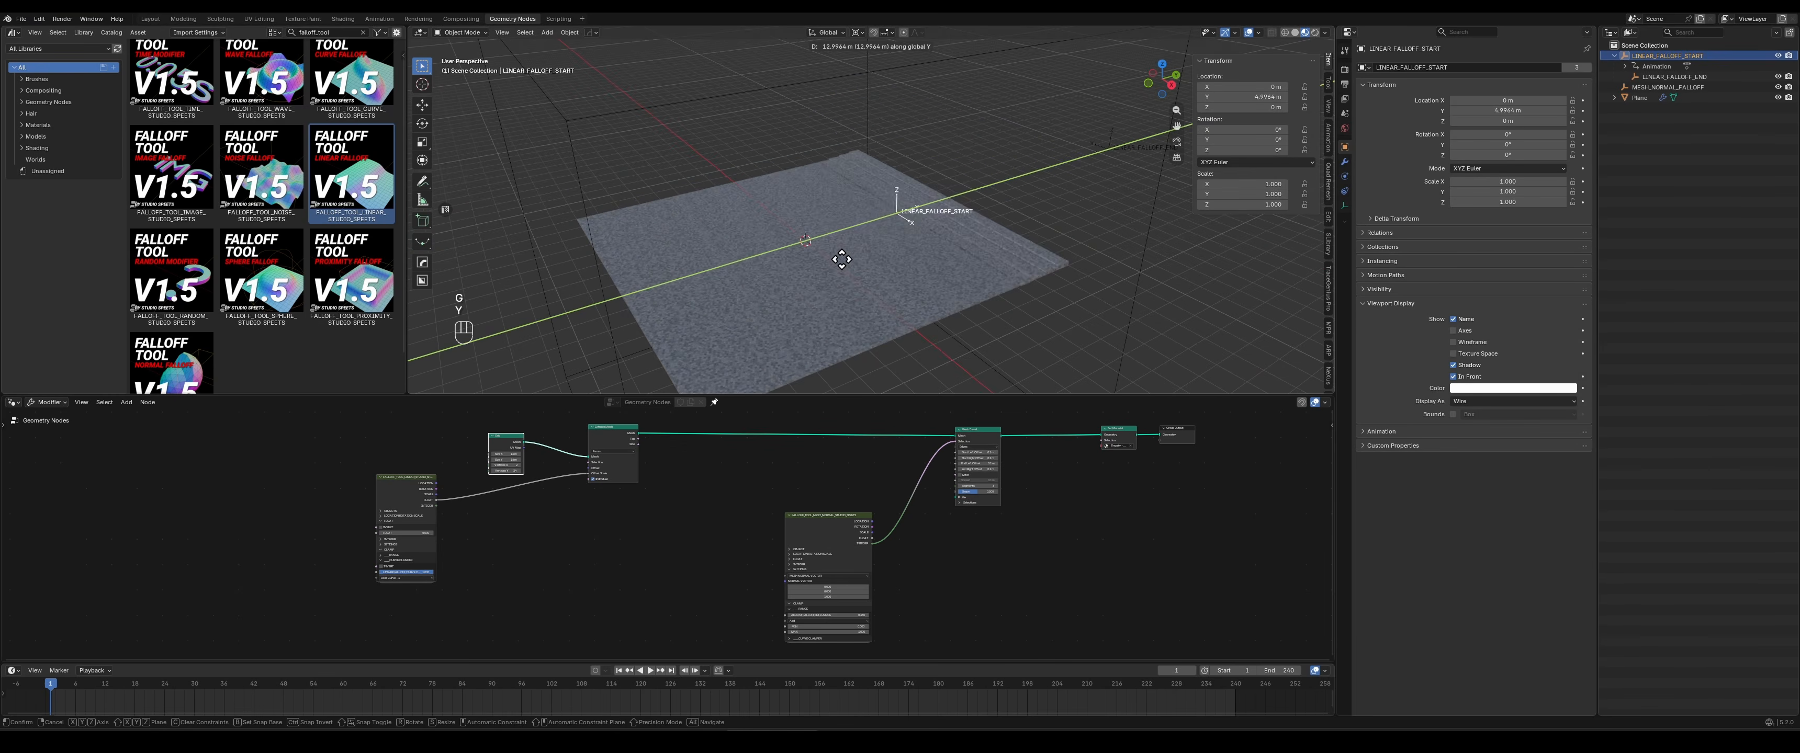
pyautogui.rightClick(688, 273)
# Add a second FALLOFF_TOOL_LINEAR asset to the node tree, below the existing linear falloff node
pyautogui.moveTo(687, 273); pyautogui.dragTo(796, 273, button='middle')
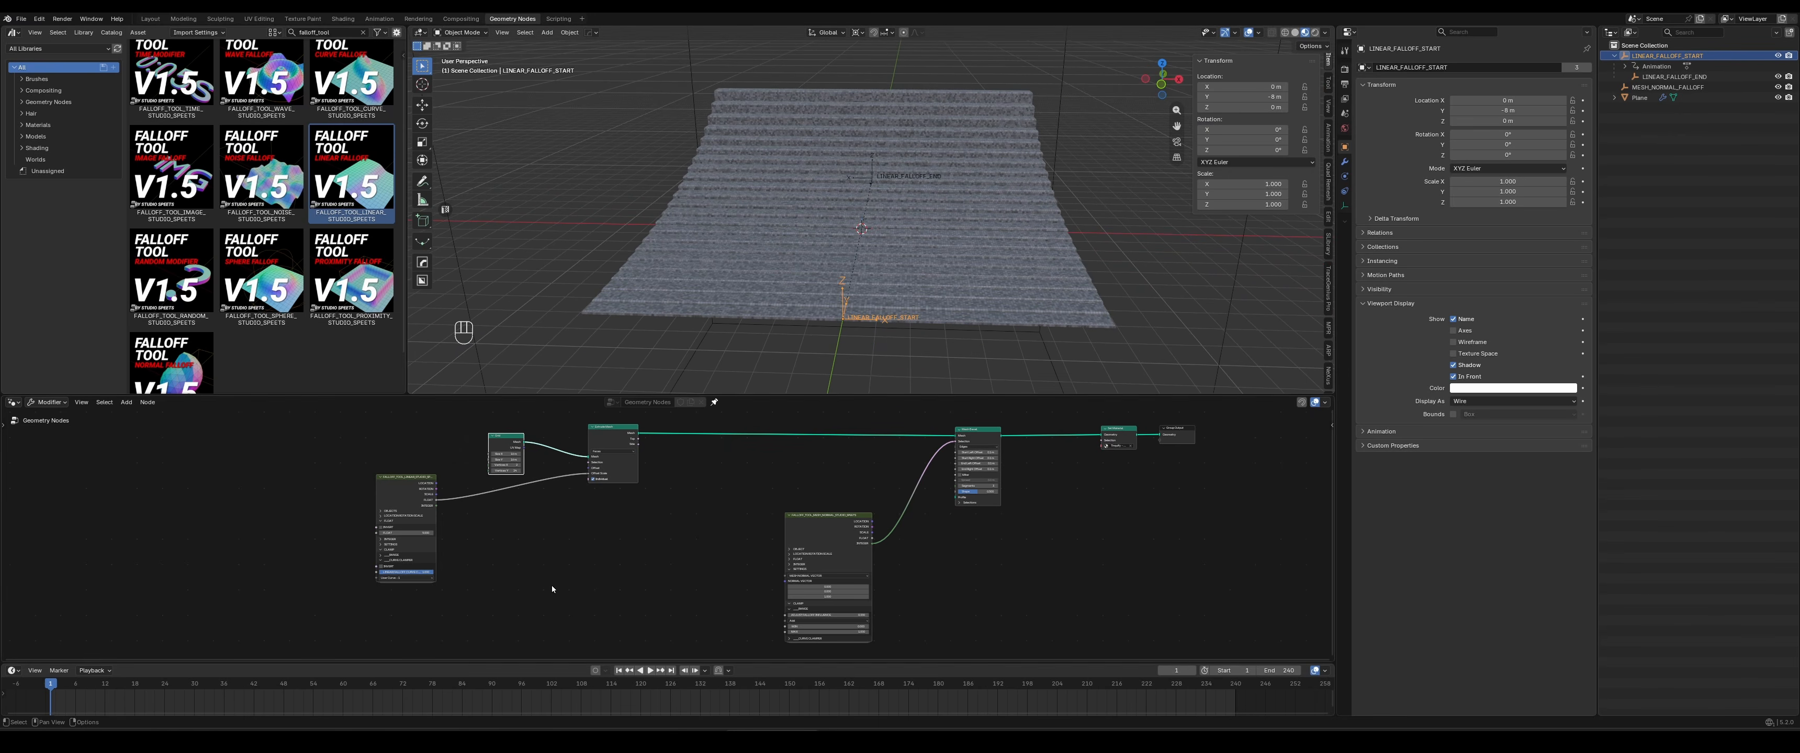
pyautogui.moveTo(340, 166); pyautogui.dragTo(482, 559)
pyautogui.scroll(2, 663, 502)
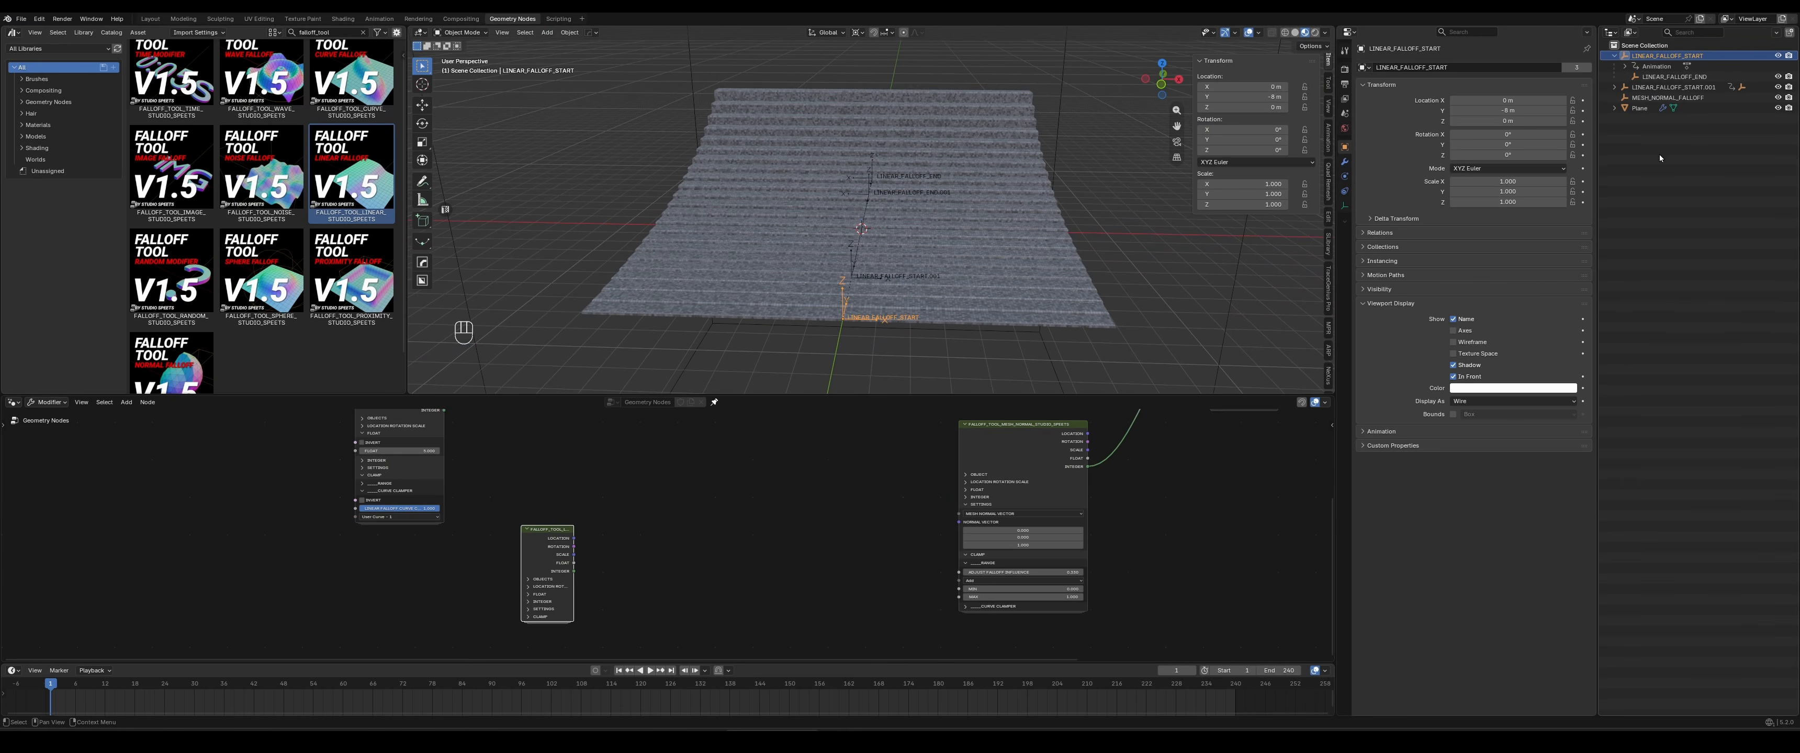
# Rotate LINEAR_FALLOFF_START.001 by -90° about Z and move it along X toward one side edge of the staircase
pyautogui.click(1672, 87)
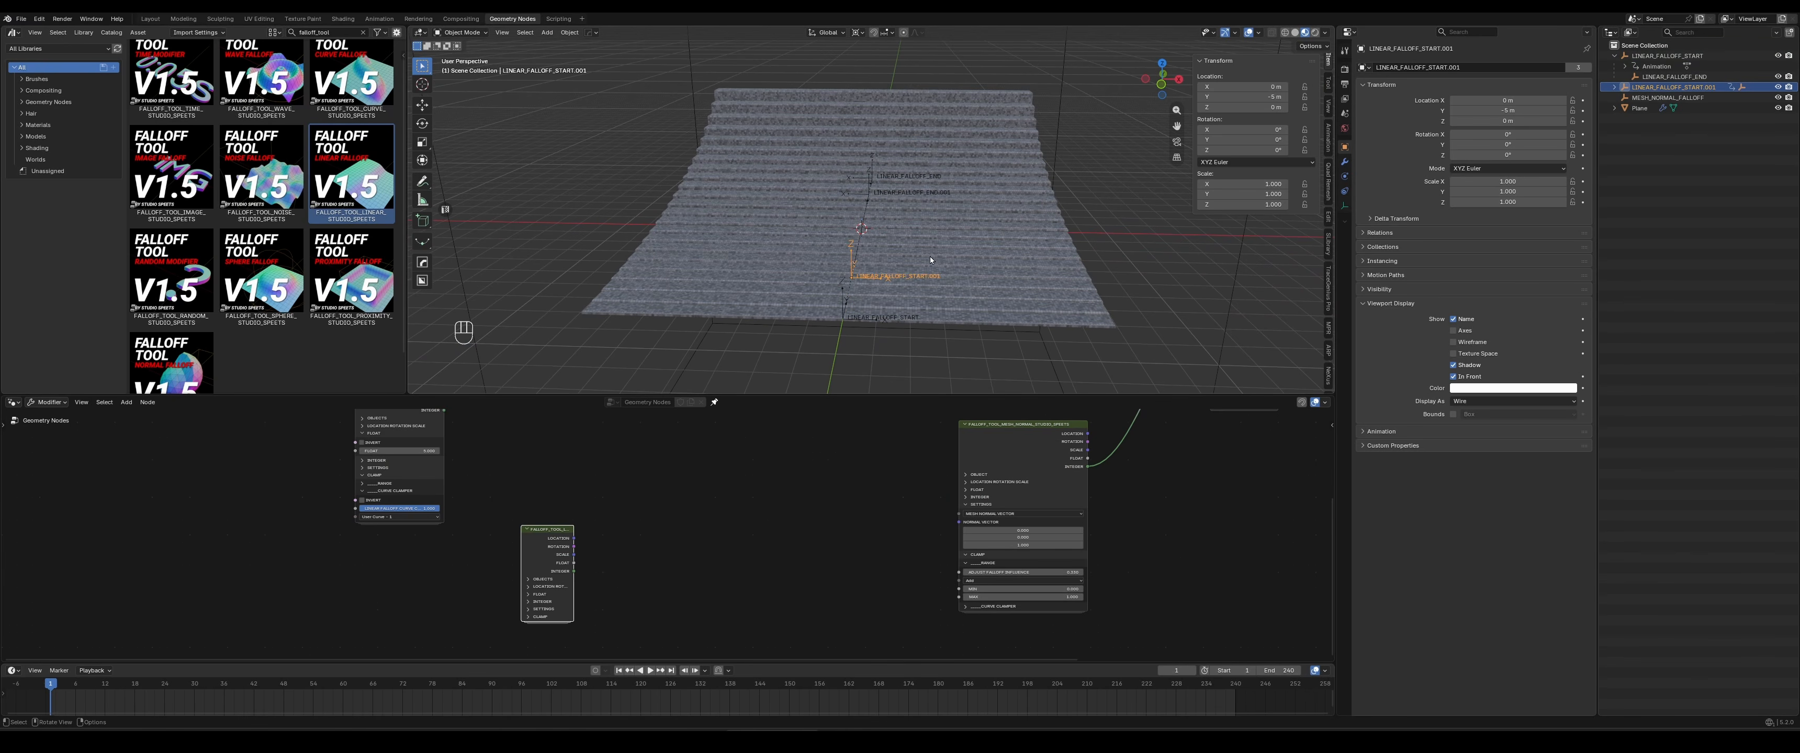
pyautogui.keyDown('shift'); pyautogui.moveTo(922, 286); pyautogui.dragTo(935, 308, button='middle'); pyautogui.keyUp('shift')
pyautogui.press('r')
pyautogui.press('x')
pyautogui.press('z')
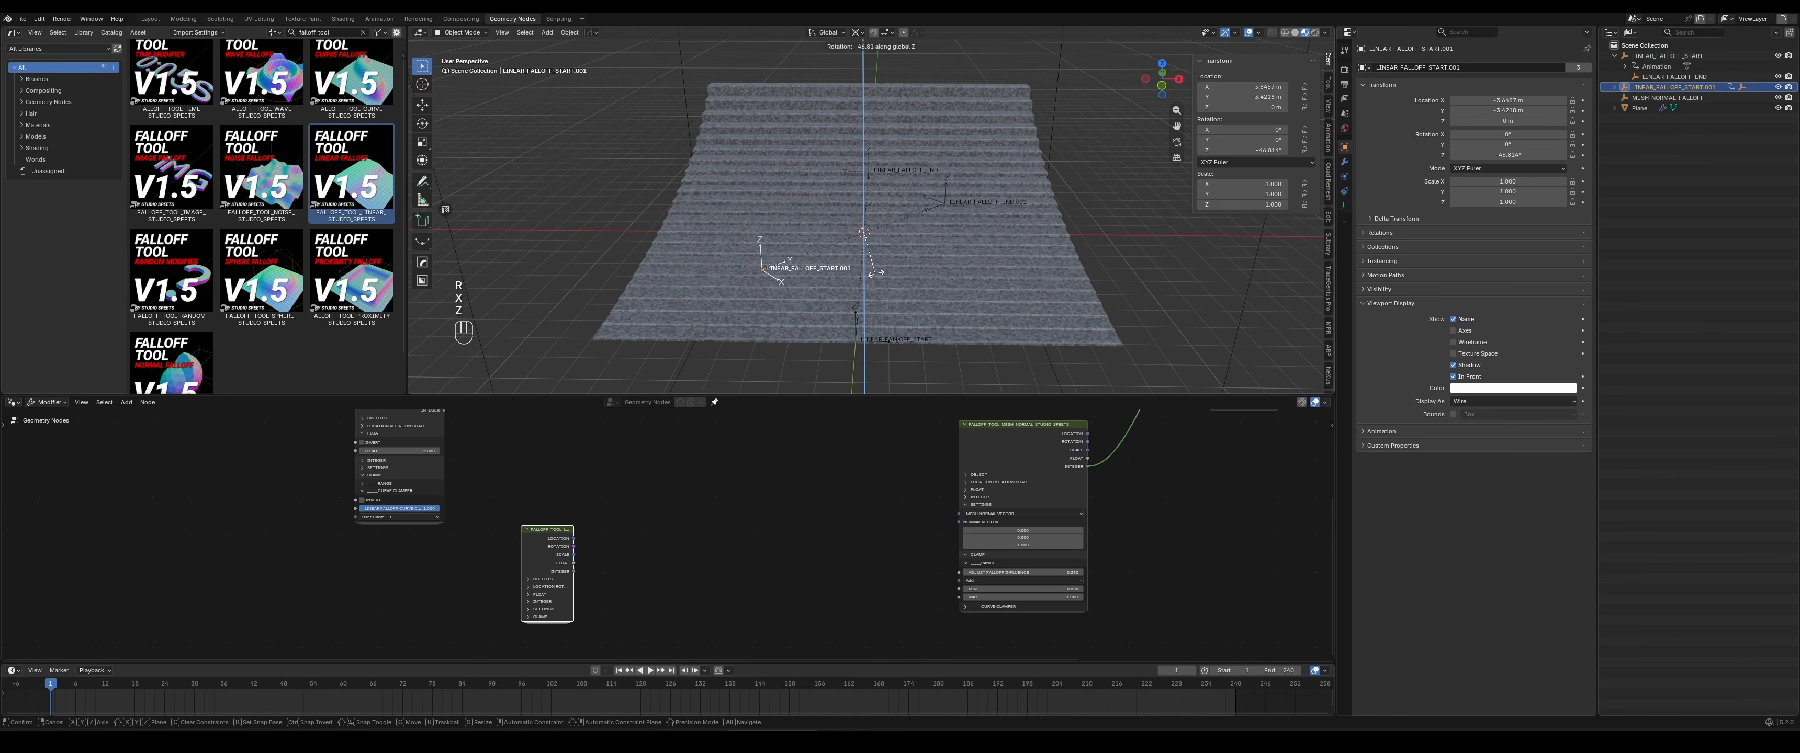
pyautogui.press('ctrl')
pyautogui.click(833, 292)
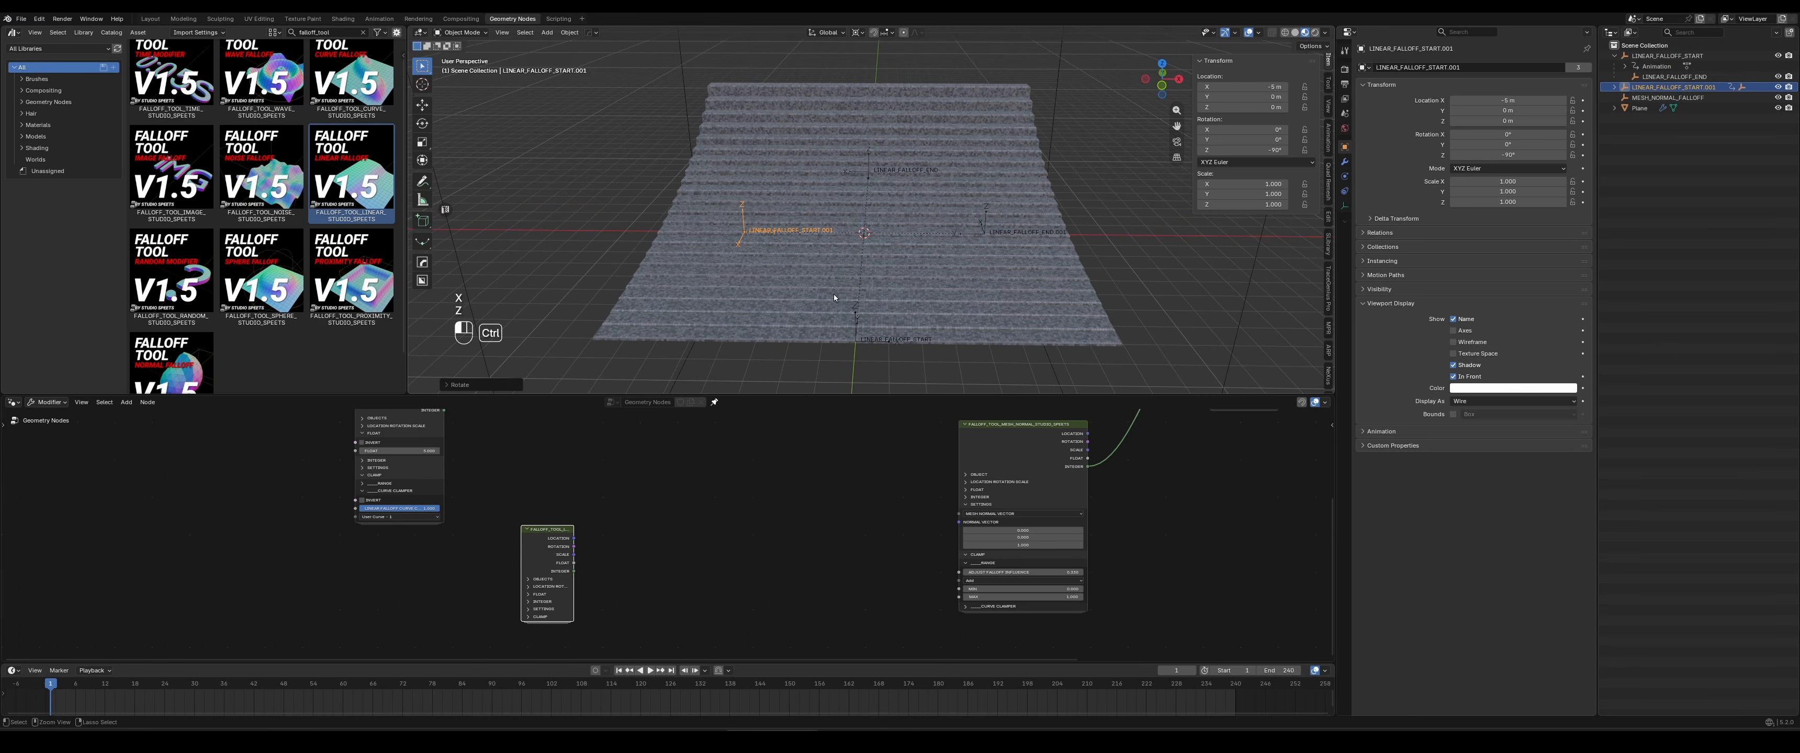
pyautogui.press('g')
pyautogui.press('x')
pyautogui.click(756, 262)
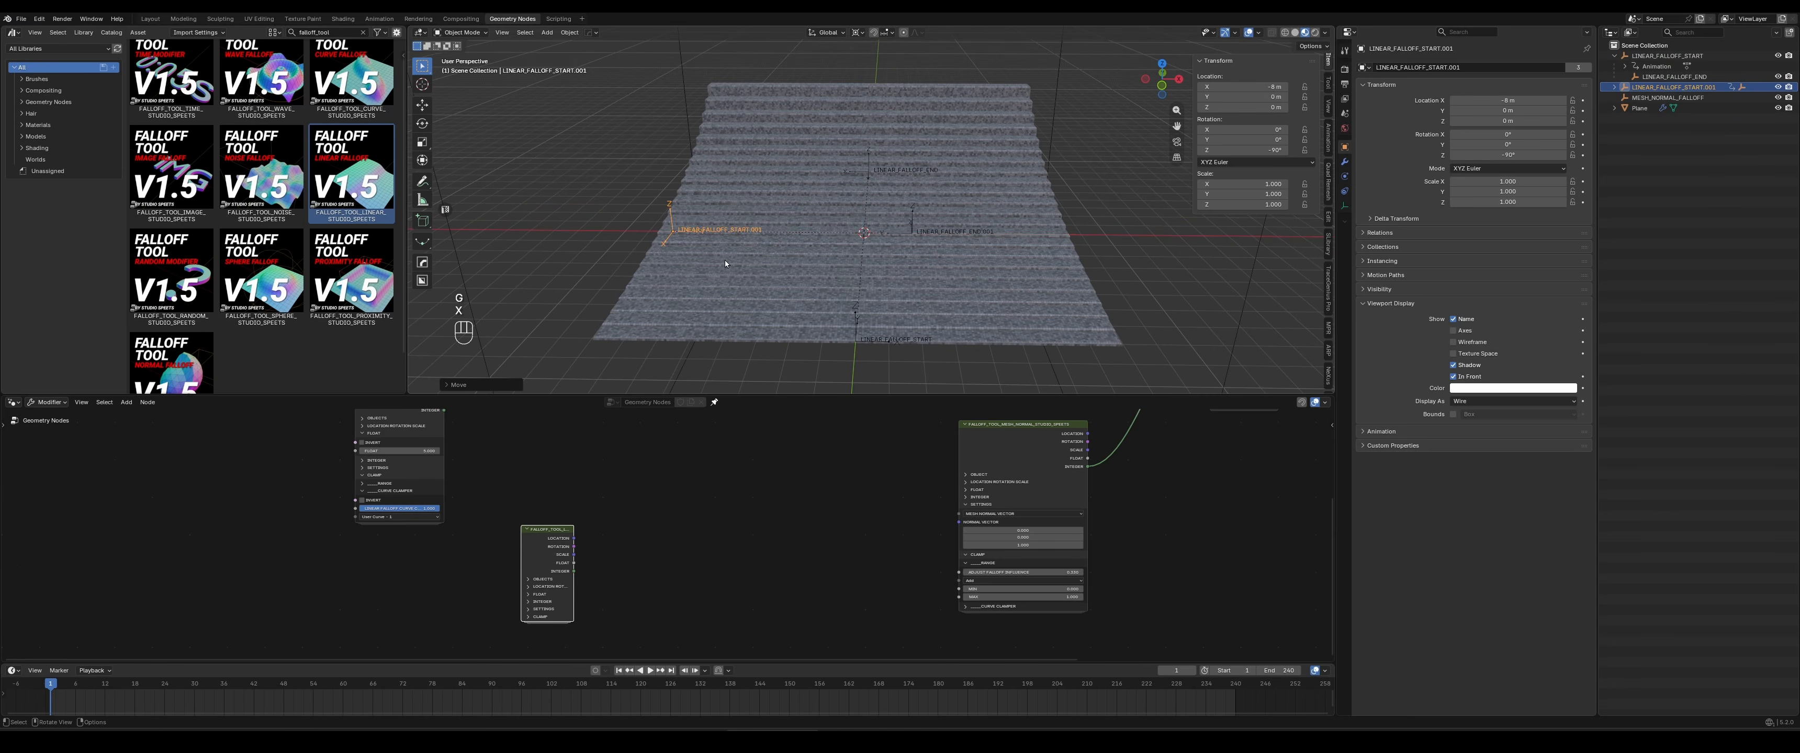
# Move LINEAR_FALLOFF_END.001 along X to the opposite side edge of the staircase
pyautogui.moveTo(920, 235)
pyautogui.mouseDown(button='middle')
pyautogui.moveTo(981, 227)
pyautogui.moveTo(914, 241)
pyautogui.mouseUp(button='middle')
pyautogui.click(914, 241)
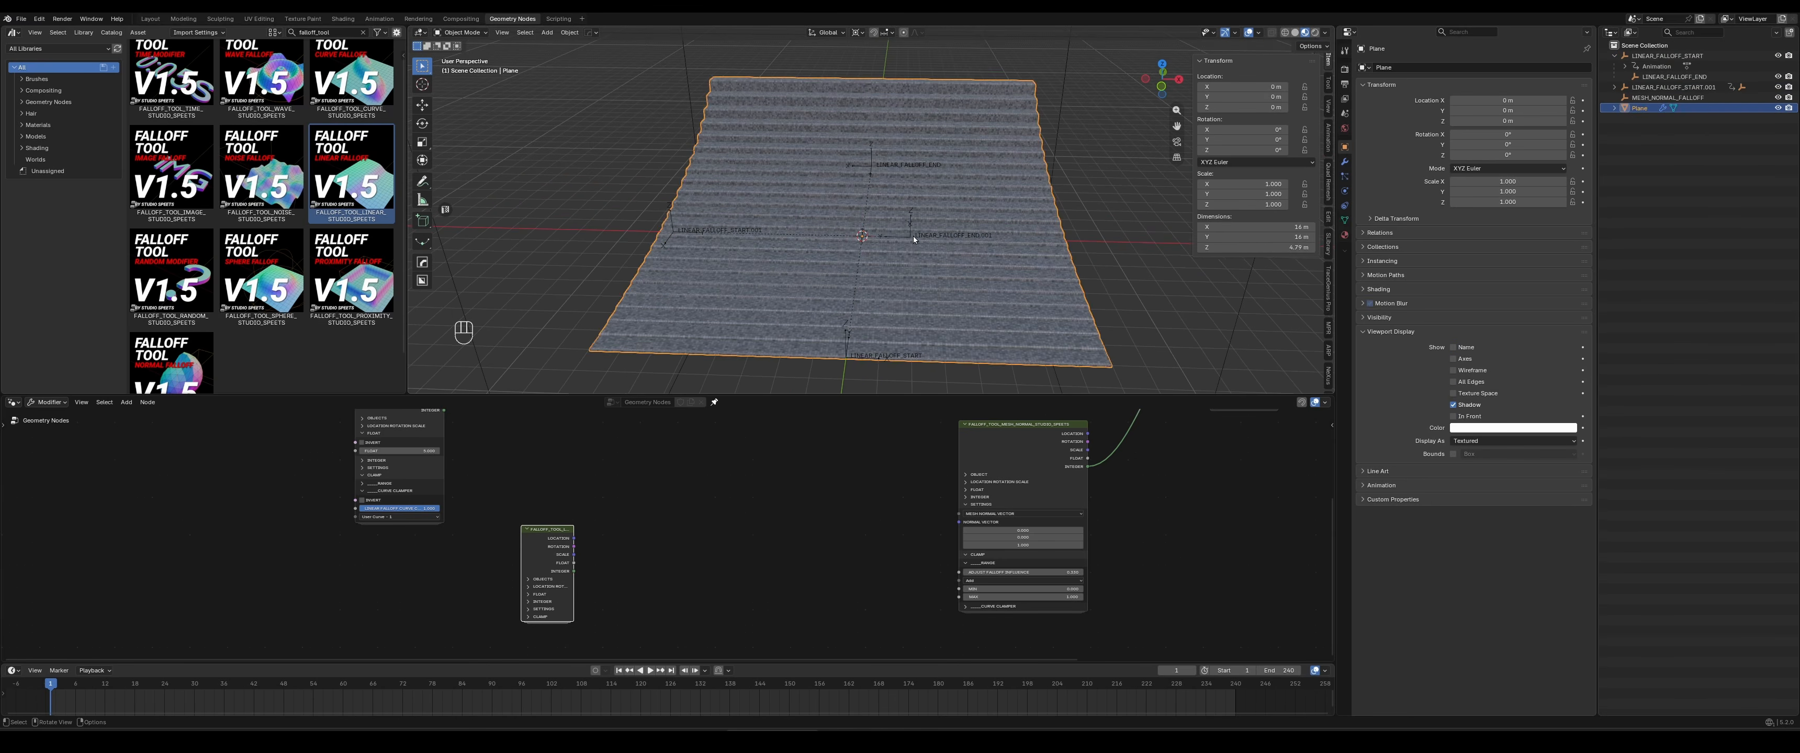
pyautogui.press('g')
pyautogui.press('x')
pyautogui.press('ctrl')
pyautogui.click(1054, 246)
pyautogui.moveTo(1054, 246); pyautogui.dragTo(1007, 287, button='middle')
# Reposition the new falloff node and insert an Add math node between the first linear falloff's Float output and the extrusion's Offset Scale
pyautogui.moveTo(677, 559); pyautogui.dragTo(755, 549, button='middle')
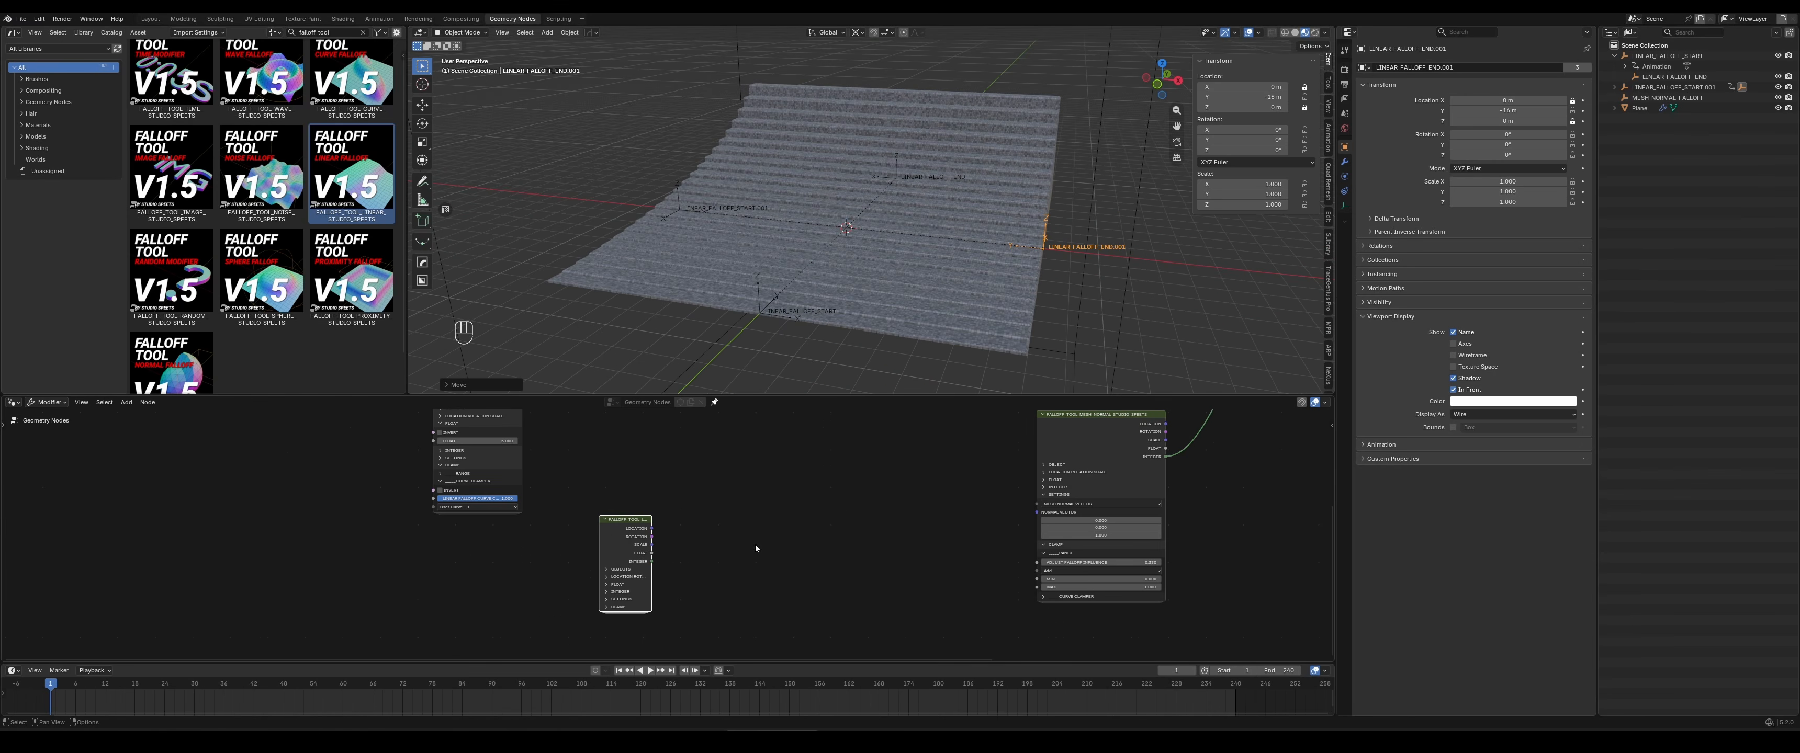
pyautogui.moveTo(613, 538); pyautogui.dragTo(504, 570)
pyautogui.moveTo(635, 492); pyautogui.dragTo(615, 585, button='middle')
pyautogui.scroll(4, 617, 575)
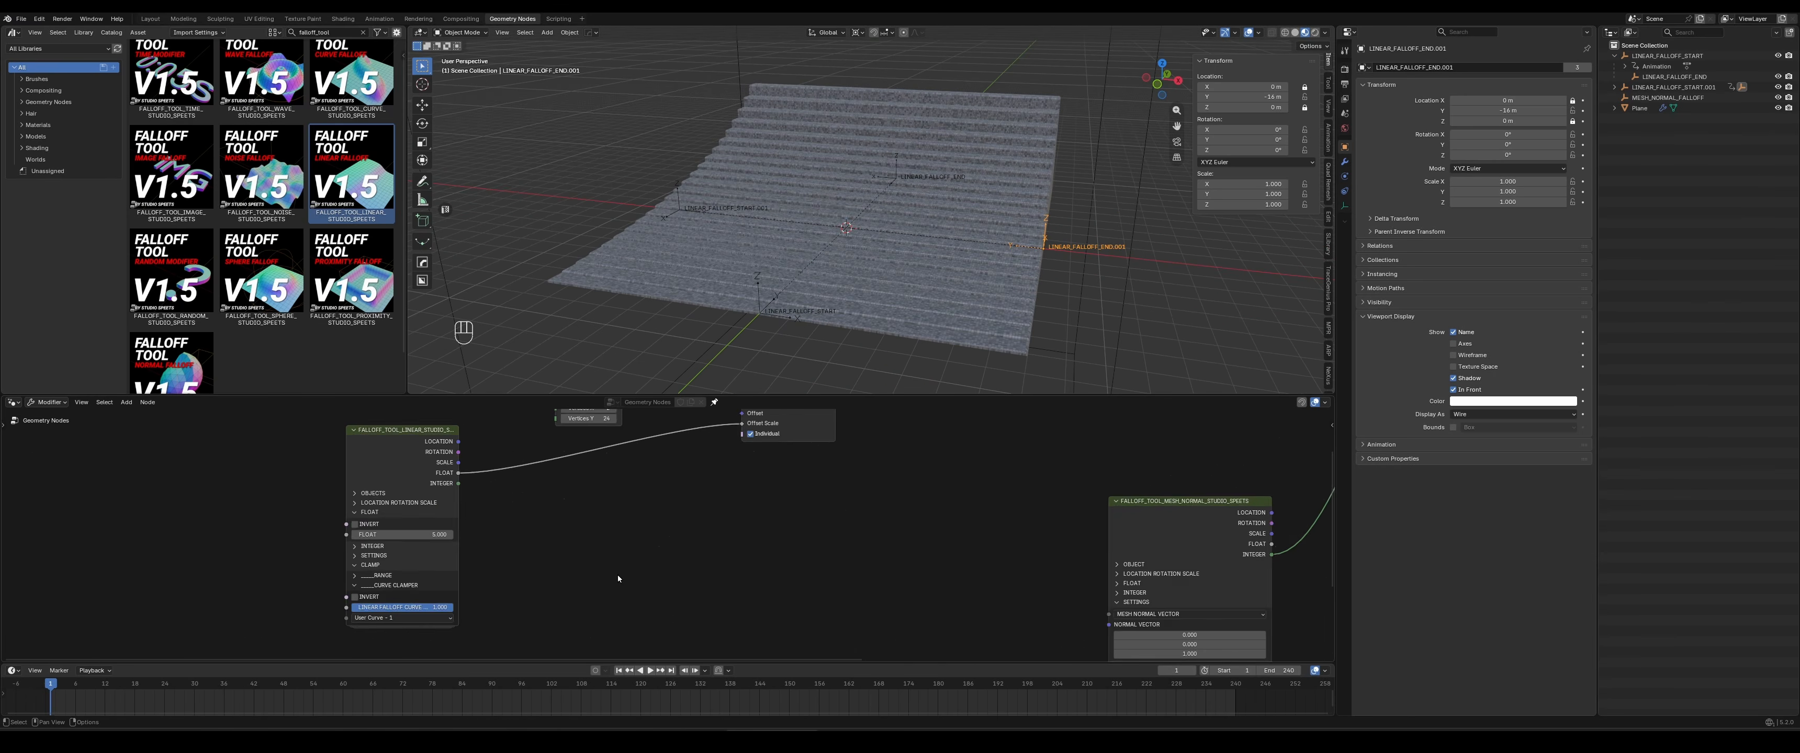
pyautogui.hotkey('shift', 'a')
pyautogui.moveTo(691, 520)
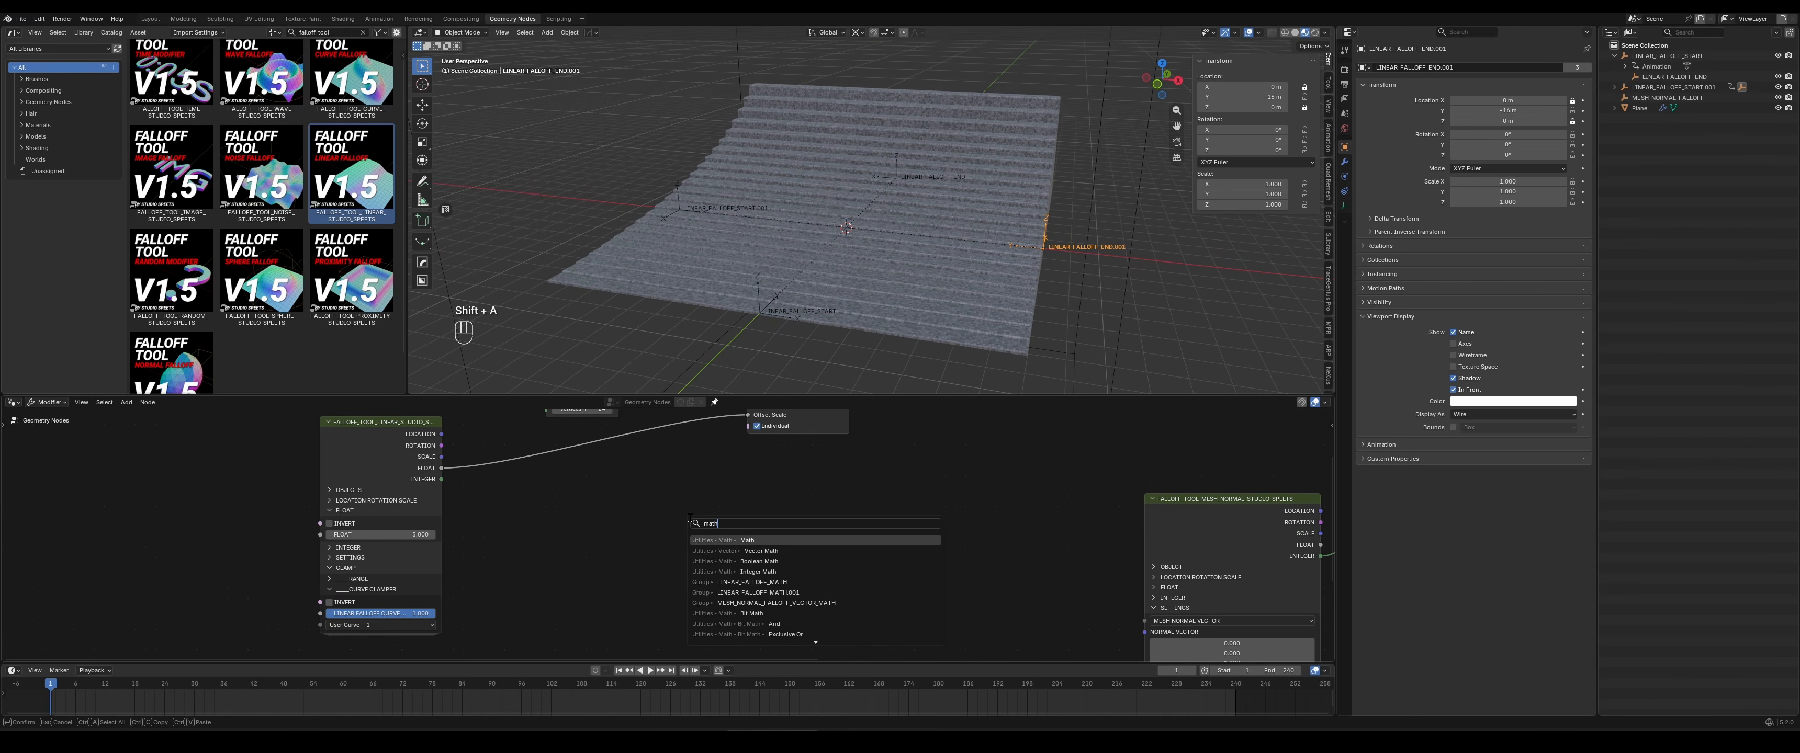
pyautogui.click(691, 518)
pyautogui.click(620, 503)
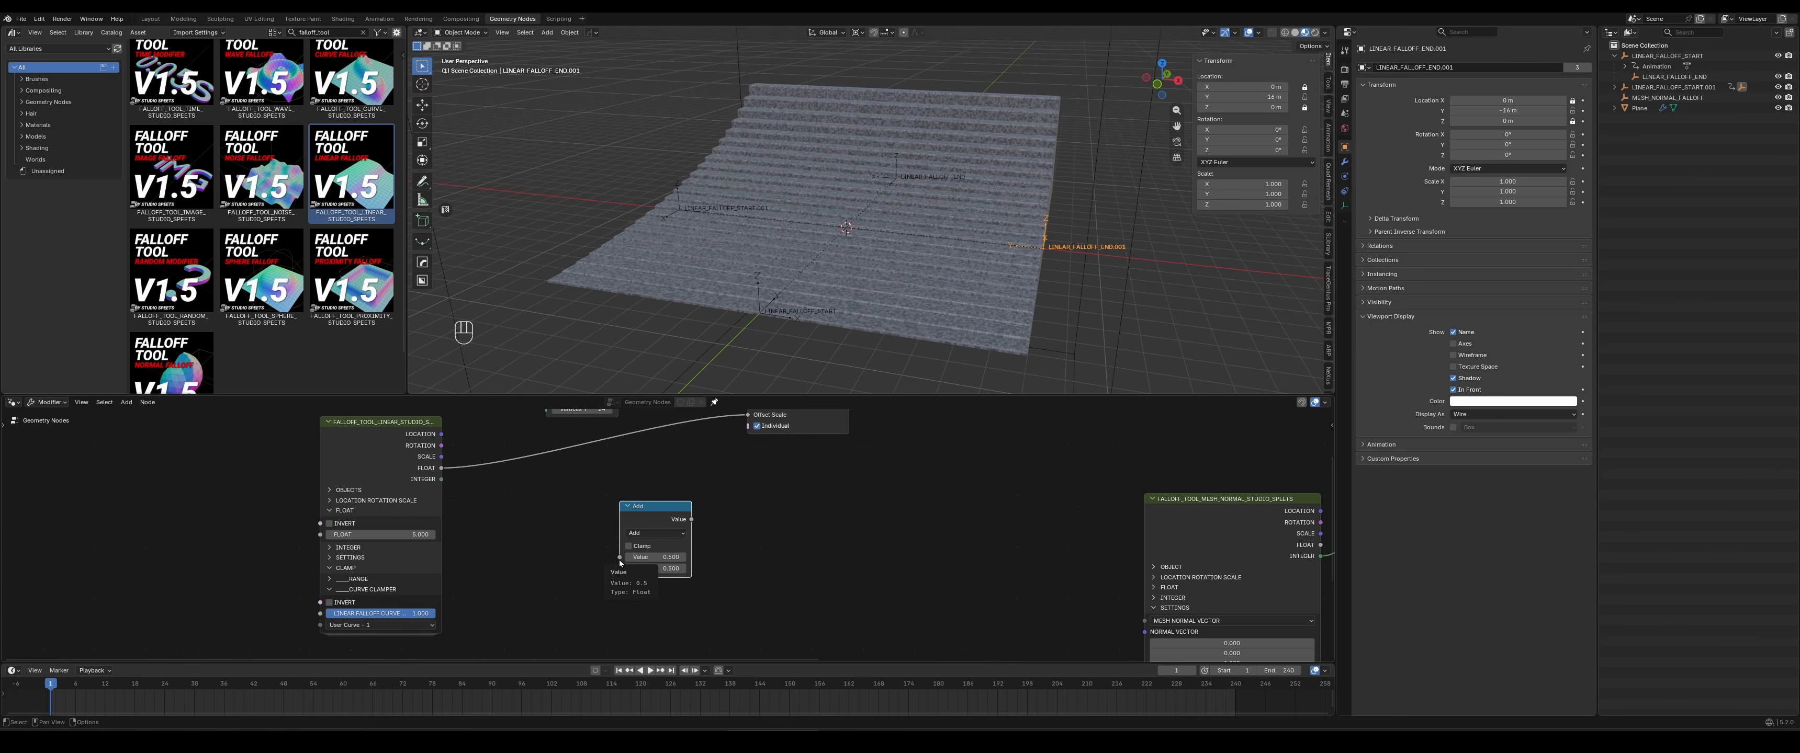
pyautogui.moveTo(650, 544); pyautogui.dragTo(702, 502)
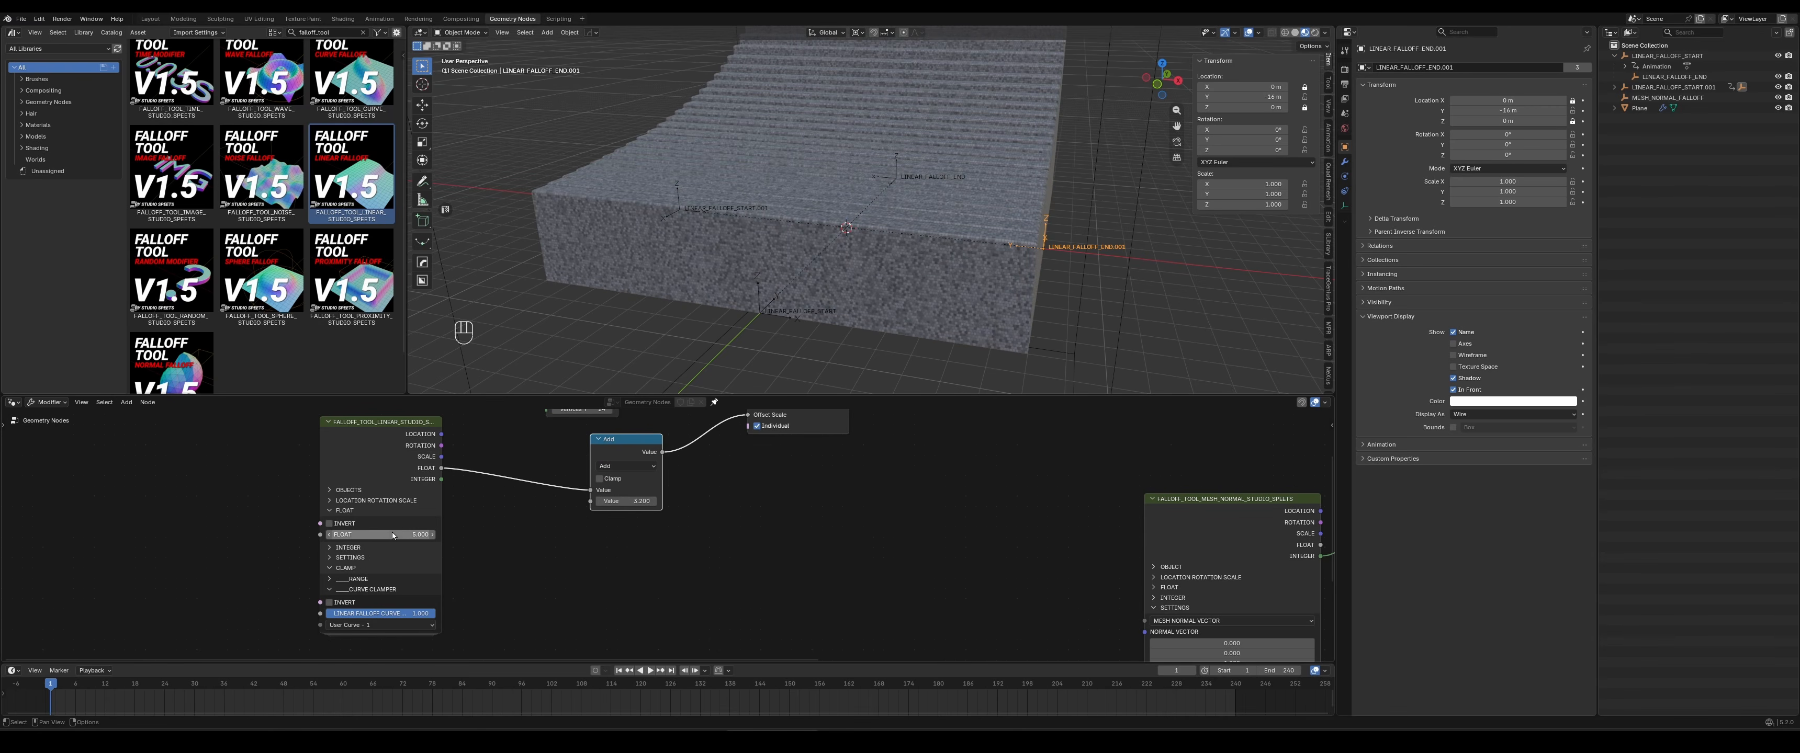
# Shift the Add node slightly lower and set its second value to 0
pyautogui.moveTo(389, 535)
pyautogui.mouseDown()
pyautogui.moveTo(373, 534)
pyautogui.moveTo(388, 531)
pyautogui.mouseUp()
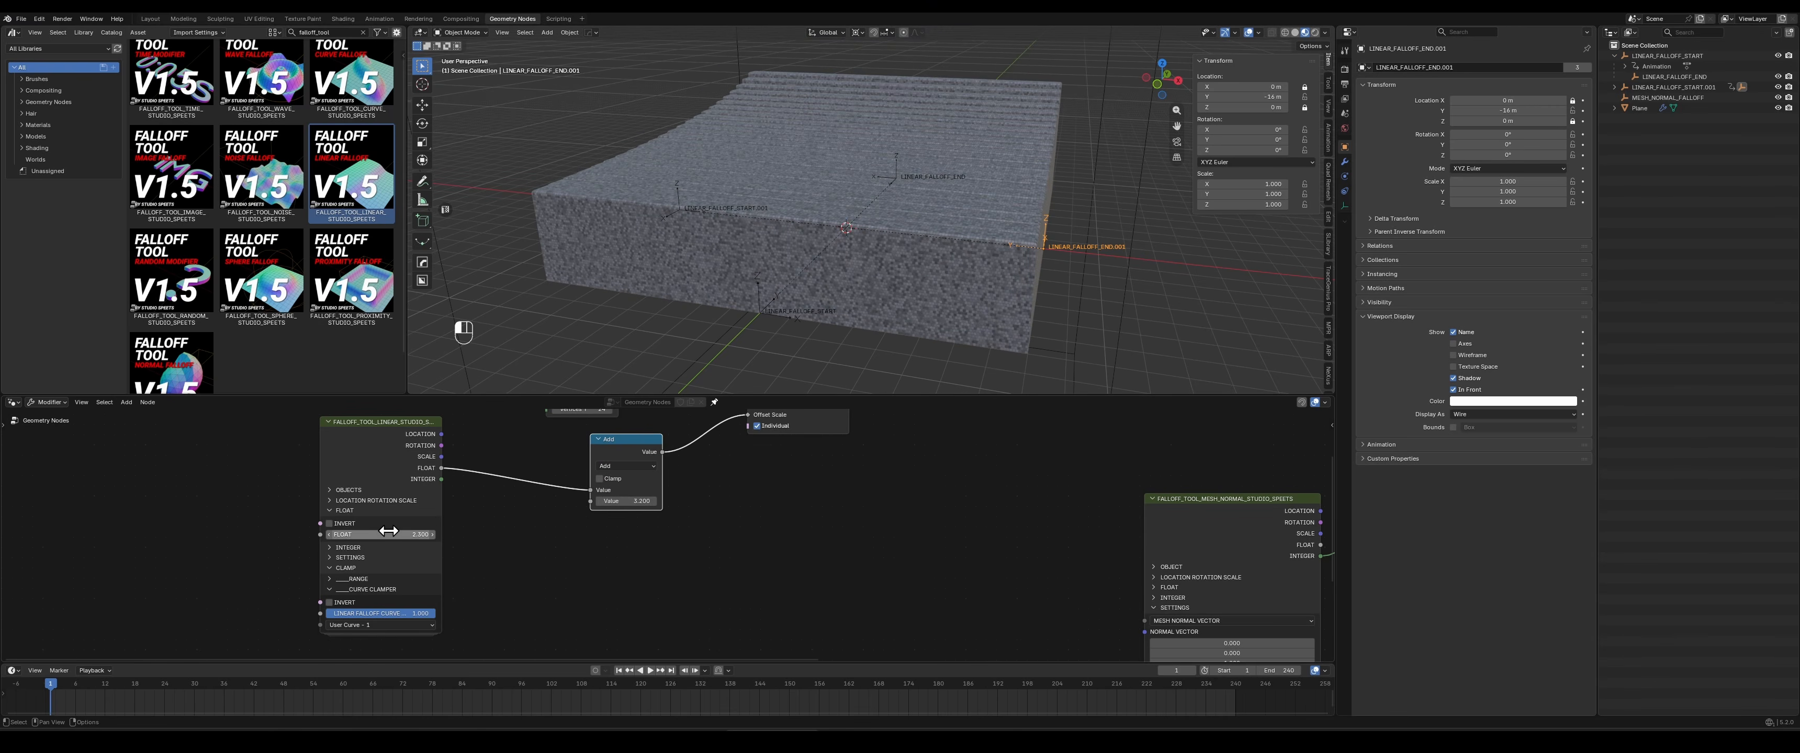
pyautogui.hotkey('ctrl', 'z')
pyautogui.moveTo(625, 447); pyautogui.dragTo(627, 460)
pyautogui.moveTo(824, 300); pyautogui.dragTo(798, 319, button='middle')
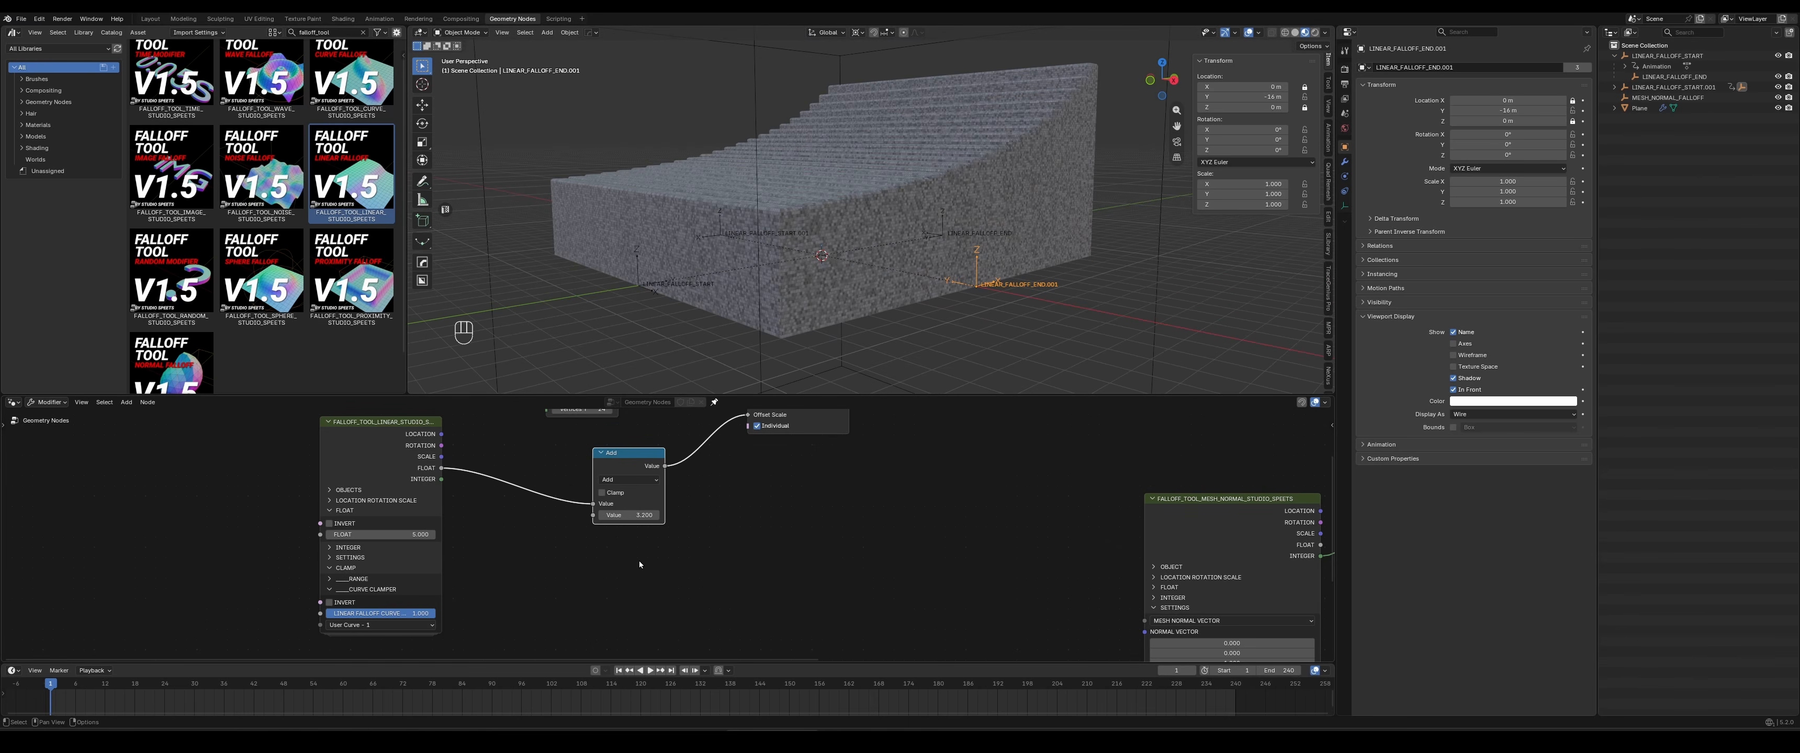
pyautogui.moveTo(634, 515)
pyautogui.mouseDown()
pyautogui.moveTo(650, 515)
pyautogui.moveTo(620, 514)
pyautogui.mouseUp()
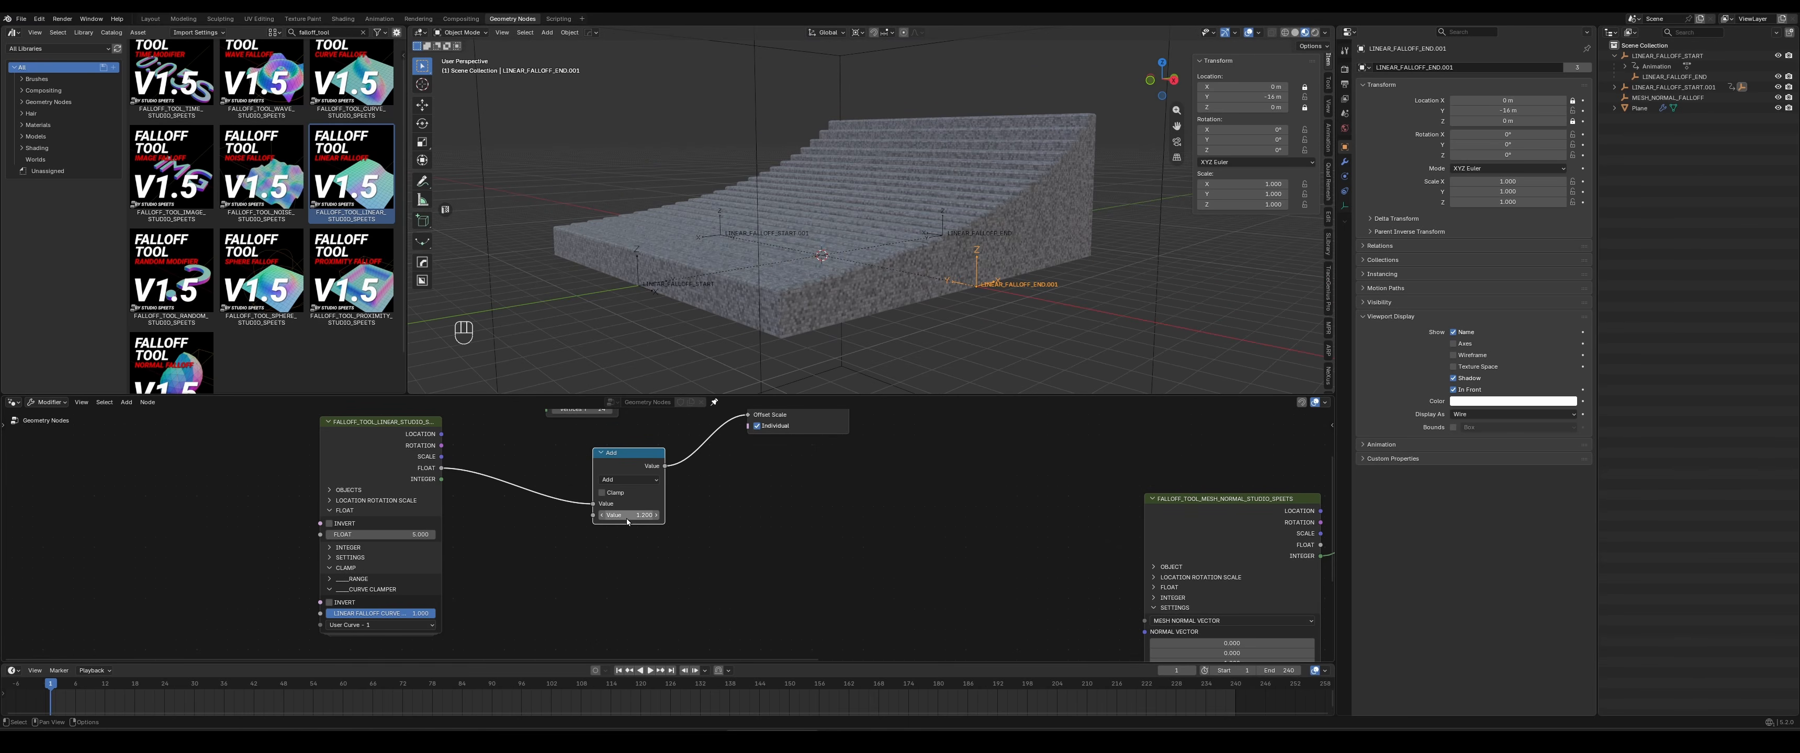
pyautogui.click(628, 515)
pyautogui.write('0')
pyautogui.press('Return')
# Widen the second linear falloff node so that its full name and labels can be read
pyautogui.moveTo(602, 571); pyautogui.dragTo(707, 438, button='middle')
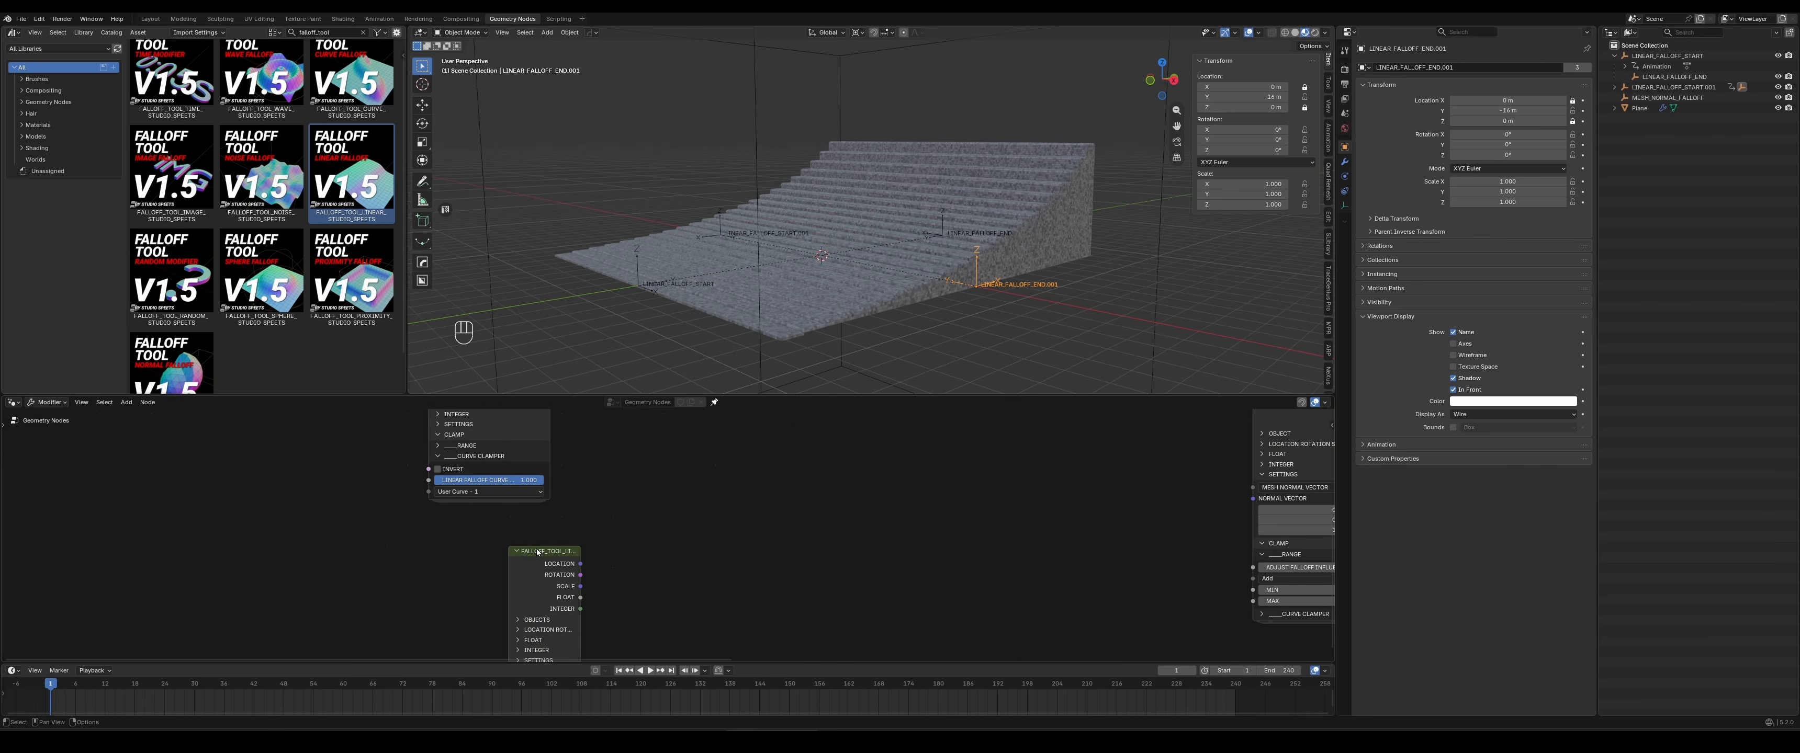
pyautogui.moveTo(510, 578); pyautogui.dragTo(405, 577)
pyautogui.moveTo(884, 370); pyautogui.dragTo(921, 323, button='middle')
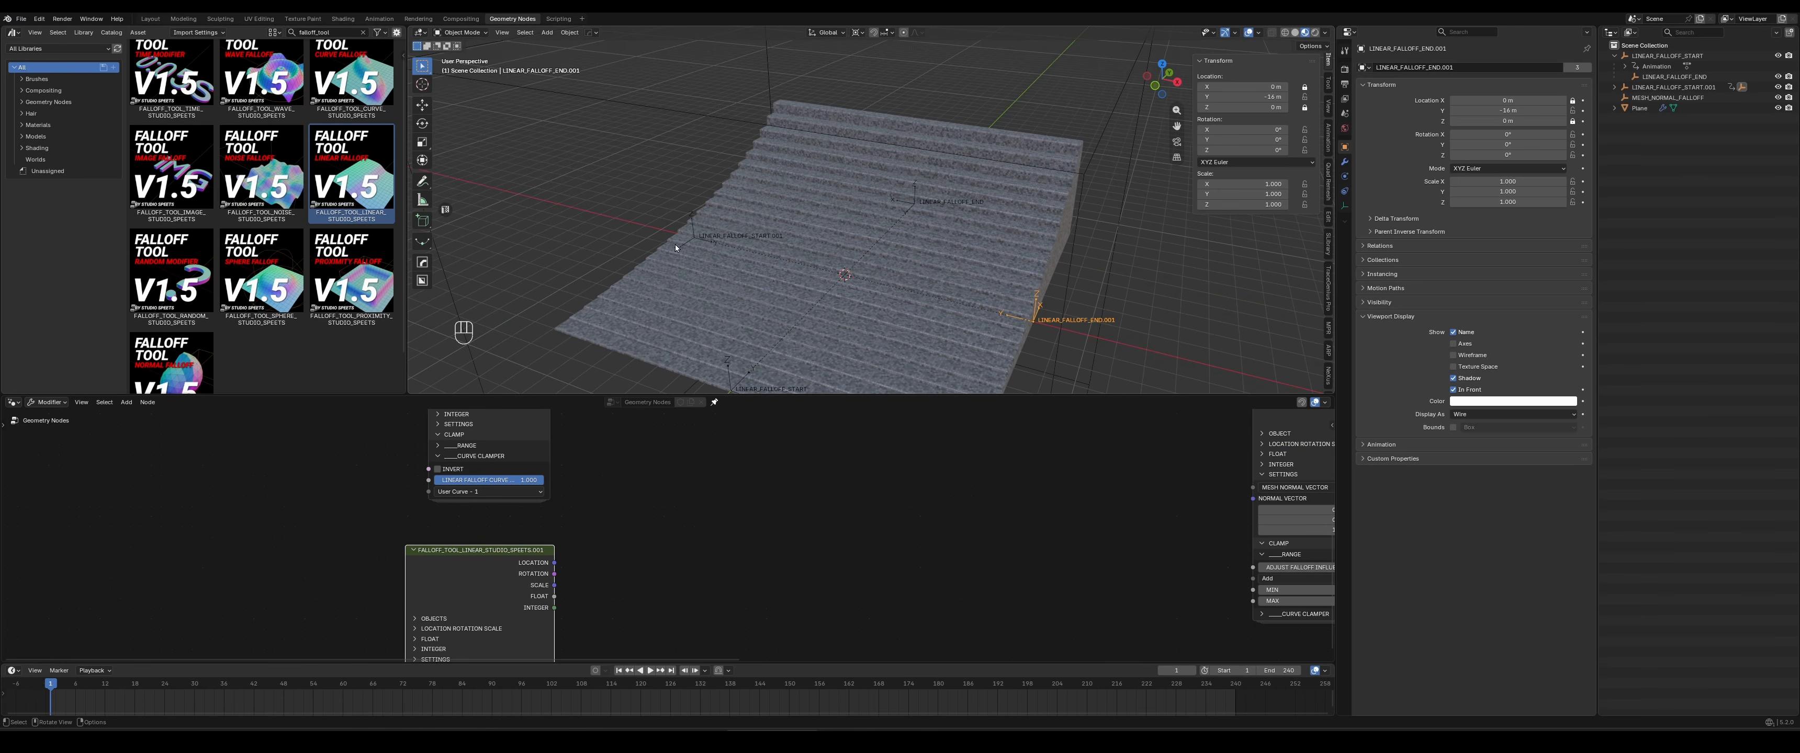
# Connect the second linear falloff's Float output to the Add node's second value and set that falloff's Float to 2
pyautogui.moveTo(679, 571); pyautogui.dragTo(644, 547, button='middle')
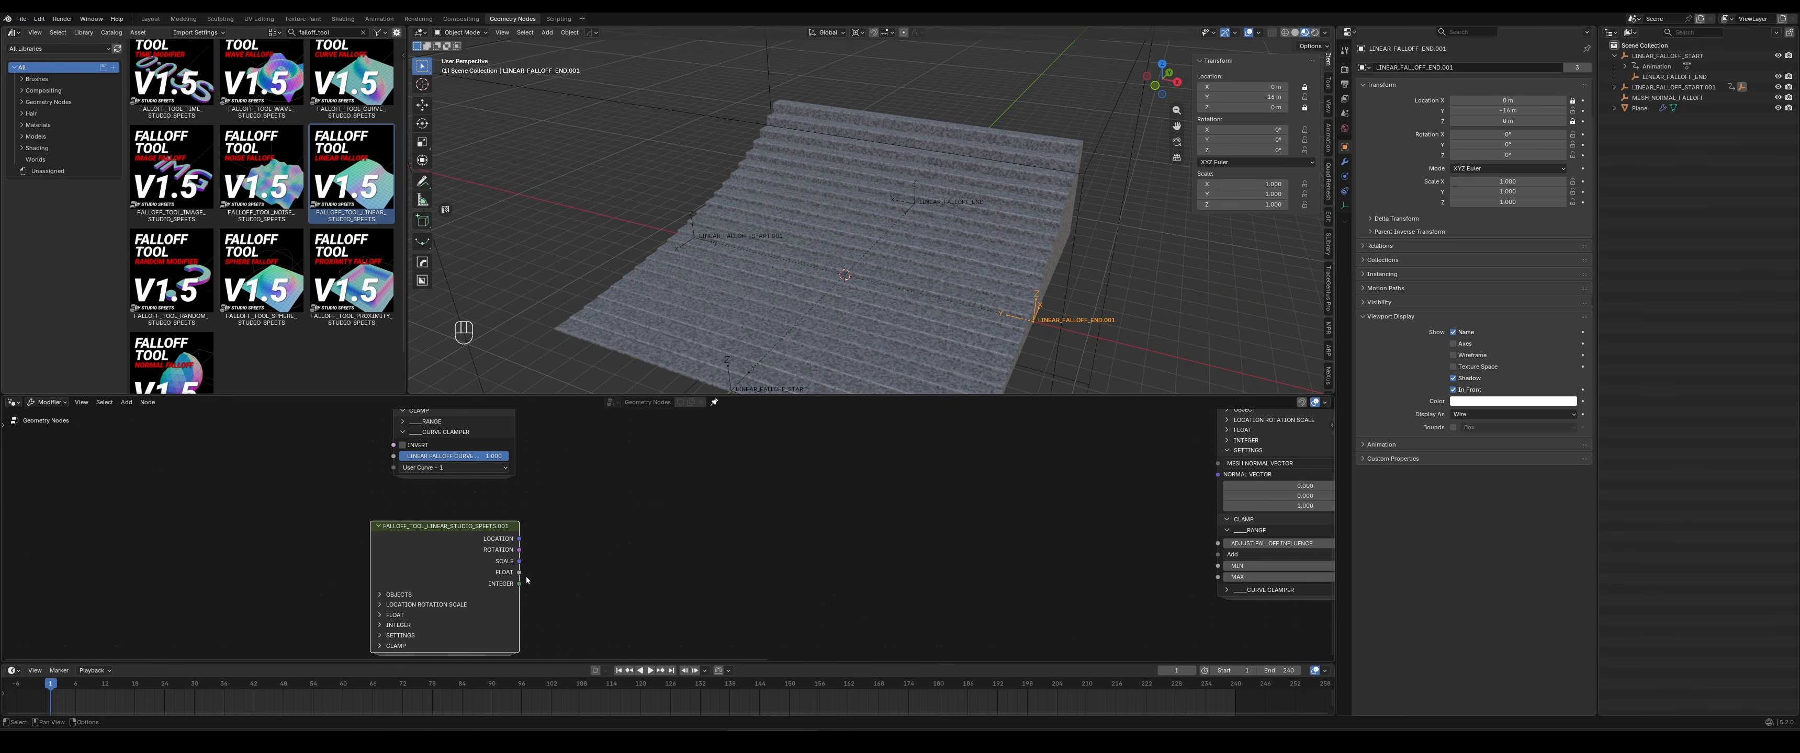
pyautogui.moveTo(526, 573); pyautogui.dragTo(664, 498)
pyautogui.moveTo(829, 562); pyautogui.dragTo(849, 420, button='middle')
pyautogui.click(430, 602)
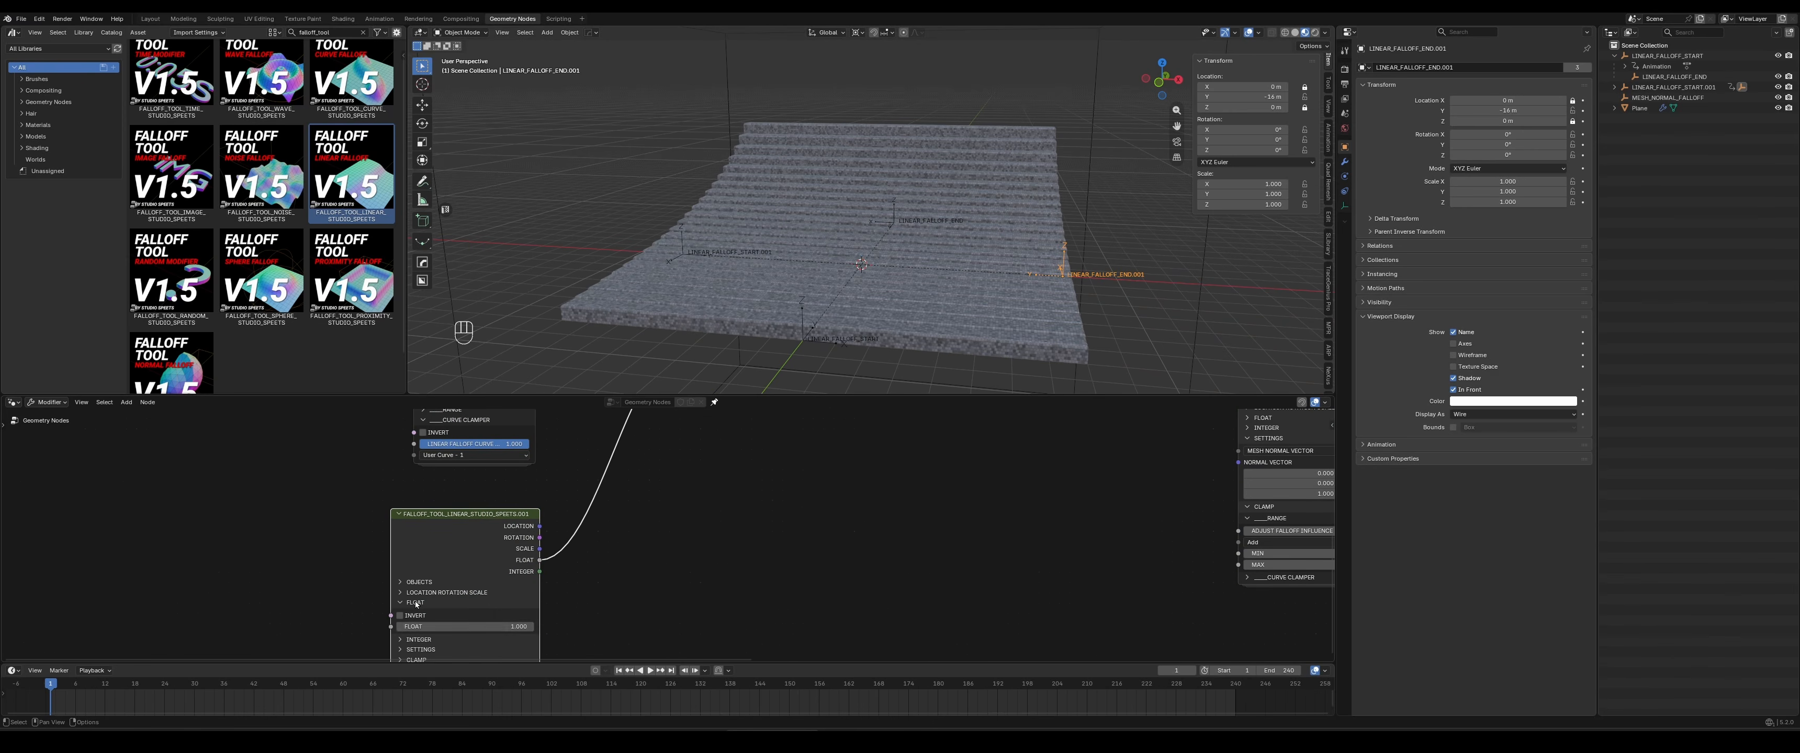
pyautogui.click(489, 628)
pyautogui.write('2')
pyautogui.press('Return')
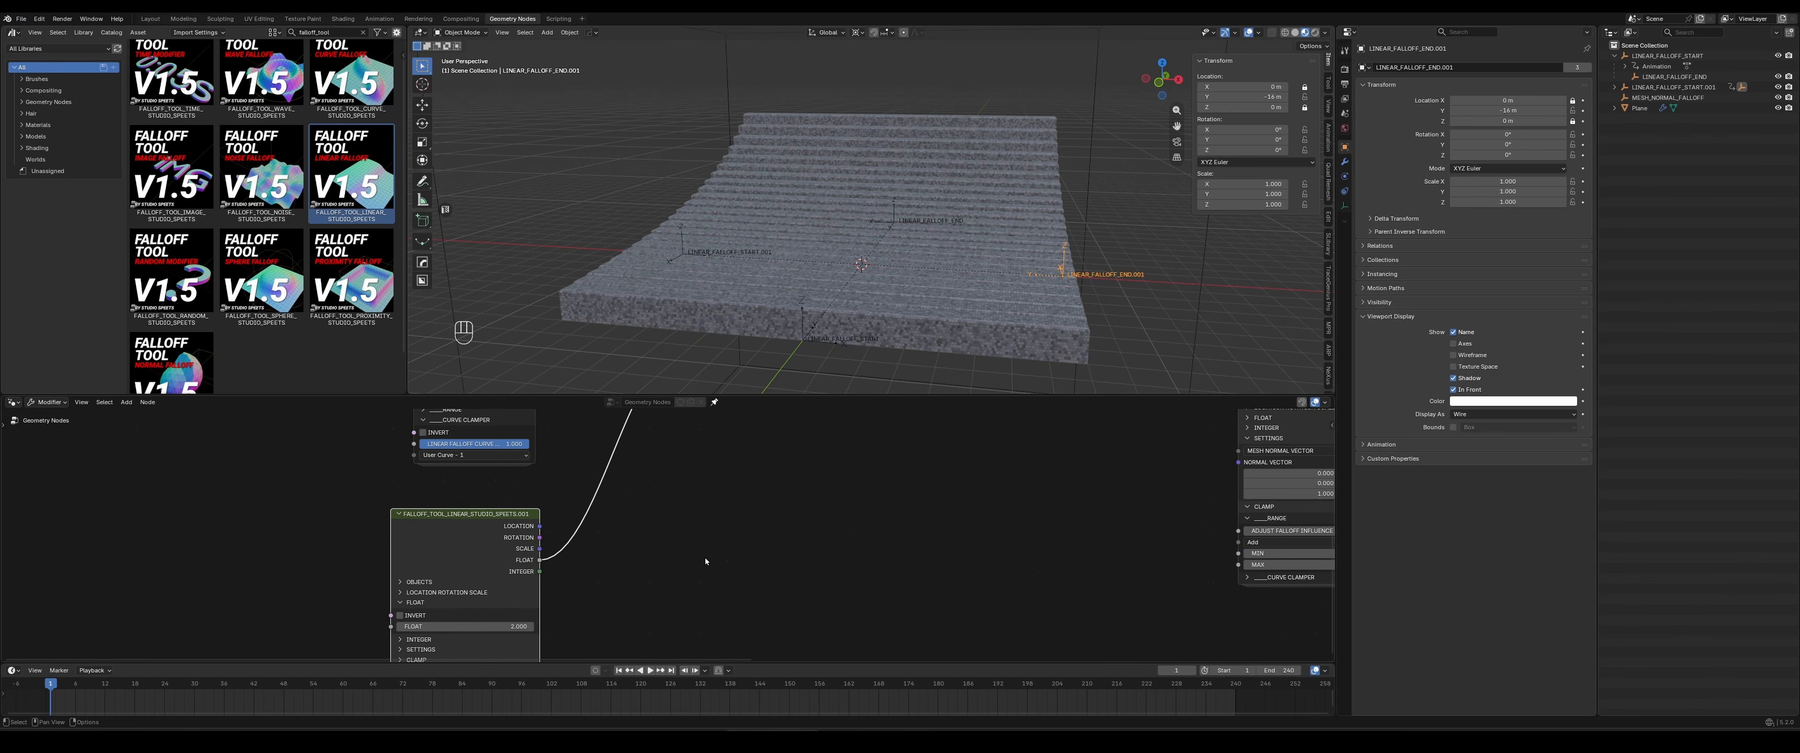
# Switch the Add math node's operation to Multiply
pyautogui.moveTo(767, 448); pyautogui.dragTo(690, 587, button='middle')
pyautogui.scroll(4, 750, 493)
pyautogui.moveTo(721, 479); pyautogui.dragTo(728, 566, button='middle')
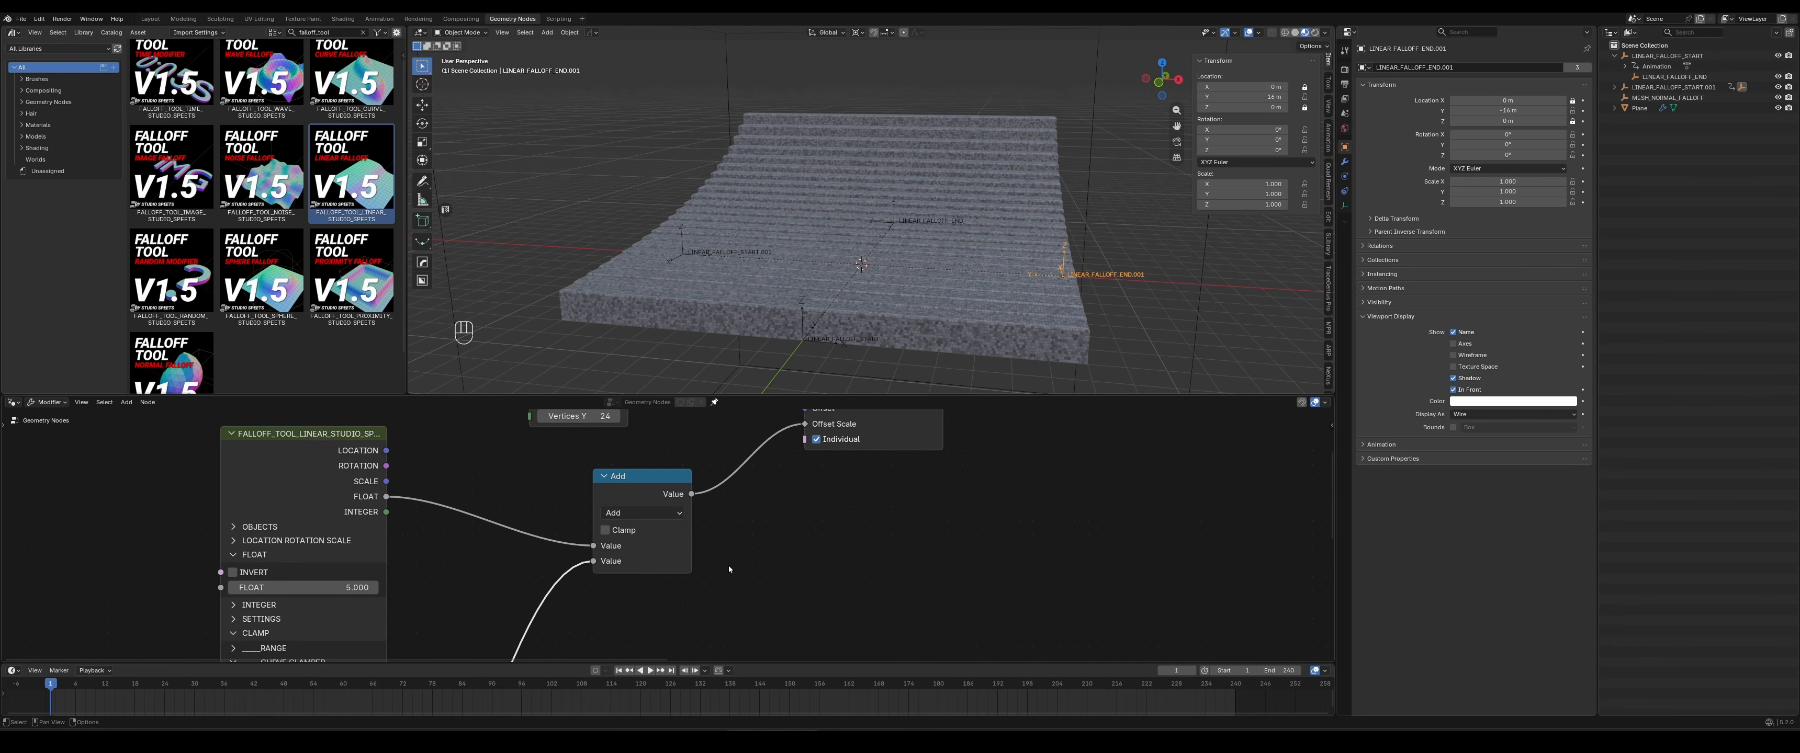
pyautogui.click(639, 515)
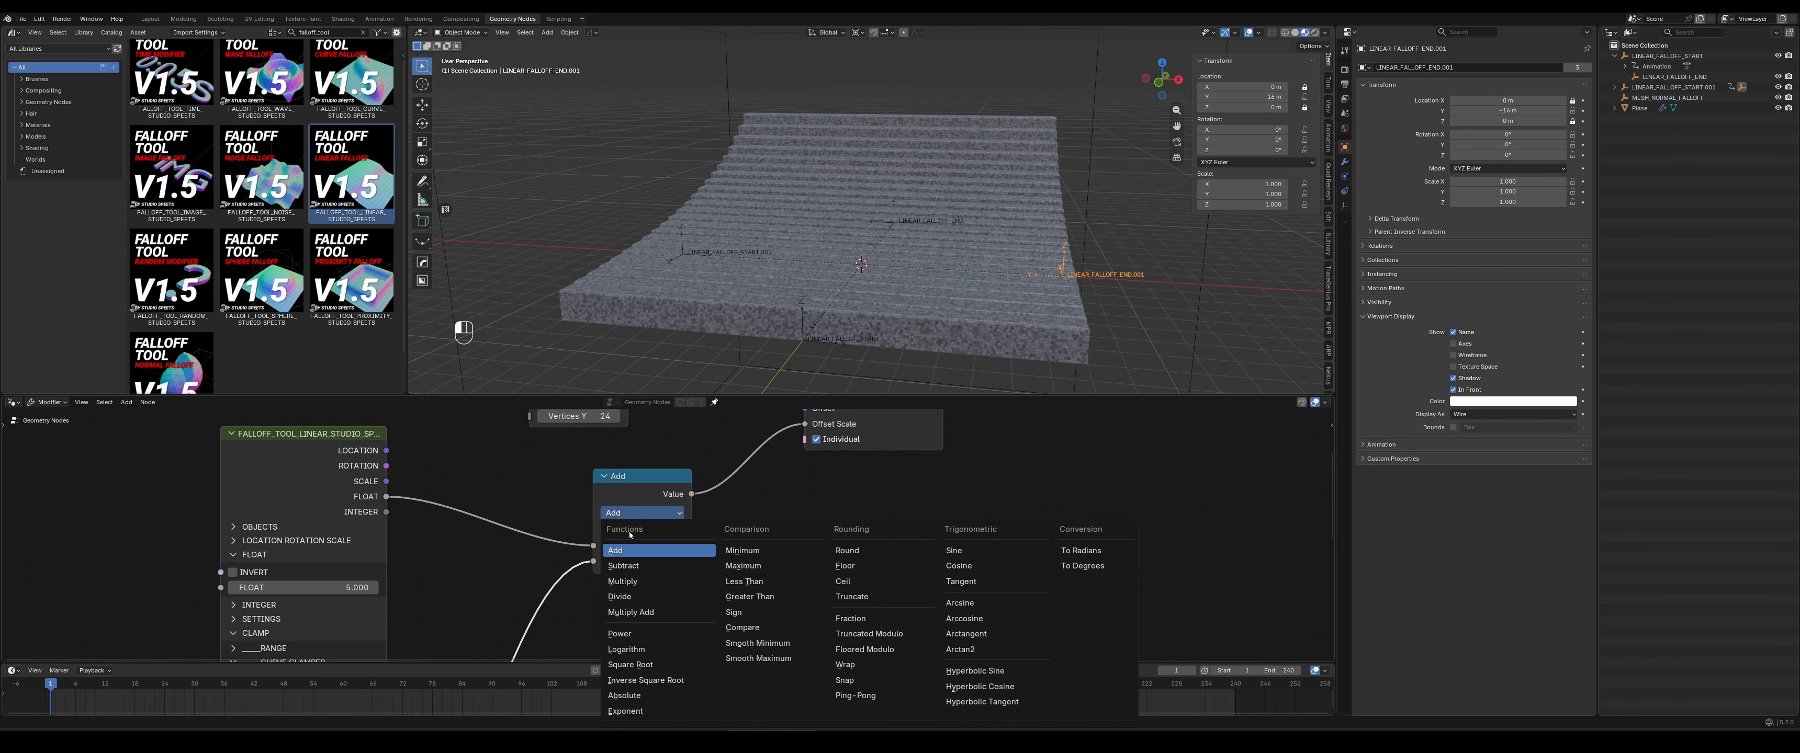
pyautogui.click(622, 581)
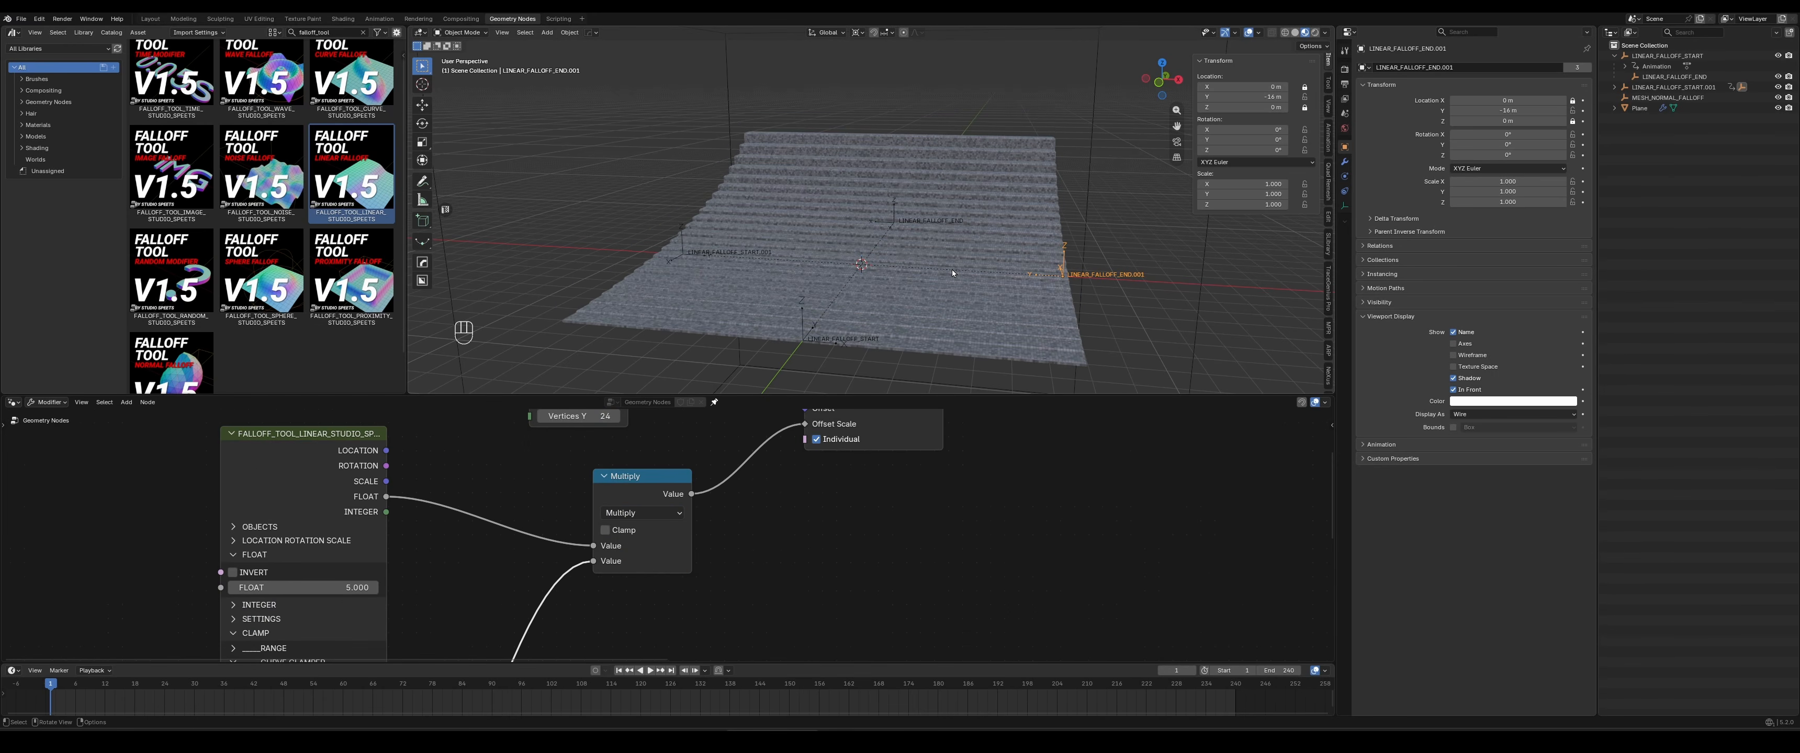
pyautogui.moveTo(952, 271); pyautogui.dragTo(665, 255, button='middle')
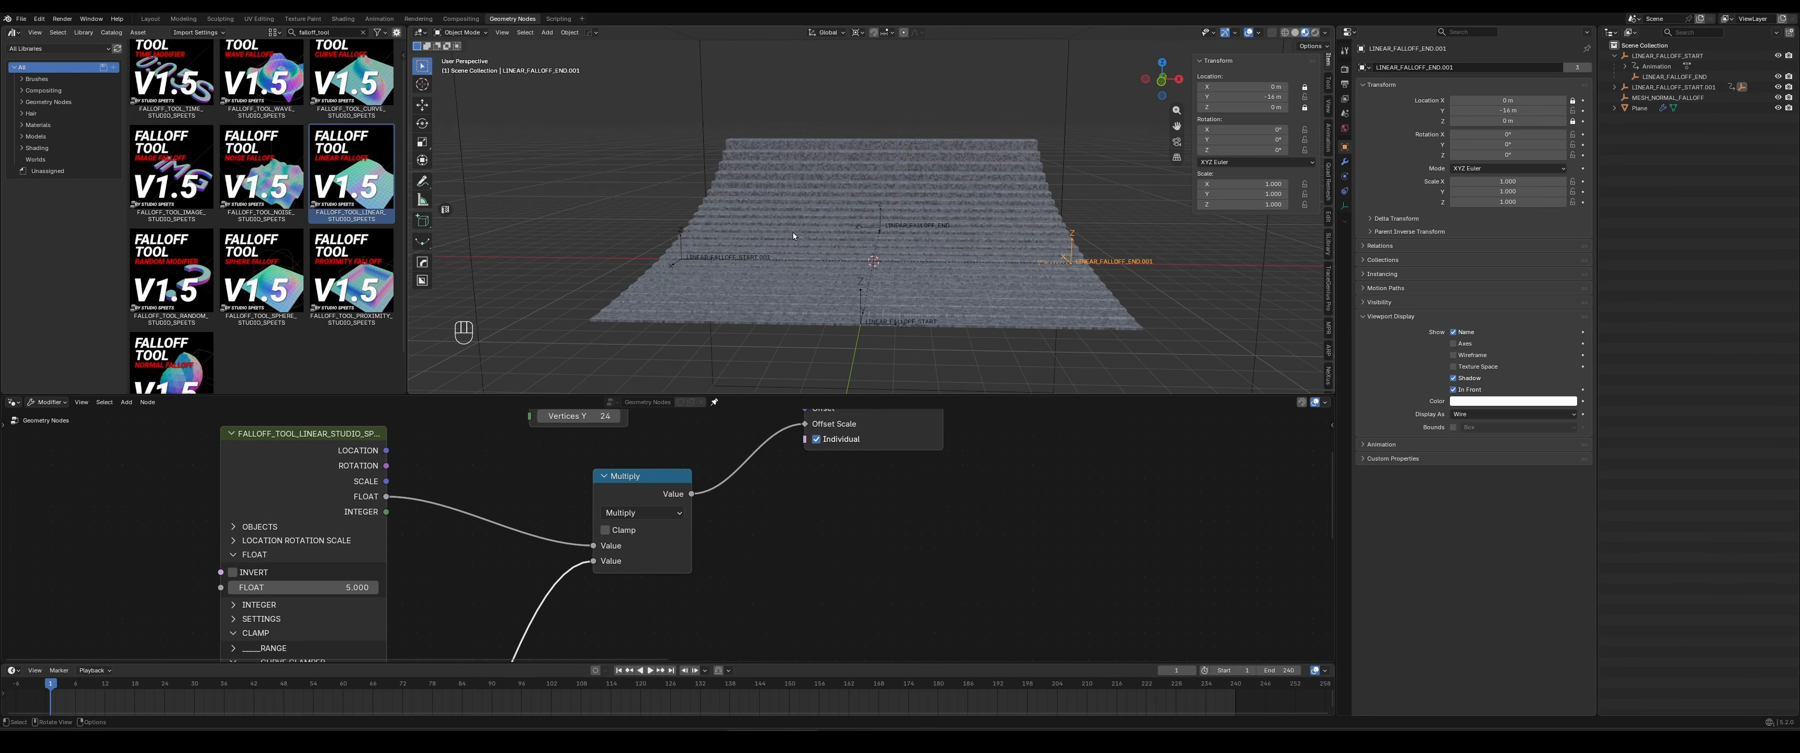
# Set the Grid node's Vertices X to 14 and inspect the staircase from several angles
pyautogui.scroll(-10, 856, 501)
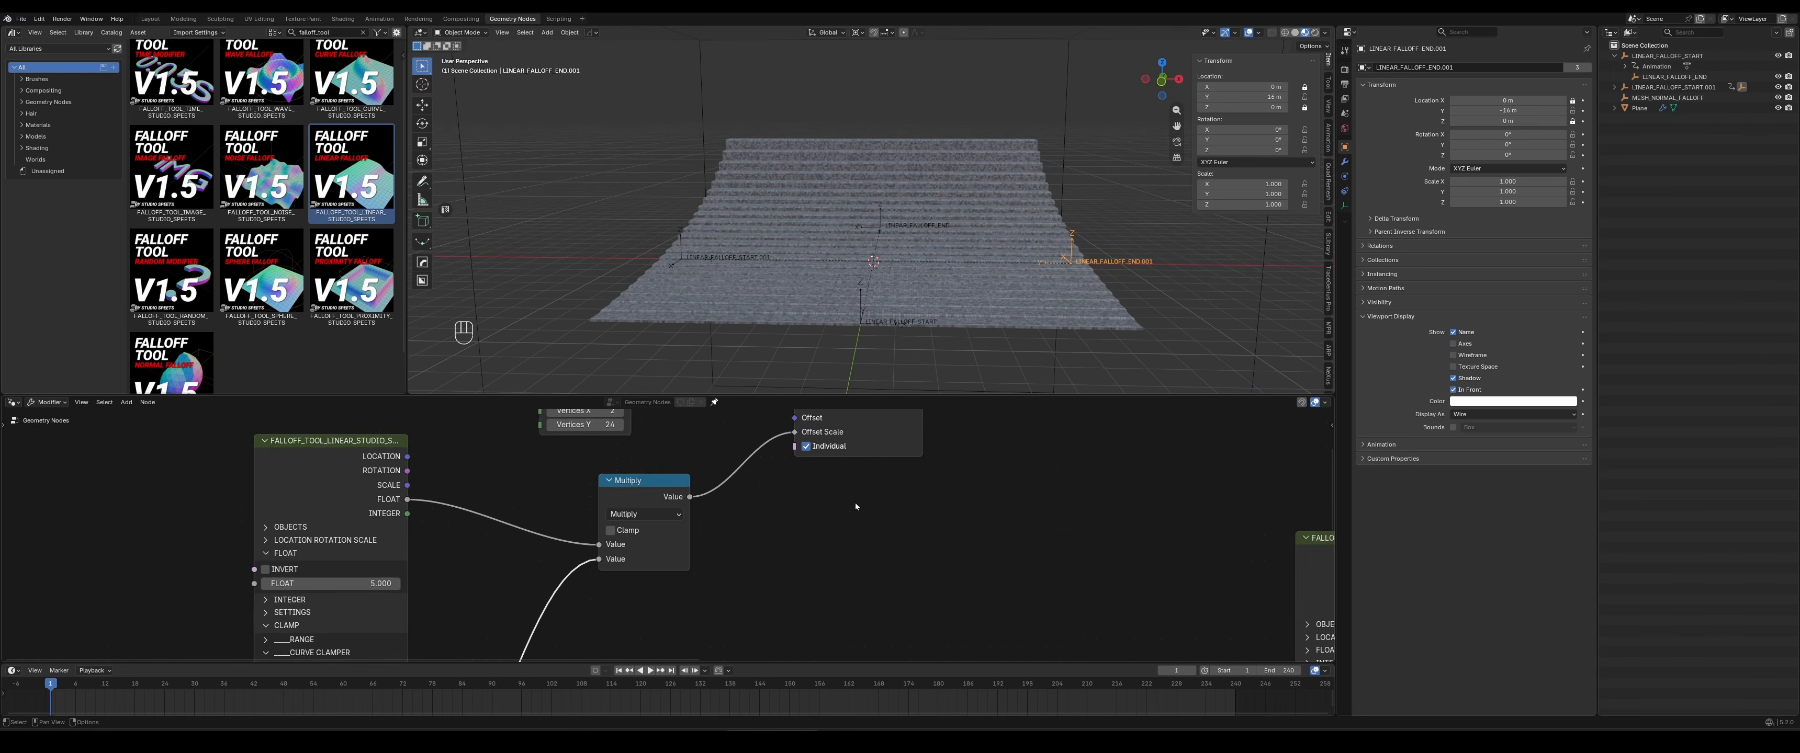
pyautogui.moveTo(855, 502); pyautogui.dragTo(856, 552, button='middle')
pyautogui.scroll(5, 855, 552)
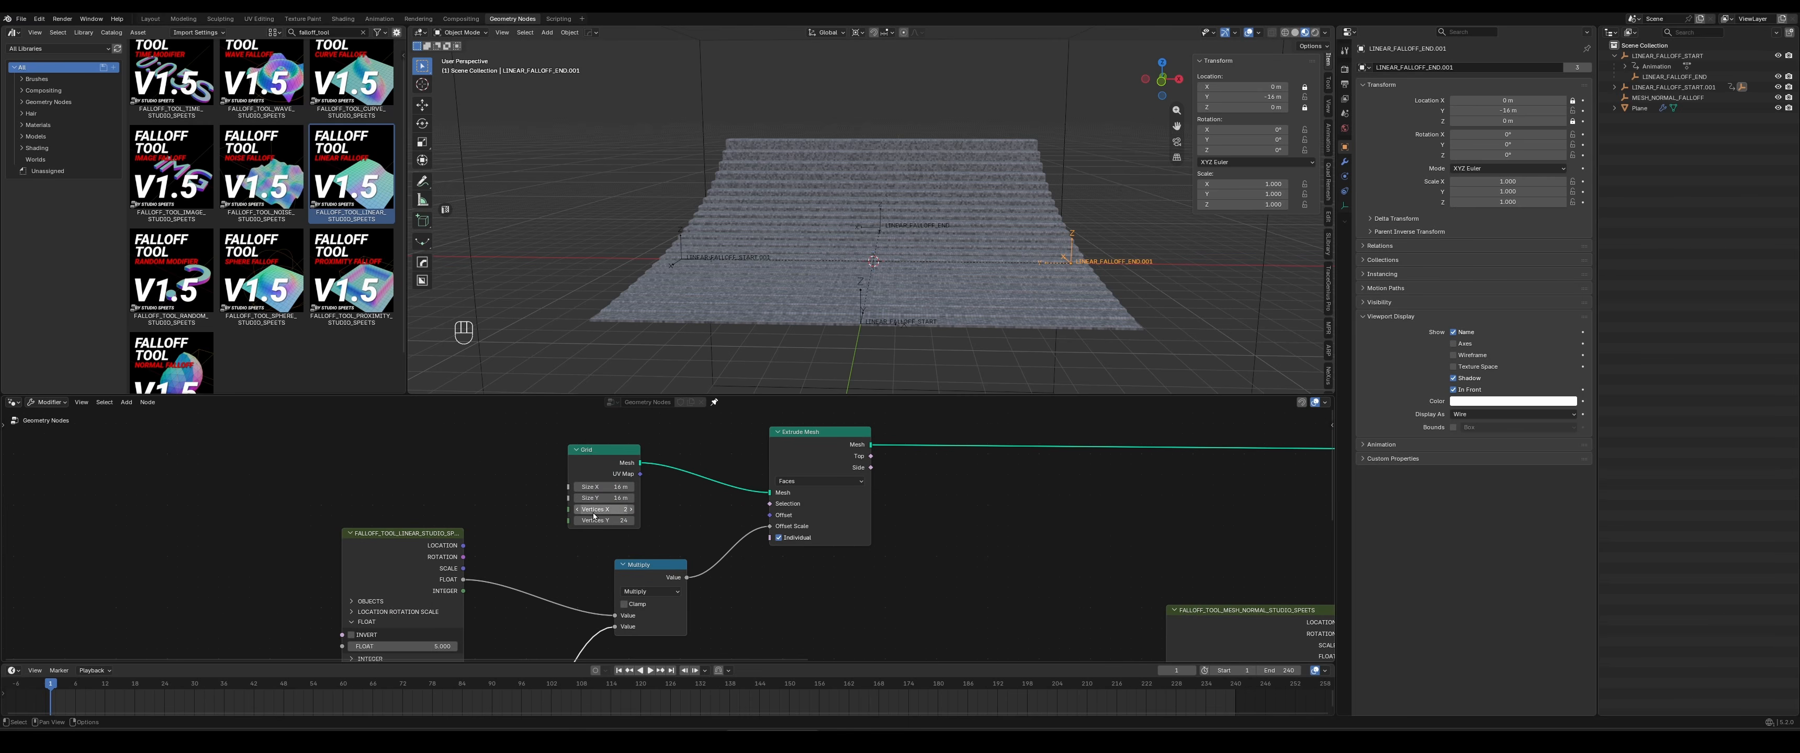
pyautogui.scroll(2, 660, 522)
pyautogui.scroll(1, 652, 501)
pyautogui.moveTo(649, 492); pyautogui.dragTo(713, 543, button='middle')
pyautogui.scroll(3, 661, 512)
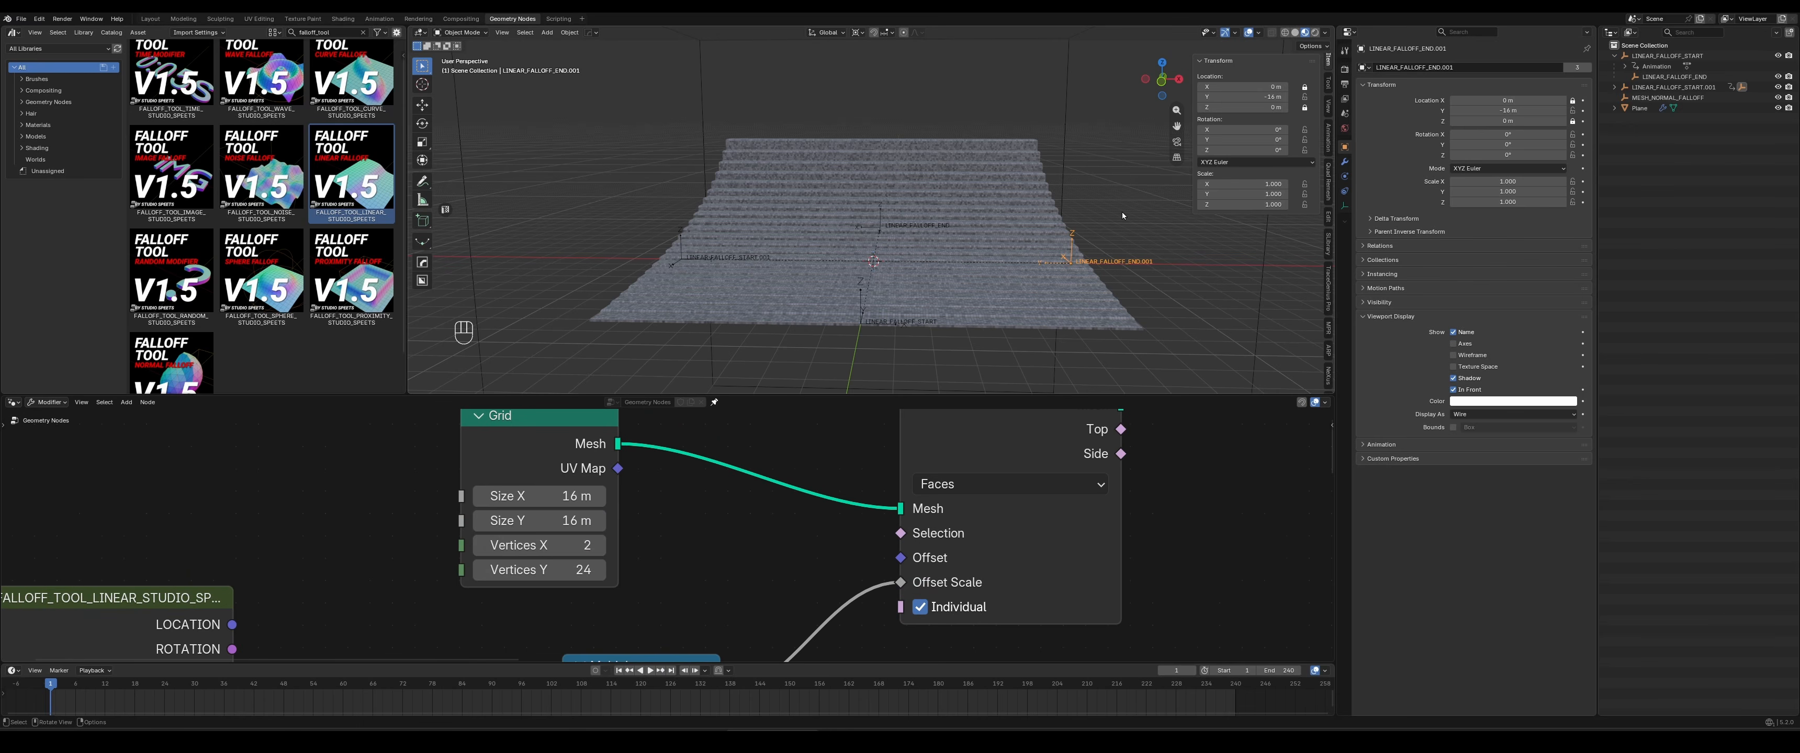
pyautogui.moveTo(538, 546); pyautogui.dragTo(632, 545)
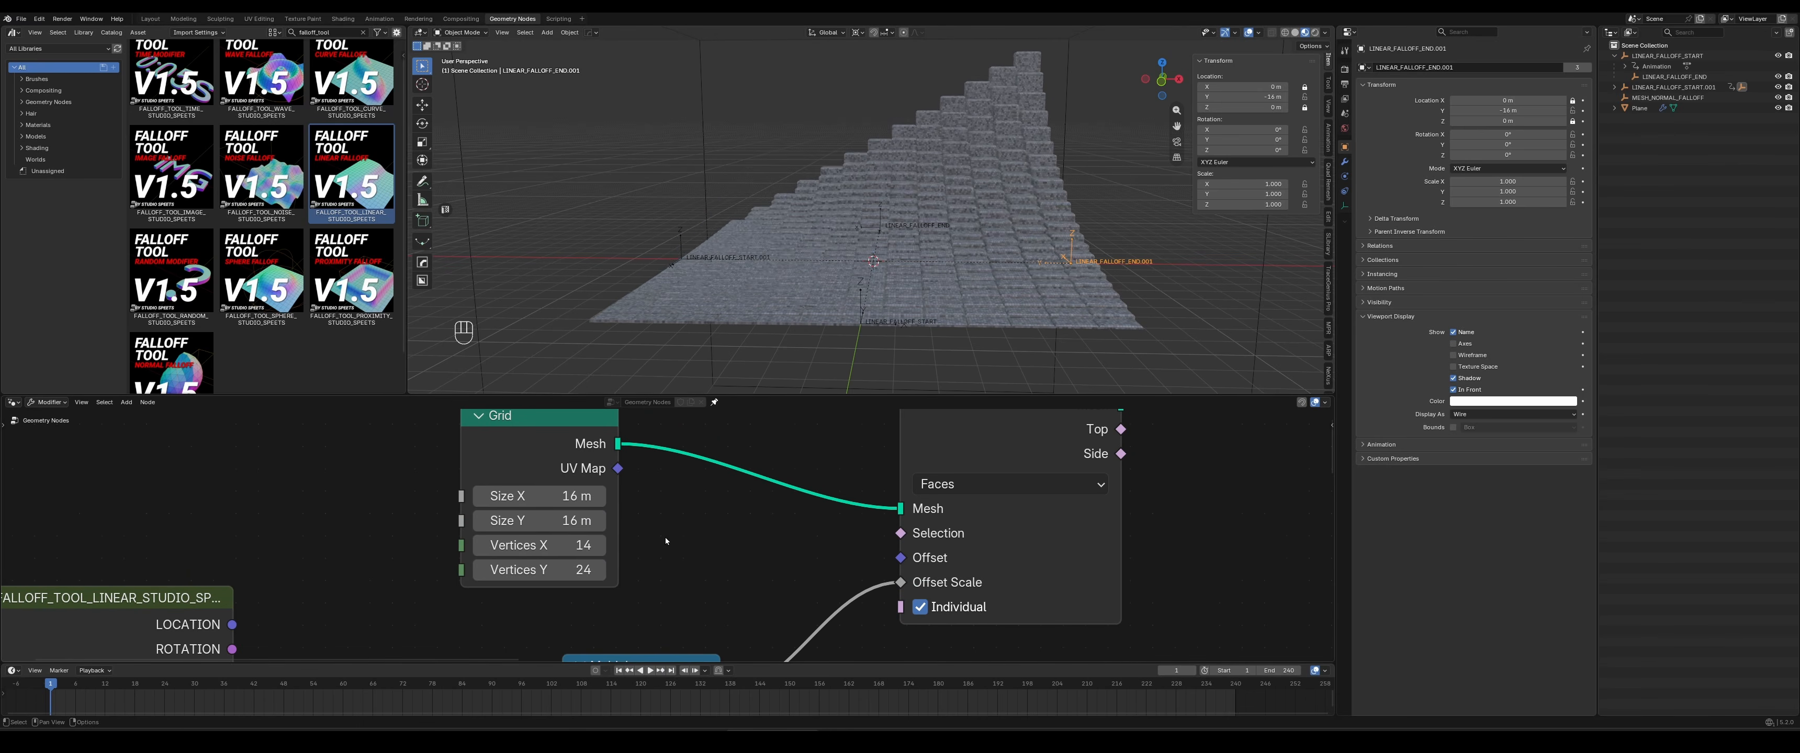
pyautogui.moveTo(843, 253); pyautogui.dragTo(691, 269, button='middle')
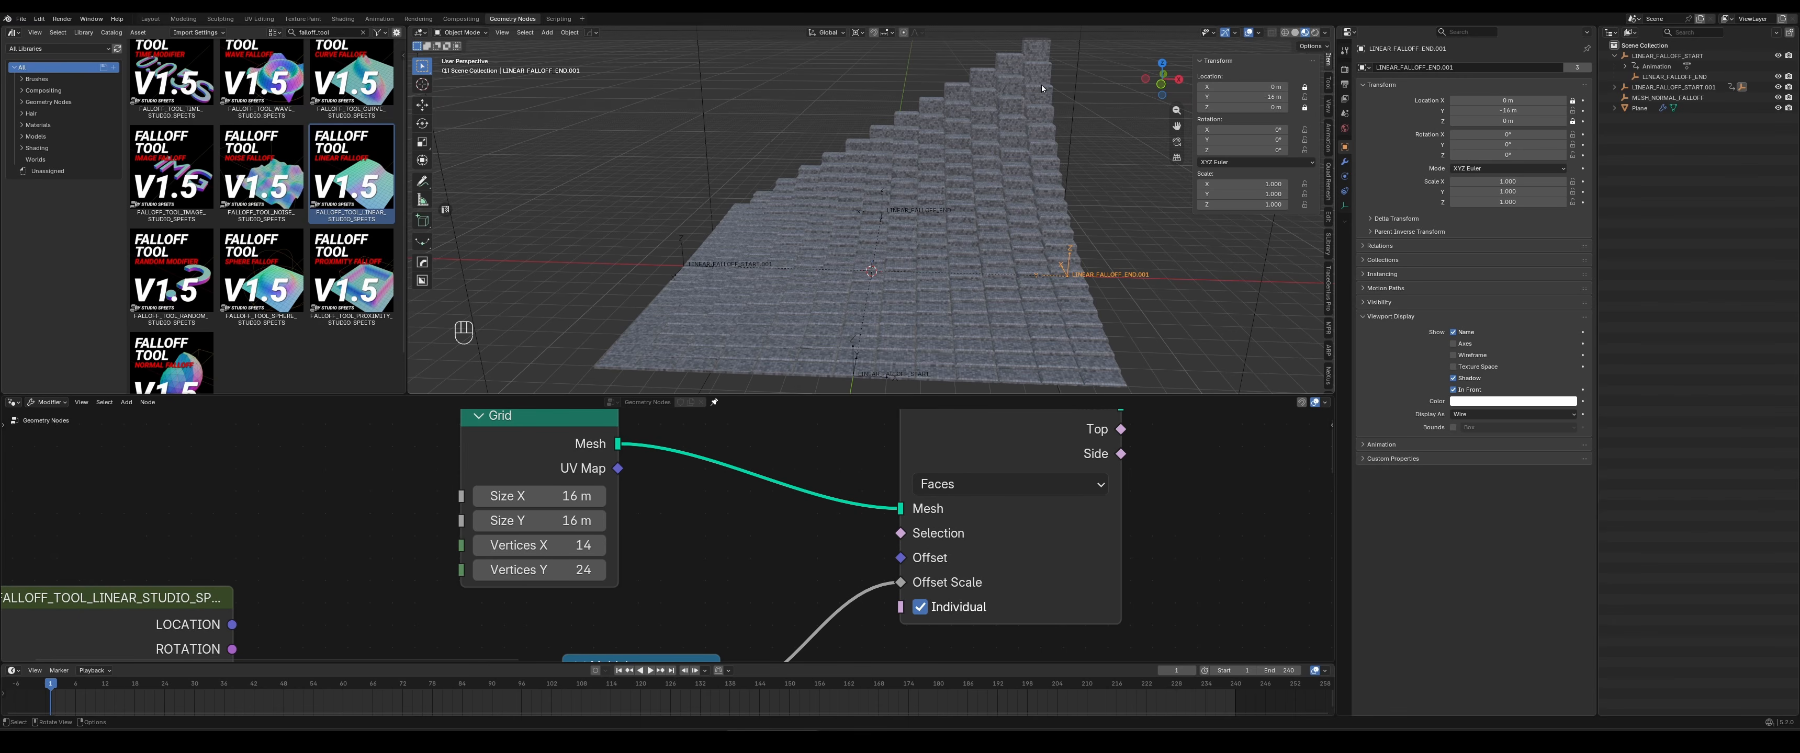
pyautogui.moveTo(1047, 253); pyautogui.dragTo(946, 270, button='middle')
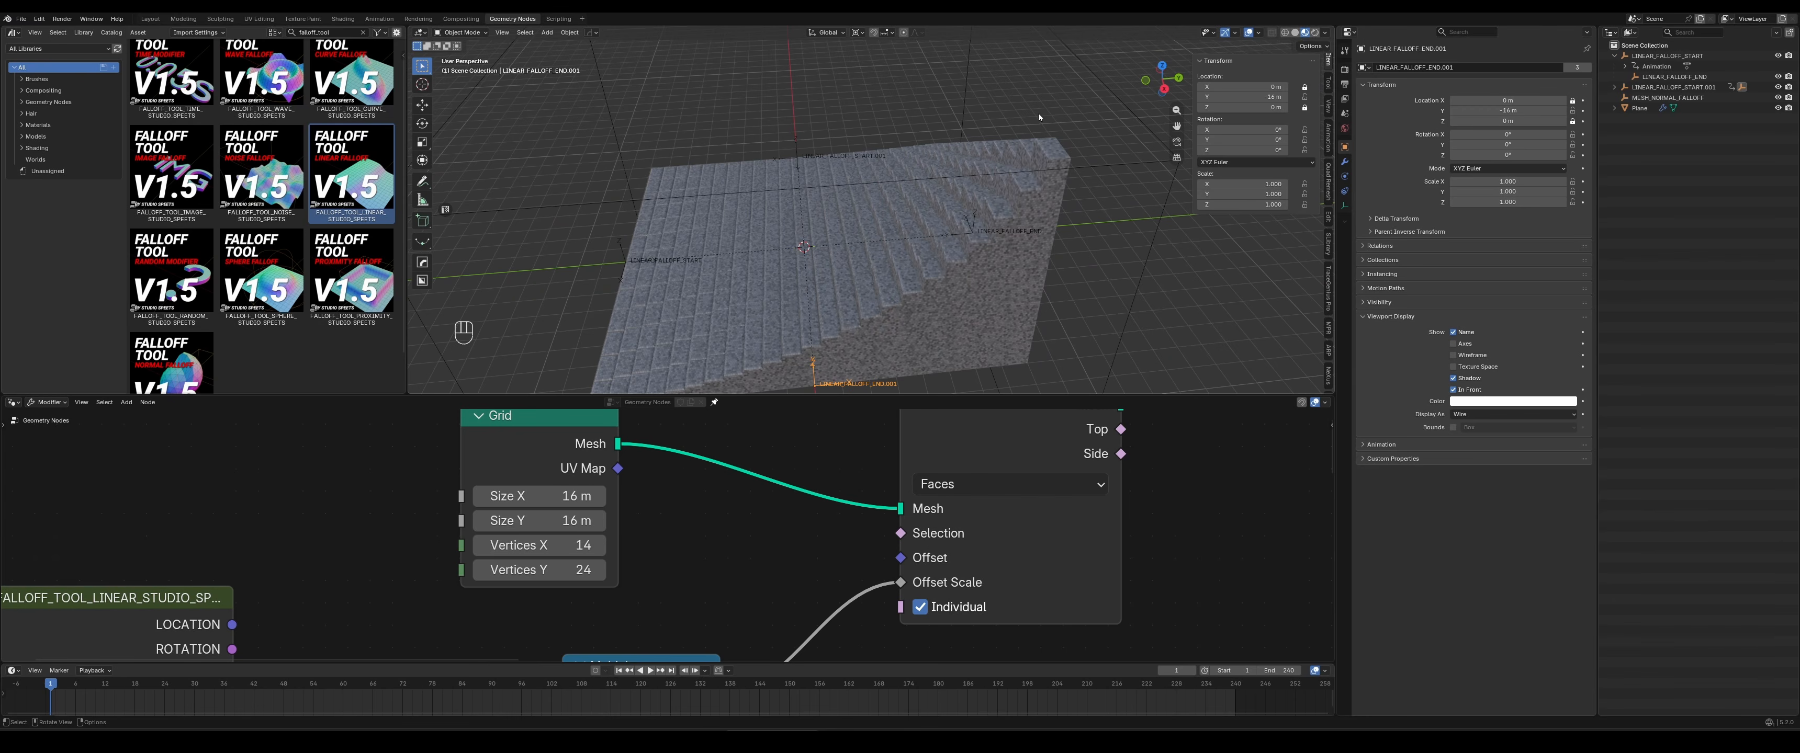
pyautogui.moveTo(990, 115); pyautogui.dragTo(1042, 25, button='middle')
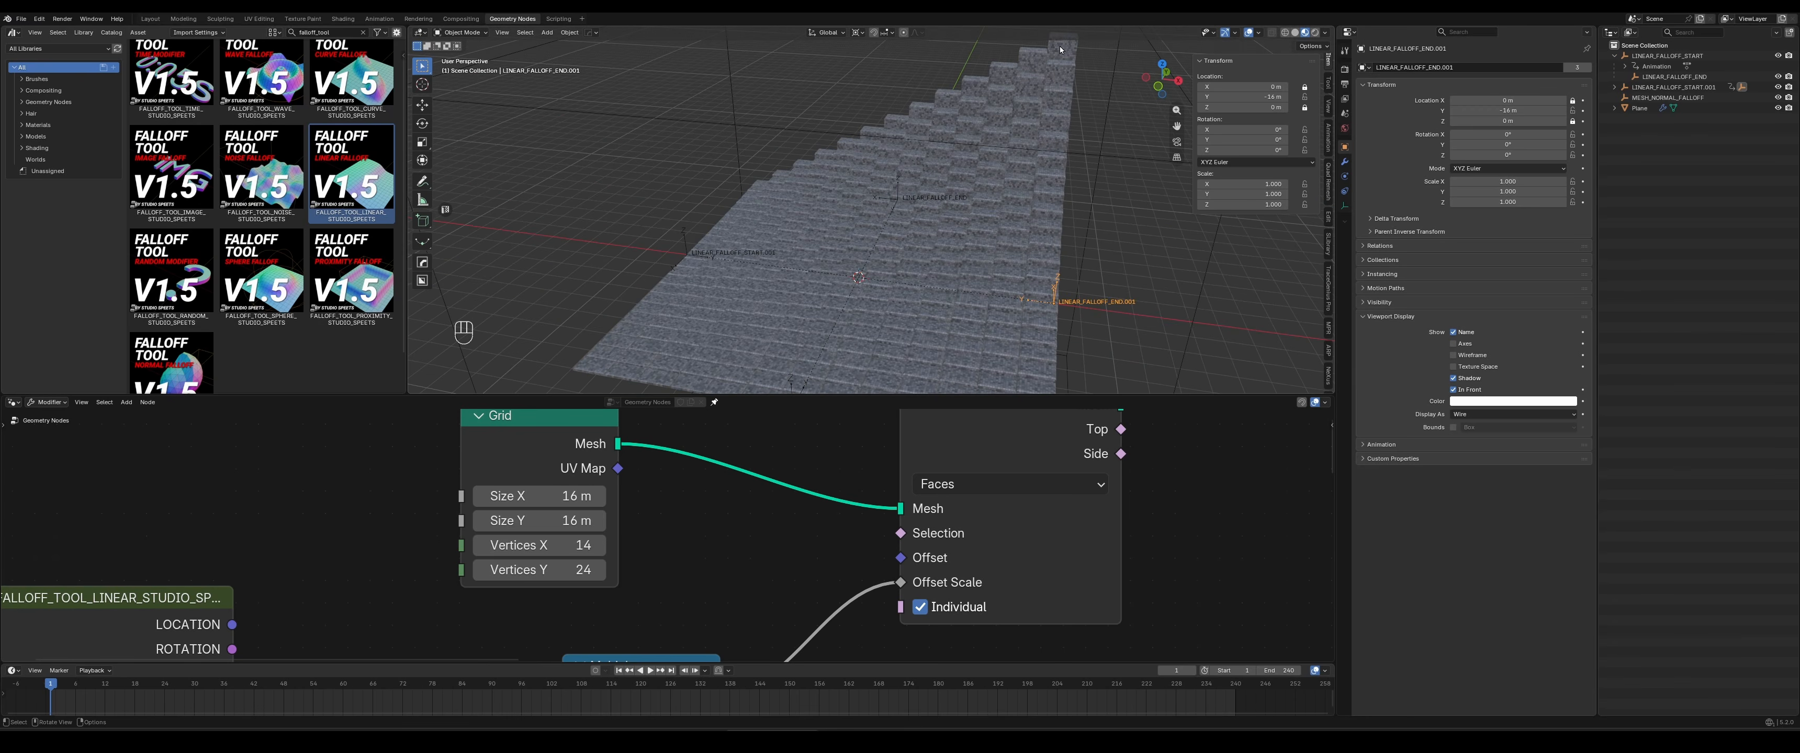
# Cut the link between the first linear falloff and the Multiply node to isolate the second falloff's effect
pyautogui.scroll(-4, 726, 507)
pyautogui.moveTo(733, 517); pyautogui.dragTo(799, 470, button='middle')
pyautogui.scroll(-3, 783, 565)
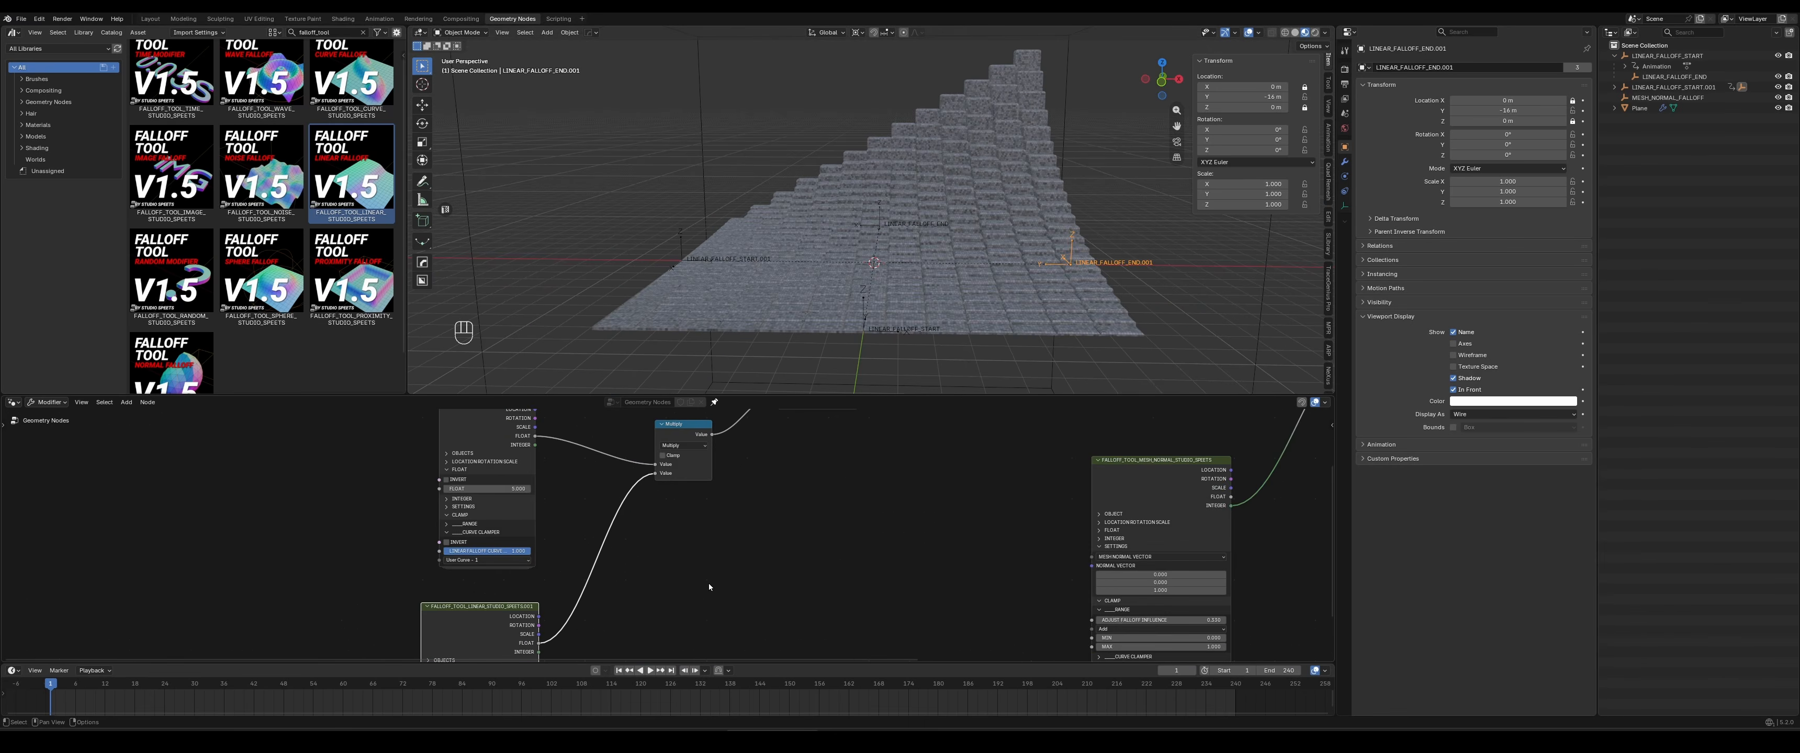
pyautogui.scroll(-5, 707, 580)
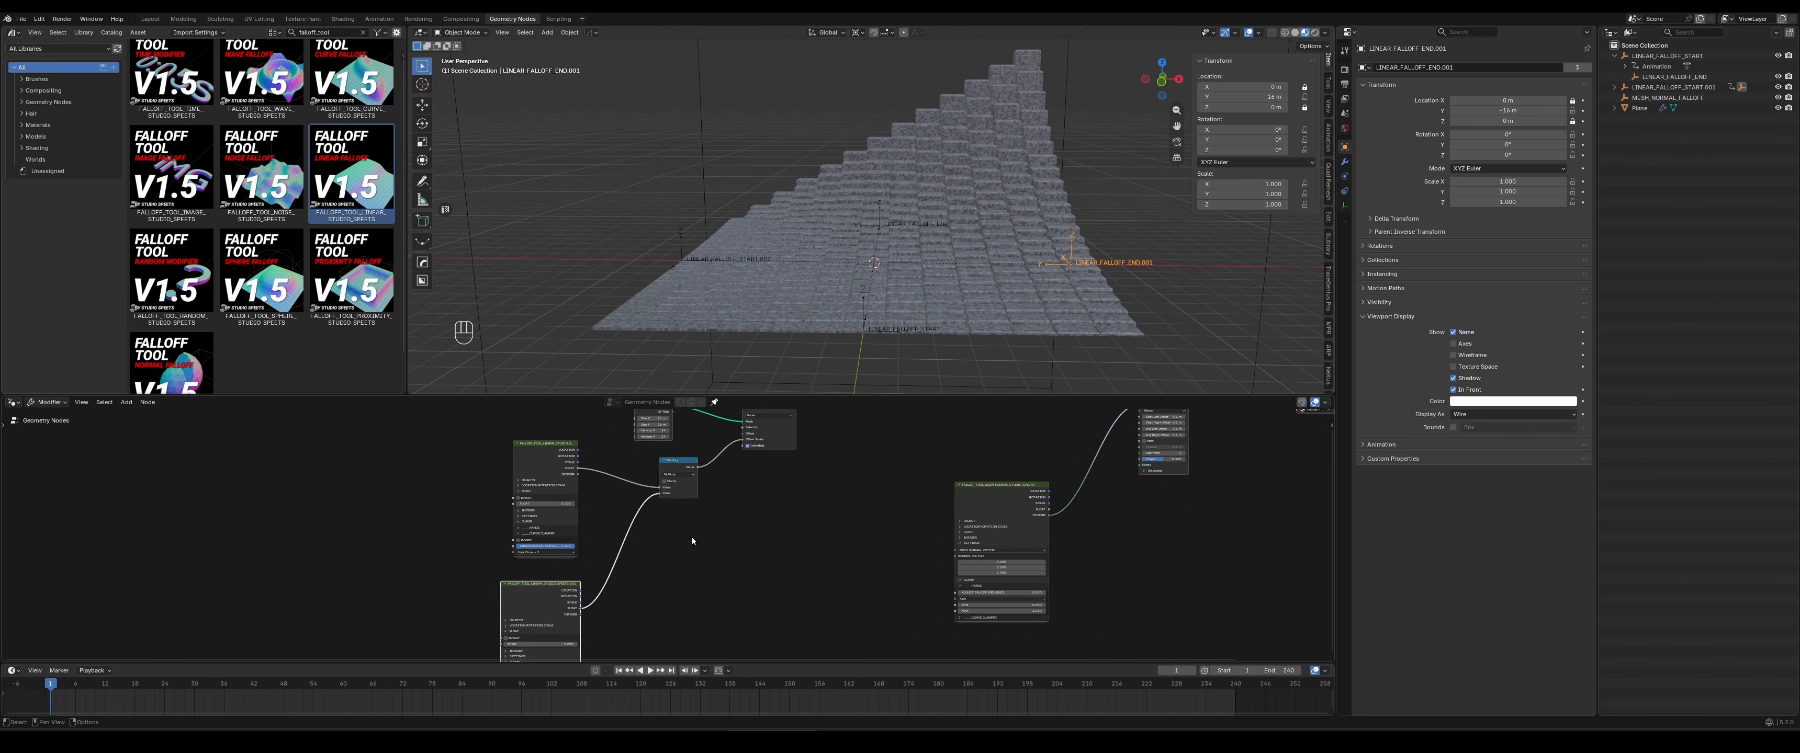
pyautogui.scroll(1, 622, 531)
pyautogui.press('ctrl')
pyautogui.keyDown('ctrl'); pyautogui.moveTo(605, 475); pyautogui.dragTo(606, 472, button='right'); pyautogui.keyUp('ctrl')
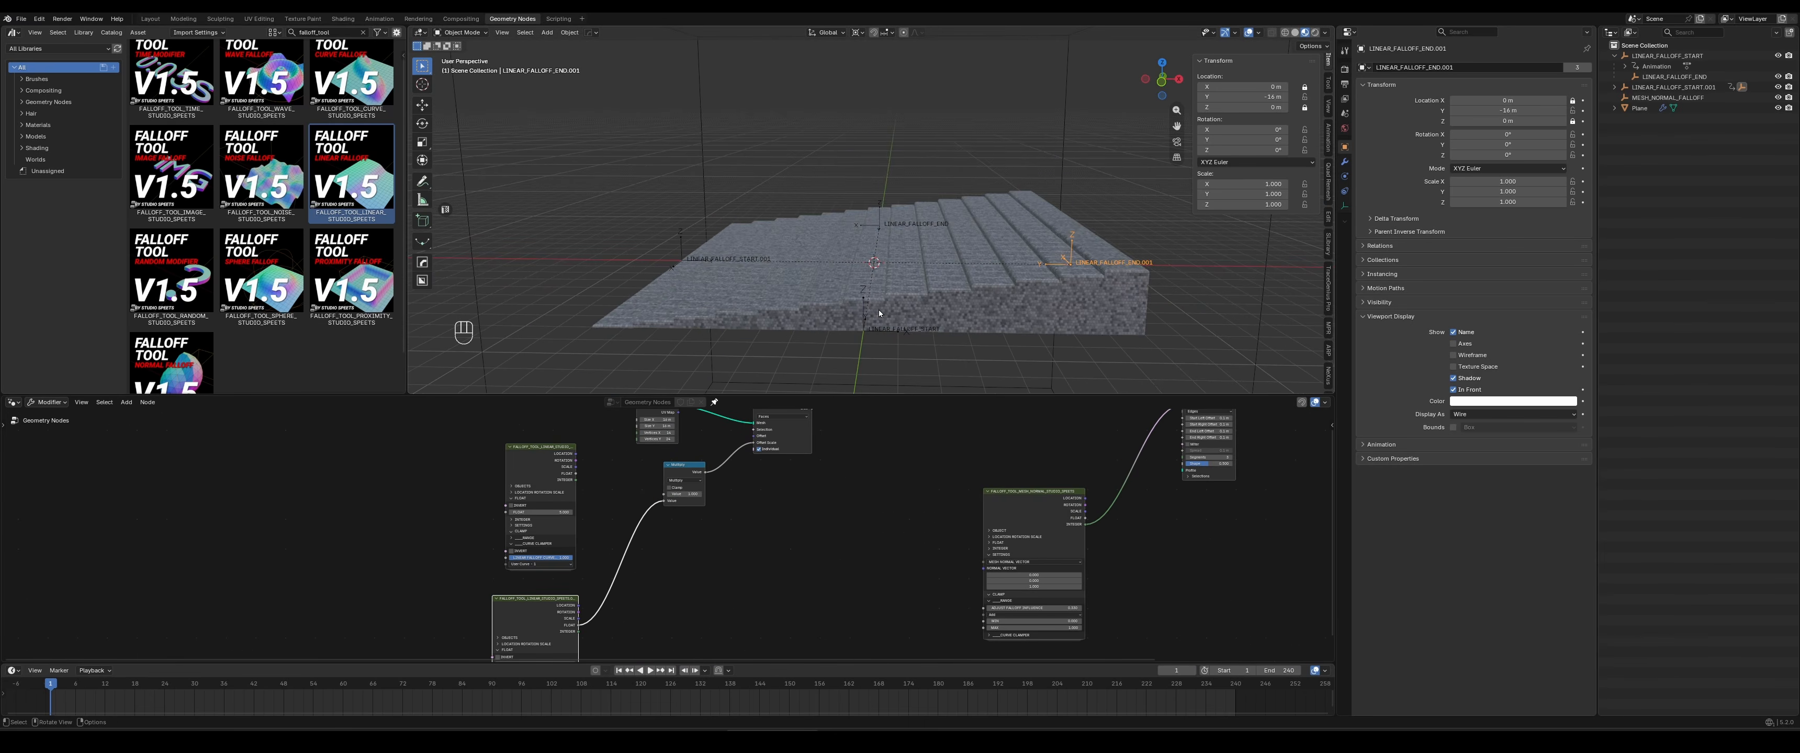
pyautogui.moveTo(847, 298); pyautogui.dragTo(831, 363, button='middle')
# Reconnect the first linear falloff's Float to the Multiply node, cut the second falloff's link and adjust the unlinked value
pyautogui.scroll(2, 698, 478)
pyautogui.moveTo(551, 457); pyautogui.dragTo(662, 483)
pyautogui.keyDown('ctrl'); pyautogui.moveTo(603, 497); pyautogui.dragTo(681, 515, button='right'); pyautogui.keyUp('ctrl')
pyautogui.moveTo(688, 491); pyautogui.dragTo(727, 492)
pyautogui.moveTo(975, 318); pyautogui.dragTo(902, 328, button='middle')
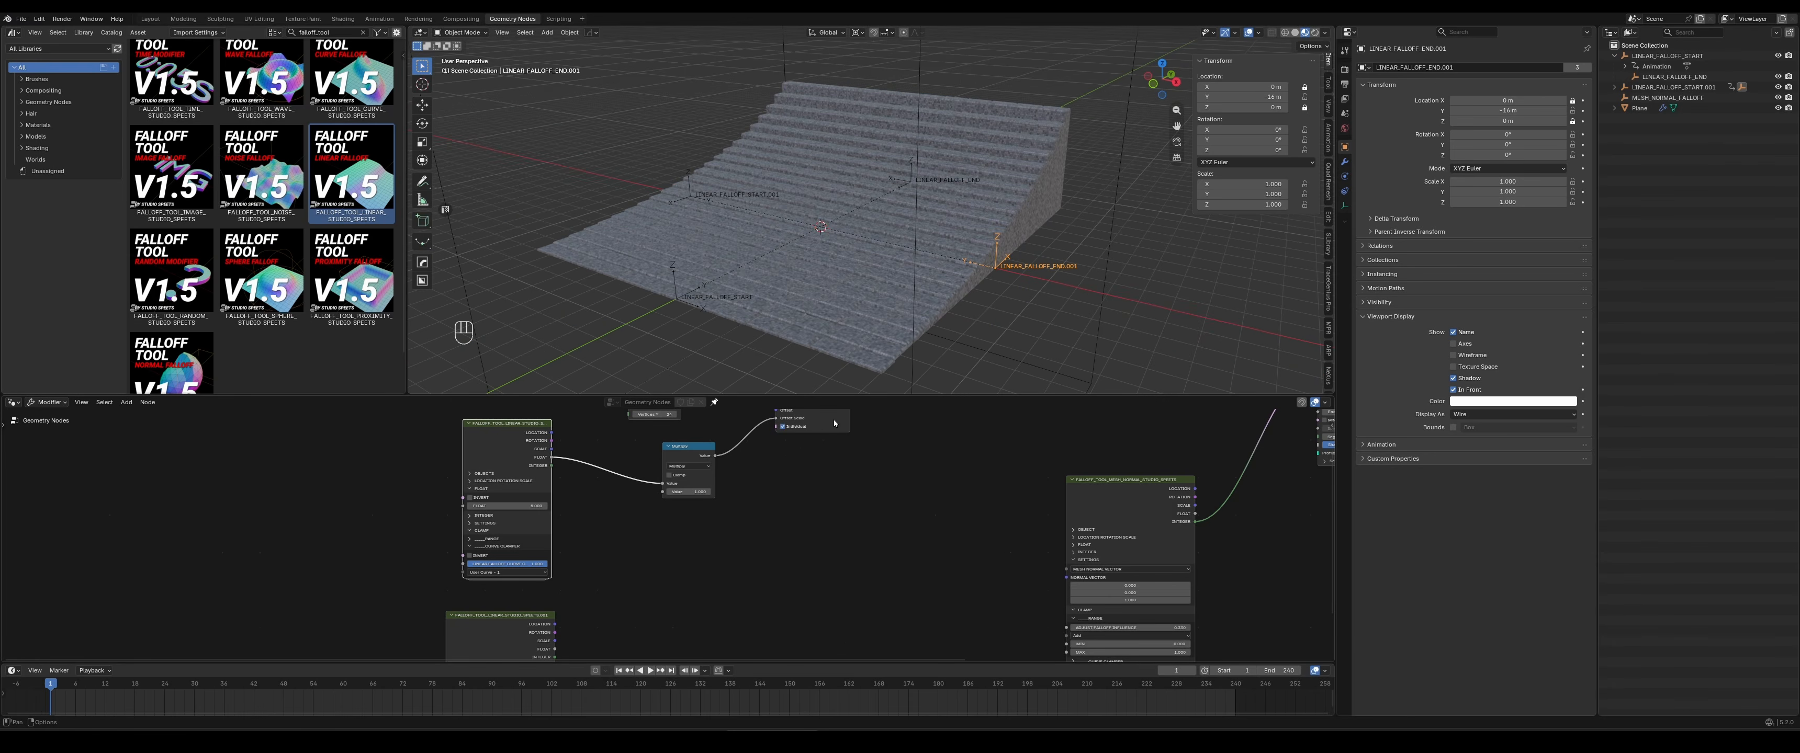
# Reconnect the second linear falloff's Float to the Multiply node and cut the first falloff's link
pyautogui.moveTo(554, 650); pyautogui.dragTo(671, 495)
pyautogui.moveTo(856, 302); pyautogui.dragTo(844, 270, button='middle')
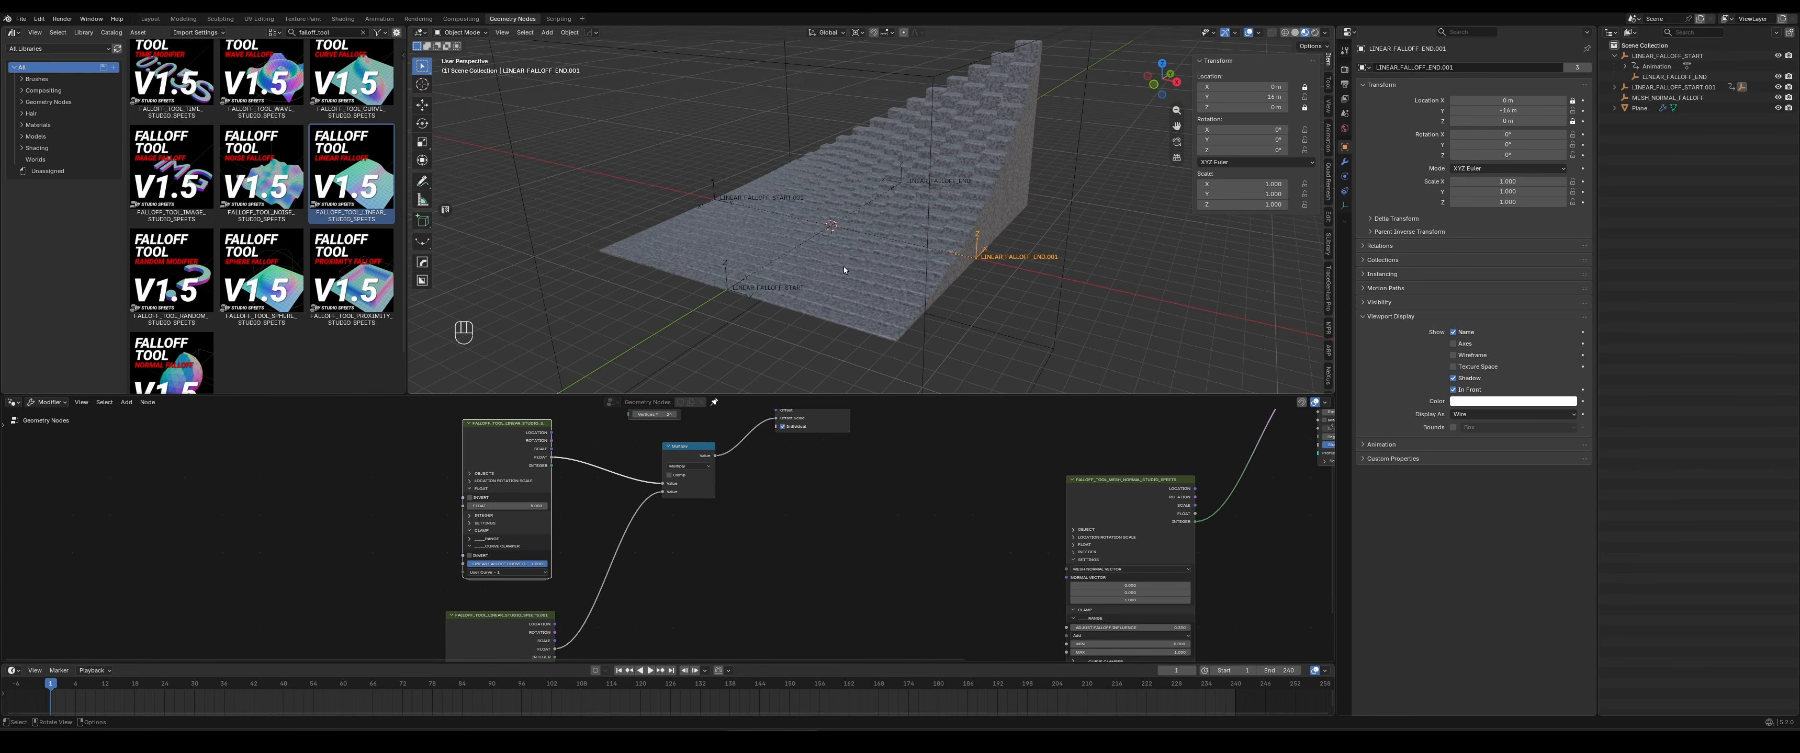
pyautogui.keyDown('ctrl'); pyautogui.moveTo(598, 488); pyautogui.dragTo(612, 441, button='right'); pyautogui.keyUp('ctrl')
pyautogui.moveTo(785, 274); pyautogui.dragTo(812, 339, button='middle')
# Set the second linear falloff's type to Mirror Linear Falloff (A > B > A) in its settings
pyautogui.moveTo(662, 580); pyautogui.dragTo(665, 508, button='middle')
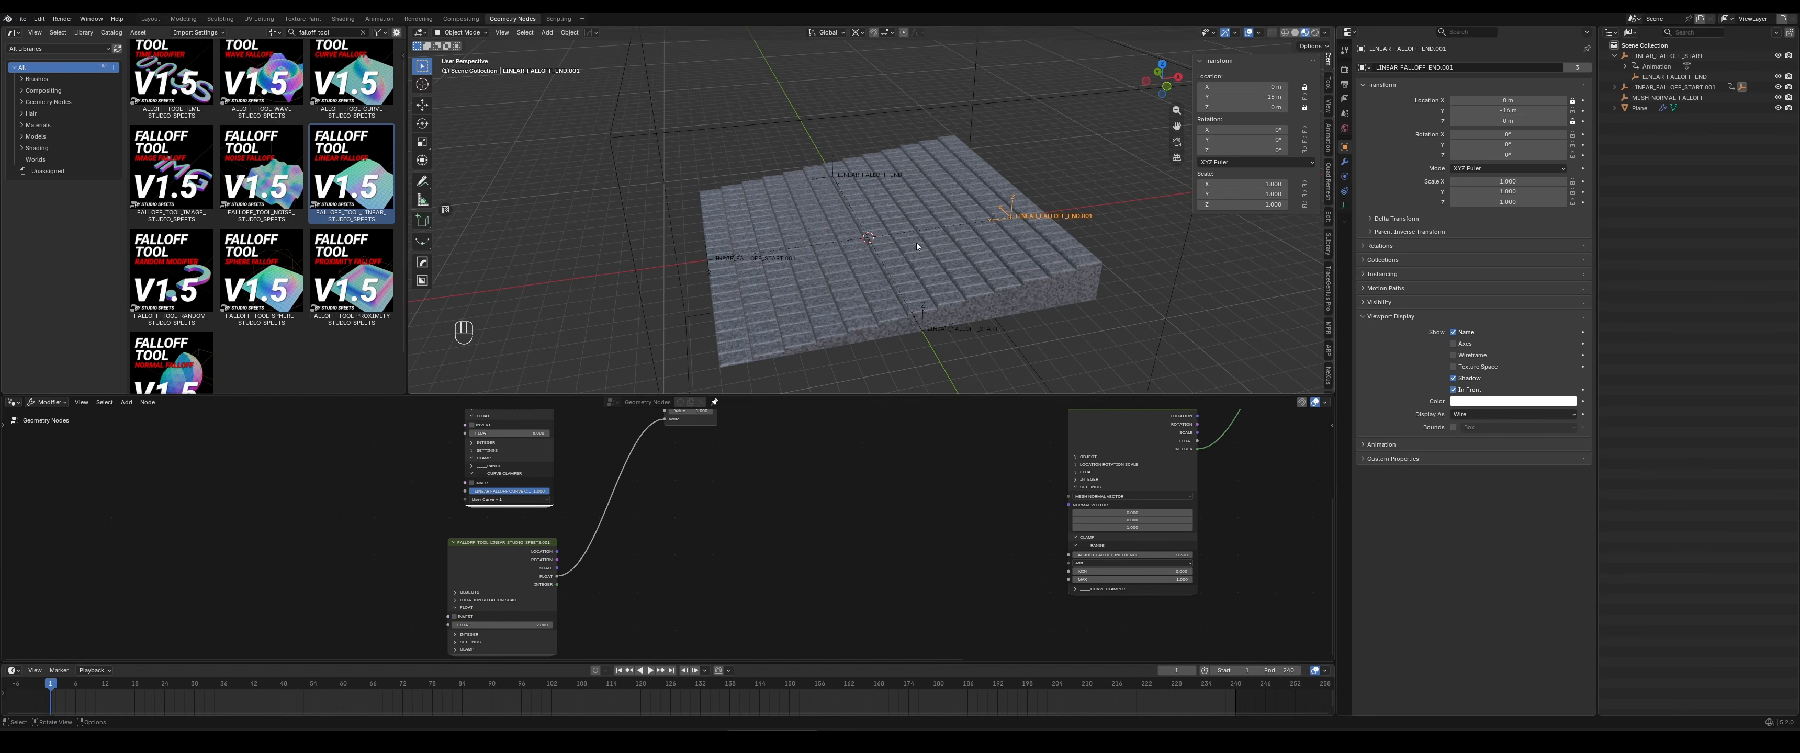
pyautogui.scroll(3, 723, 542)
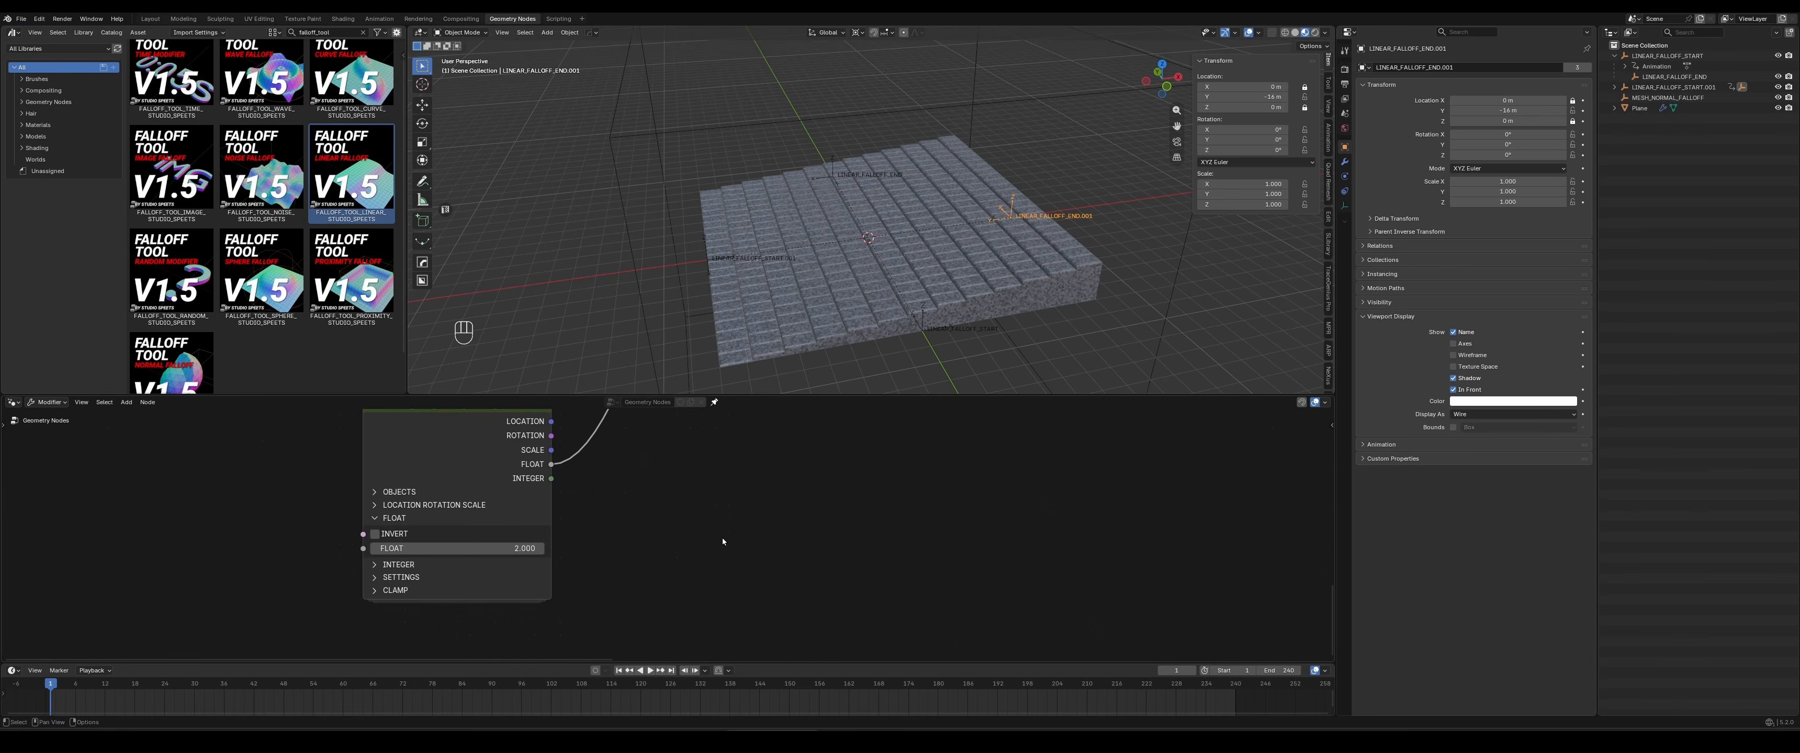
pyautogui.click(397, 578)
pyautogui.click(404, 518)
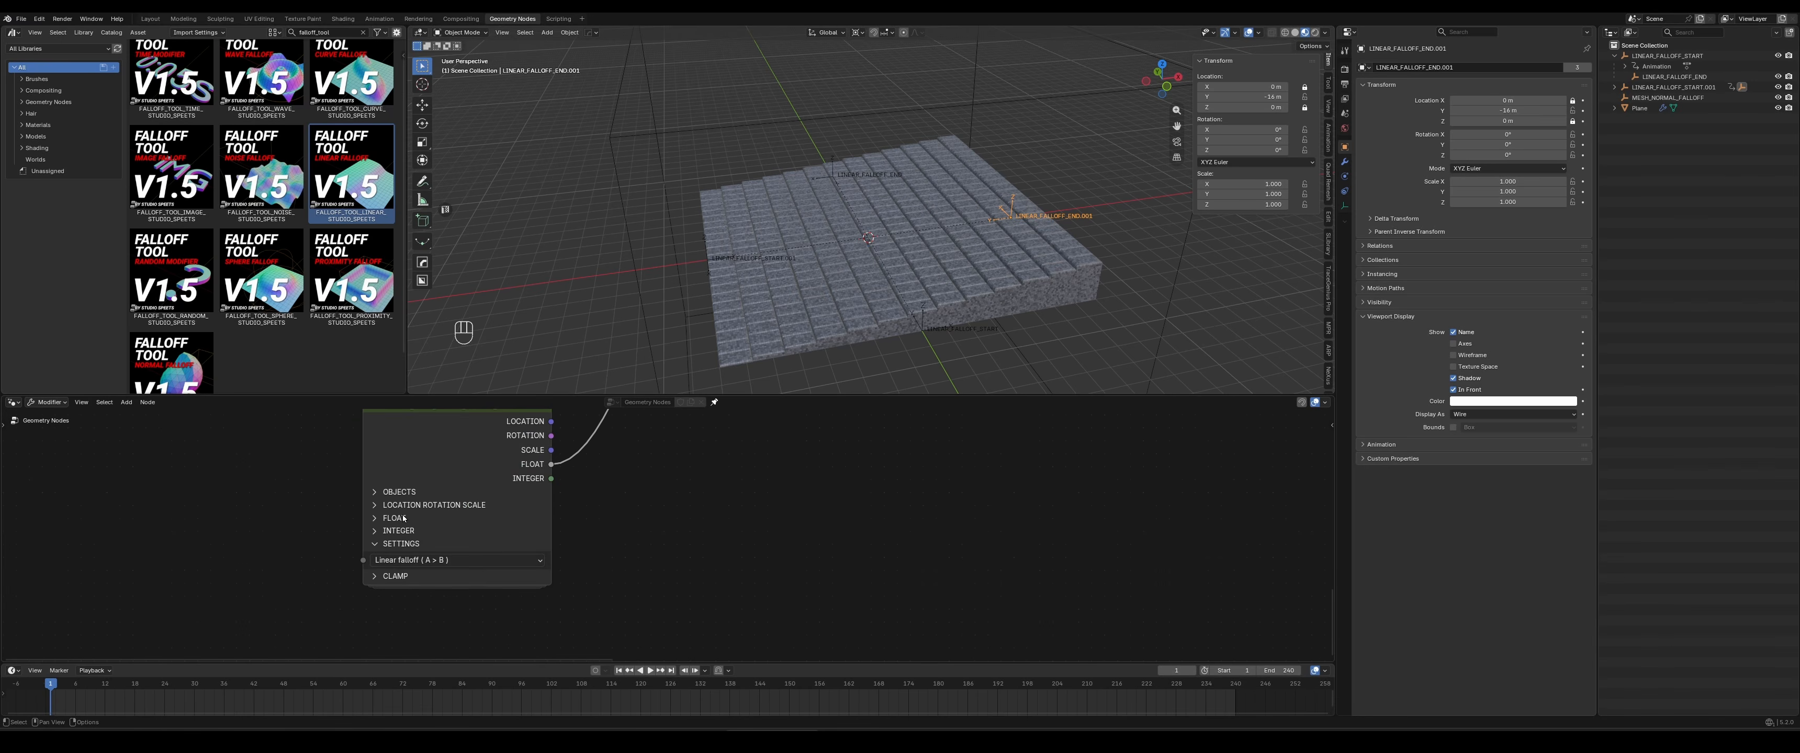
pyautogui.click(403, 561)
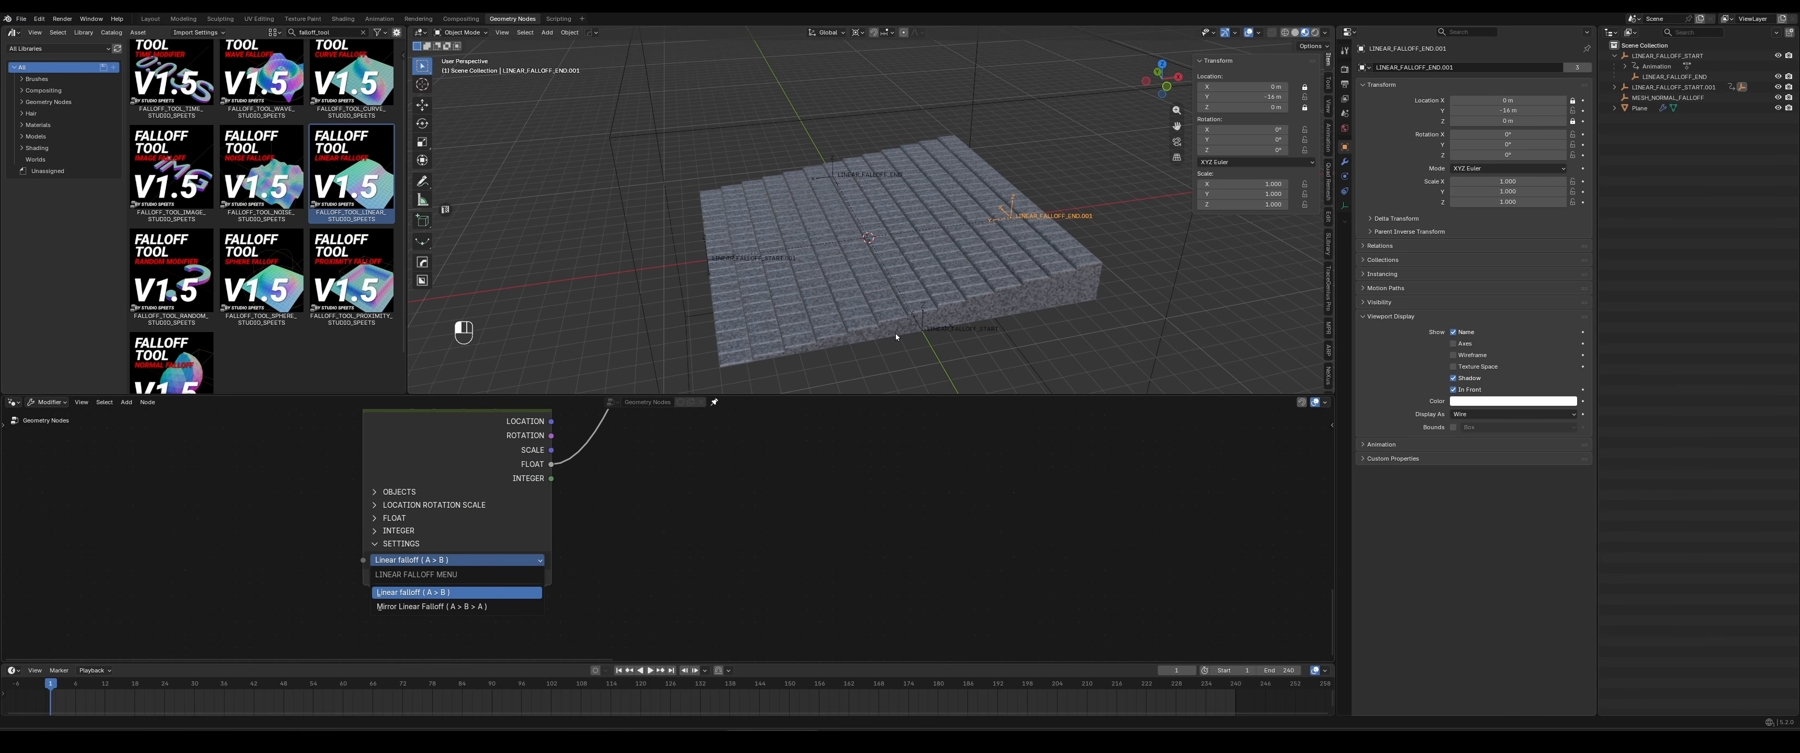
pyautogui.click(467, 607)
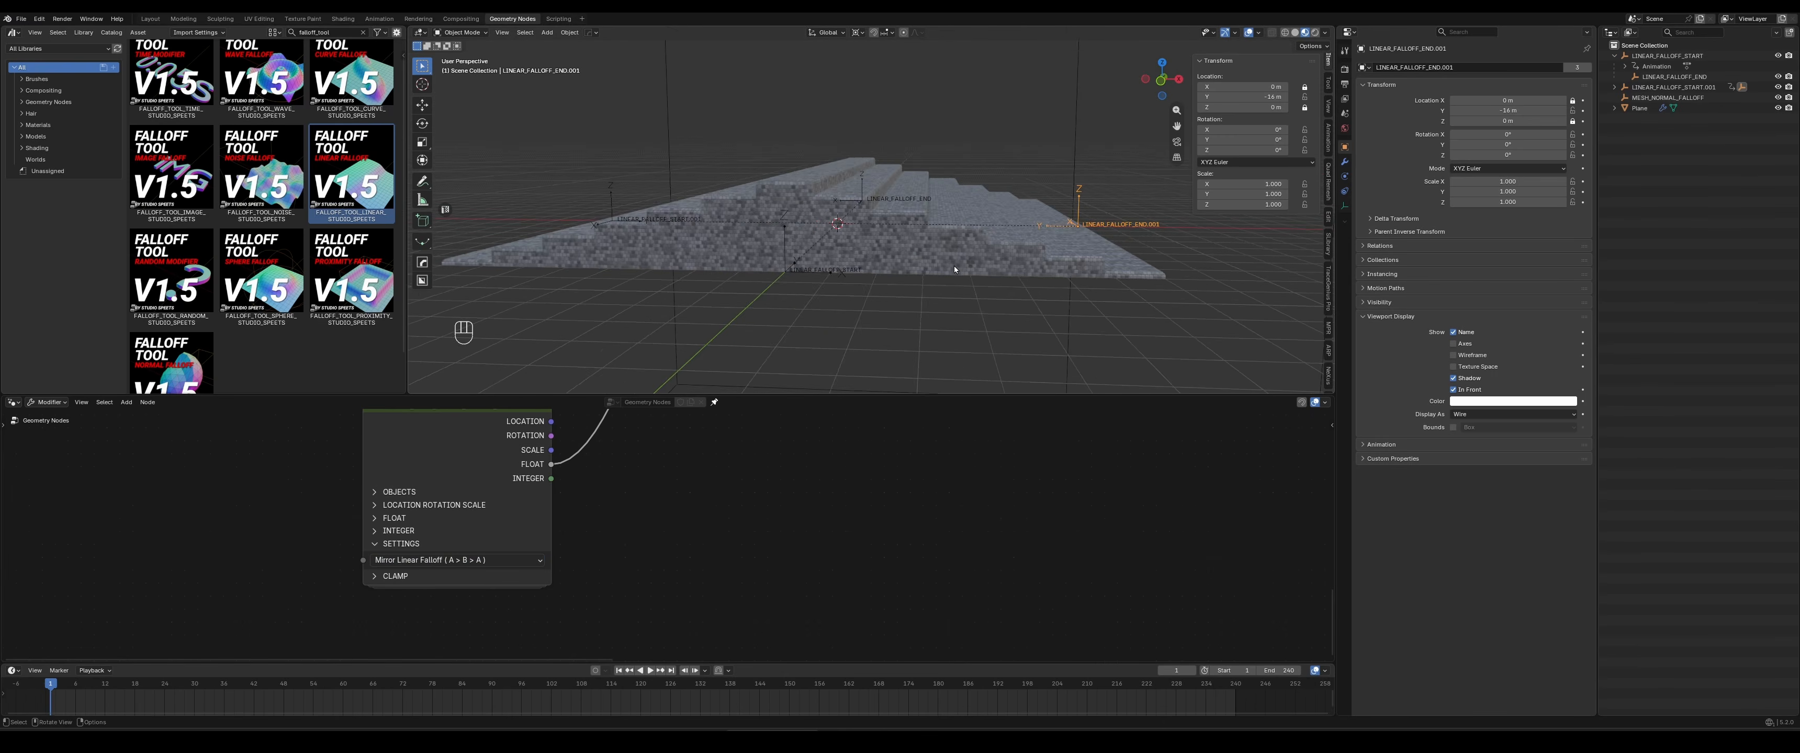
pyautogui.moveTo(953, 266); pyautogui.dragTo(603, 277, button='middle')
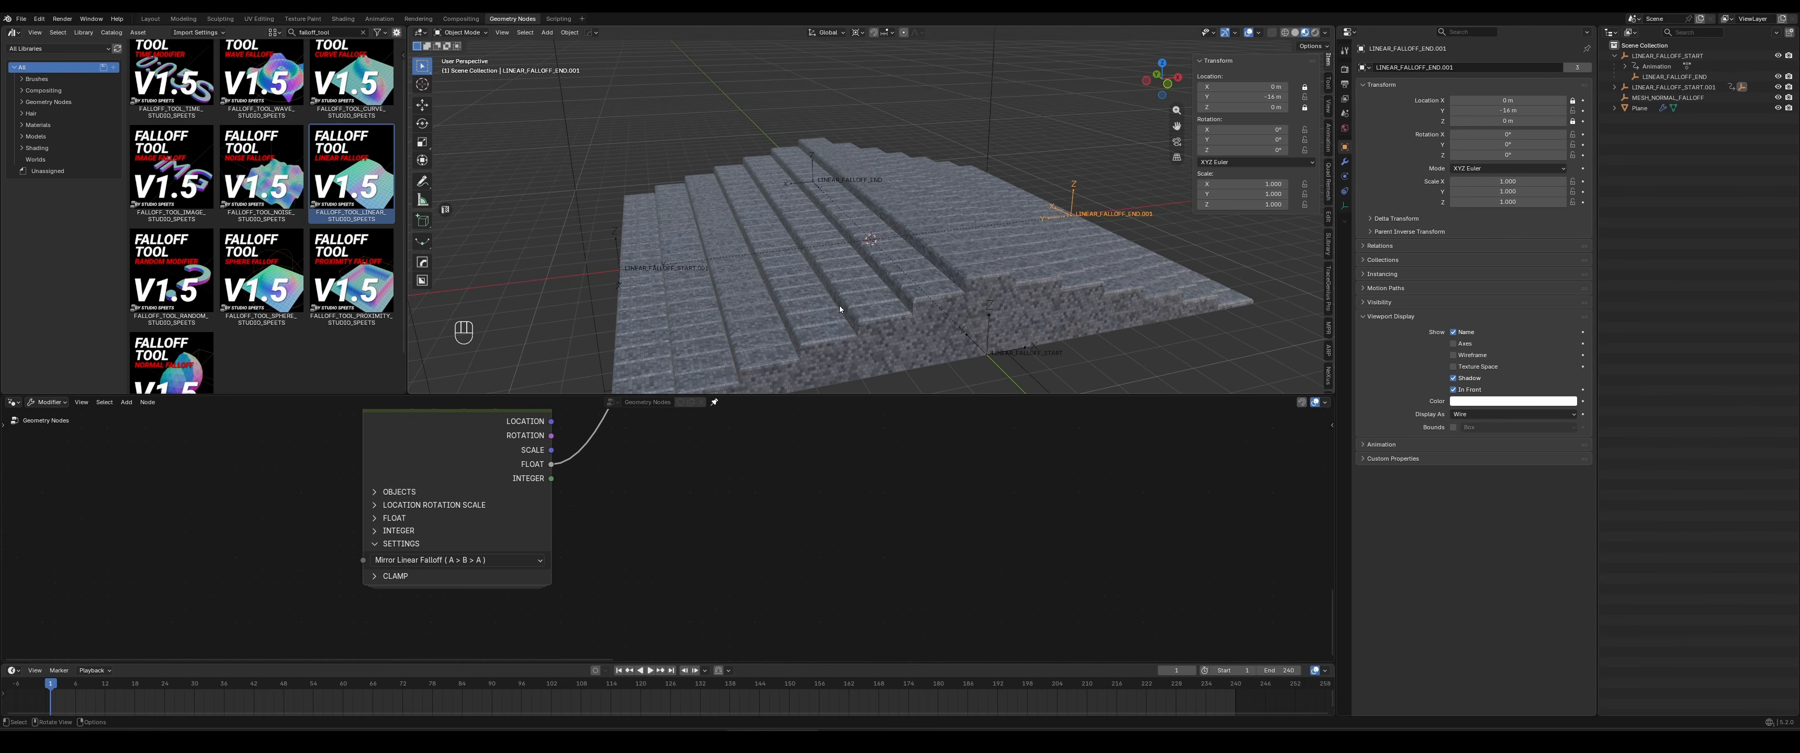
# Reconnect the first linear falloff's Float output to the Multiply node's first value and inspect the combined shape
pyautogui.moveTo(858, 454); pyautogui.dragTo(723, 565, button='middle')
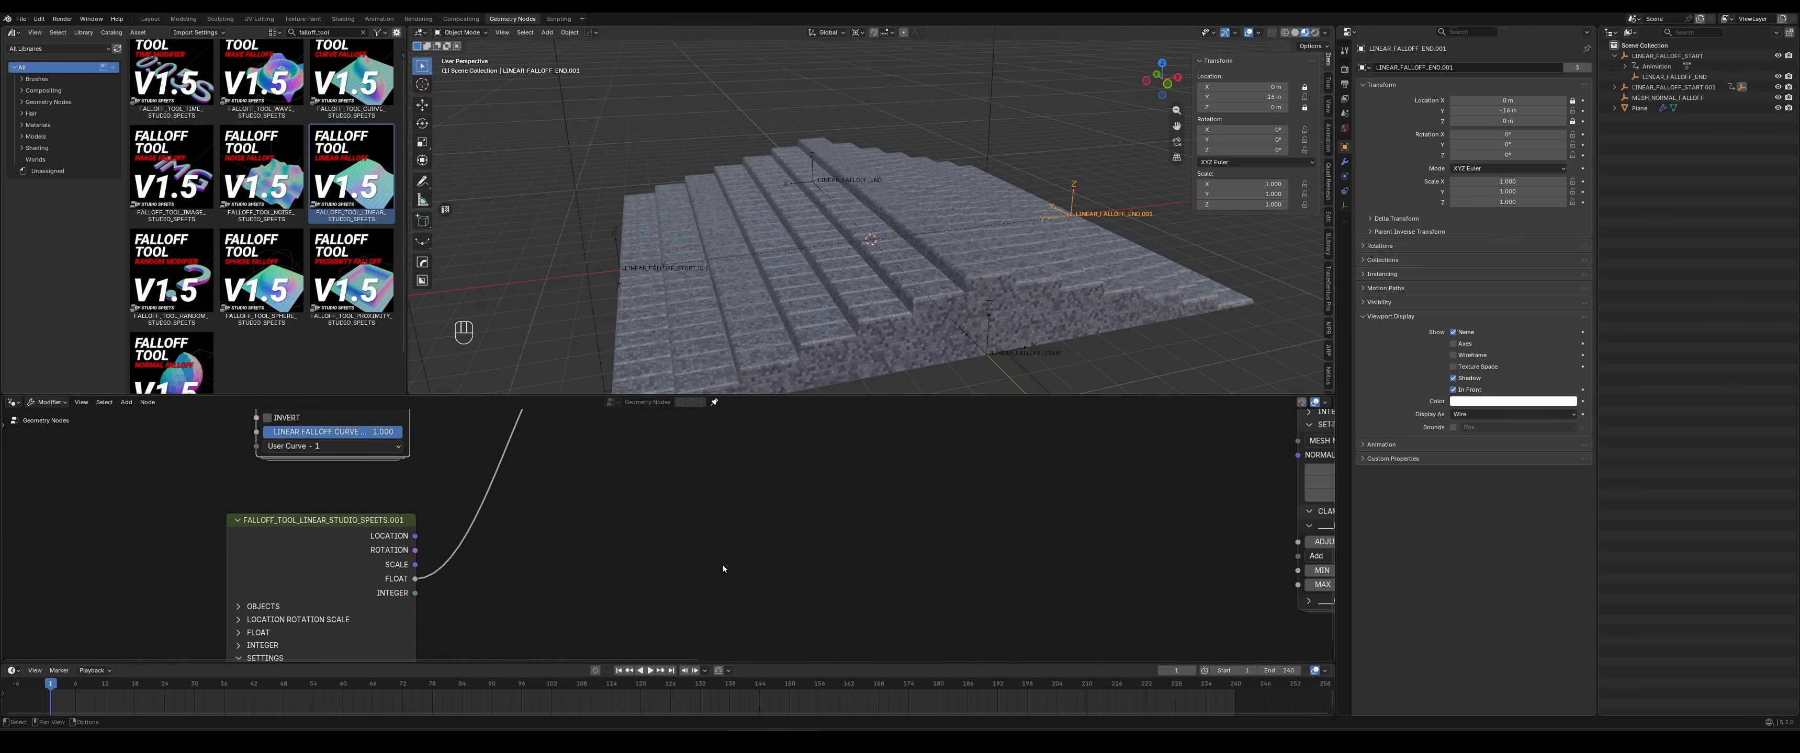
pyautogui.moveTo(642, 483); pyautogui.dragTo(742, 627, button='middle')
pyautogui.scroll(-3, 796, 539)
pyautogui.moveTo(796, 539); pyautogui.dragTo(779, 621, button='middle')
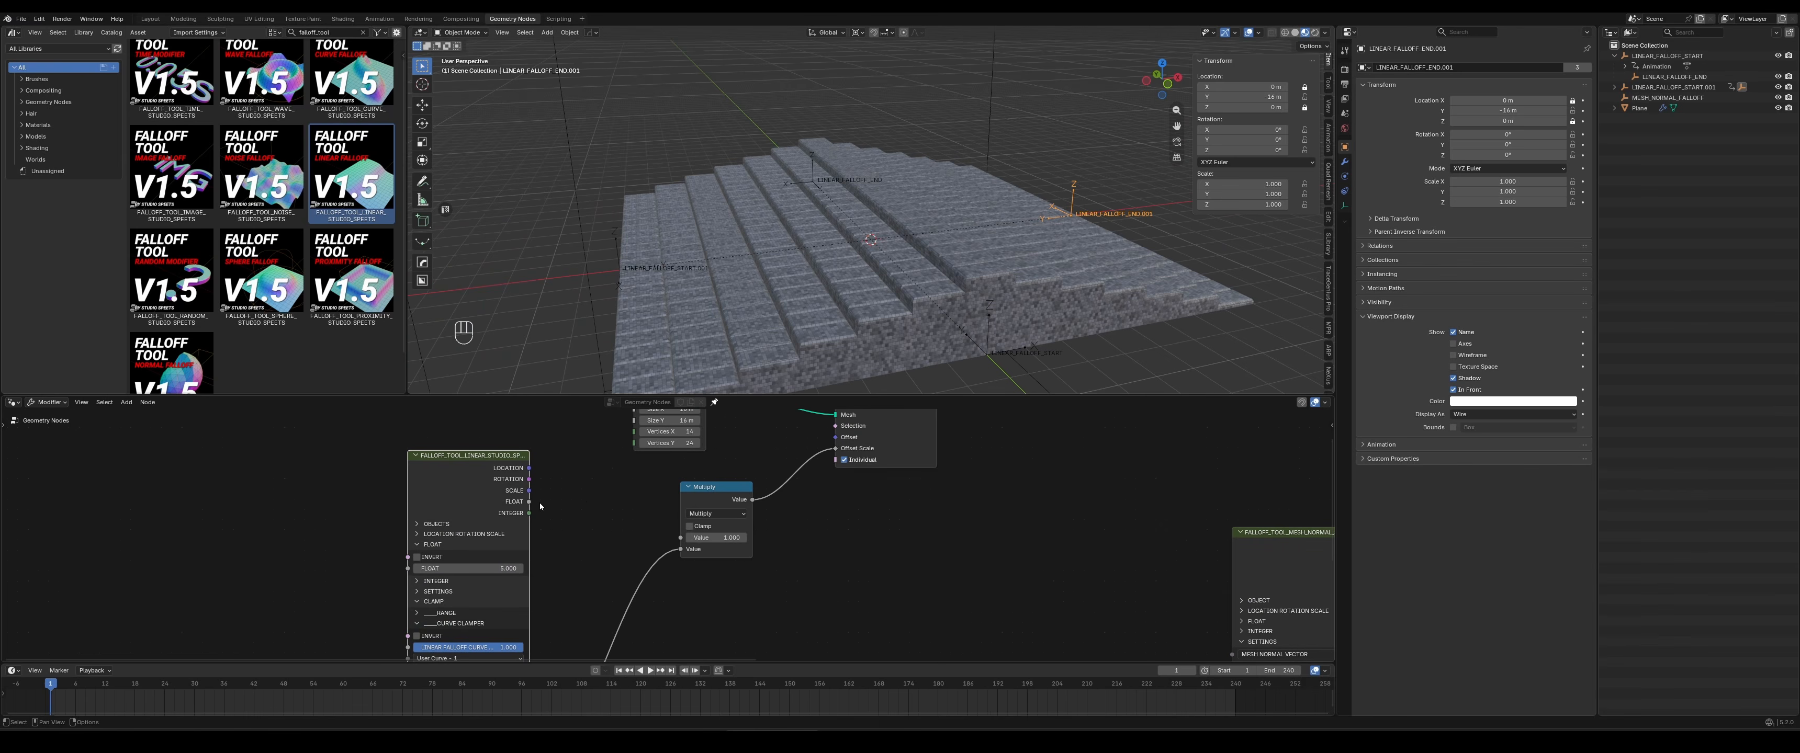
pyautogui.moveTo(531, 501); pyautogui.dragTo(681, 537)
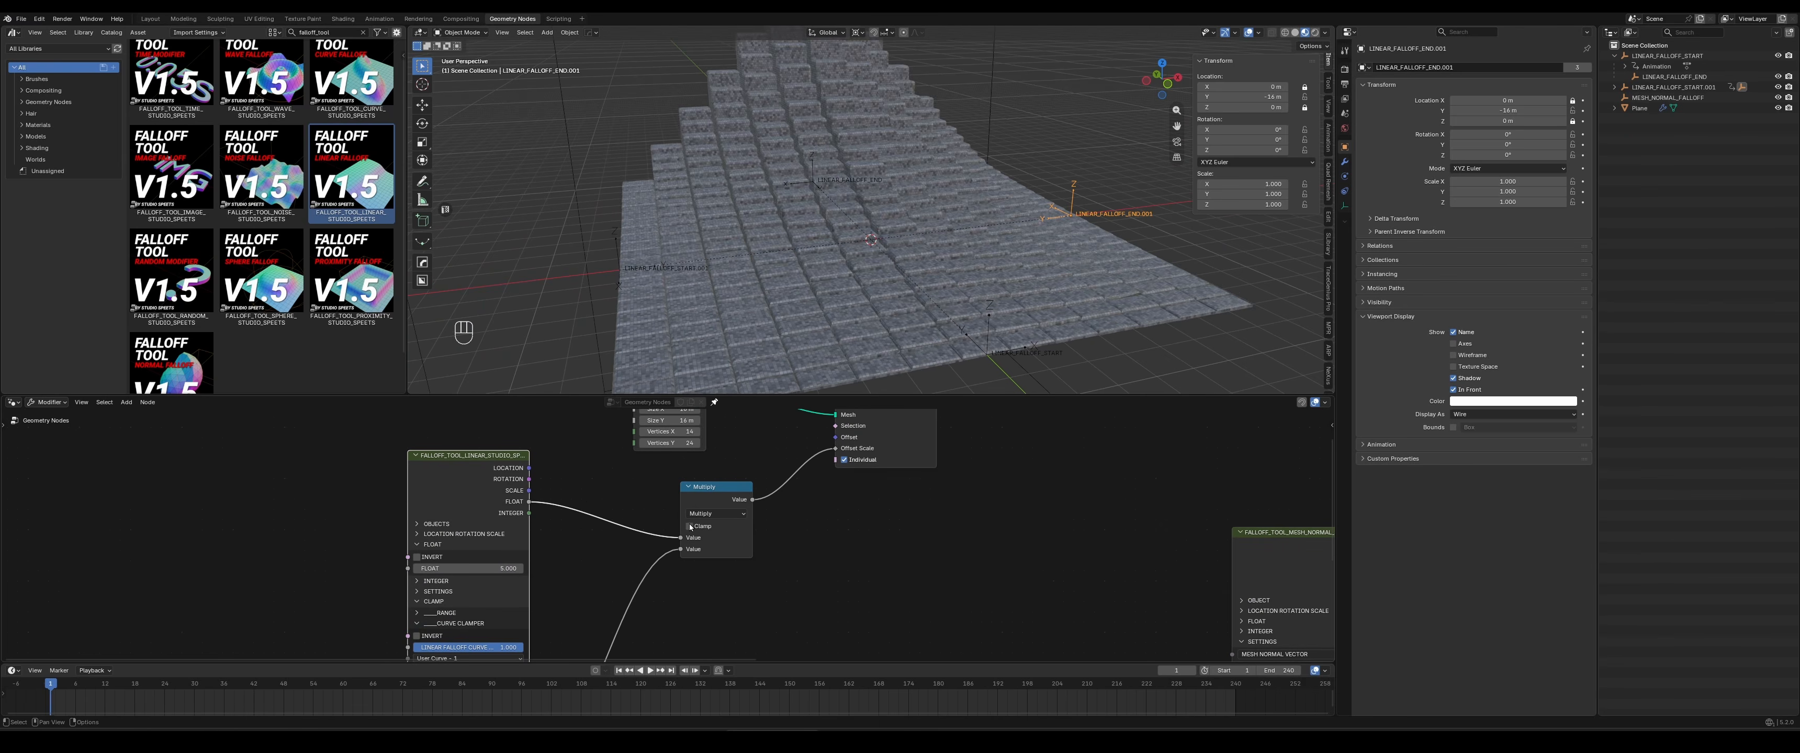
pyautogui.moveTo(901, 301); pyautogui.dragTo(818, 287, button='middle')
pyautogui.scroll(2, 821, 287)
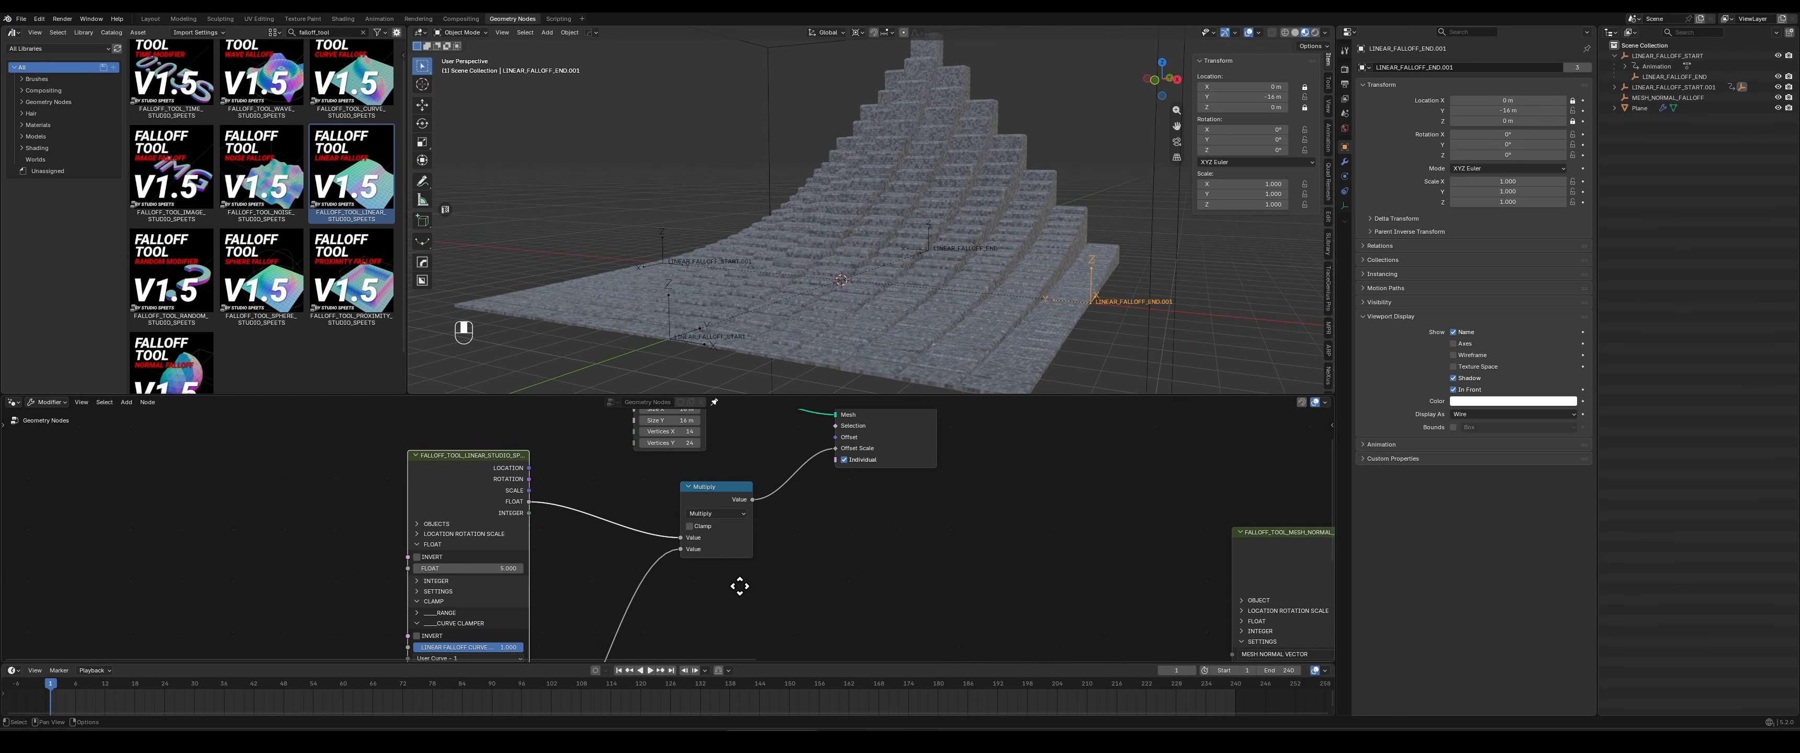
# Set the second linear falloff's Float to 1
pyautogui.moveTo(739, 586); pyautogui.dragTo(790, 497, button='middle')
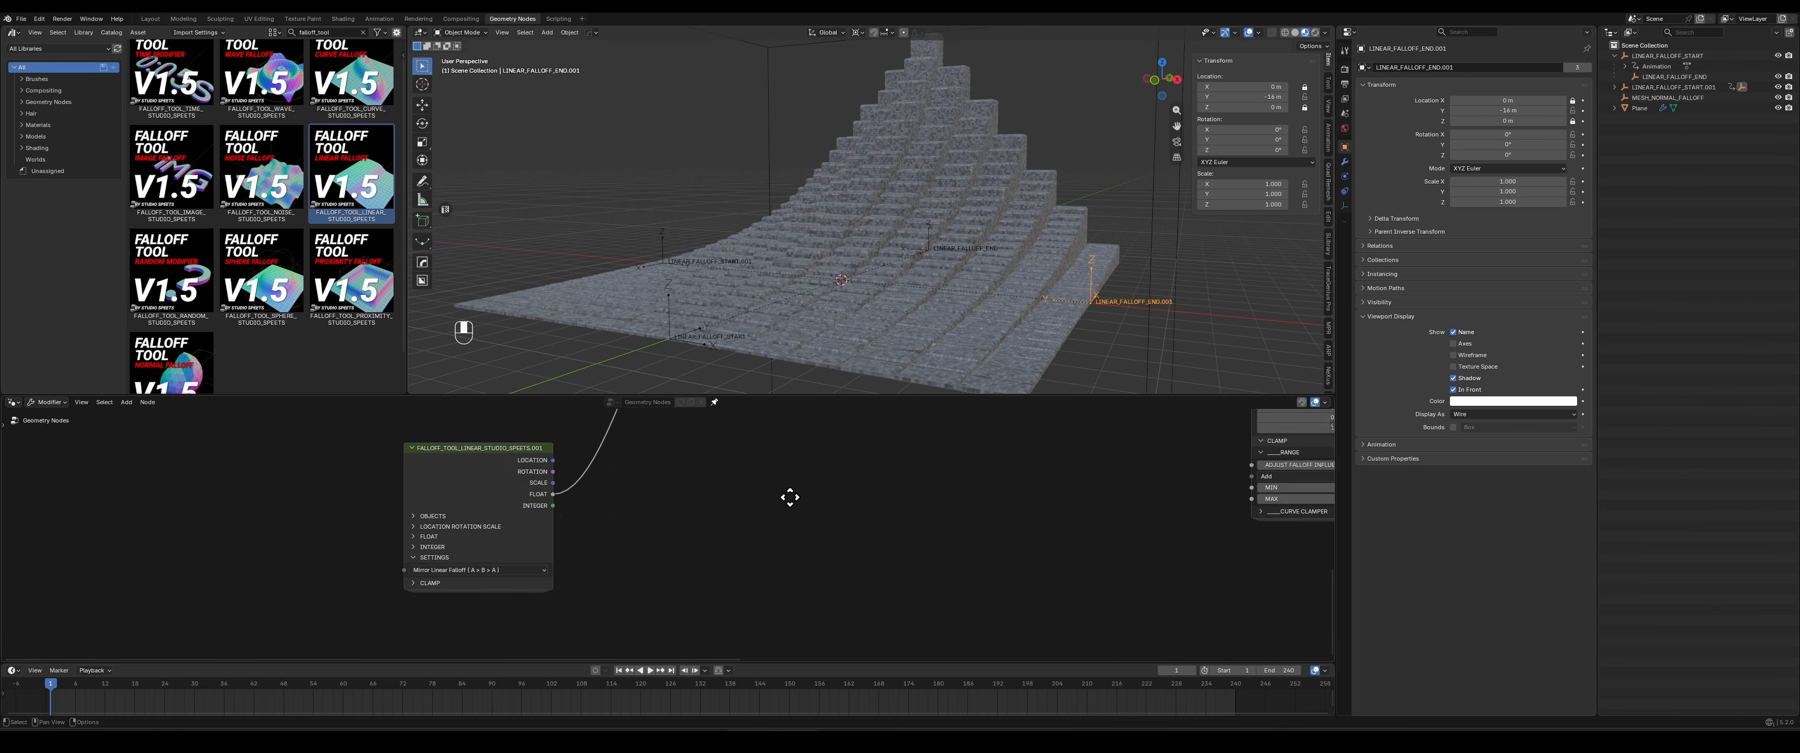
pyautogui.scroll(2, 422, 575)
pyautogui.click(316, 539)
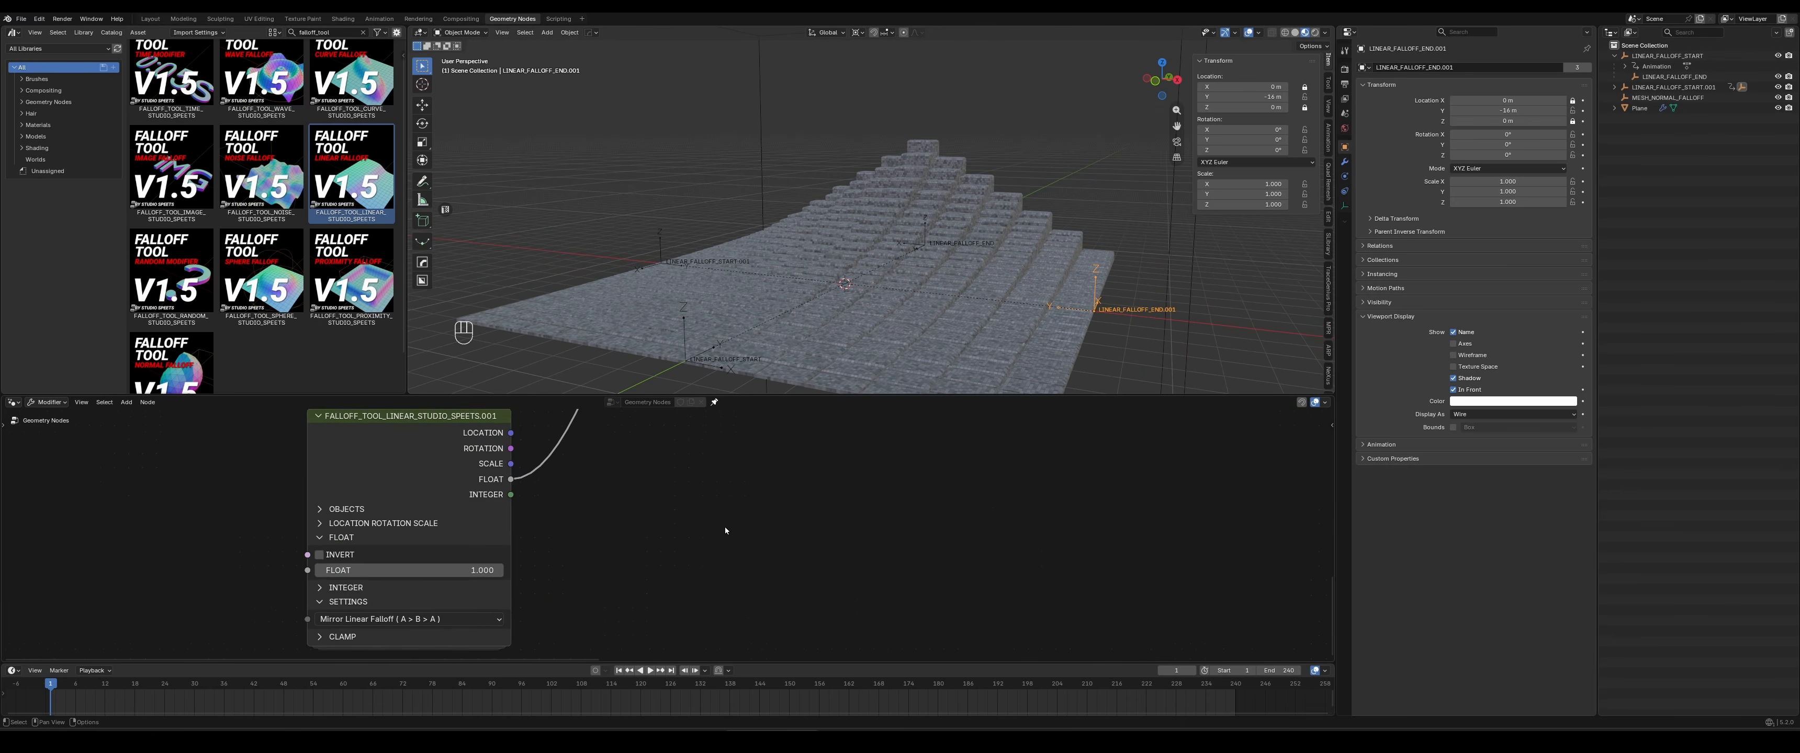
pyautogui.moveTo(724, 528); pyautogui.dragTo(735, 453, button='middle')
pyautogui.moveTo(606, 468); pyautogui.dragTo(628, 564, button='middle')
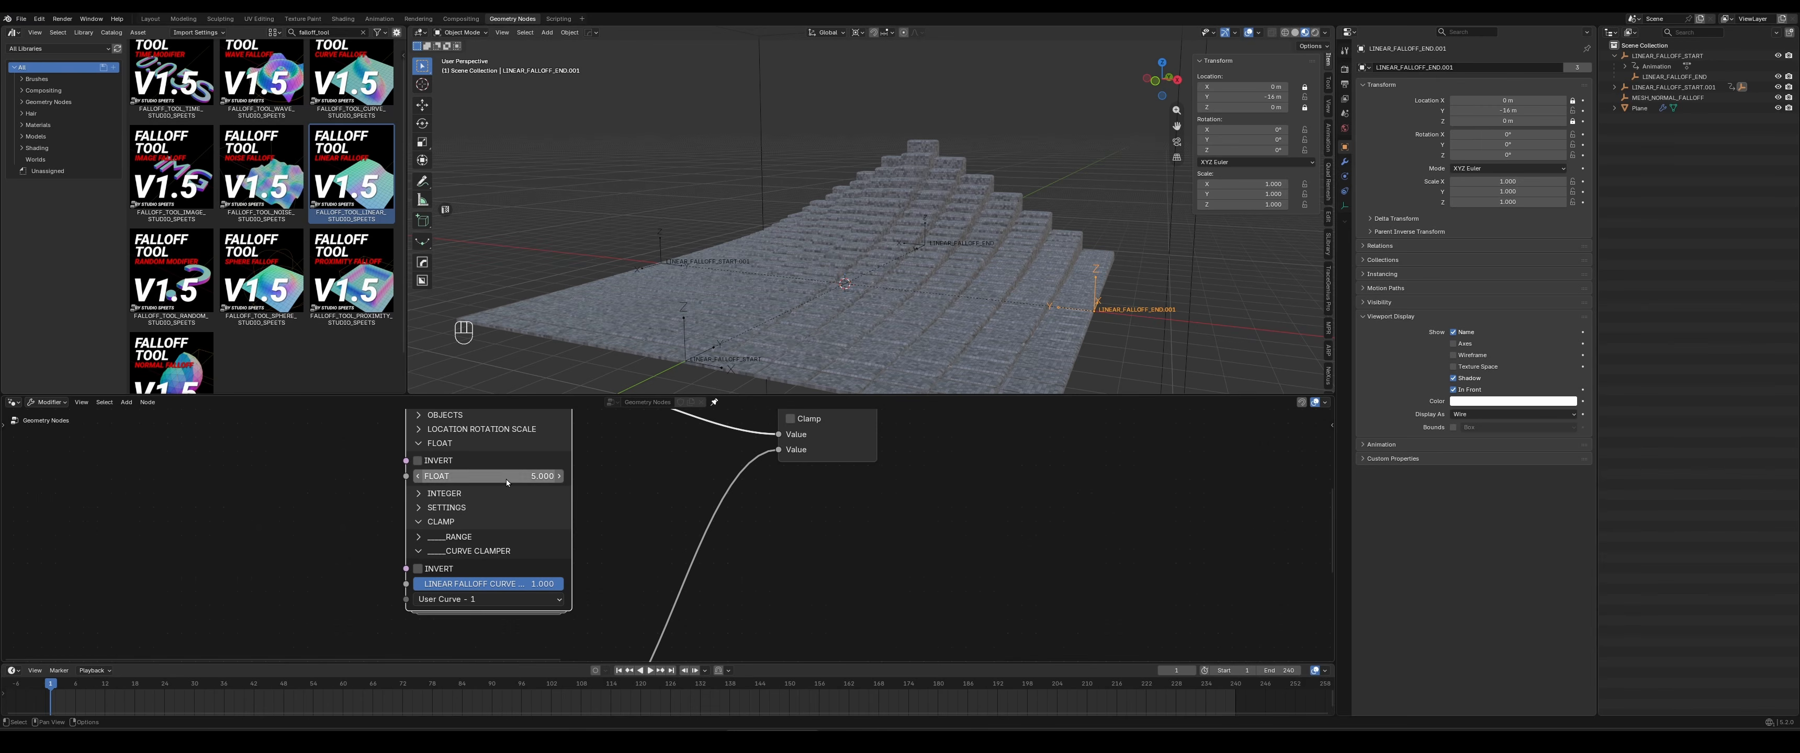
pyautogui.moveTo(489, 476)
pyautogui.mouseDown()
pyautogui.moveTo(552, 477)
pyautogui.moveTo(503, 476)
pyautogui.mouseUp()
# Expand the Clamp section and its Curve Clamper subsection on the second linear falloff node
pyautogui.moveTo(825, 603); pyautogui.dragTo(803, 524, button='middle')
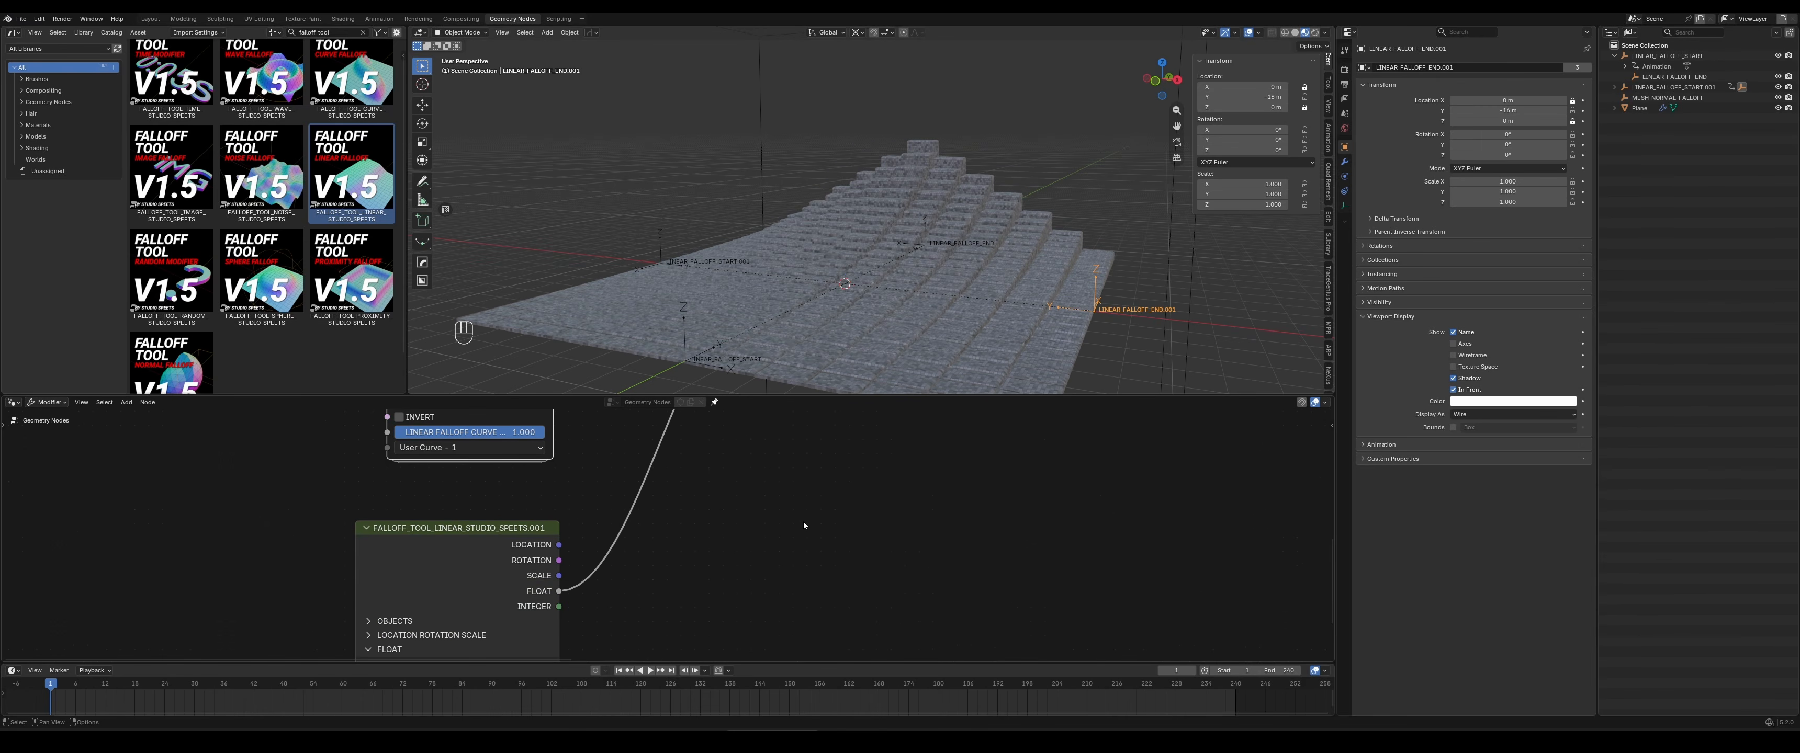
pyautogui.moveTo(741, 570); pyautogui.dragTo(696, 446, button='middle')
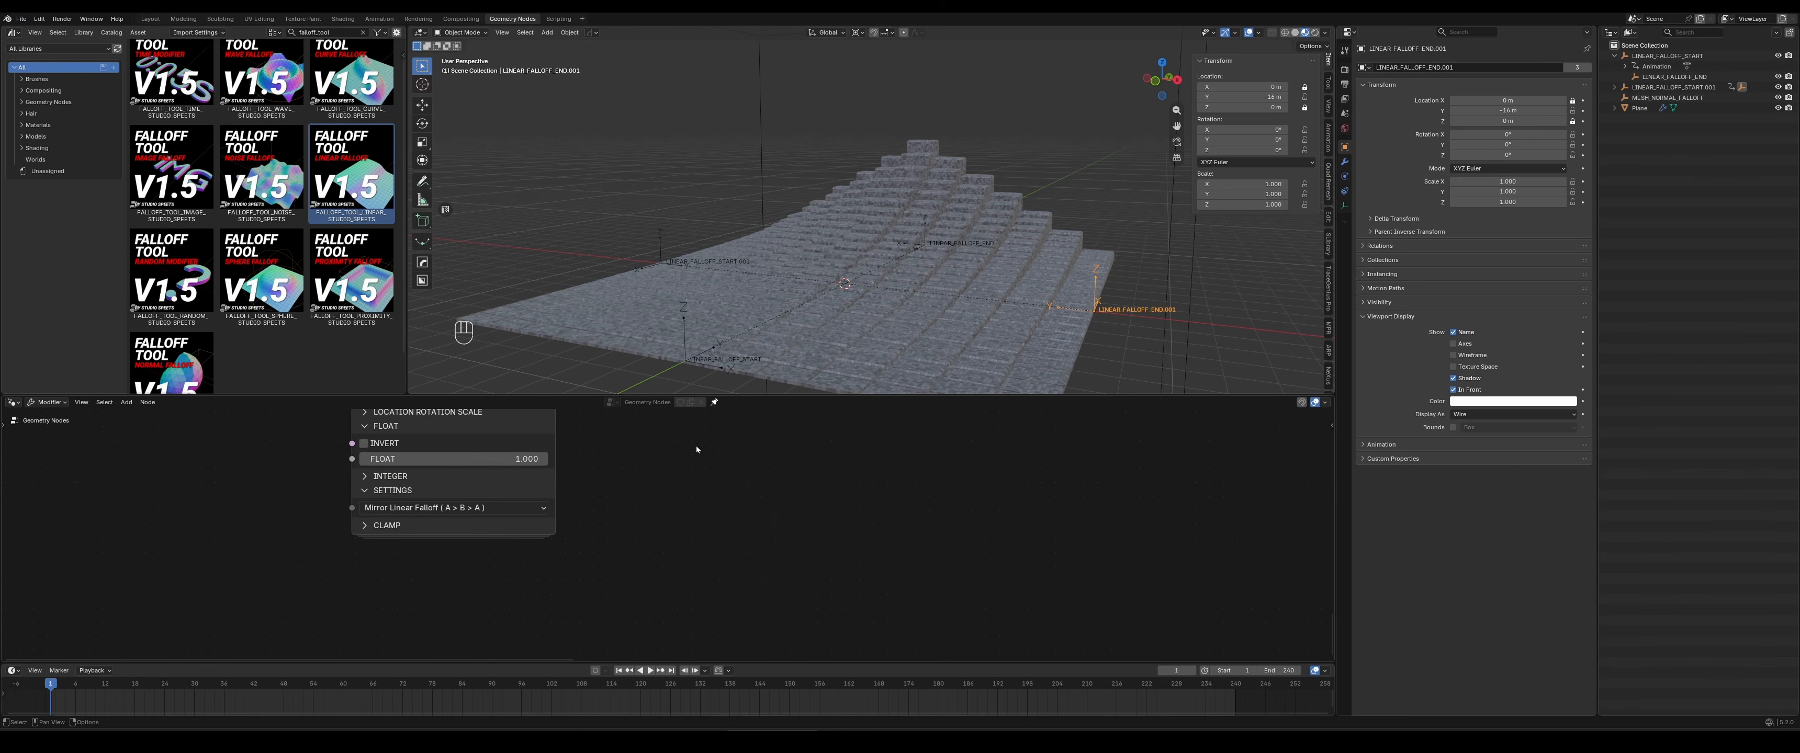
pyautogui.click(386, 526)
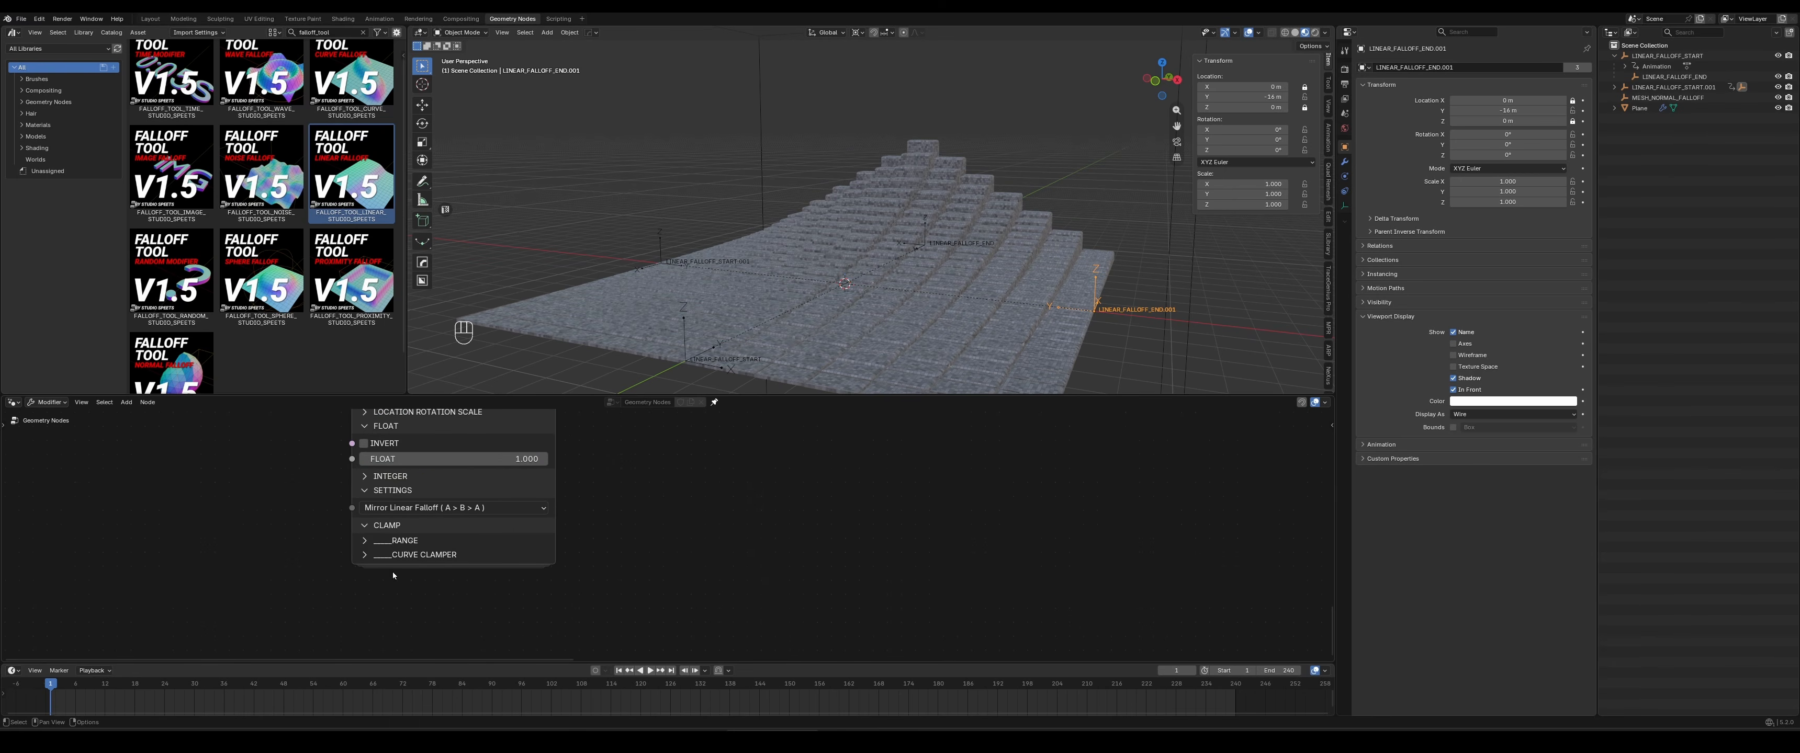
pyautogui.moveTo(654, 491); pyautogui.dragTo(641, 513, button='middle')
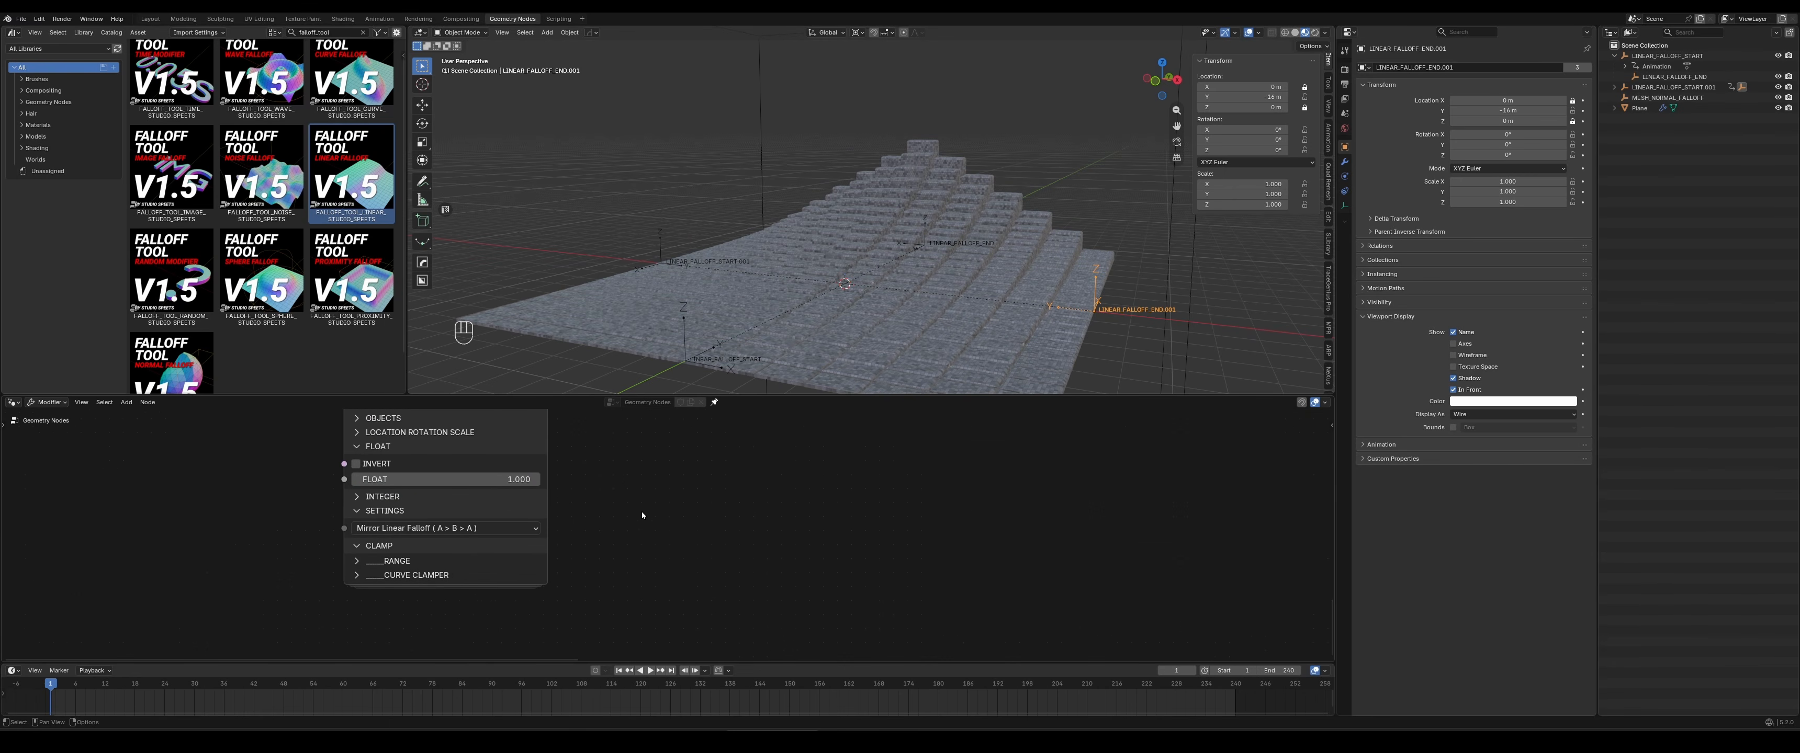
pyautogui.click(431, 575)
pyautogui.moveTo(641, 580); pyautogui.dragTo(644, 551, button='middle')
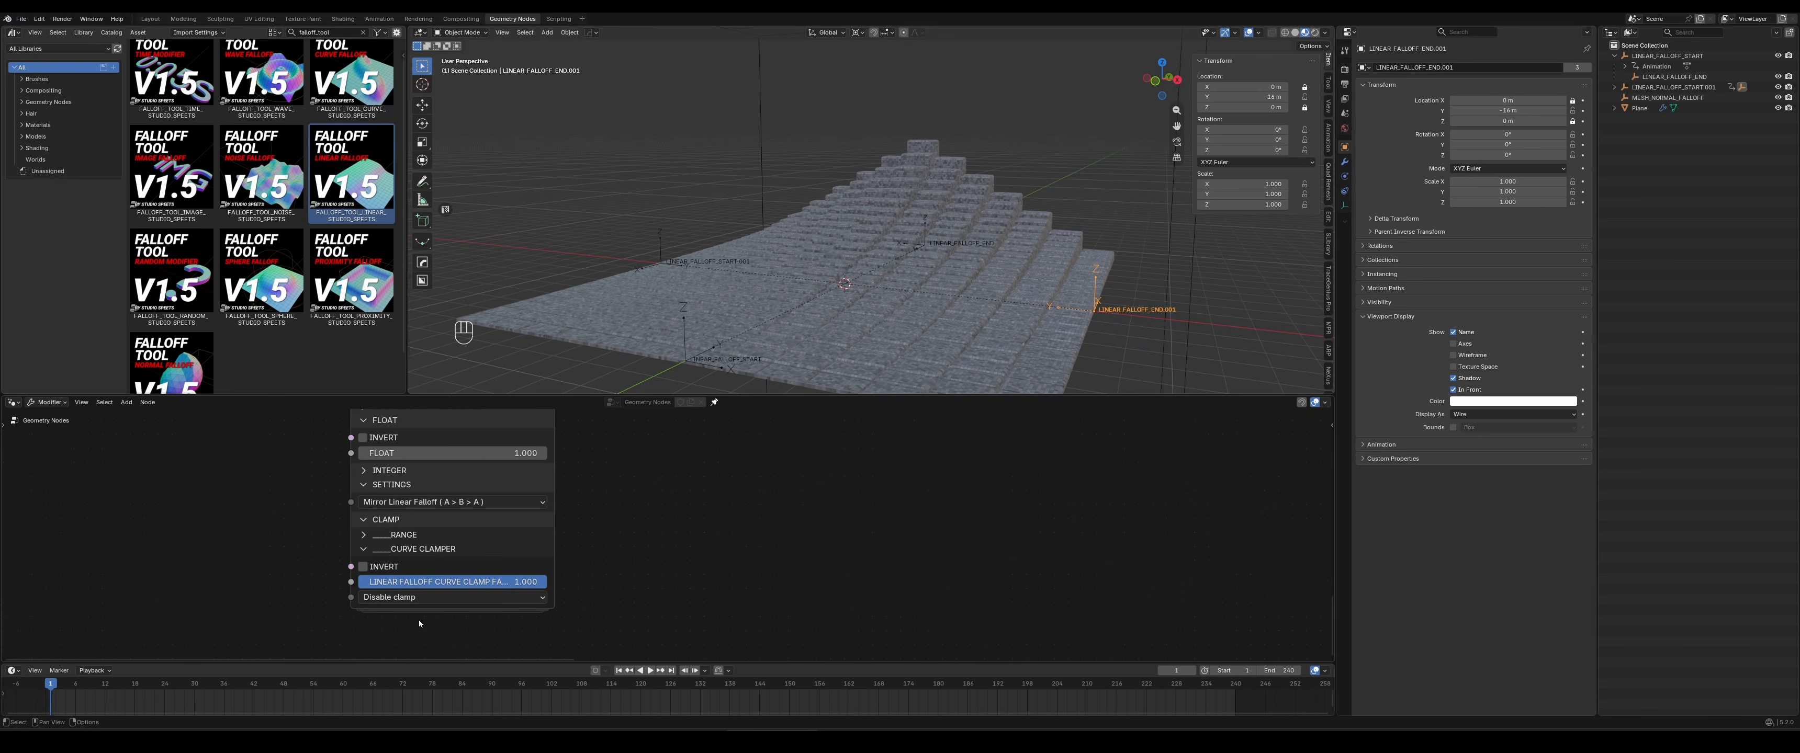
# Increase the Vertices X count on the 16 m by 16 m grid node
pyautogui.moveTo(691, 484); pyautogui.dragTo(685, 598, button='middle')
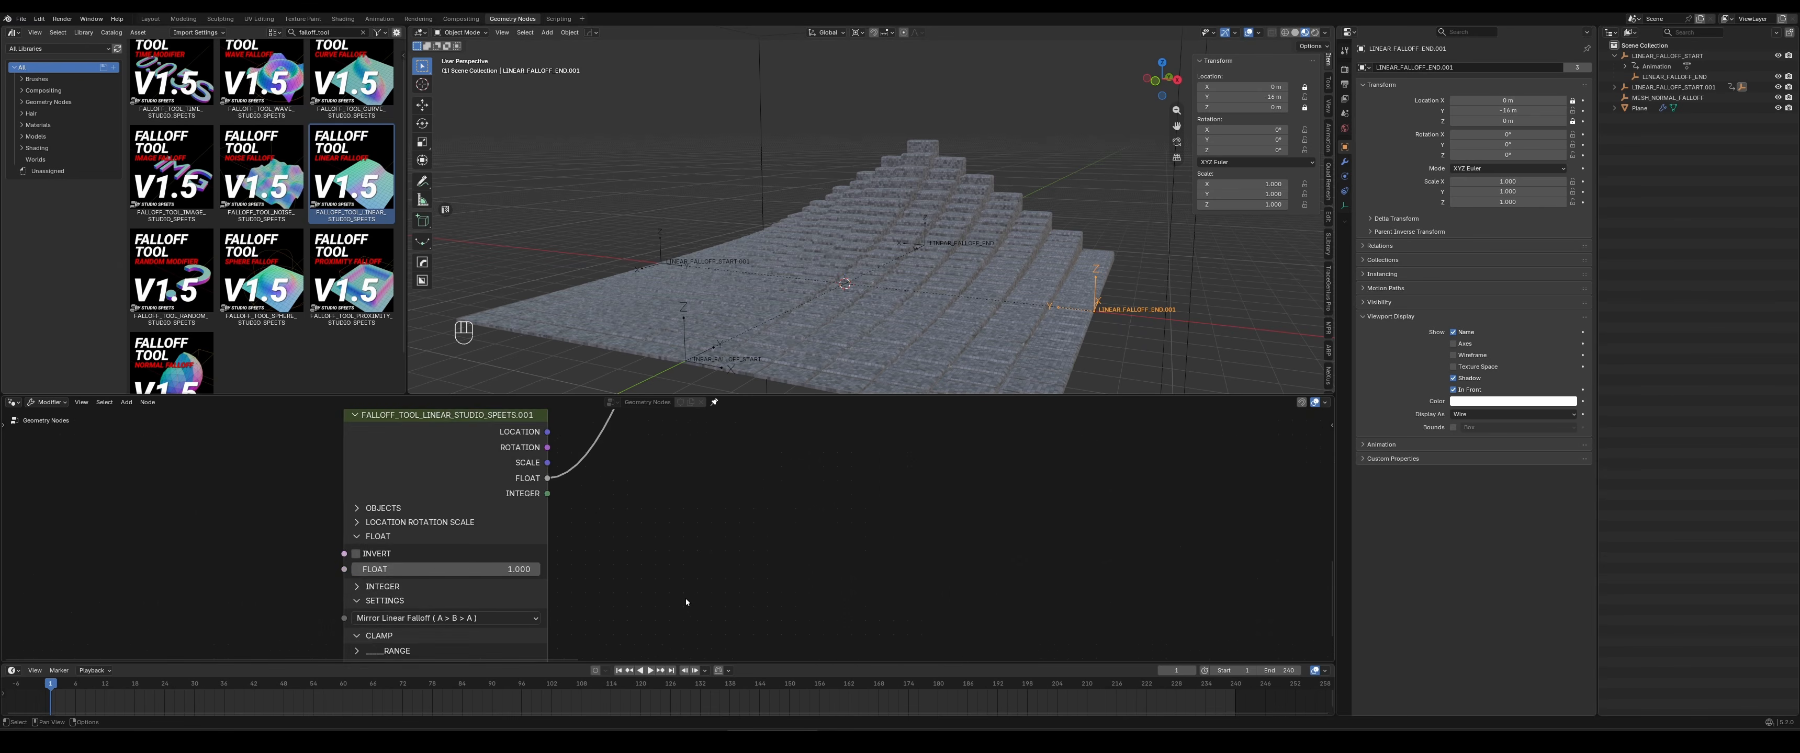
pyautogui.scroll(-5, 685, 598)
pyautogui.moveTo(740, 513); pyautogui.dragTo(735, 688, button='middle')
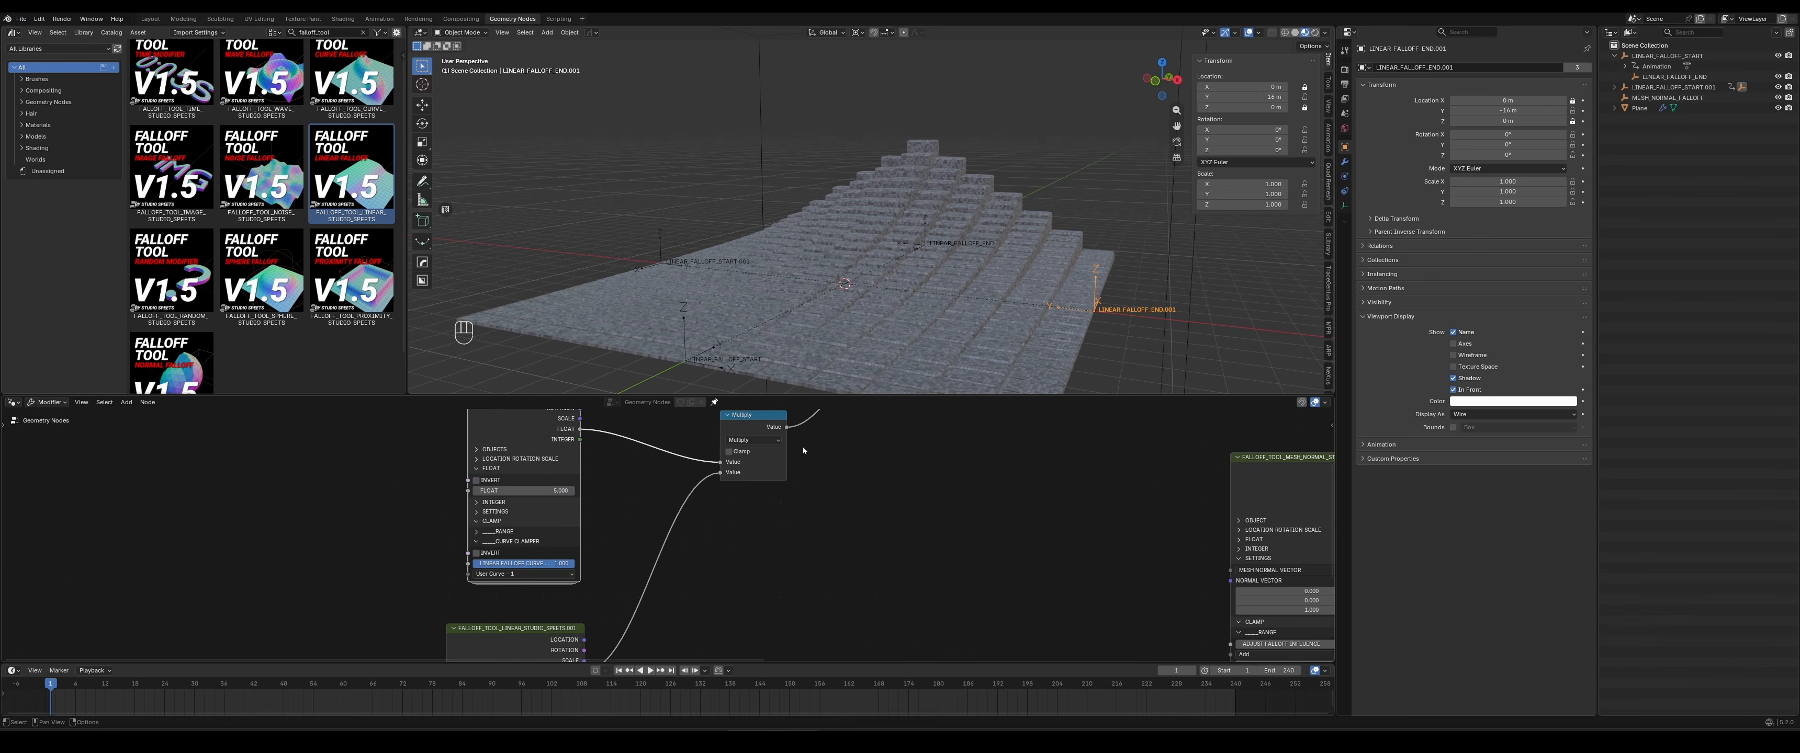
pyautogui.moveTo(803, 446); pyautogui.dragTo(763, 594, button='middle')
pyautogui.scroll(-1, 788, 564)
pyautogui.scroll(7, 673, 522)
pyautogui.scroll(3, 747, 519)
pyautogui.click(735, 501)
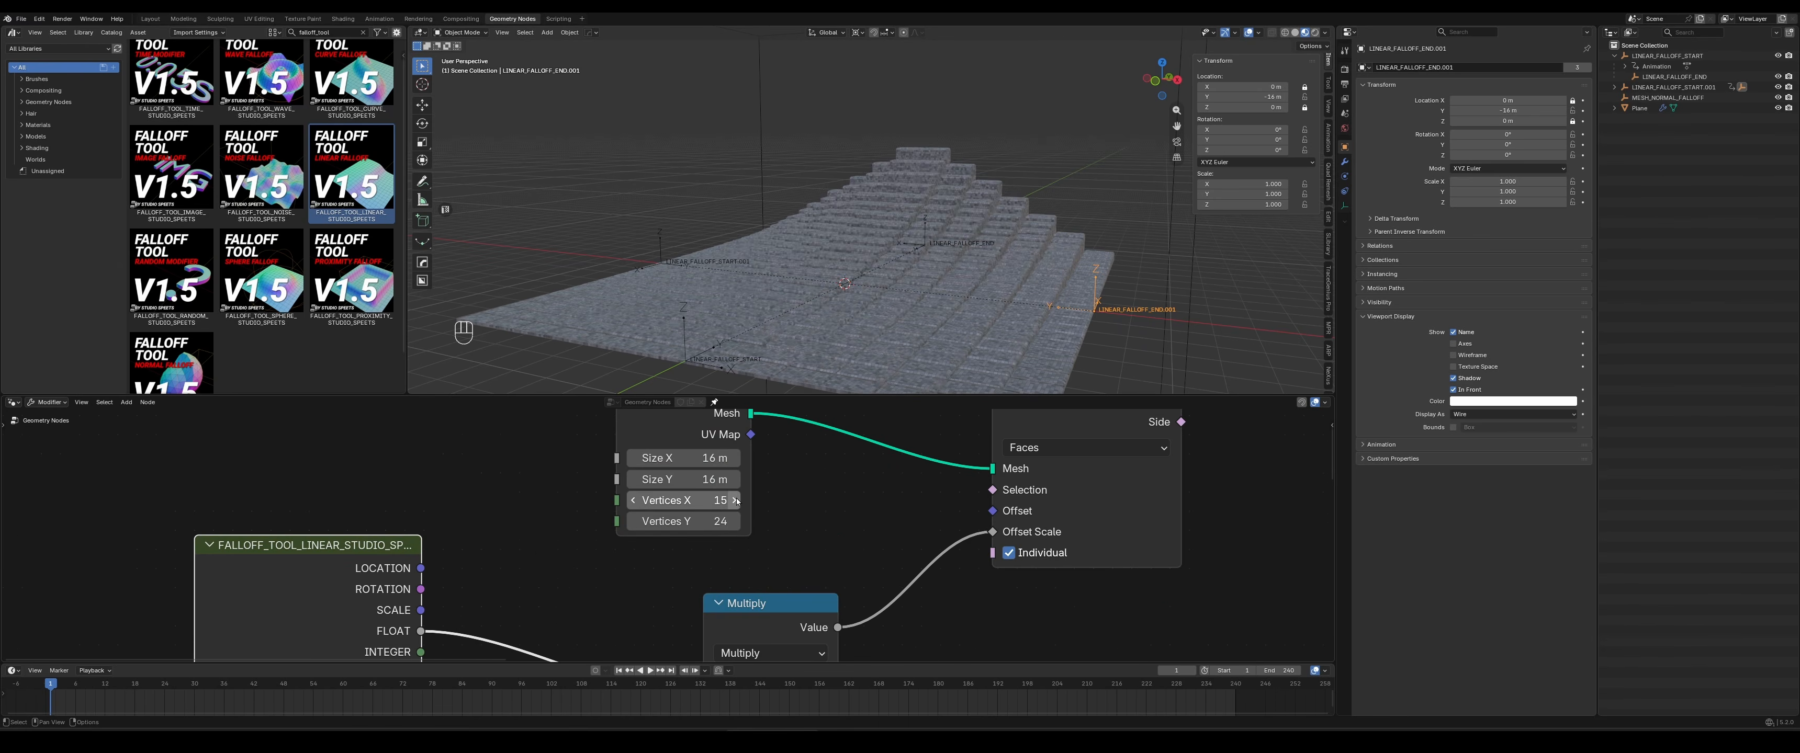
pyautogui.click(735, 500)
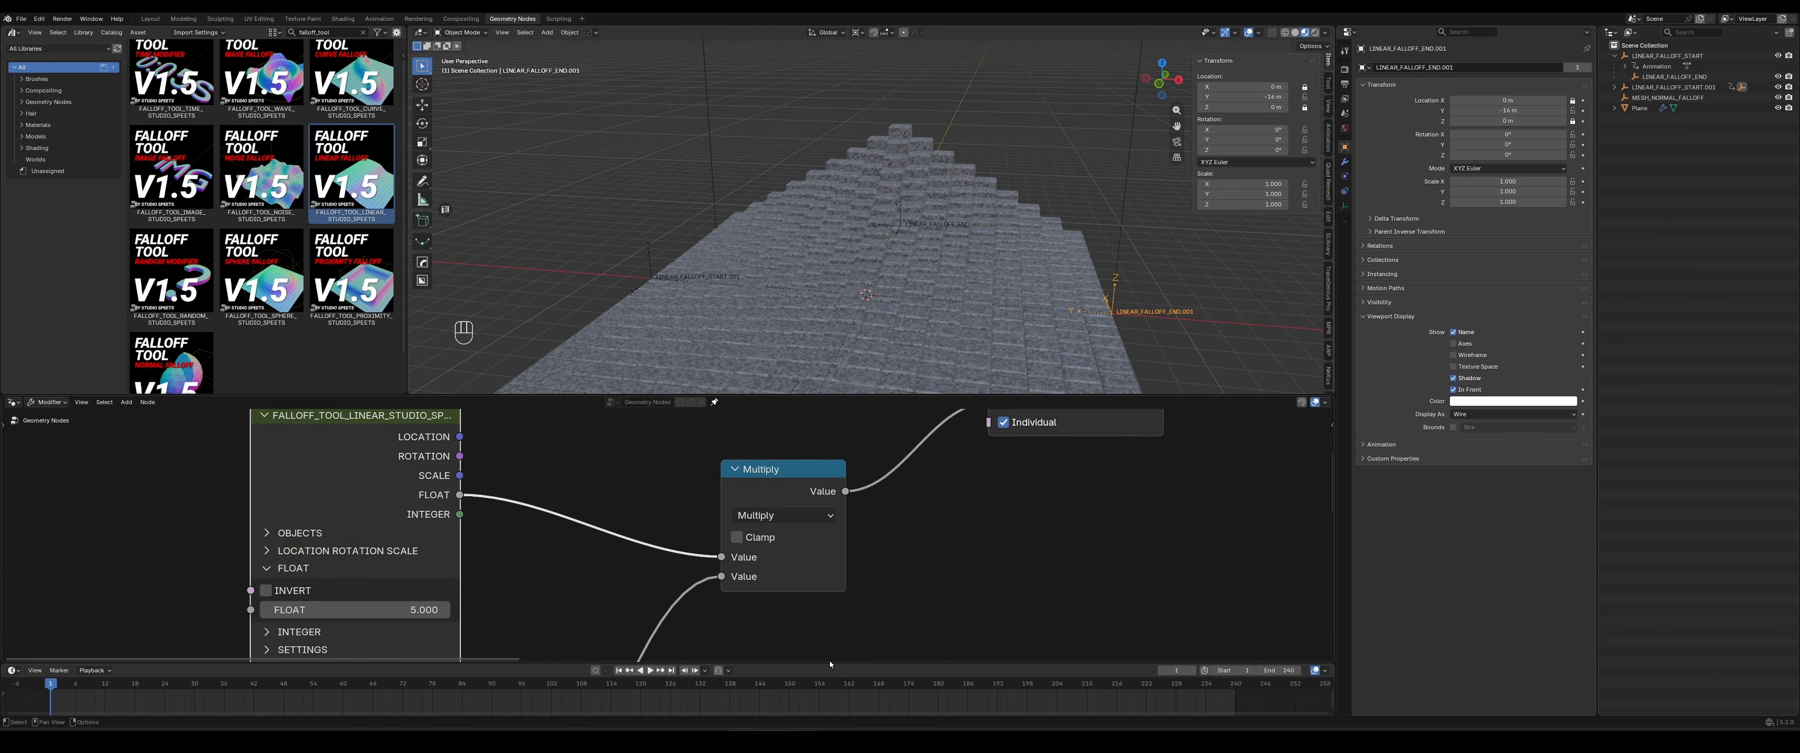
# Open the second linear falloff's node group and enter its nested User Curves group for editing
pyautogui.moveTo(942, 571); pyautogui.dragTo(935, 322, button='middle')
pyautogui.moveTo(702, 569); pyautogui.dragTo(808, 462, button='middle')
pyautogui.moveTo(685, 519); pyautogui.dragTo(805, 746, button='middle')
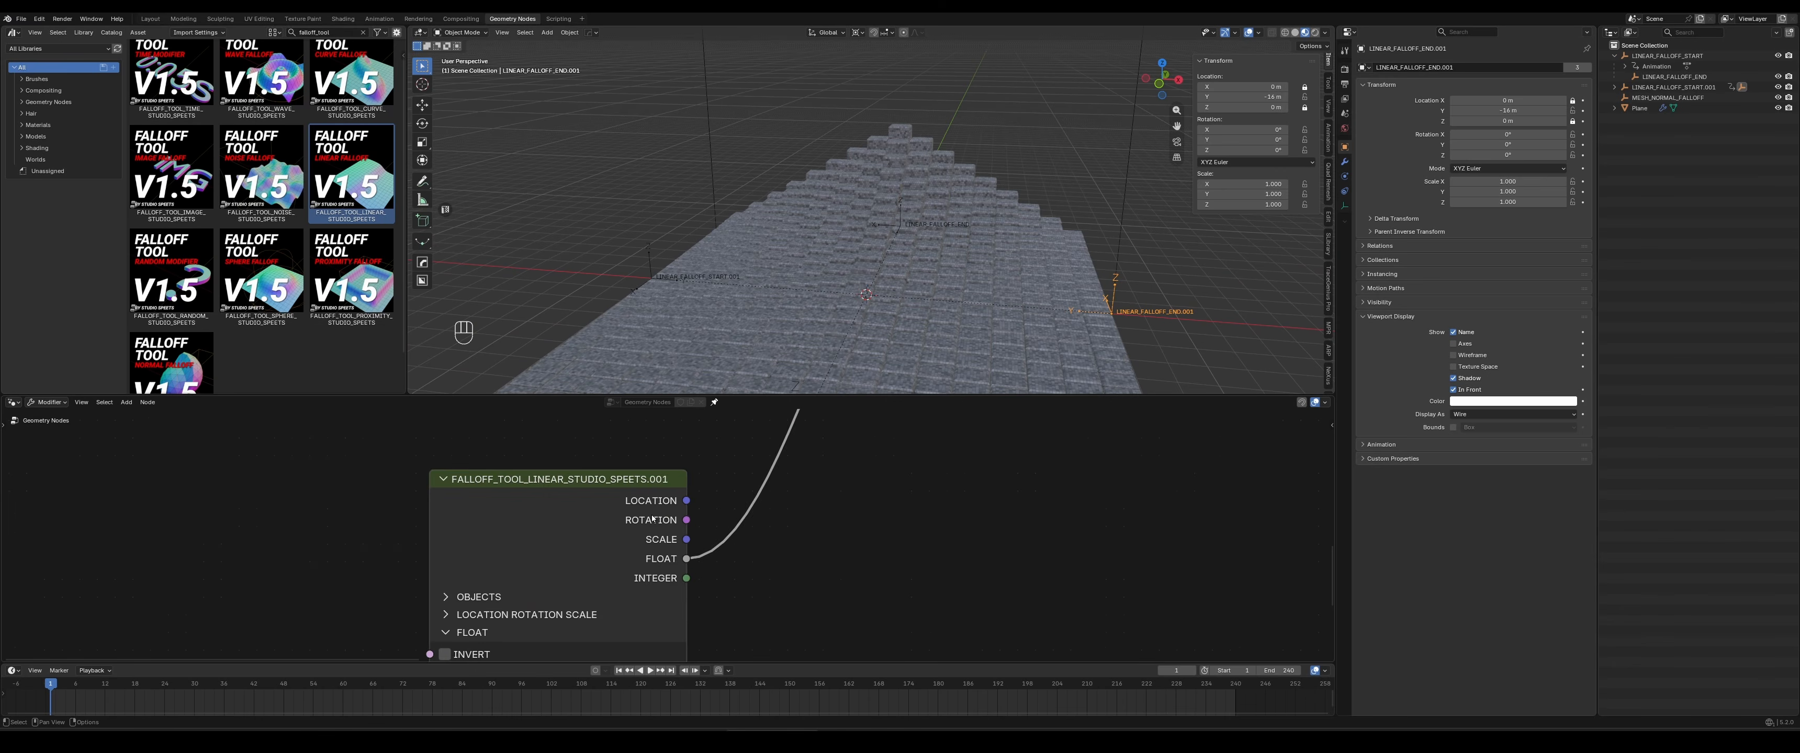
pyautogui.click(554, 509)
pyautogui.scroll(-8, 743, 551)
pyautogui.press('Tab')
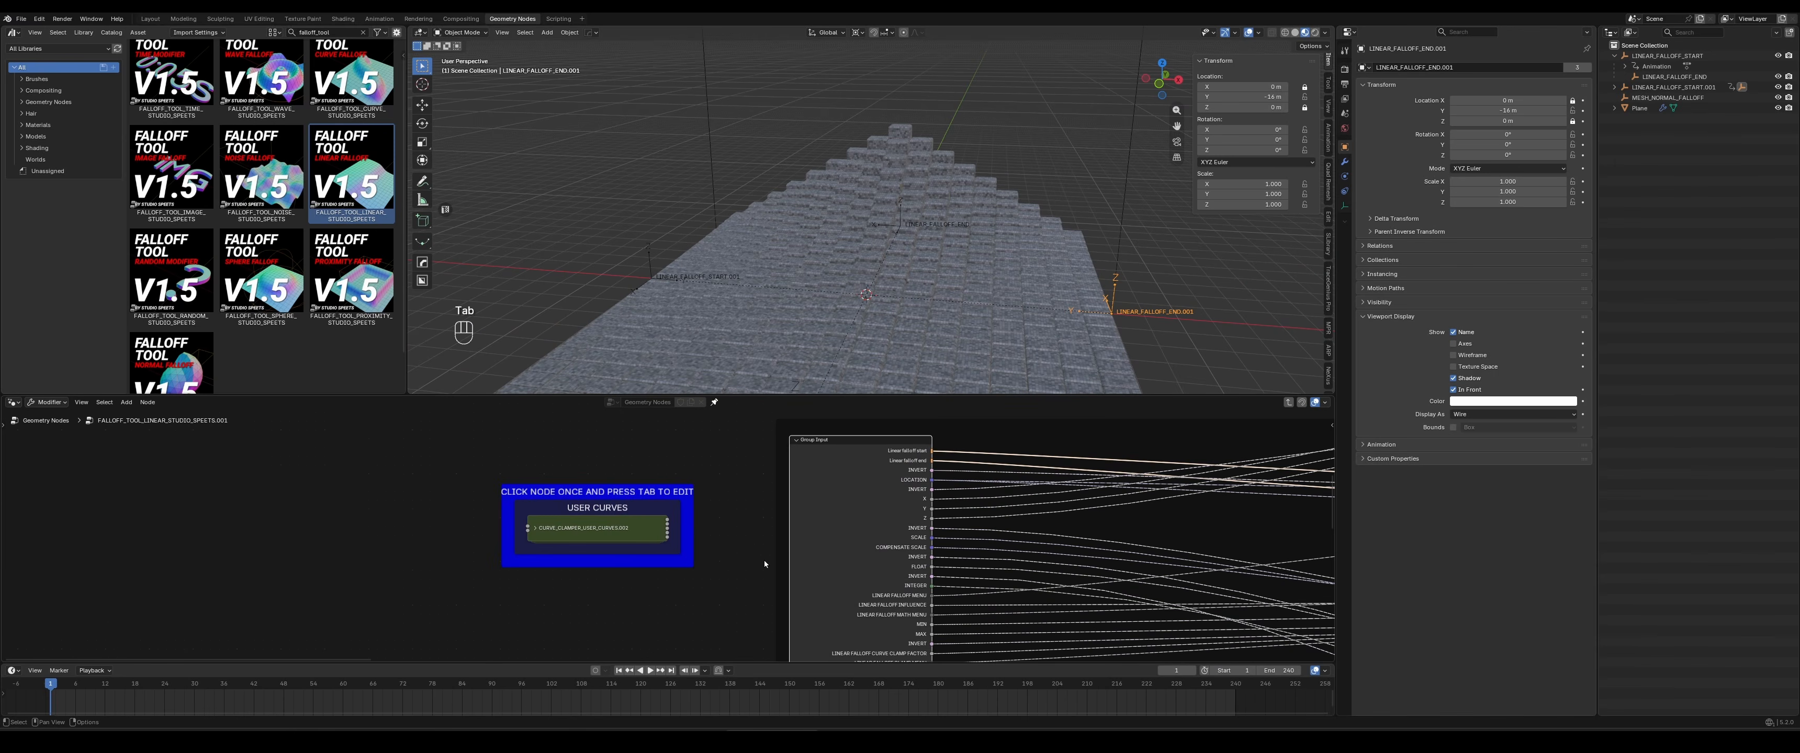
pyautogui.click(578, 532)
pyautogui.press('Tab')
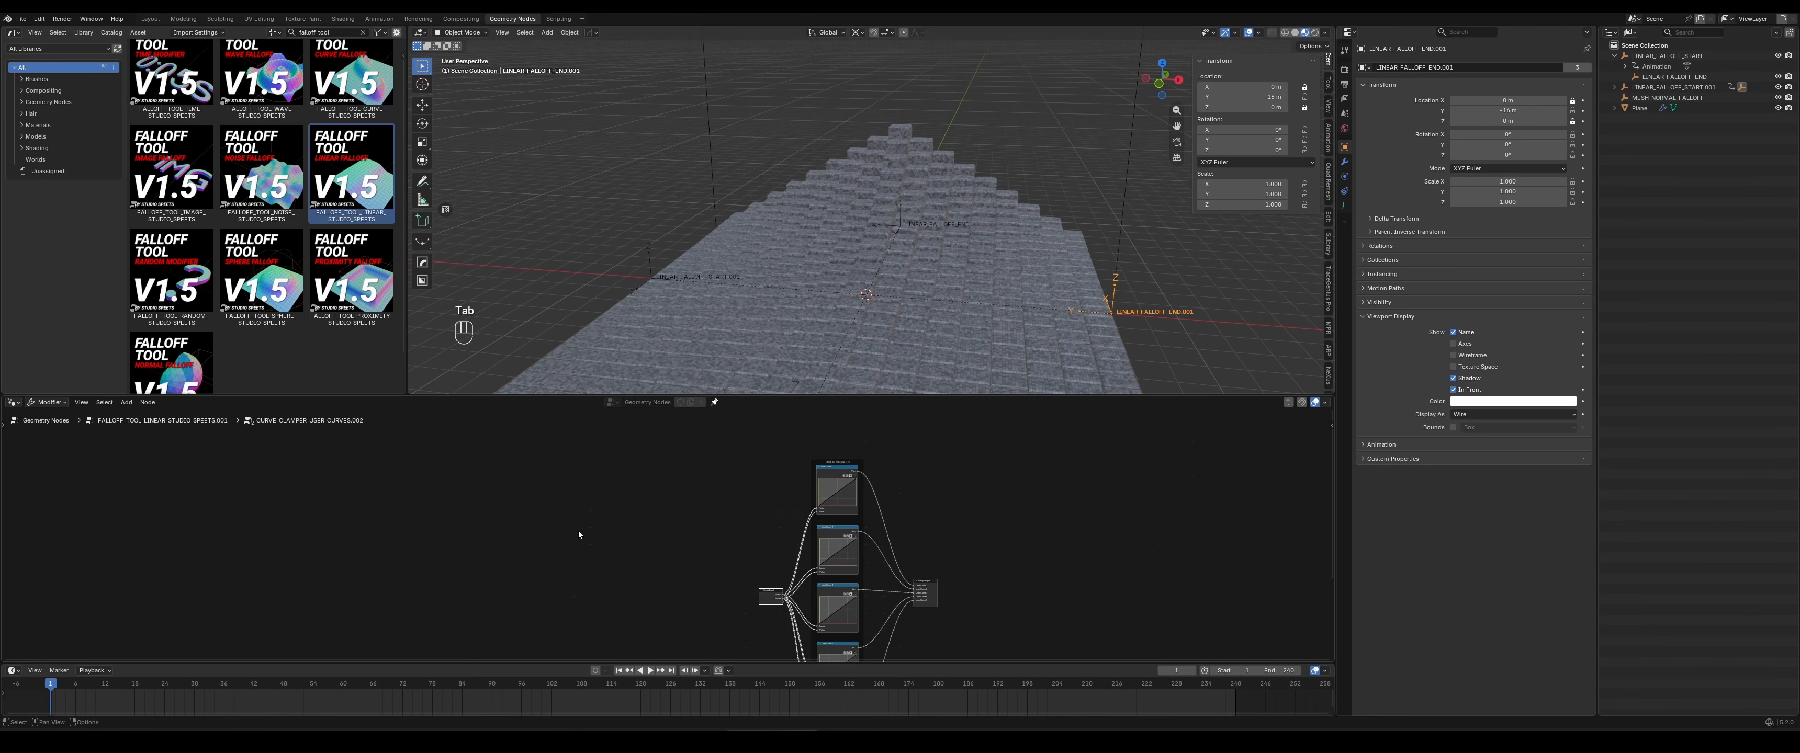
# Add a control point to User Curve 1 at about 0.25, 0.31
pyautogui.scroll(3, 877, 514)
pyautogui.scroll(2, 819, 504)
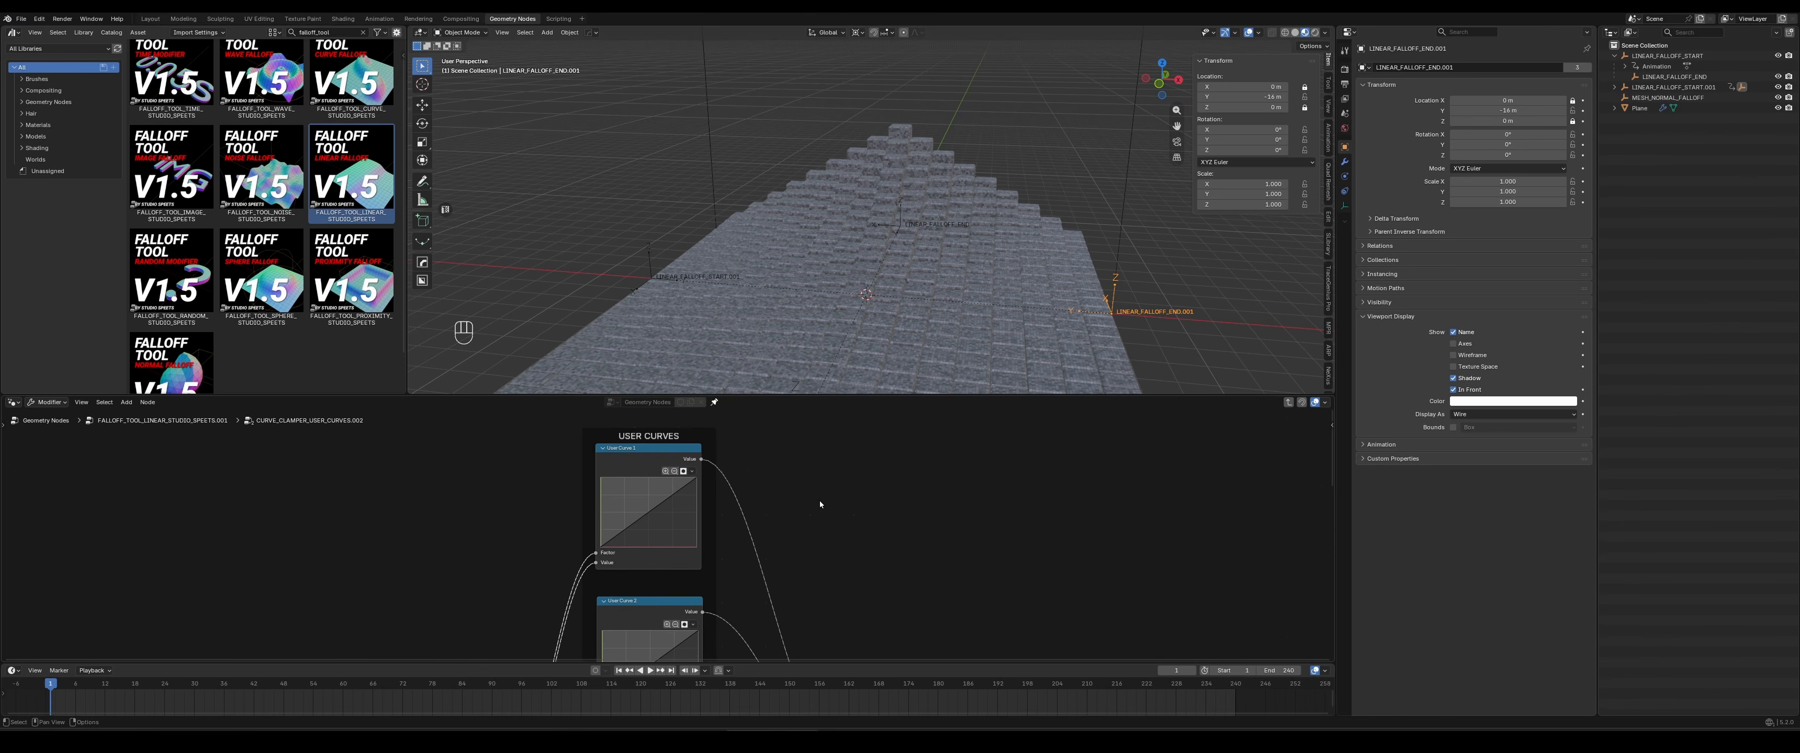
pyautogui.scroll(-1, 820, 504)
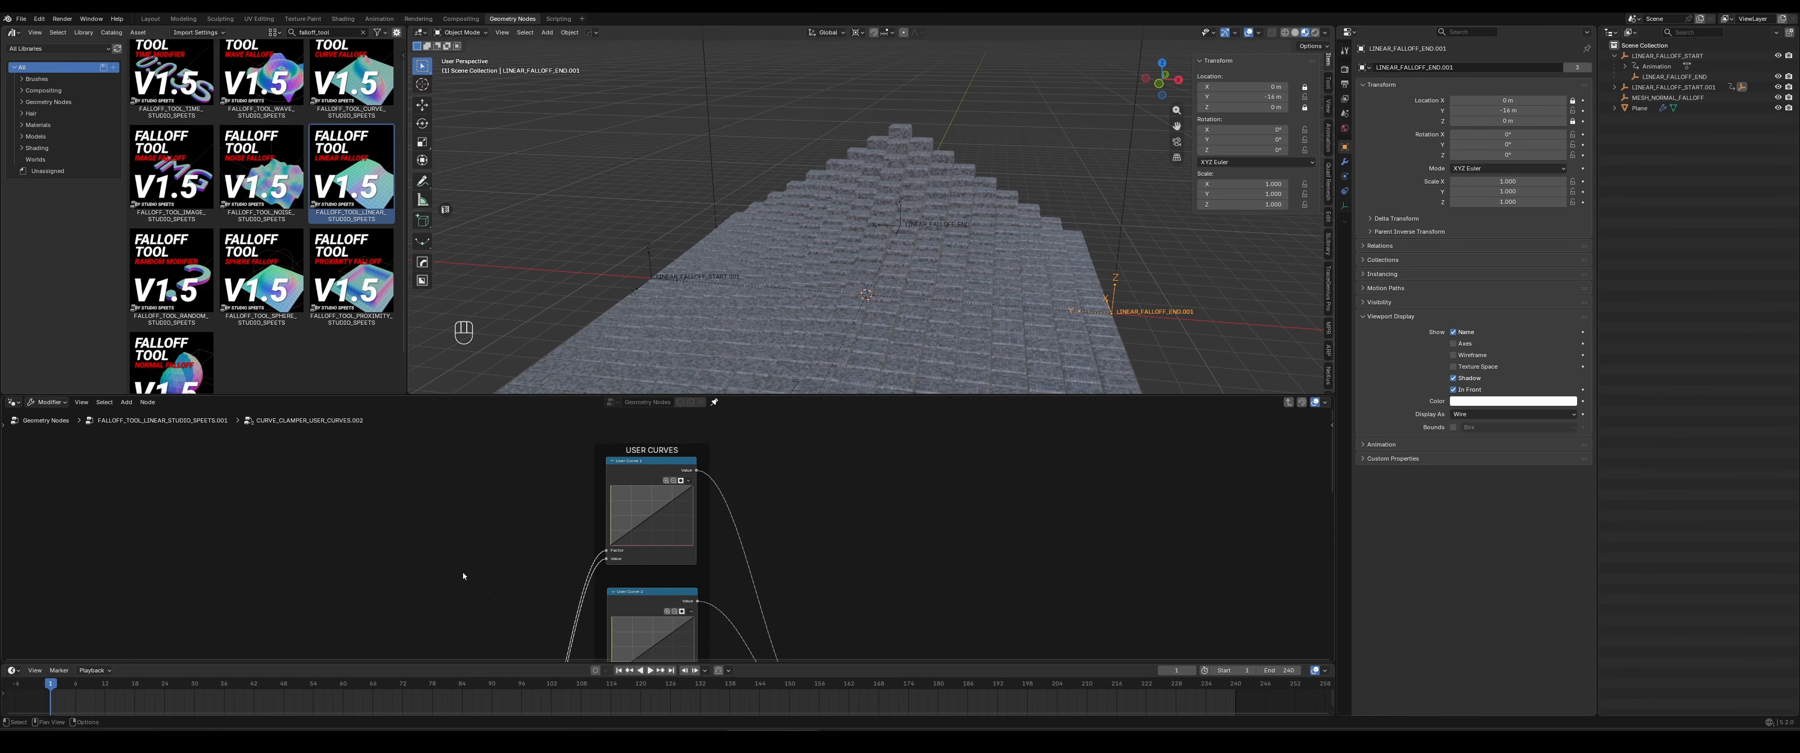
pyautogui.scroll(1, 763, 593)
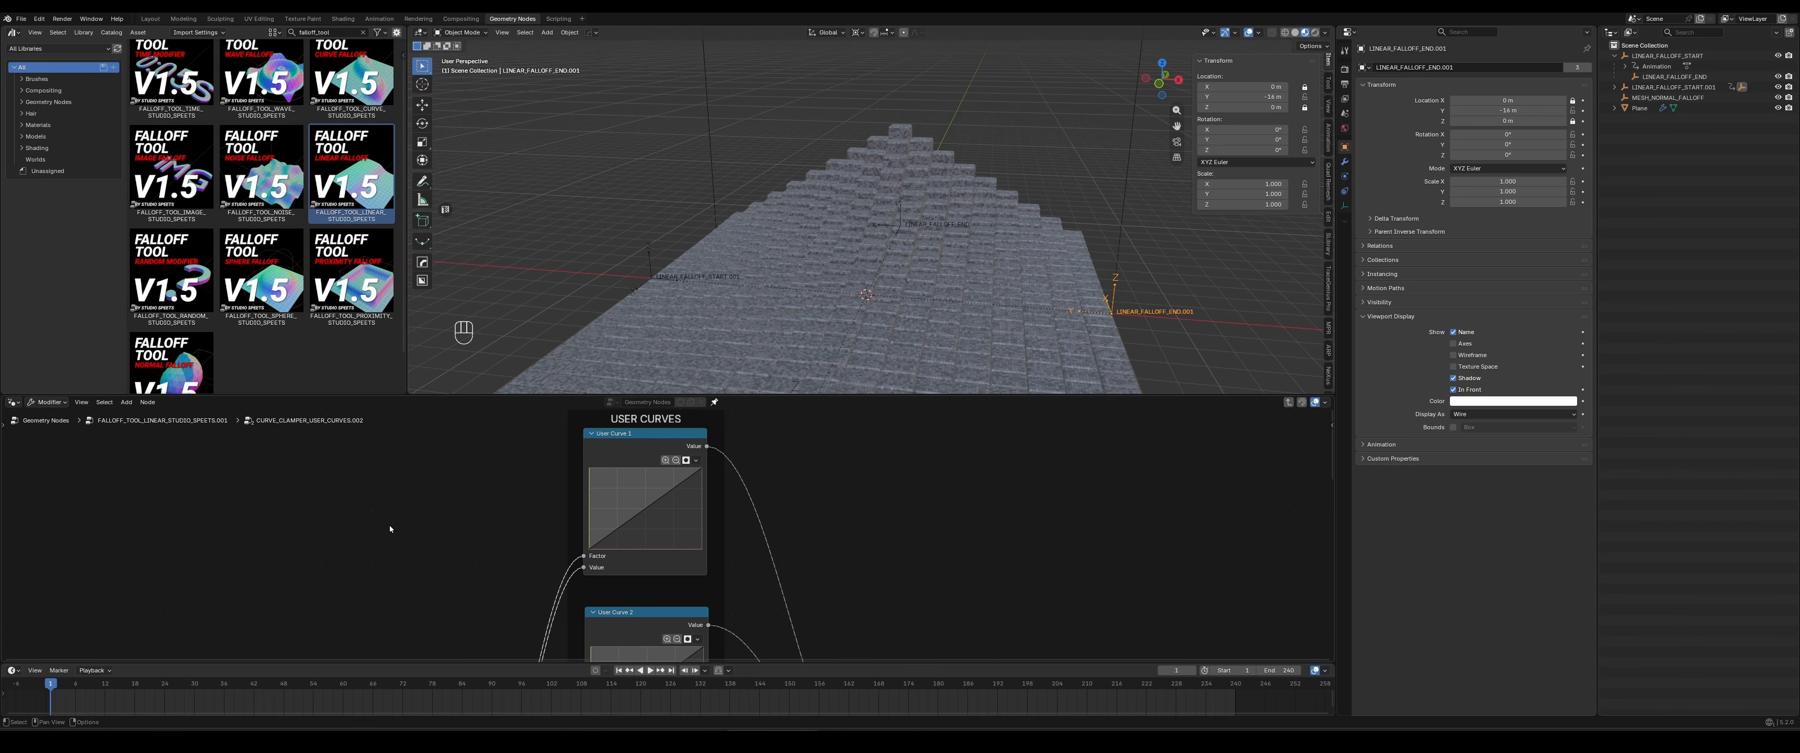
pyautogui.scroll(3, 655, 501)
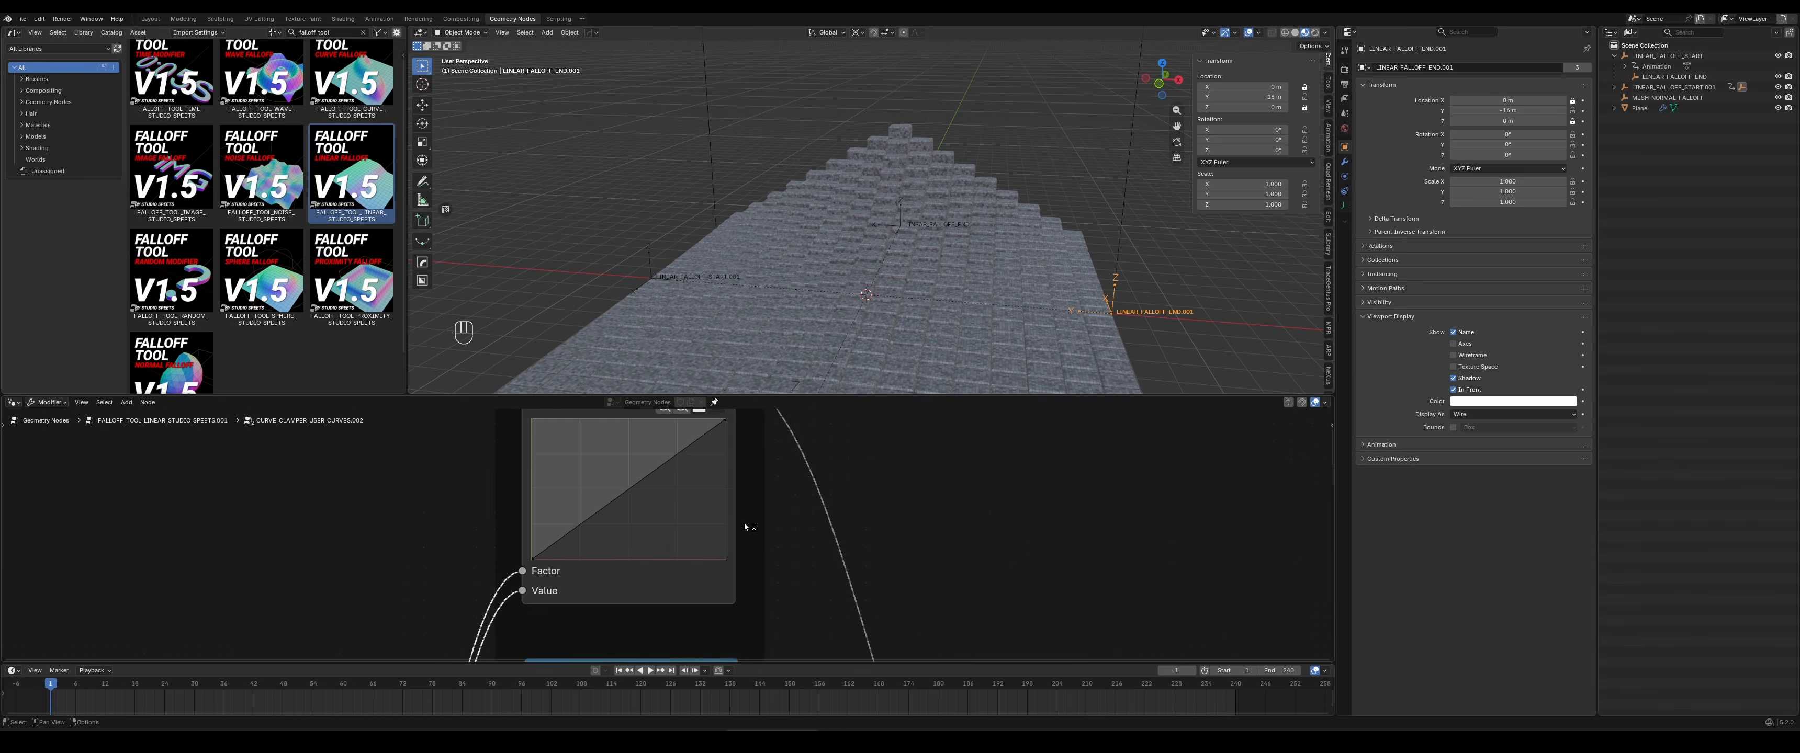
pyautogui.moveTo(591, 559); pyautogui.dragTo(581, 523)
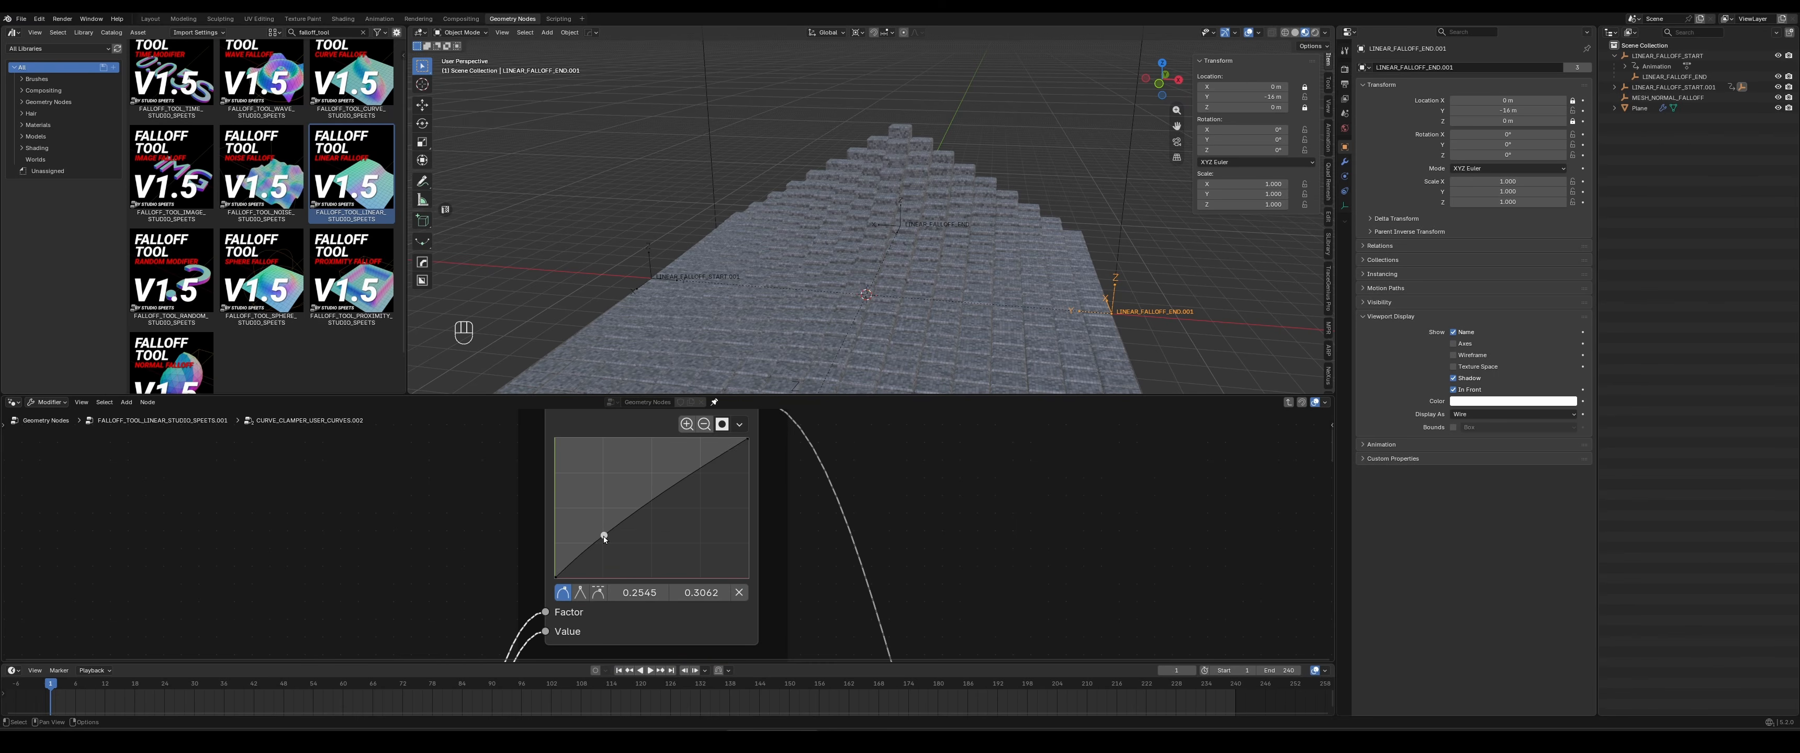
# Set the second linear falloff's curve clamp to User Curve - 1 and reopen its User Curves group
pyautogui.press('Tab')
pyautogui.click(40, 421)
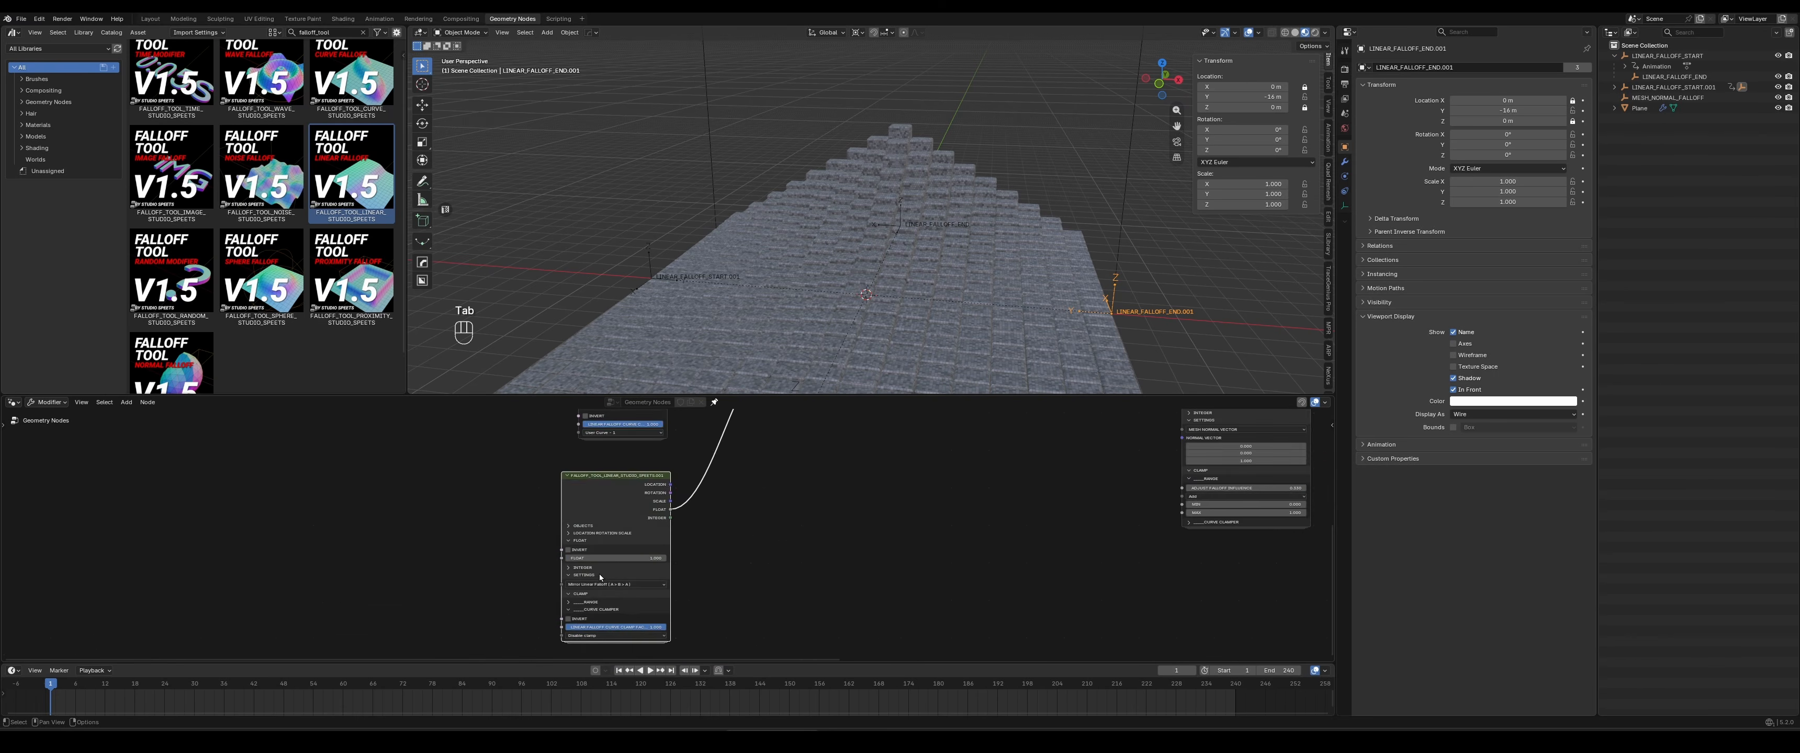
pyautogui.moveTo(735, 606); pyautogui.dragTo(756, 517, button='middle')
pyautogui.scroll(3, 678, 530)
pyautogui.click(608, 553)
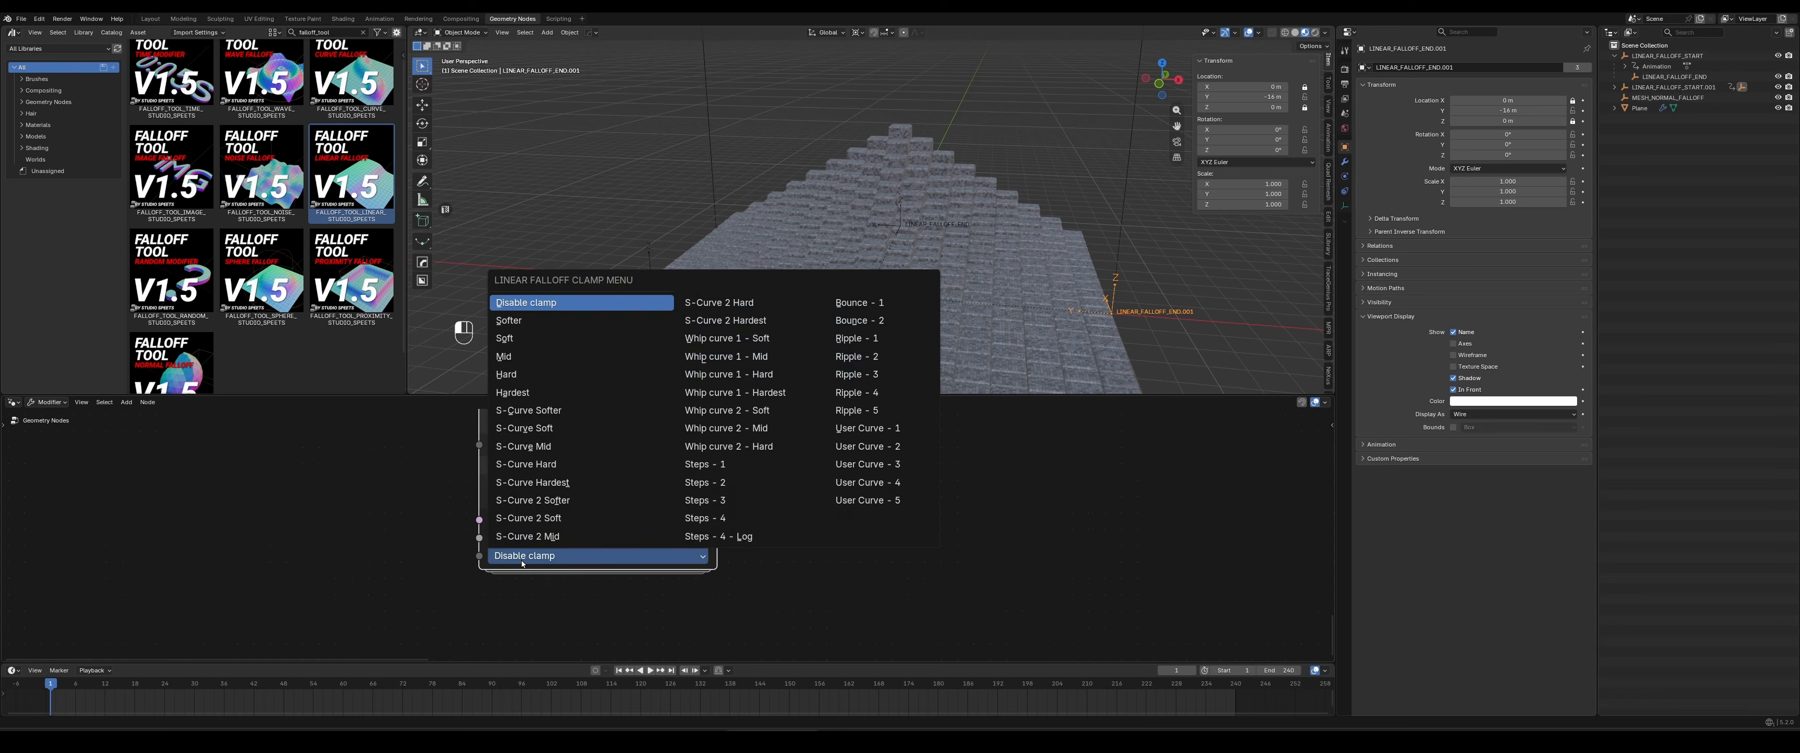
pyautogui.click(890, 461)
pyautogui.press('Tab')
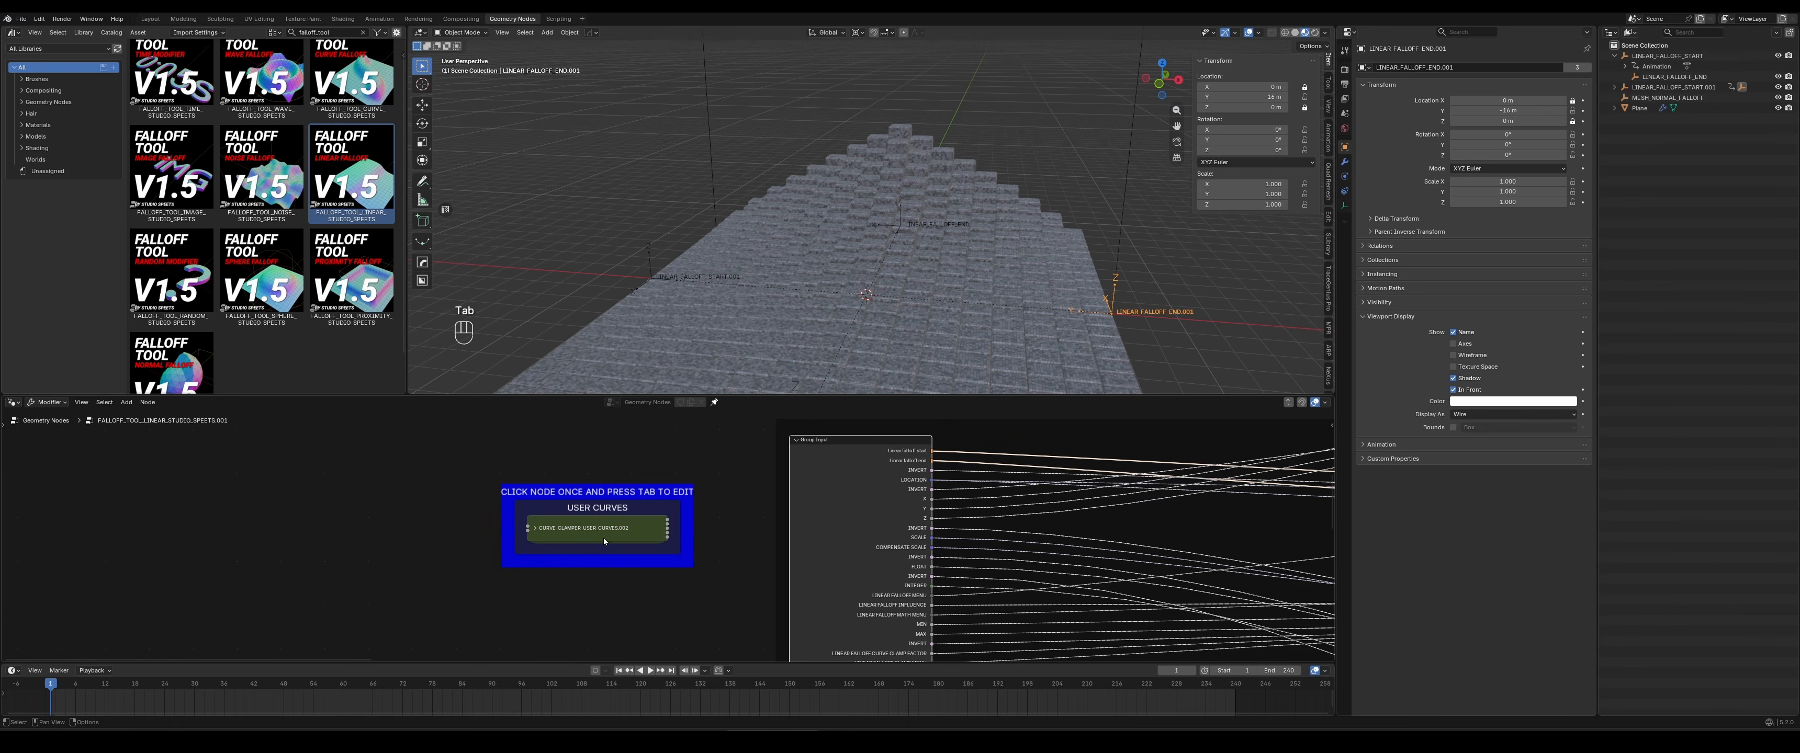
pyautogui.press('Tab')
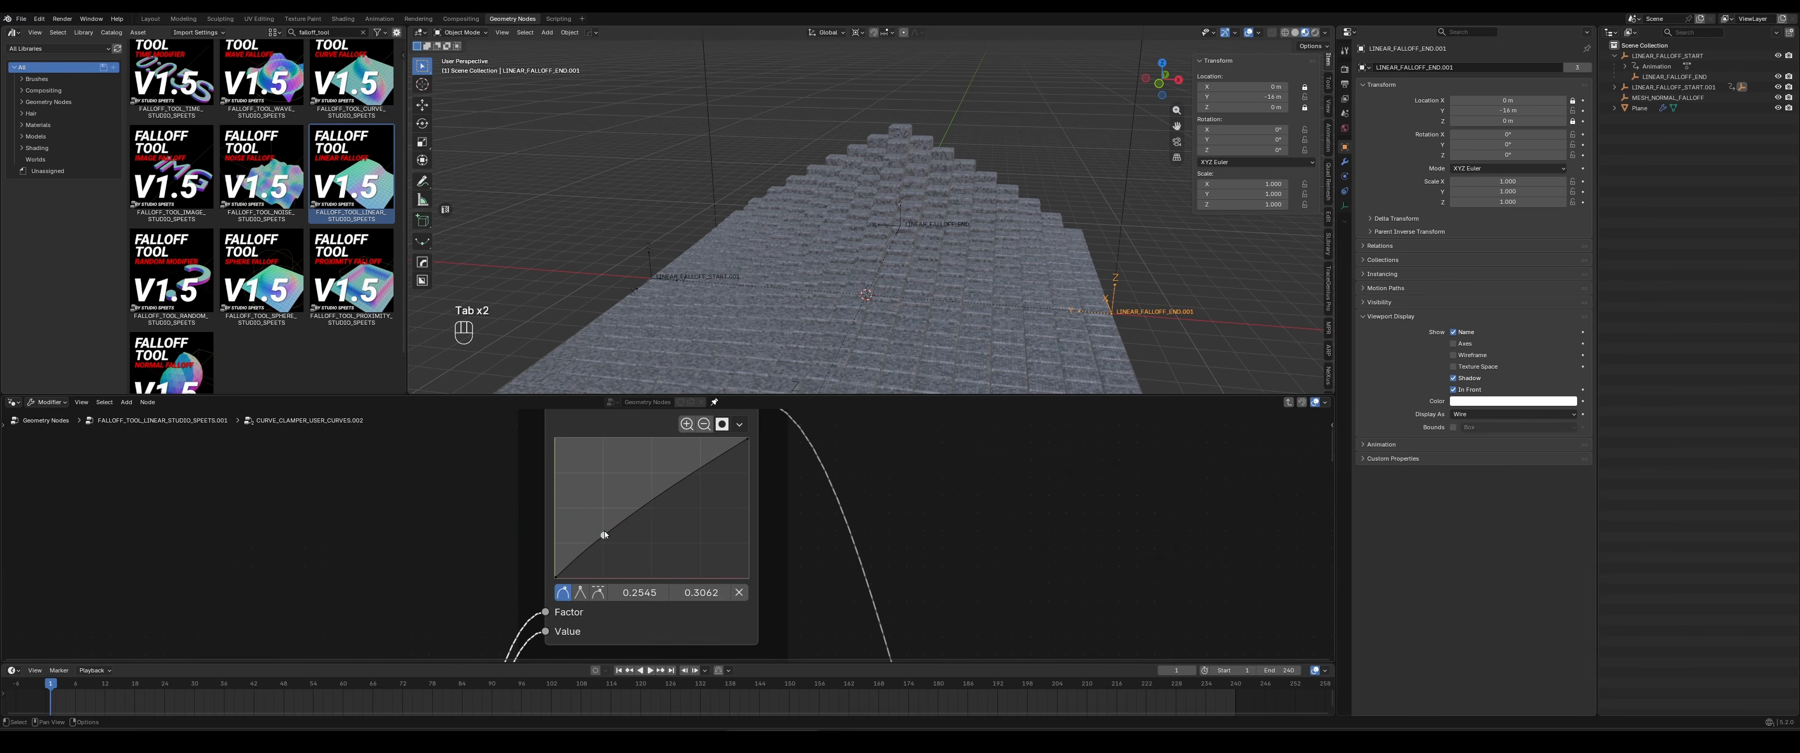
# Try reshaping User Curve 1 into a dip by raising its start point and moving the middle point to about 0.56, 0.30
pyautogui.moveTo(604, 535); pyautogui.dragTo(586, 507)
pyautogui.moveTo(859, 308); pyautogui.dragTo(826, 365, button='middle')
pyautogui.moveTo(555, 579); pyautogui.dragTo(554, 508)
pyautogui.moveTo(586, 506); pyautogui.dragTo(664, 536)
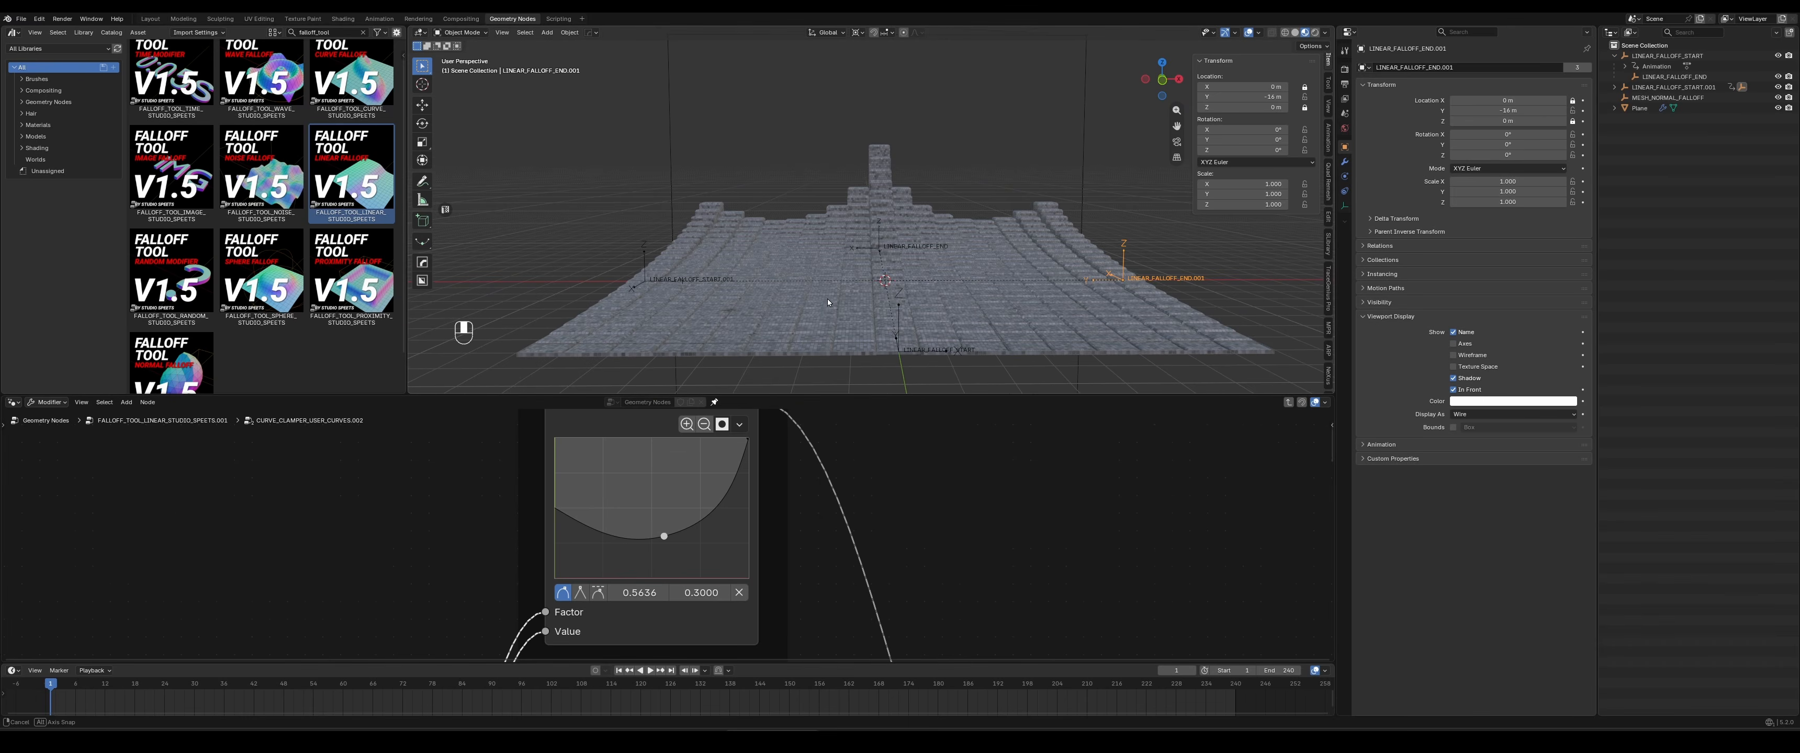
pyautogui.moveTo(783, 294); pyautogui.dragTo(823, 264, button='middle')
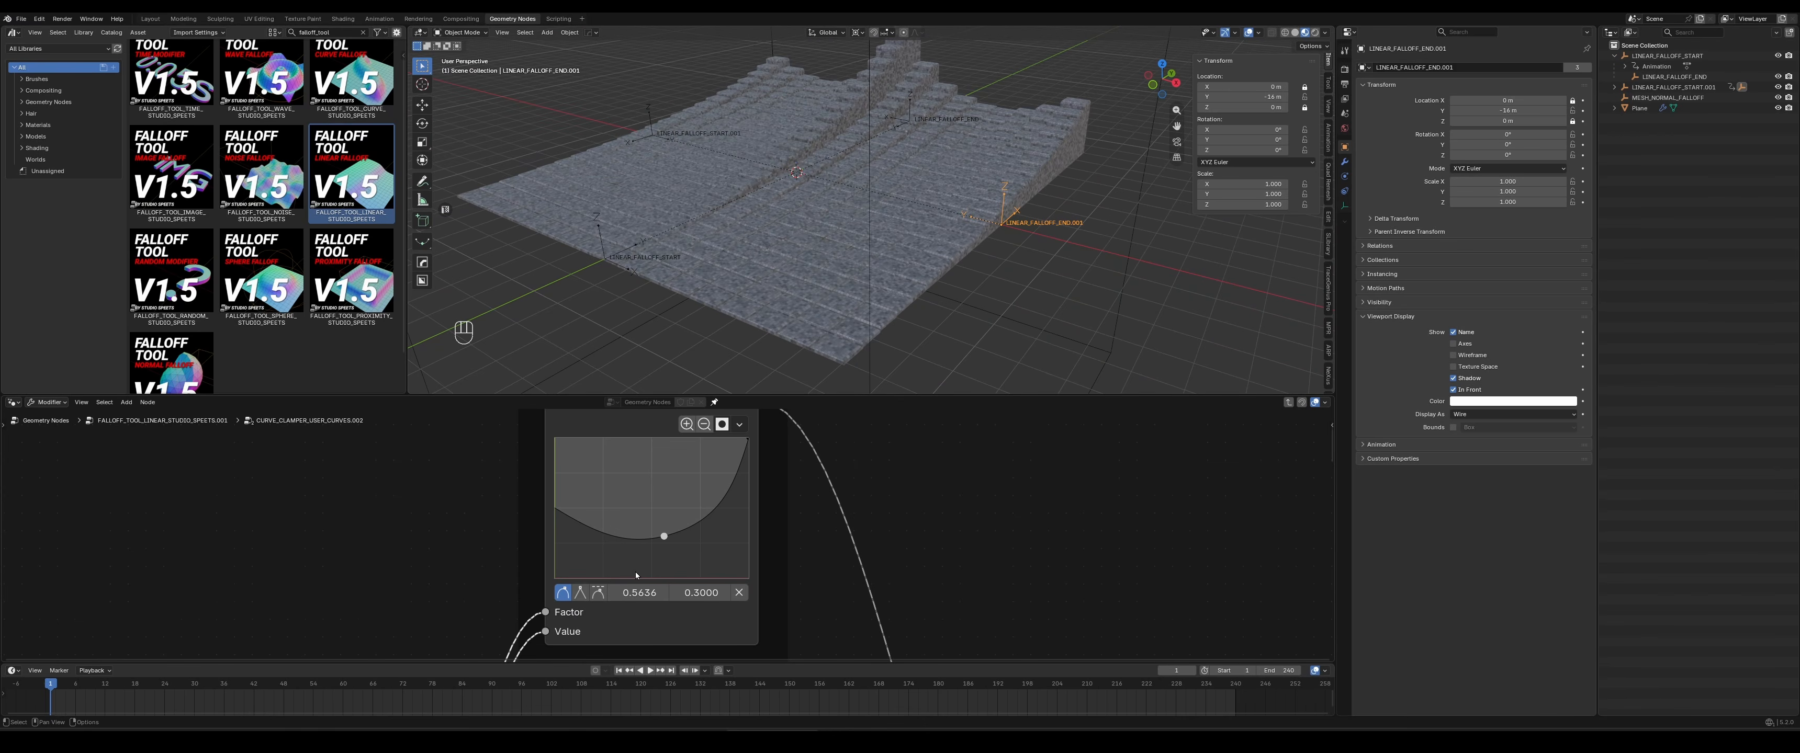
# Reset User Curve 1 and bow it upward with two new control points, the second at about 0.42, 0.61
pyautogui.click(739, 424)
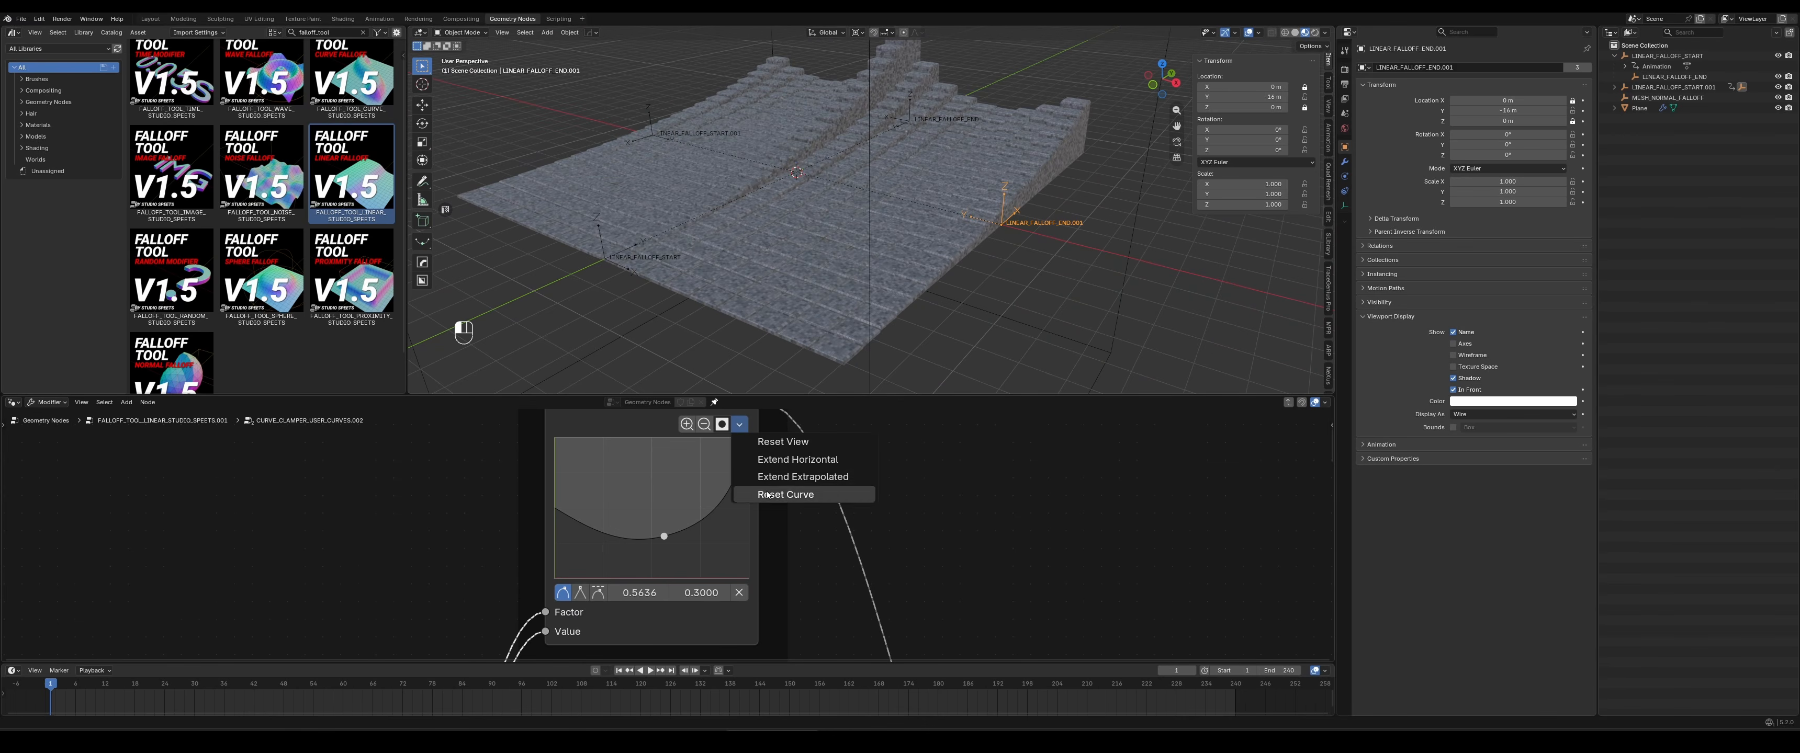
pyautogui.click(797, 497)
pyautogui.click(626, 531)
pyautogui.moveTo(626, 532); pyautogui.dragTo(637, 493)
pyautogui.moveTo(823, 265); pyautogui.dragTo(919, 247, button='middle')
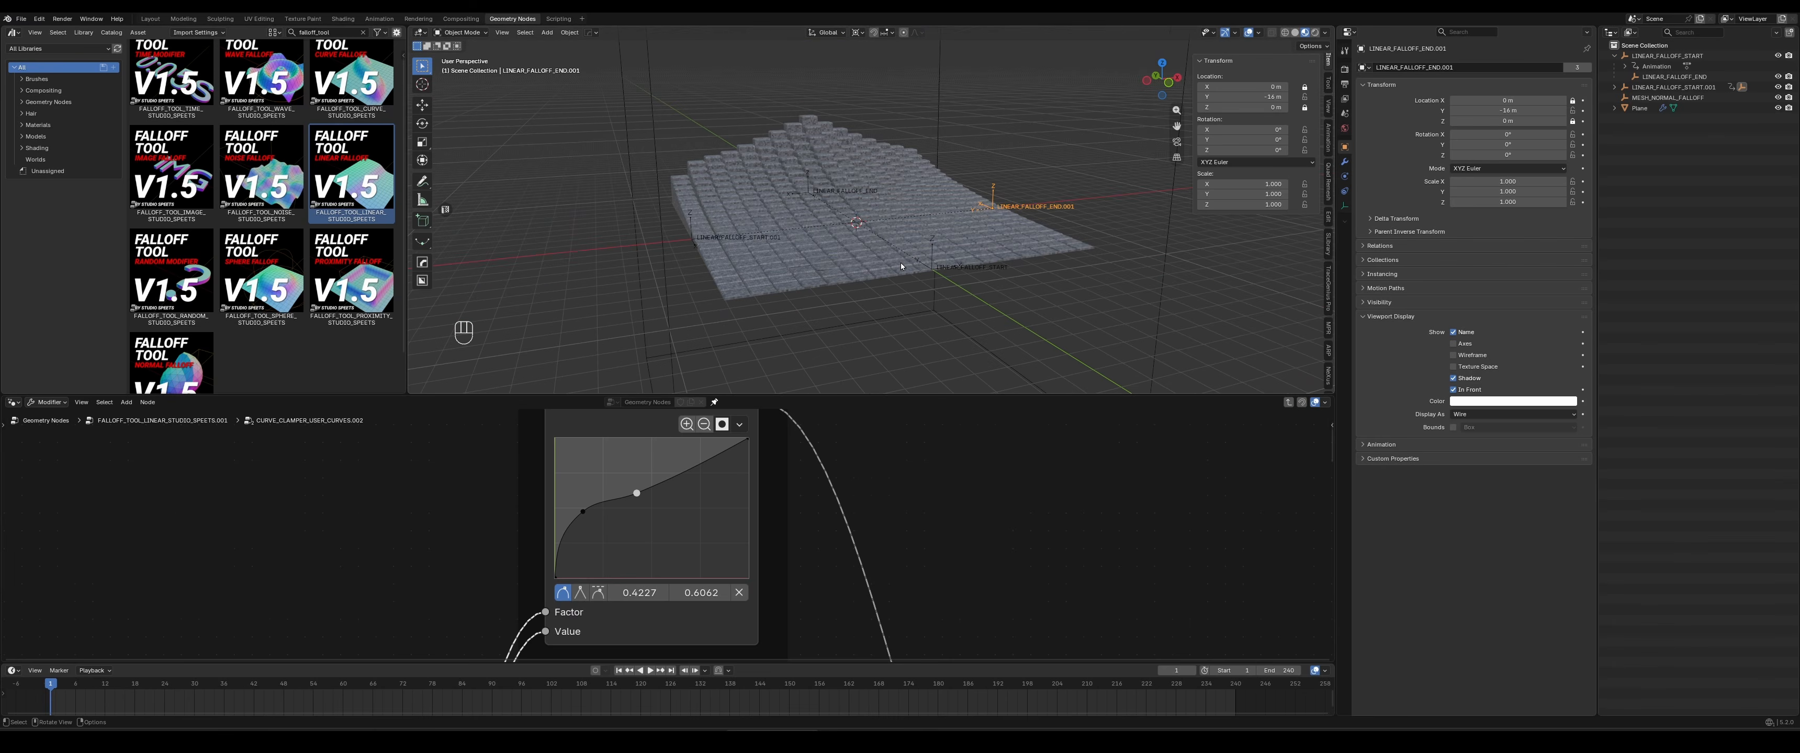
# Add two more control points to the rising part of User Curve 1 and pull its end point down
pyautogui.click(694, 477)
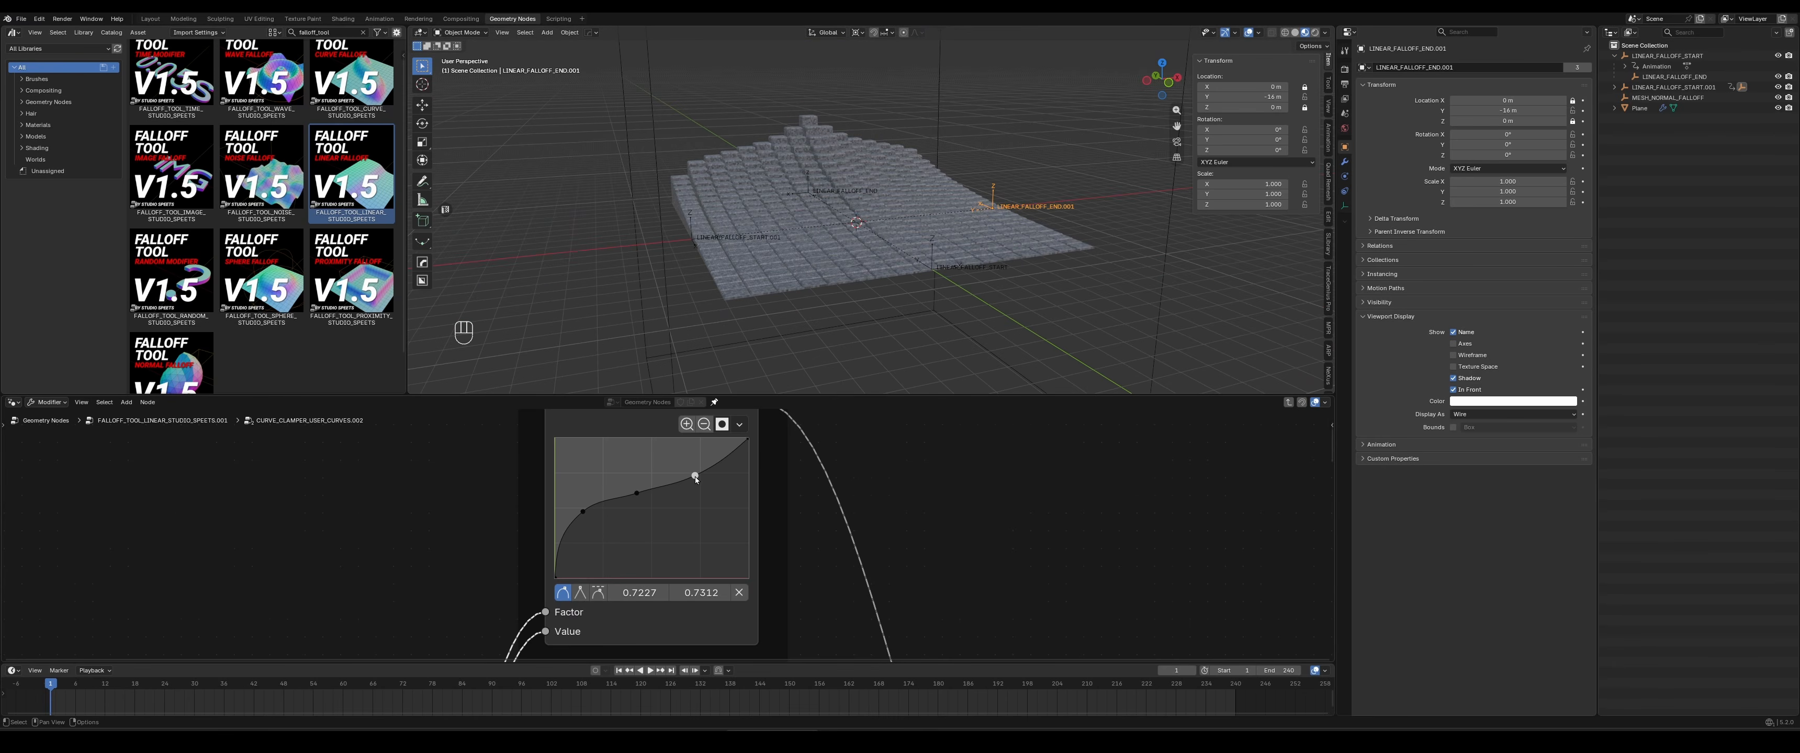
pyautogui.moveTo(694, 477); pyautogui.dragTo(742, 524)
pyautogui.click(711, 458)
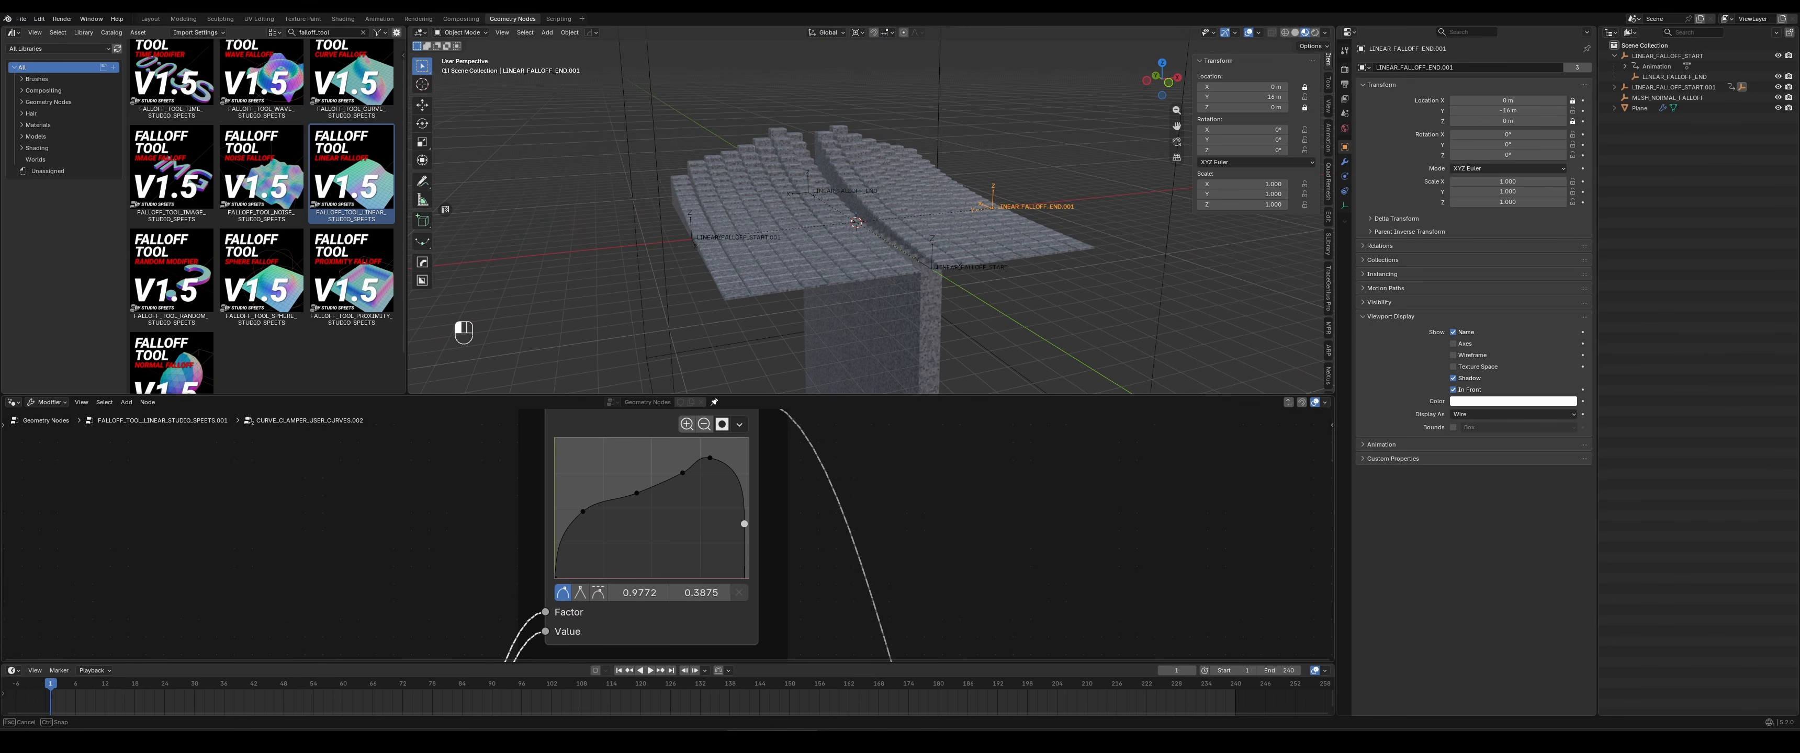
# Set the end point of User Curve 1 to X 1 and Y 0.5
pyautogui.click(641, 592)
pyautogui.write('1')
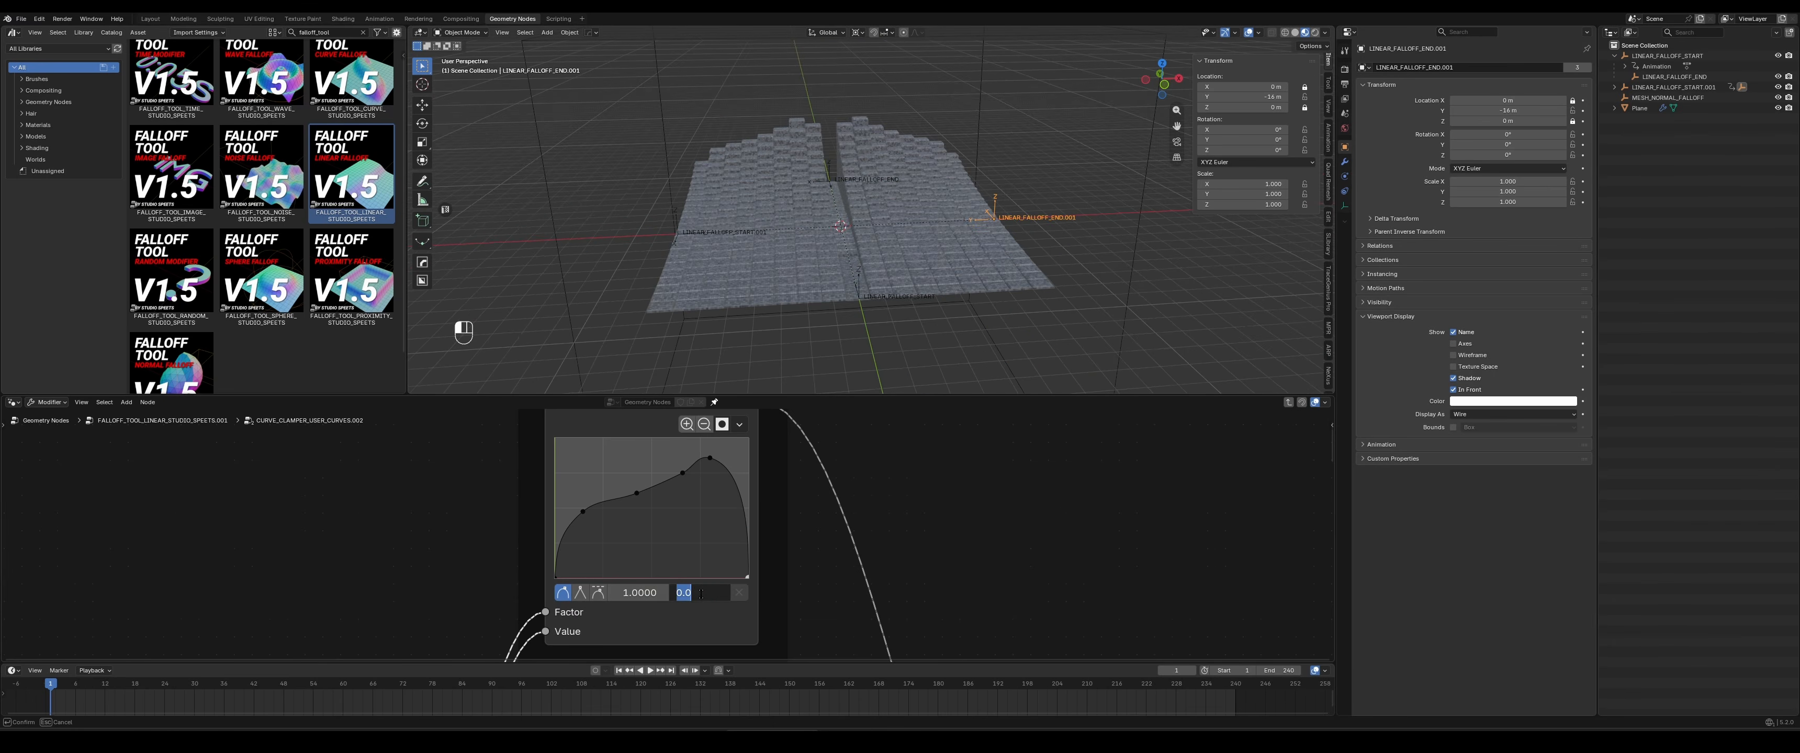
pyautogui.write('0.2')
pyautogui.press('Return')
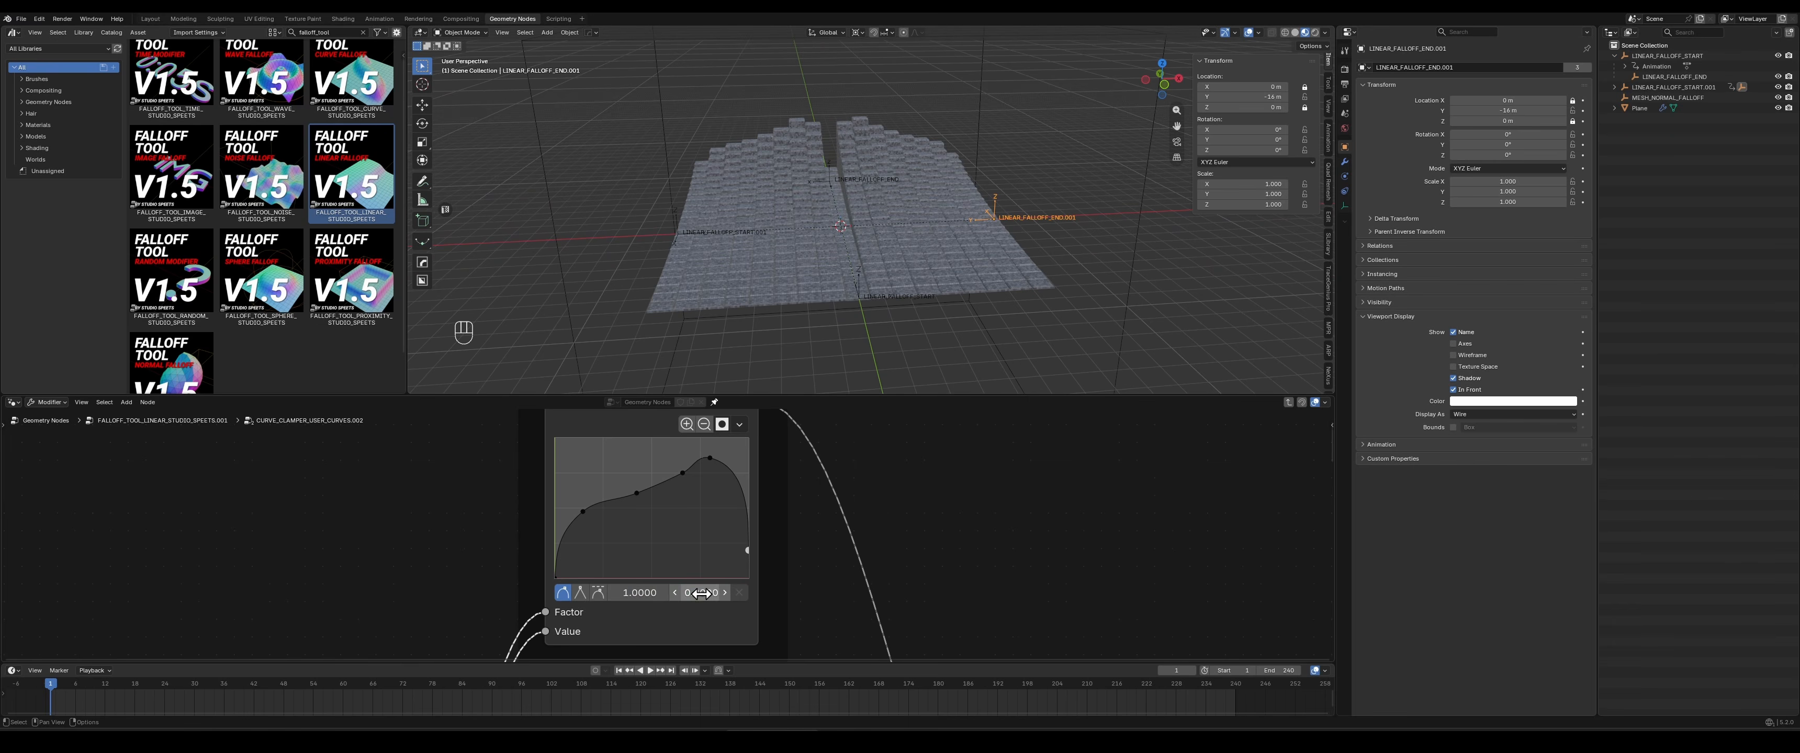
pyautogui.click(701, 593)
pyautogui.write('0.5')
pyautogui.press('Return')
# Switch the start, intermediate and peak points of User Curve 1 to vector handles for straight segments
pyautogui.click(710, 457)
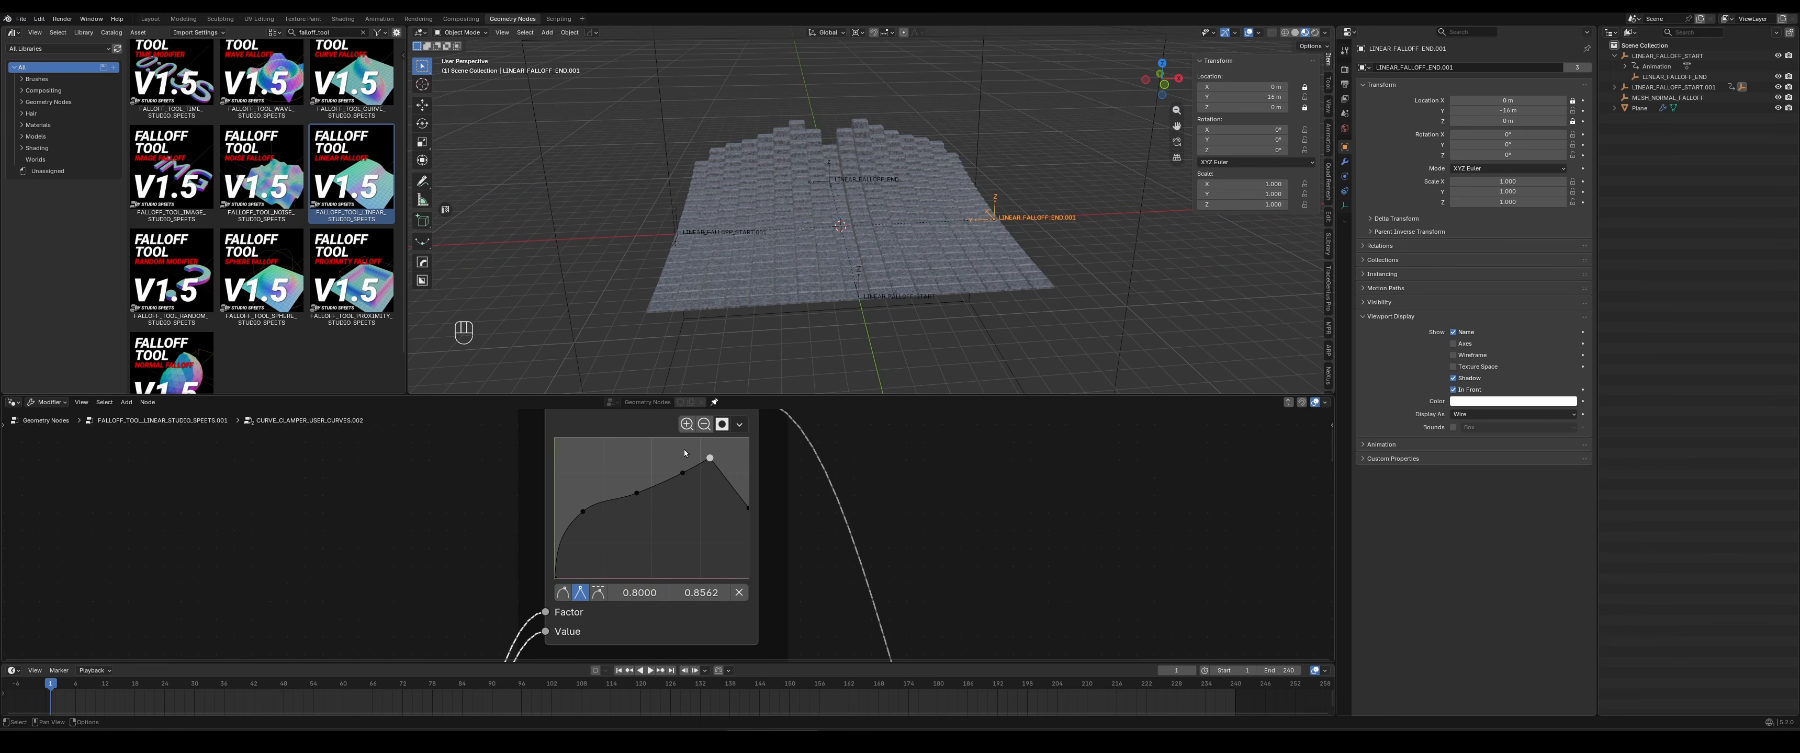
pyautogui.moveTo(684, 453); pyautogui.dragTo(651, 496)
pyautogui.scroll(-2, 650, 475)
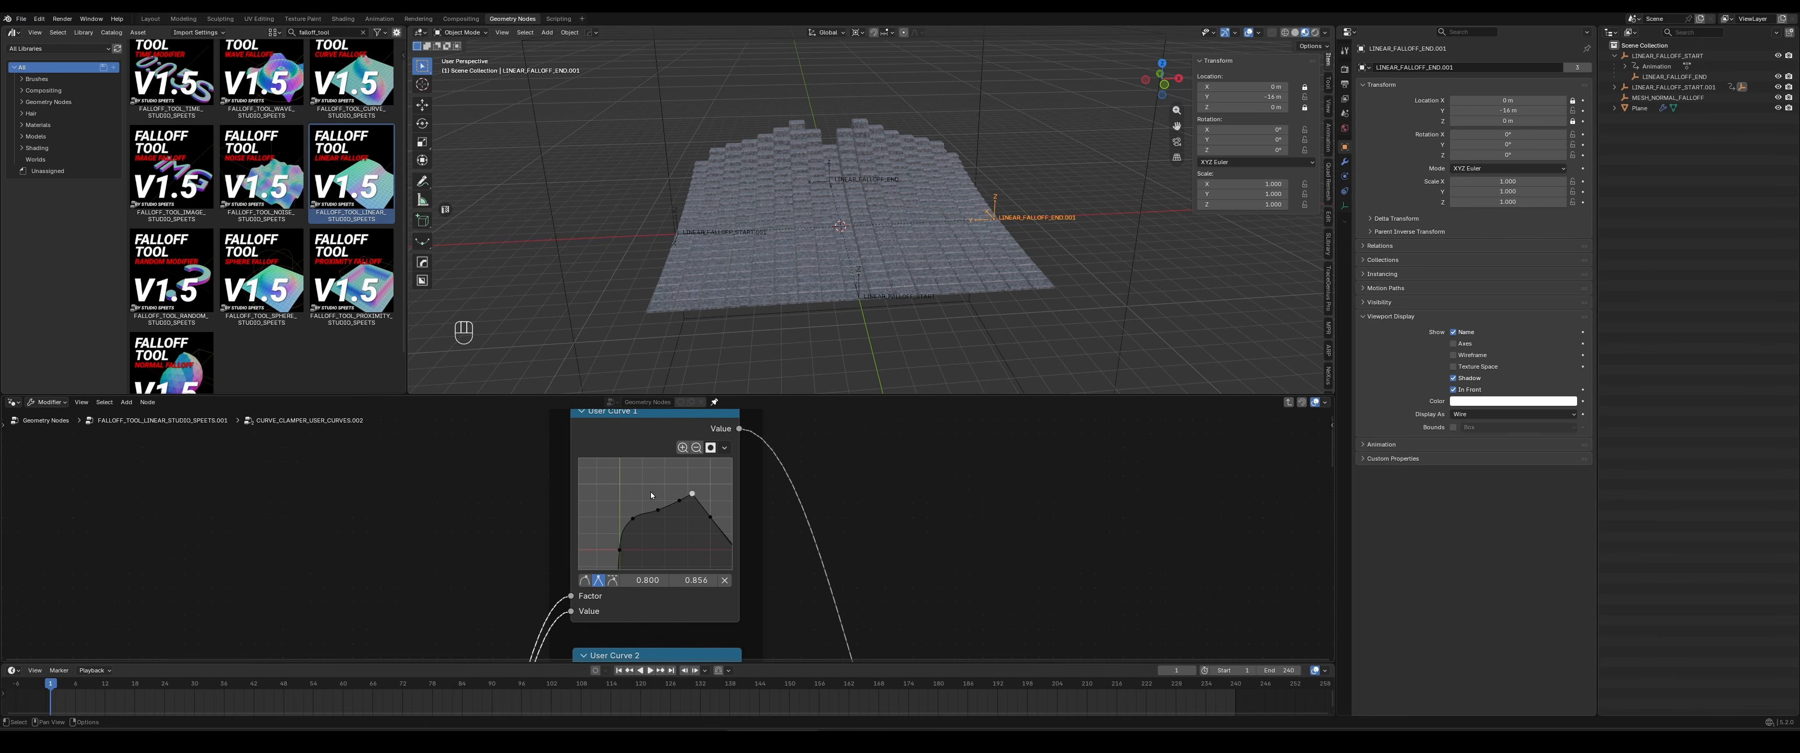
pyautogui.click(680, 501)
pyautogui.hotkey('ctrl', 'z')
pyautogui.click(639, 509)
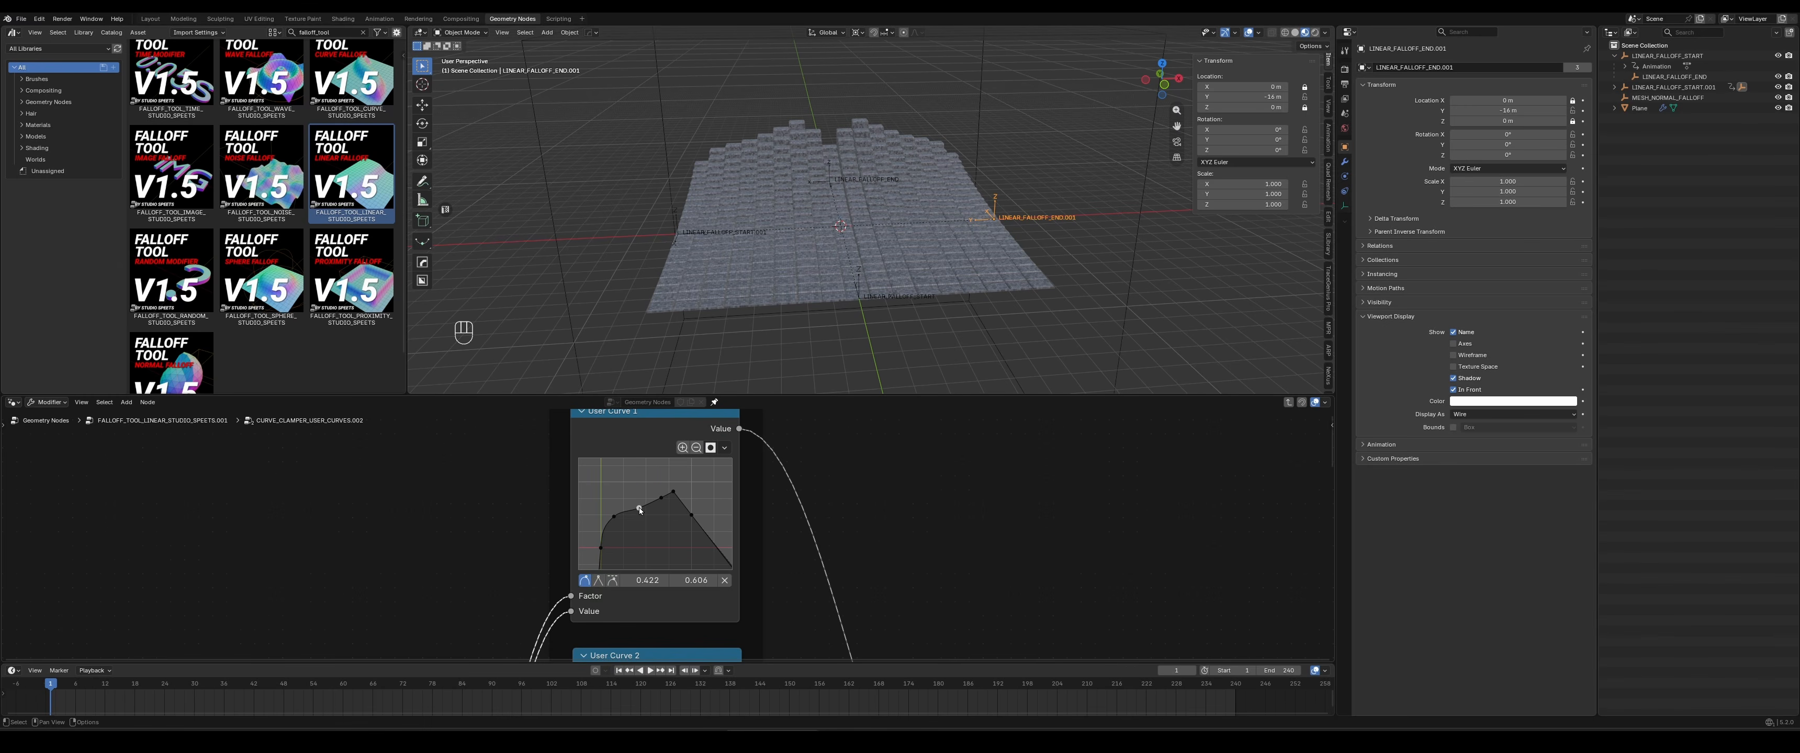
pyautogui.click(596, 581)
pyautogui.click(613, 516)
pyautogui.click(598, 580)
pyautogui.click(600, 548)
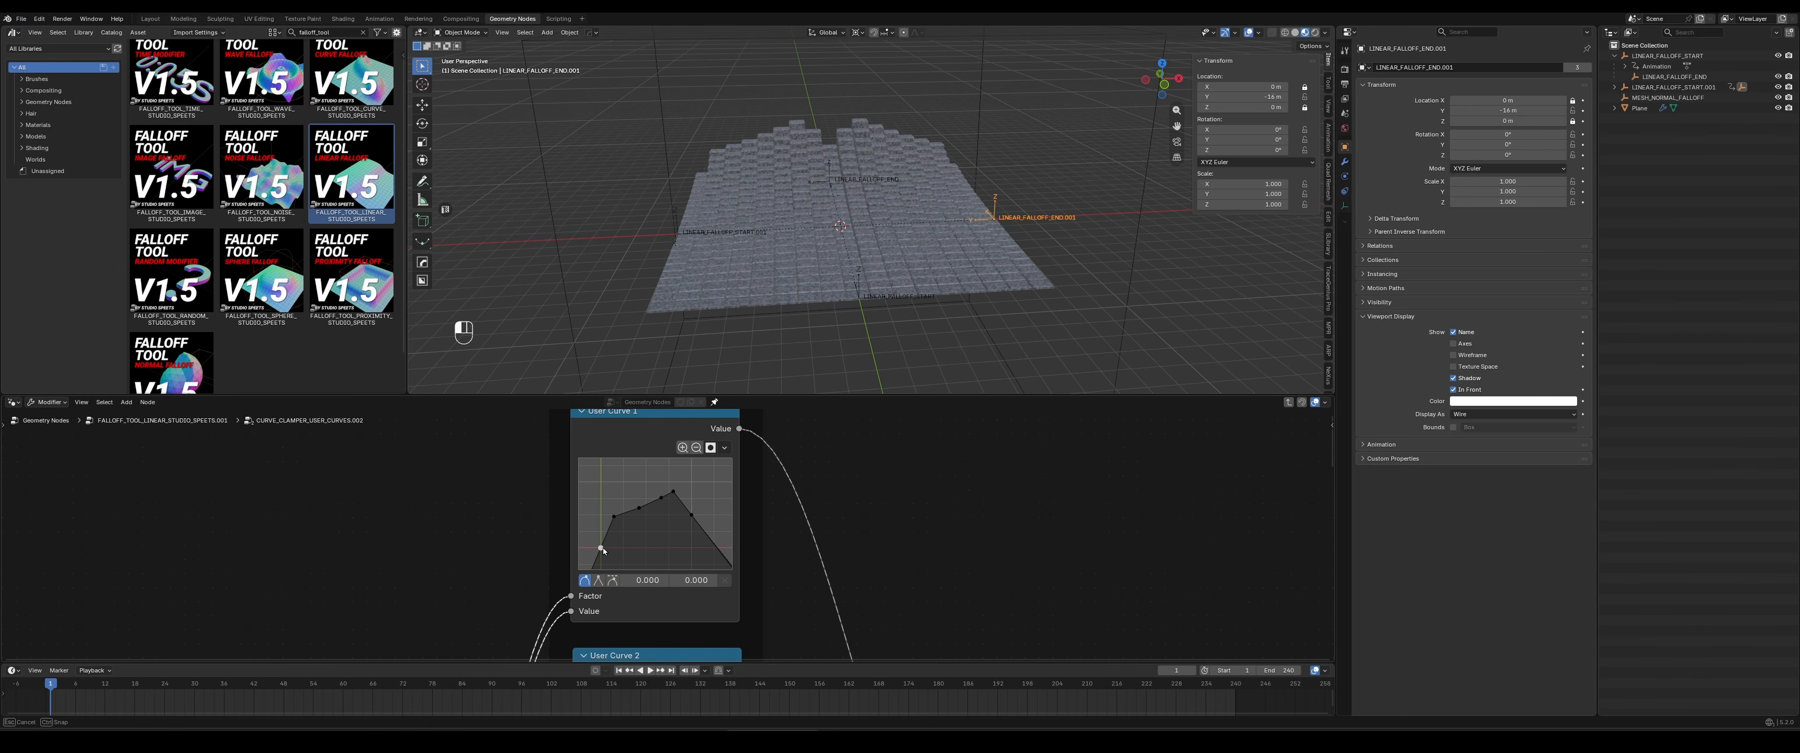
pyautogui.click(598, 581)
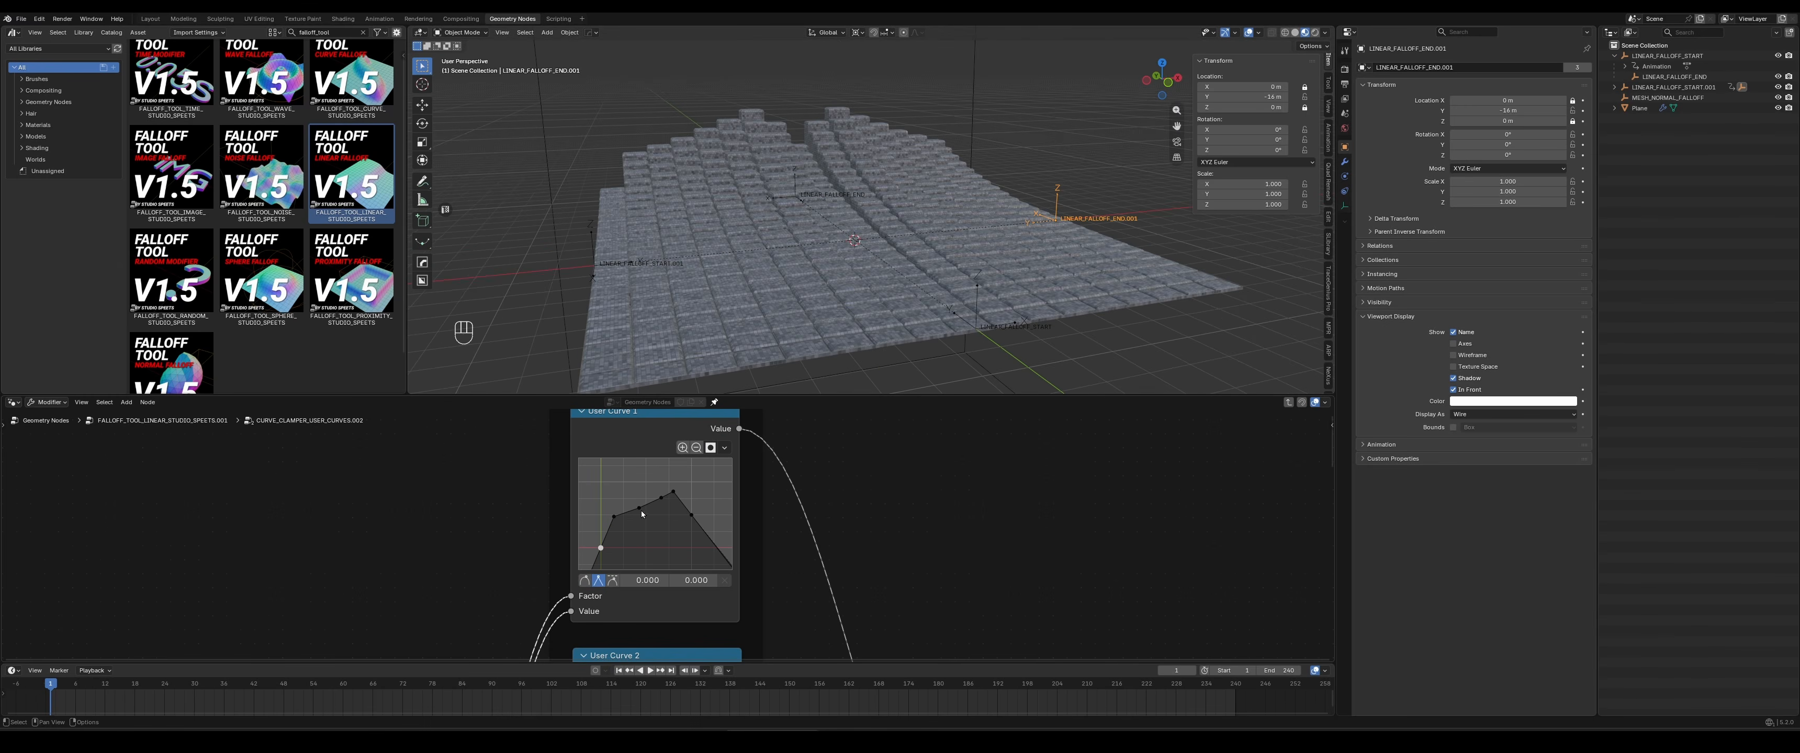
# Raise and spread the inner points of User Curve 1 into an arch, with the first inner point at about 0.11, 0.71
pyautogui.moveTo(639, 509)
pyautogui.mouseDown()
pyautogui.moveTo(634, 487)
pyautogui.moveTo(695, 502)
pyautogui.moveTo(611, 501)
pyautogui.mouseUp()
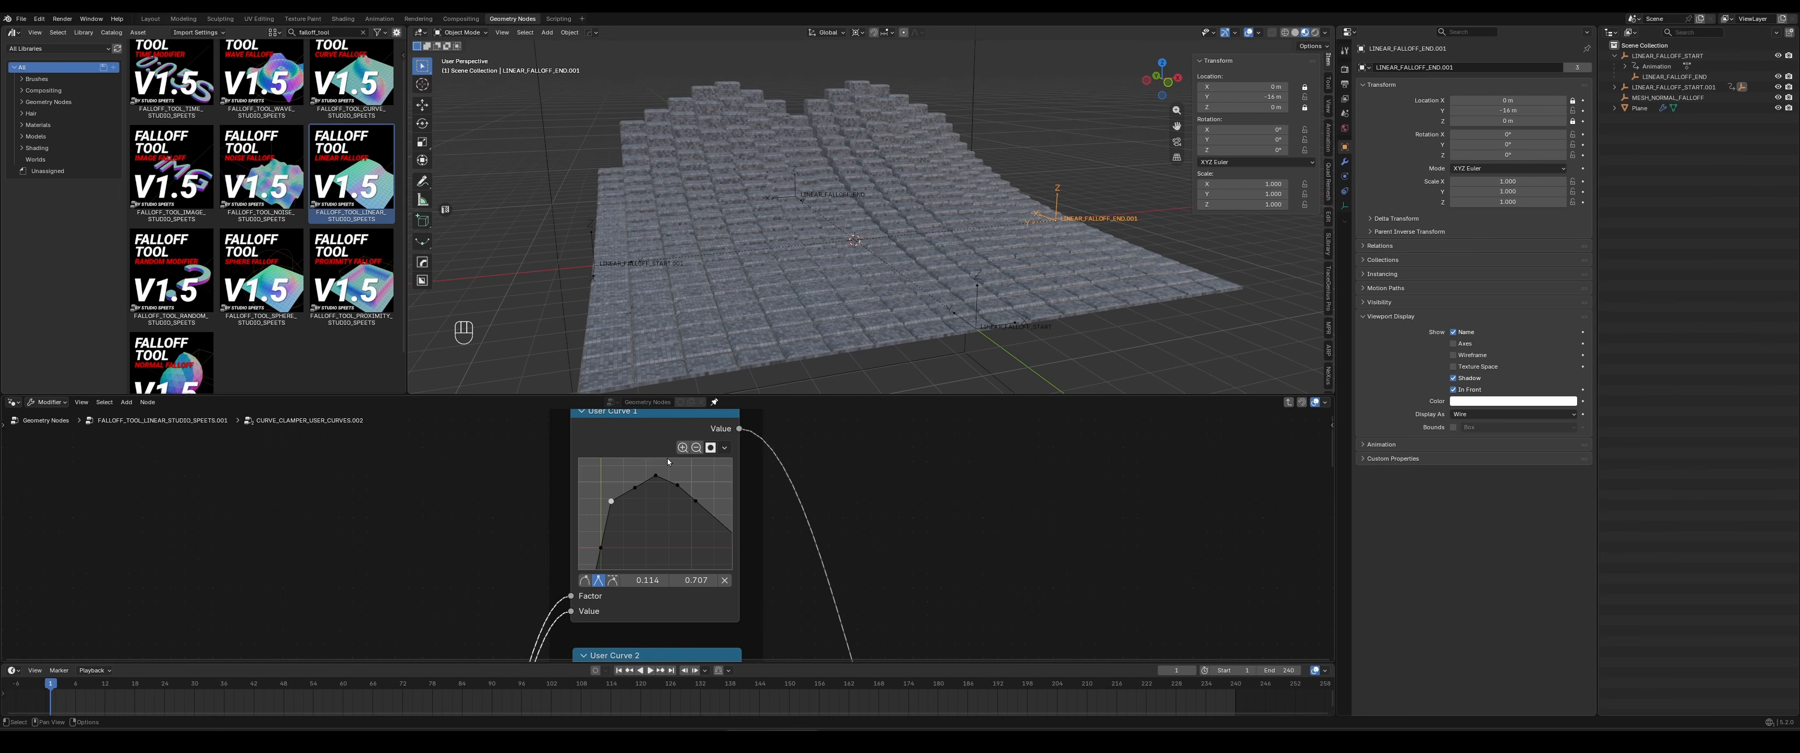
# Return from the User Curves group to the top-level node tree and examine the arched staircase from several sides
pyautogui.moveTo(734, 245); pyautogui.dragTo(834, 259, button='middle')
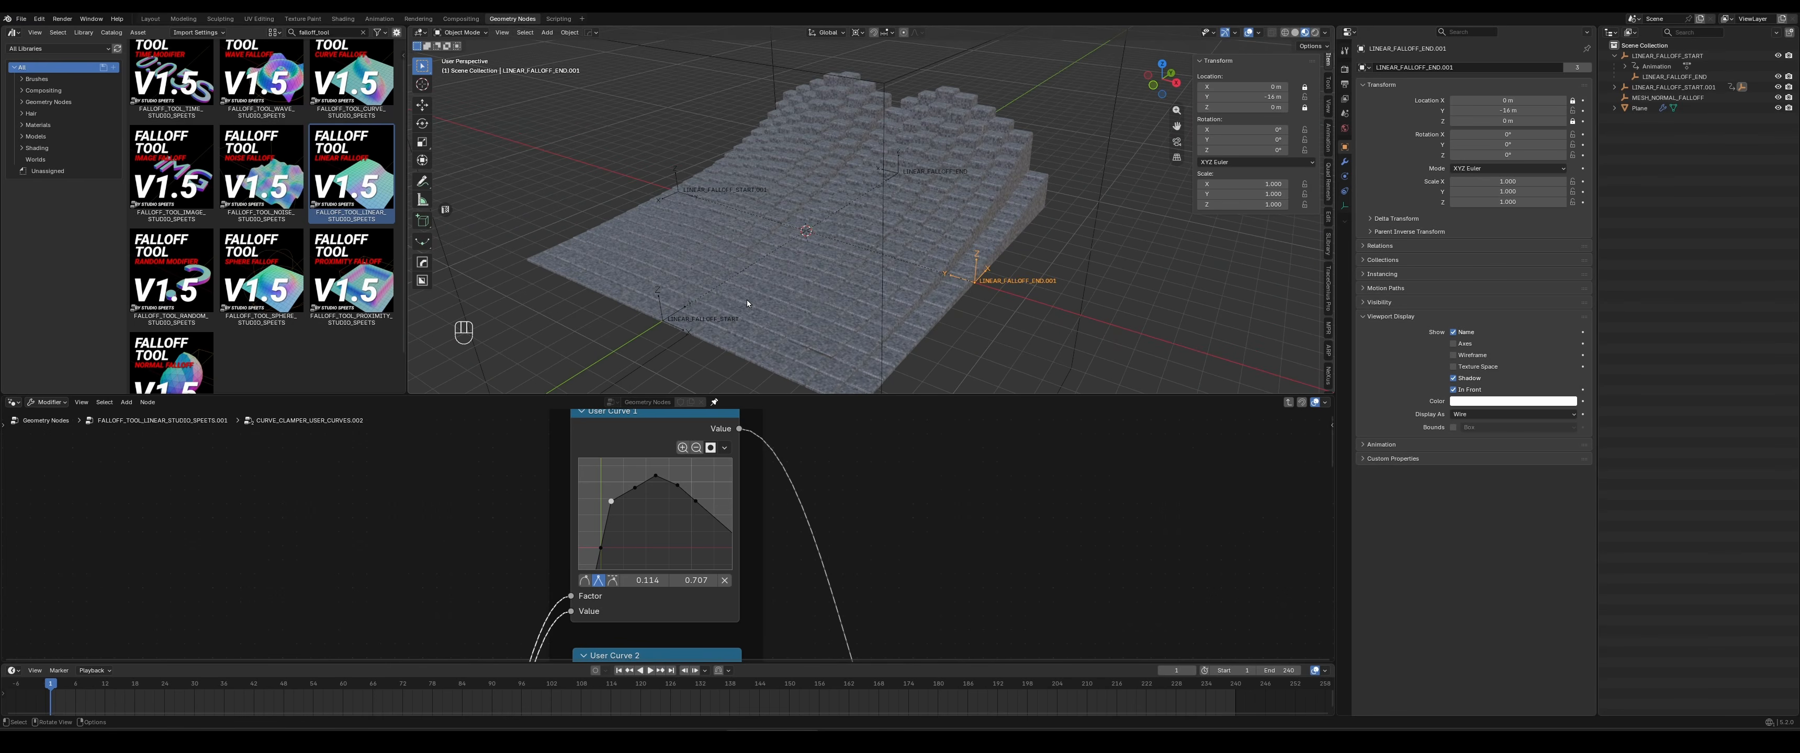
pyautogui.moveTo(747, 299); pyautogui.dragTo(849, 304, button='middle')
pyautogui.click(48, 426)
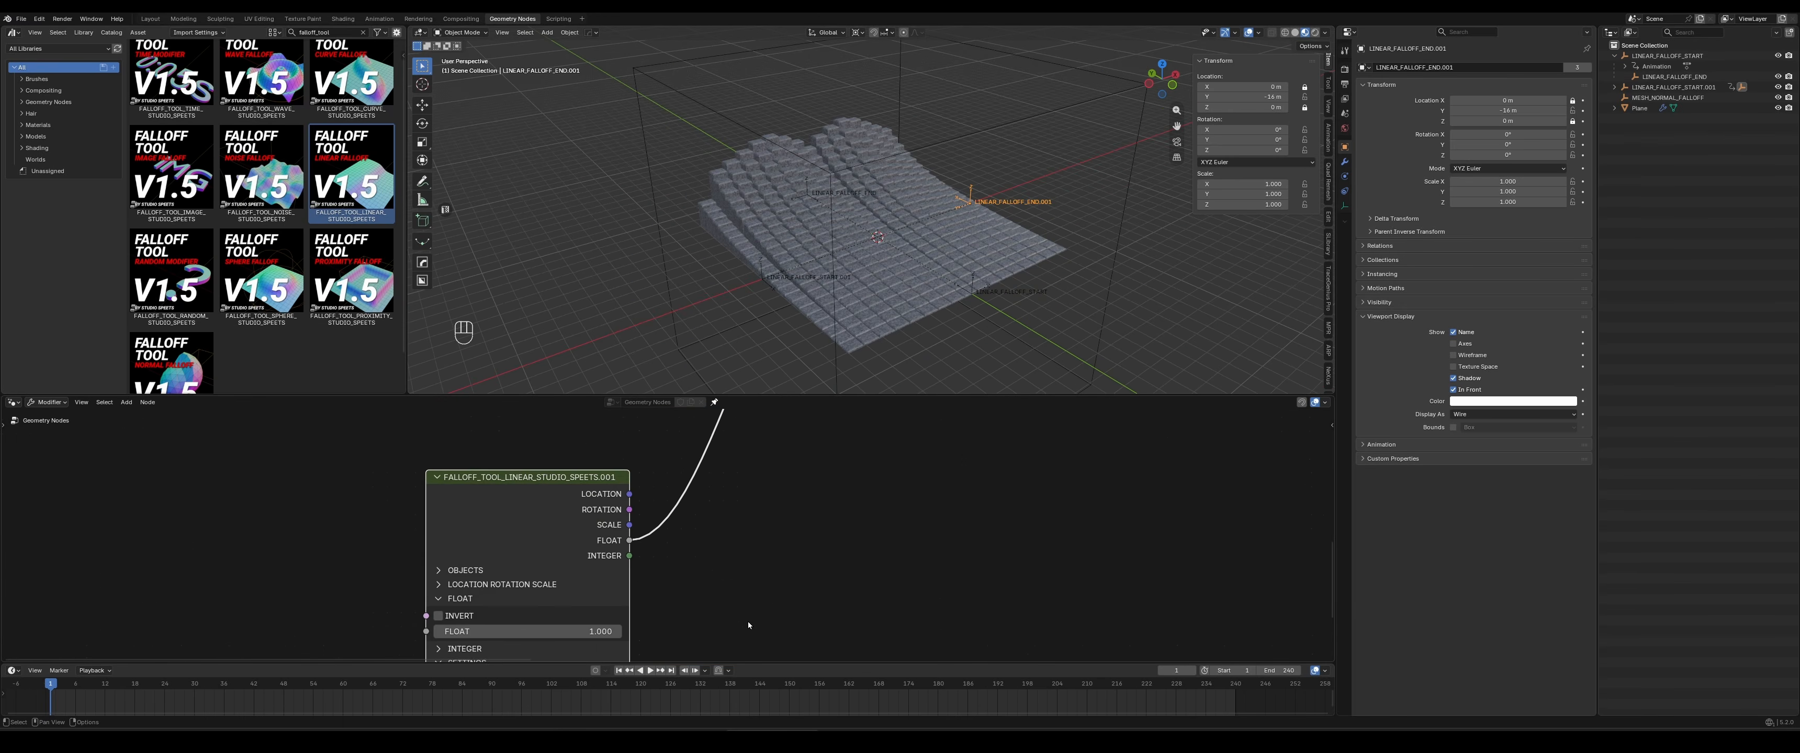
pyautogui.scroll(3, 672, 543)
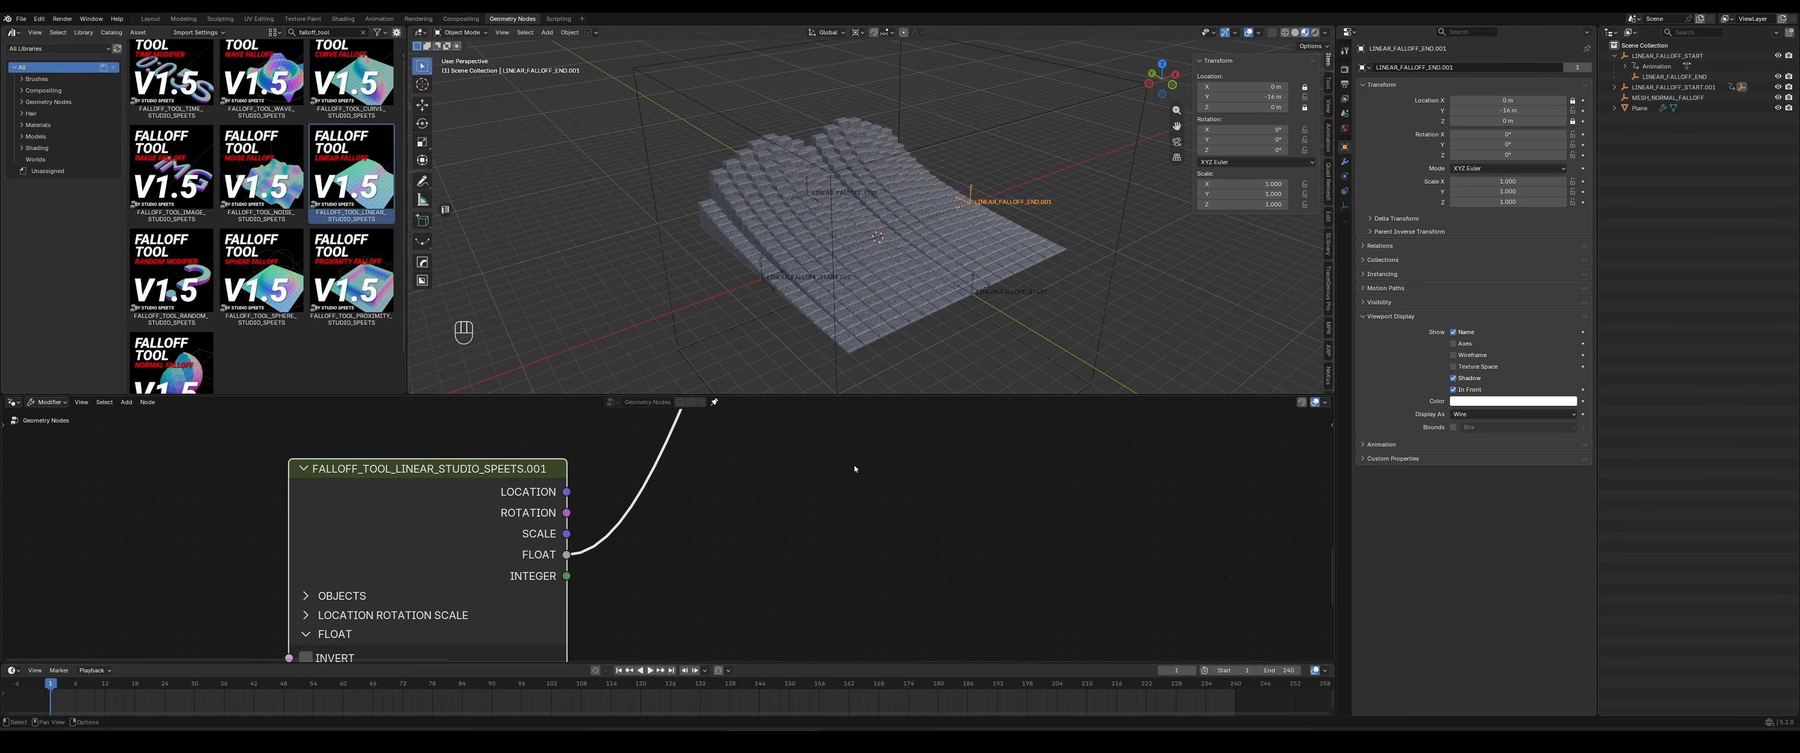
pyautogui.scroll(-5, 854, 464)
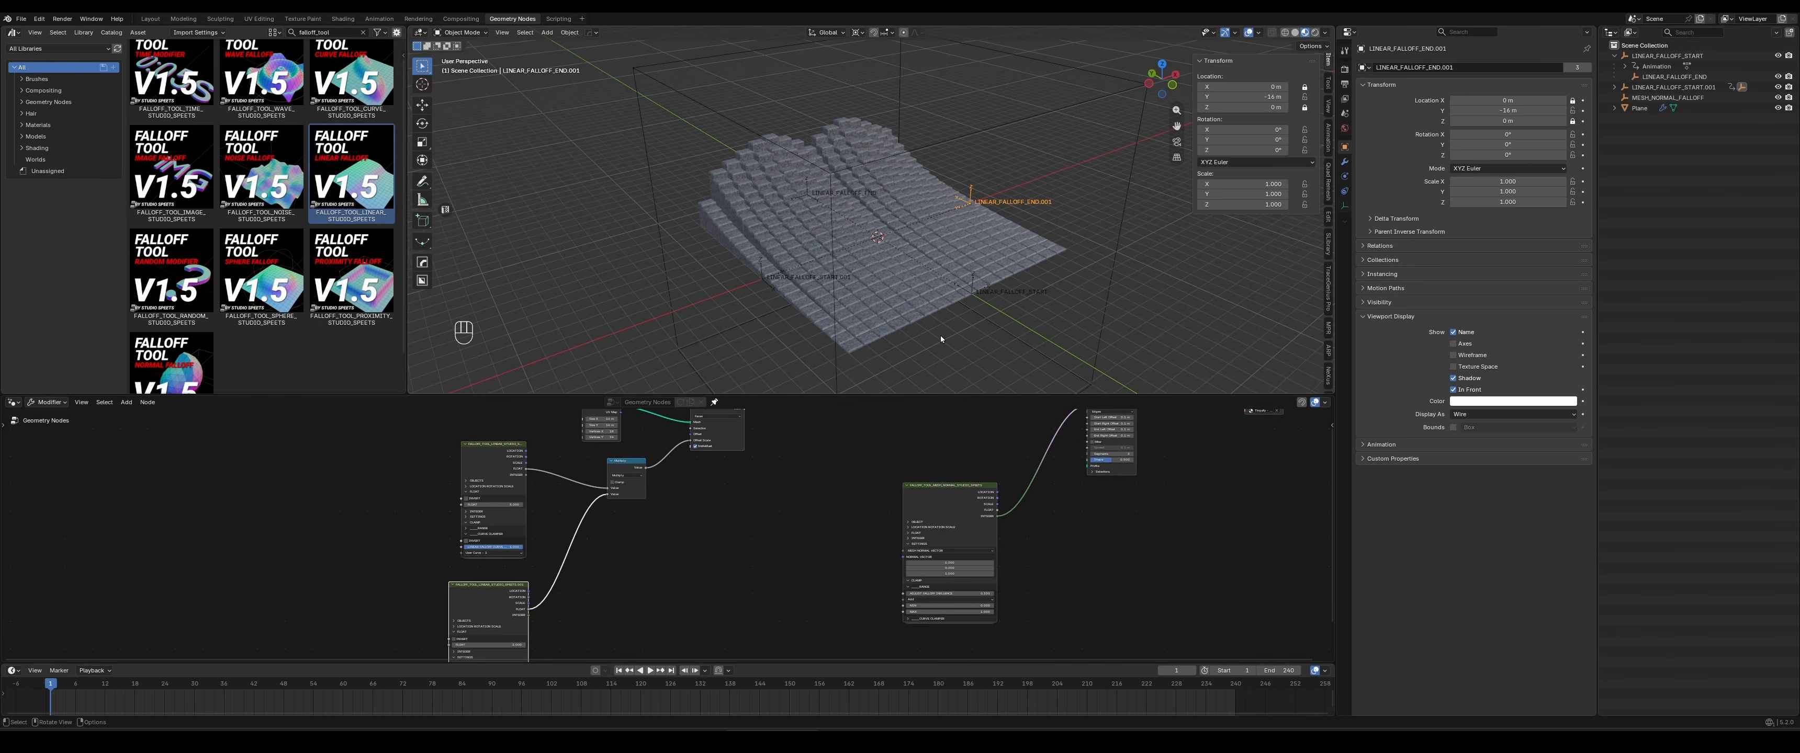
pyautogui.moveTo(941, 336)
pyautogui.mouseDown(button='middle')
pyautogui.moveTo(929, 308)
pyautogui.moveTo(869, 298)
pyautogui.moveTo(979, 272)
pyautogui.moveTo(947, 258)
pyautogui.moveTo(1013, 254)
pyautogui.mouseUp(button='middle')
pyautogui.scroll(3, 934, 294)
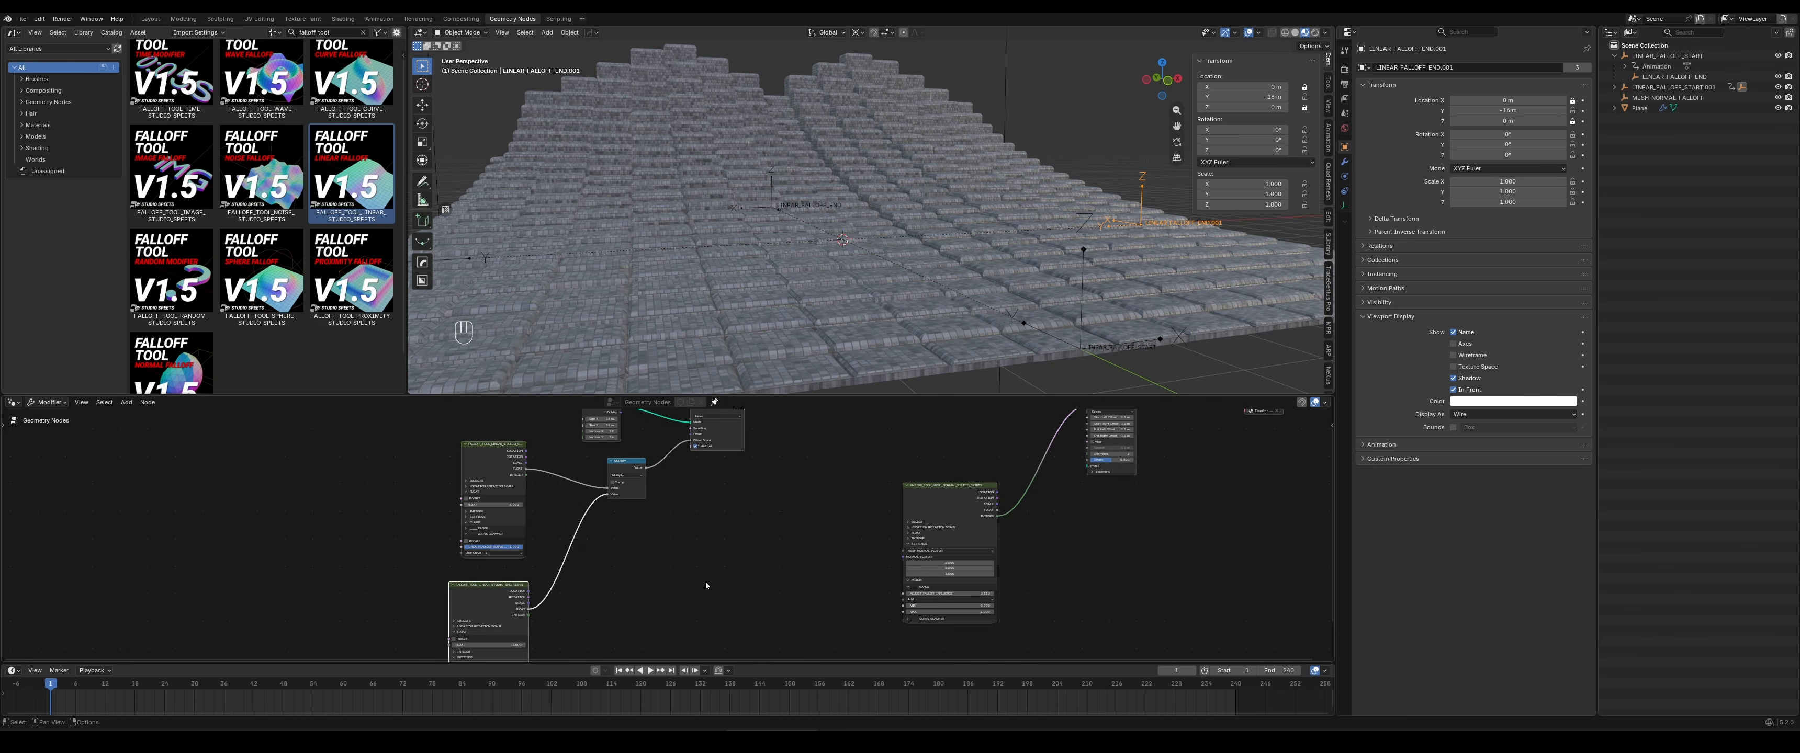
pyautogui.scroll(4, 767, 498)
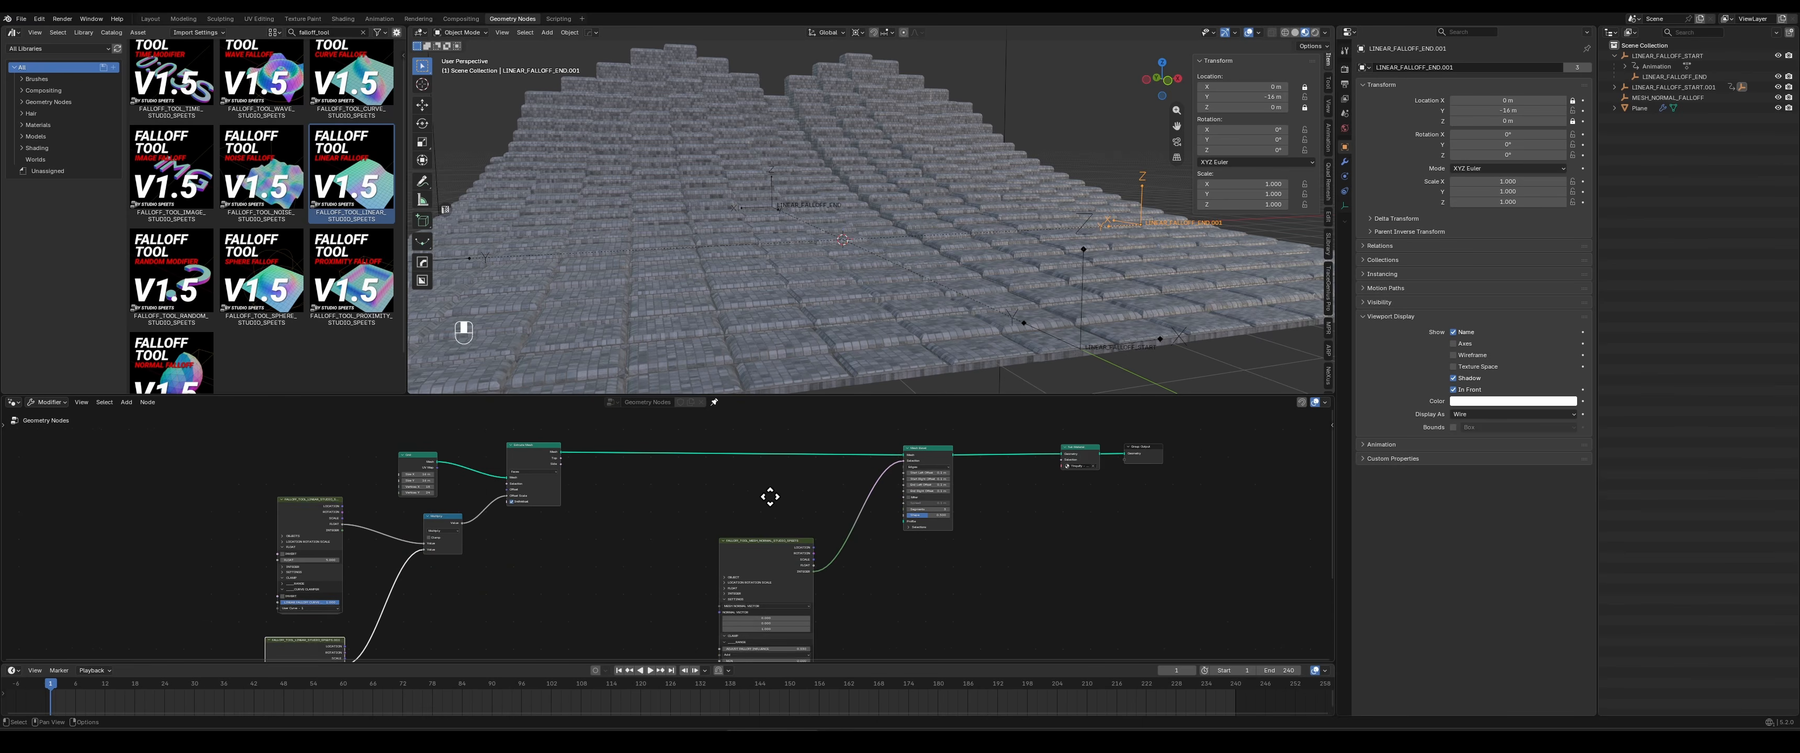
pyautogui.scroll(-5, 921, 508)
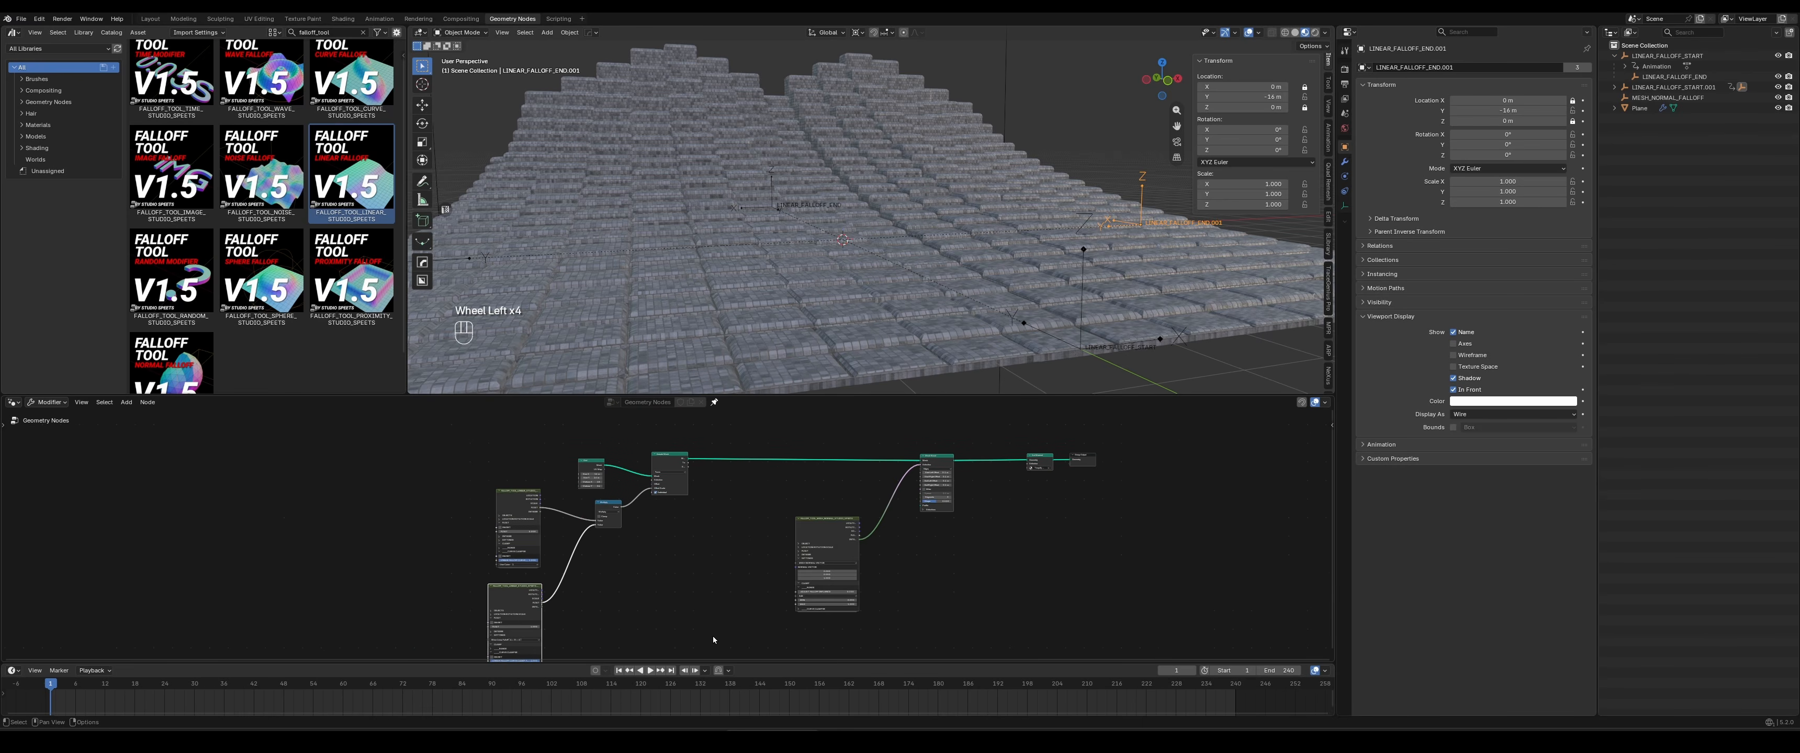
# Select both linear falloff nodes together with the mesh normal falloff node and review the whole node chain and staircase
pyautogui.moveTo(652, 613); pyautogui.dragTo(639, 585, button='middle')
pyautogui.moveTo(410, 483); pyautogui.dragTo(500, 620)
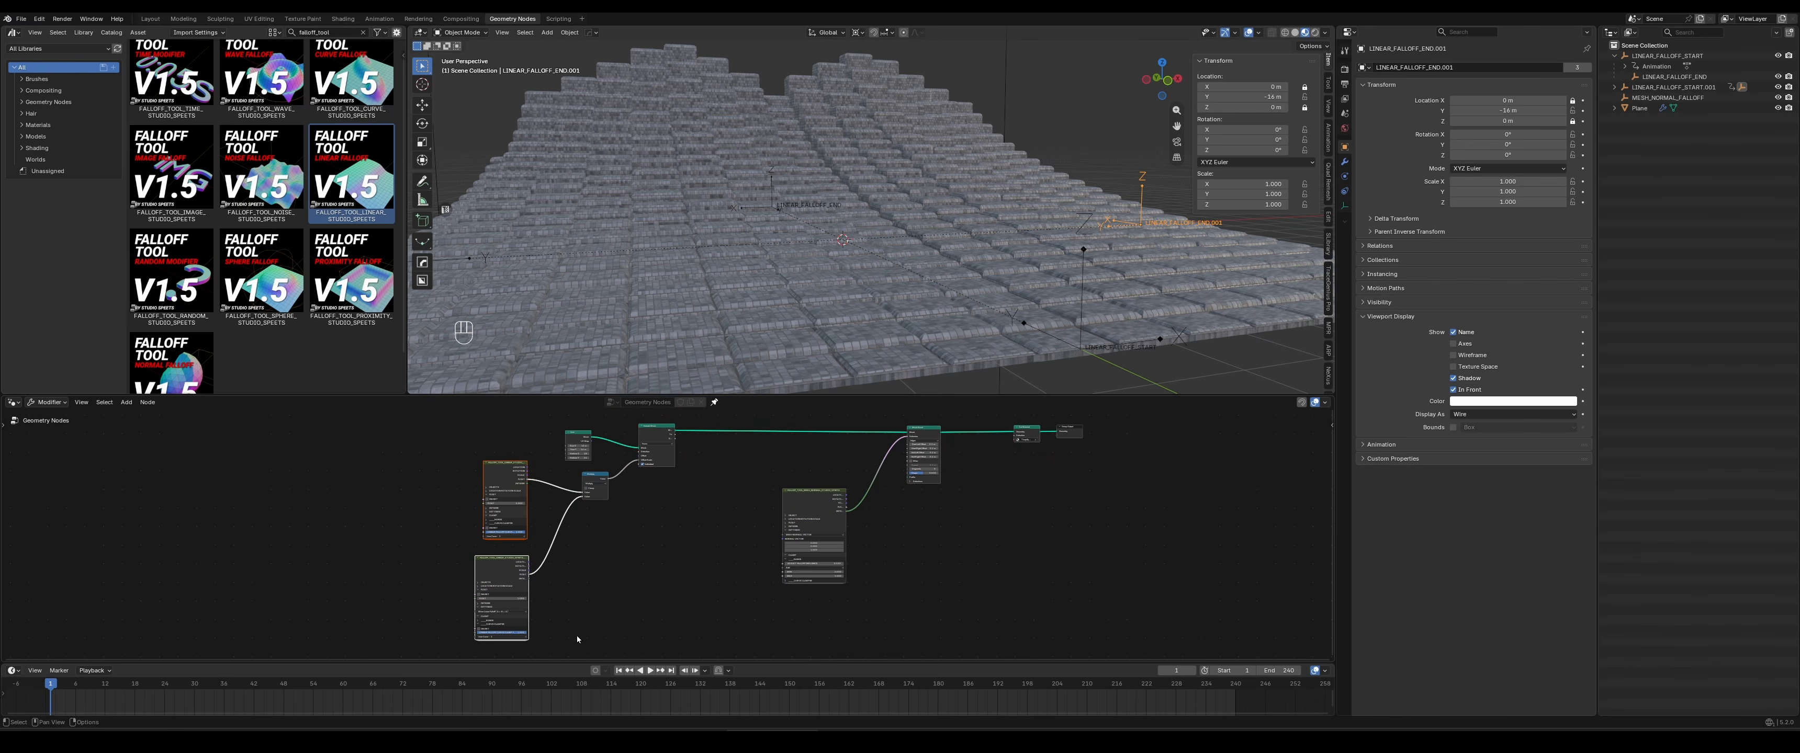
pyautogui.keyDown('shift'); pyautogui.moveTo(769, 508); pyautogui.dragTo(838, 604); pyautogui.keyUp('shift')
pyautogui.scroll(4, 731, 595)
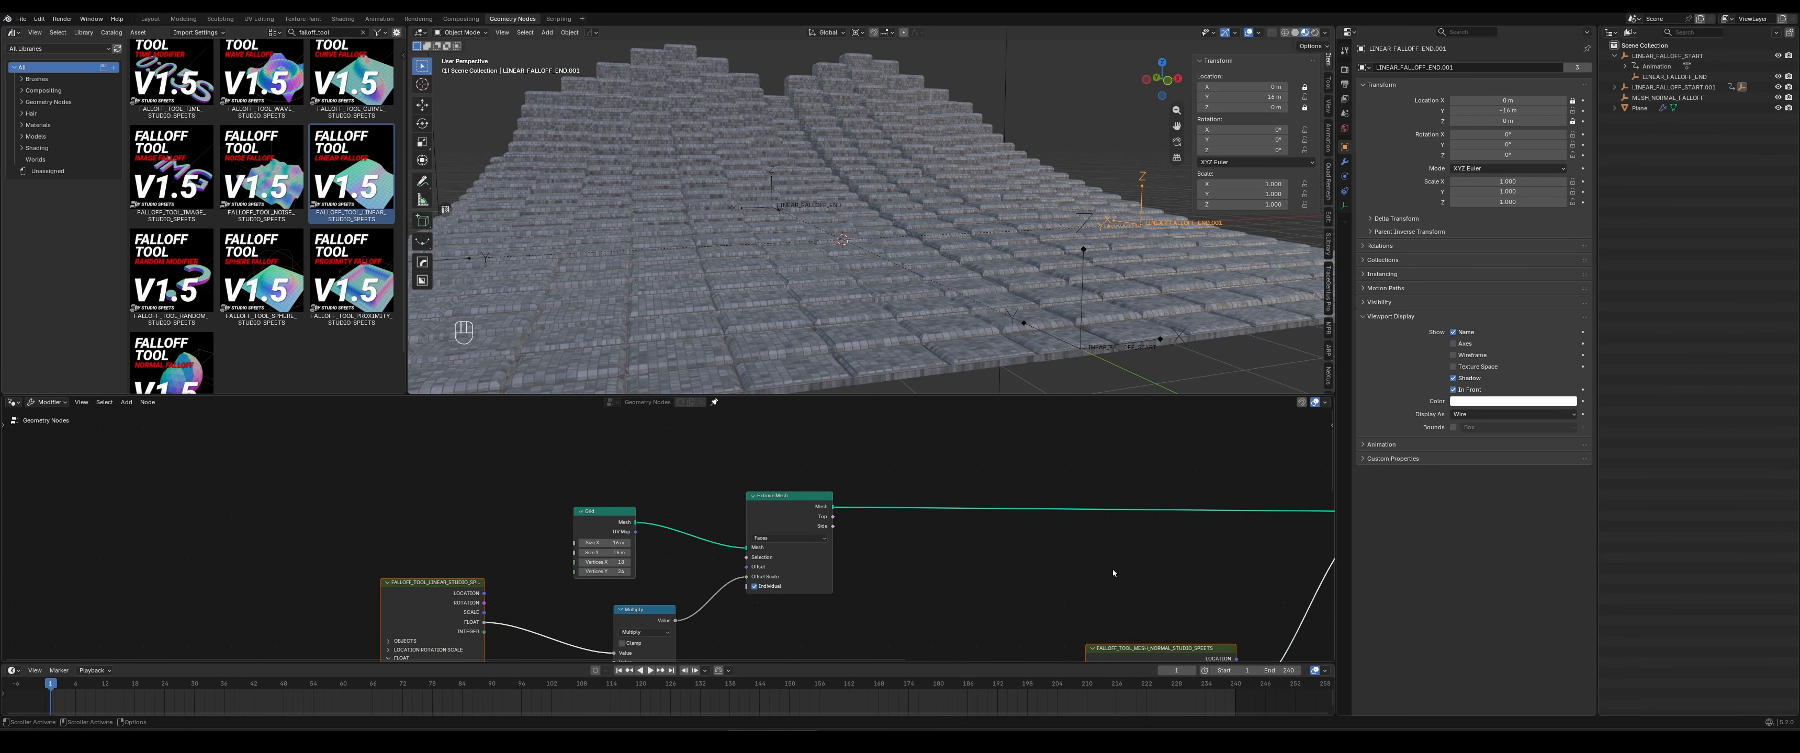
pyautogui.moveTo(1113, 573); pyautogui.dragTo(587, 548, button='middle')
pyautogui.scroll(-1, 963, 502)
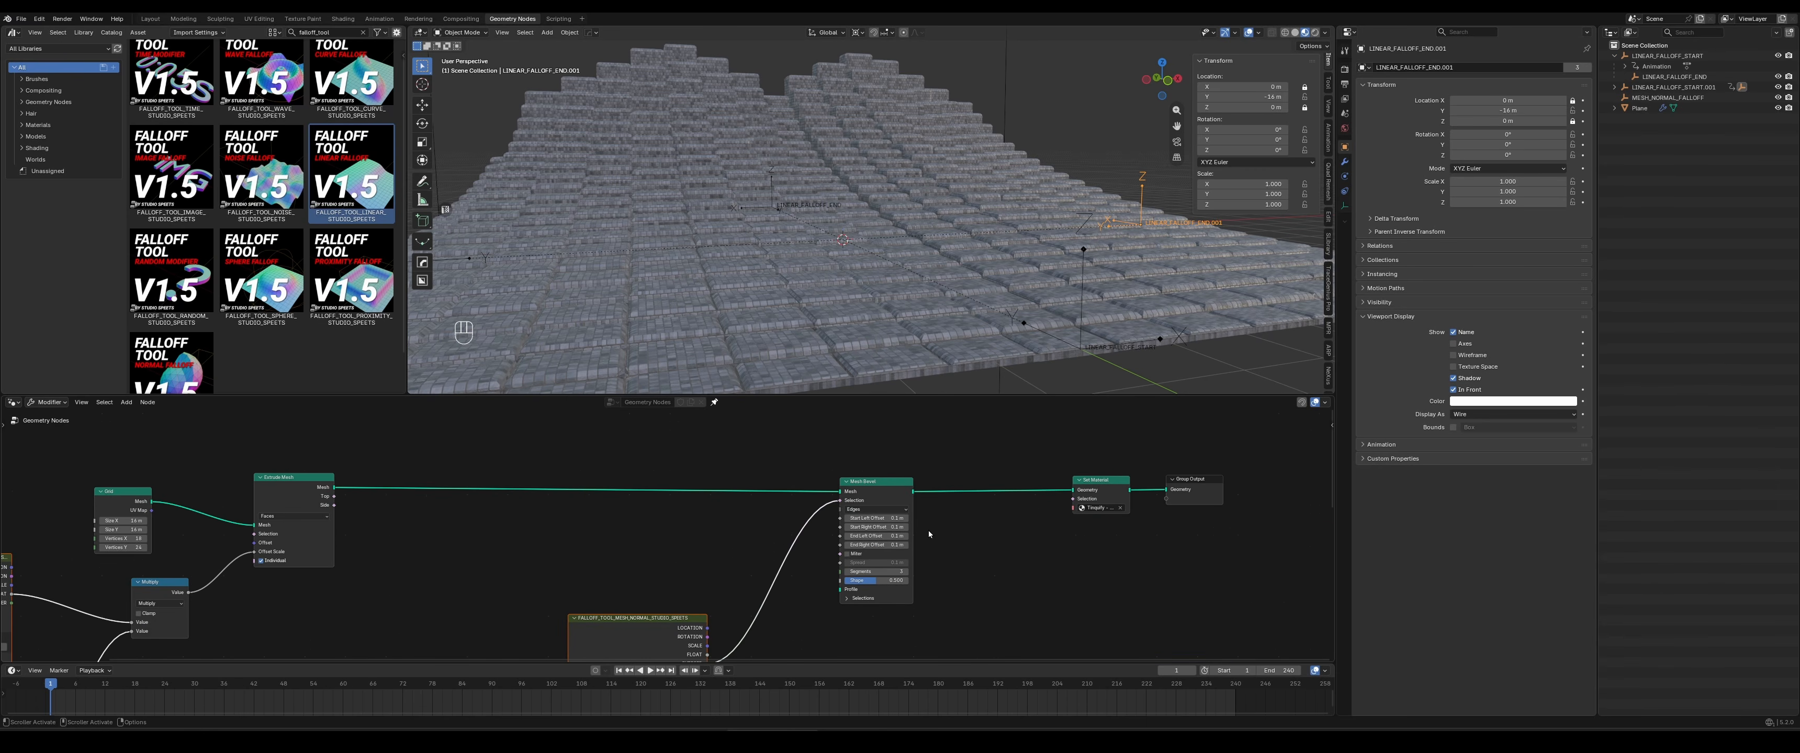
pyautogui.scroll(-3, 1010, 569)
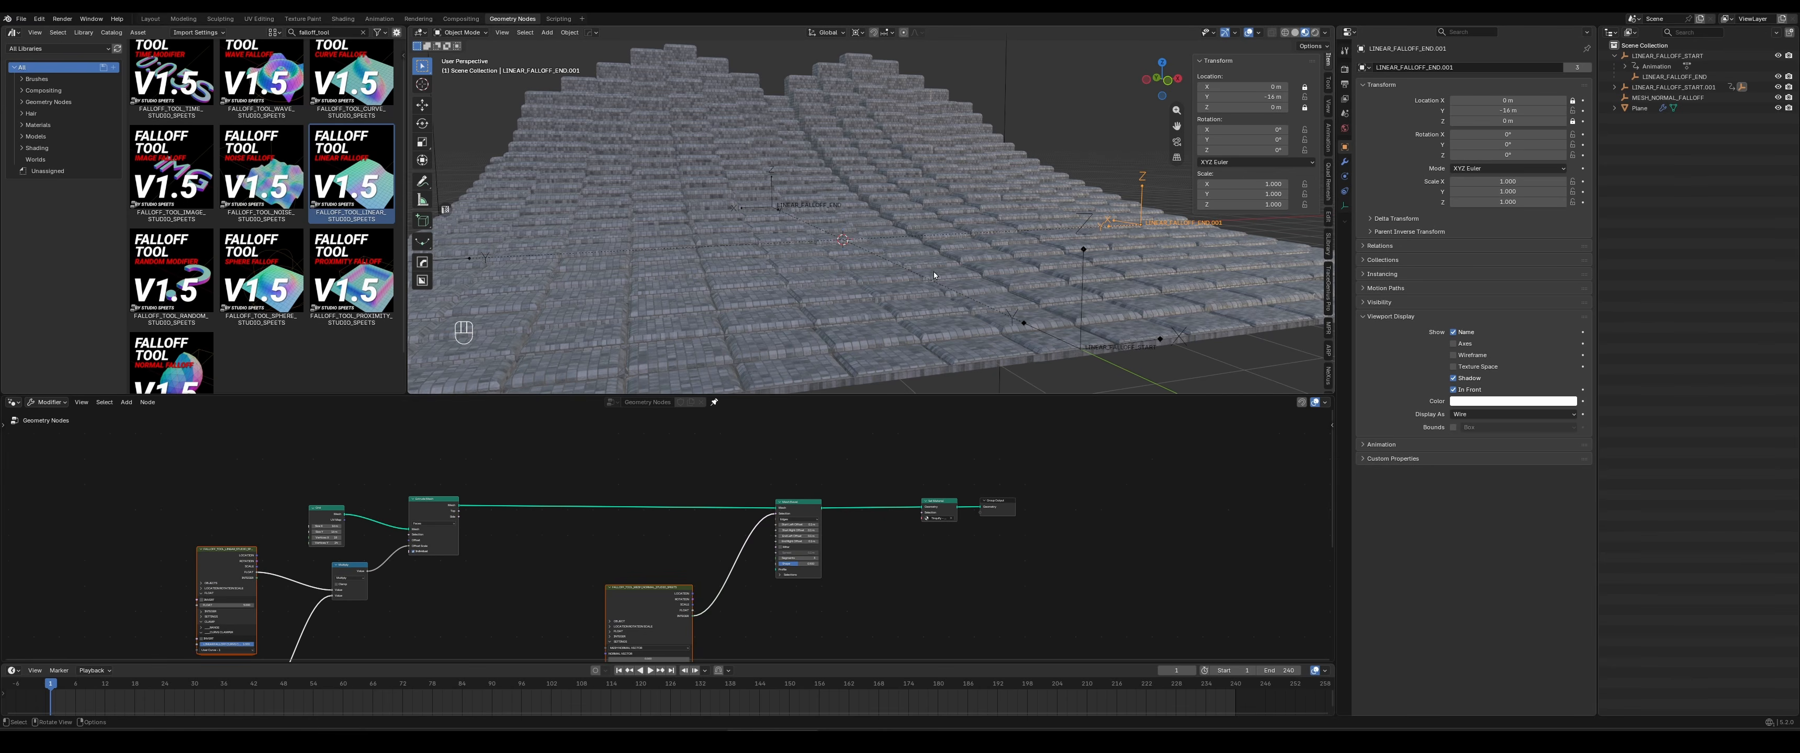
pyautogui.moveTo(934, 271)
pyautogui.mouseDown(button='middle')
pyautogui.moveTo(959, 254)
pyautogui.moveTo(868, 284)
pyautogui.moveTo(1015, 252)
pyautogui.moveTo(840, 257)
pyautogui.moveTo(944, 256)
pyautogui.mouseUp(button='middle')
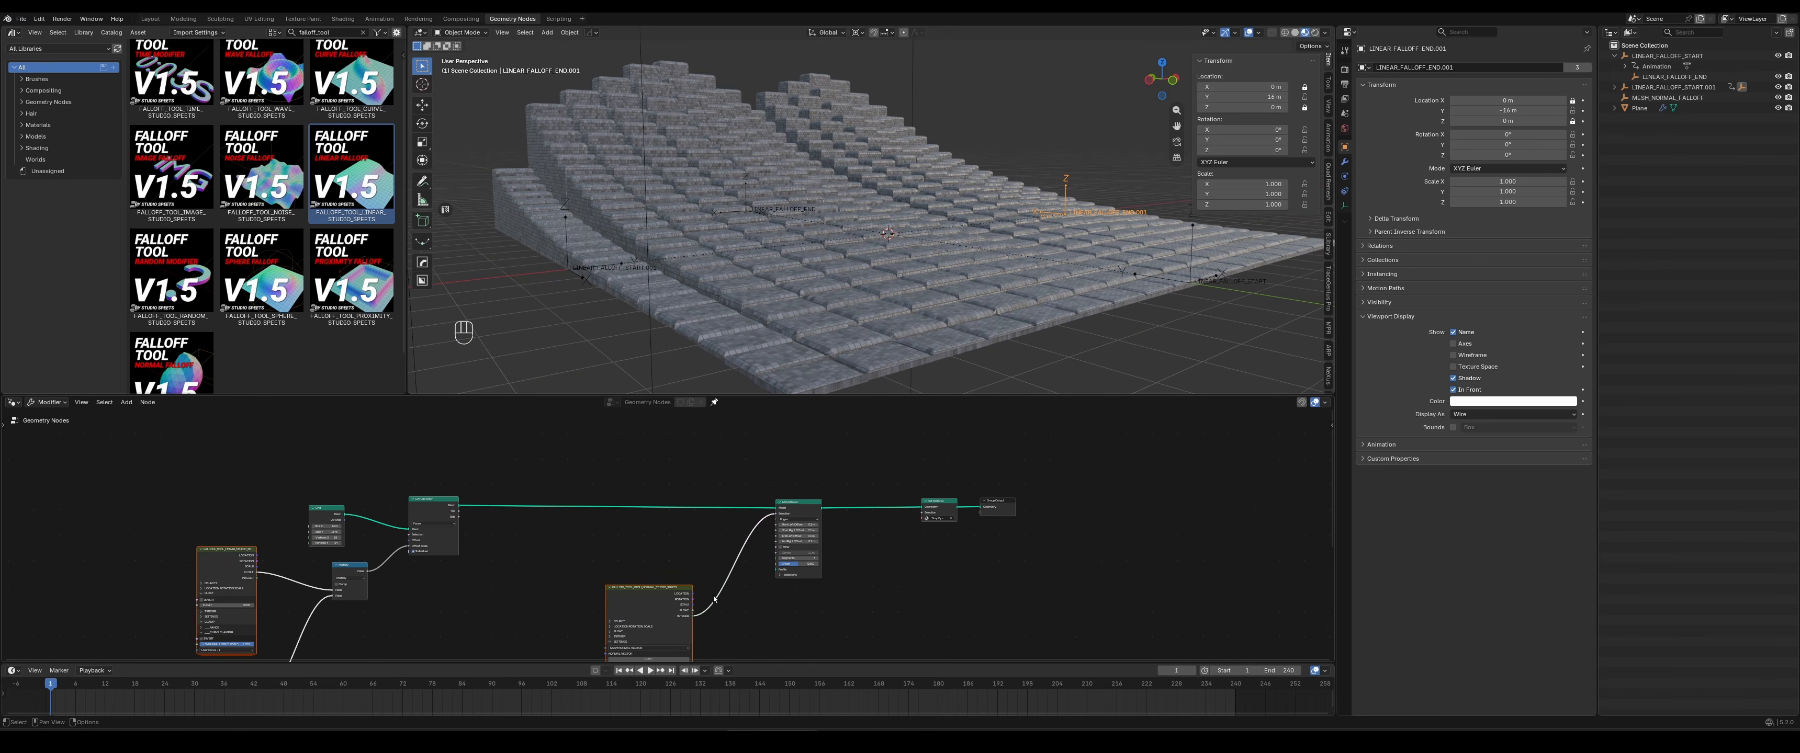
# Open the first linear falloff node group and its nested user-curves clamp group to reach User Curve 1
pyautogui.moveTo(313, 652); pyautogui.dragTo(772, 485, button='middle')
pyautogui.scroll(6, 740, 504)
pyautogui.click(656, 508)
pyautogui.press('Tab')
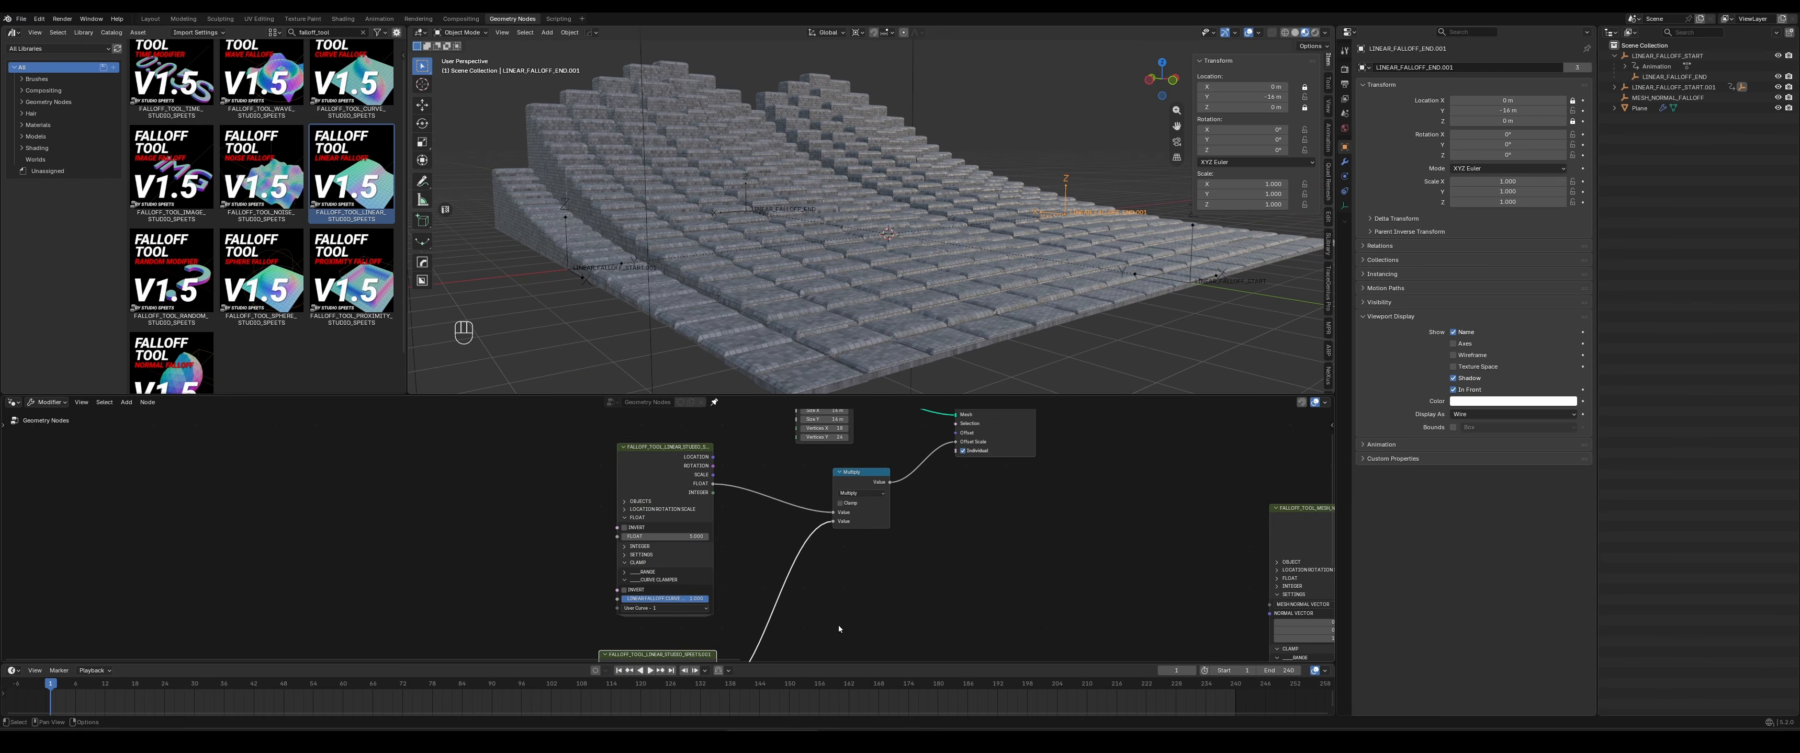
pyautogui.scroll(3, 673, 532)
pyautogui.click(672, 533)
pyautogui.press('Tab')
pyautogui.scroll(3, 683, 539)
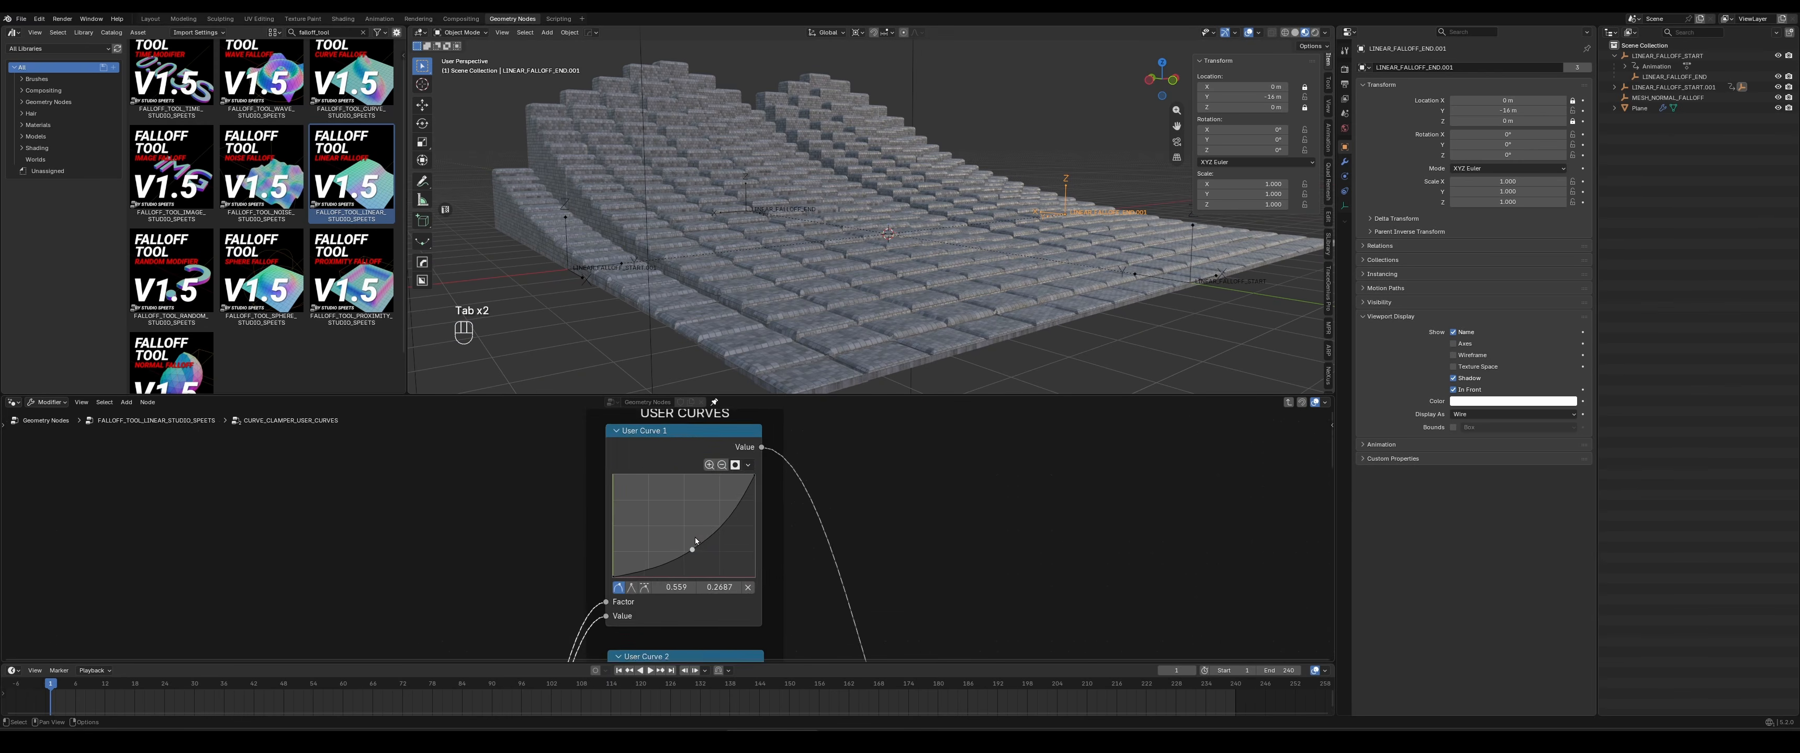
# Reshape User Curve 1 into a wave with points at about 0.25, 0.53 and 0.61, 0.49
pyautogui.moveTo(695, 548); pyautogui.dragTo(641, 518)
pyautogui.moveTo(489, 210); pyautogui.dragTo(755, 252, button='middle')
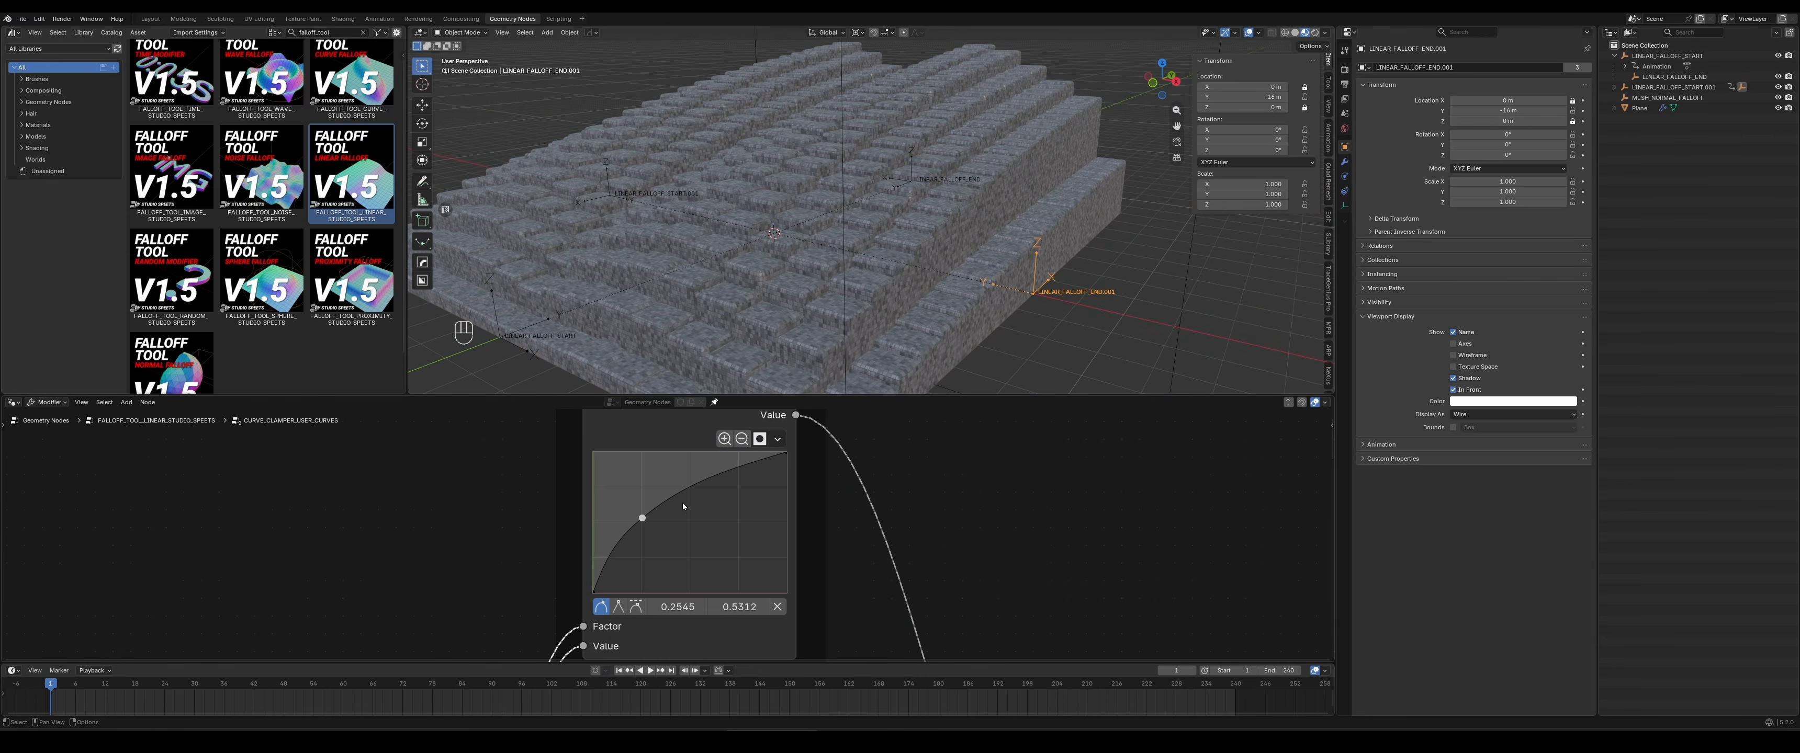
pyautogui.moveTo(679, 498); pyautogui.dragTo(711, 524)
pyautogui.moveTo(803, 266); pyautogui.dragTo(841, 262, button='middle')
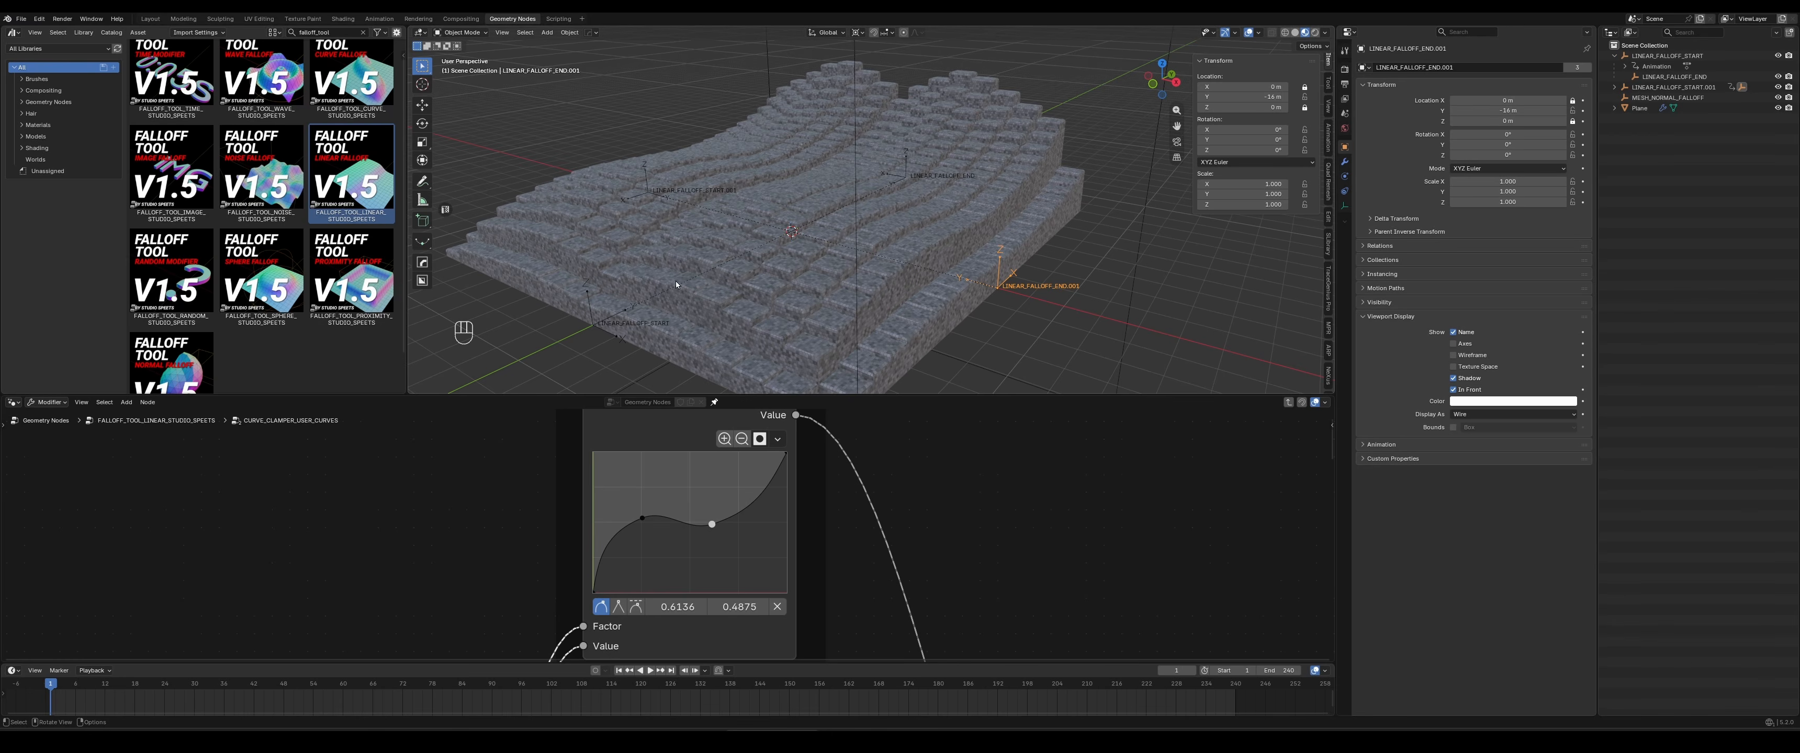
# Enlarge the 3D viewport in height and examine the wavy staircase from several sides
pyautogui.click(297, 350)
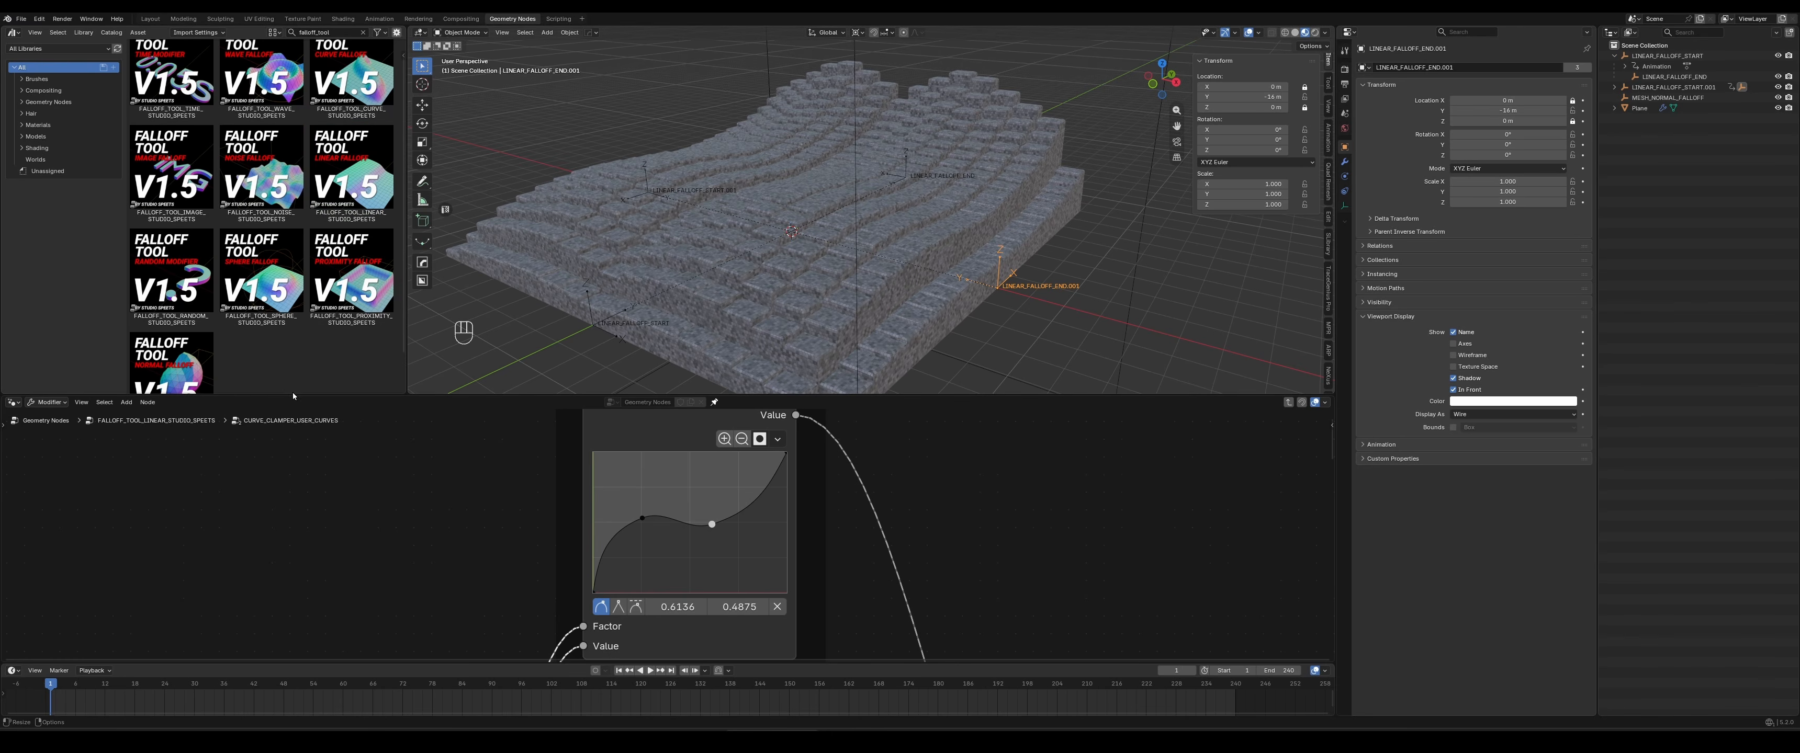
pyautogui.moveTo(290, 394); pyautogui.dragTo(287, 458)
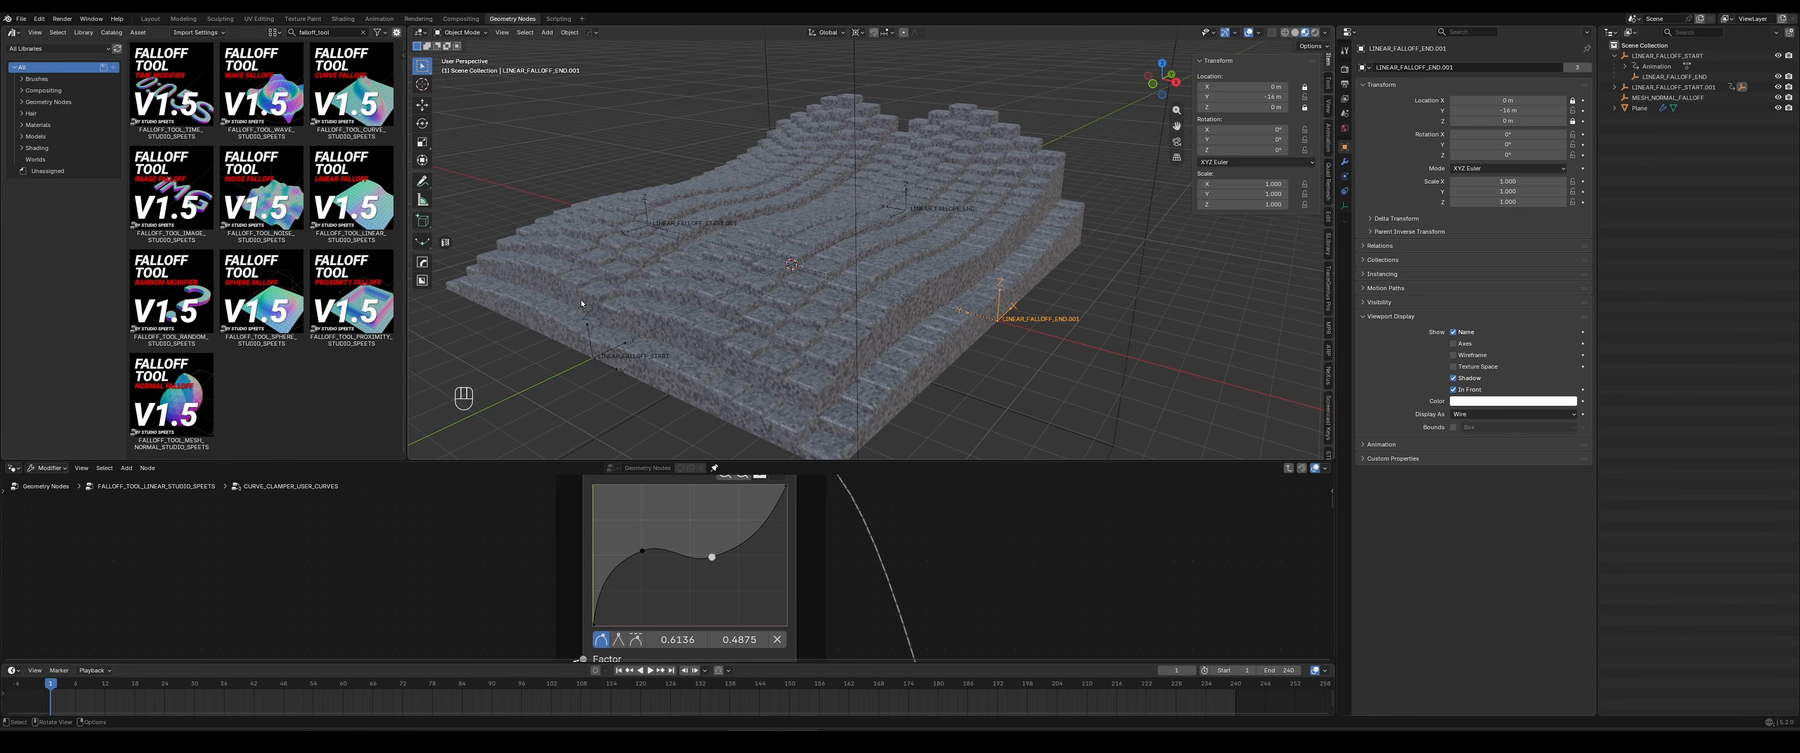
pyautogui.moveTo(608, 304)
pyautogui.mouseDown(button='middle')
pyautogui.moveTo(678, 292)
pyautogui.moveTo(783, 328)
pyautogui.moveTo(629, 322)
pyautogui.mouseUp(button='middle')
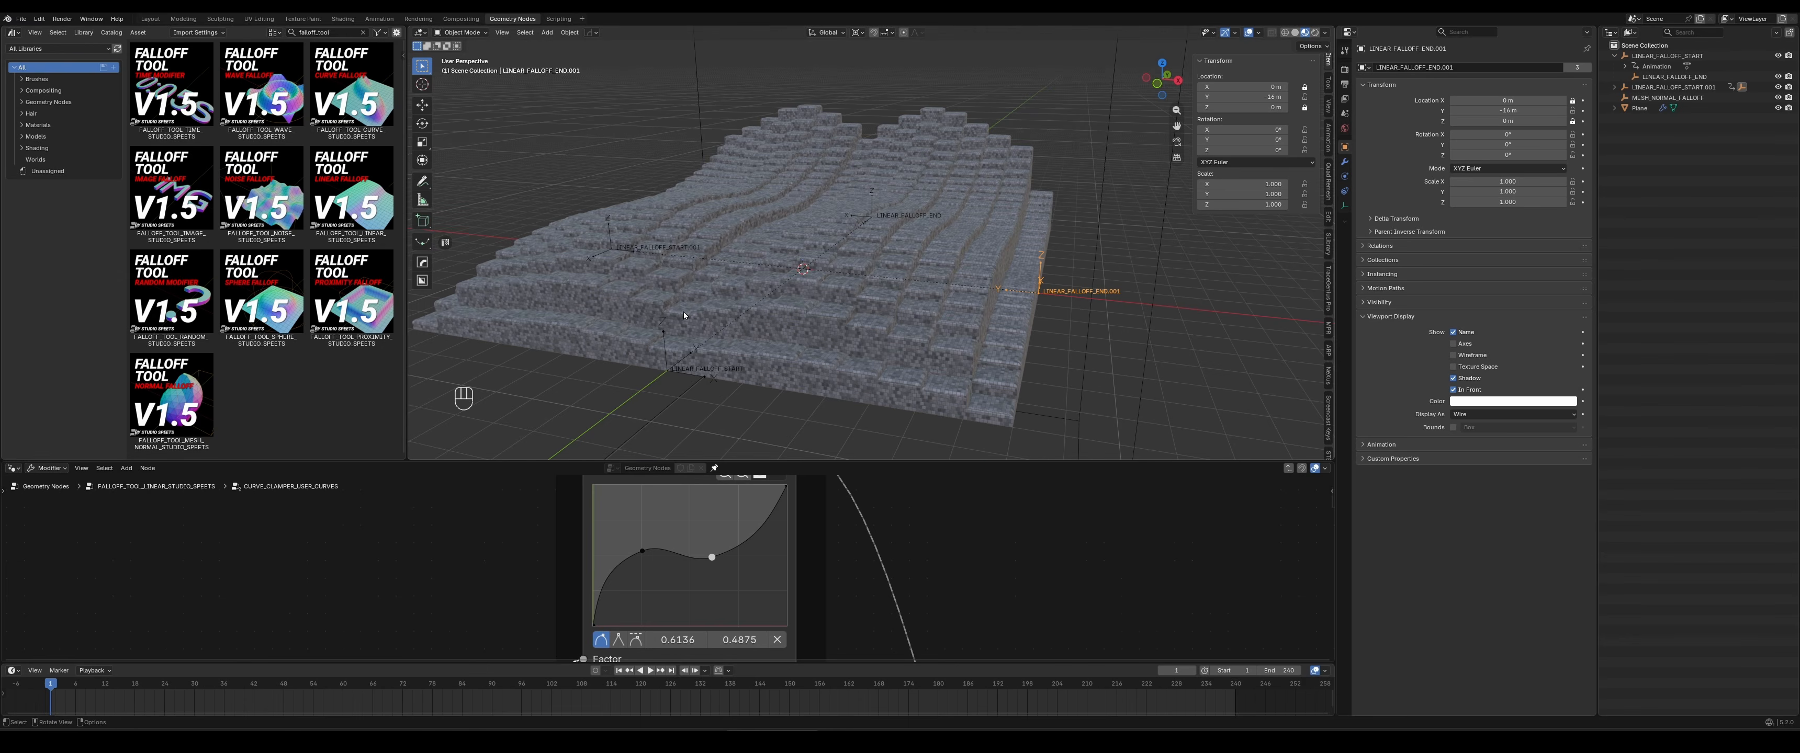
pyautogui.moveTo(691, 308); pyautogui.dragTo(734, 321, button='middle')
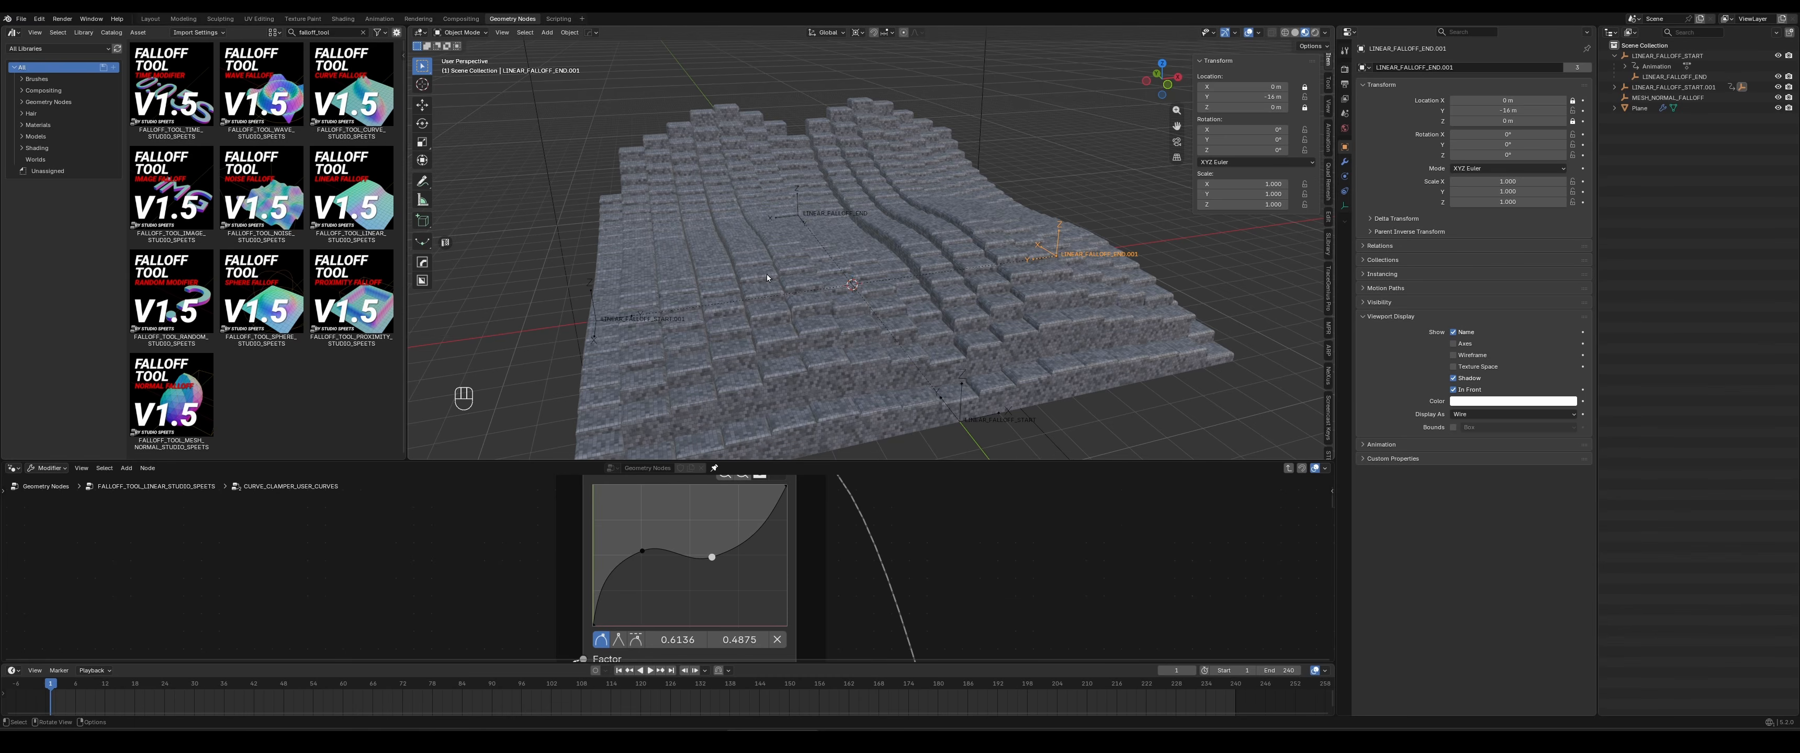
pyautogui.moveTo(803, 294); pyautogui.dragTo(698, 268, button='middle')
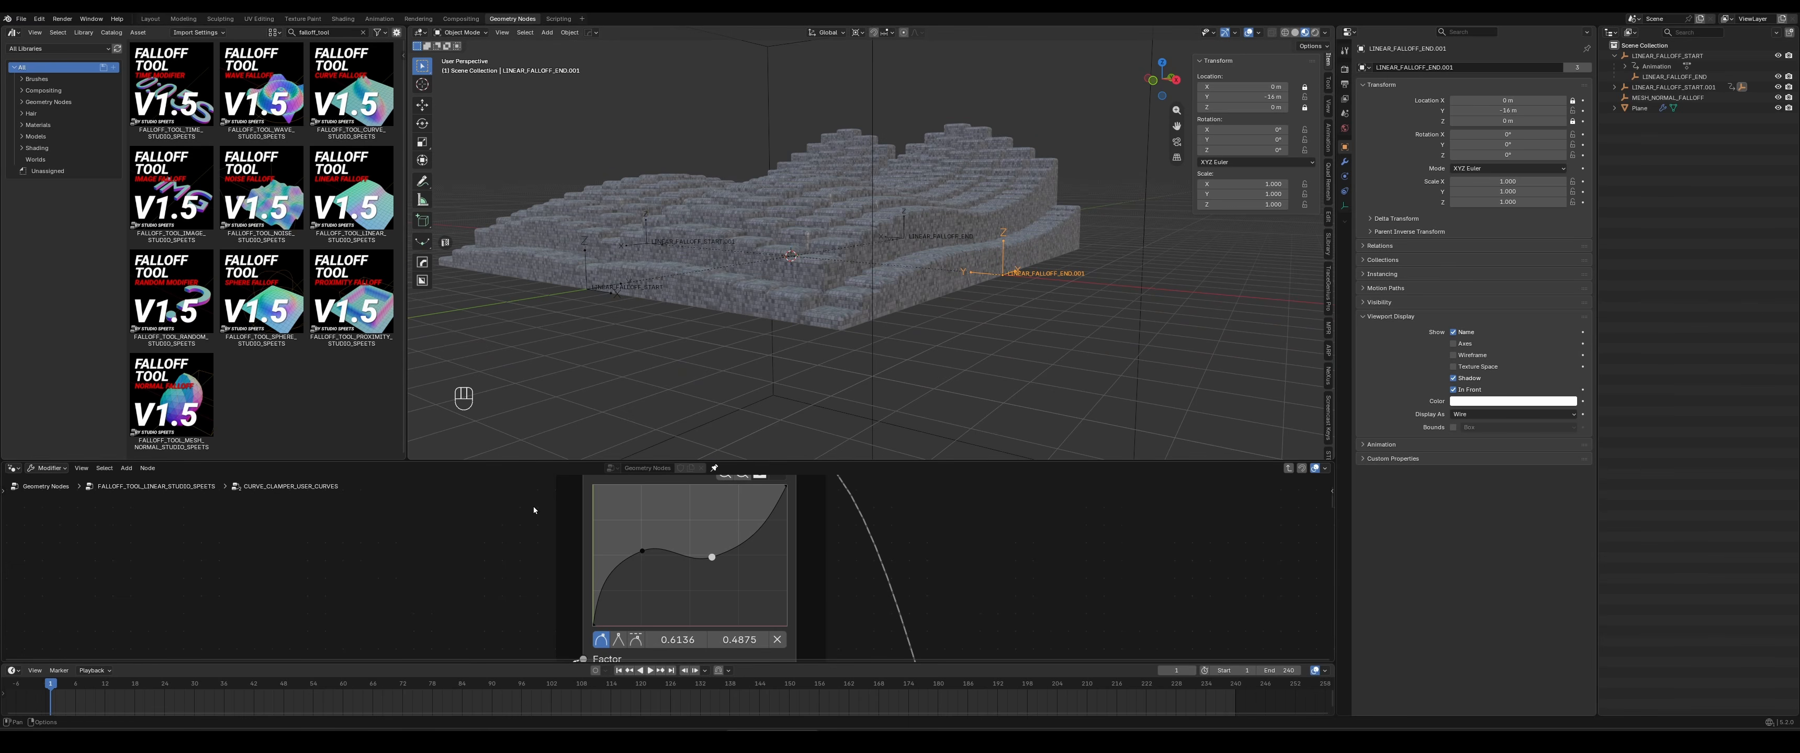
# Return to the top-level node tree and turn on the wireframe overlay for a close view of the blocks
pyautogui.click(25, 485)
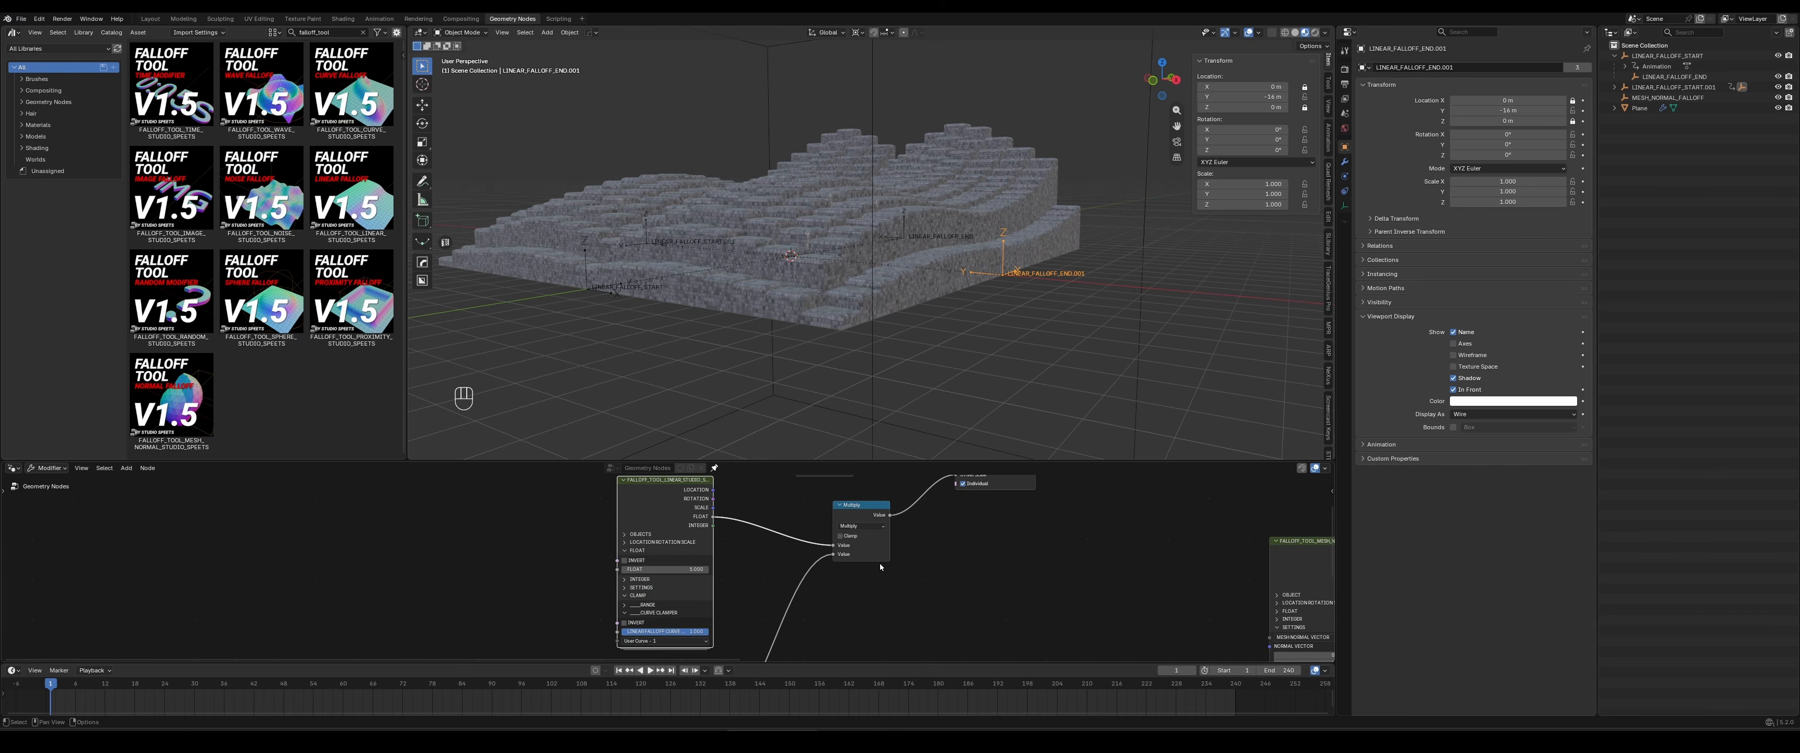
pyautogui.scroll(-7, 988, 571)
pyautogui.moveTo(1036, 569); pyautogui.dragTo(602, 535, button='middle')
pyautogui.scroll(6, 735, 539)
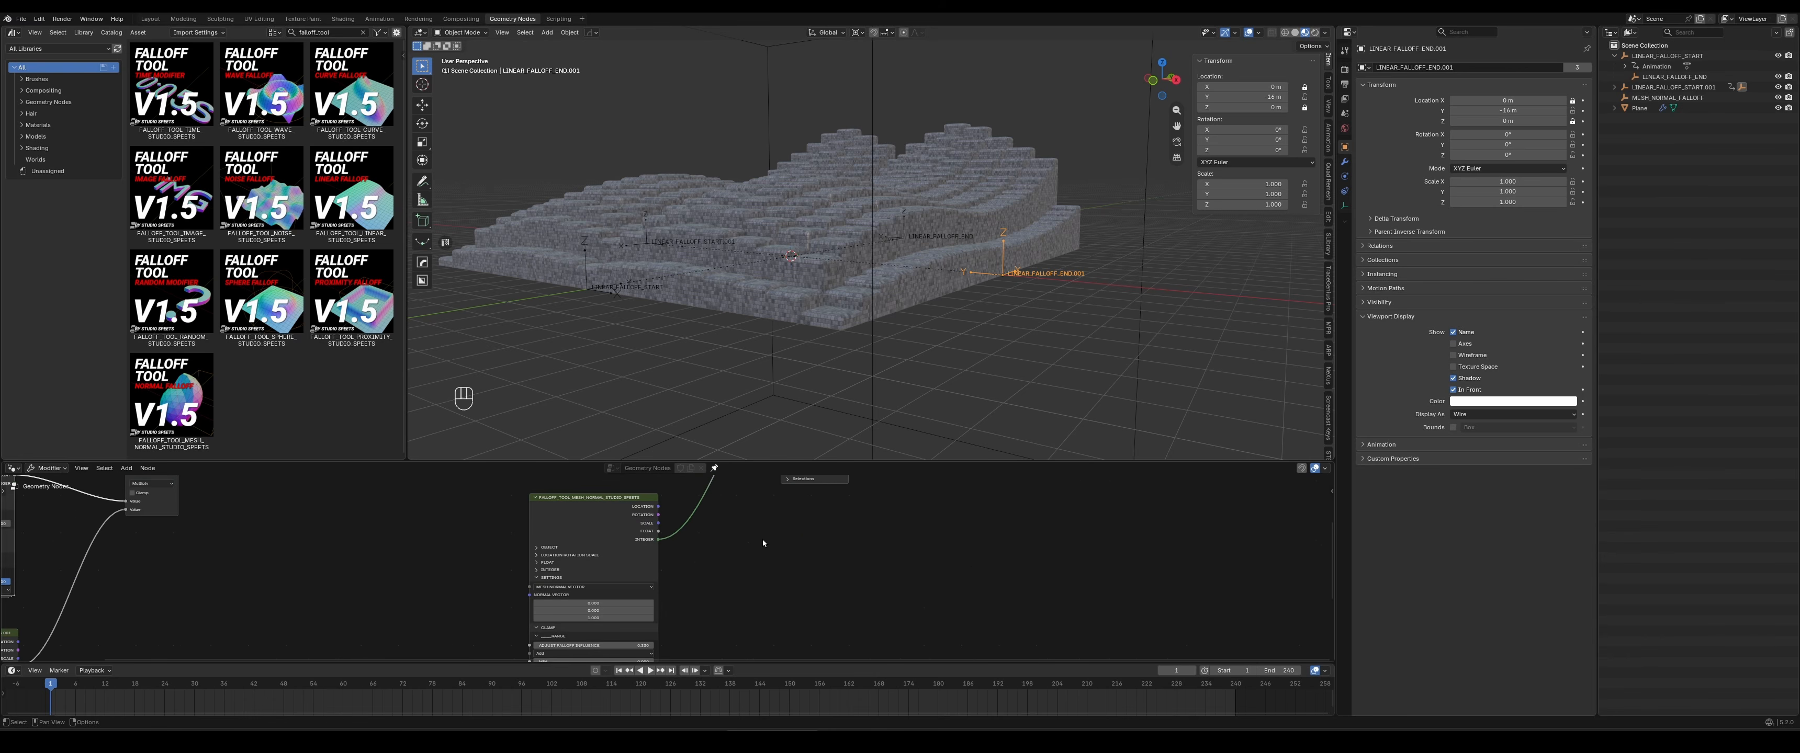
pyautogui.moveTo(911, 231); pyautogui.dragTo(854, 305, button='middle')
pyautogui.scroll(4, 863, 258)
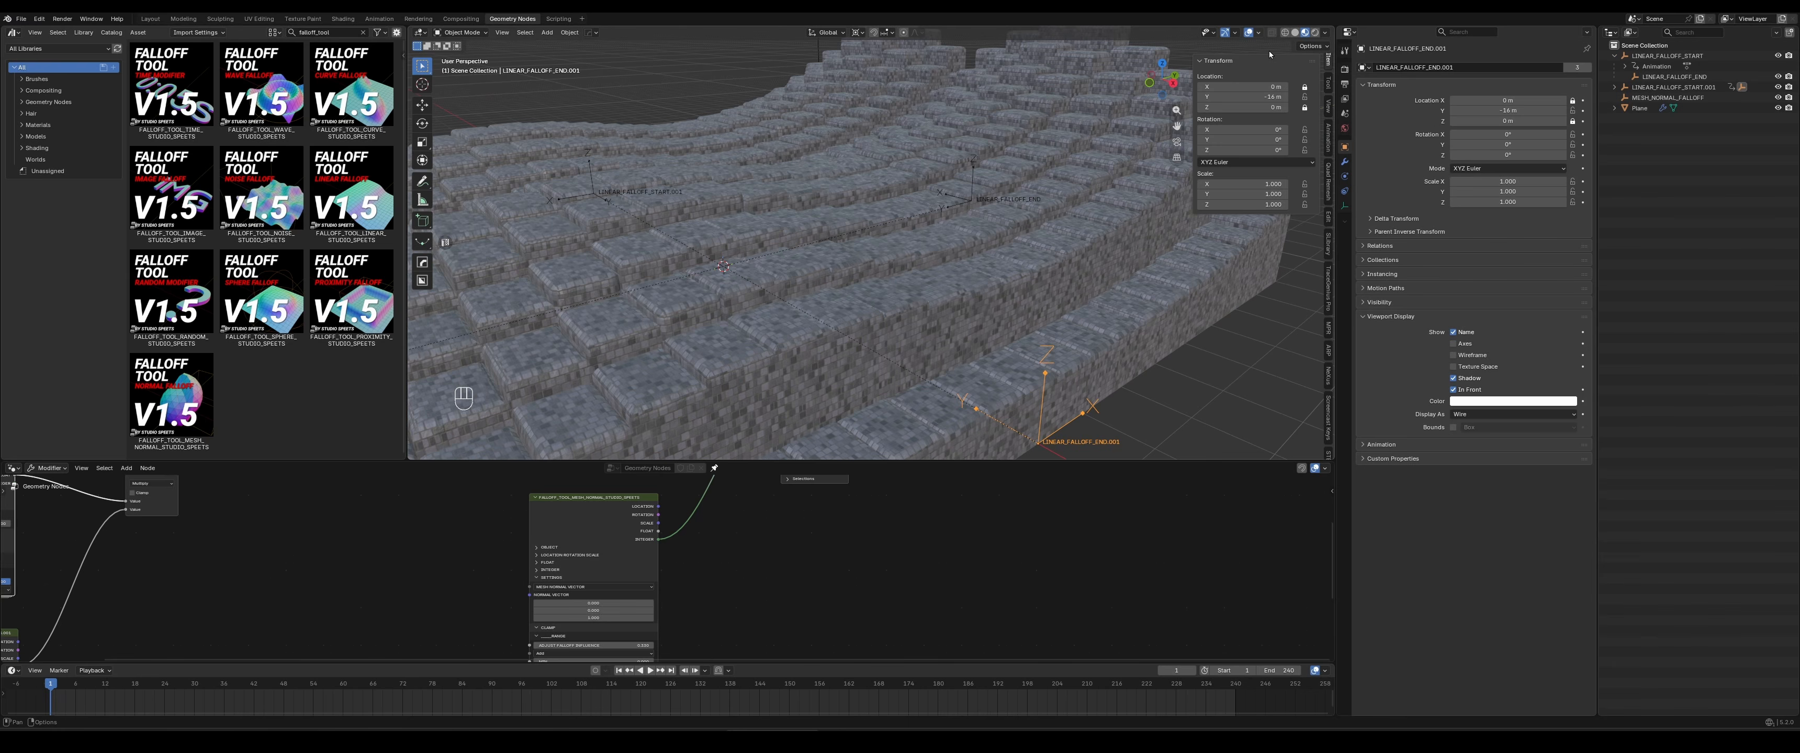
pyautogui.click(1256, 33)
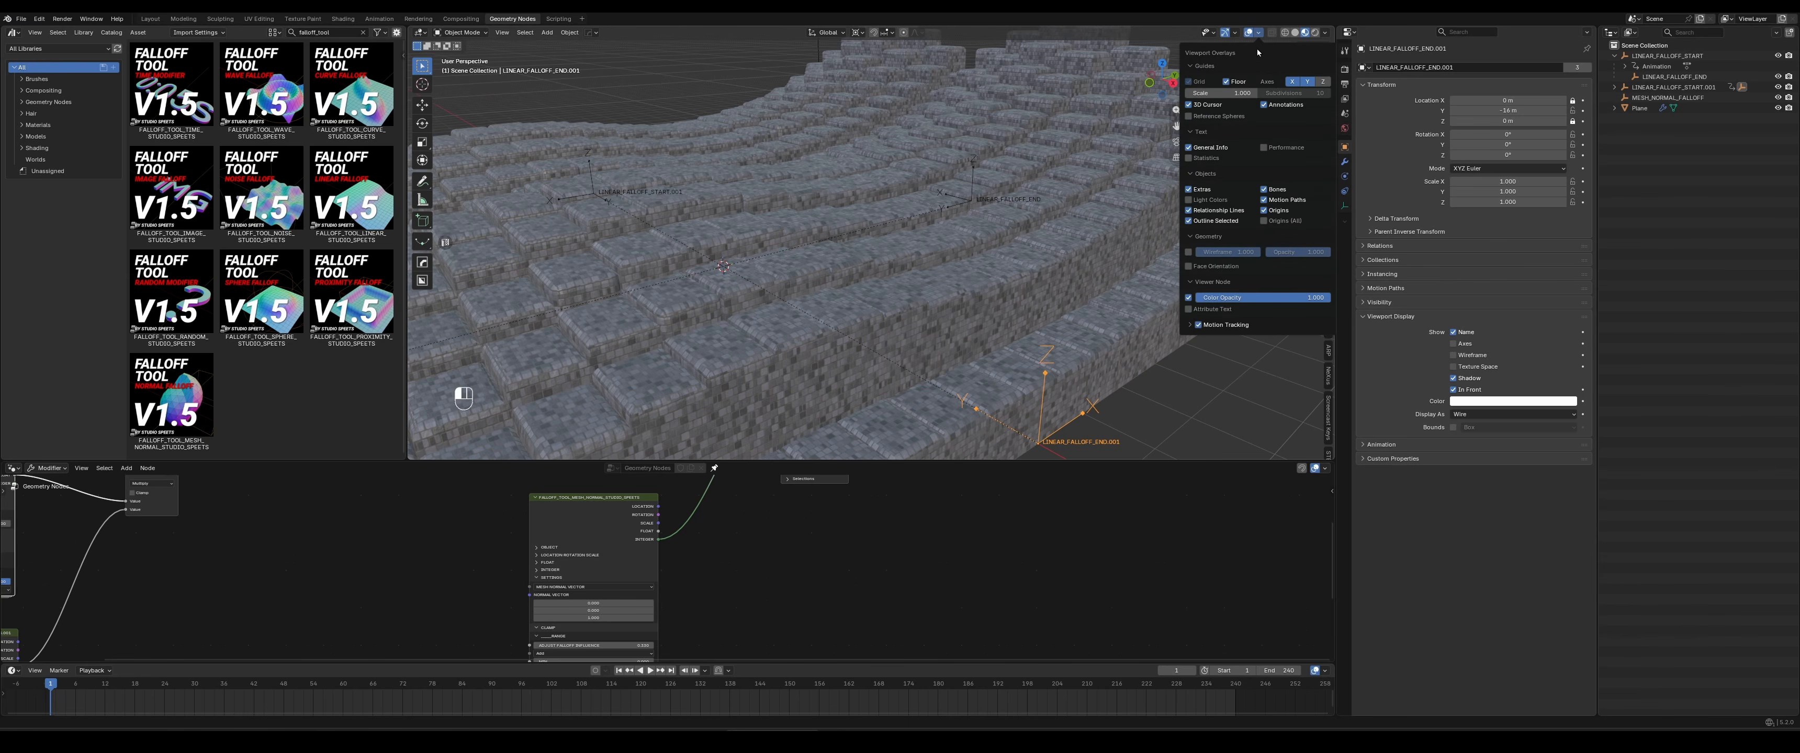
pyautogui.click(1189, 253)
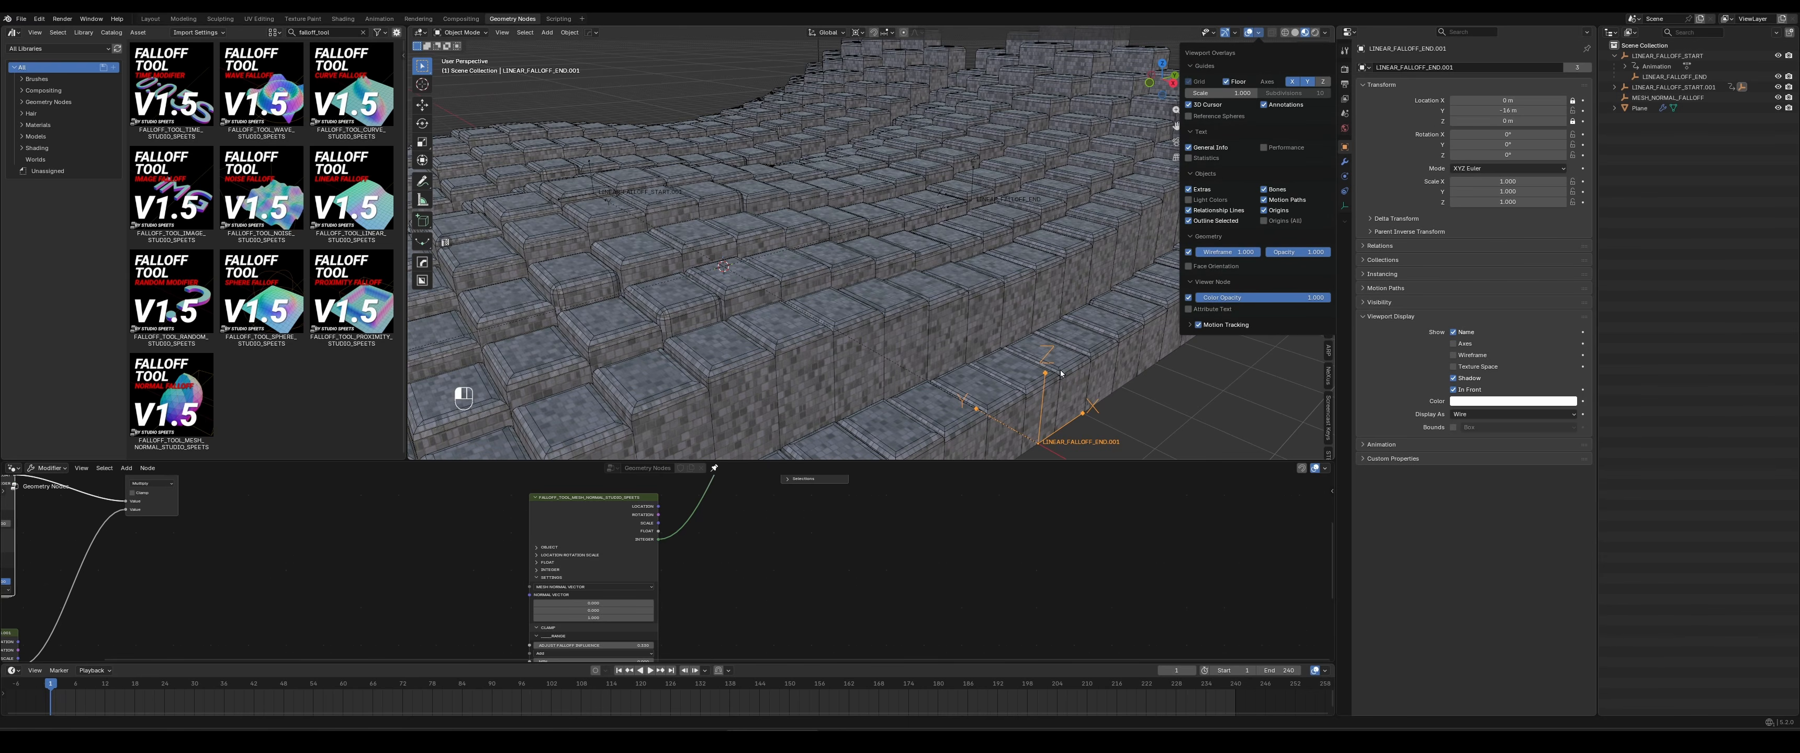
pyautogui.scroll(-1, 748, 598)
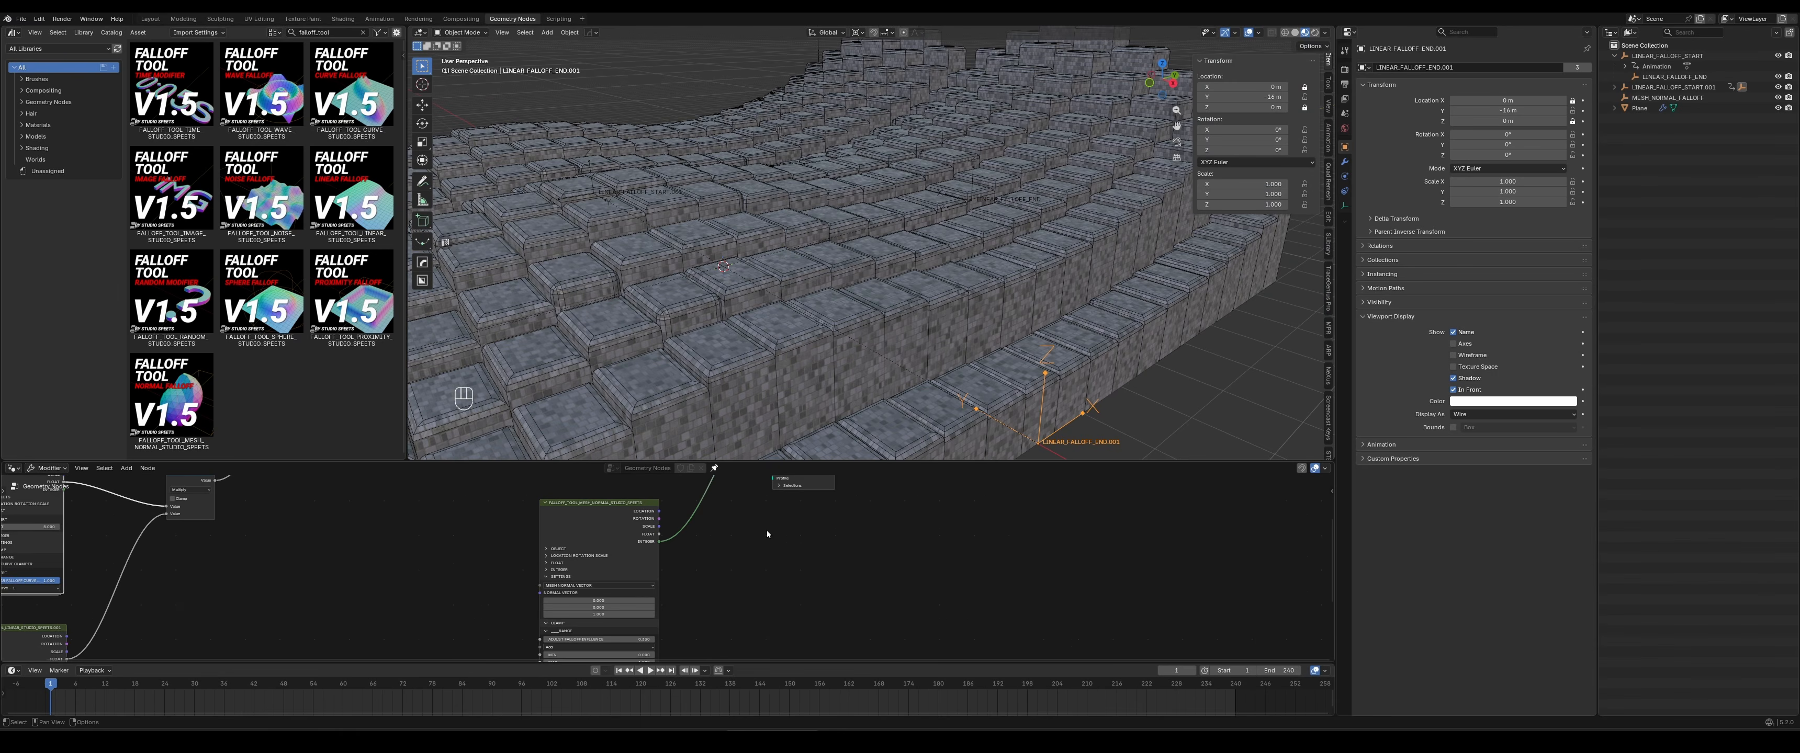
# Try the bevel with the mesh normal falloff disconnected from its Selection, examine the block sides, and undo the disconnection
pyautogui.moveTo(767, 534); pyautogui.dragTo(725, 629, button='middle')
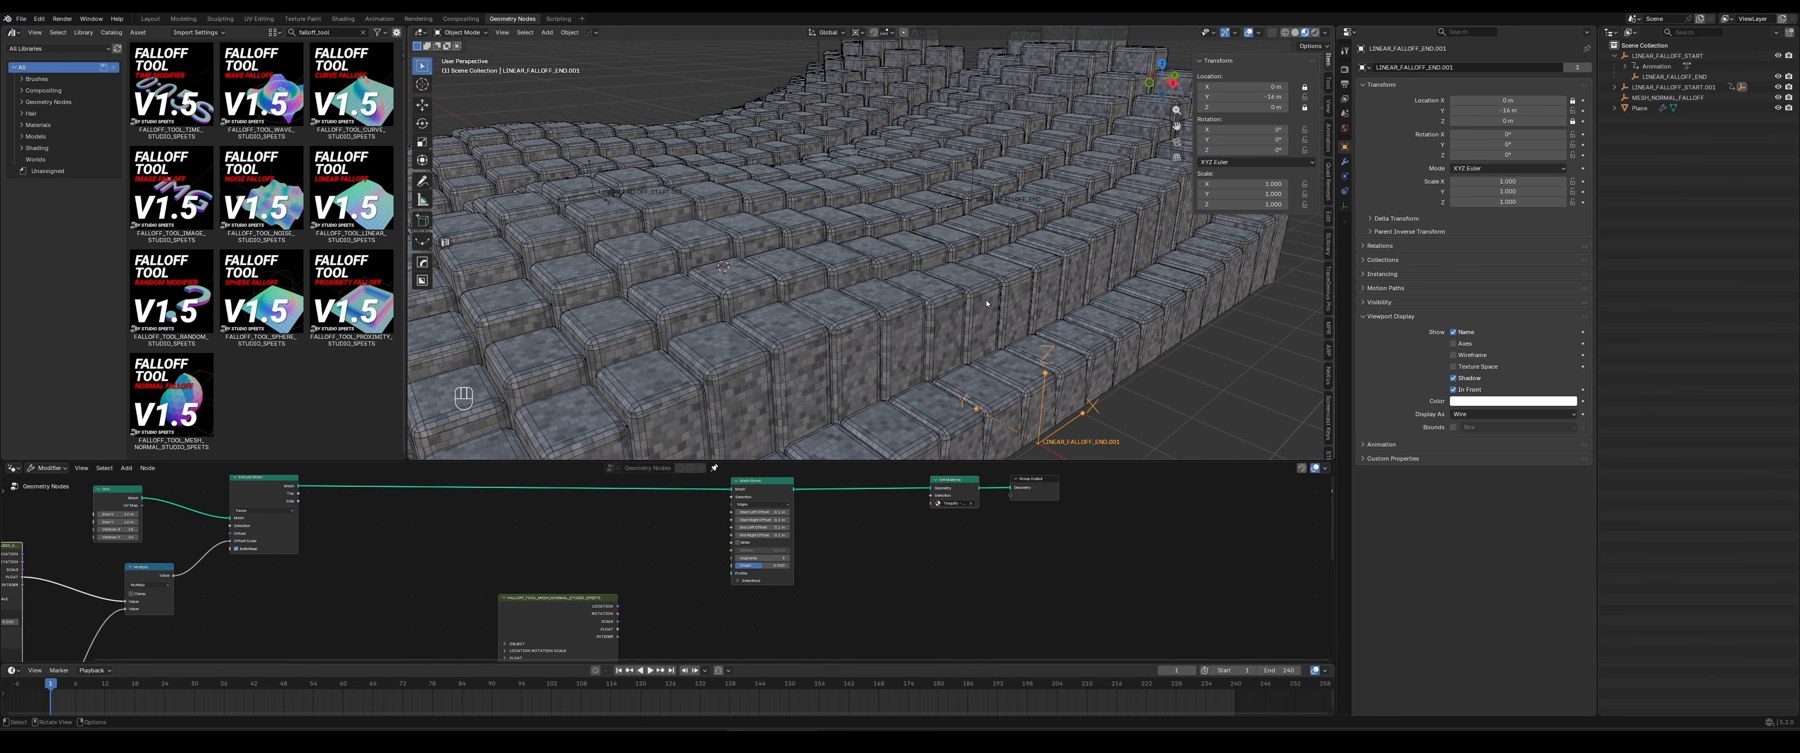
pyautogui.keyDown('shift'); pyautogui.moveTo(987, 304); pyautogui.dragTo(943, 175, button='middle'); pyautogui.keyUp('shift')
pyautogui.moveTo(873, 329); pyautogui.dragTo(766, 323, button='middle')
pyautogui.scroll(4, 766, 322)
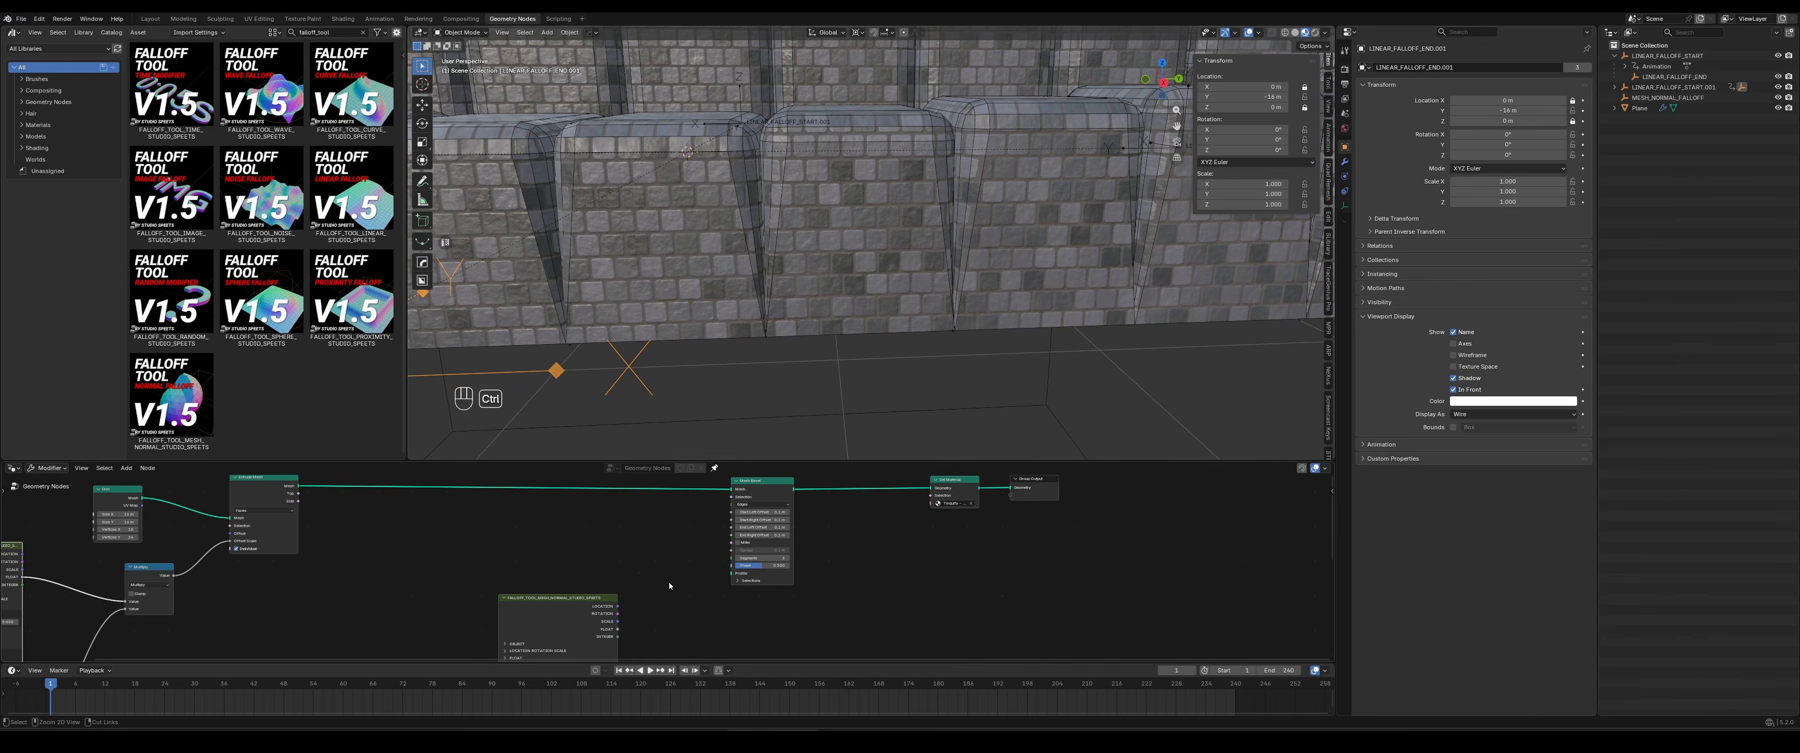
pyautogui.hotkey('ctrl', 'z')
pyautogui.moveTo(817, 268)
pyautogui.mouseDown(button='middle')
pyautogui.moveTo(855, 284)
pyautogui.moveTo(958, 248)
pyautogui.moveTo(735, 275)
pyautogui.moveTo(840, 270)
pyautogui.mouseUp(button='middle')
pyautogui.scroll(-6, 856, 284)
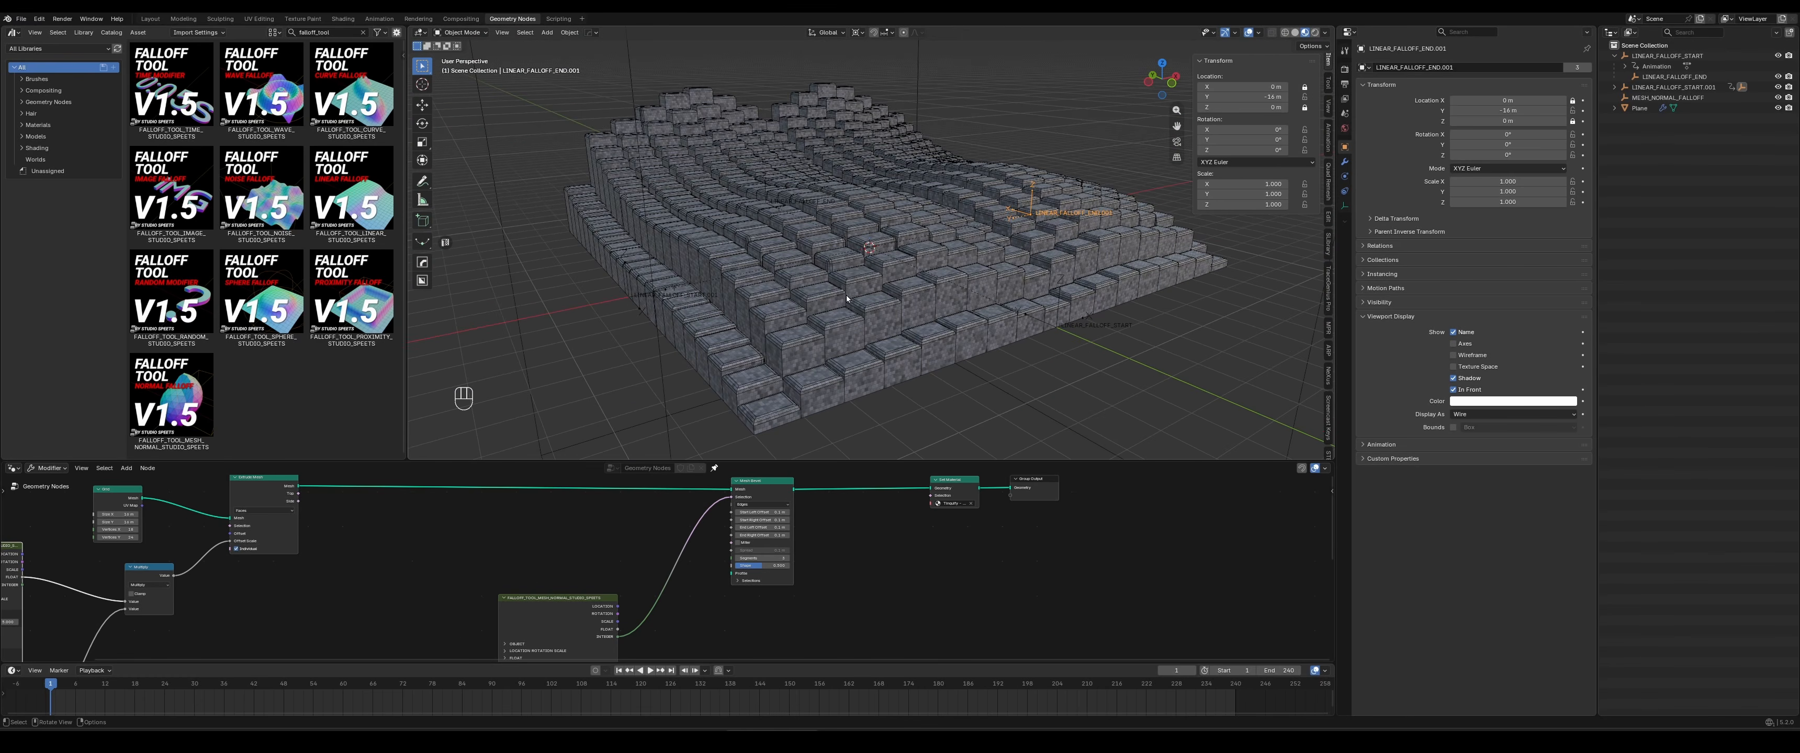